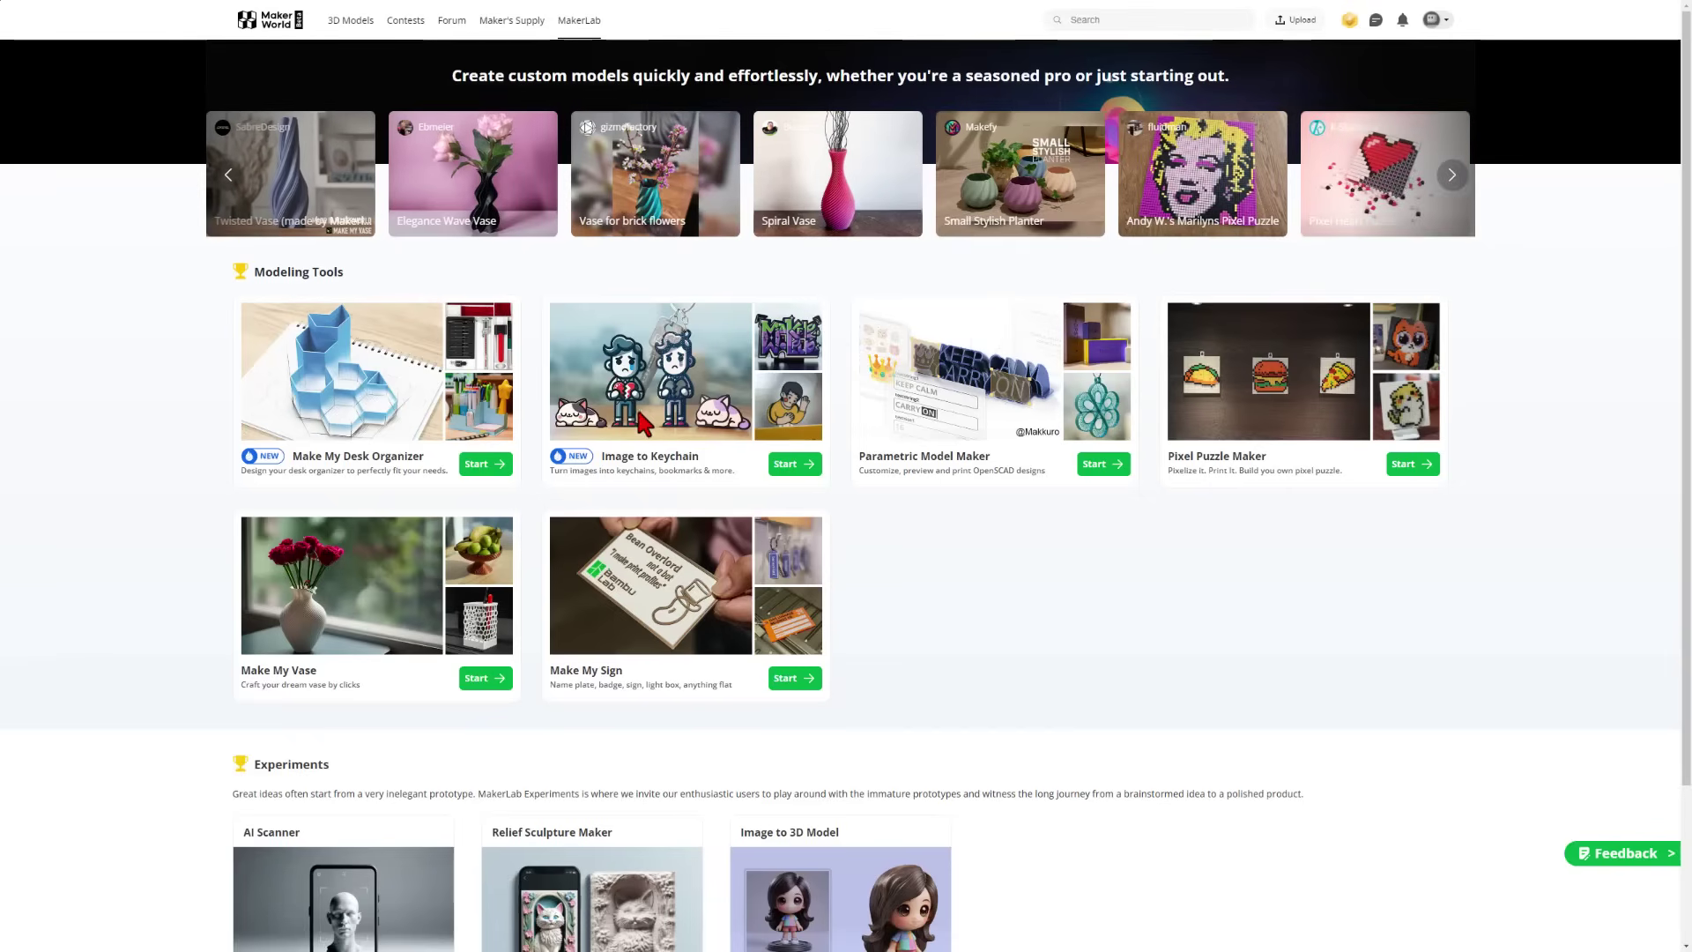
# Step: Start MakerLab's Image to Keychain tool and open the second narwhal Keychain Draft in My List
pyautogui.click(793, 467)
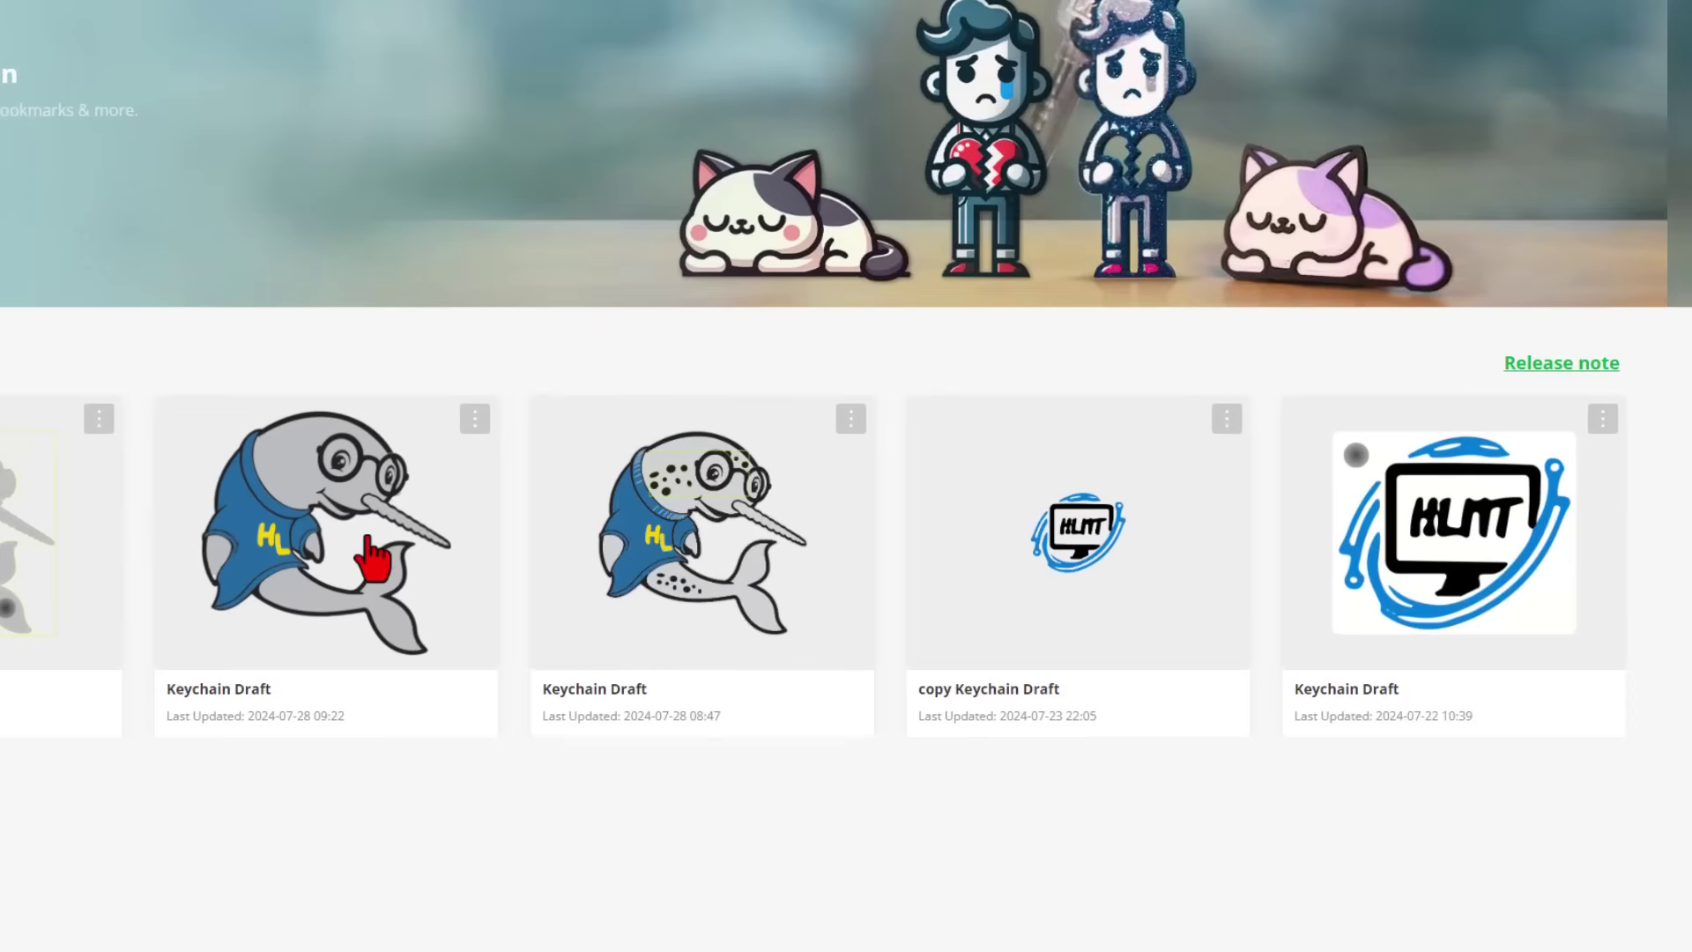
pyautogui.click(349, 539)
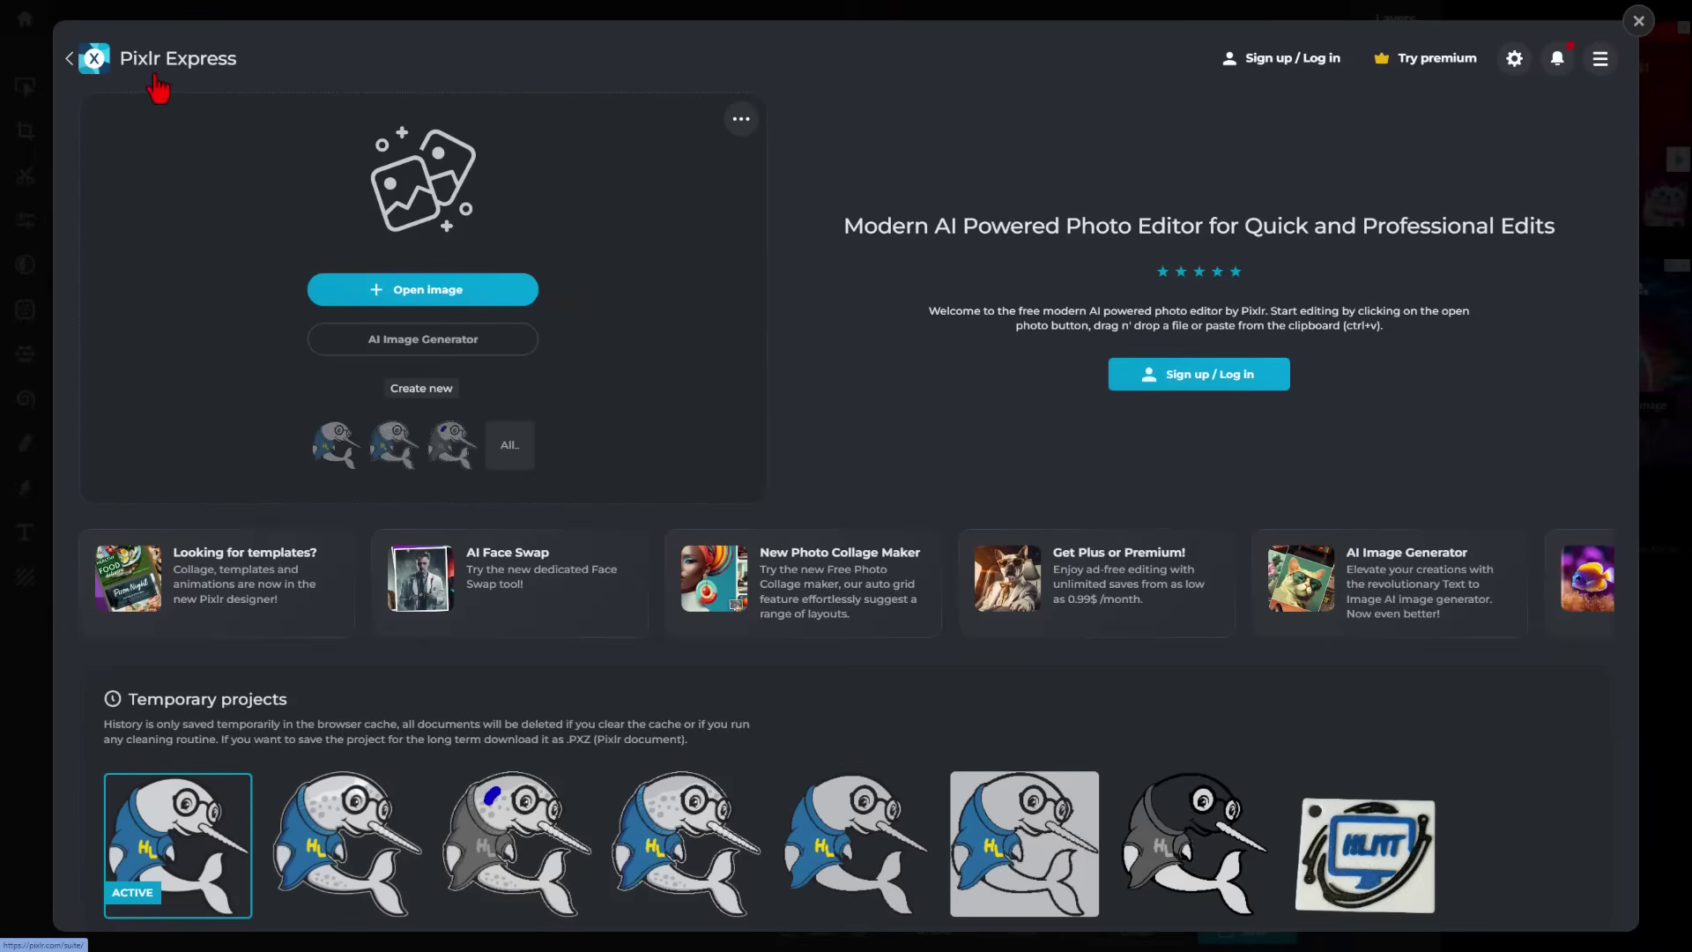
# Step: Open HiddenLakeNarwhalOriginal (1).png as a new image and zoom in on the glasses
pyautogui.click(394, 292)
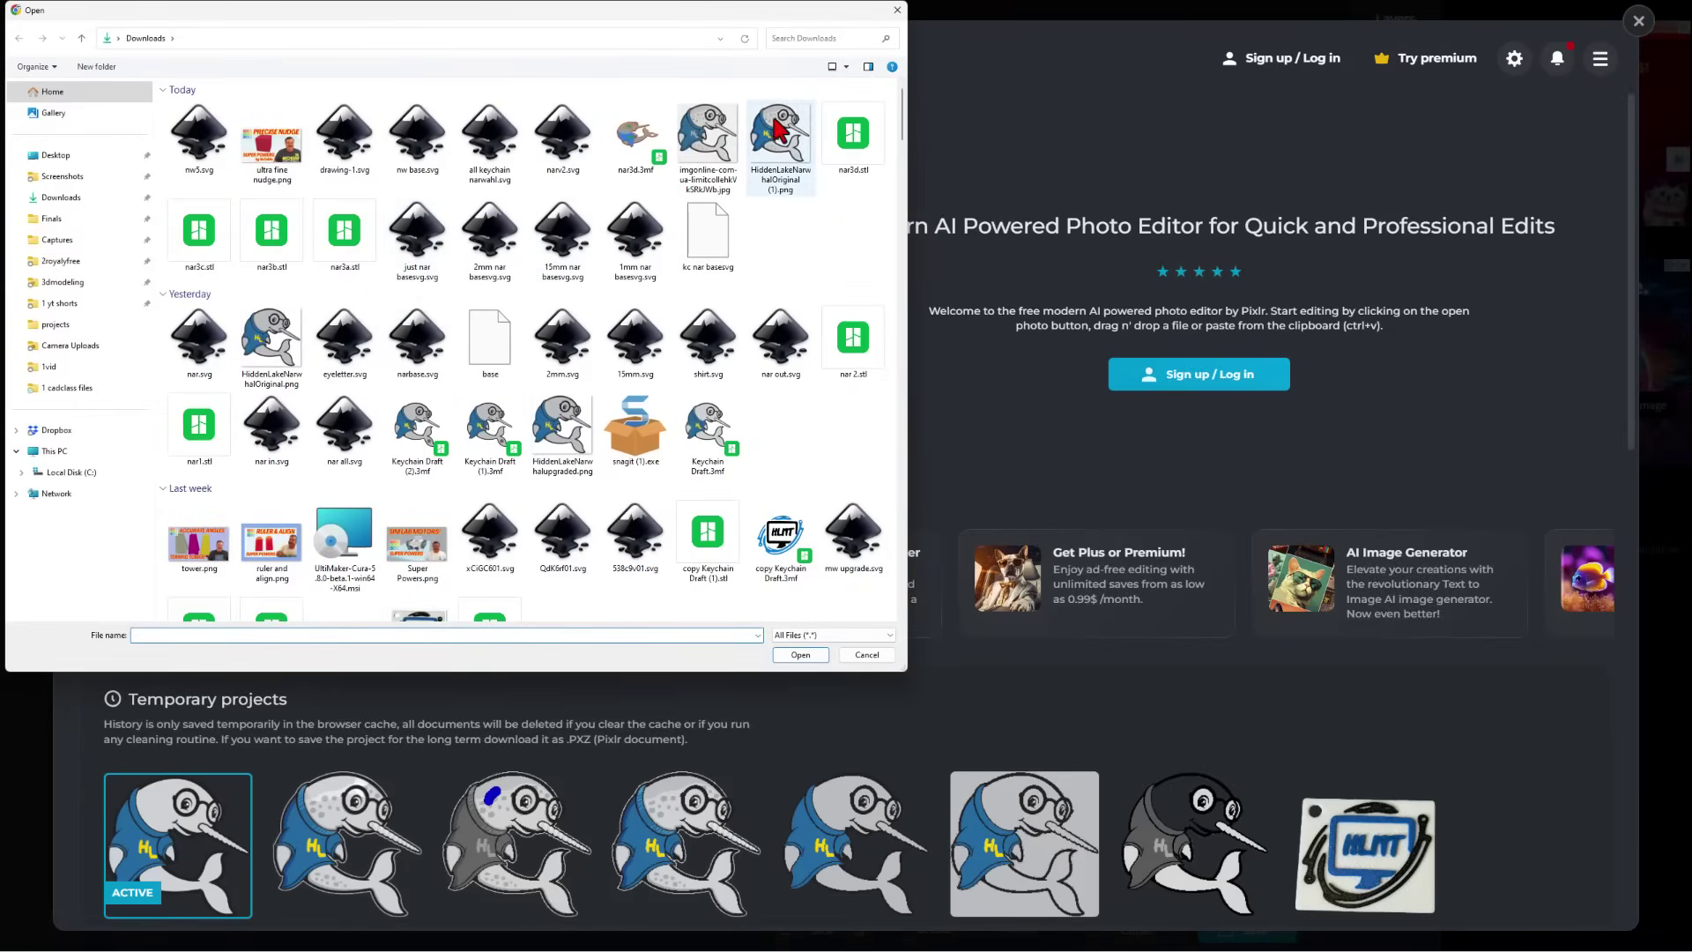
pyautogui.click(779, 132)
pyautogui.click(798, 655)
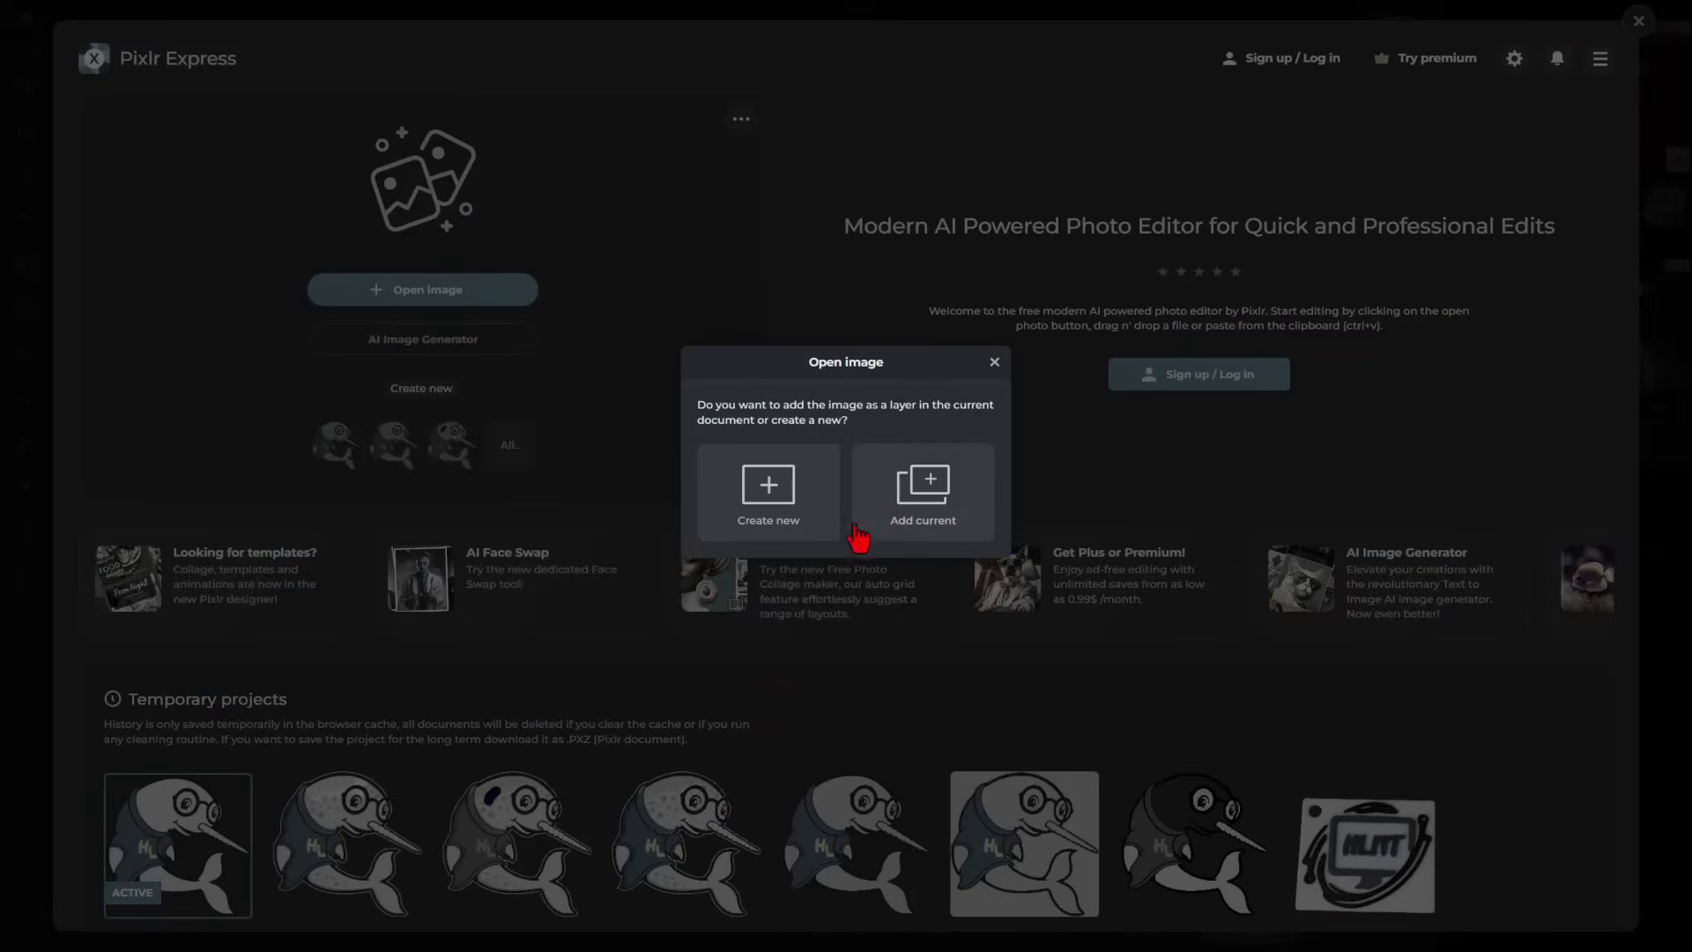
pyautogui.click(763, 489)
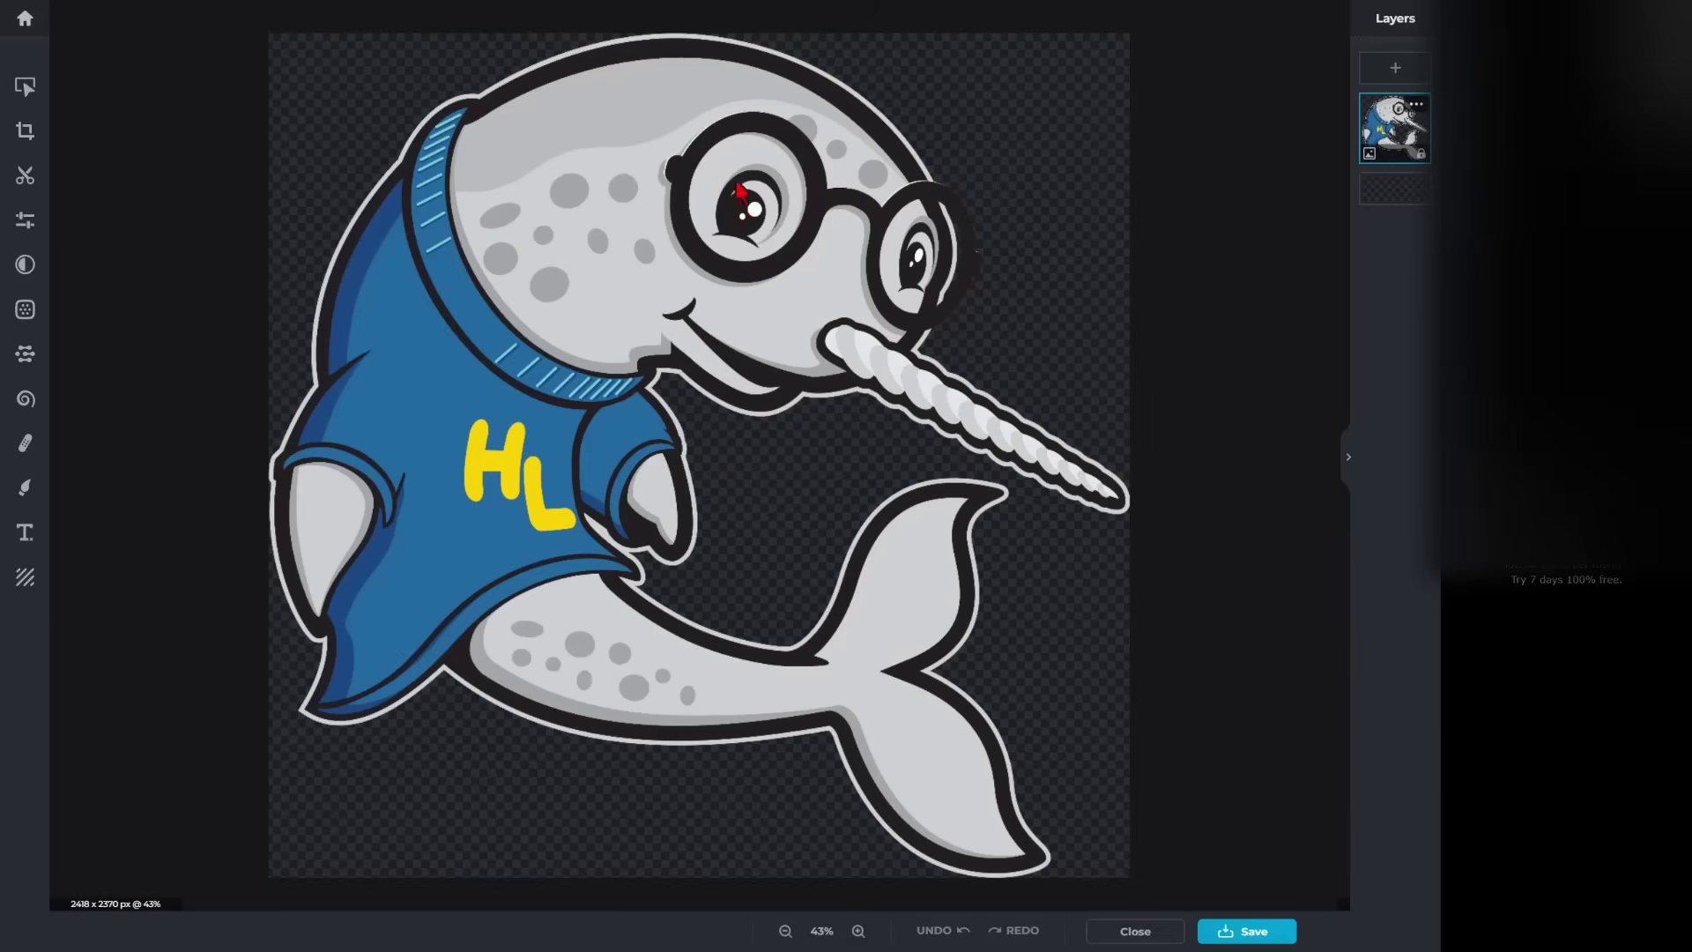
pyautogui.scroll(5, 963, 178)
pyautogui.scroll(2, 1051, 215)
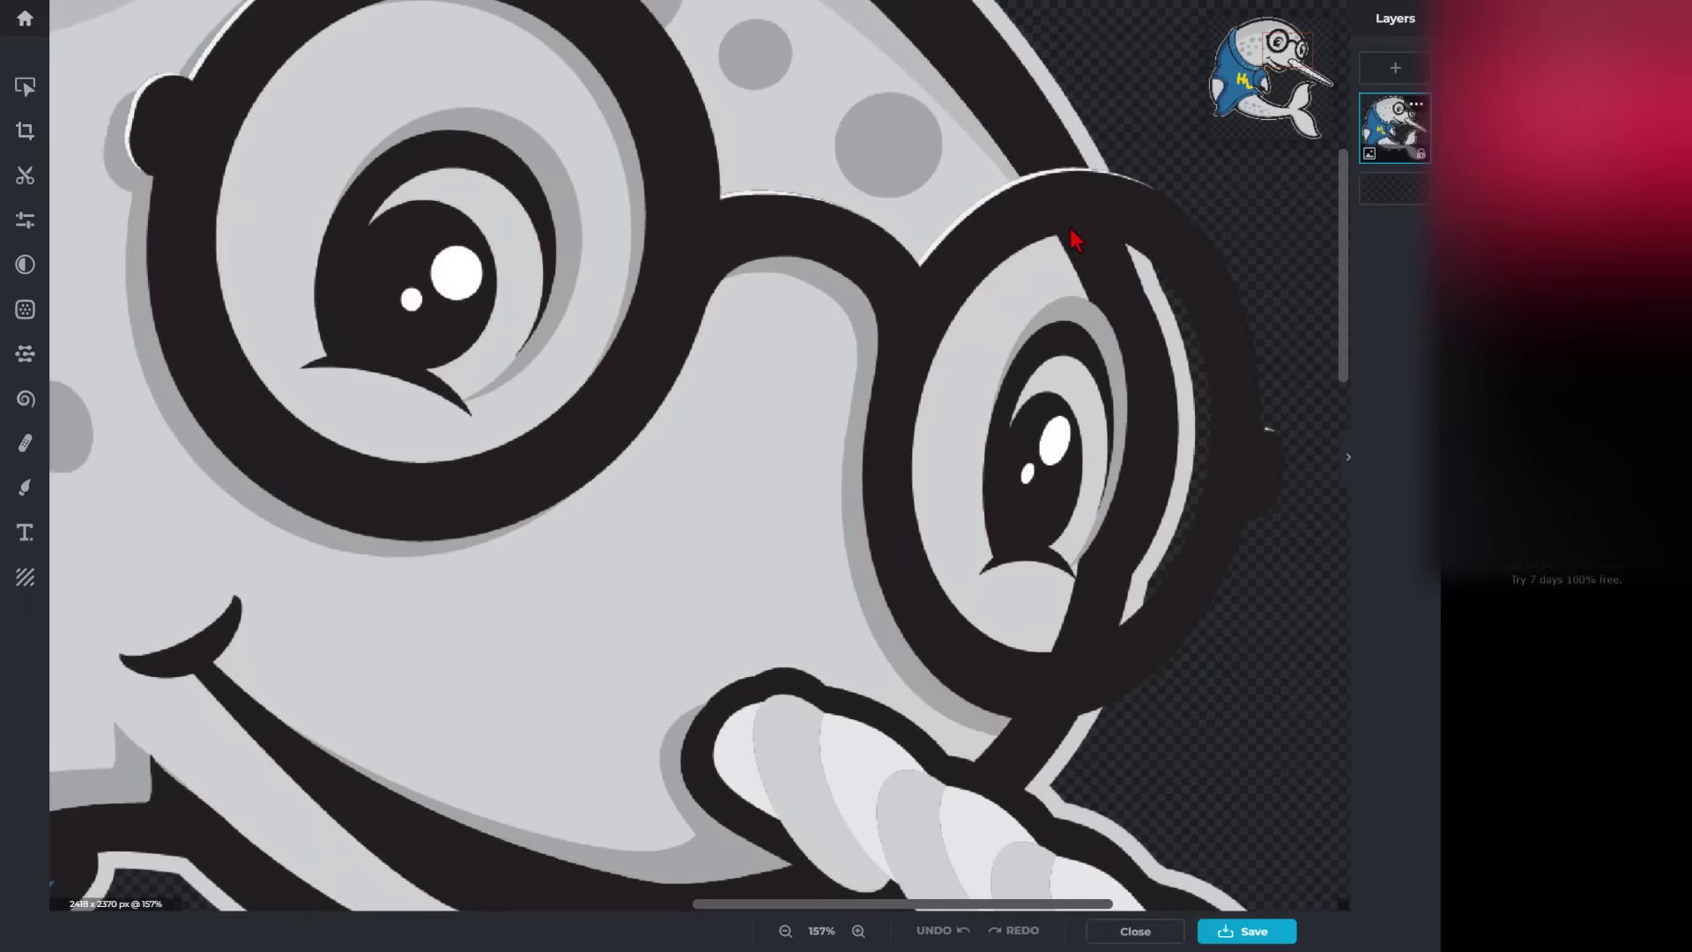
pyautogui.scroll(-7, 1074, 240)
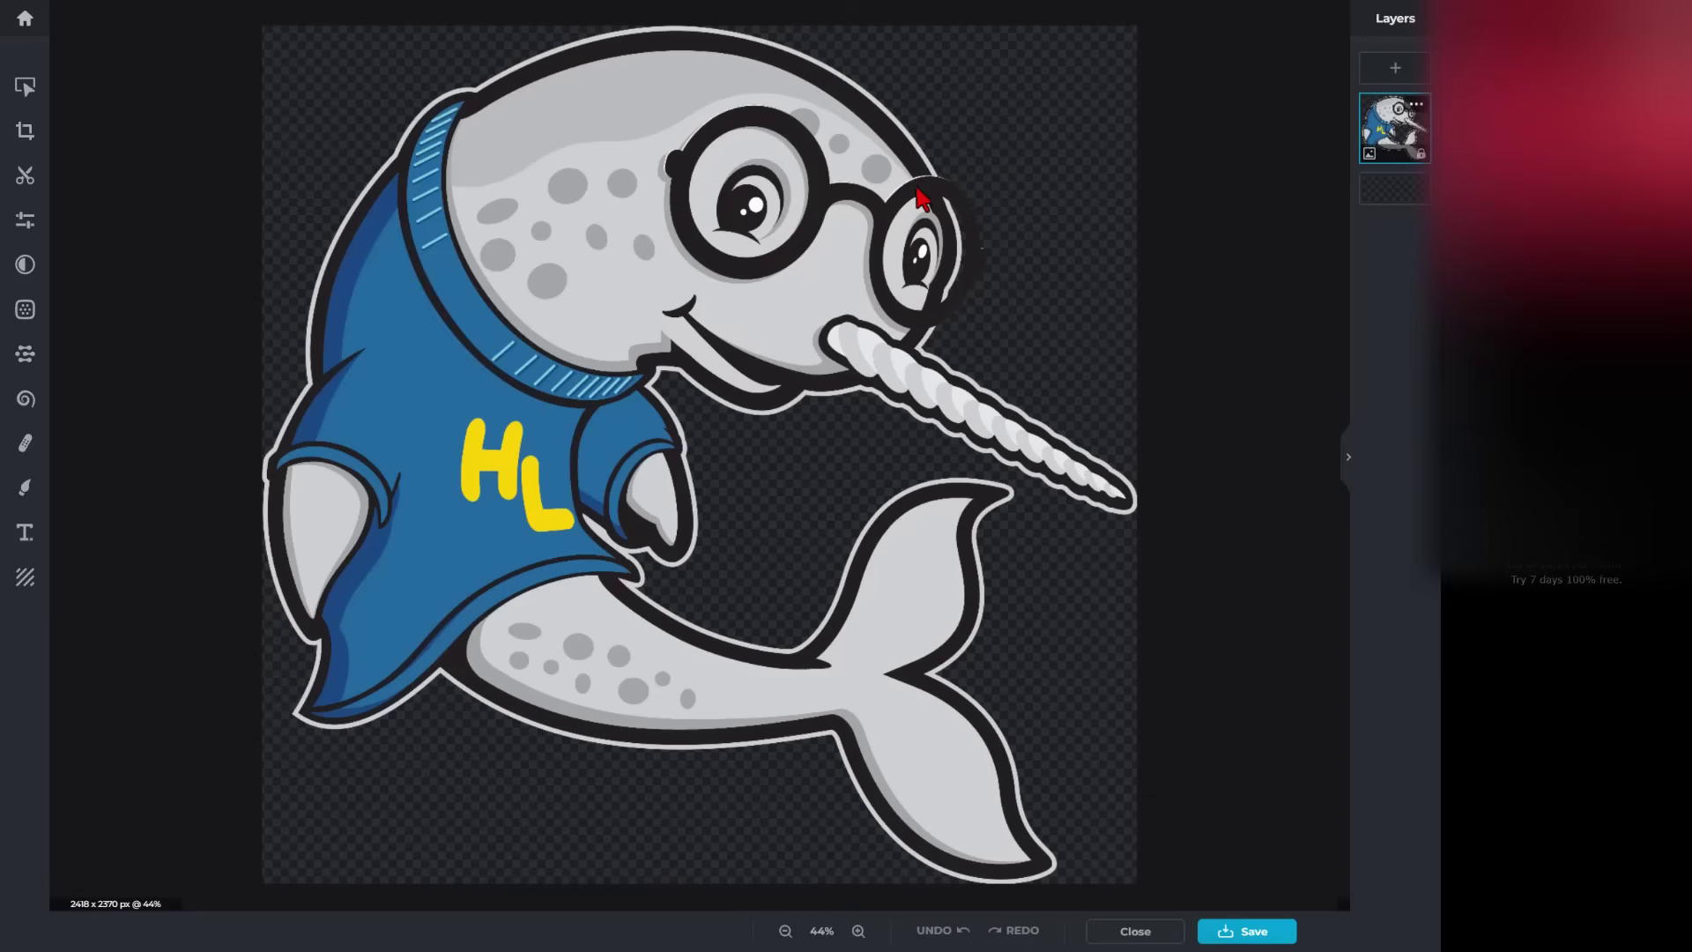
# Step: Brush canvas-sampled near-black over the white outline along the glasses' top edge
pyautogui.click(12, 483)
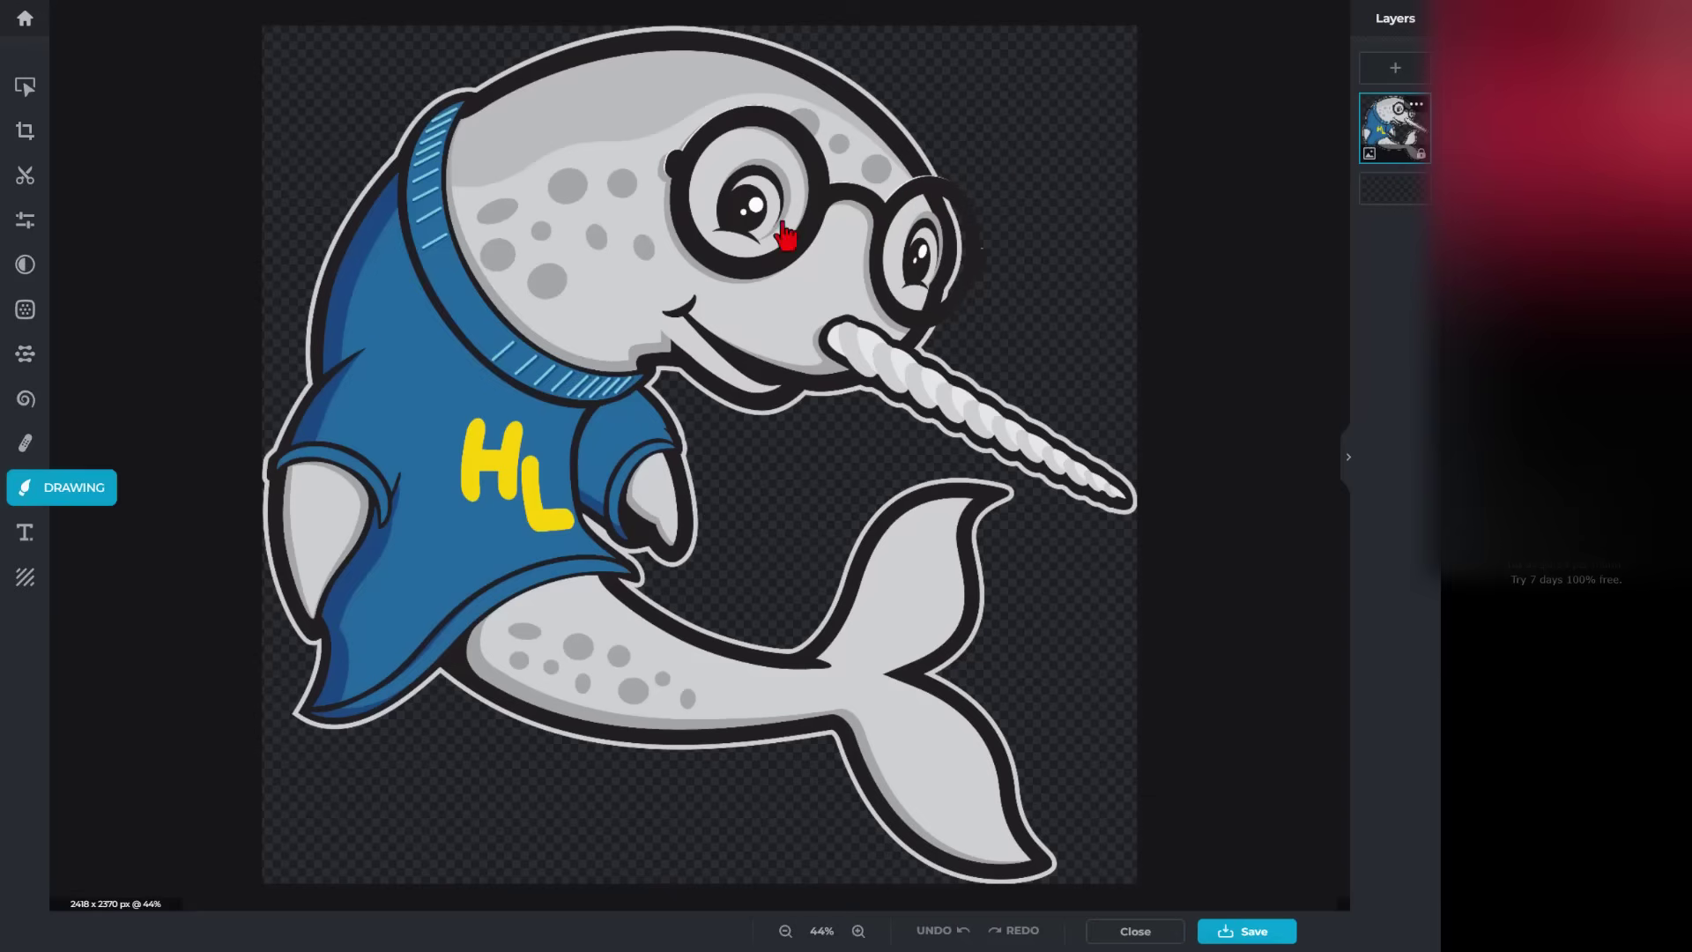
pyautogui.scroll(5, 785, 234)
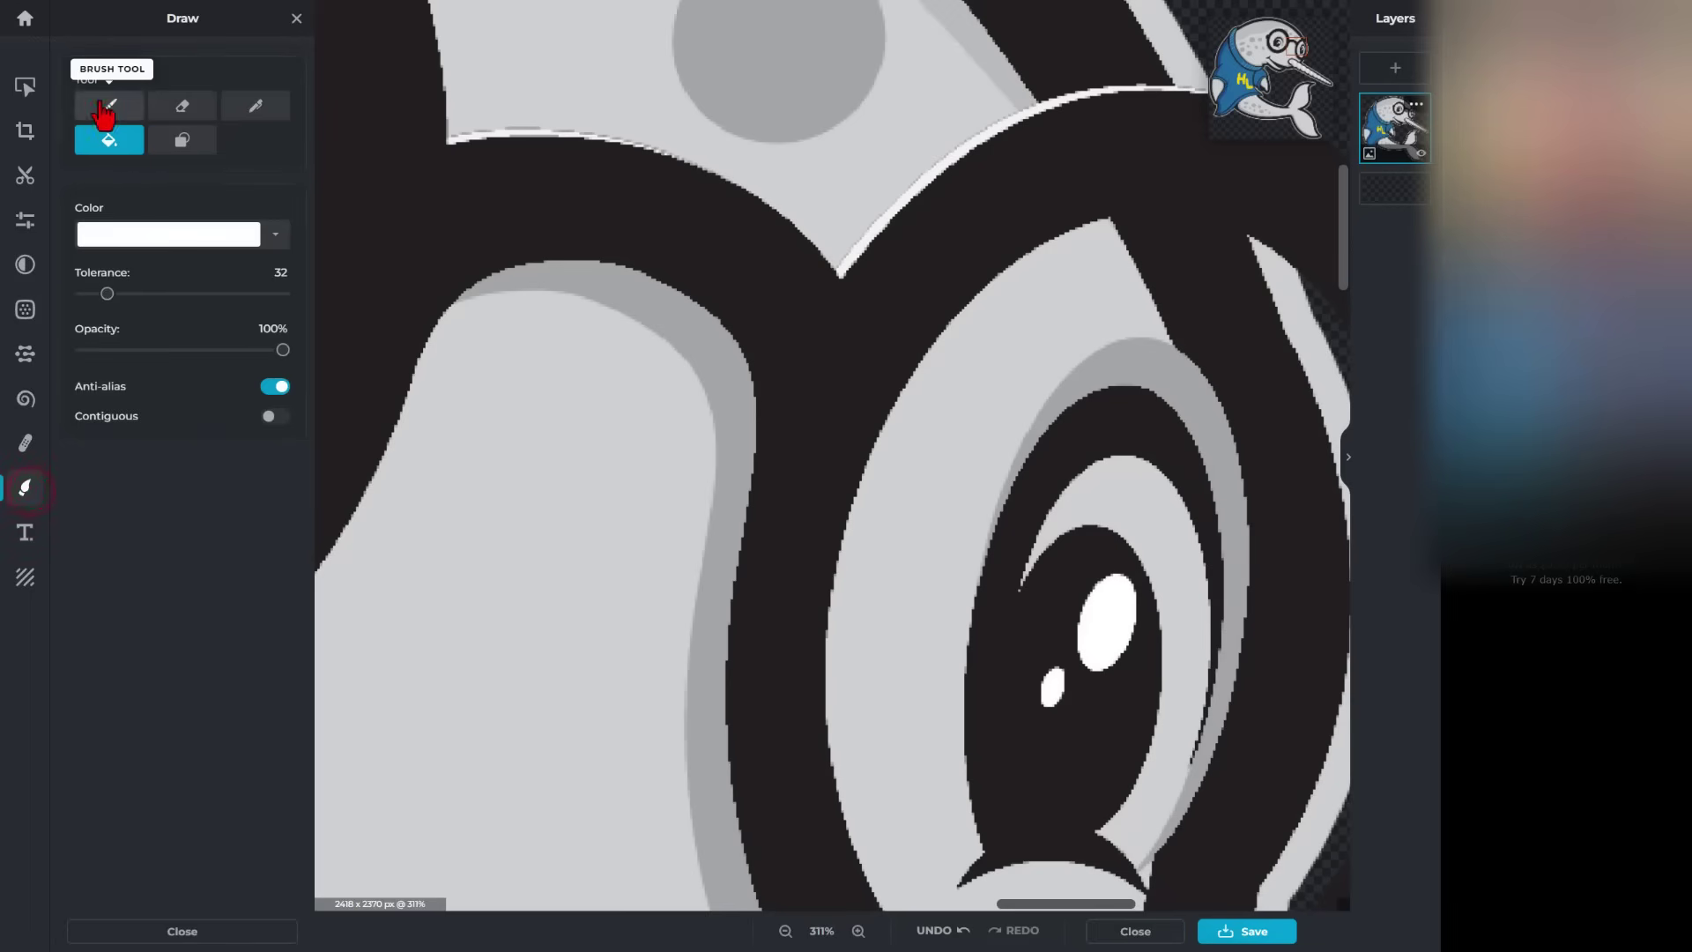
pyautogui.click(100, 98)
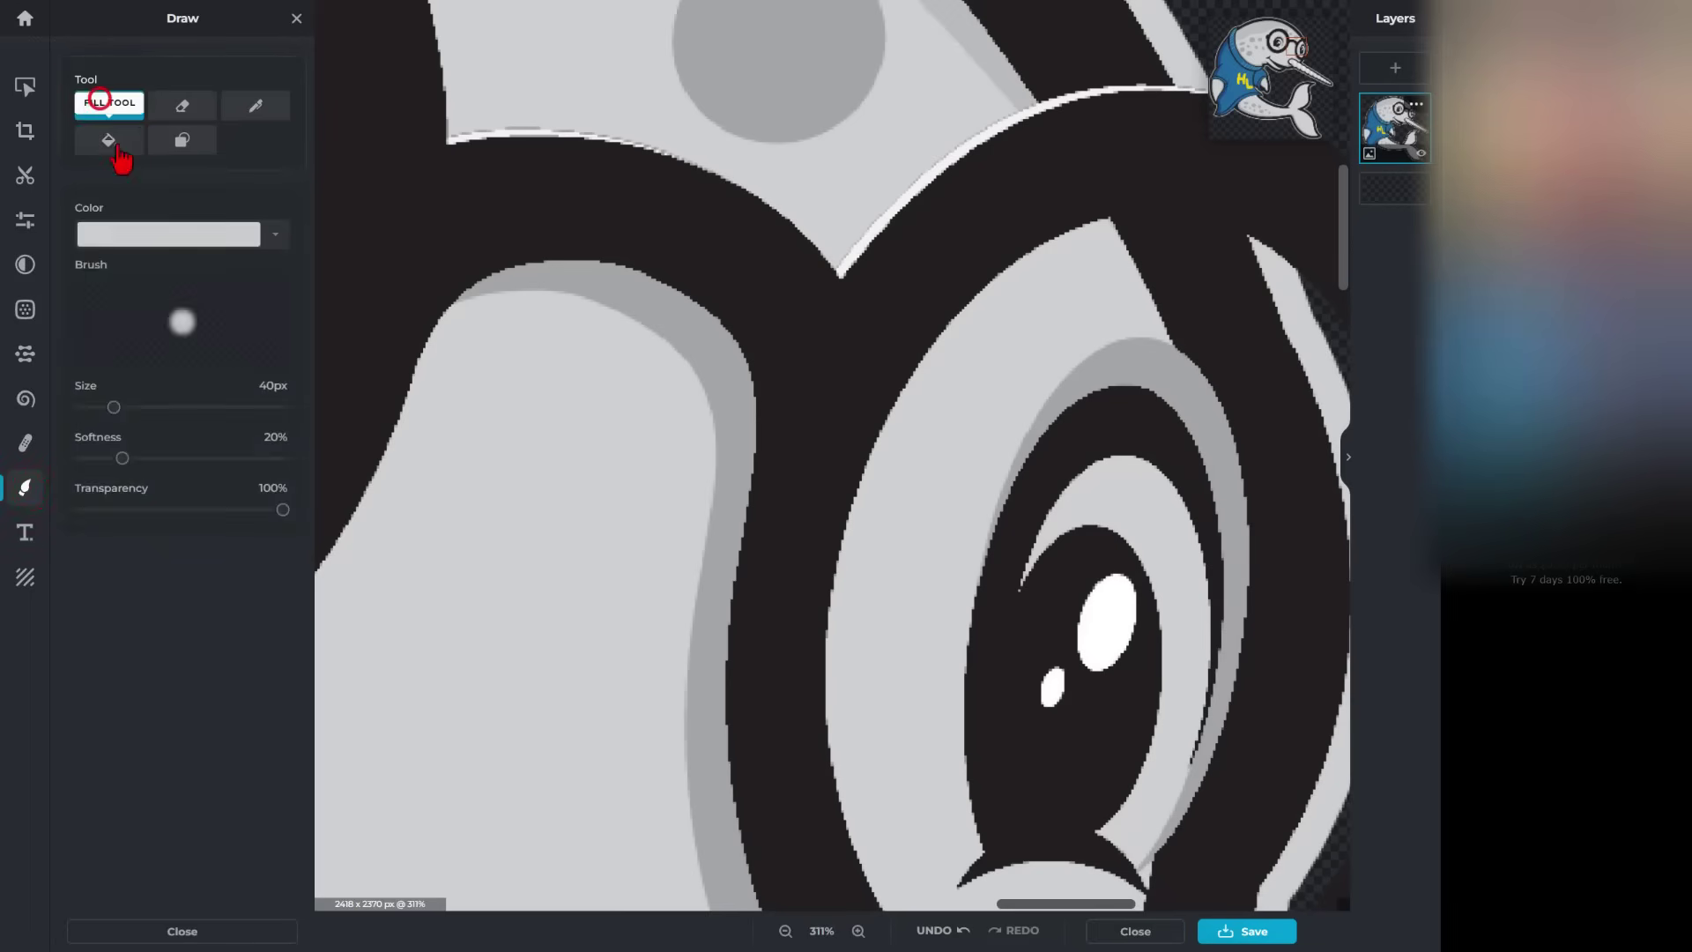
pyautogui.click(275, 233)
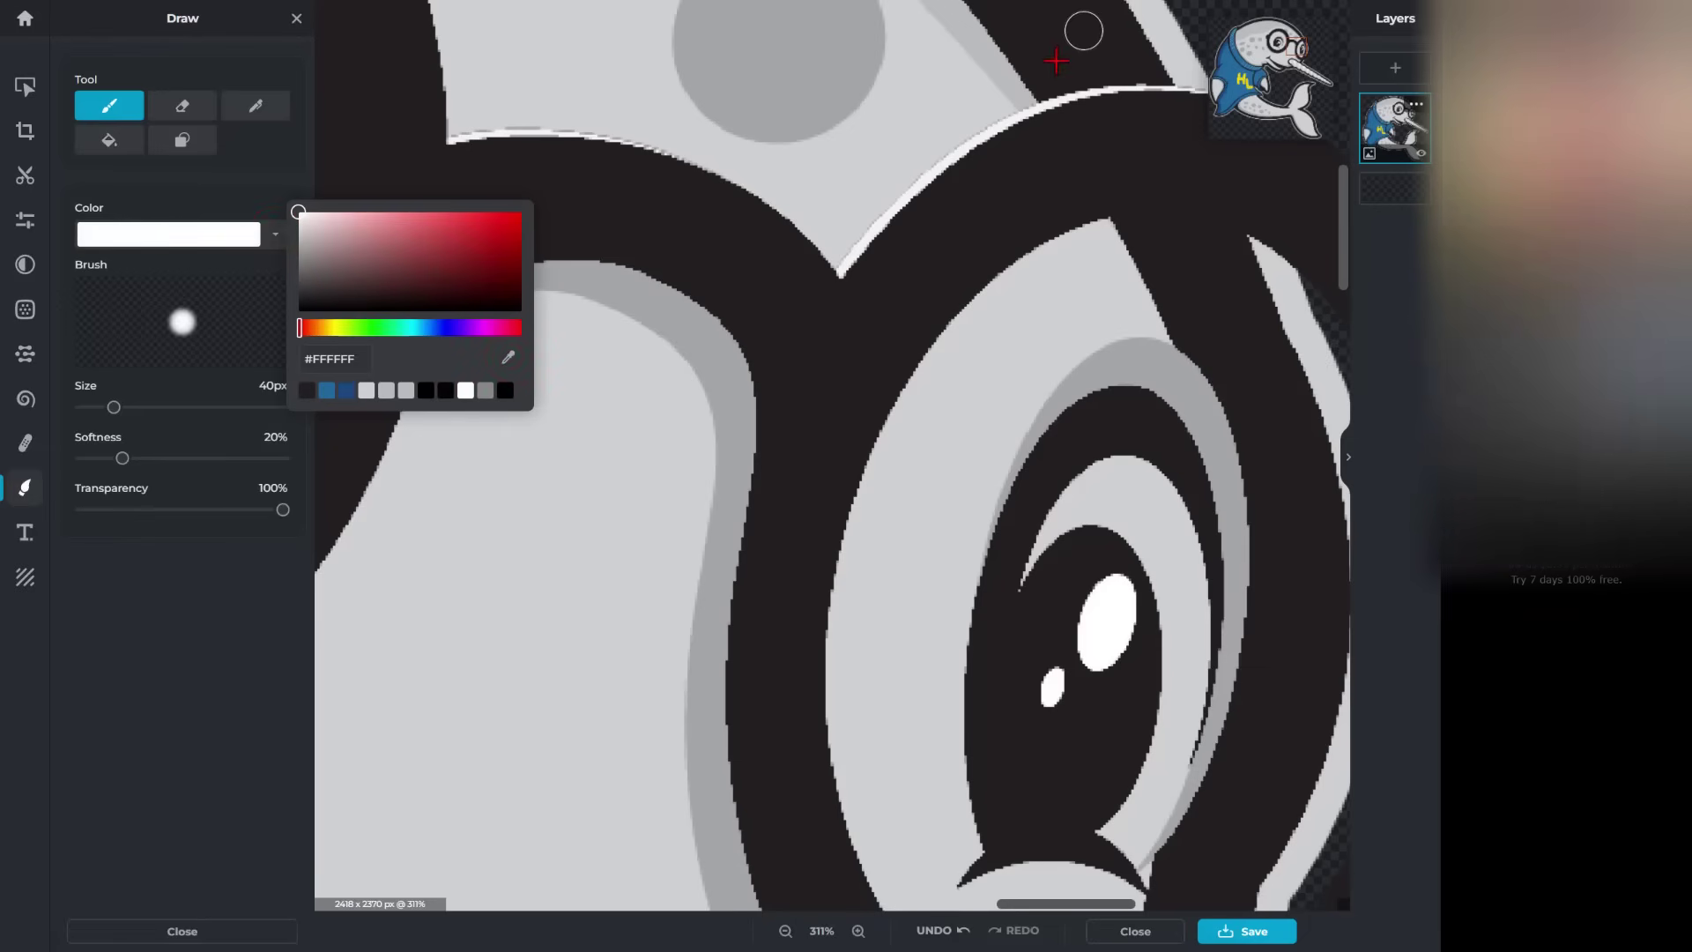
pyautogui.click(1057, 61)
pyautogui.moveTo(1051, 106)
pyautogui.mouseDown()
pyautogui.moveTo(1094, 89)
pyautogui.moveTo(1080, 89)
pyautogui.moveTo(1139, 112)
pyautogui.moveTo(1082, 95)
pyautogui.mouseUp()
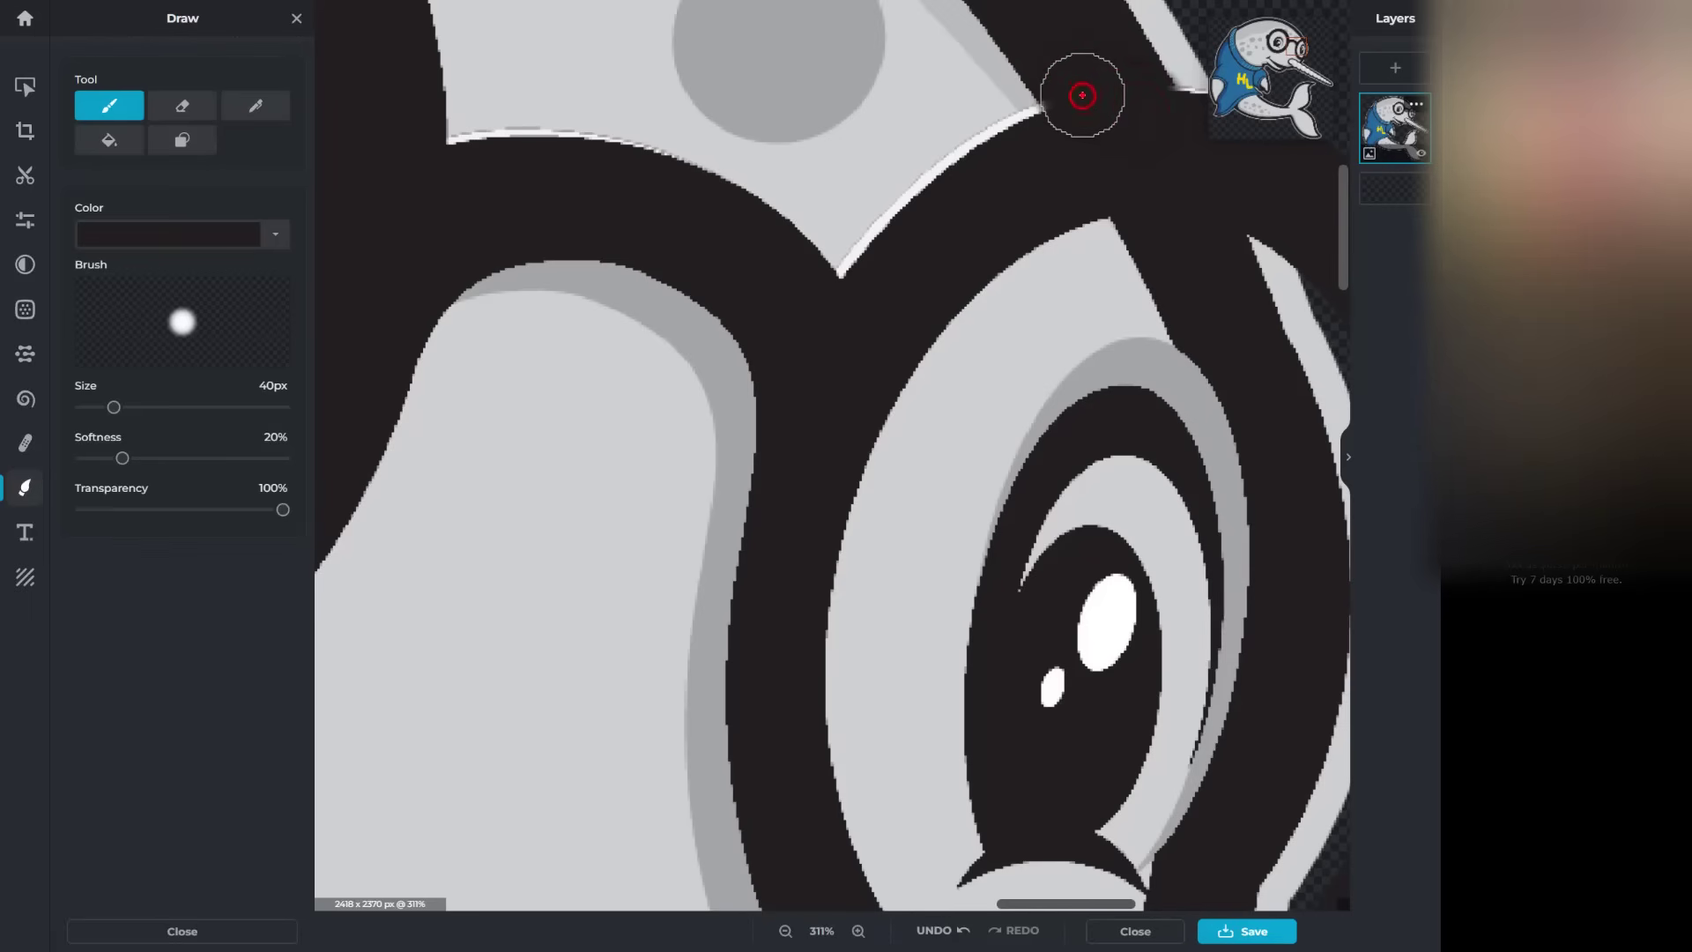
pyautogui.scroll(-8, 1084, 99)
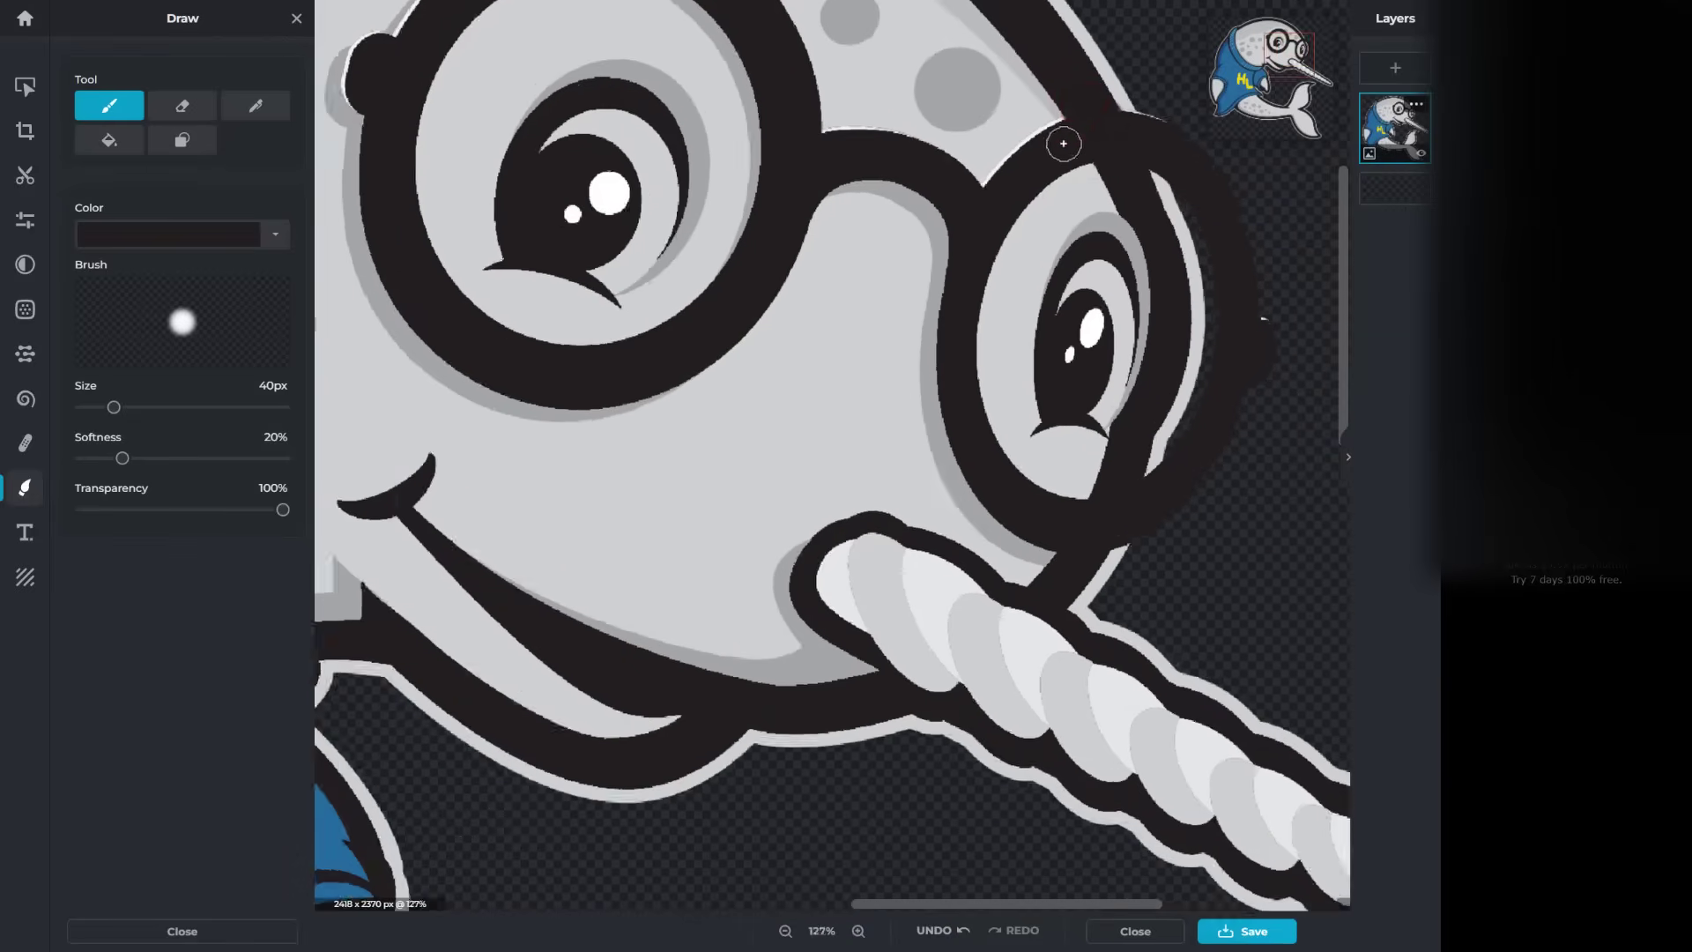
pyautogui.scroll(-4, 1069, 257)
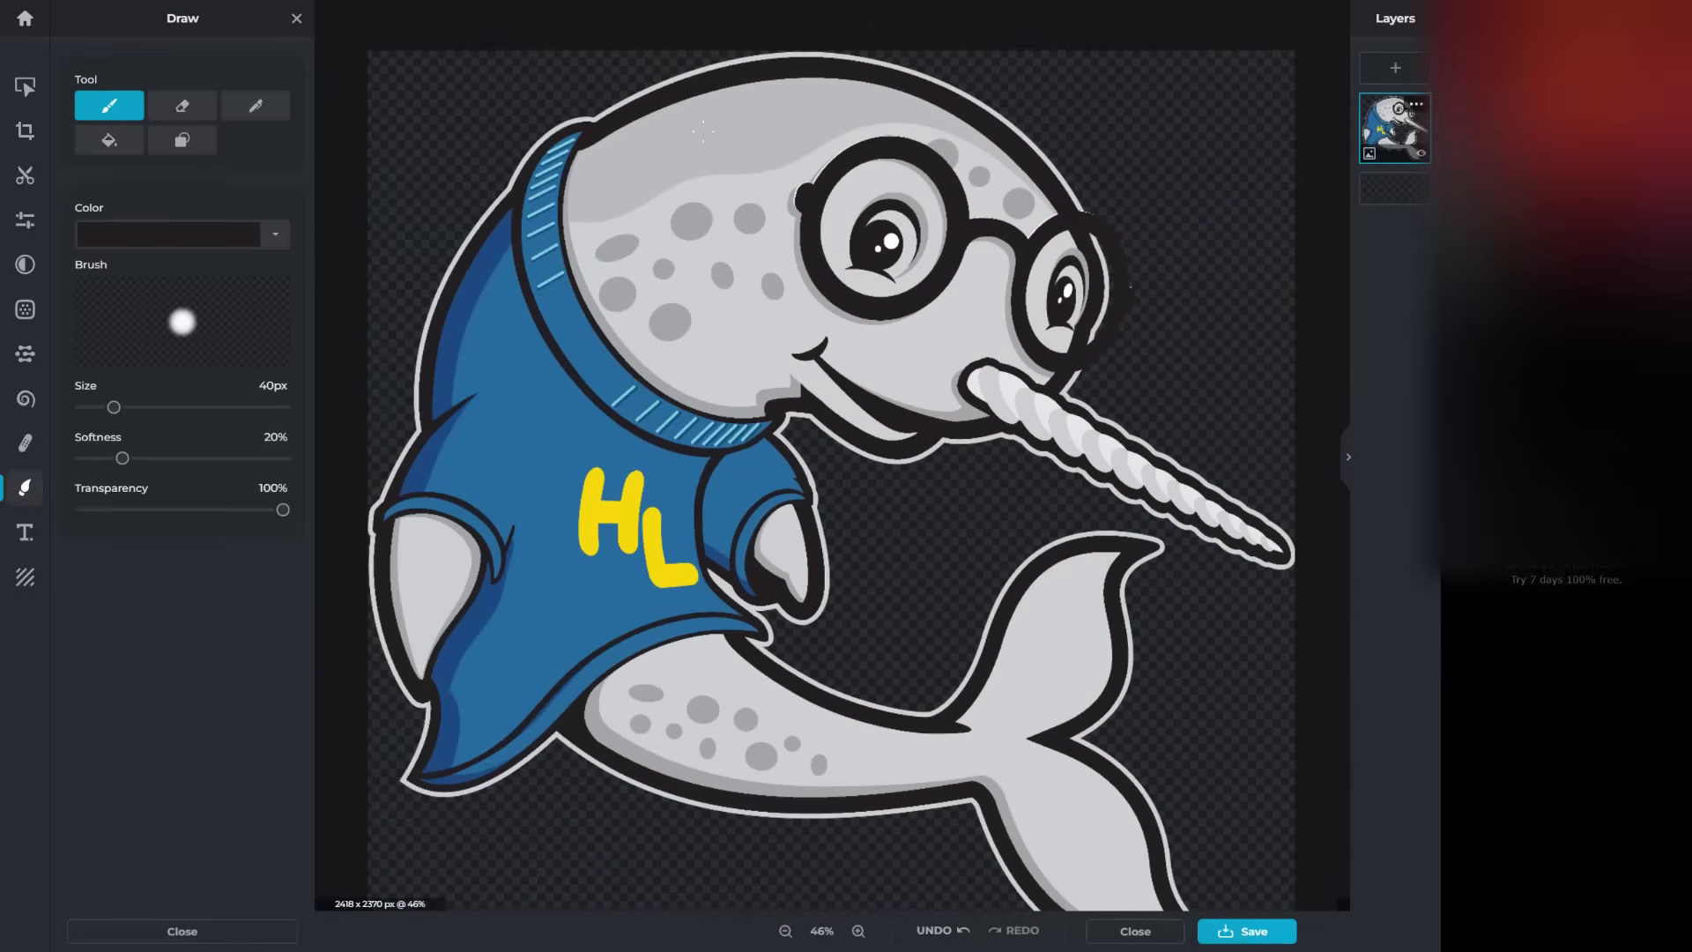
# Step: Set the Fill colour to the cheek's light grey #D1D2D4, then undo the global fill
pyautogui.click(107, 142)
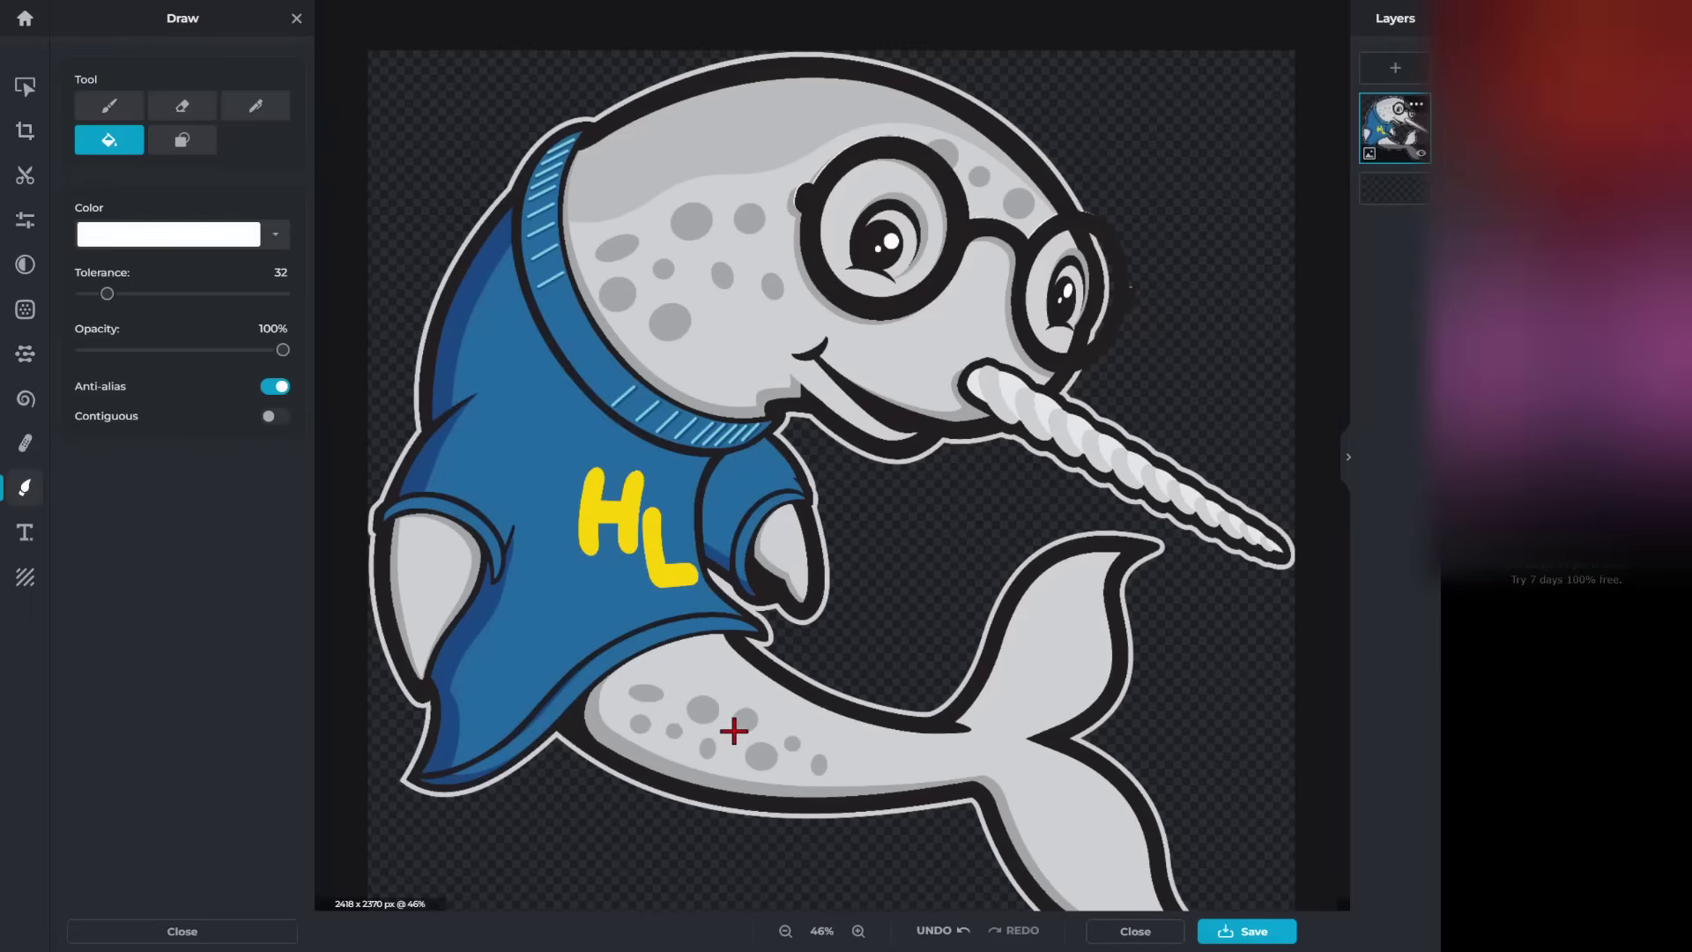
pyautogui.click(275, 237)
pyautogui.click(509, 357)
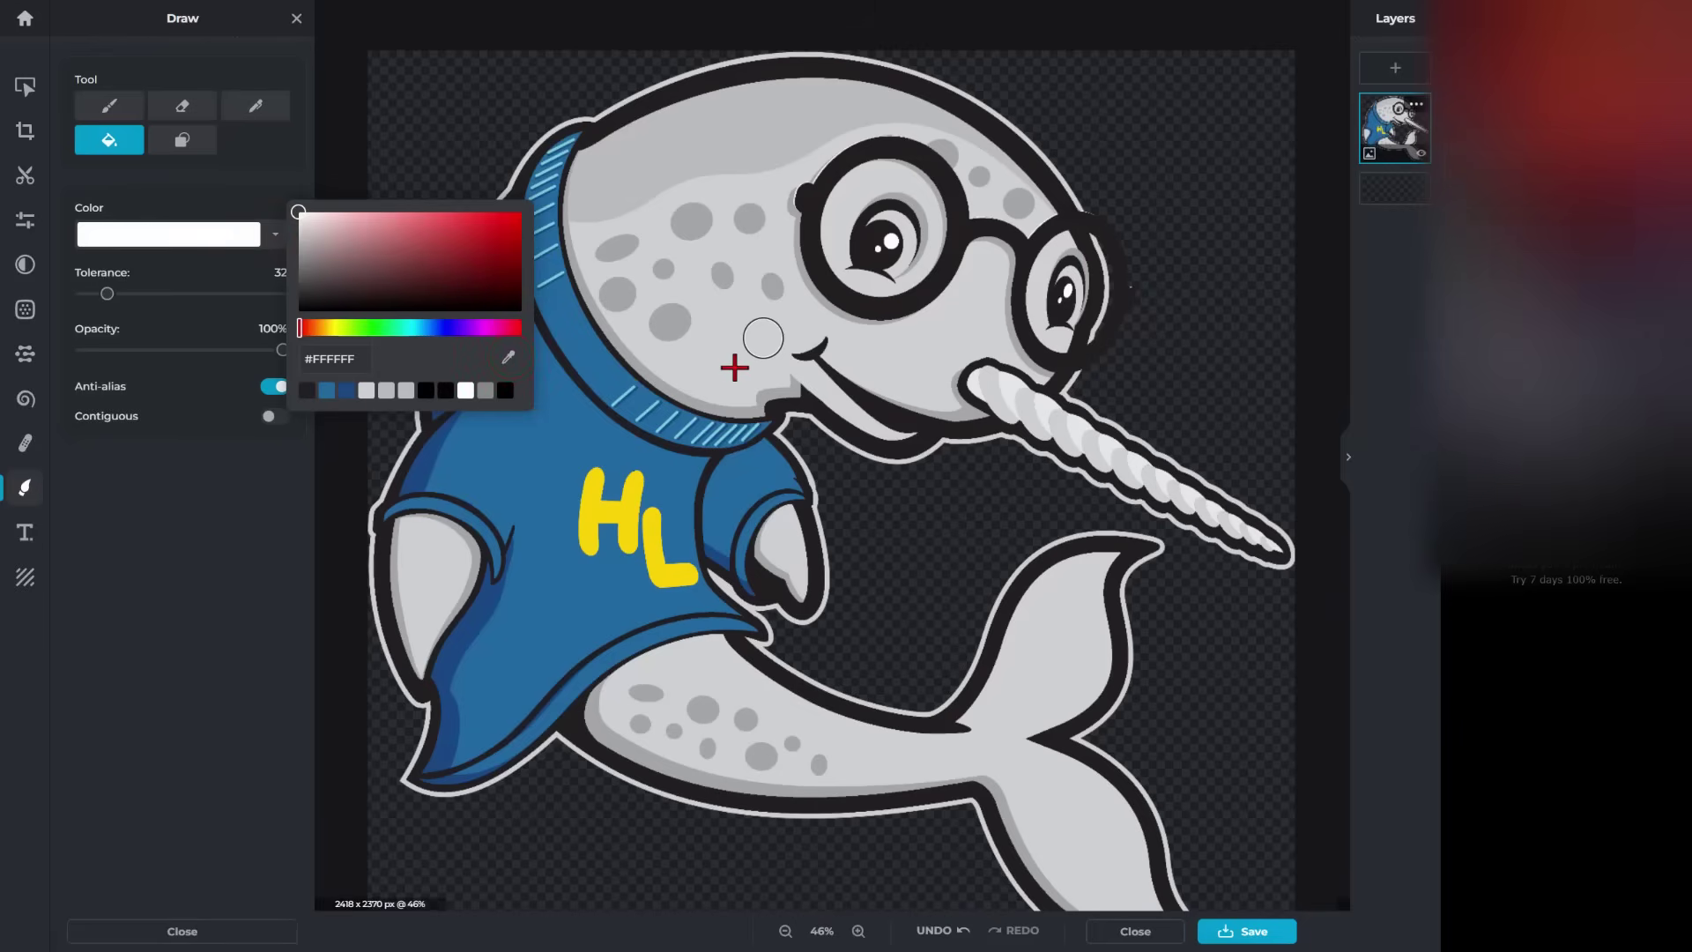
pyautogui.click(735, 366)
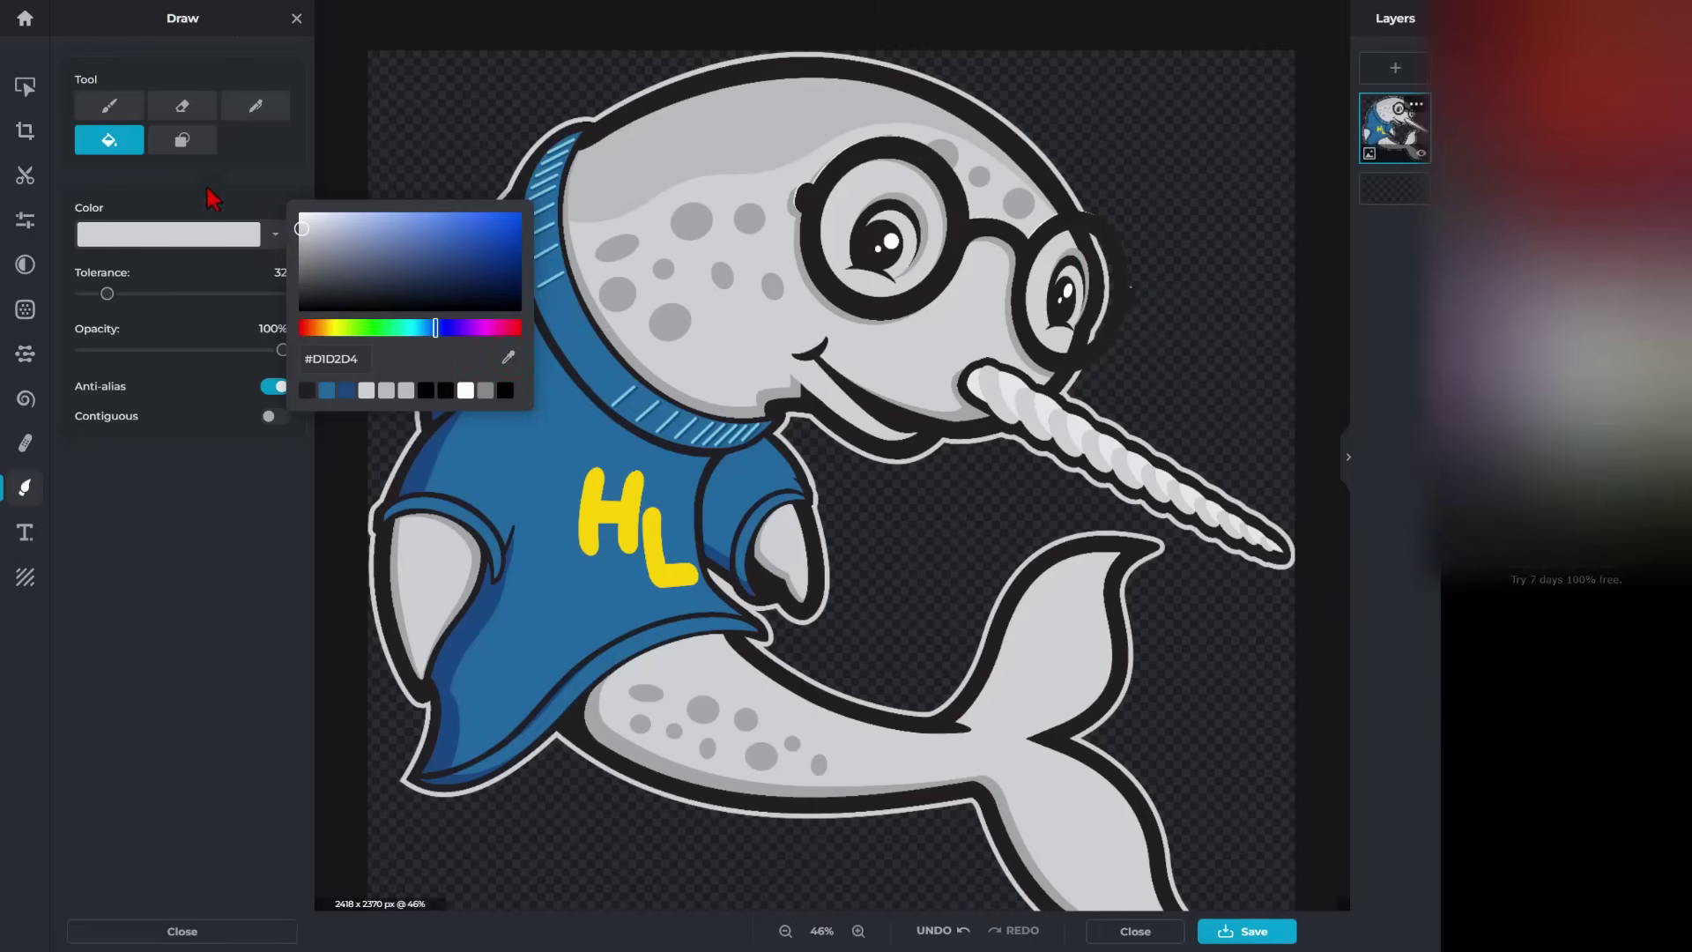
pyautogui.click(222, 213)
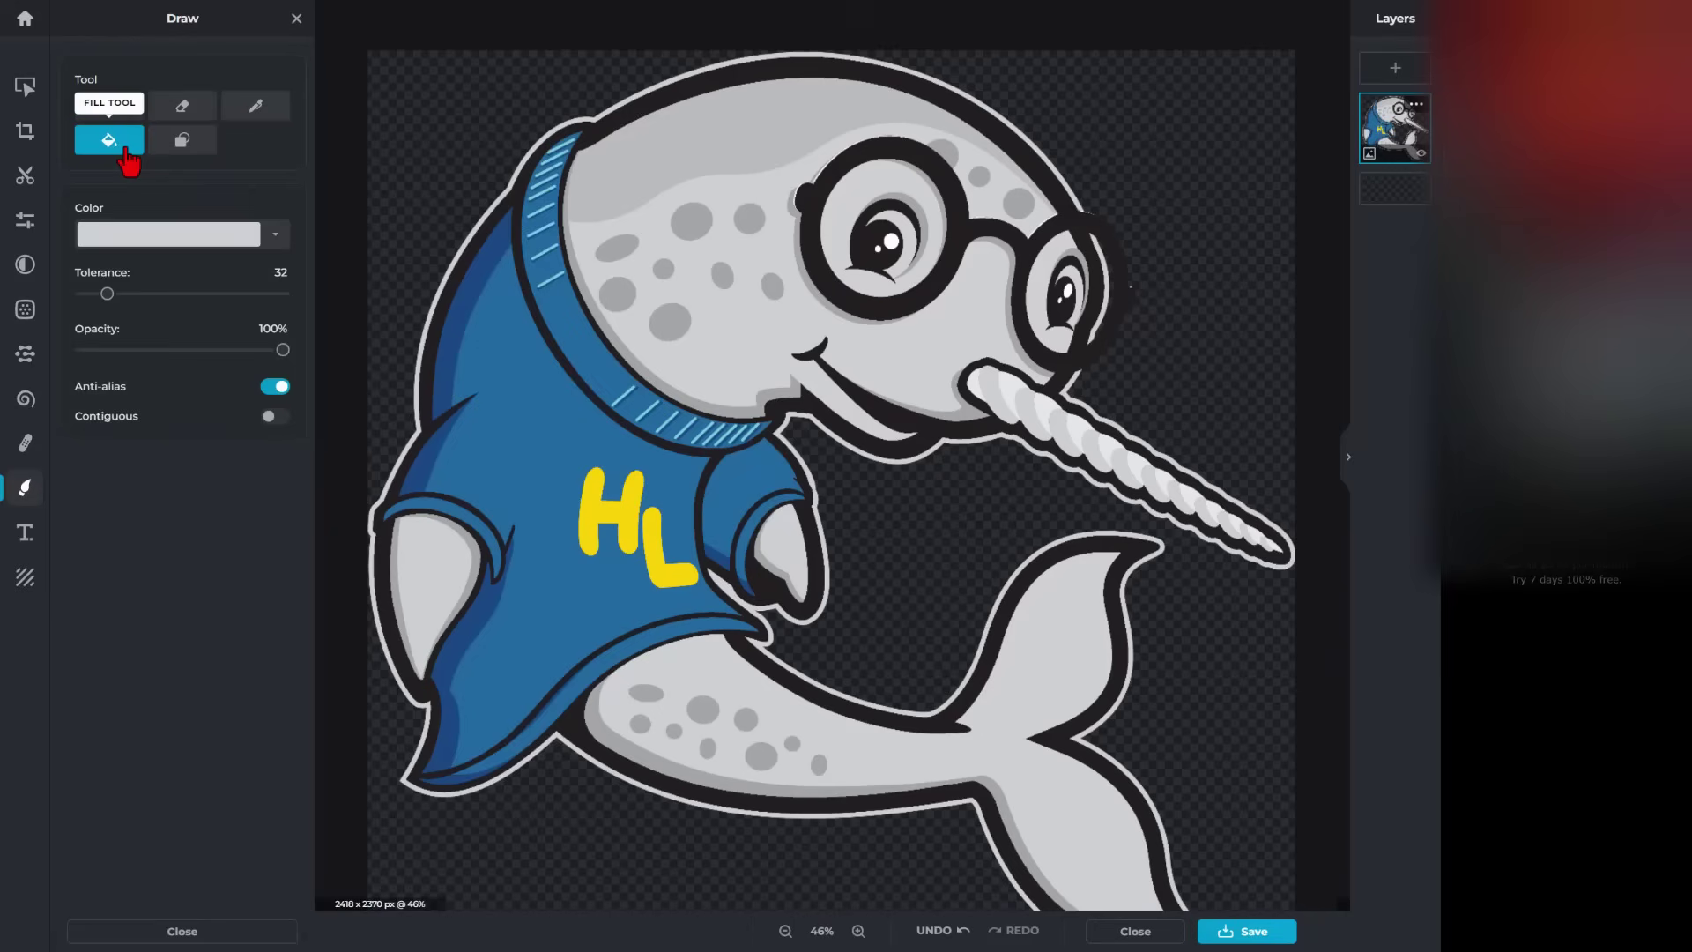
pyautogui.click(648, 176)
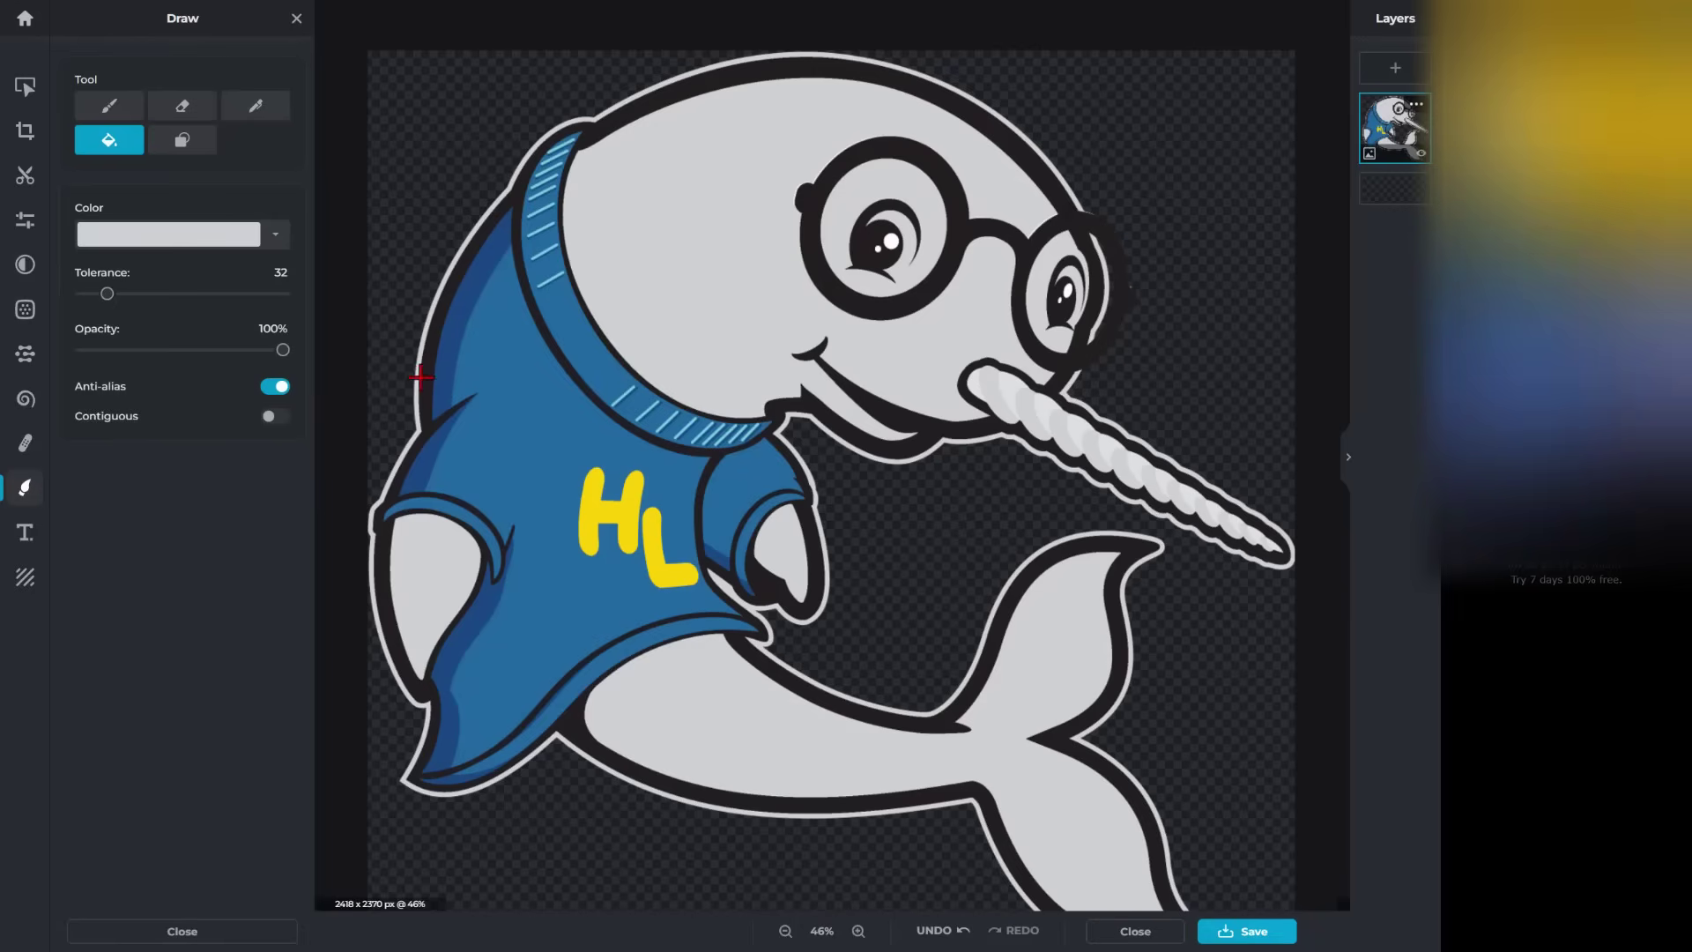
pyautogui.click(954, 930)
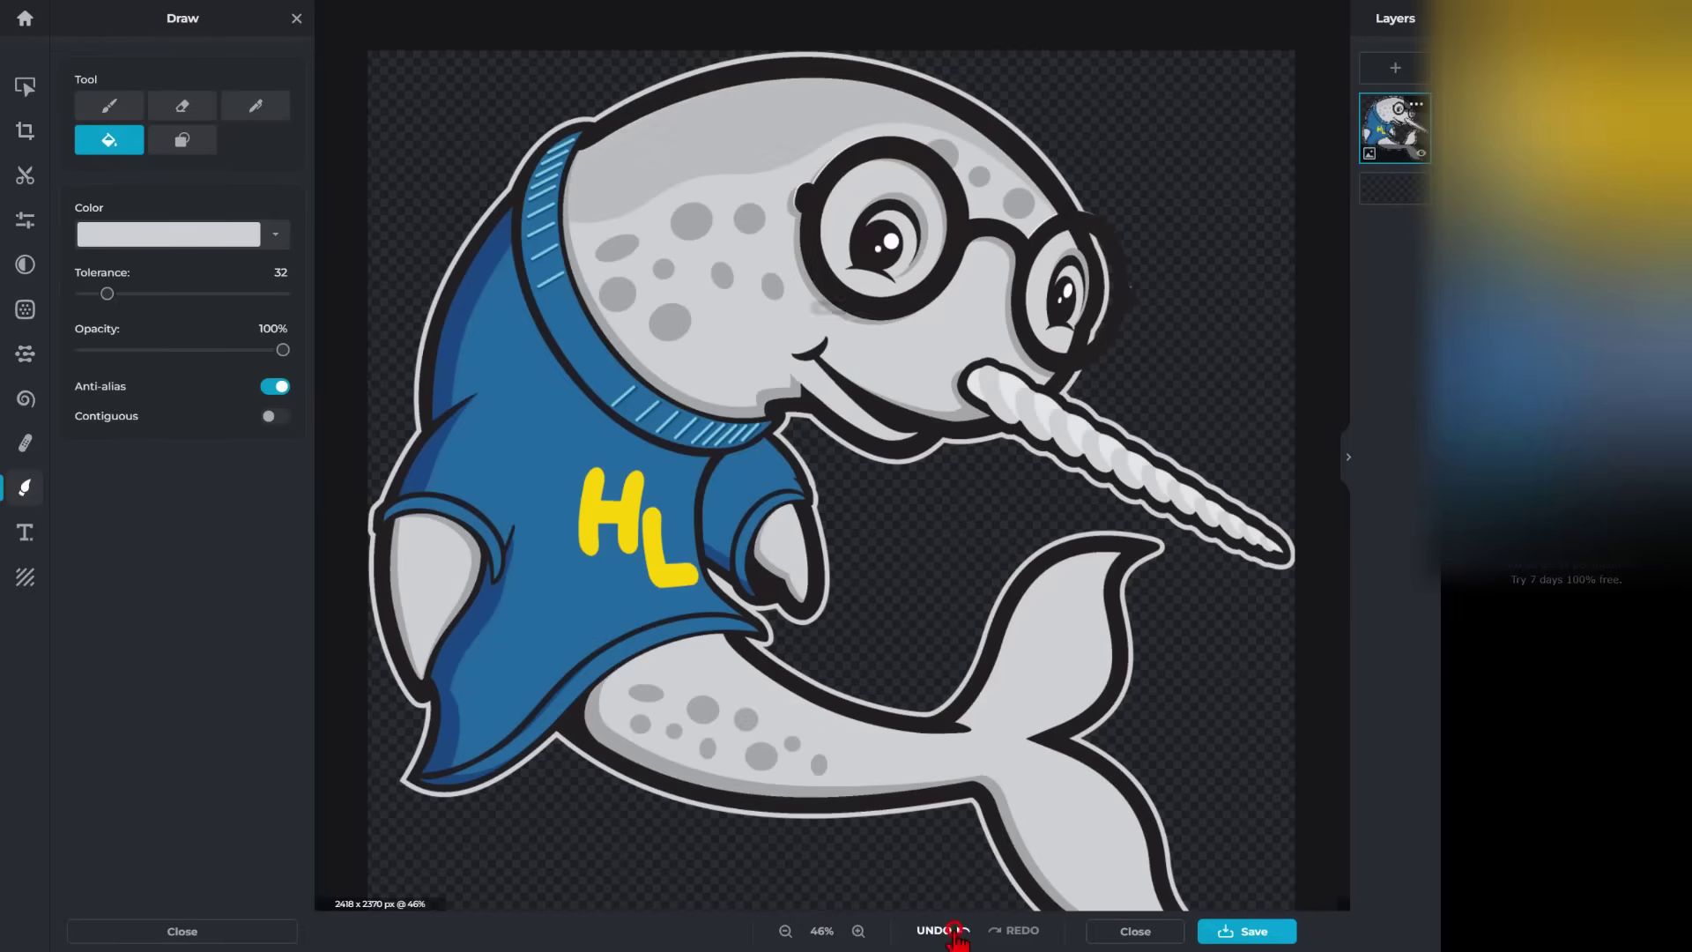
# Step: With Contiguous on, fill the head, both lenses and tail spots light grey
pyautogui.click(275, 418)
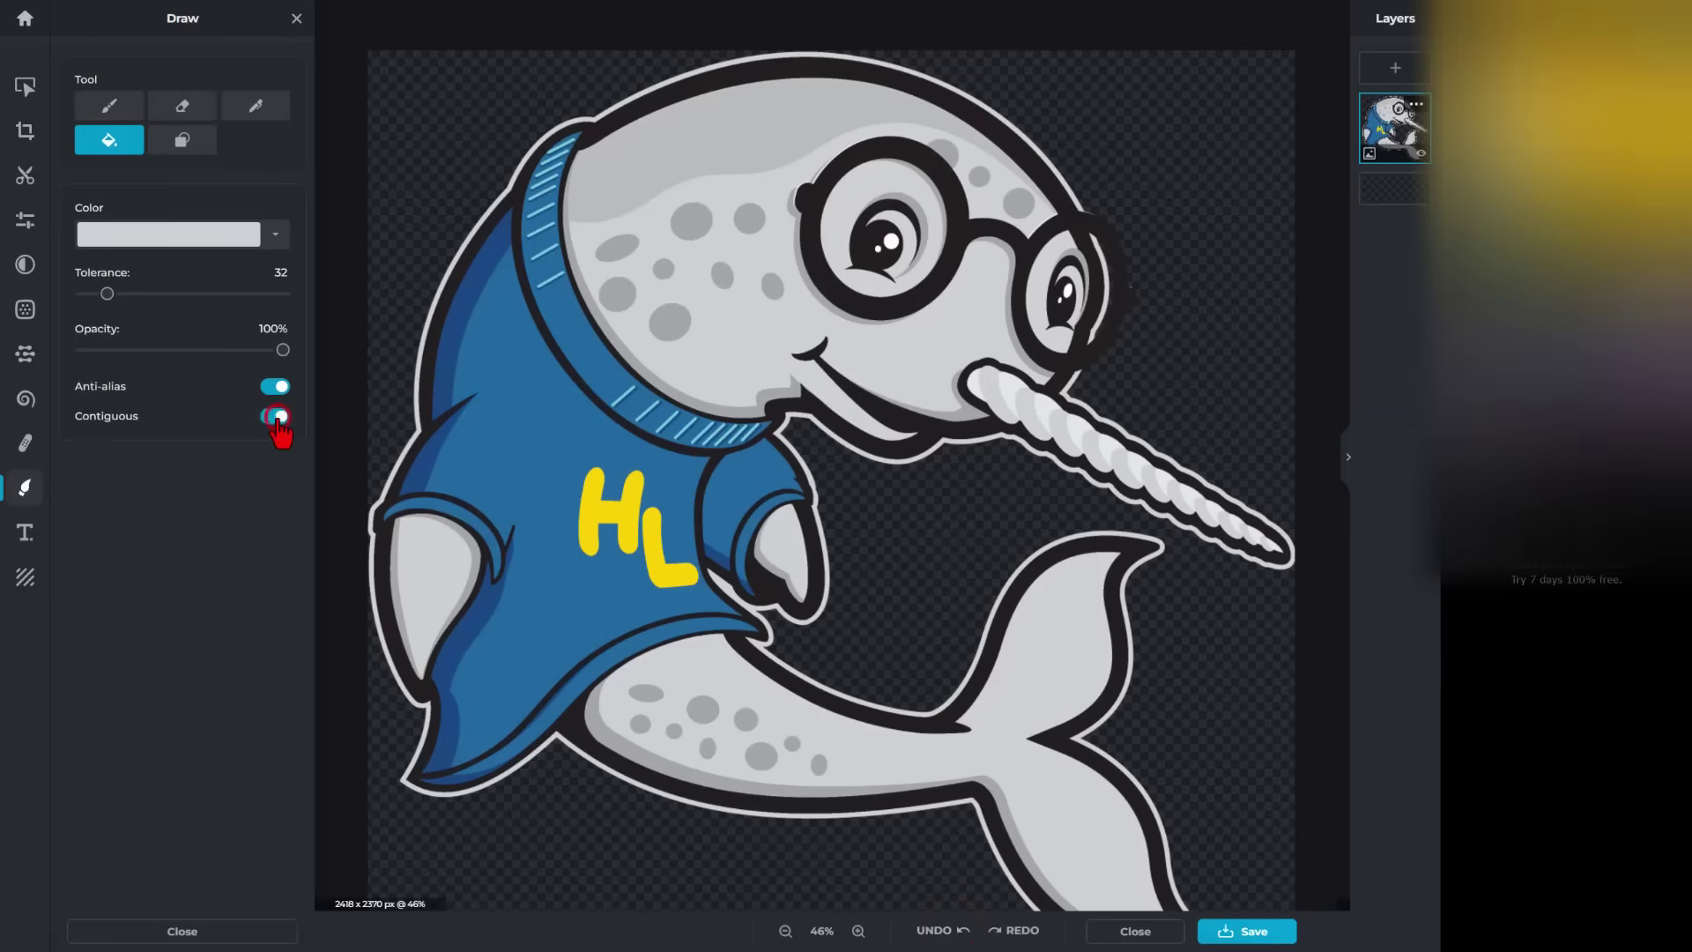
pyautogui.click(644, 158)
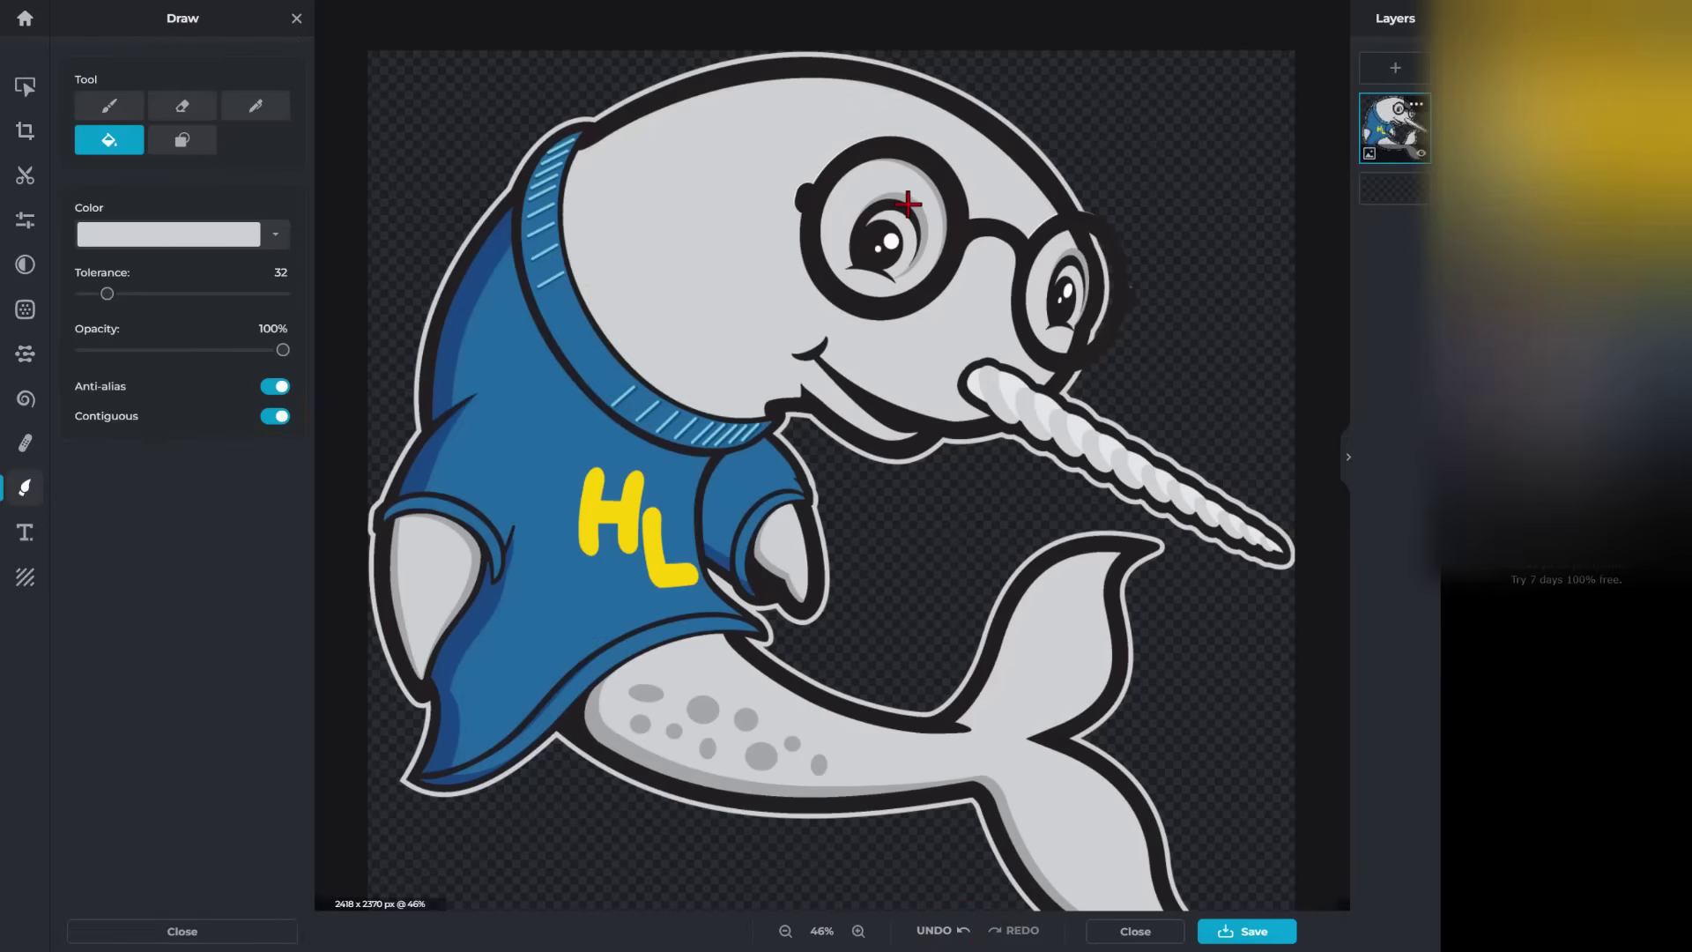
pyautogui.click(936, 191)
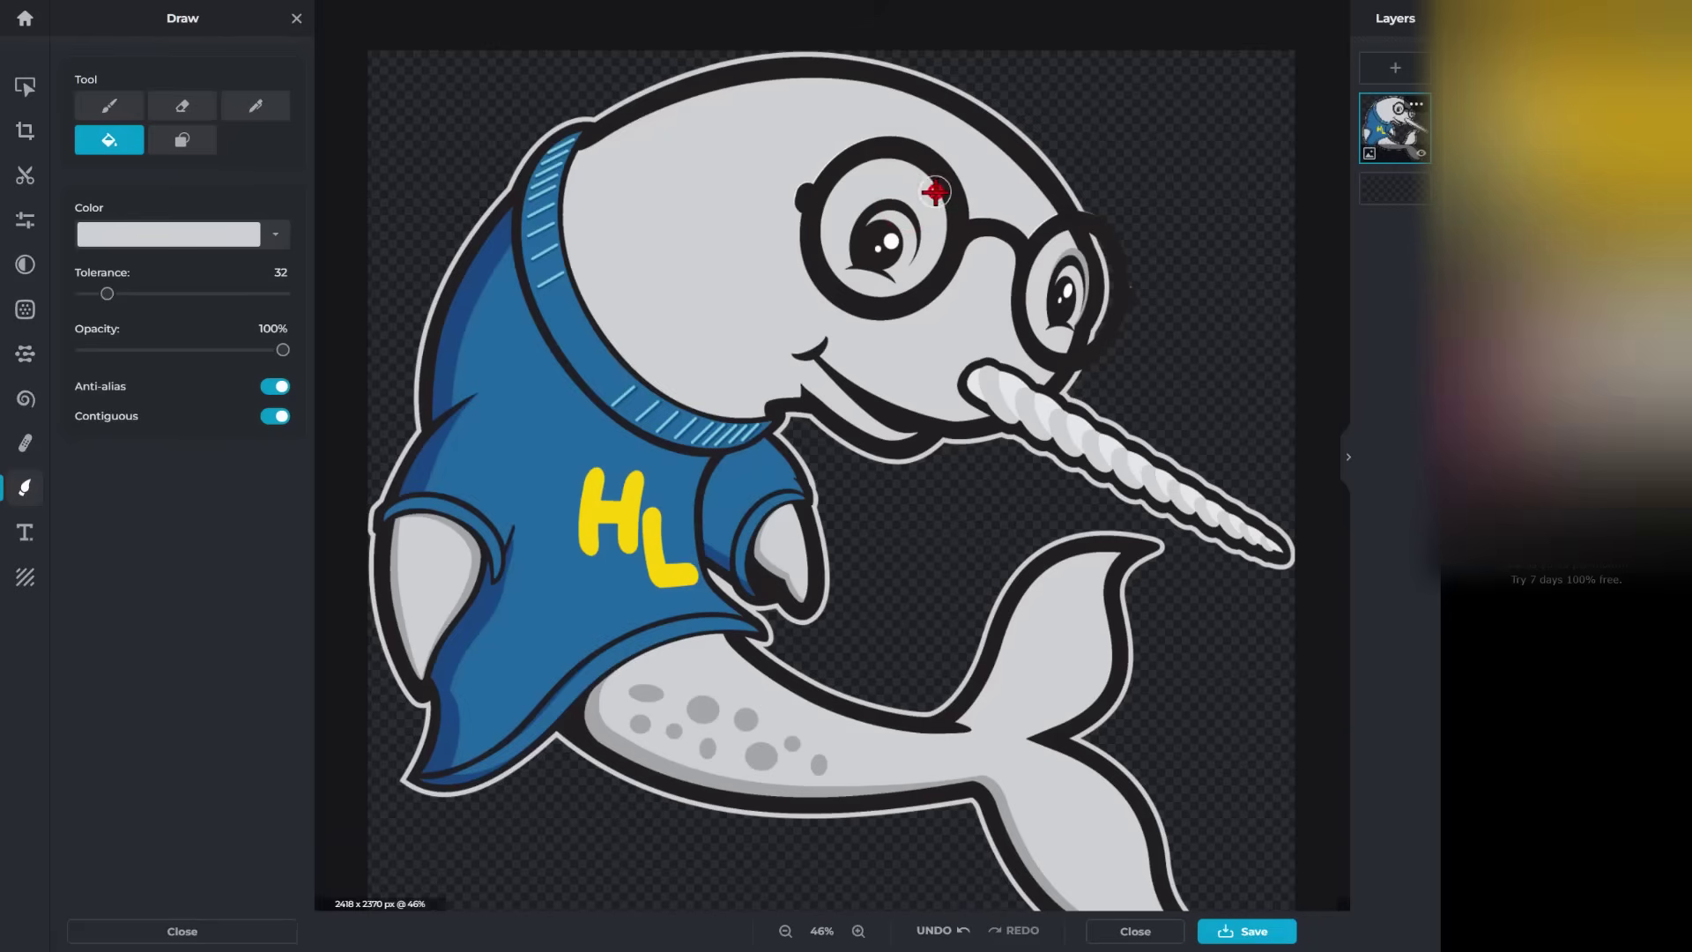
pyautogui.click(1082, 255)
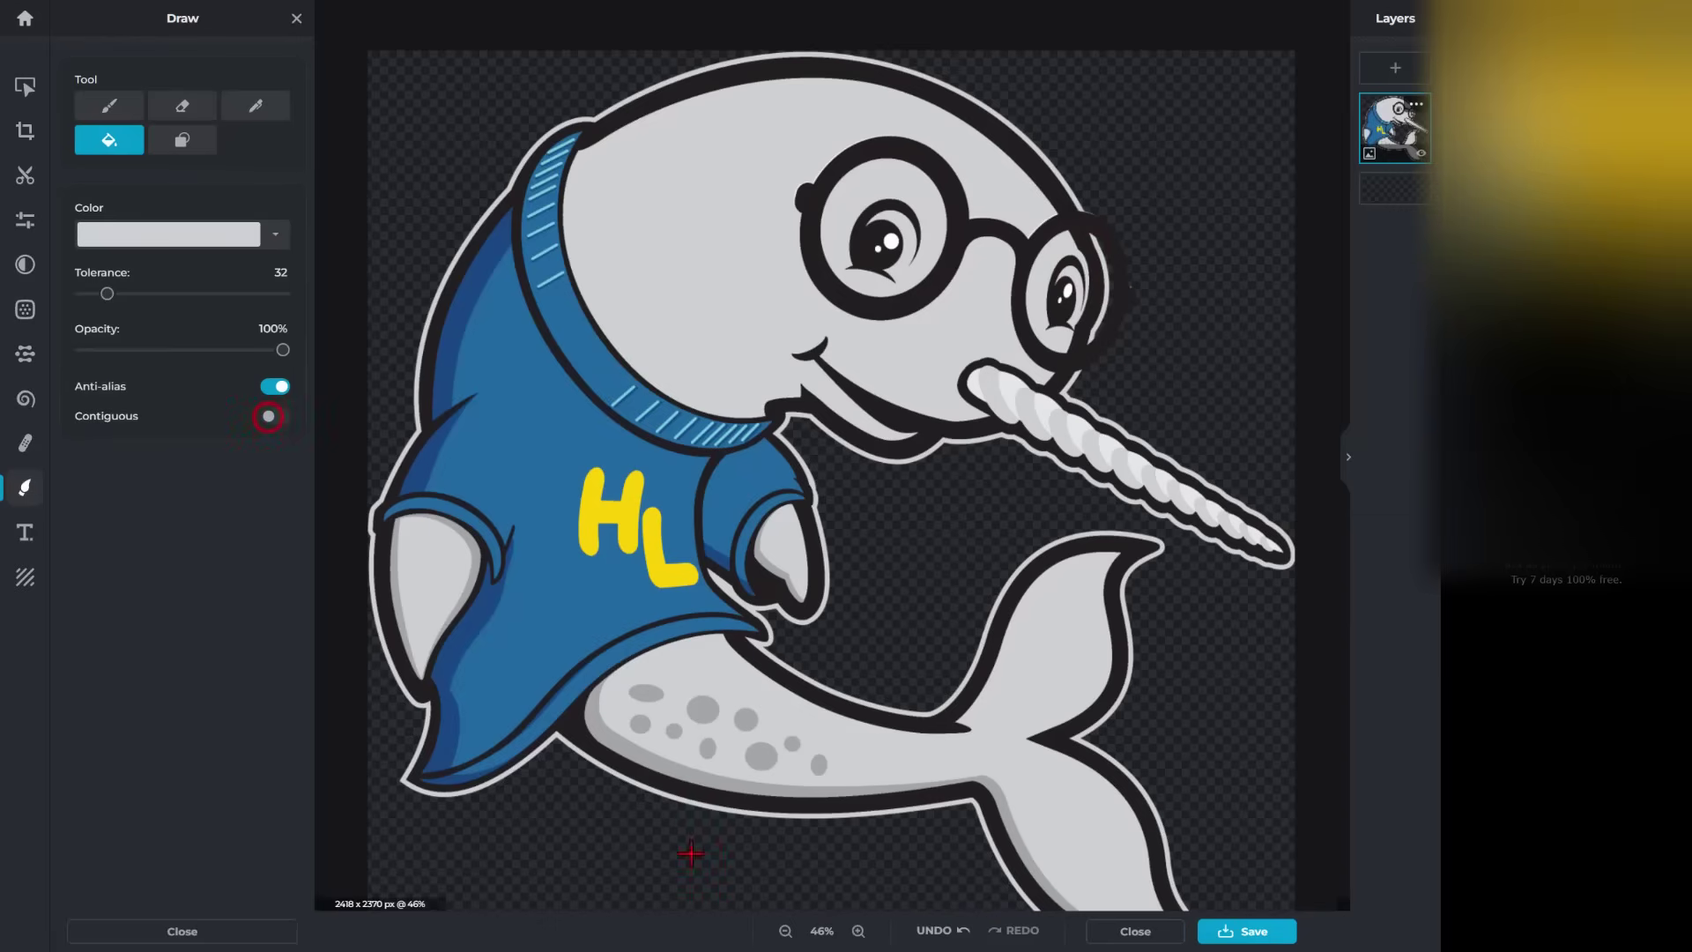
pyautogui.click(626, 751)
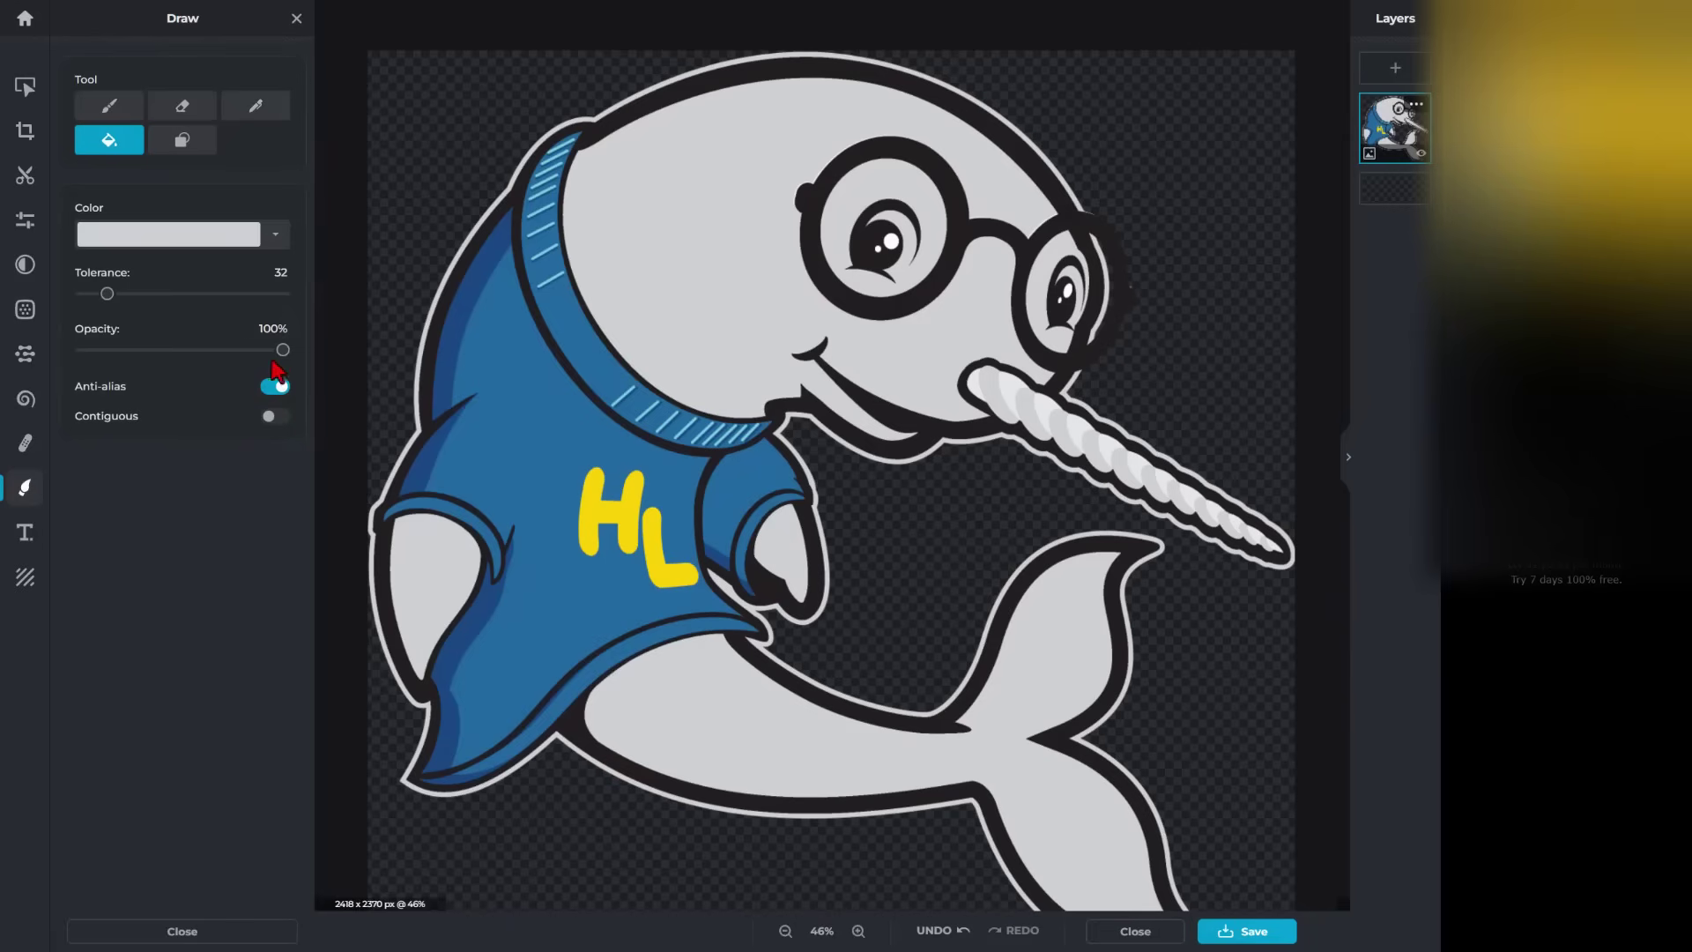
# Step: Sample the shirt blue #216AA4 and fill the shirt's darker side shading with it
pyautogui.click(275, 234)
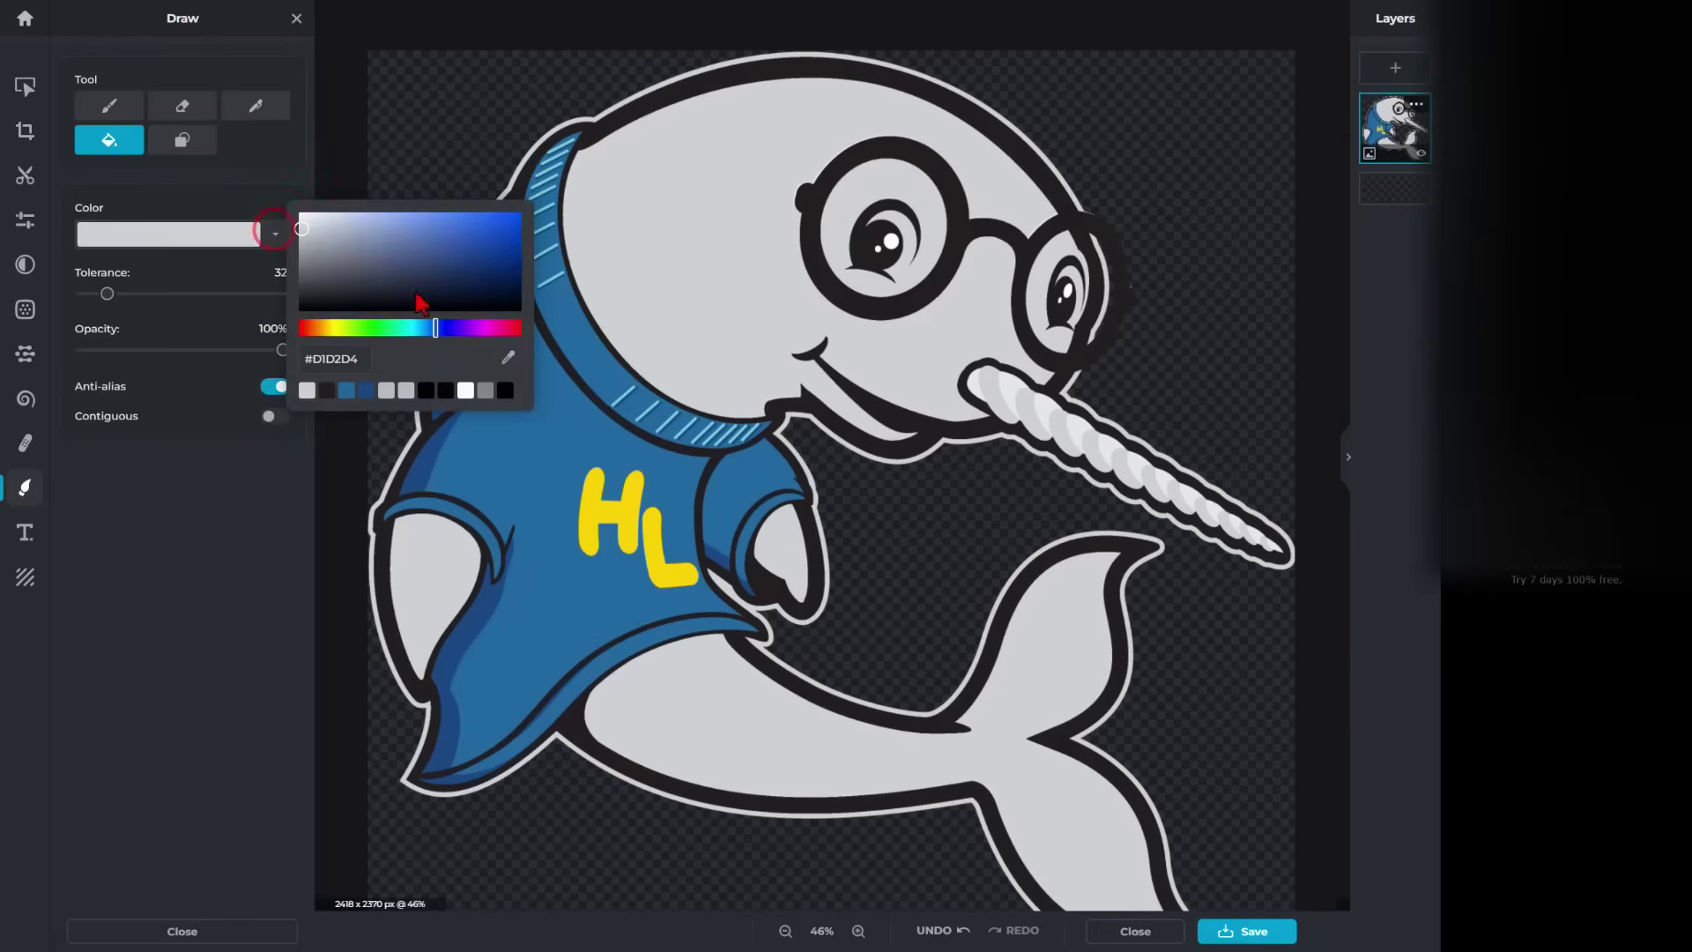
pyautogui.click(509, 357)
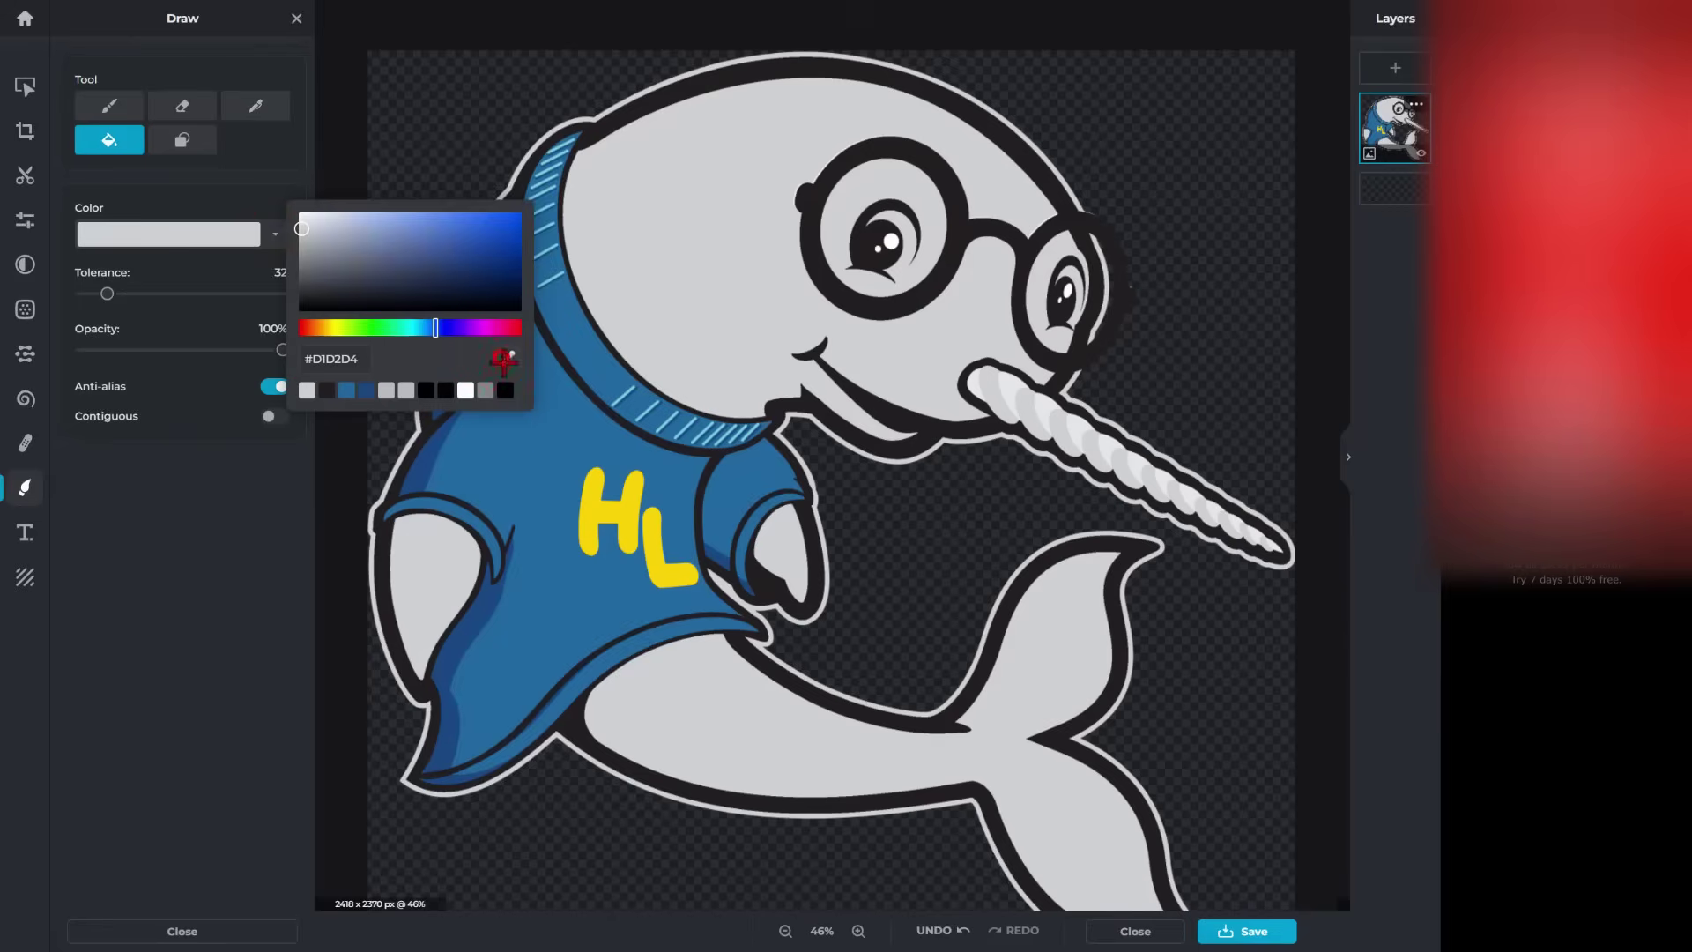
pyautogui.click(531, 474)
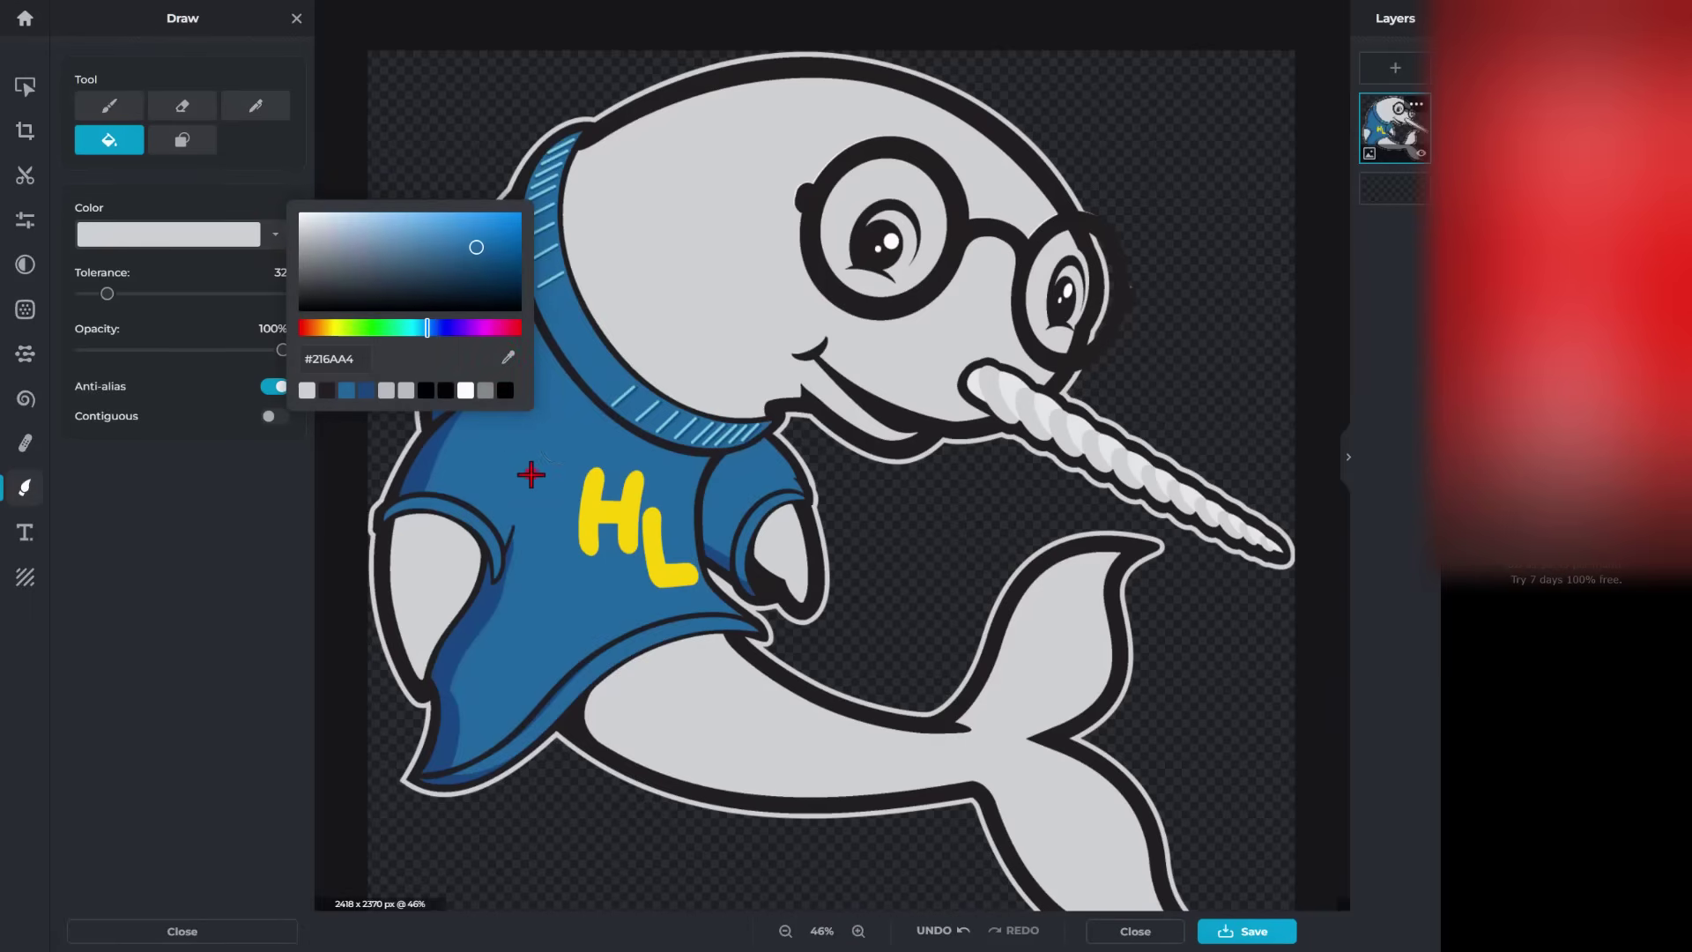
pyautogui.click(261, 178)
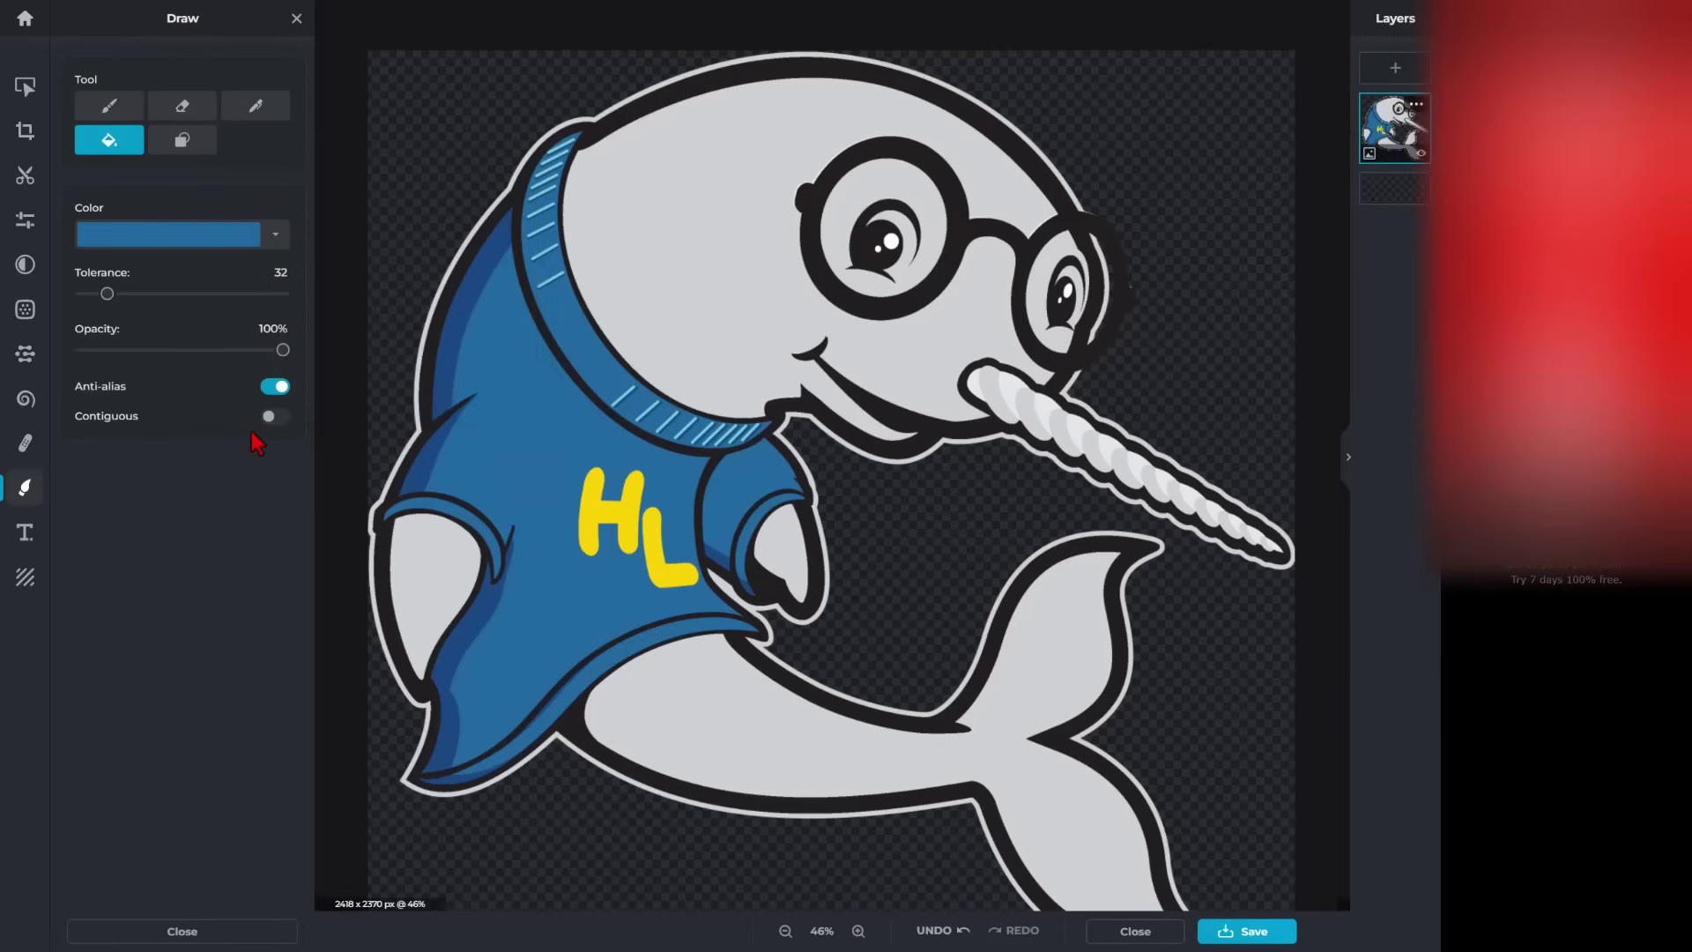
pyautogui.click(421, 467)
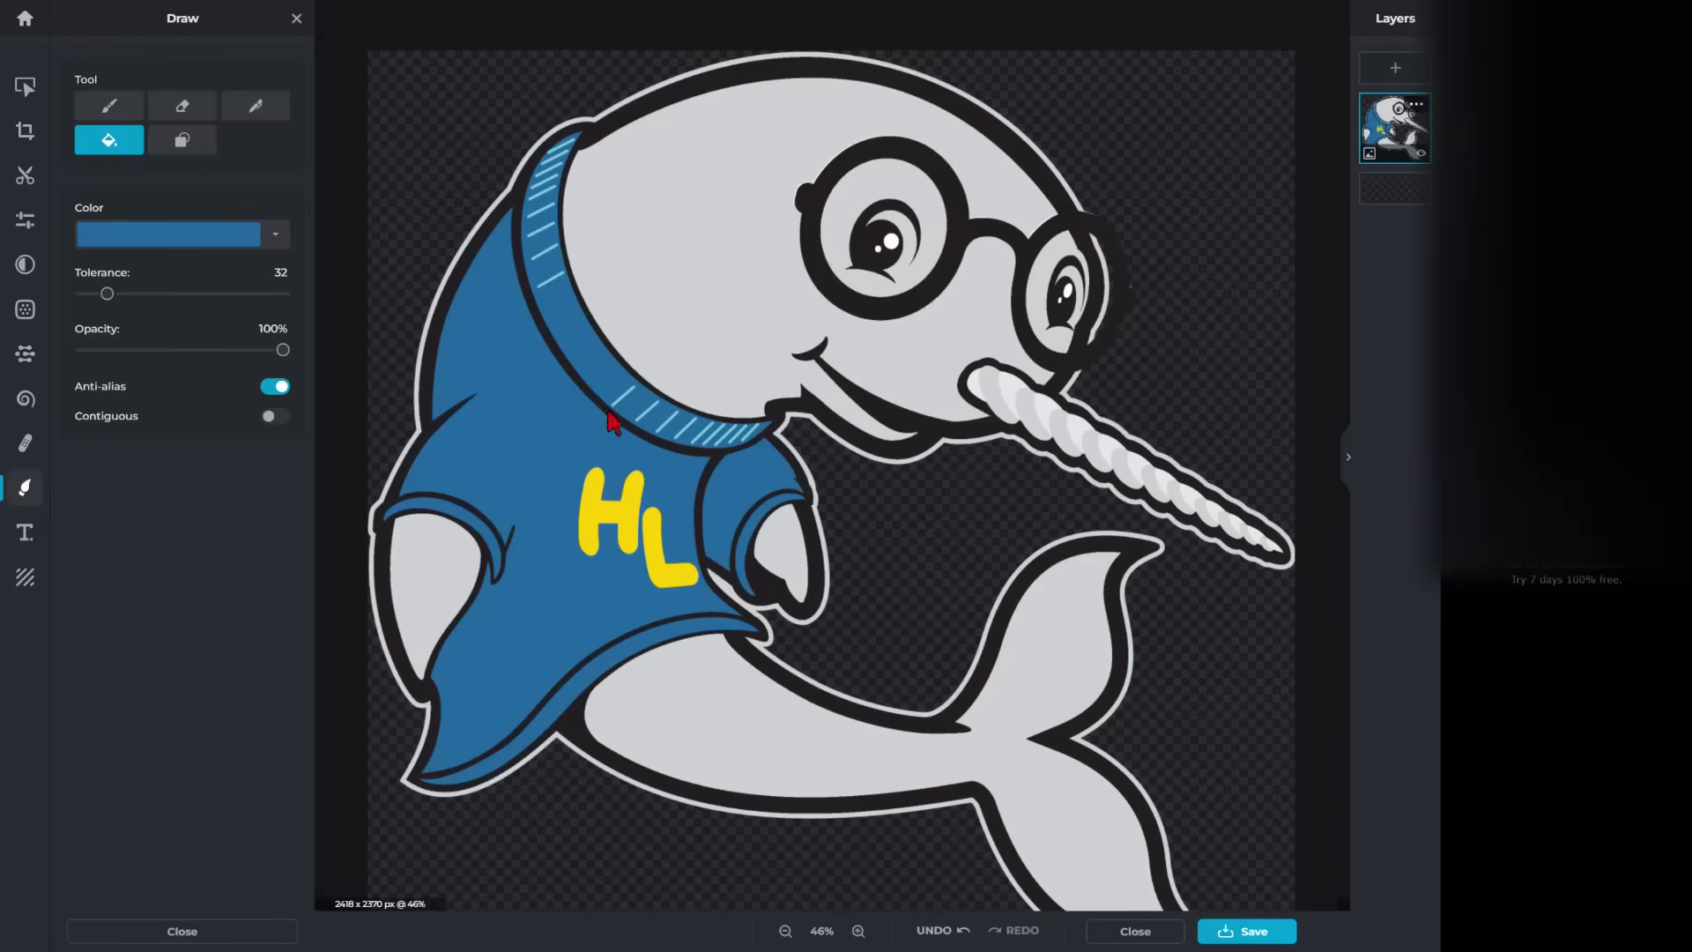
# Step: Fill the light-blue collar stripes and their faint remnants solid blue
pyautogui.scroll(3, 614, 423)
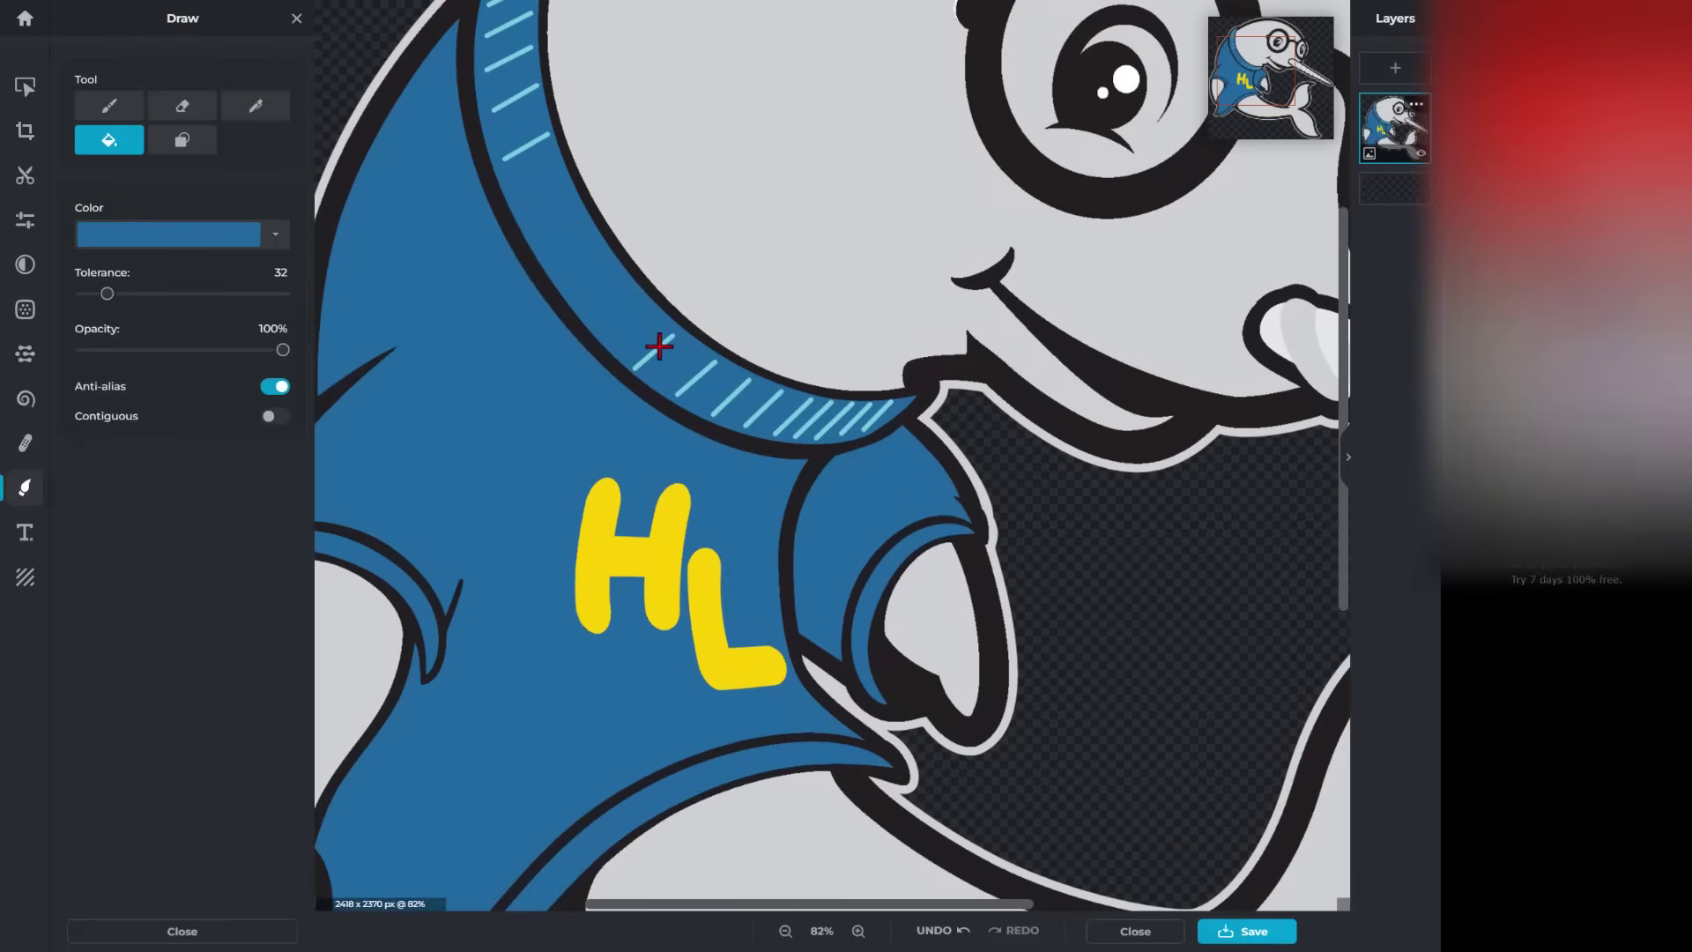
pyautogui.click(658, 346)
pyautogui.scroll(6, 703, 407)
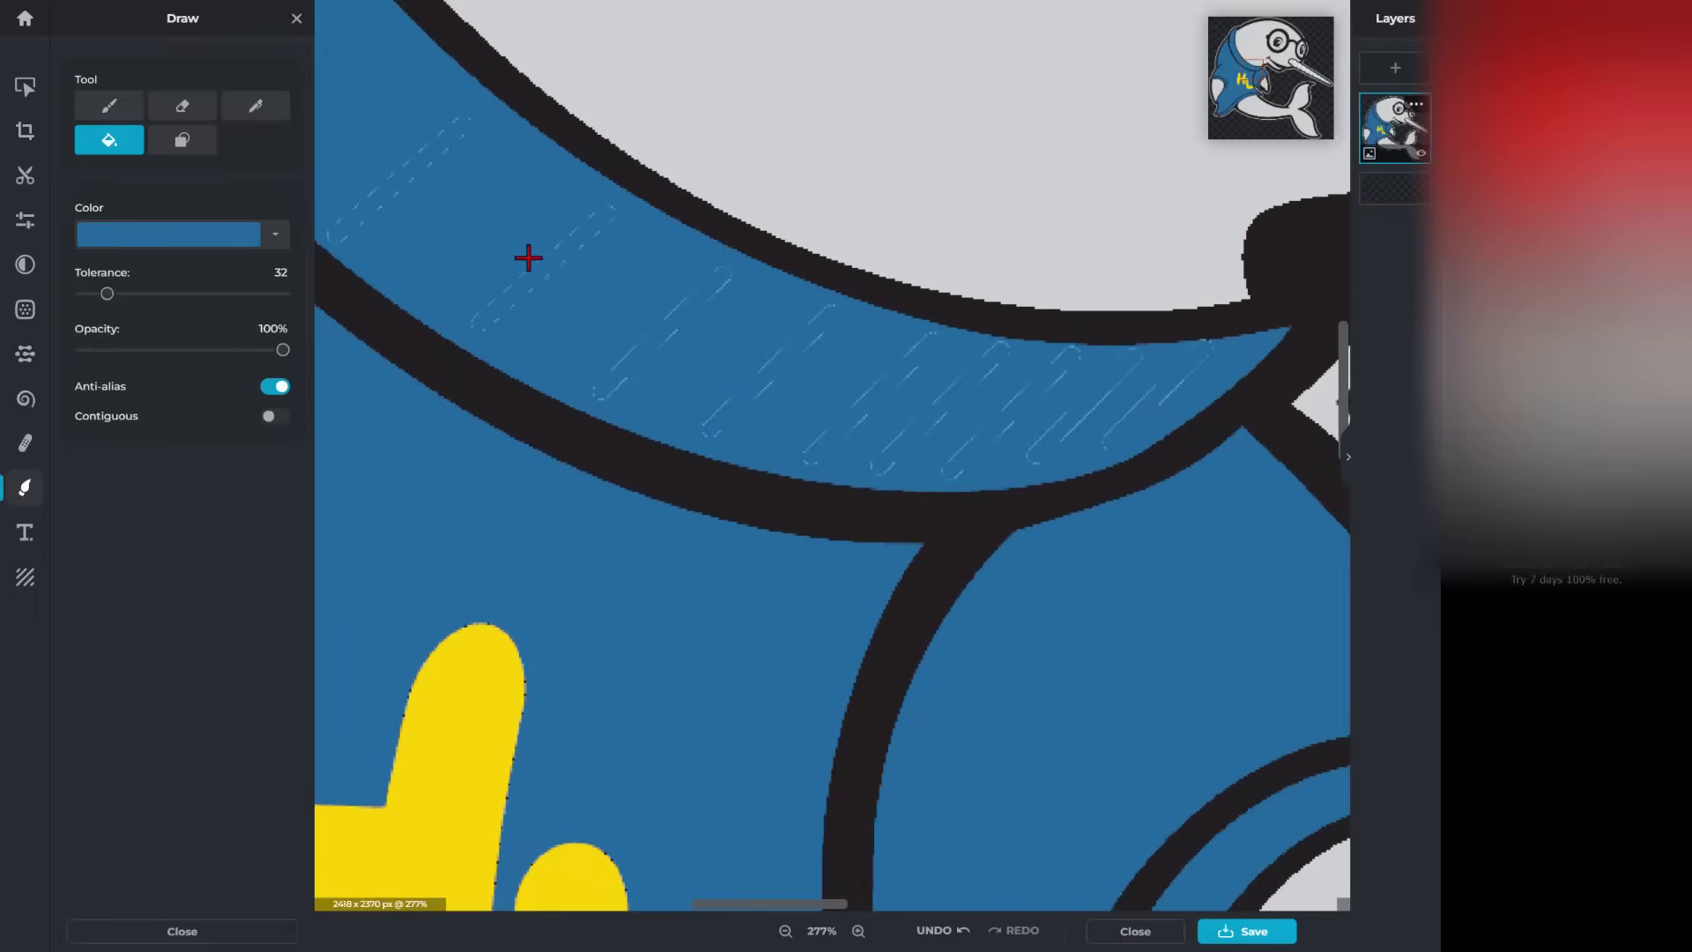
pyautogui.scroll(5, 528, 258)
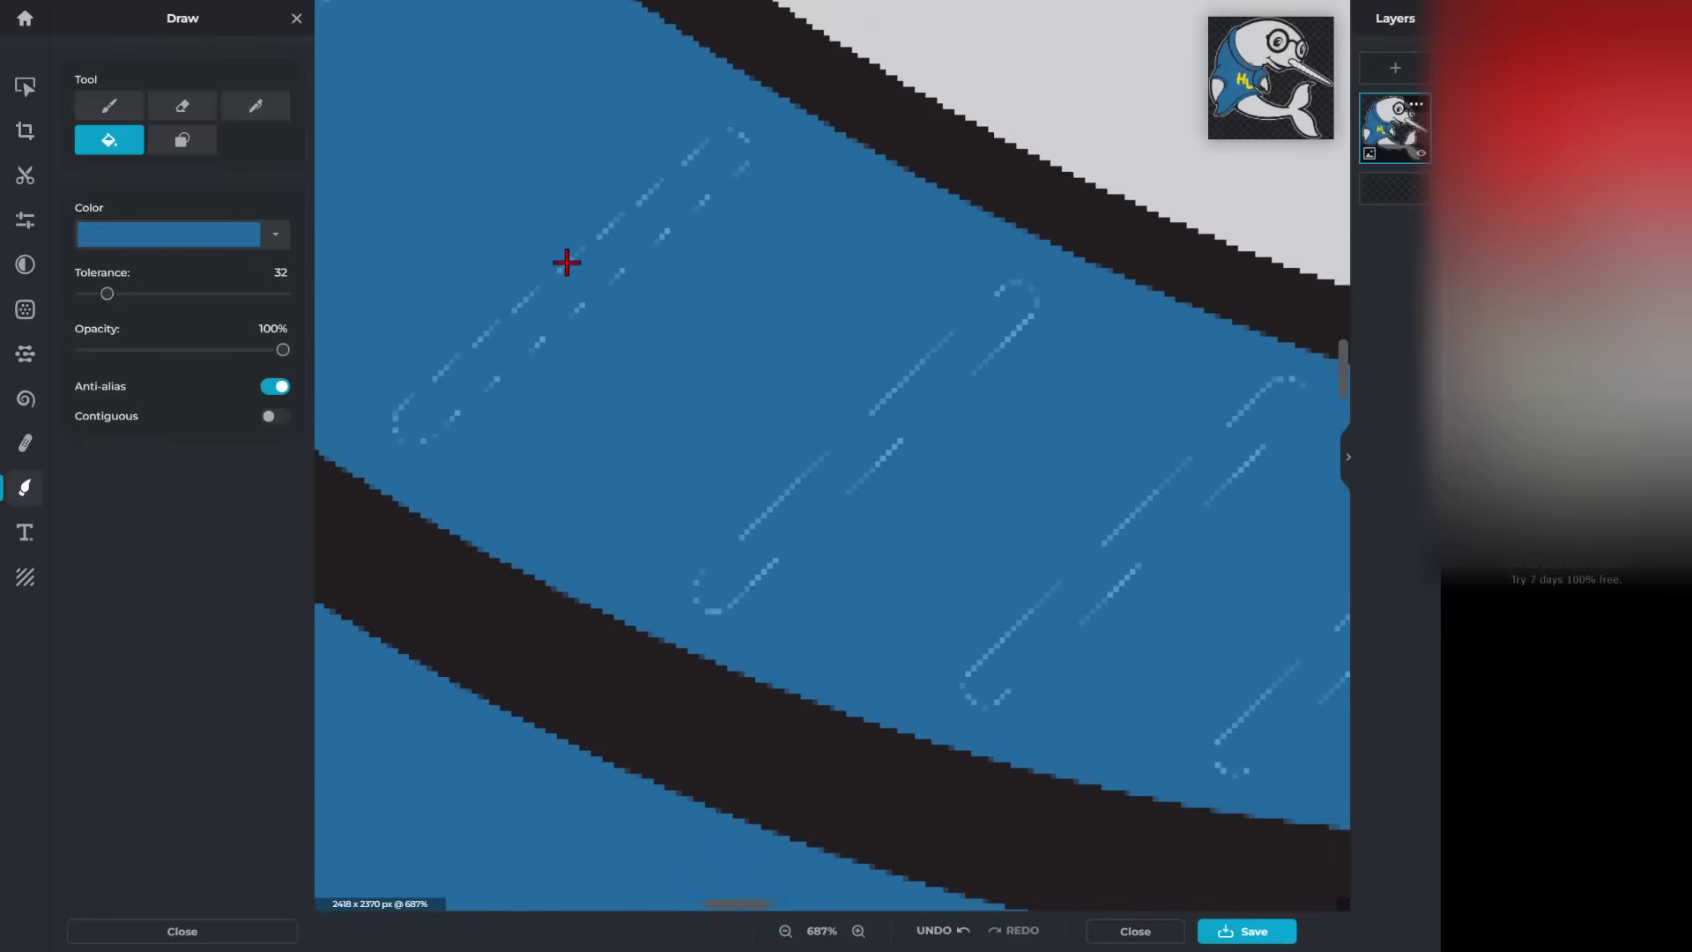
pyautogui.click(567, 262)
pyautogui.click(580, 305)
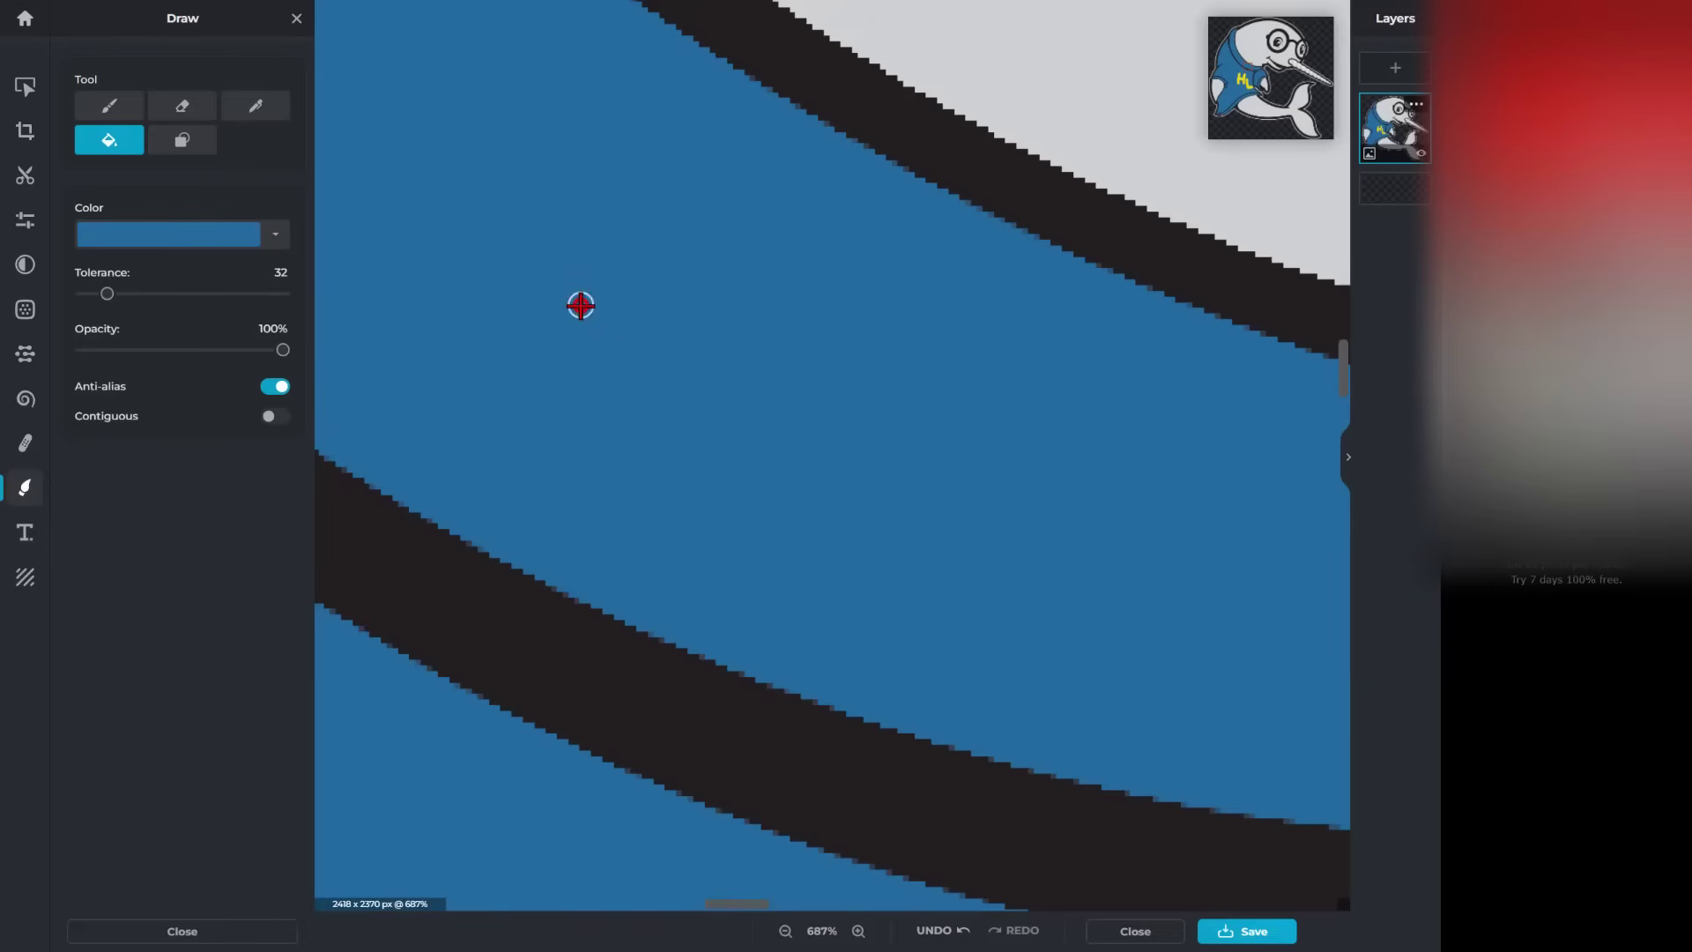
pyautogui.scroll(-9, 623, 329)
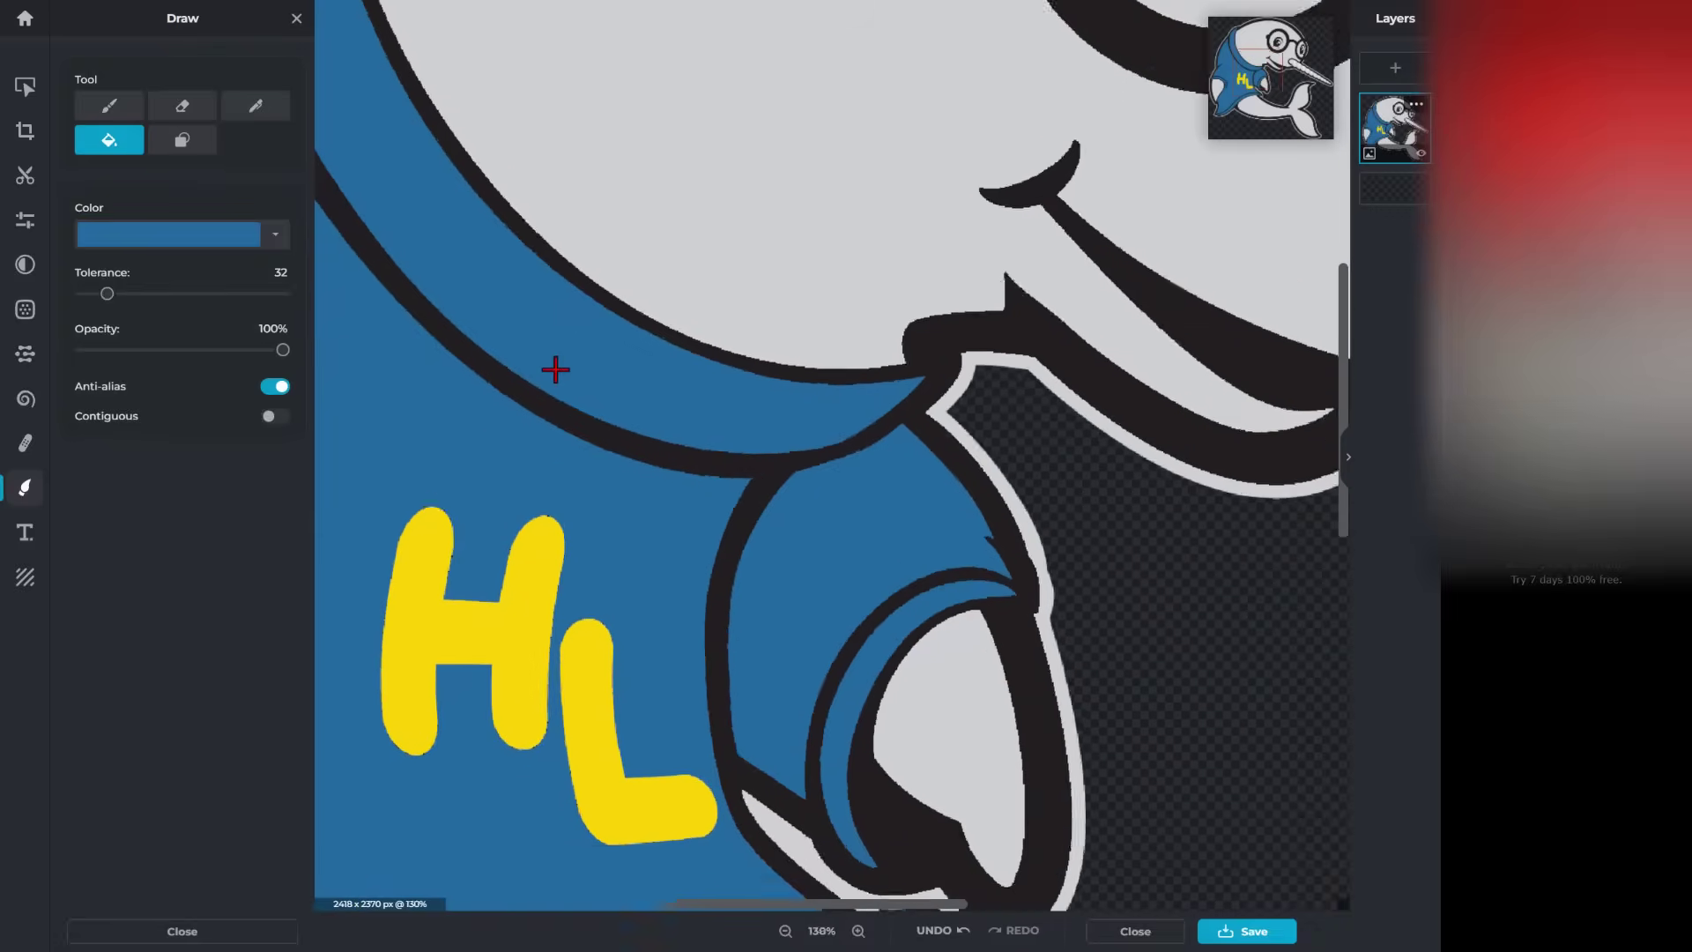
pyautogui.scroll(-6, 555, 370)
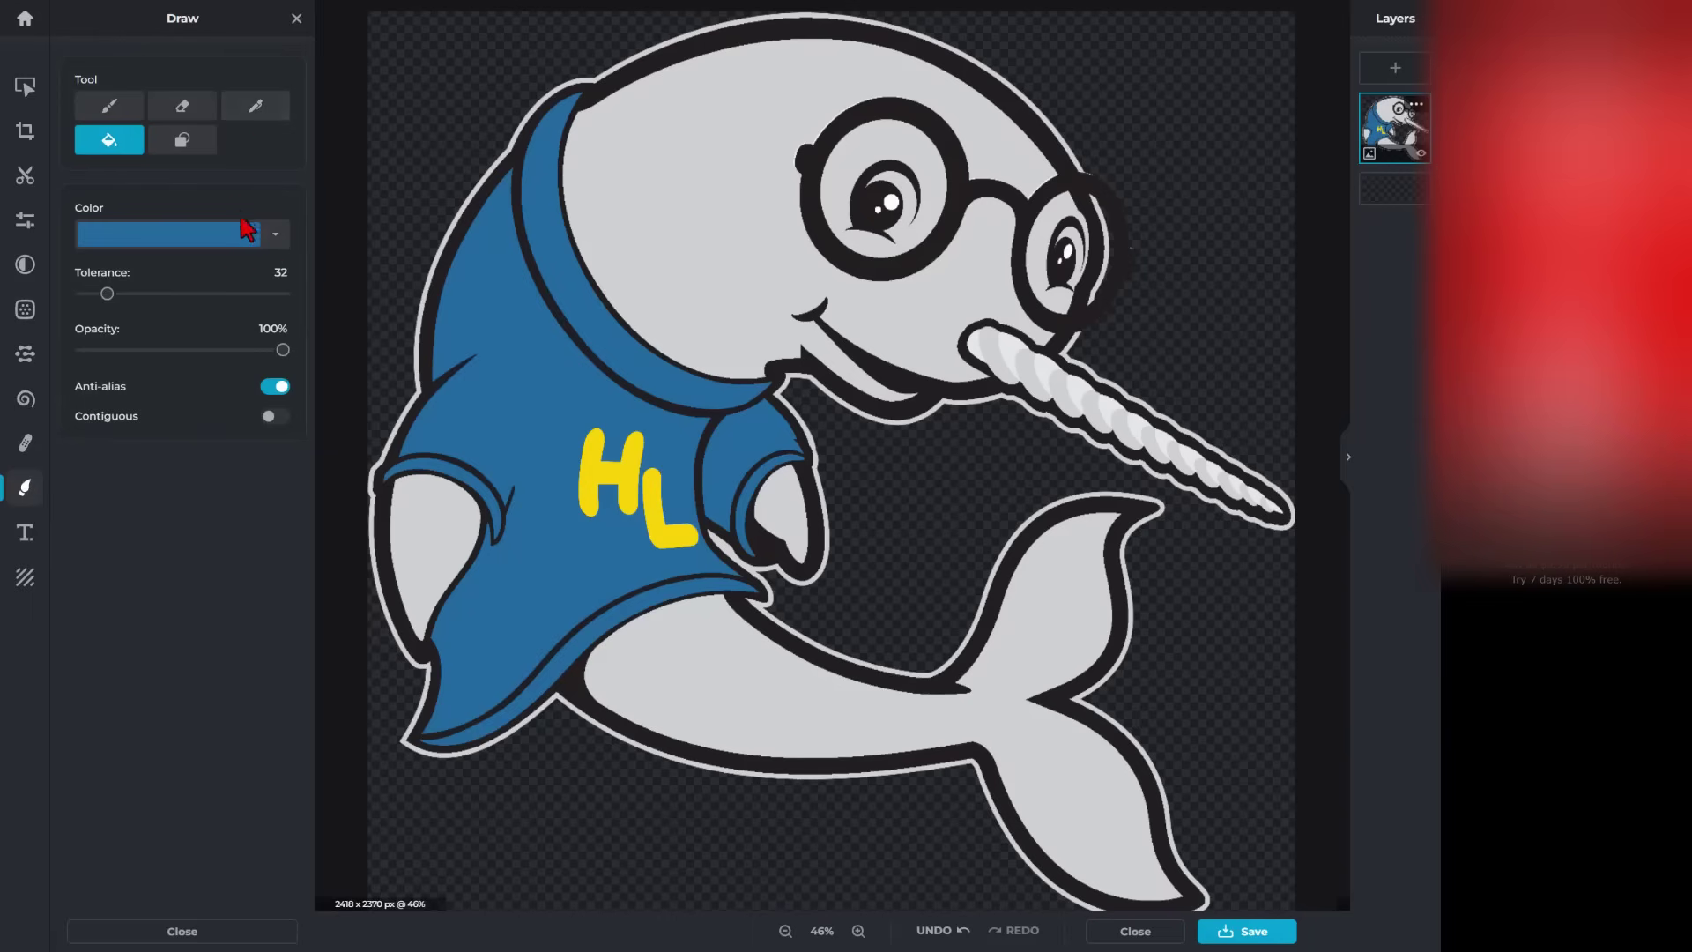
# Step: Sample the dark outline colour and, with Contiguous on, darken the narwhal's white outer outline
pyautogui.click(267, 241)
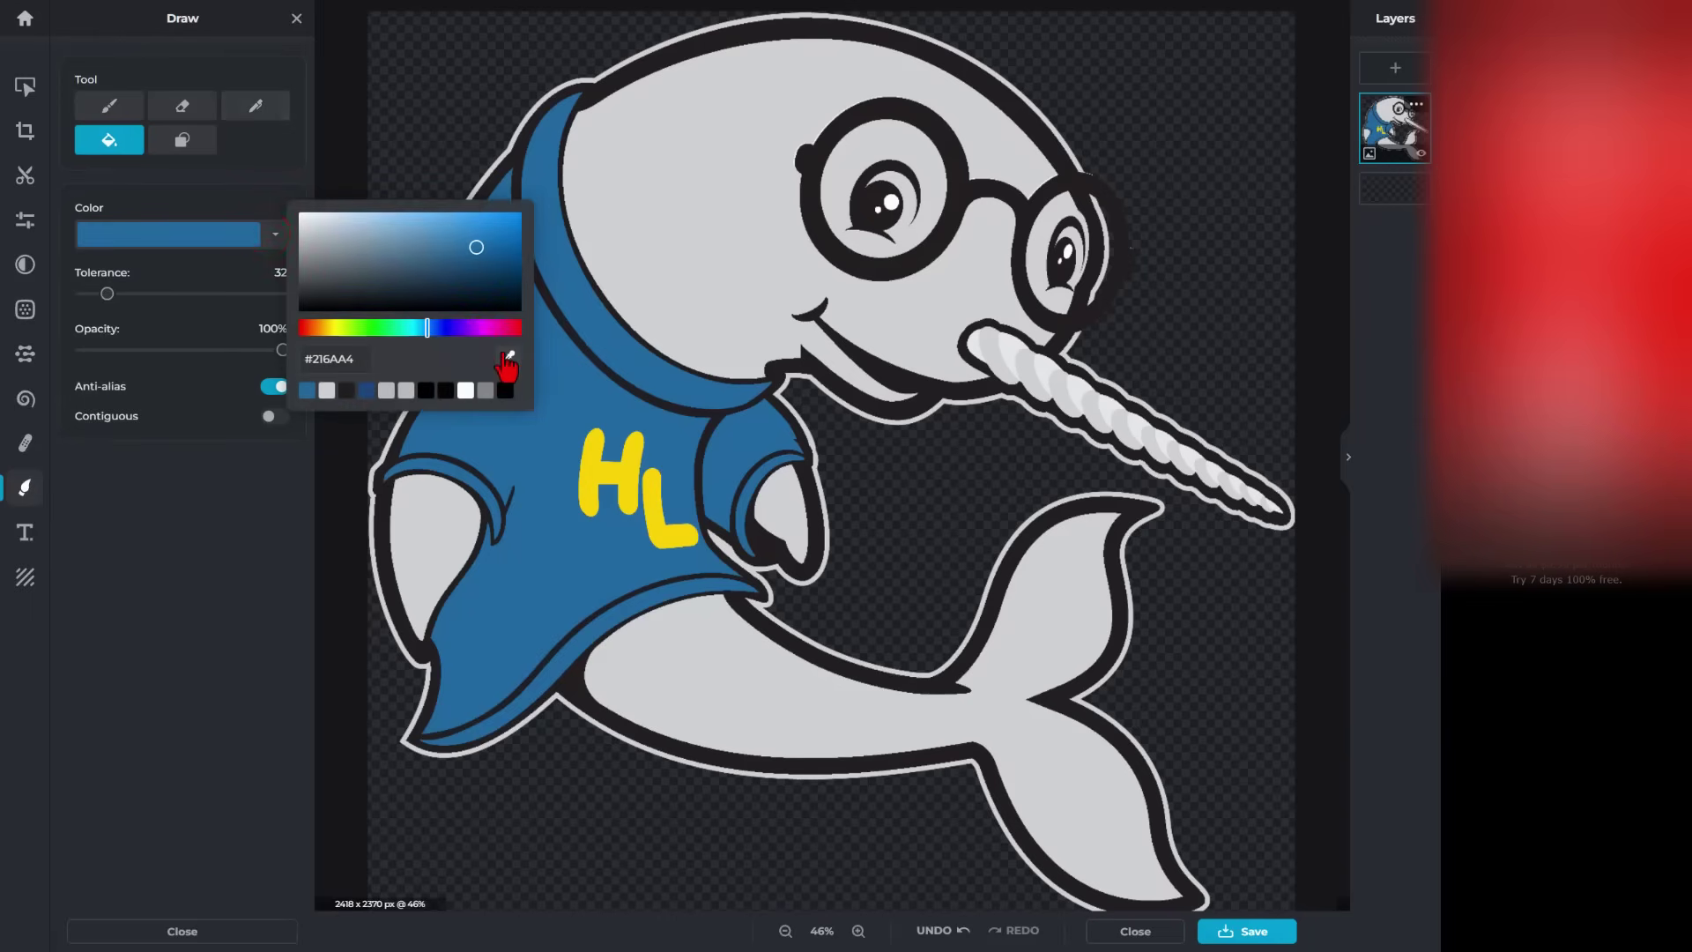
pyautogui.click(509, 360)
pyautogui.click(485, 196)
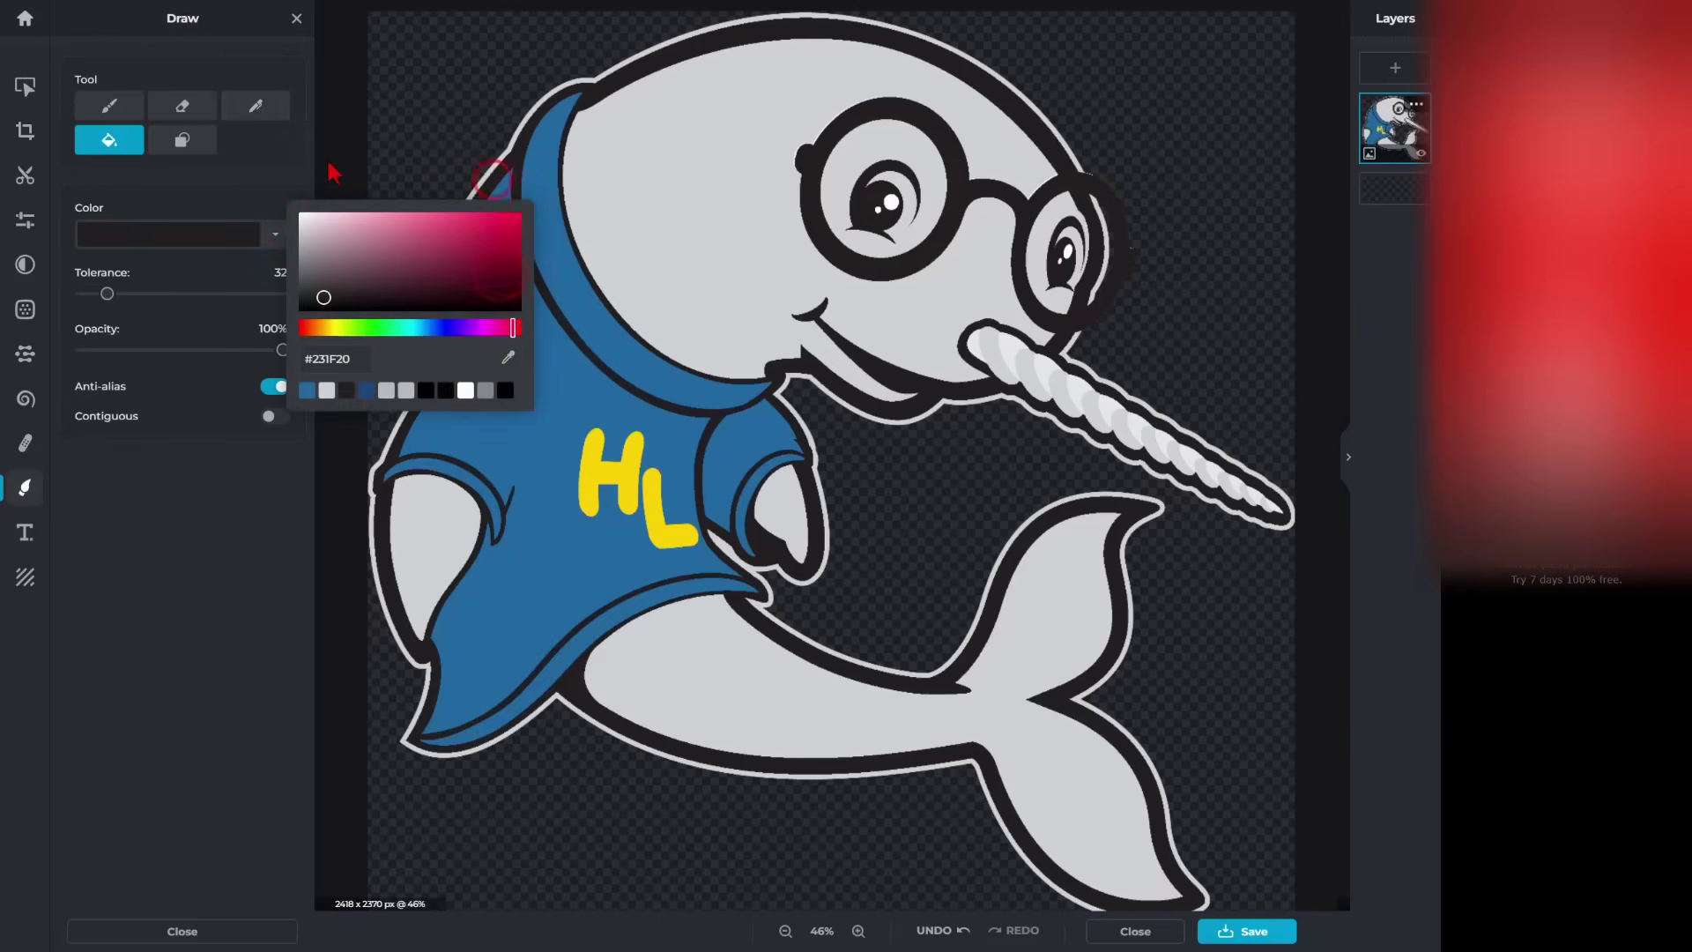
pyautogui.click(261, 187)
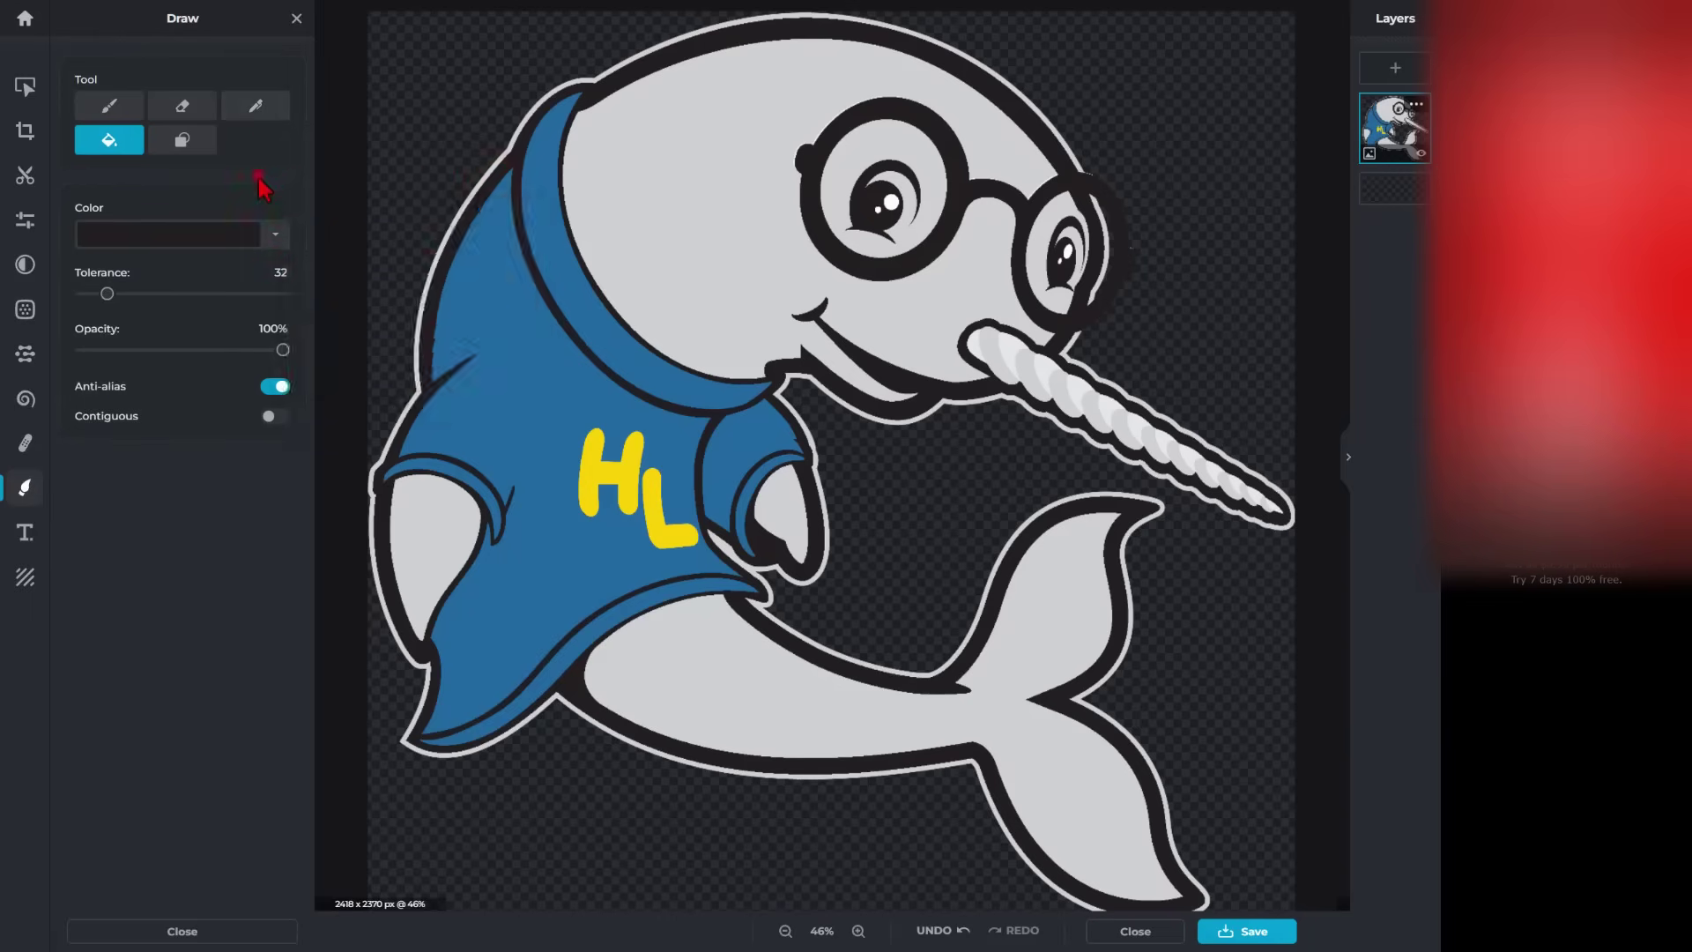
pyautogui.click(471, 194)
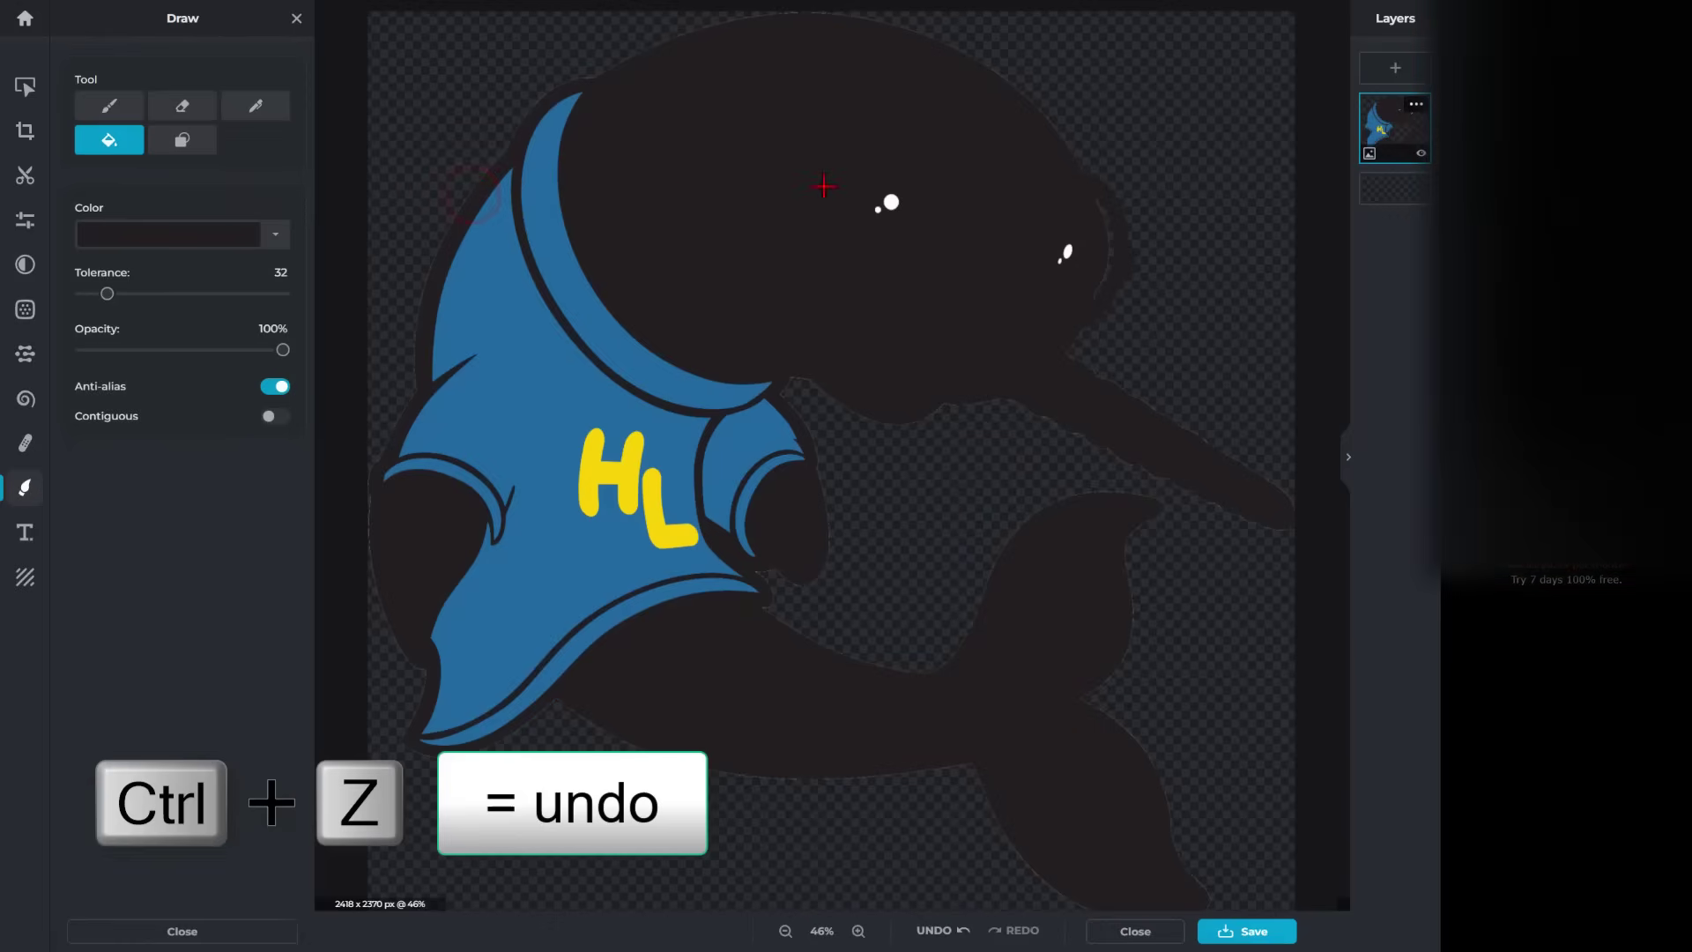
pyautogui.rightClick(769, 200)
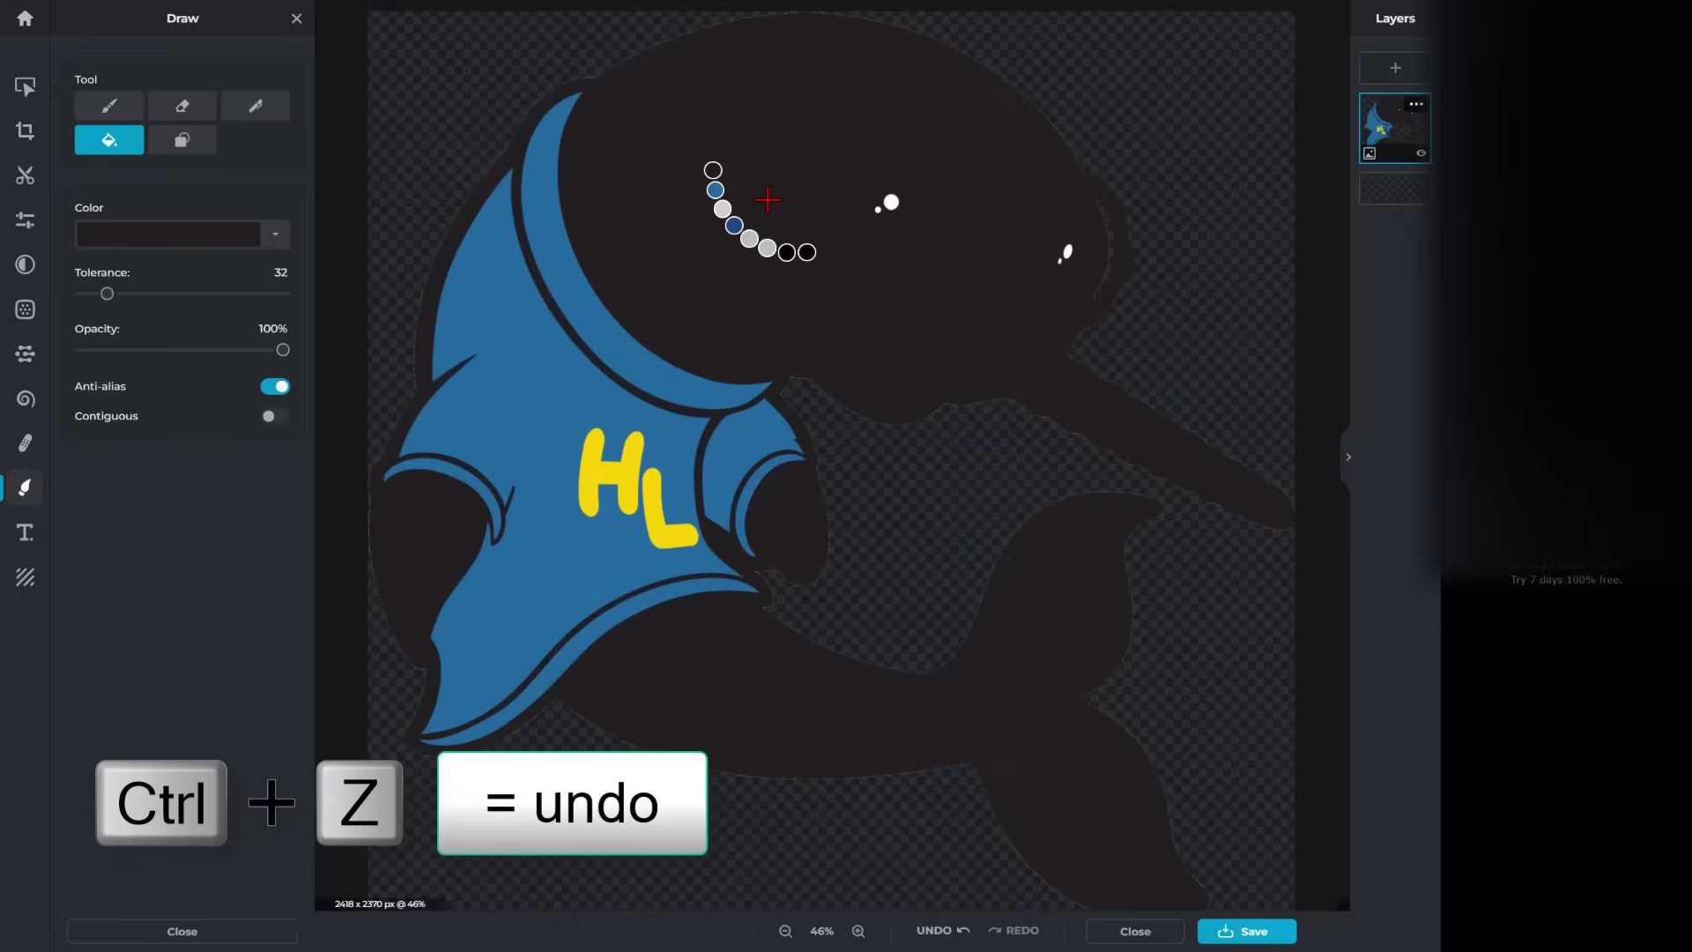
pyautogui.hotkey('ctrl', 'z')
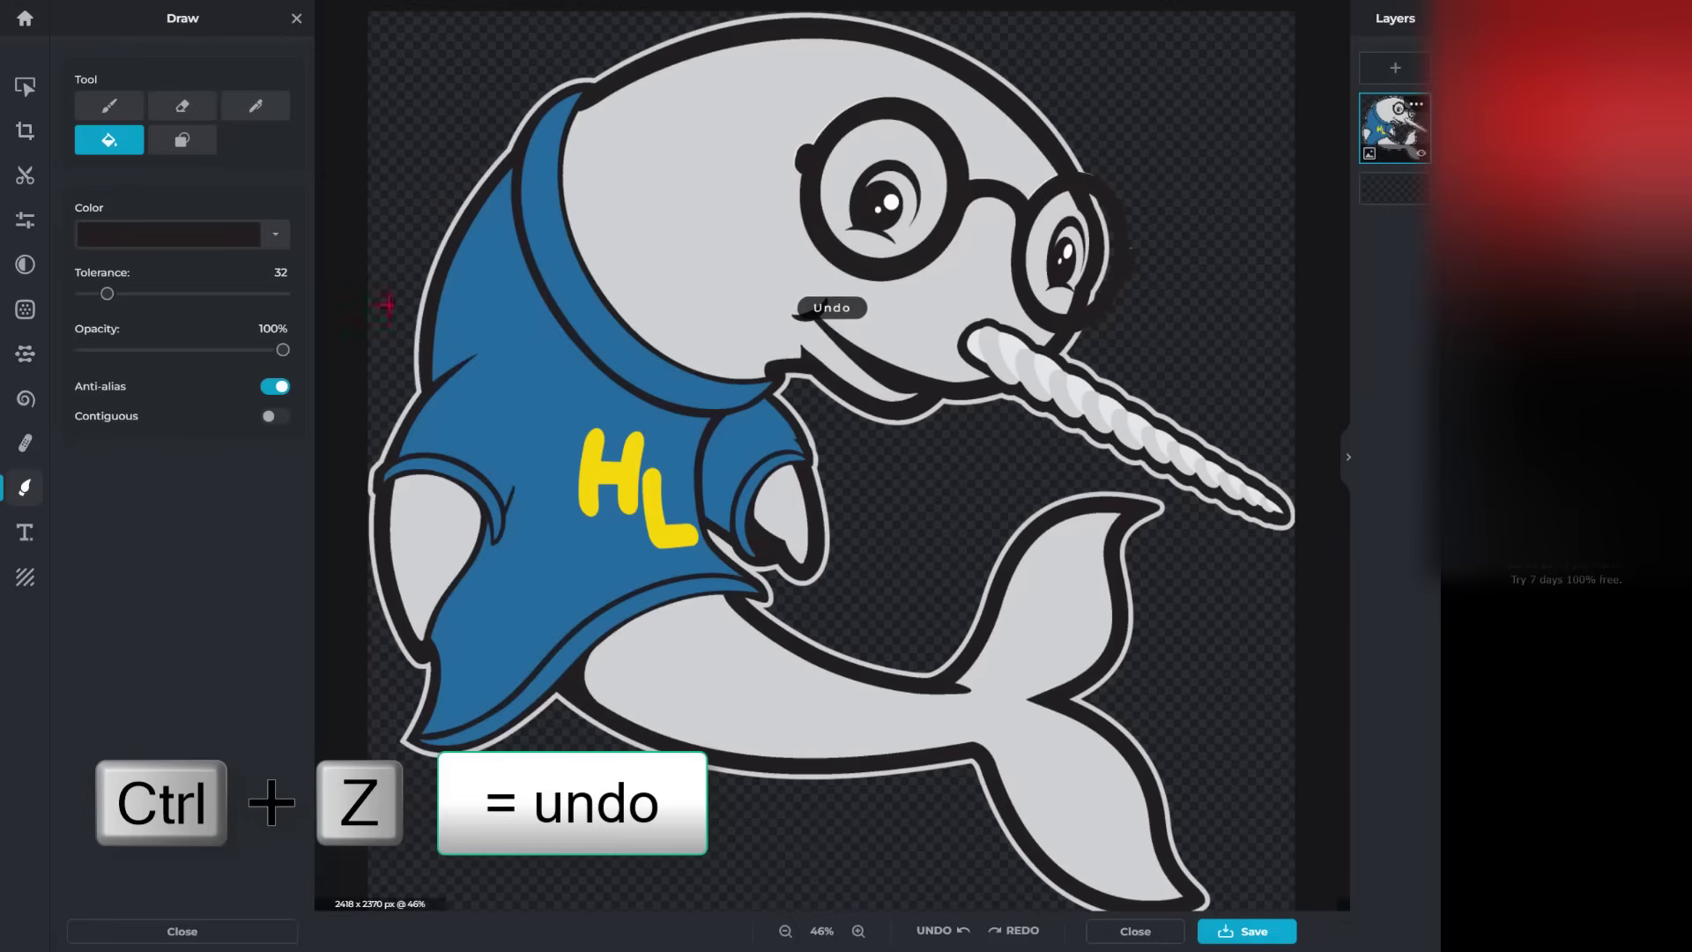
pyautogui.click(277, 418)
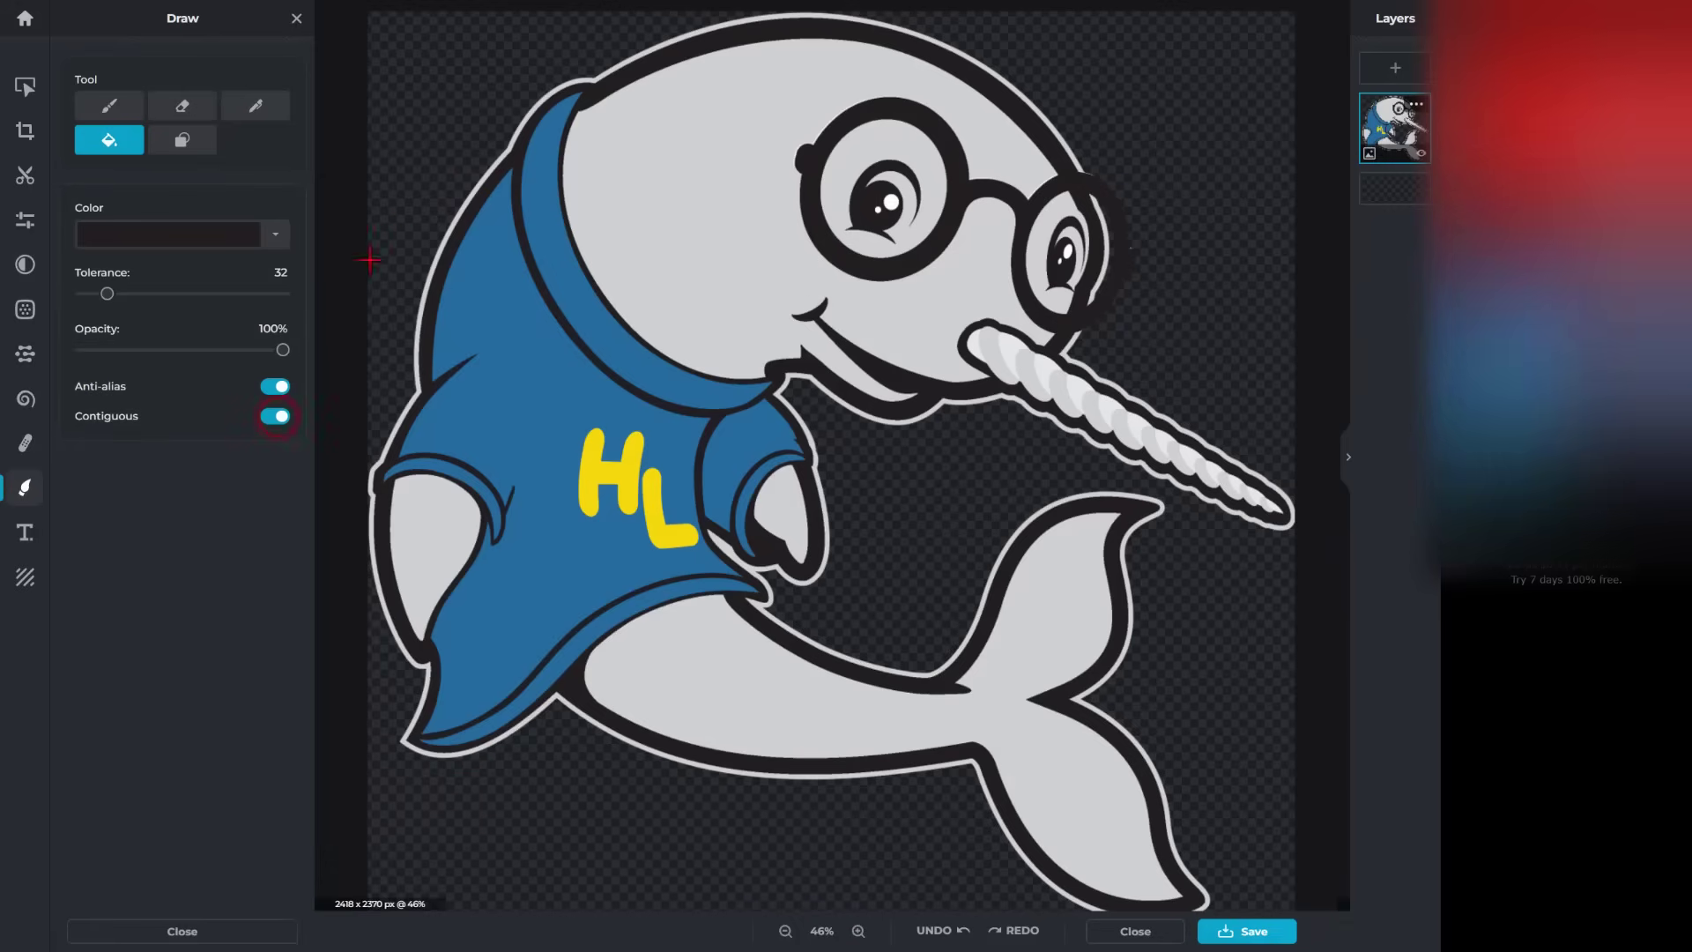
pyautogui.click(508, 150)
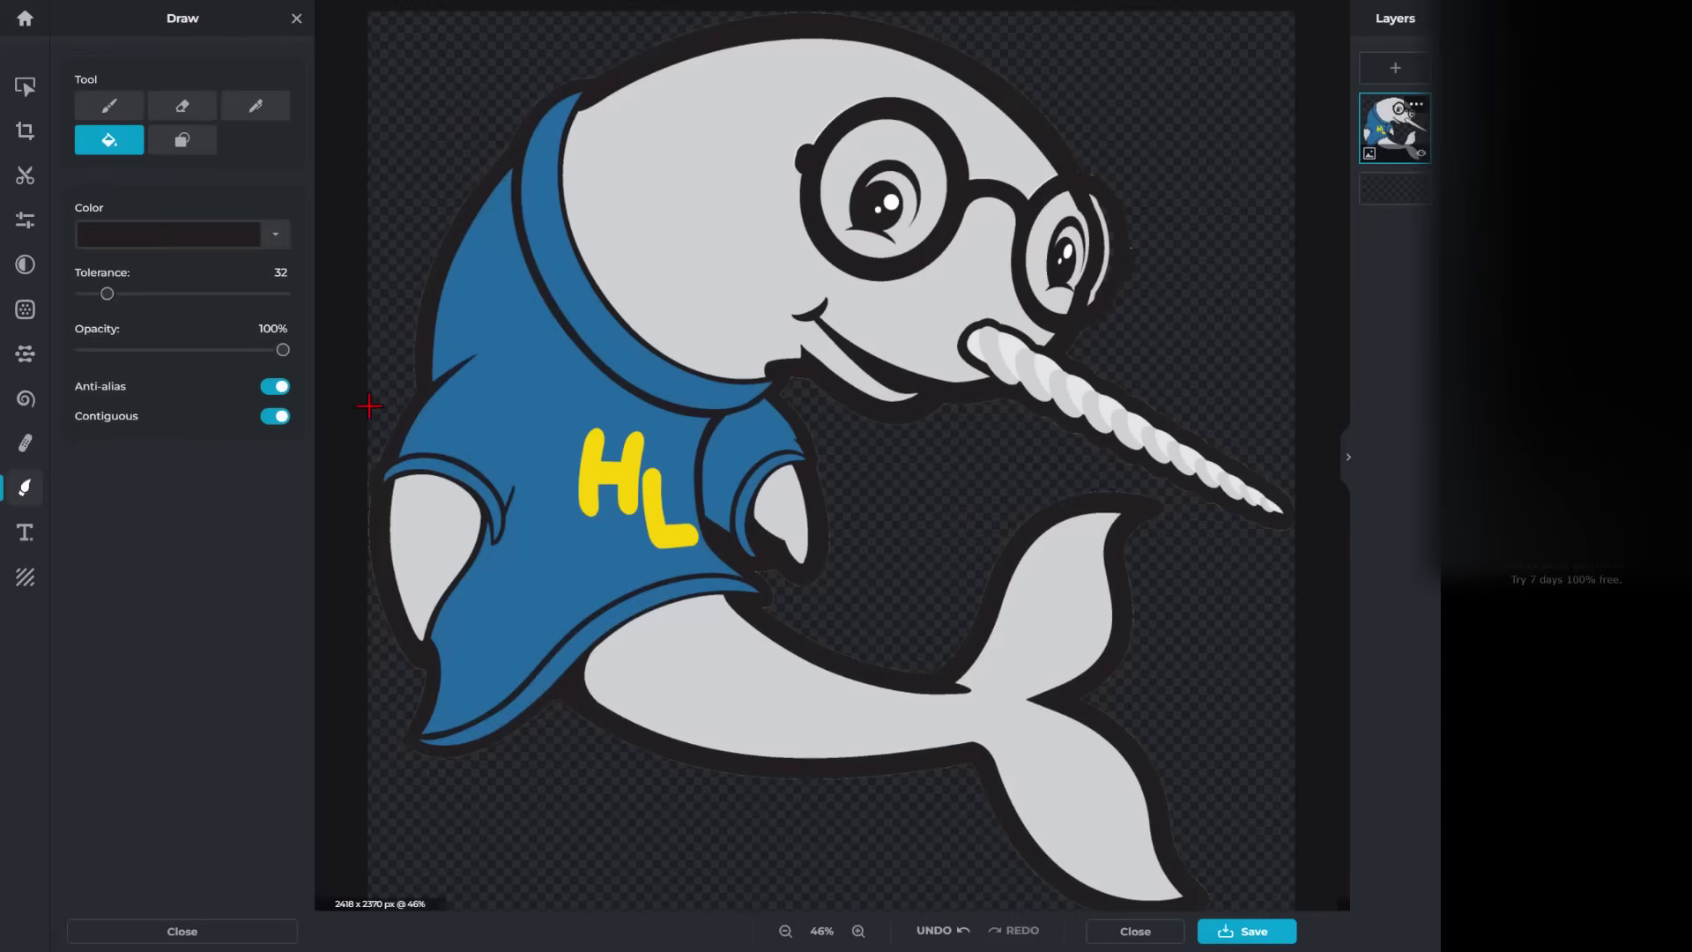
# Step: Sample the head's light grey and fill the tusk's shading with it
pyautogui.click(274, 234)
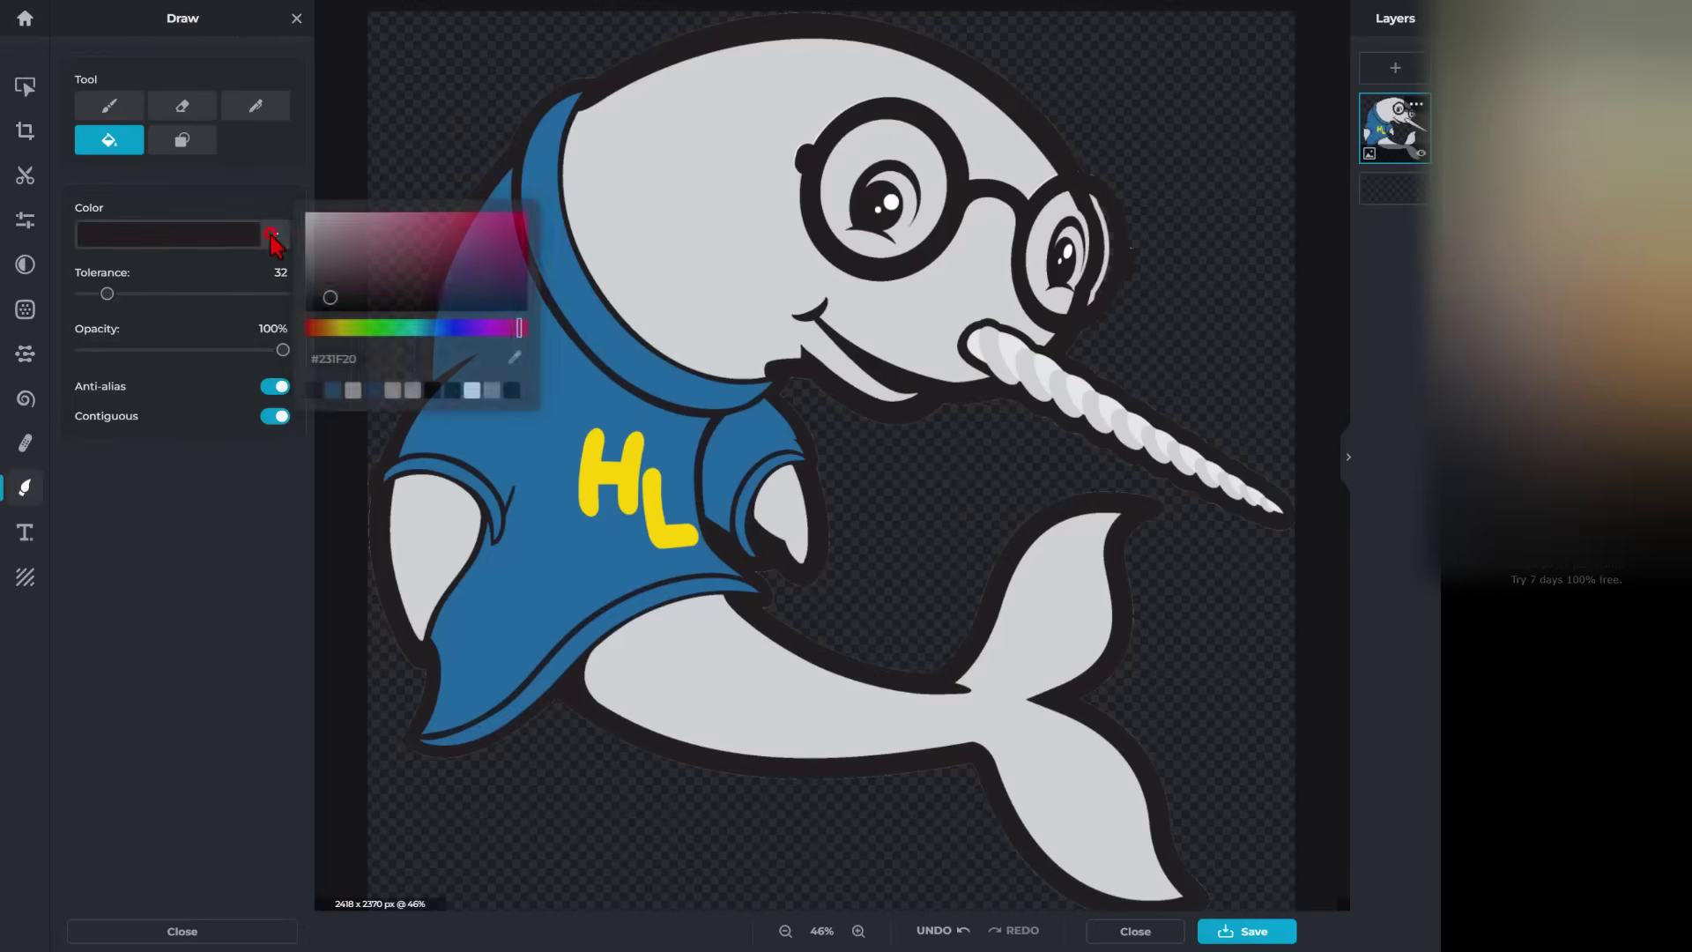
pyautogui.click(508, 357)
pyautogui.click(678, 285)
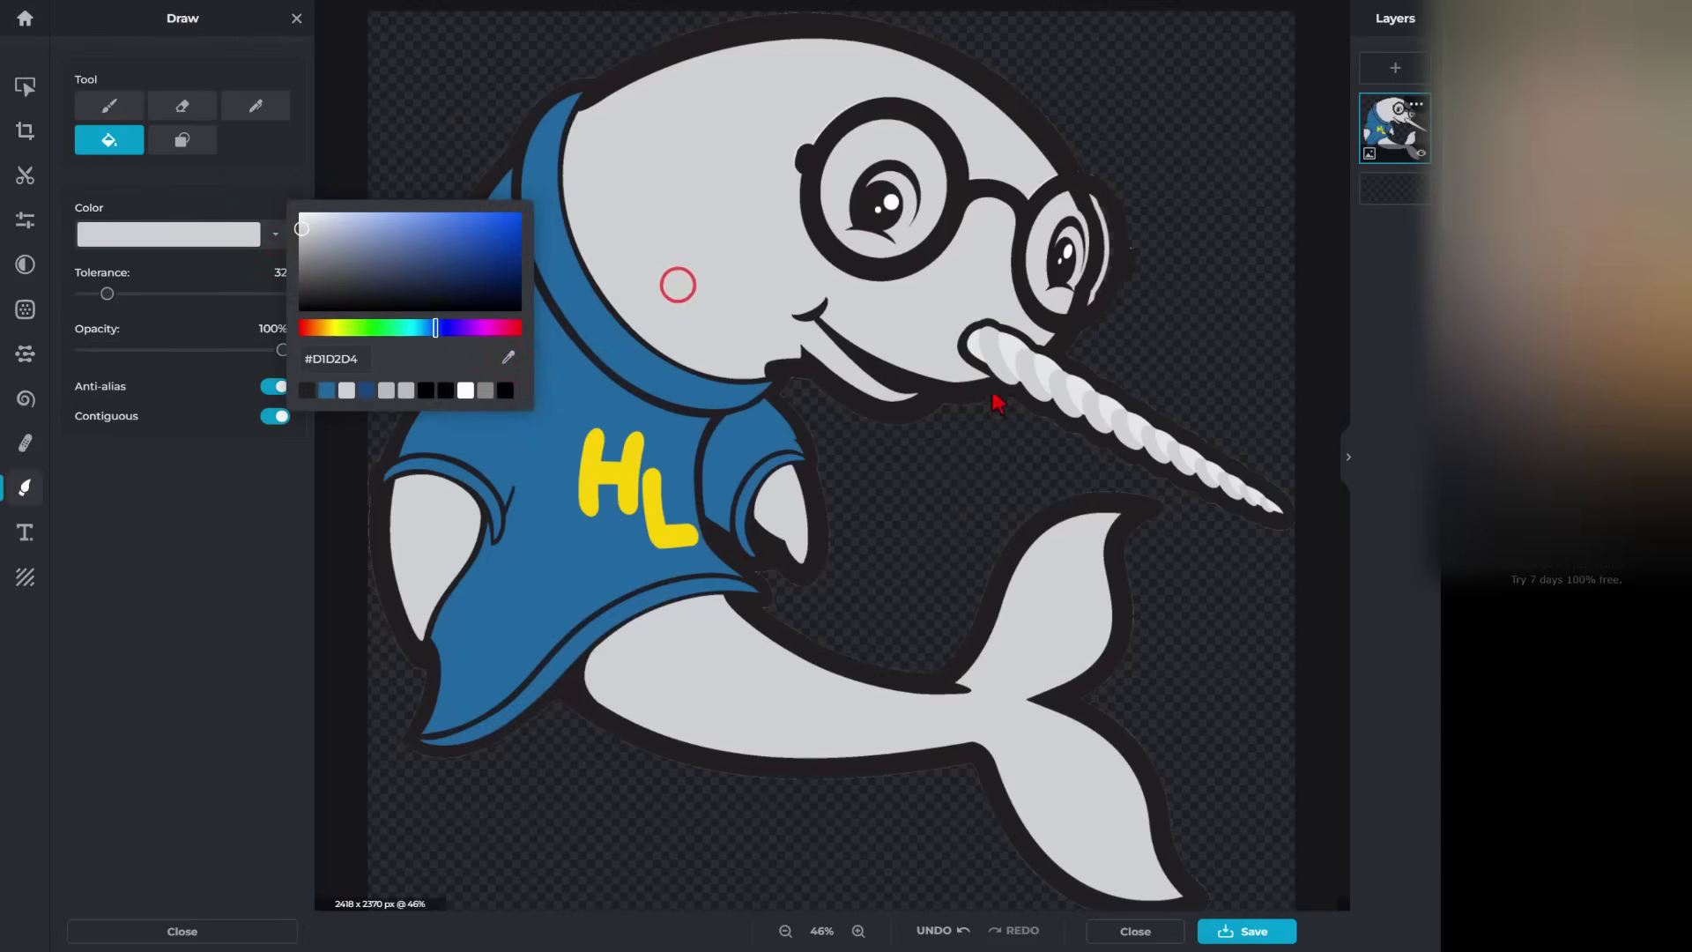
pyautogui.click(994, 354)
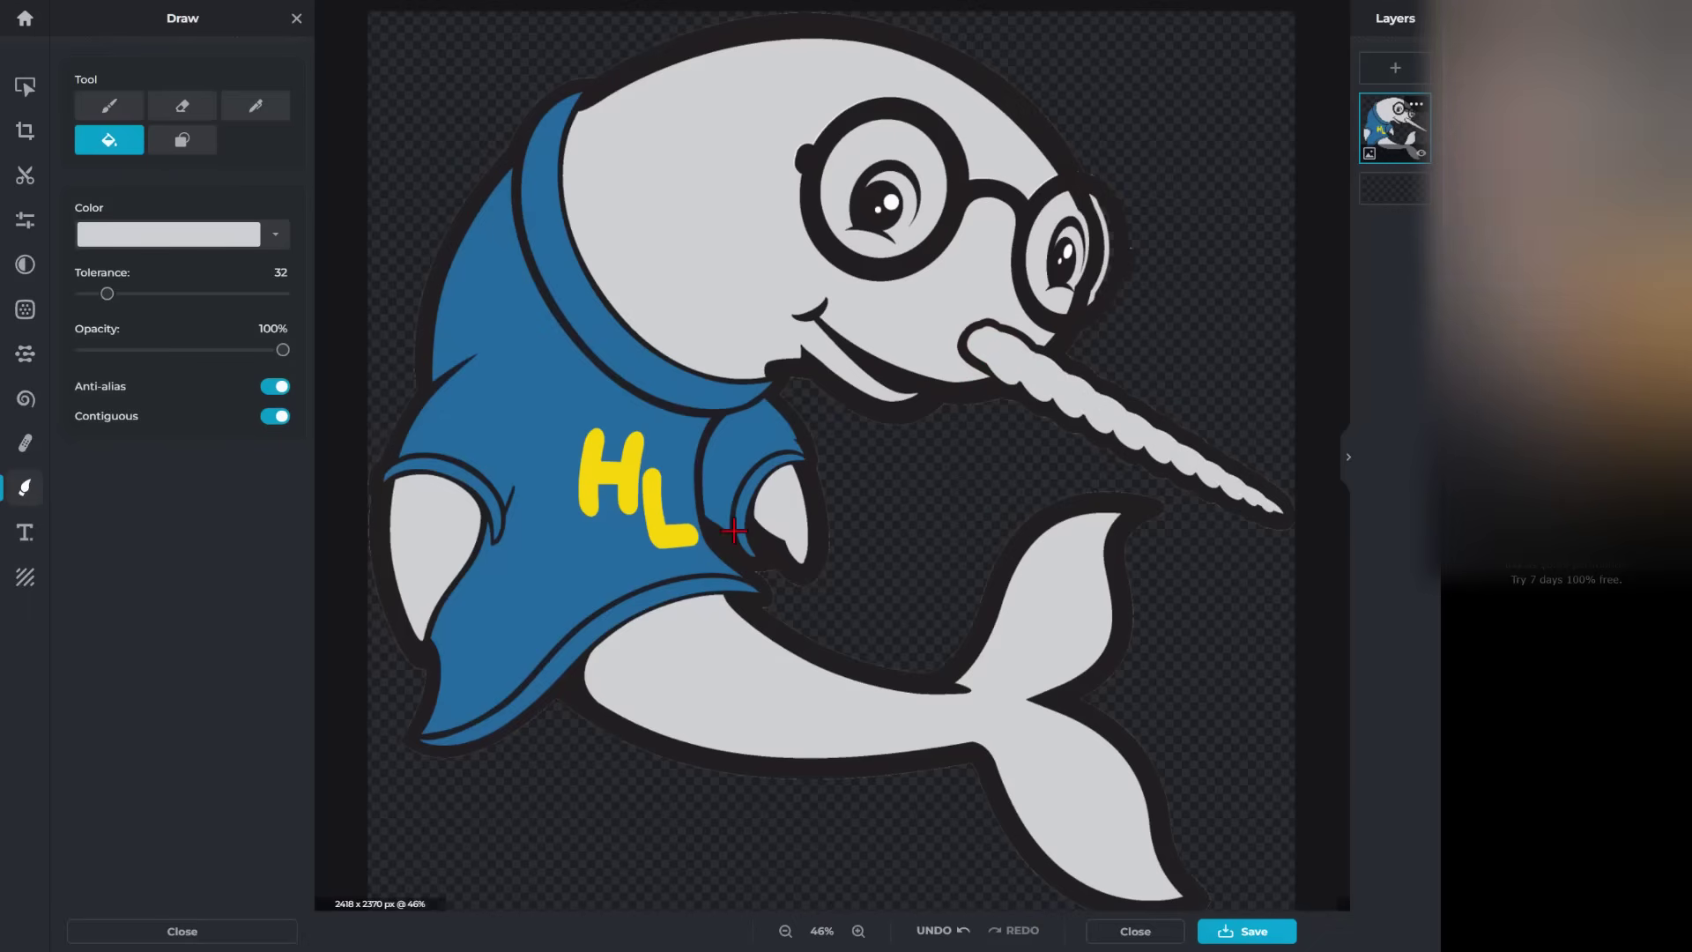
pyautogui.scroll(-1, 817, 445)
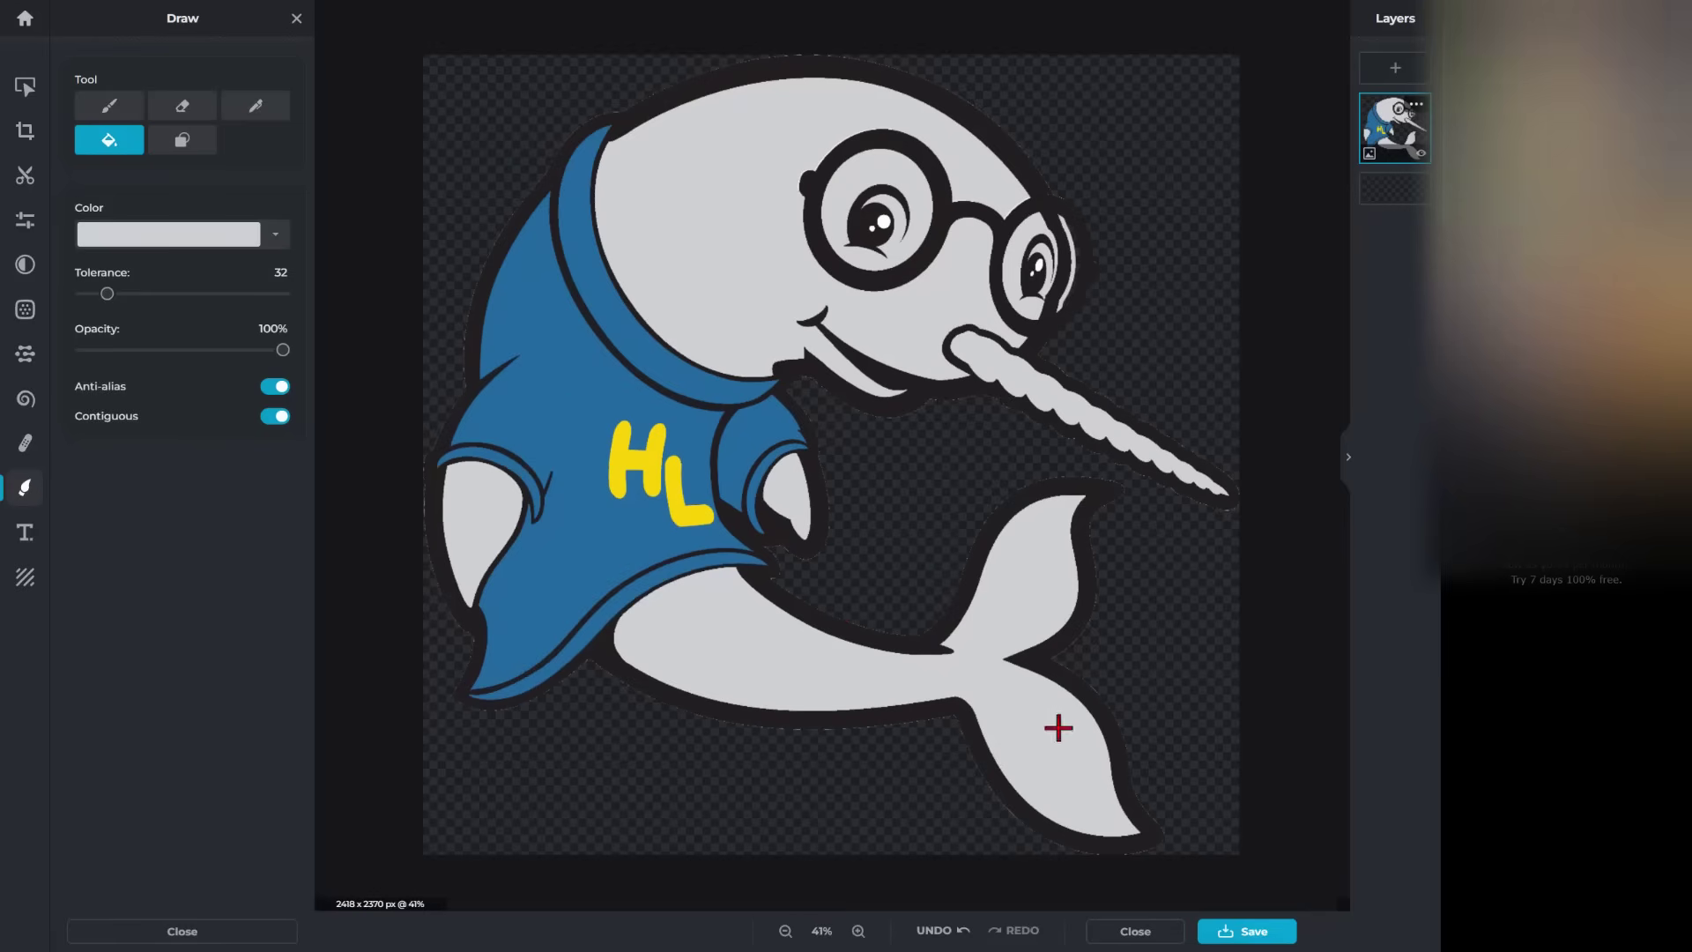
pyautogui.click(1282, 932)
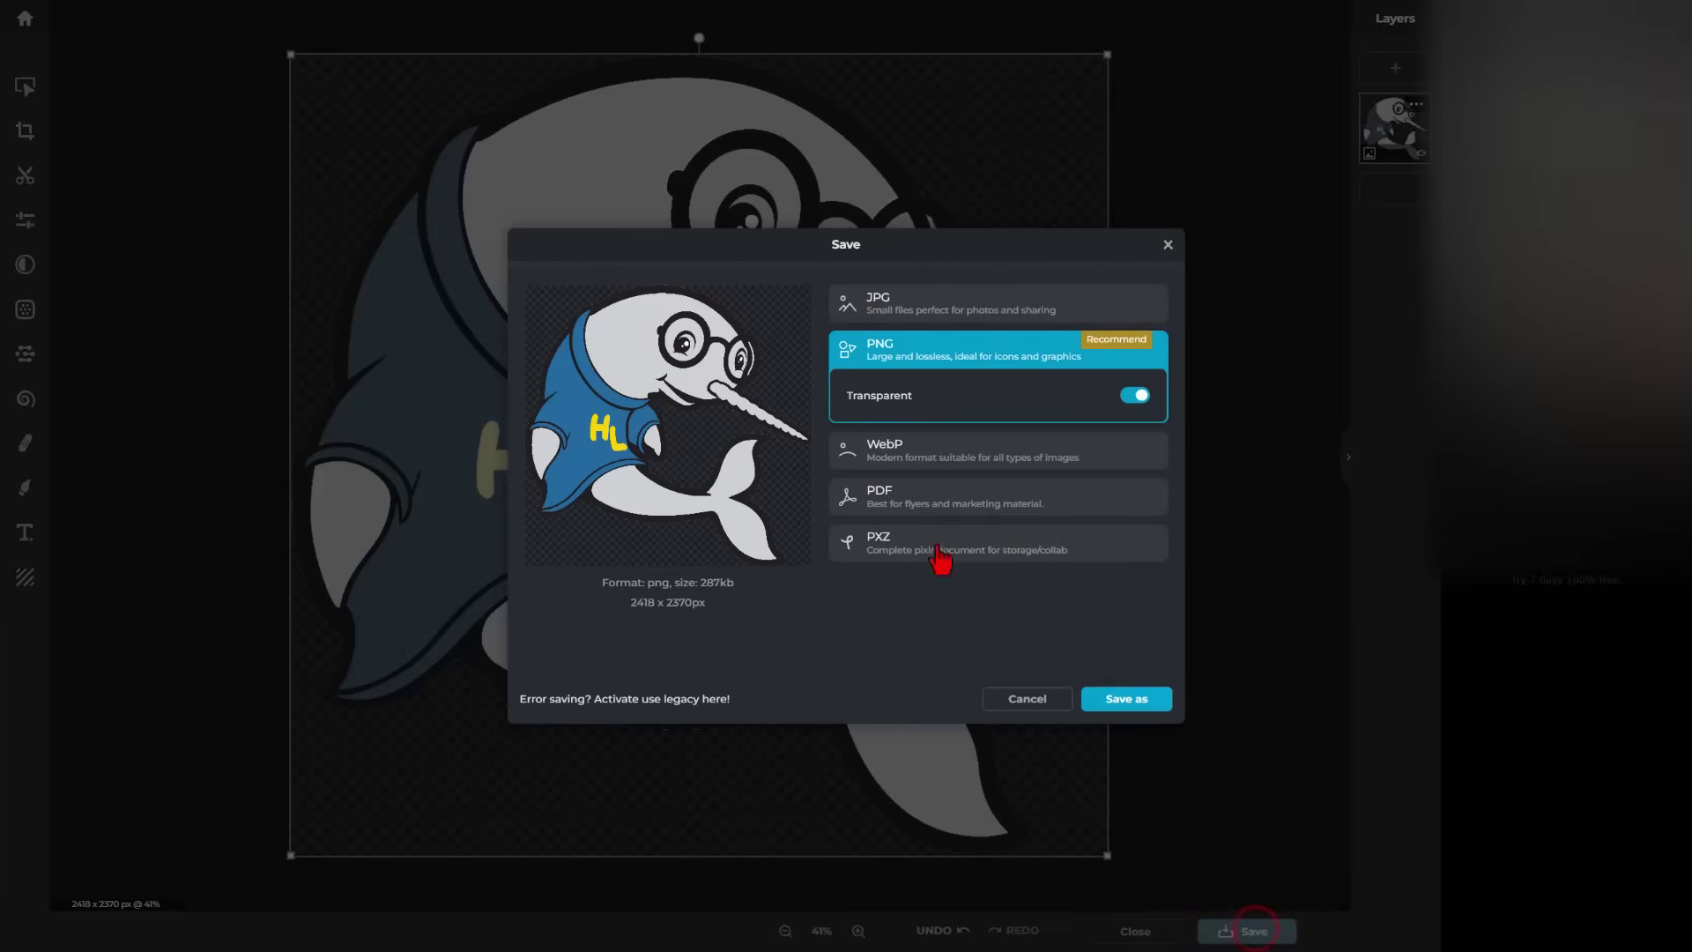
# Step: Save the transparent PNG as hlnw.png in Downloads
pyautogui.click(1131, 701)
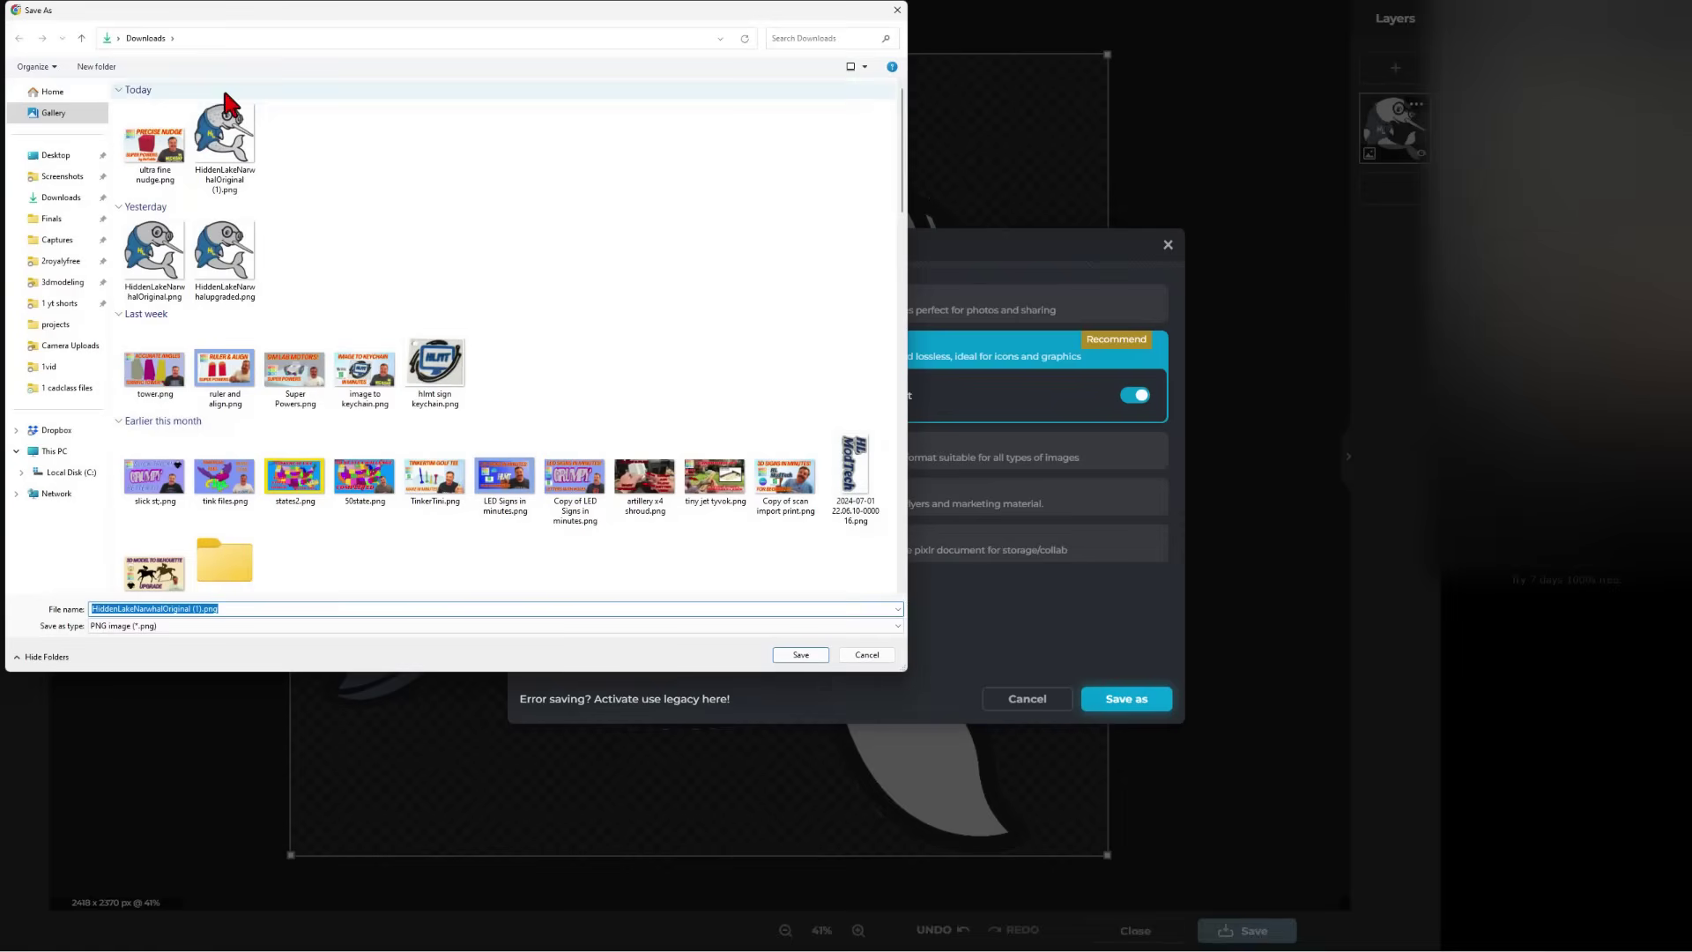
pyautogui.click(169, 611)
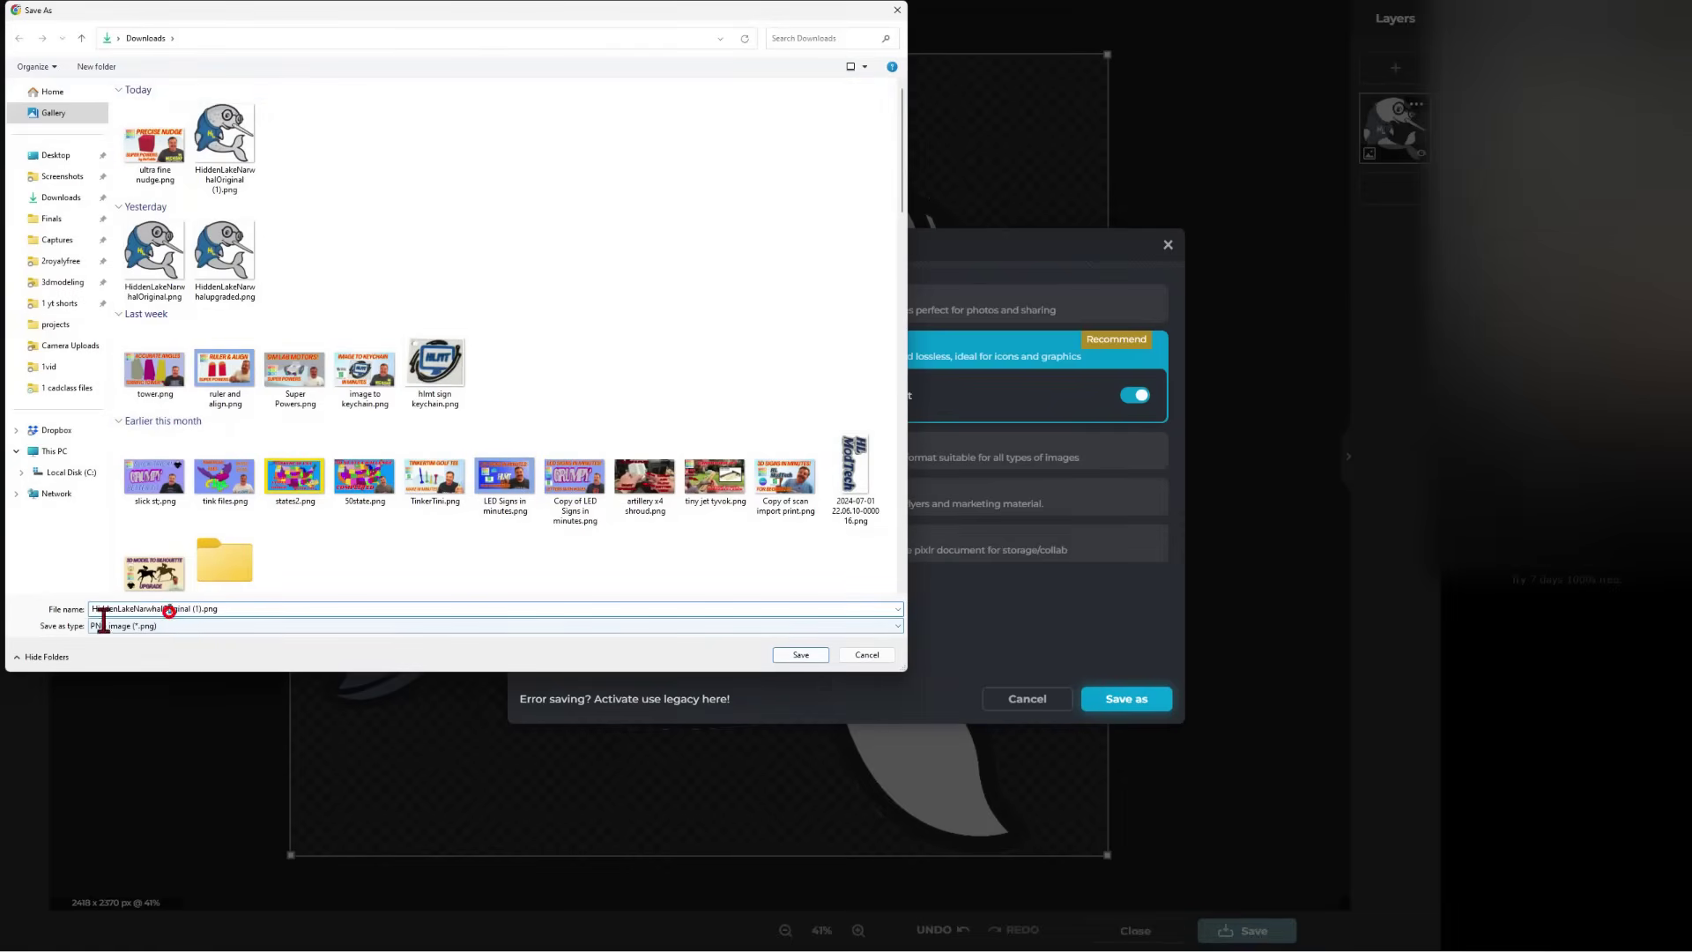
pyautogui.moveTo(193, 609); pyautogui.dragTo(90, 609)
pyautogui.write('hl')
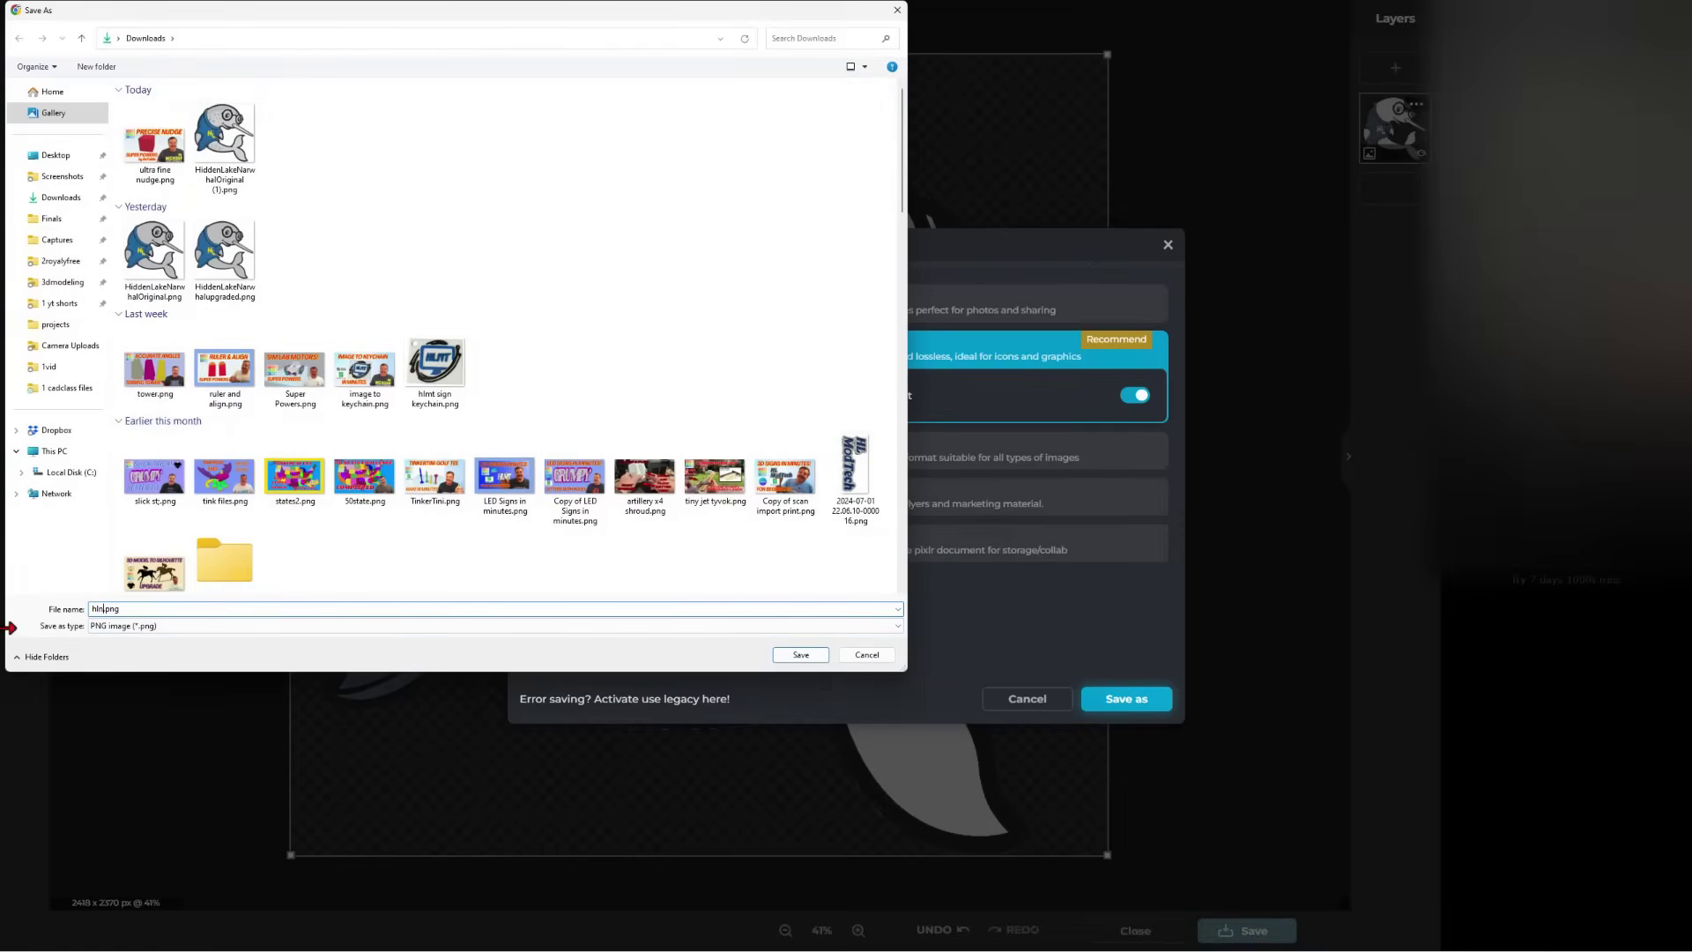
pyautogui.write('nw')
pyautogui.press('Return')
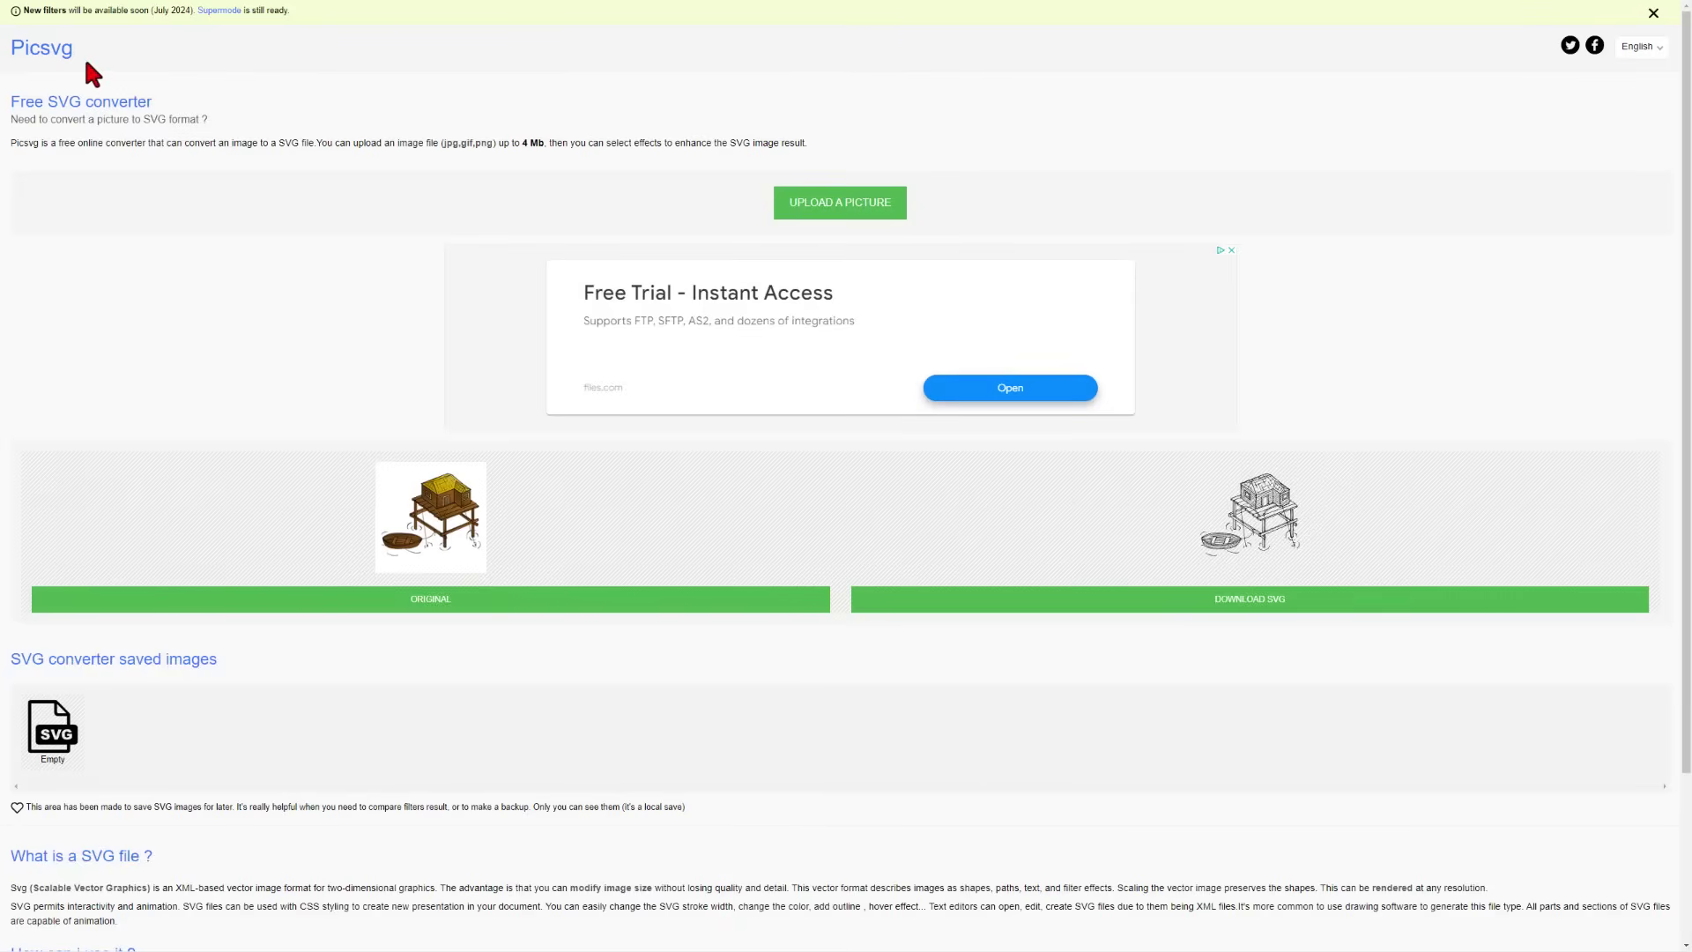
# Step: Upload hlnw5.png to Picsvg for conversion into an SVG preview
pyautogui.click(846, 204)
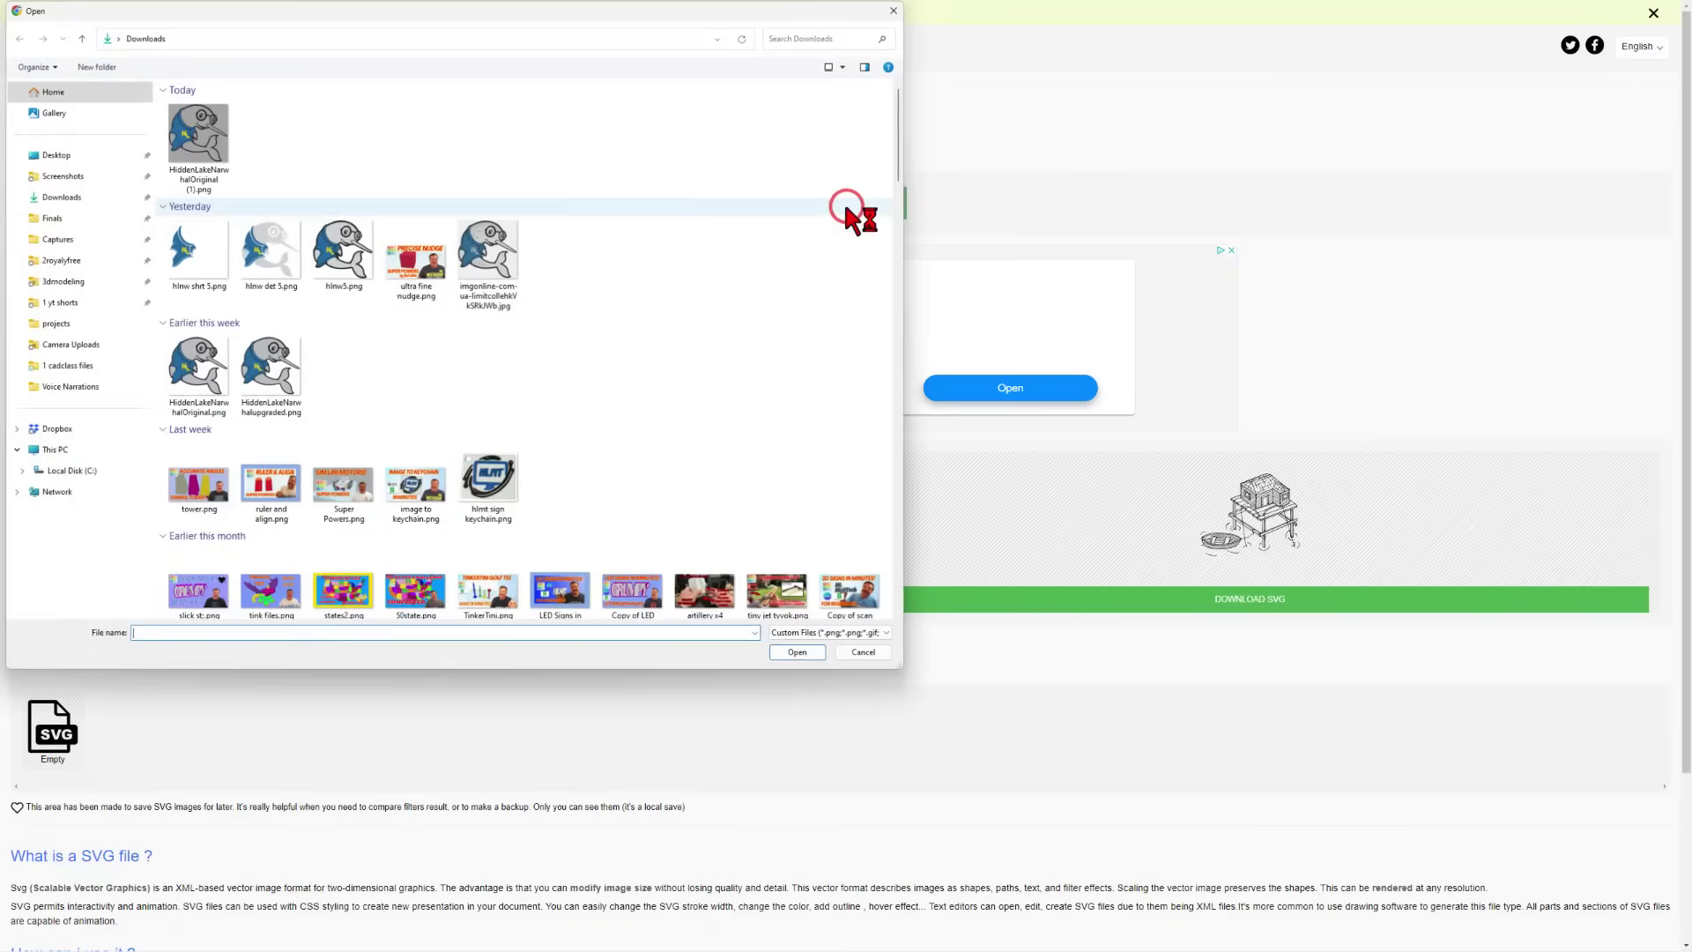
pyautogui.click(362, 273)
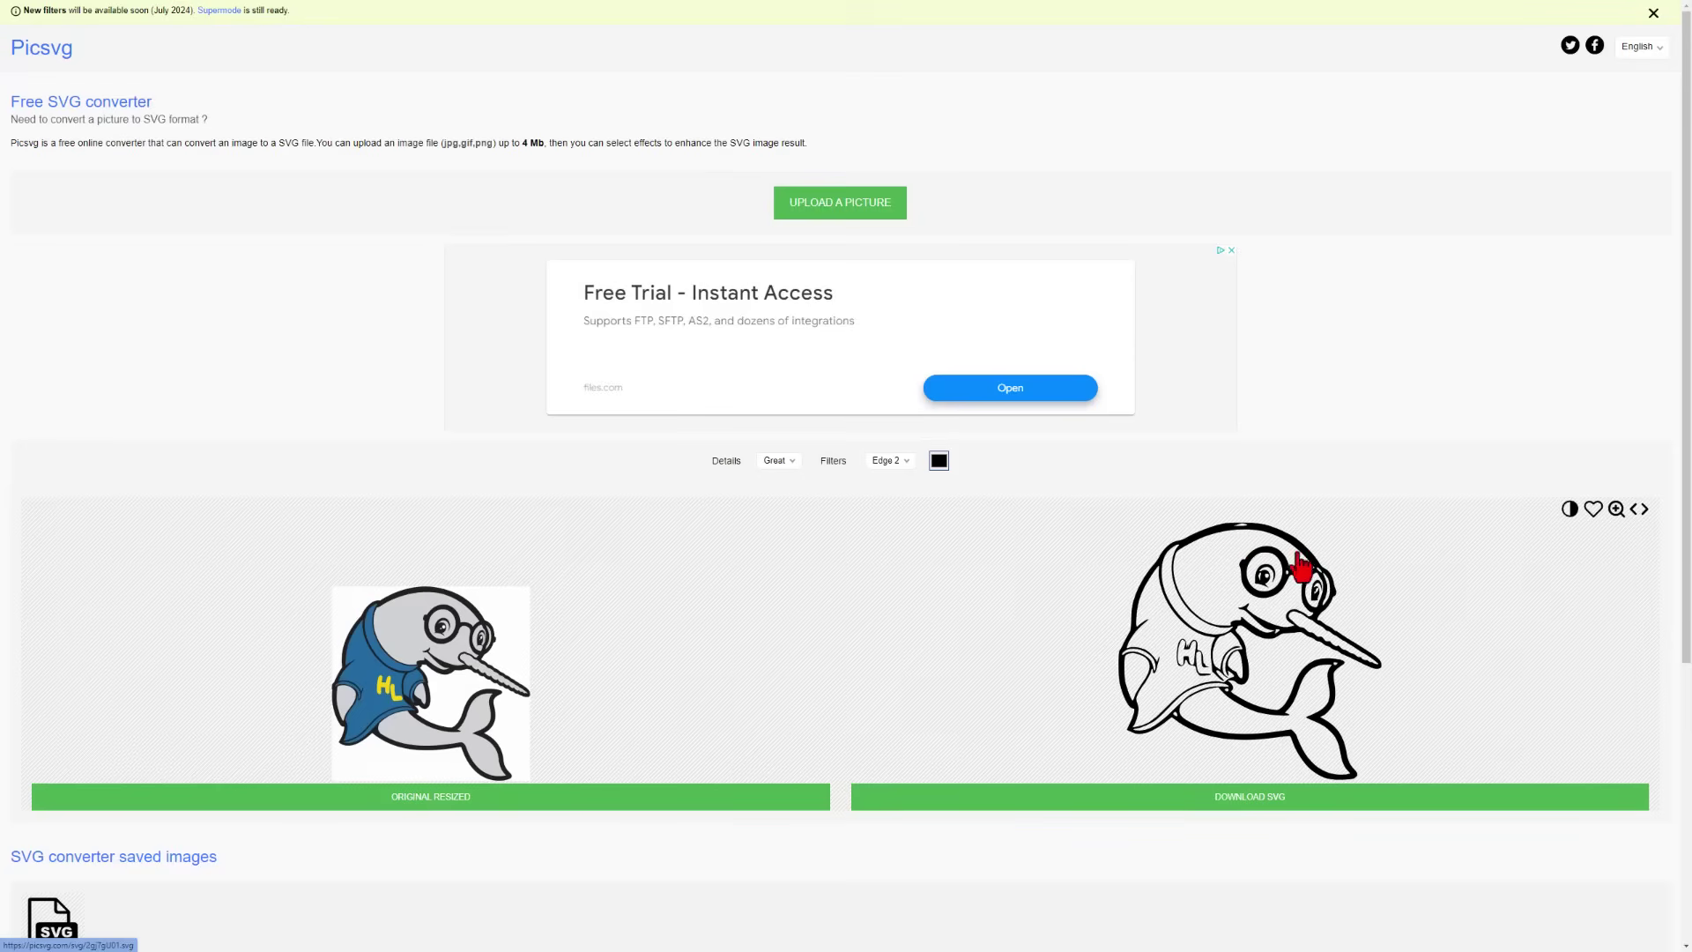
# Step: Try the Edge 4 trace filter, then switch to Internal 1 for filled areas
pyautogui.click(892, 465)
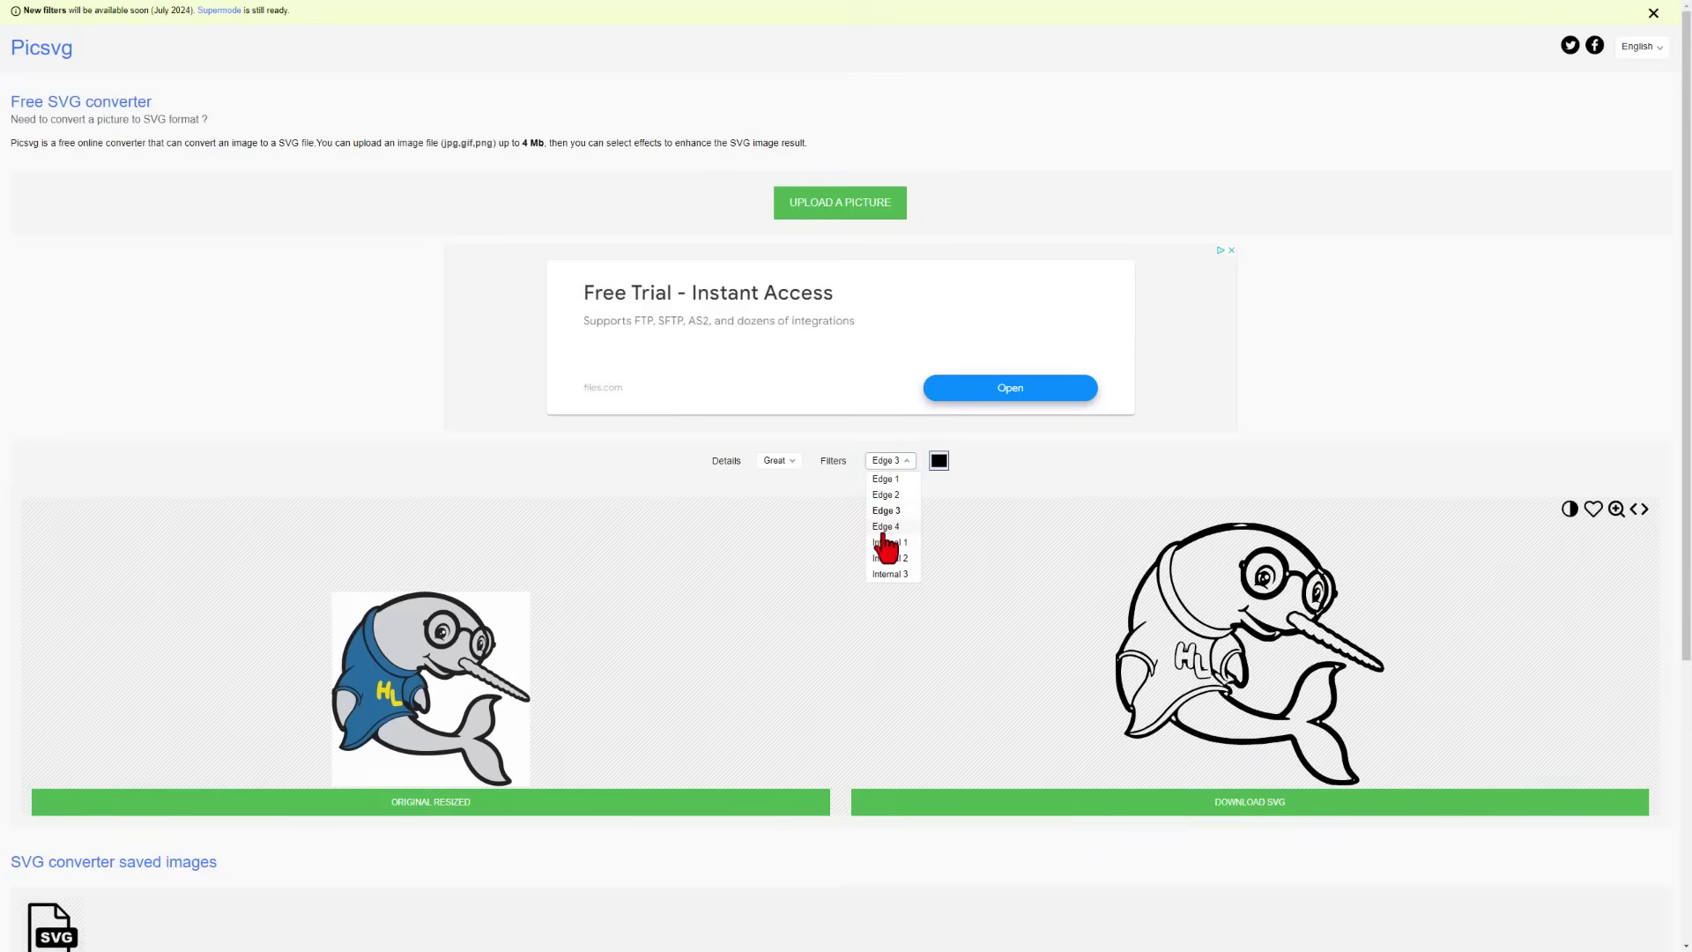
pyautogui.click(884, 529)
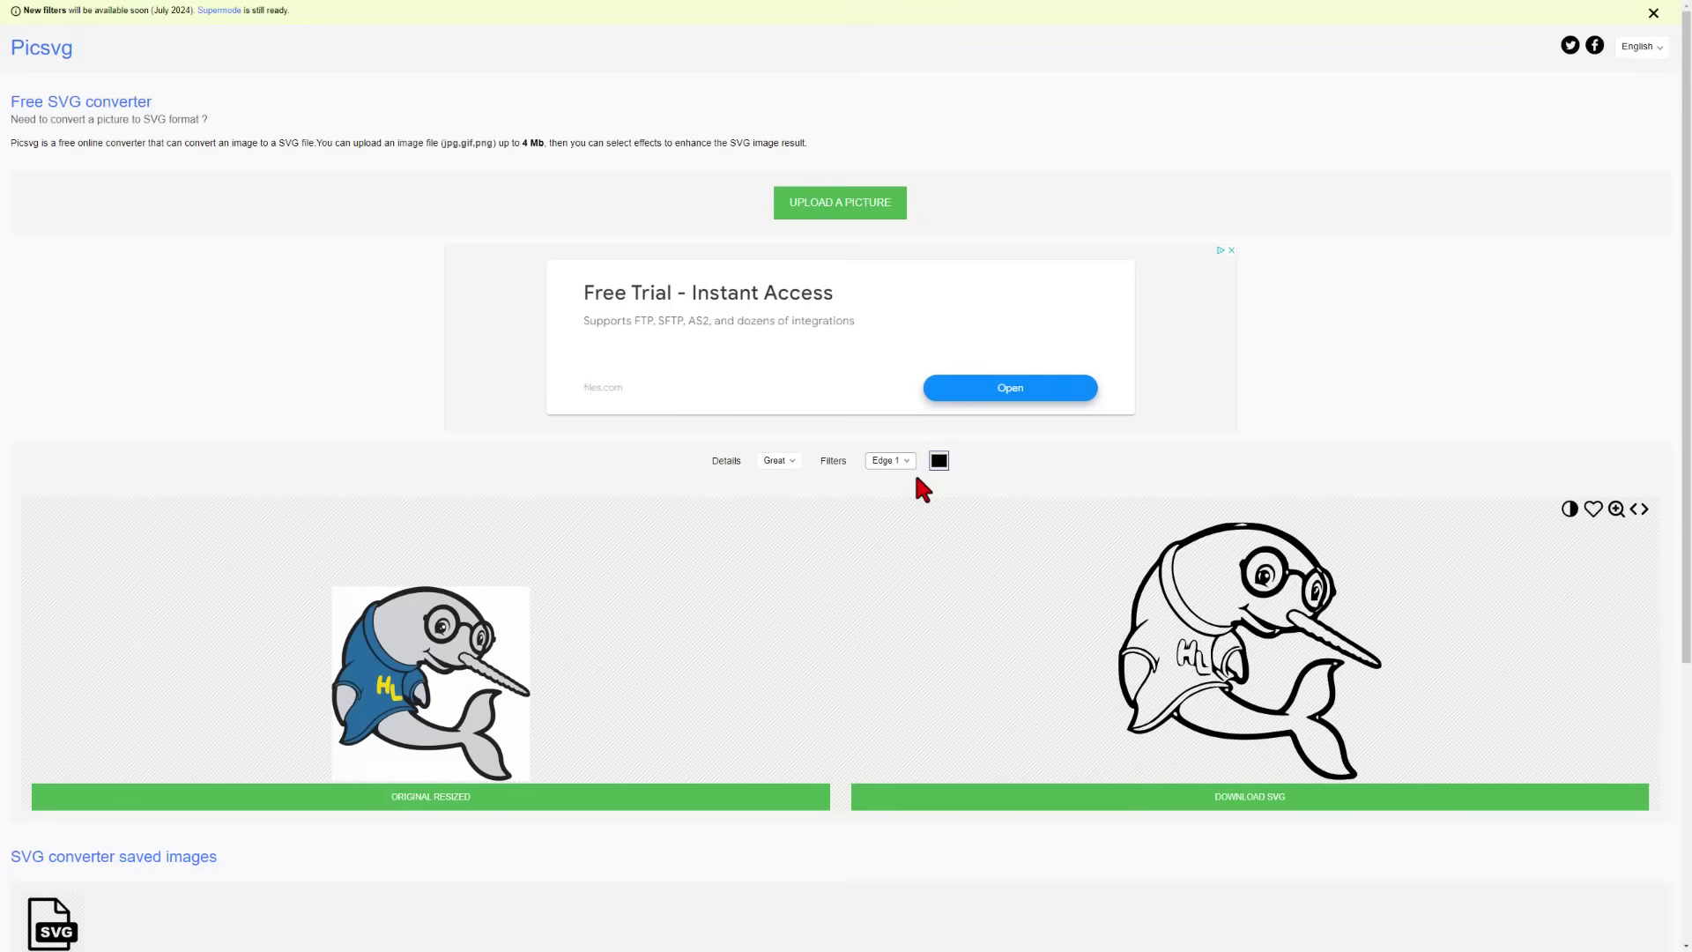
pyautogui.click(892, 463)
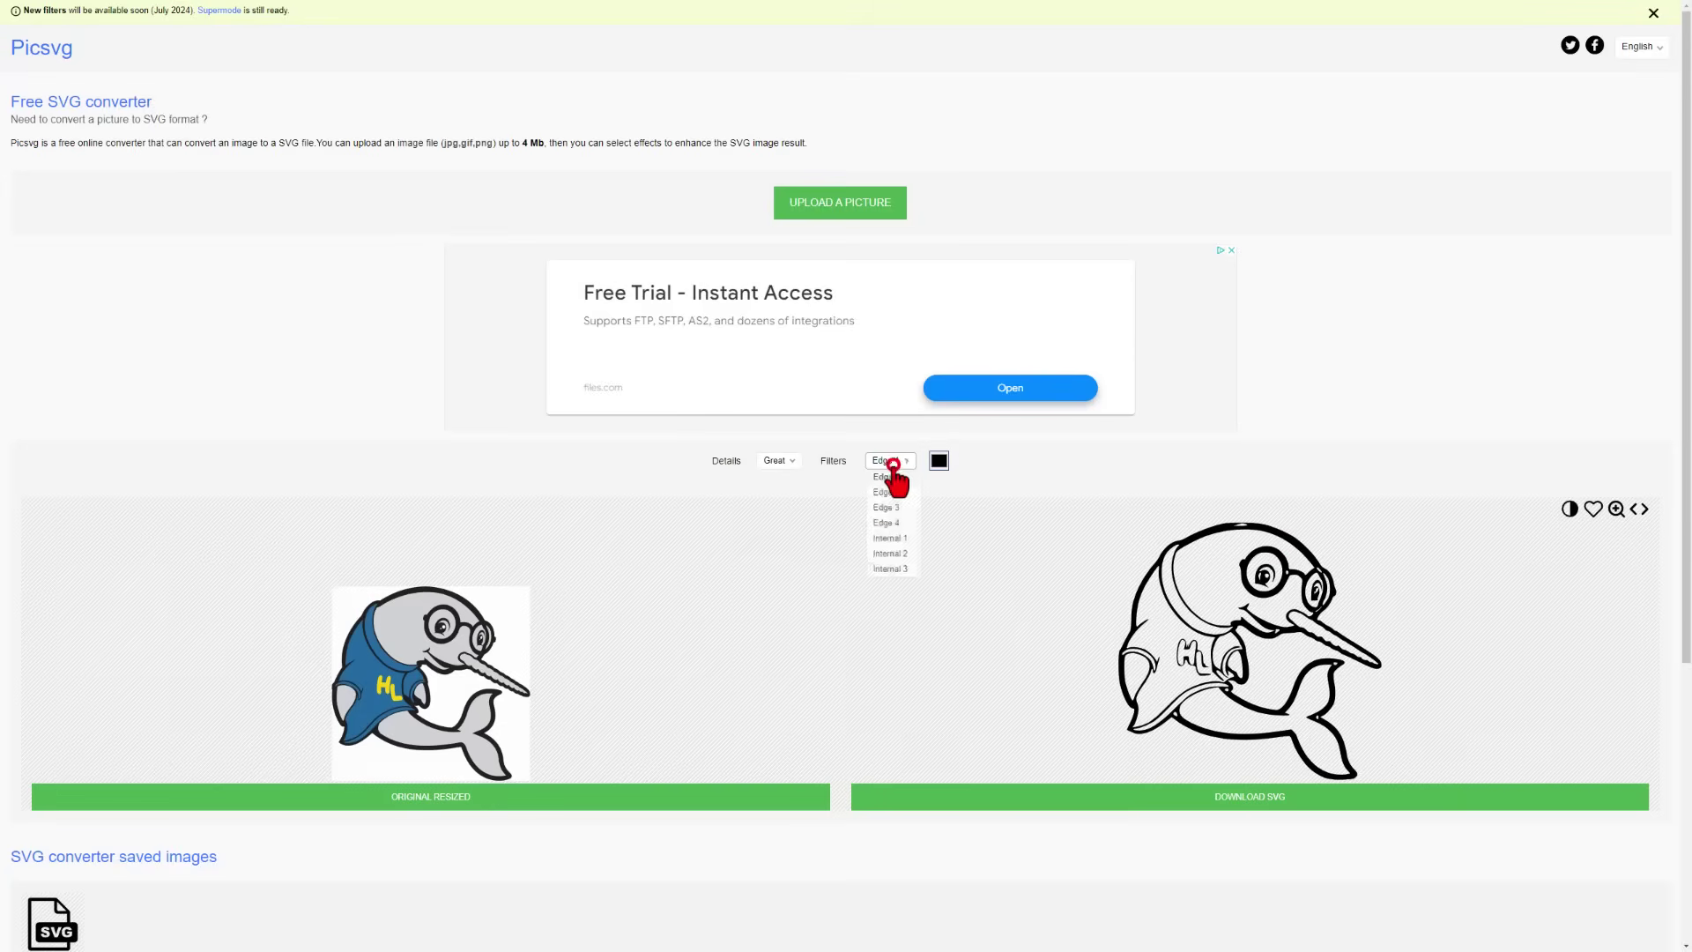
pyautogui.click(892, 542)
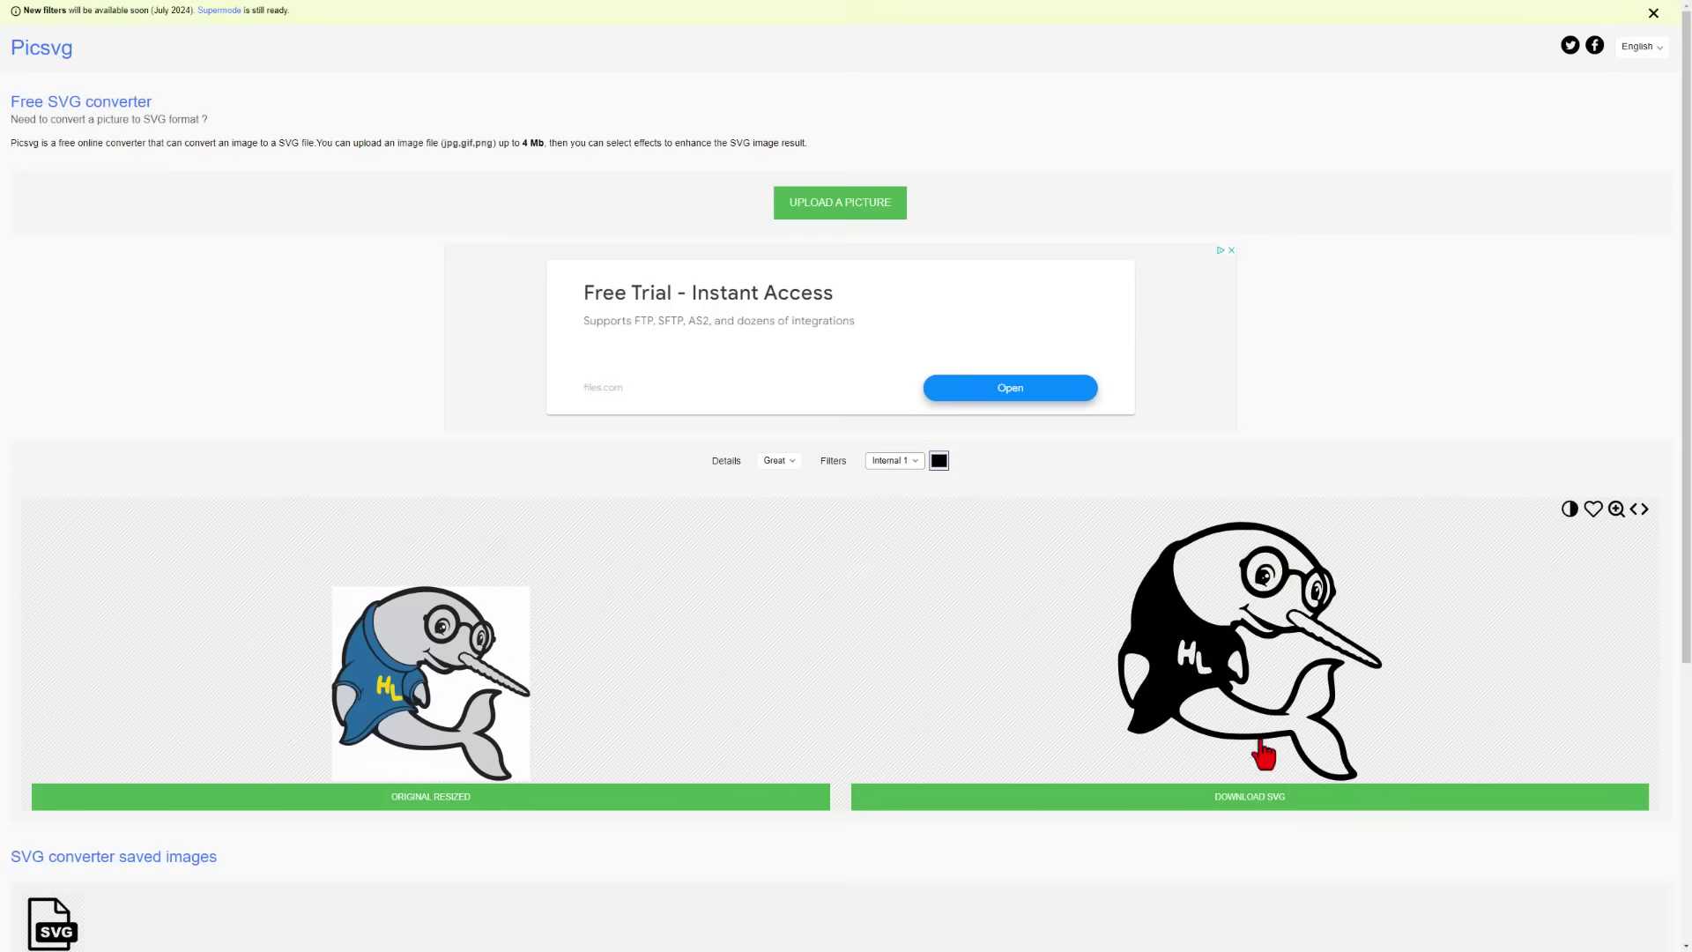
# Step: Download the traced narwhal SVG as nr5 base.svg
pyautogui.click(1251, 798)
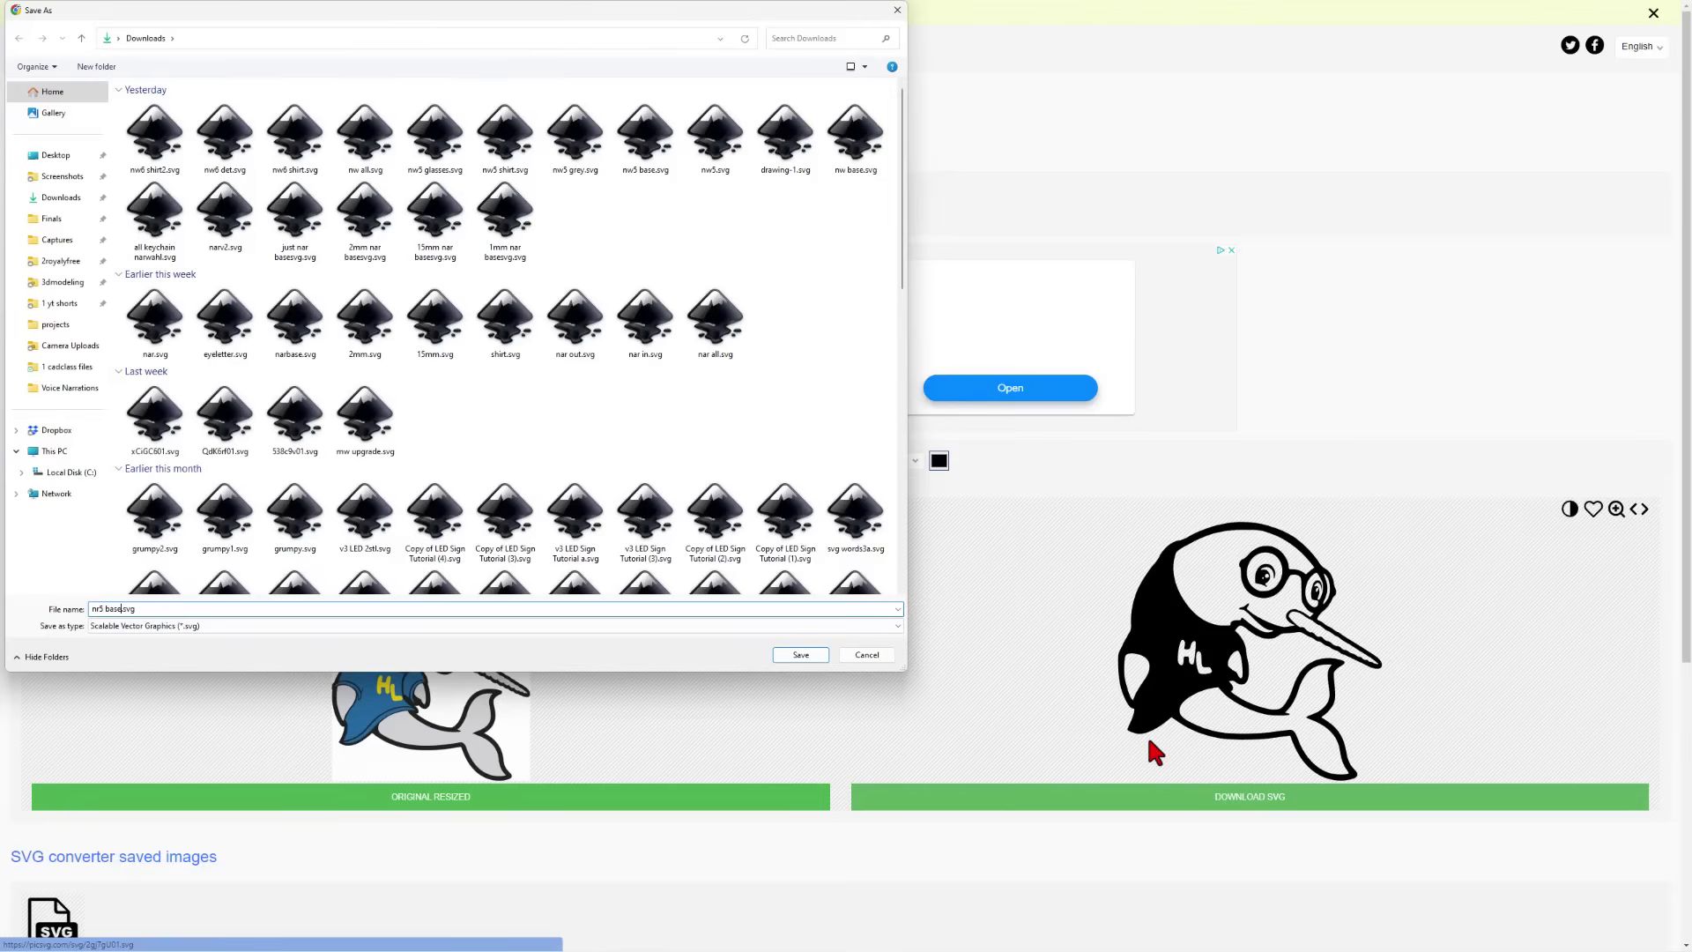
pyautogui.press('Return')
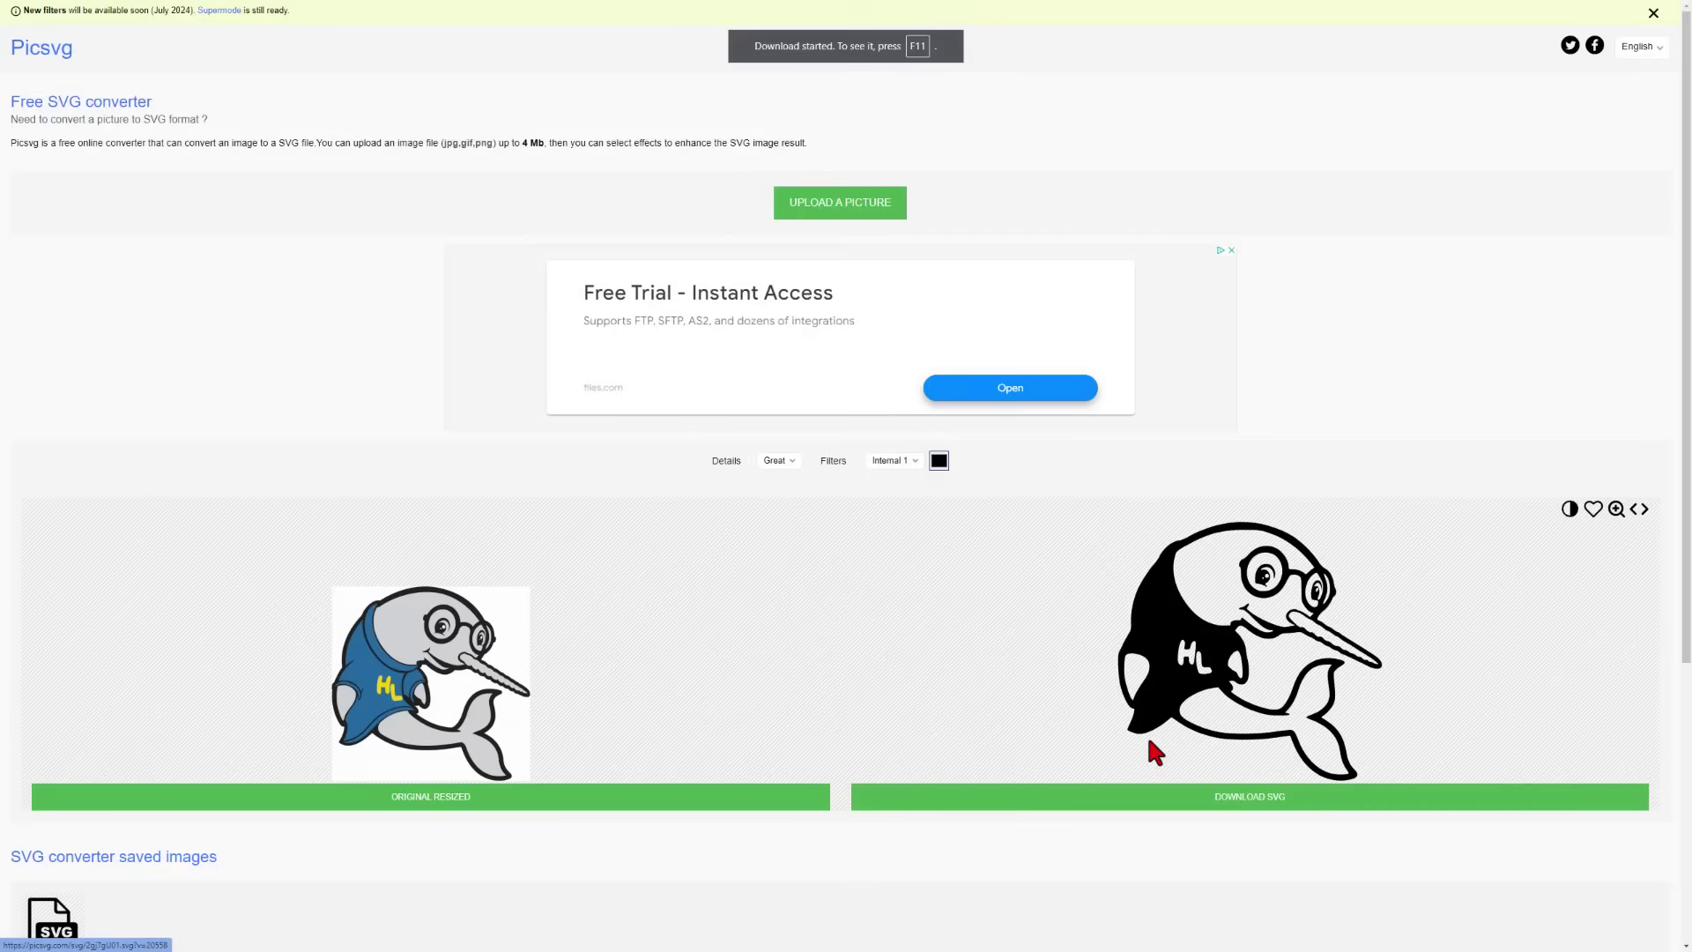
pyautogui.hotkey('ctrl', 'Tab')
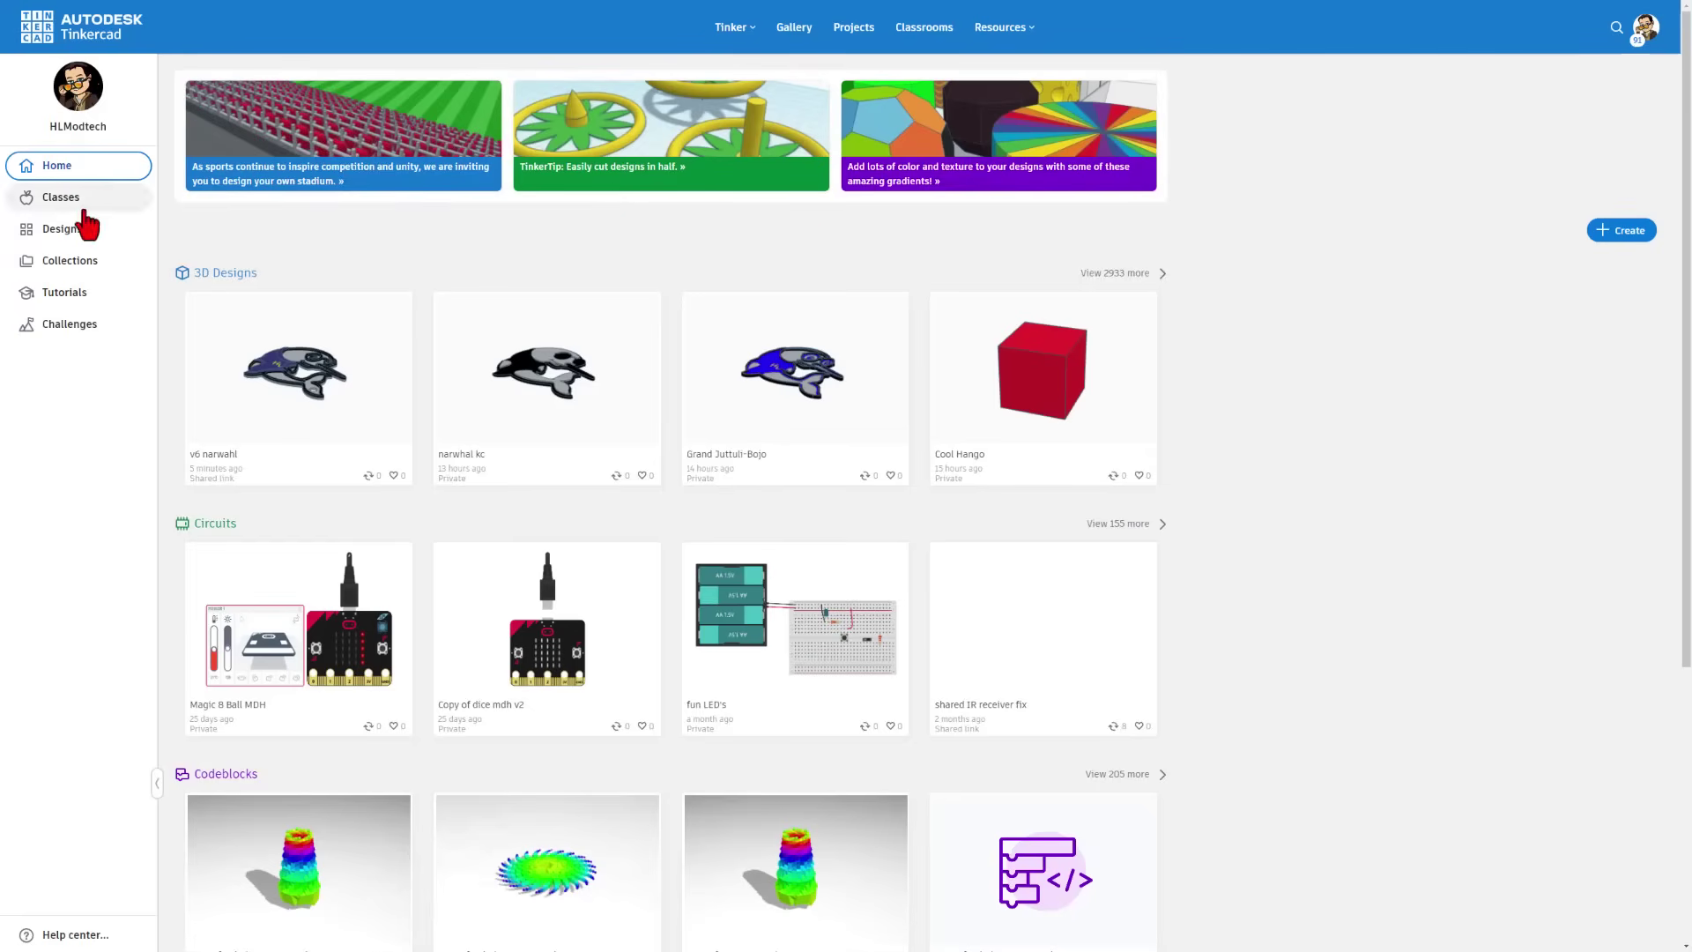
# Step: Create a blank 3D design and name it 'narwahl kc 5'
pyautogui.click(1616, 236)
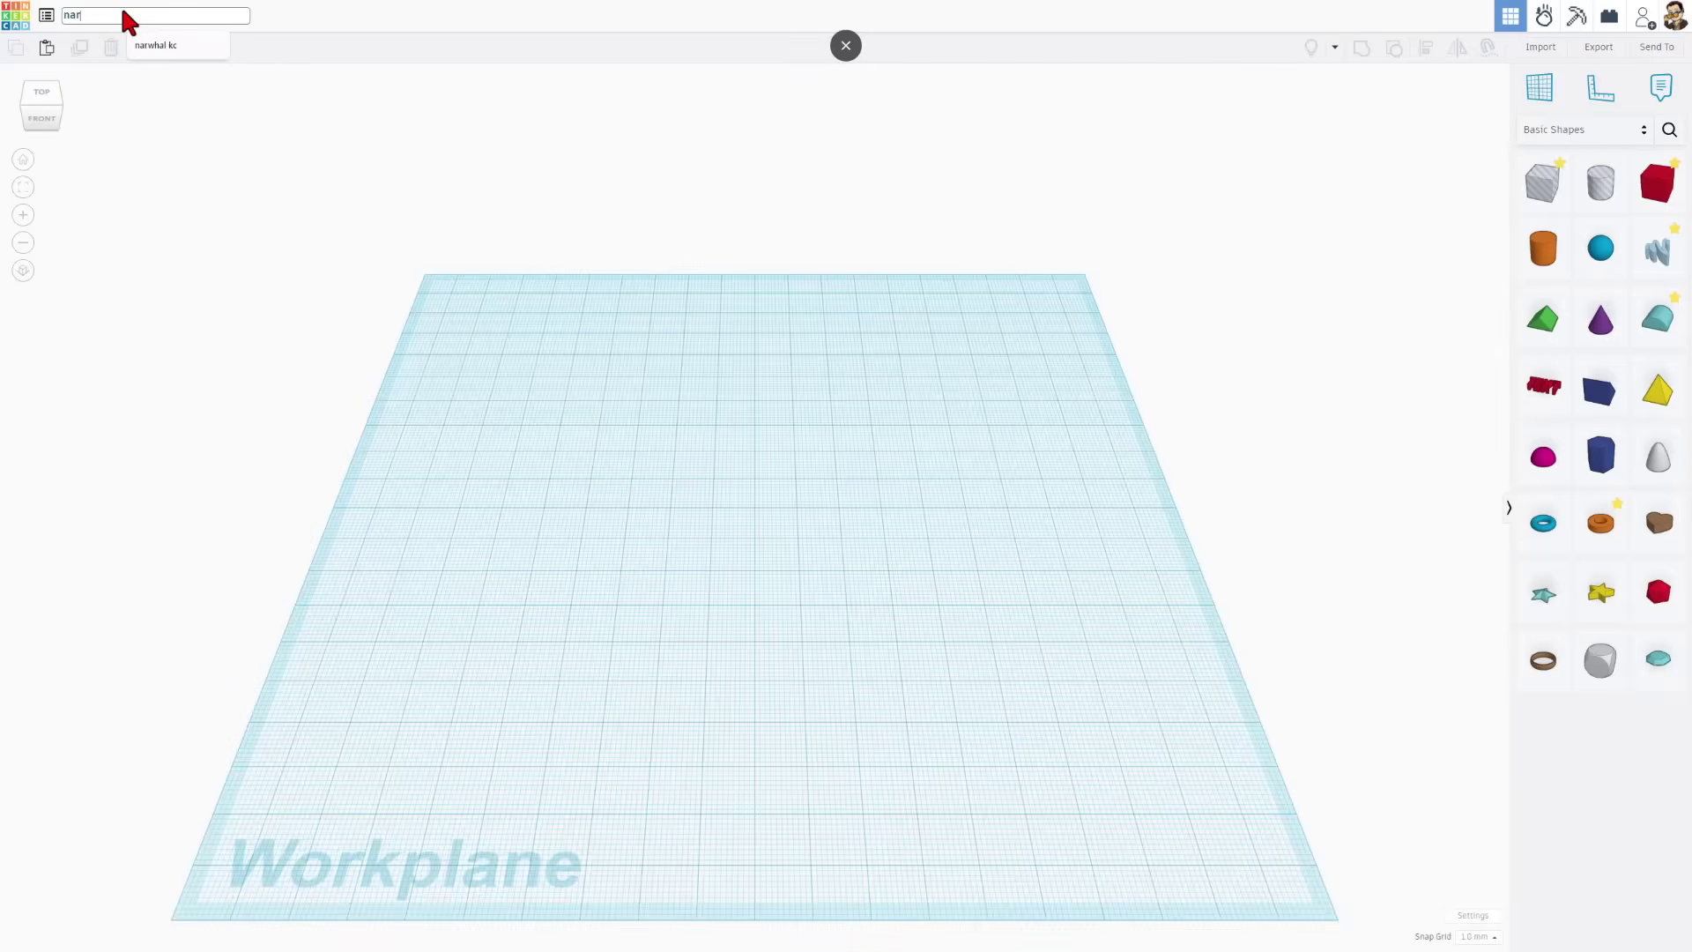
pyautogui.write('wa')
pyautogui.press('Return')
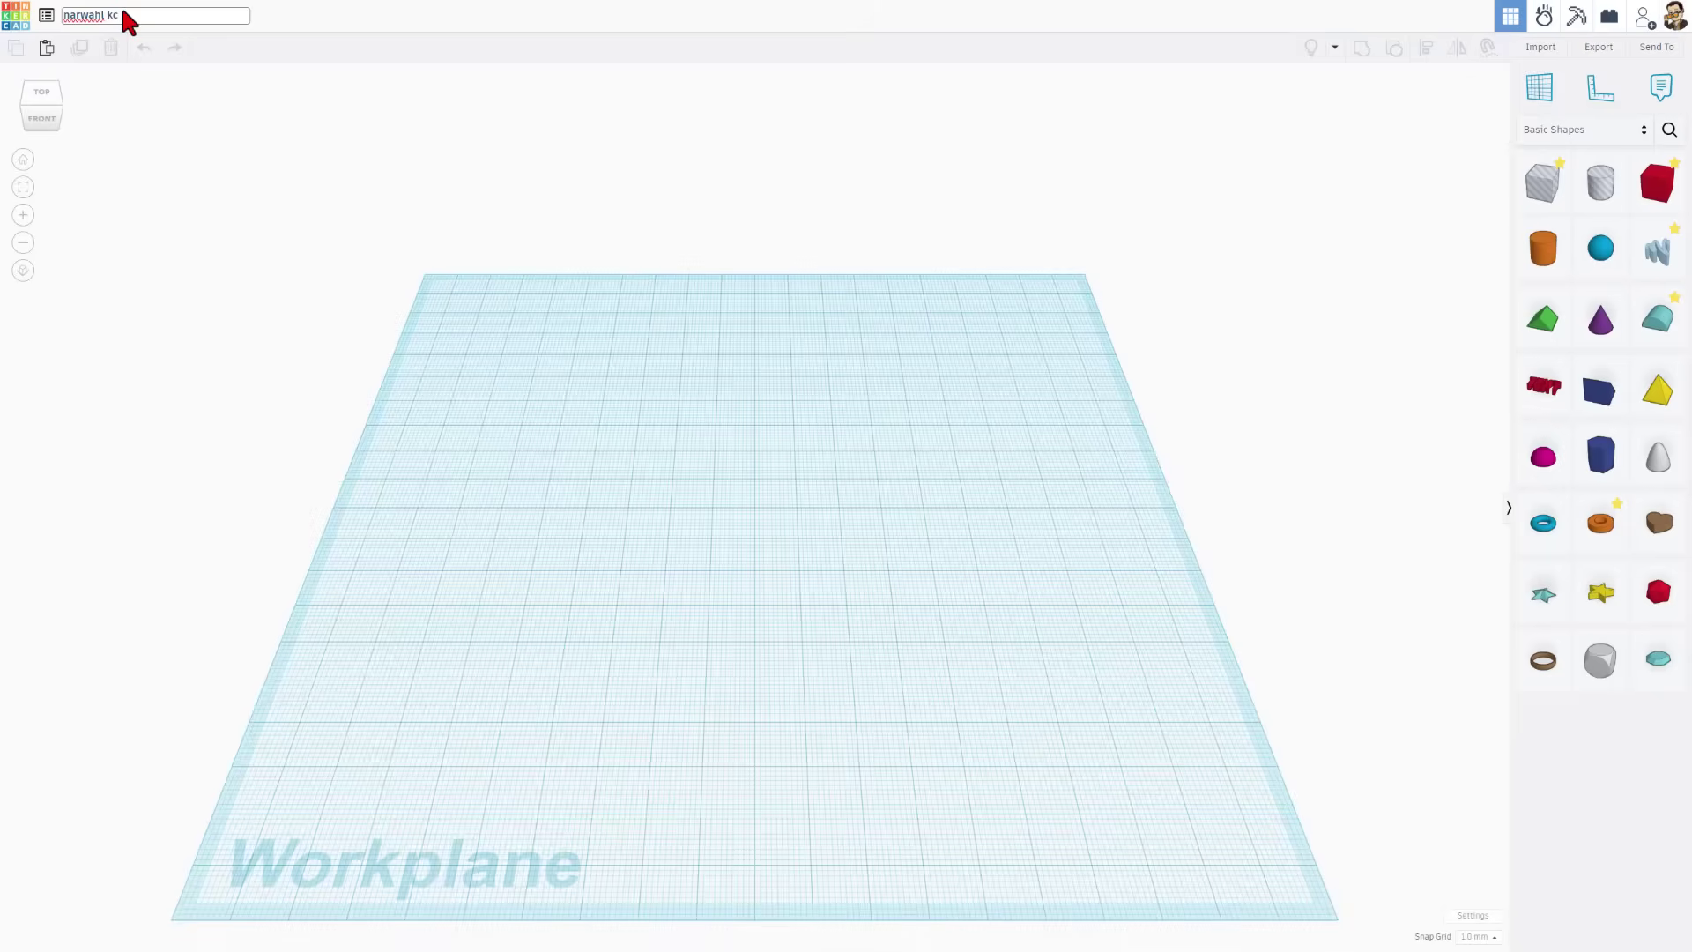
pyautogui.press('Return')
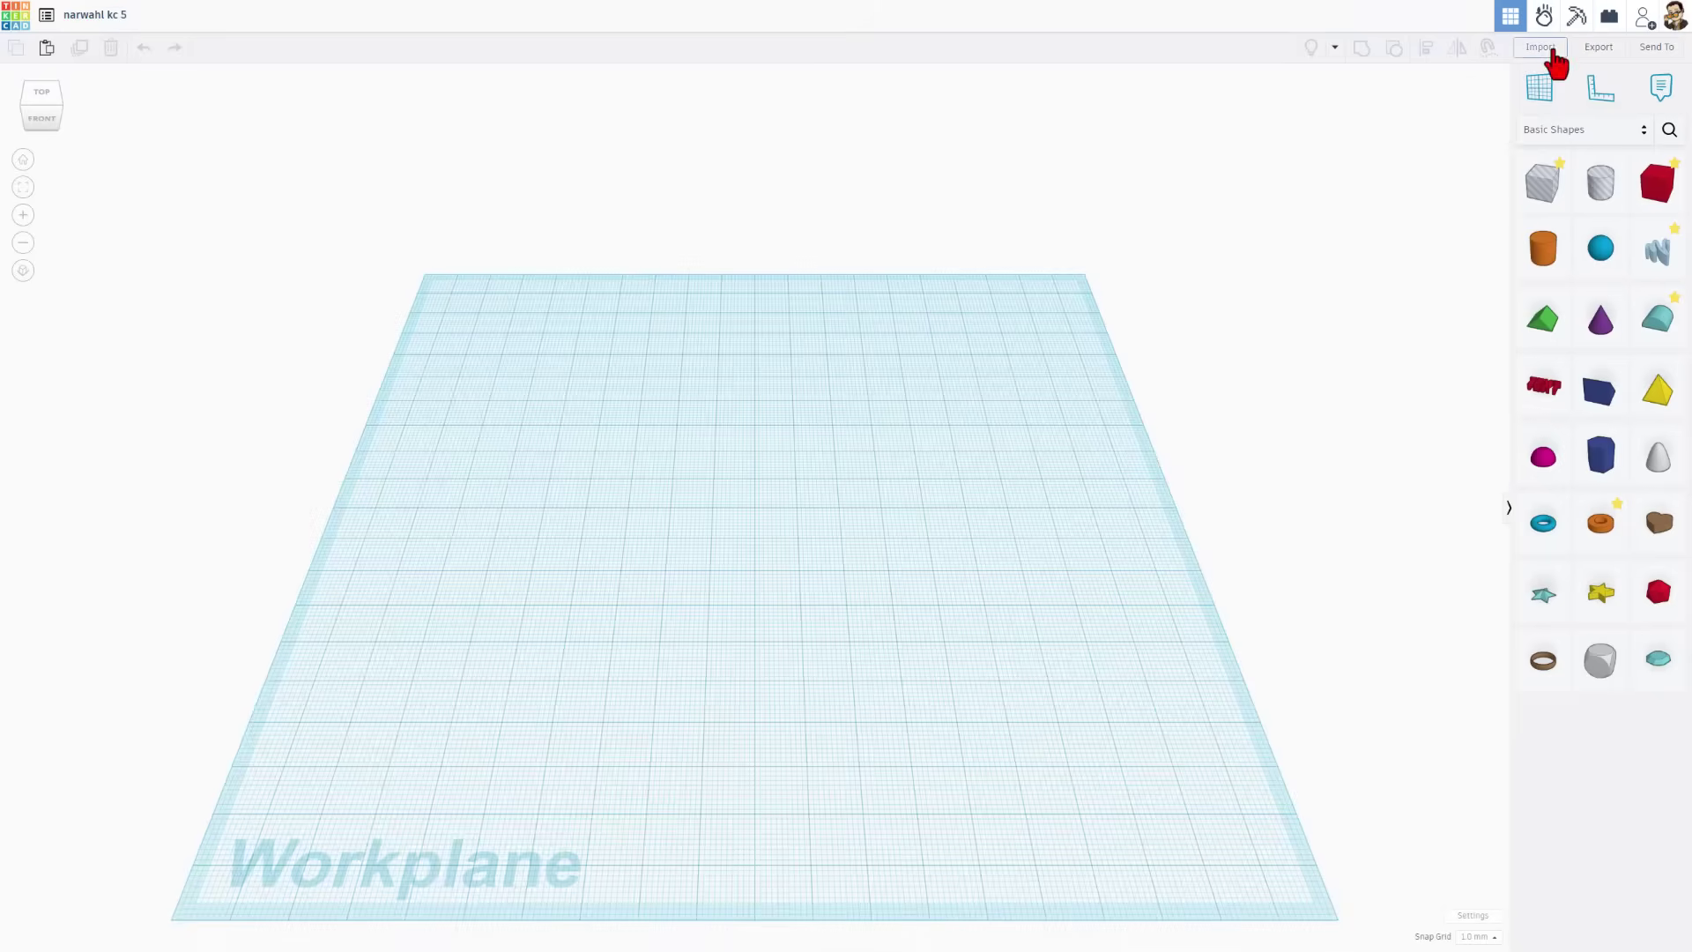
# Step: Import nr5 base.svg from Downloads, centred on the artwork at 20% scale (58.69 × 59.9)
pyautogui.click(1545, 46)
pyautogui.click(798, 493)
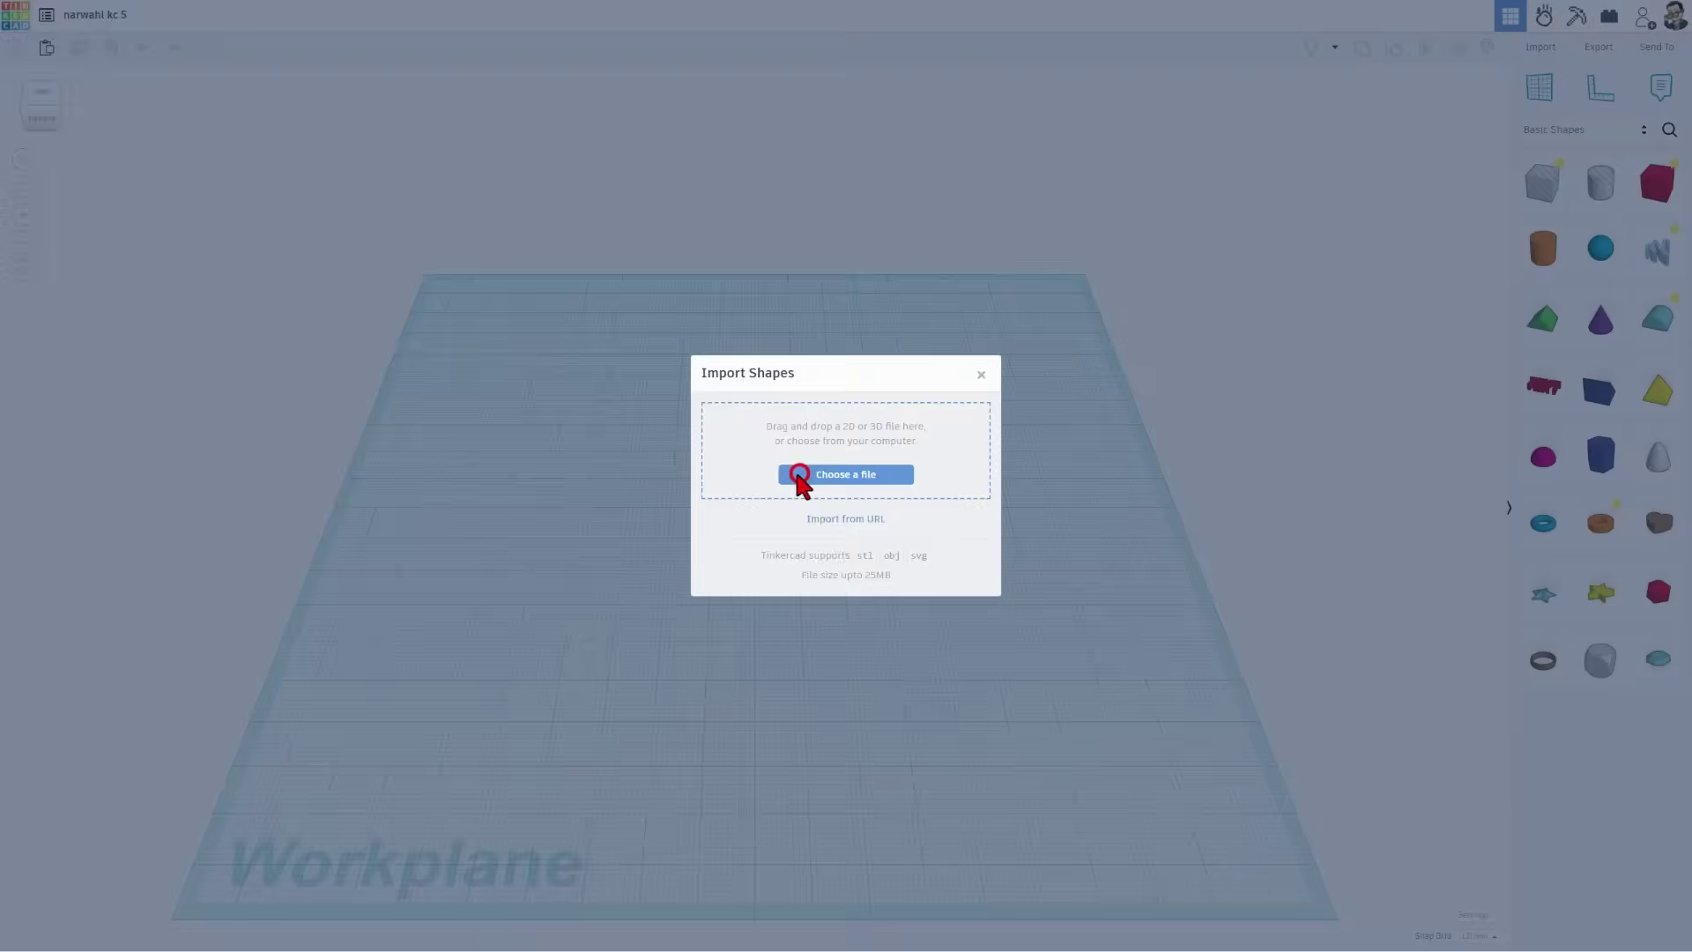
pyautogui.click(198, 134)
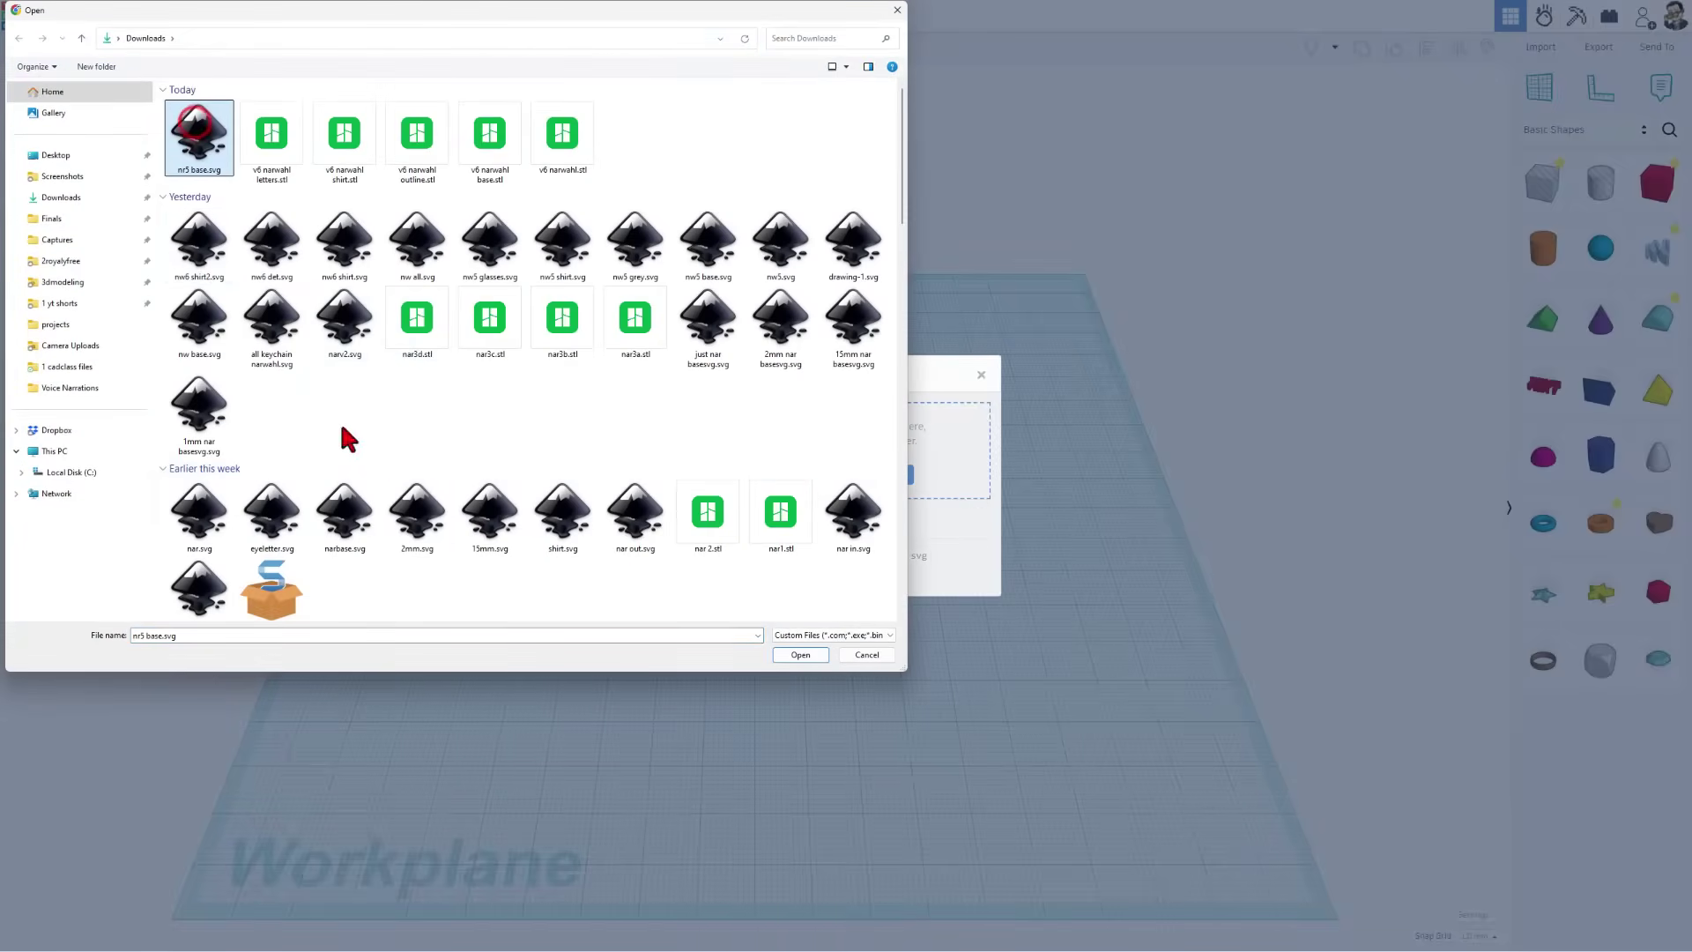
pyautogui.click(789, 655)
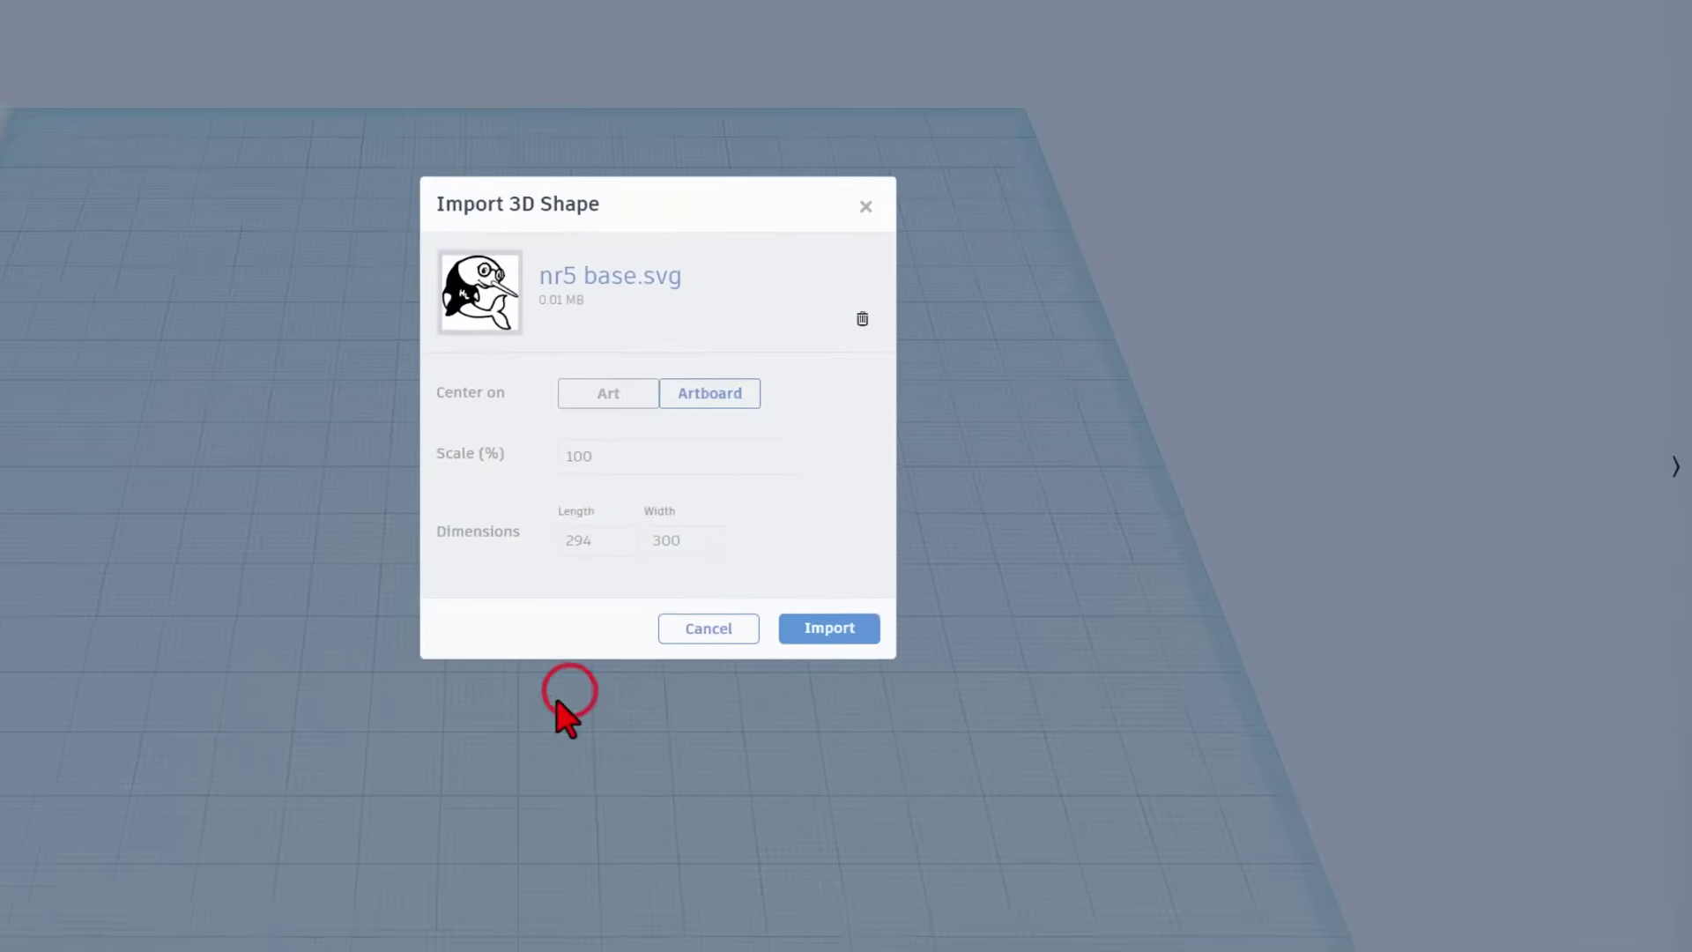
pyautogui.click(793, 453)
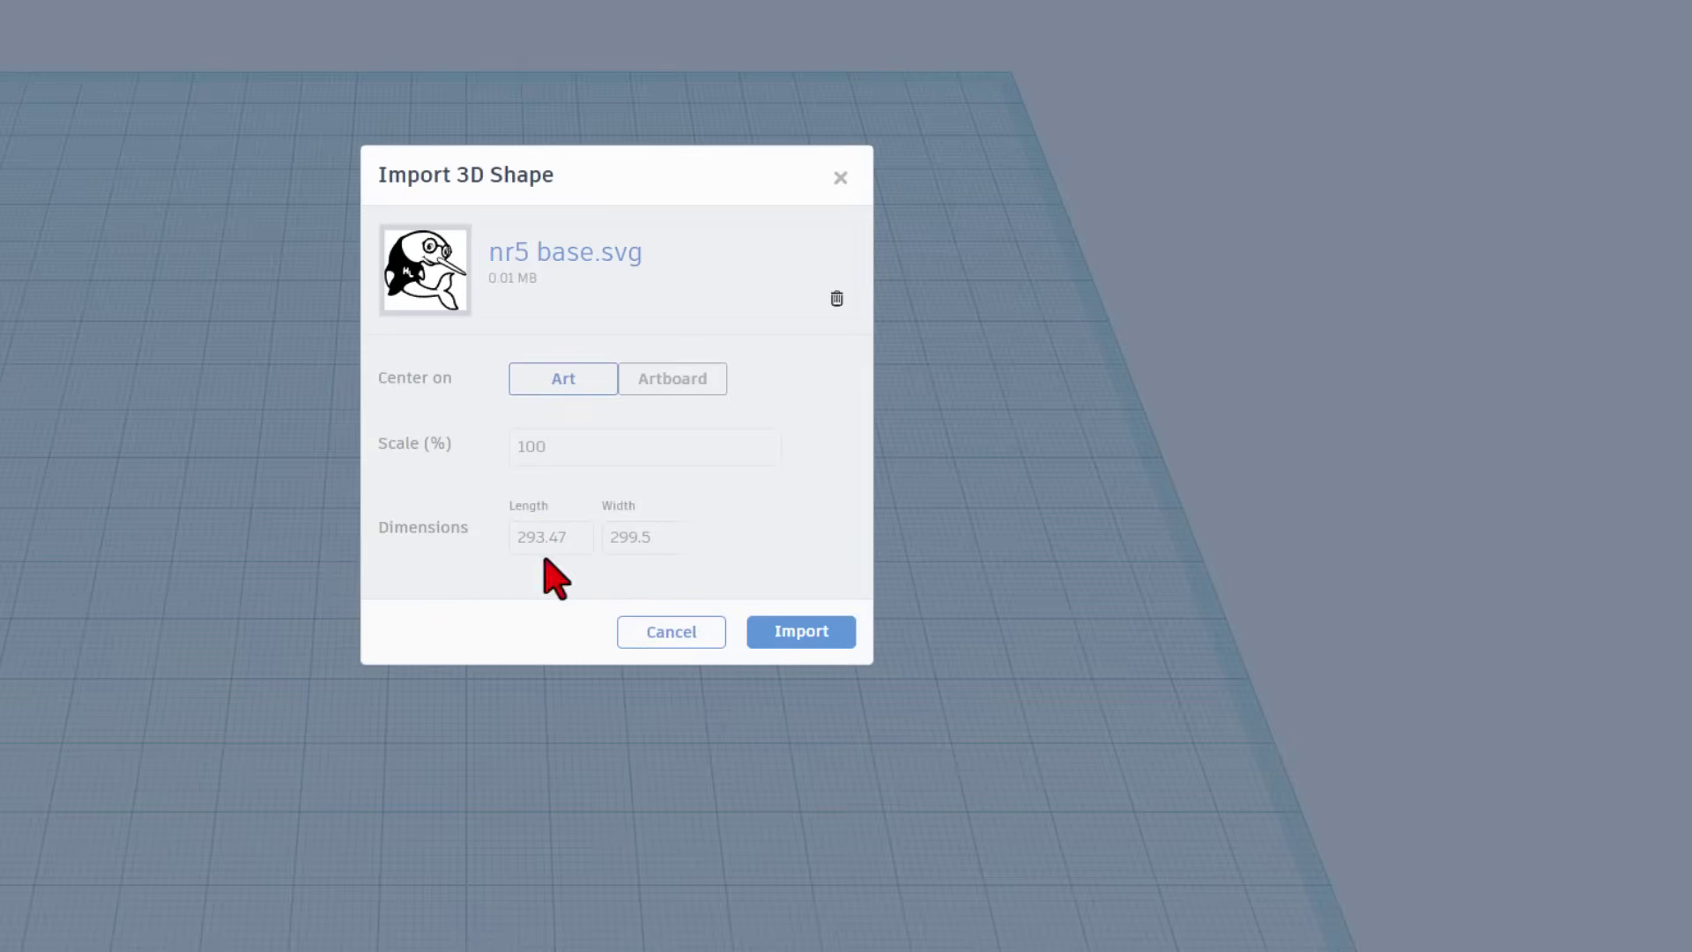
pyautogui.click(528, 446)
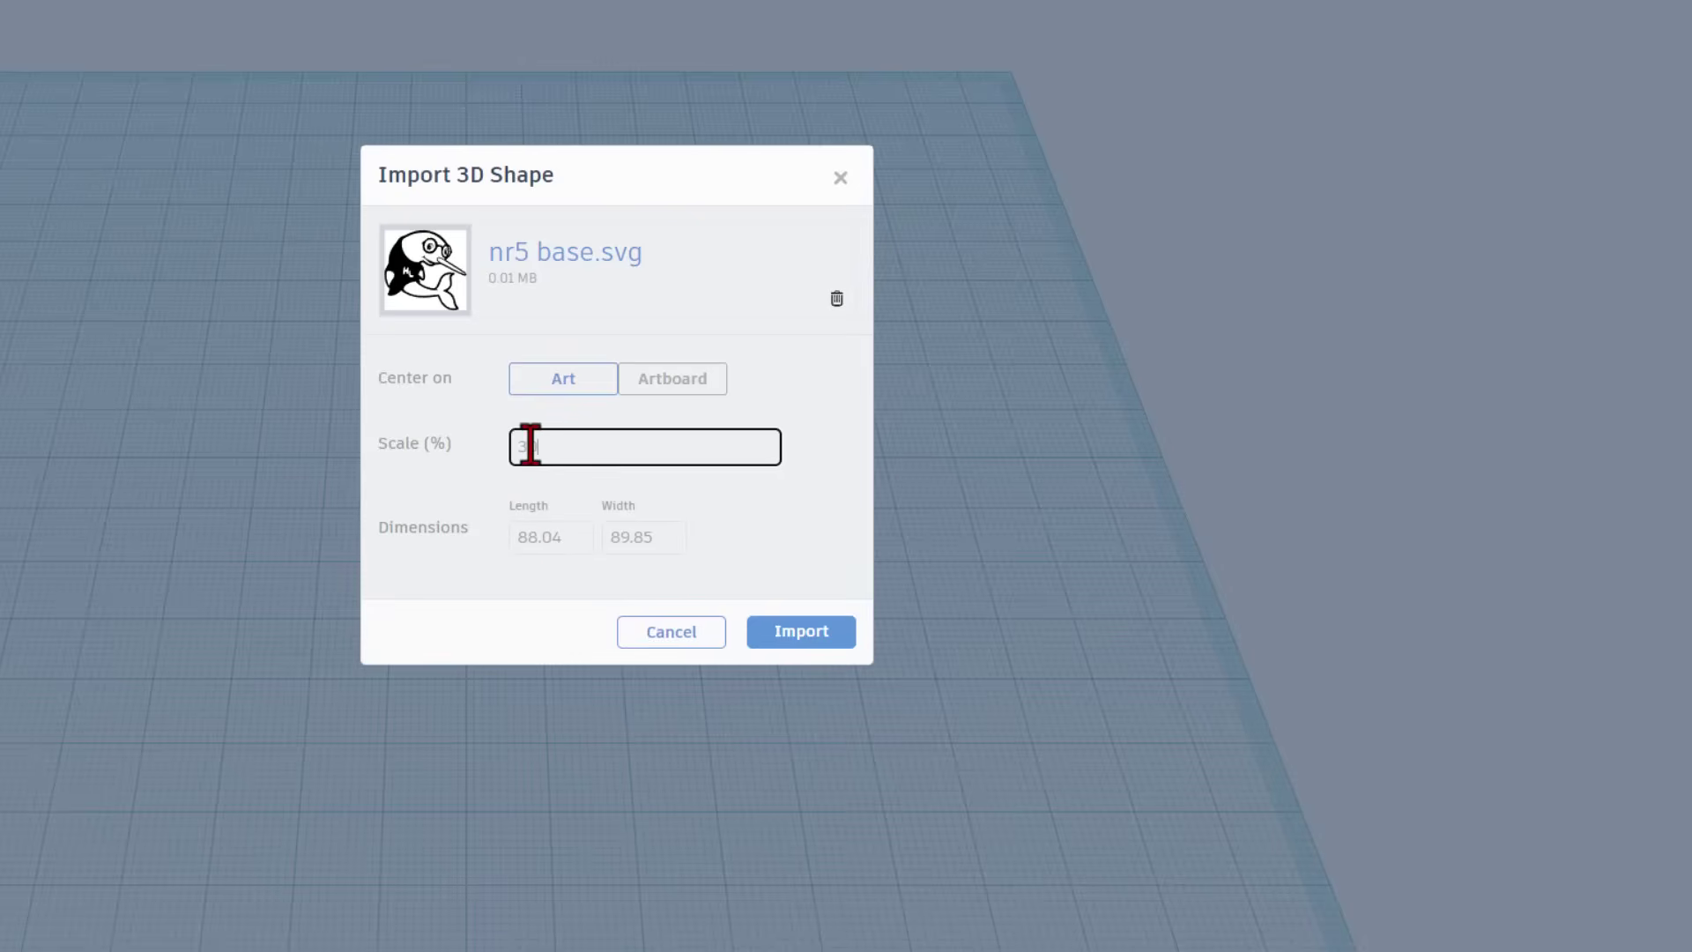
pyautogui.write('20')
pyautogui.click(793, 632)
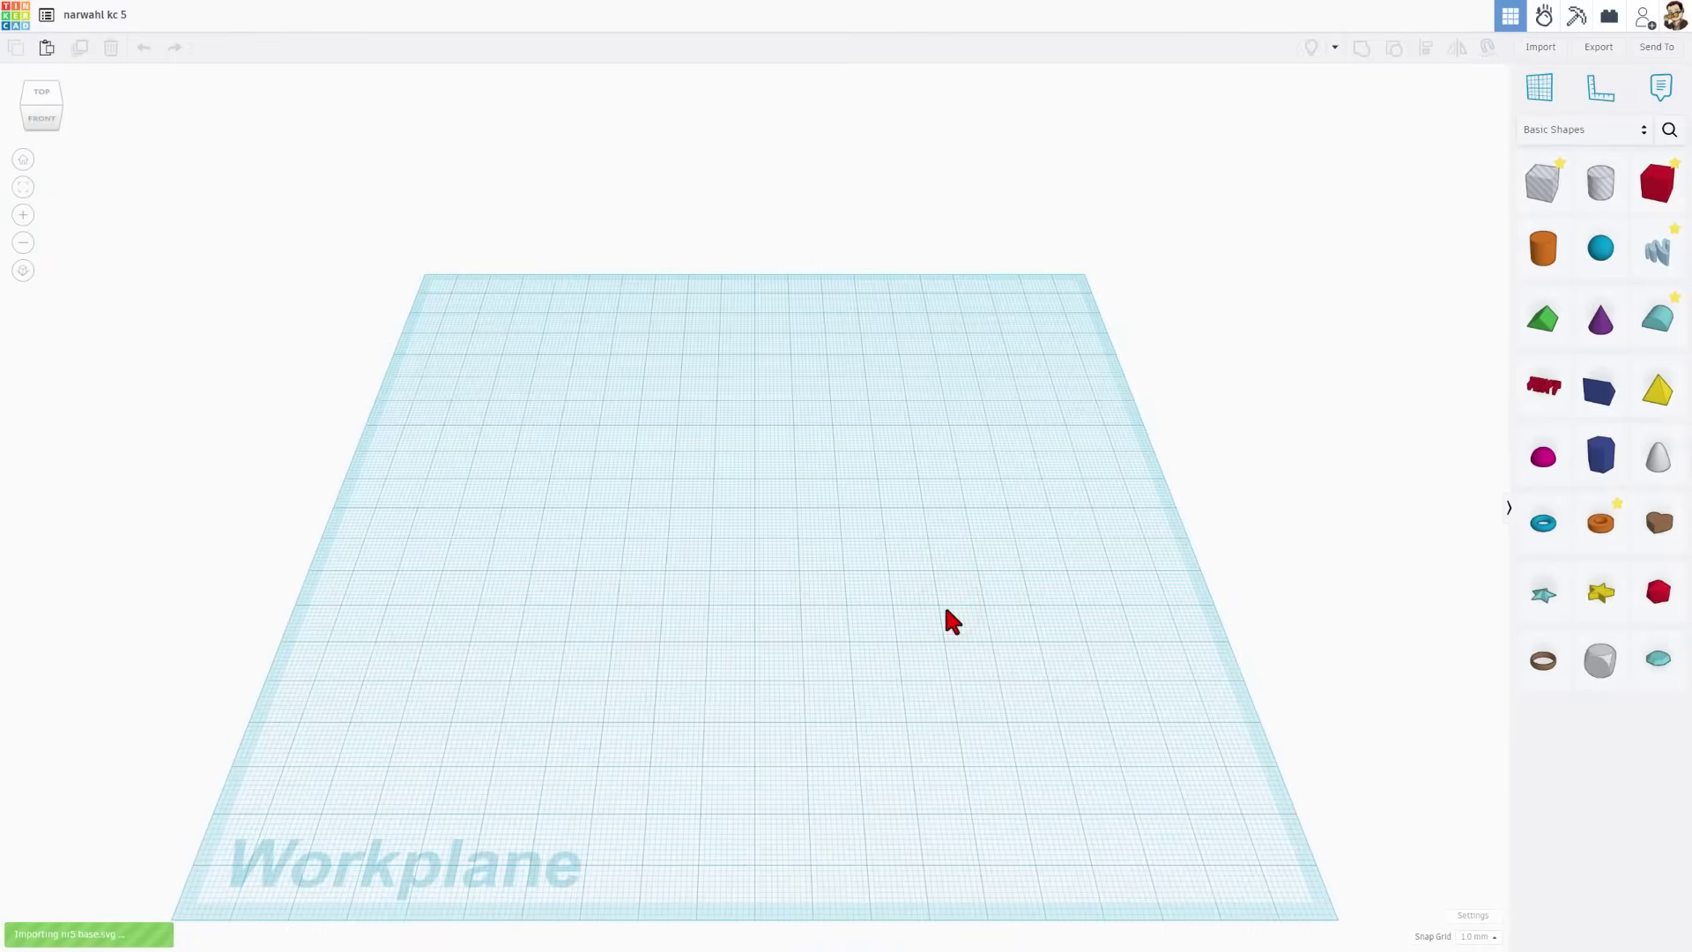
# Step: Colour the imported narwhal grey from the presets and set its fill mode to Silhouette
pyautogui.click(710, 485)
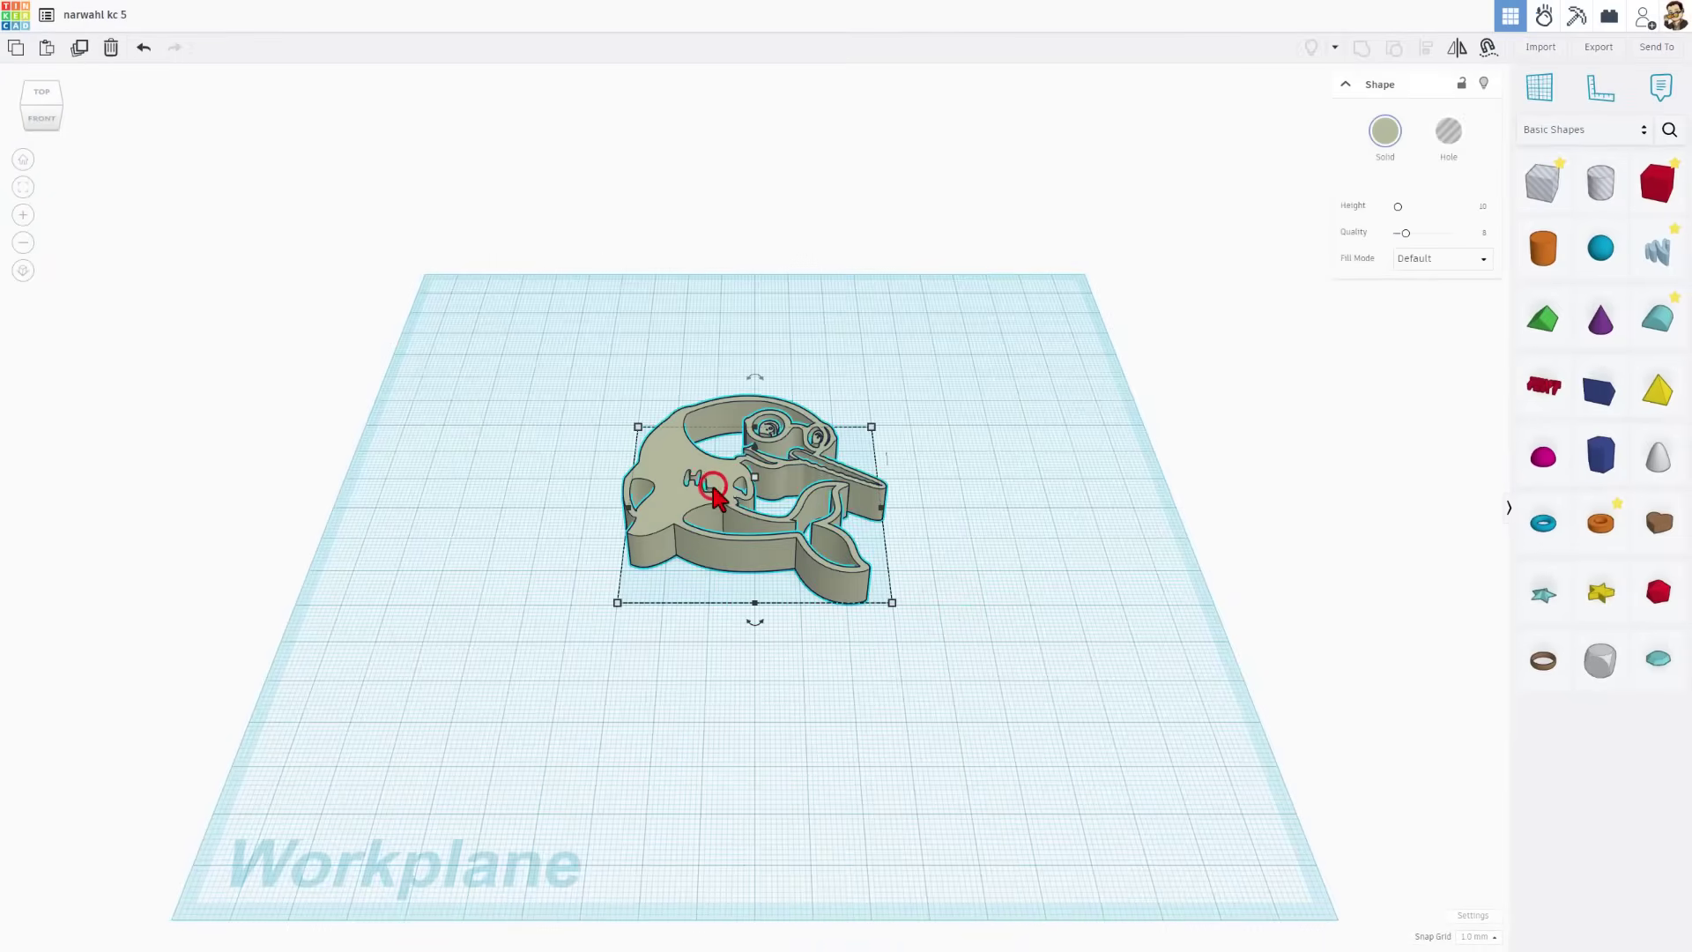
pyautogui.moveTo(729, 532); pyautogui.dragTo(731, 502, button='right')
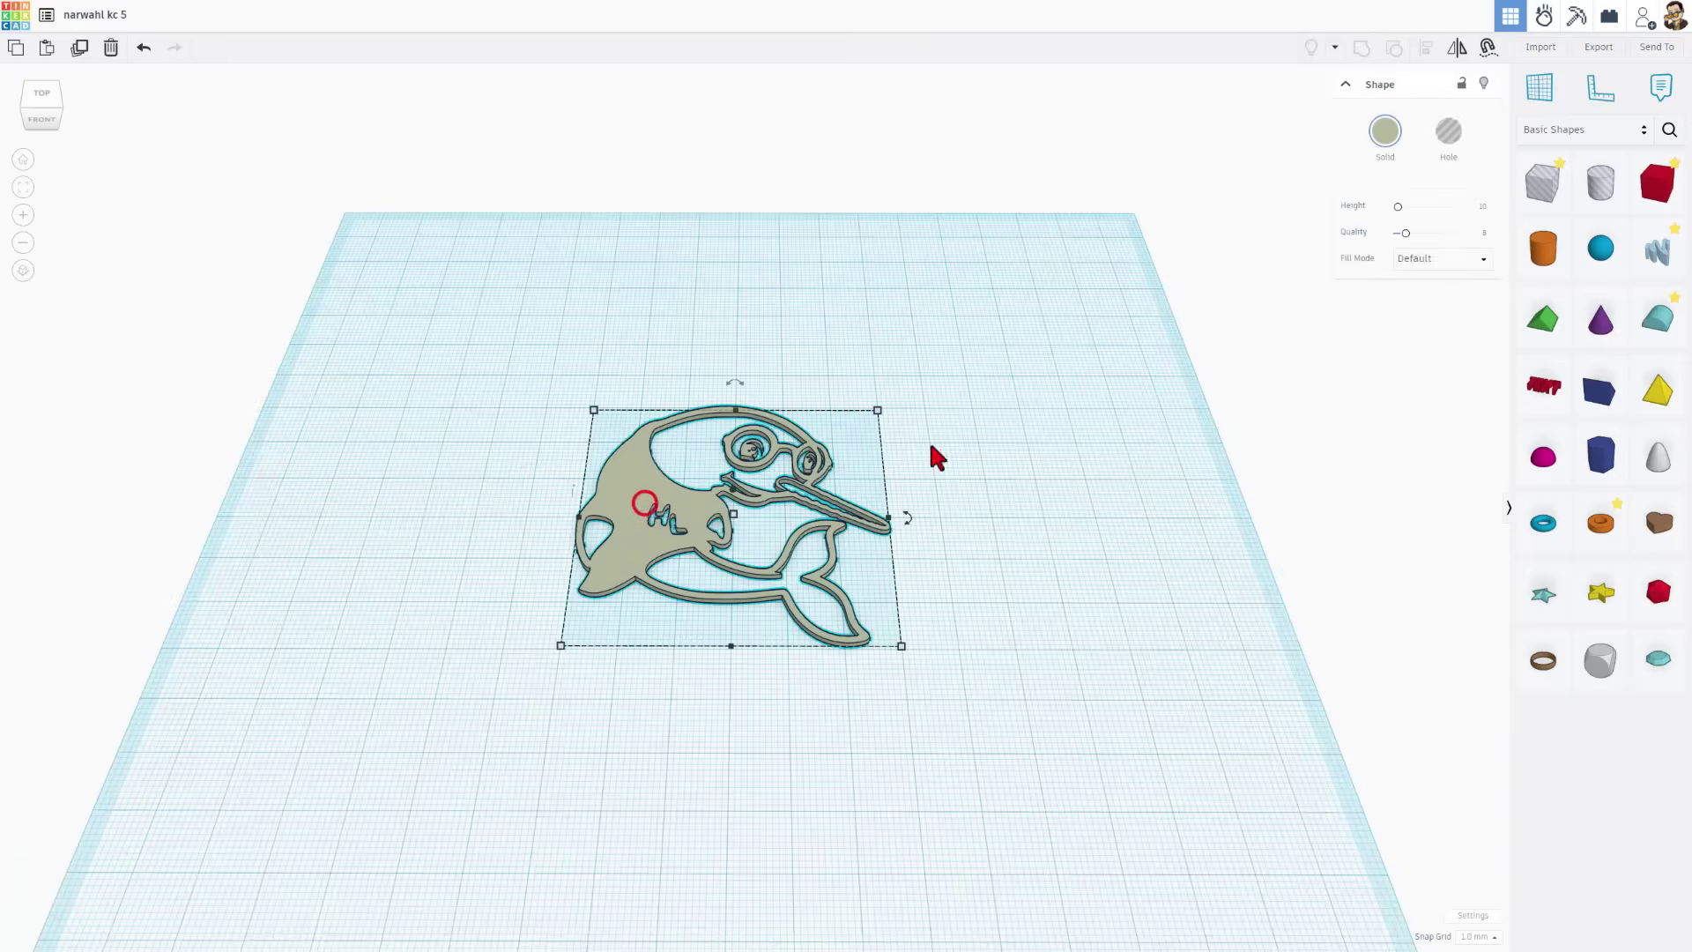
pyautogui.click(1384, 131)
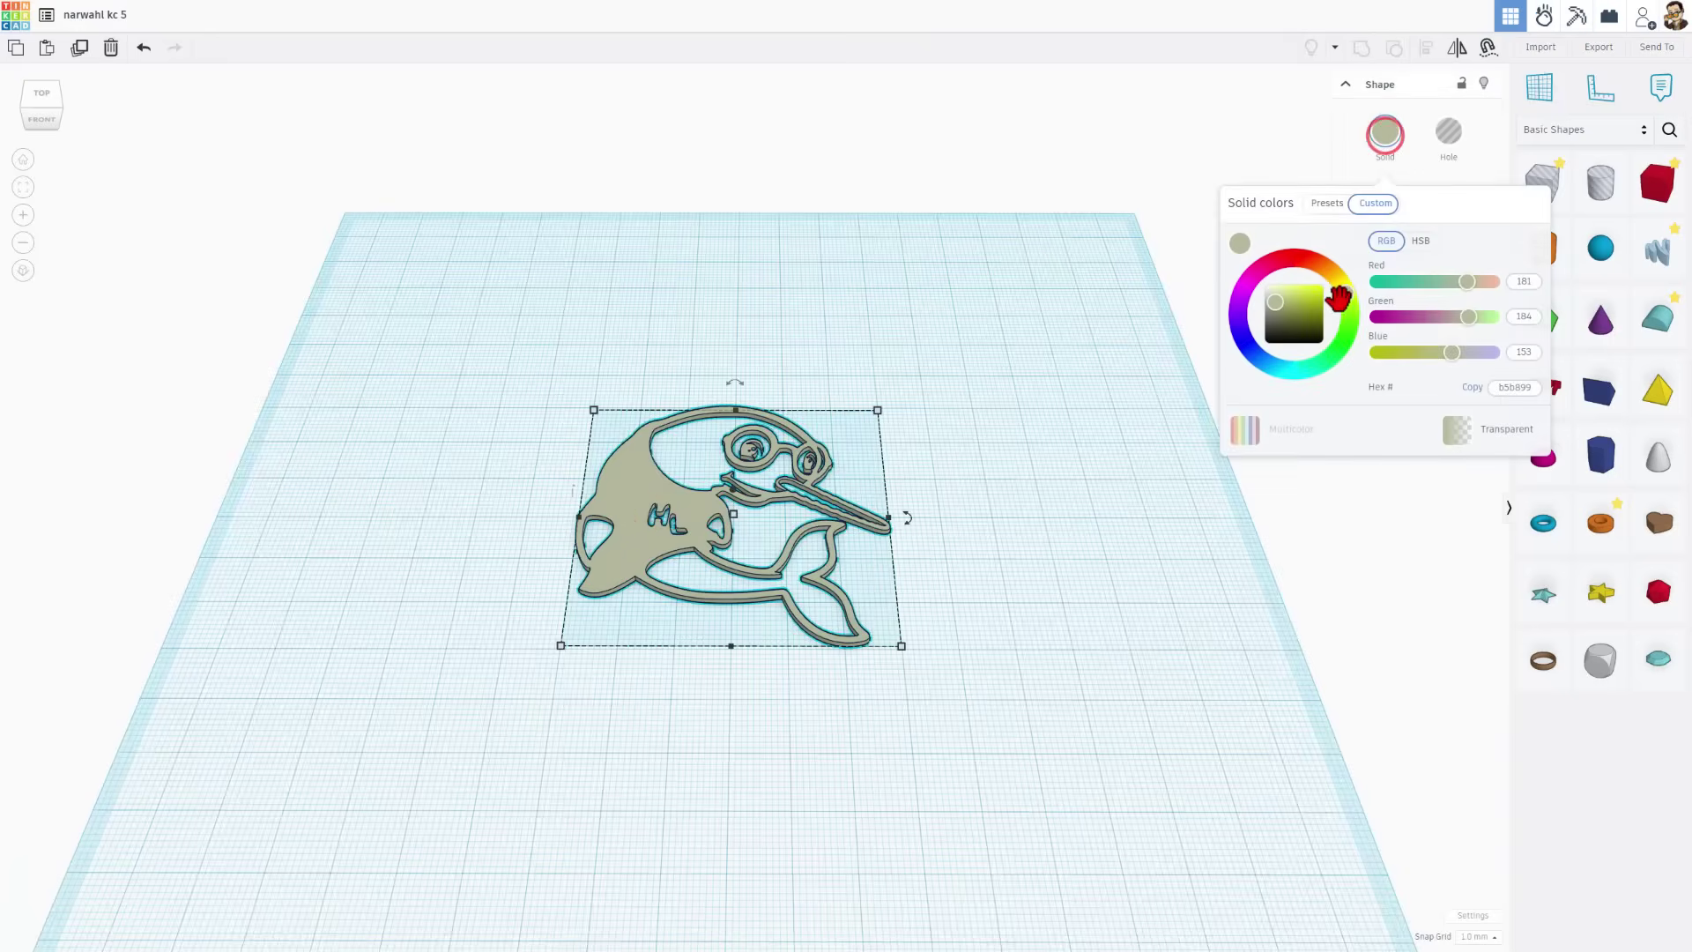
pyautogui.click(1326, 202)
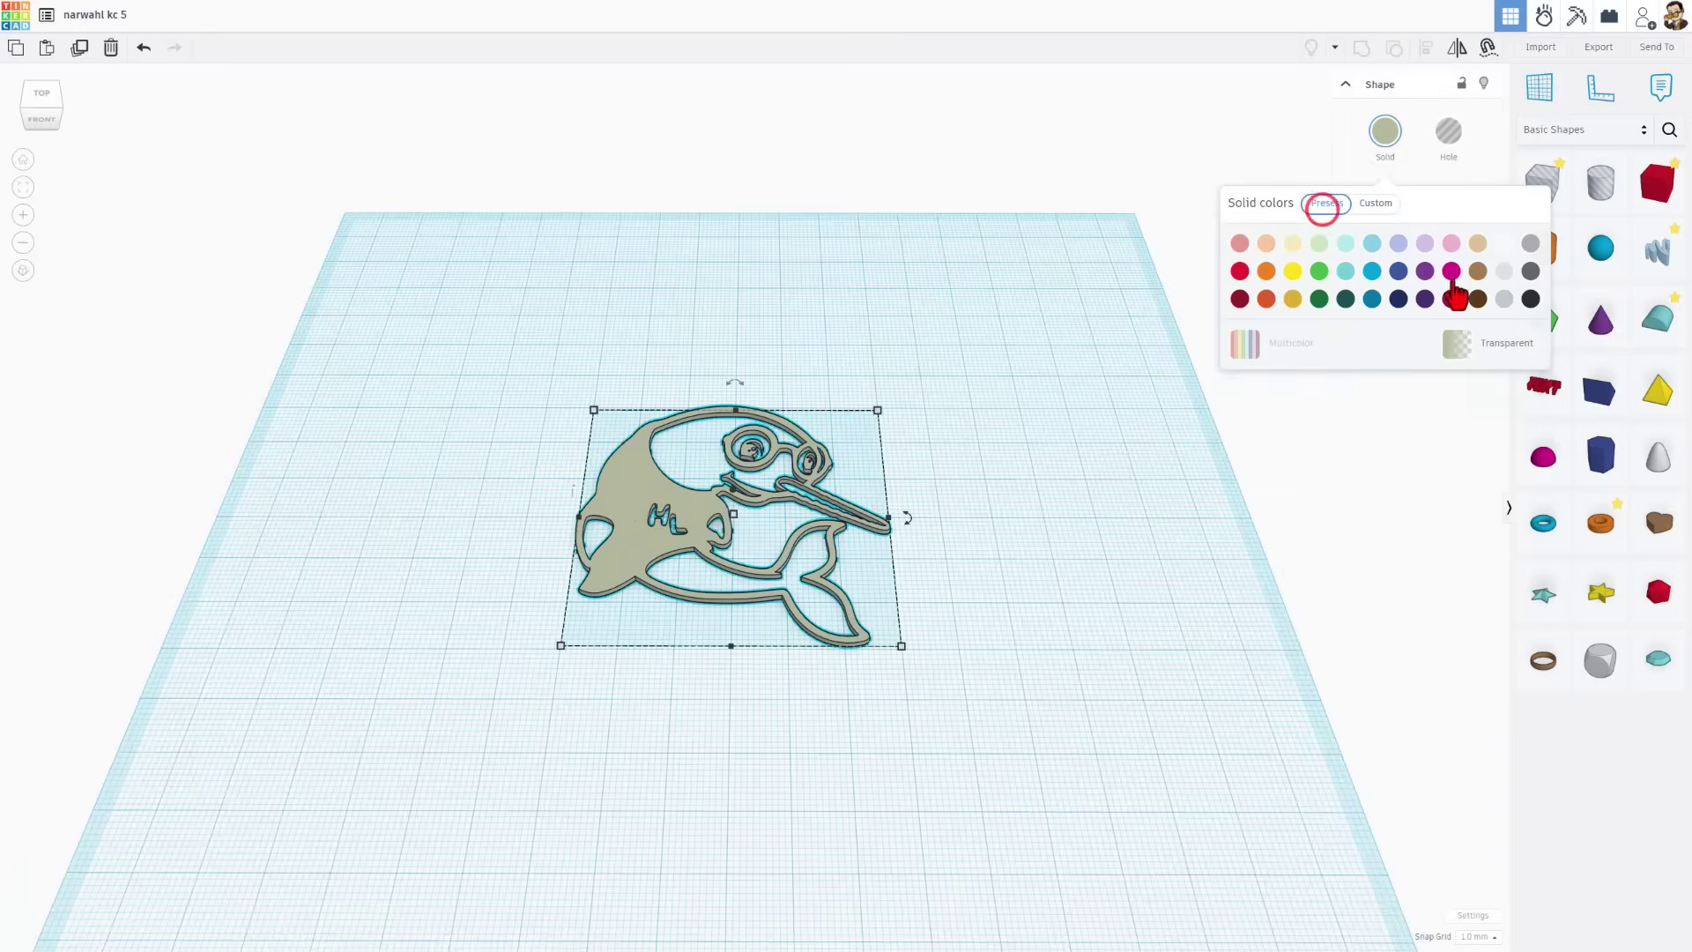
pyautogui.click(1531, 245)
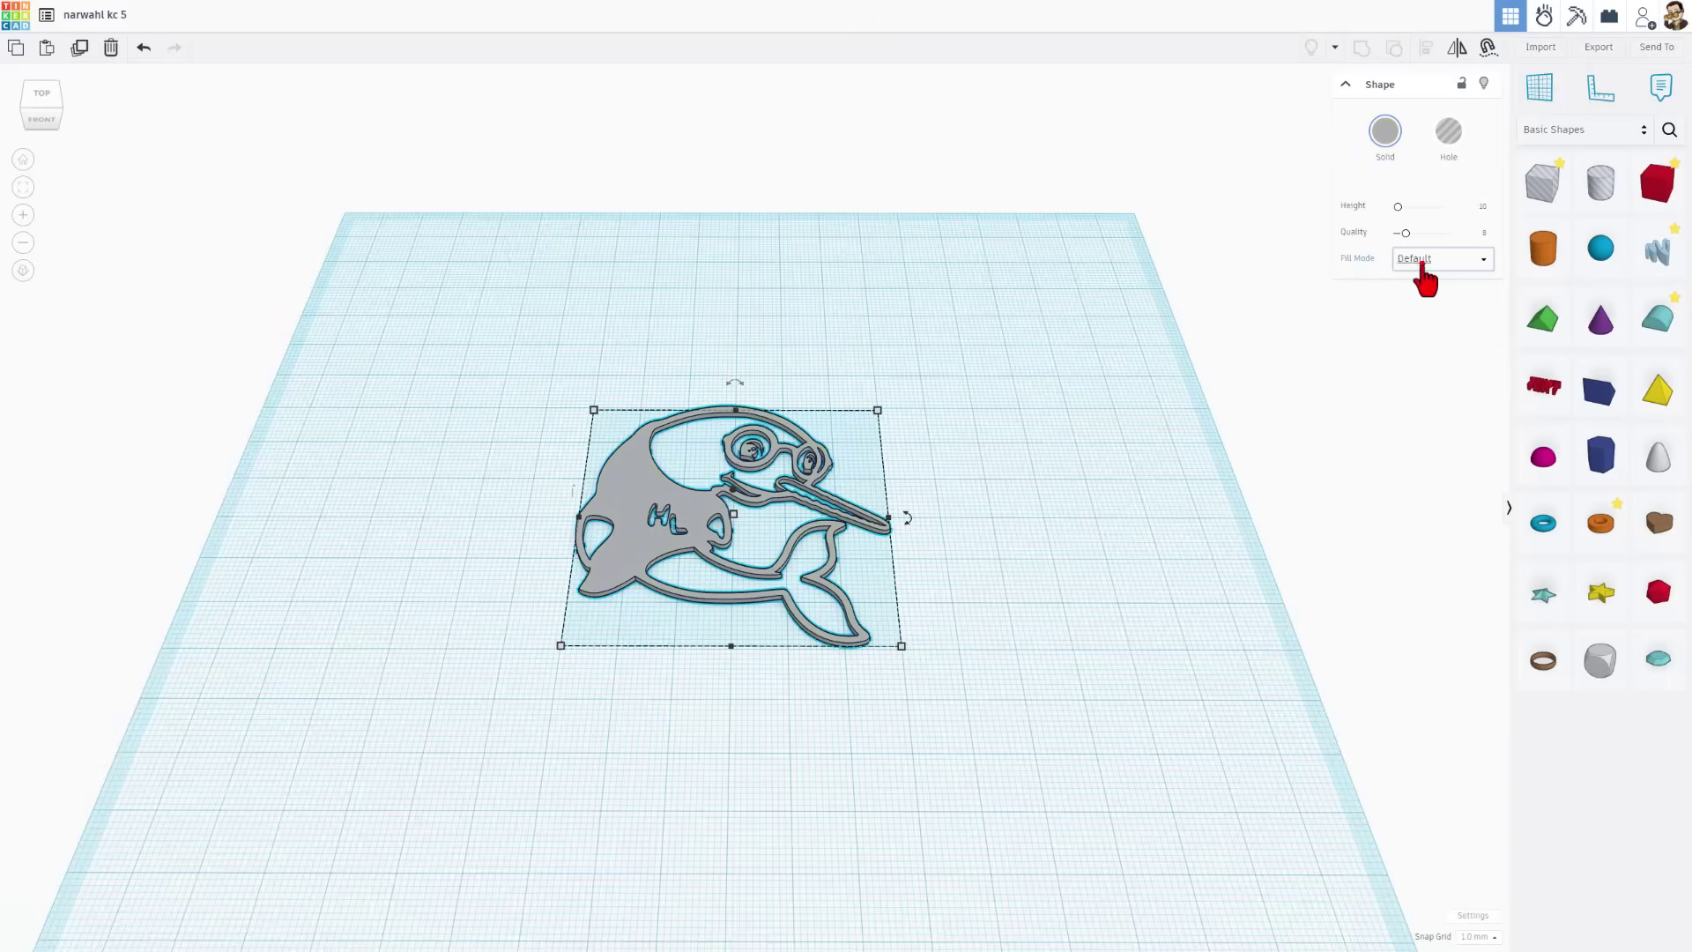
pyautogui.click(1423, 266)
pyautogui.click(1419, 302)
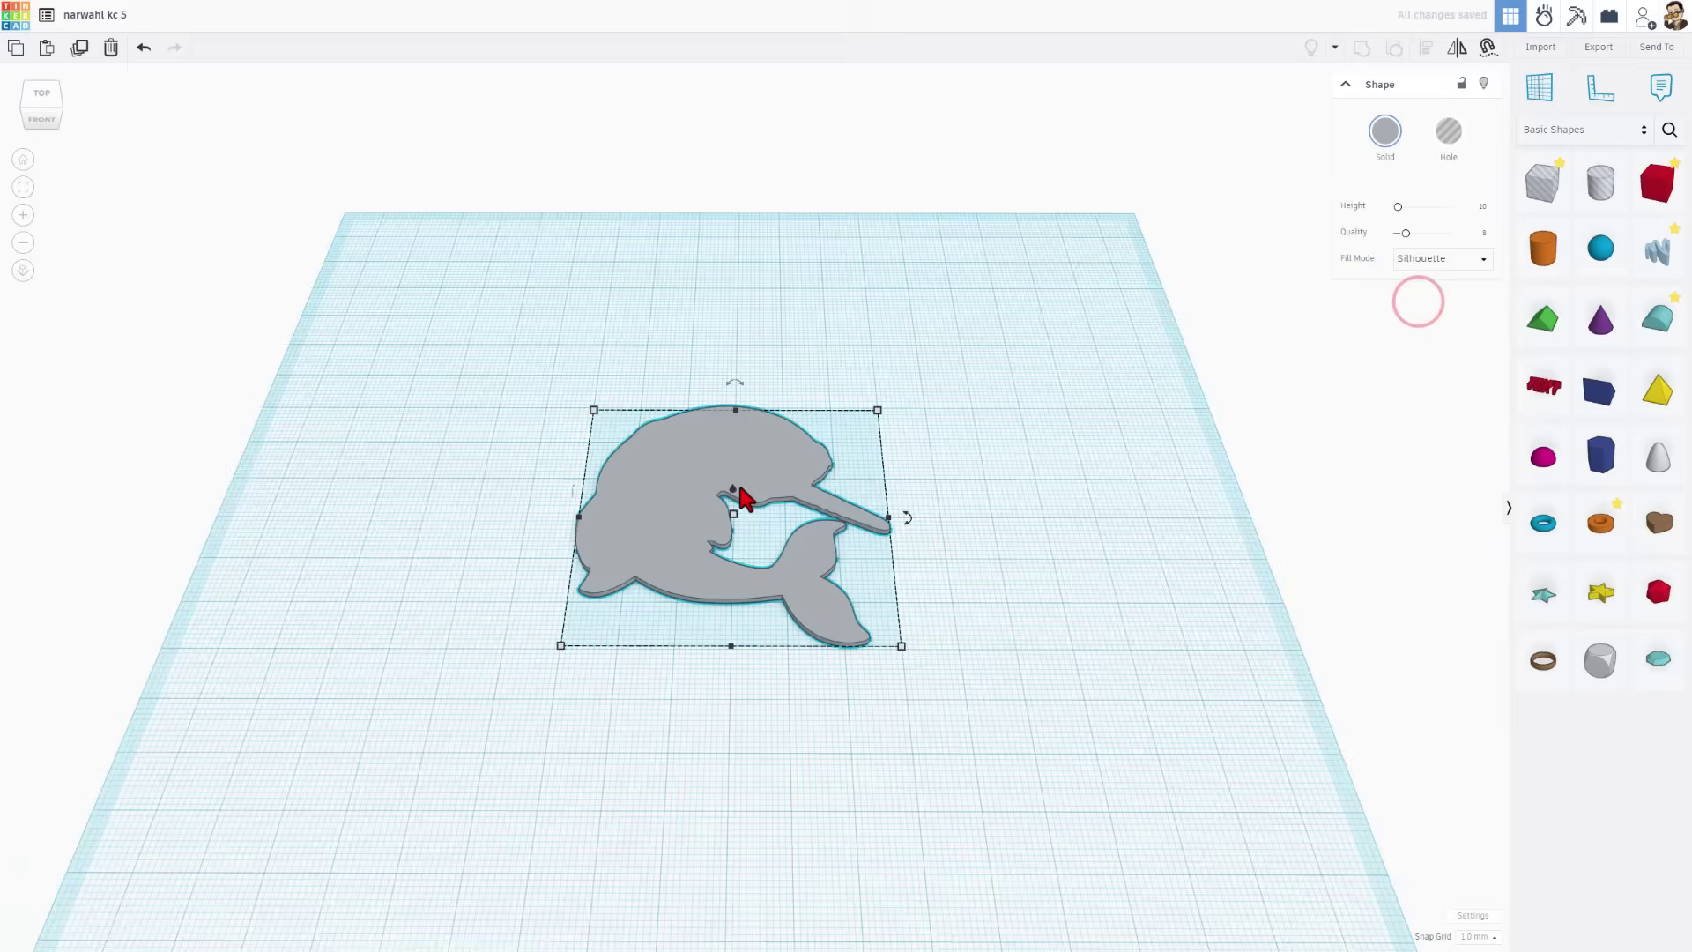
pyautogui.moveTo(680, 716); pyautogui.dragTo(693, 719, button='right')
pyautogui.click(701, 715)
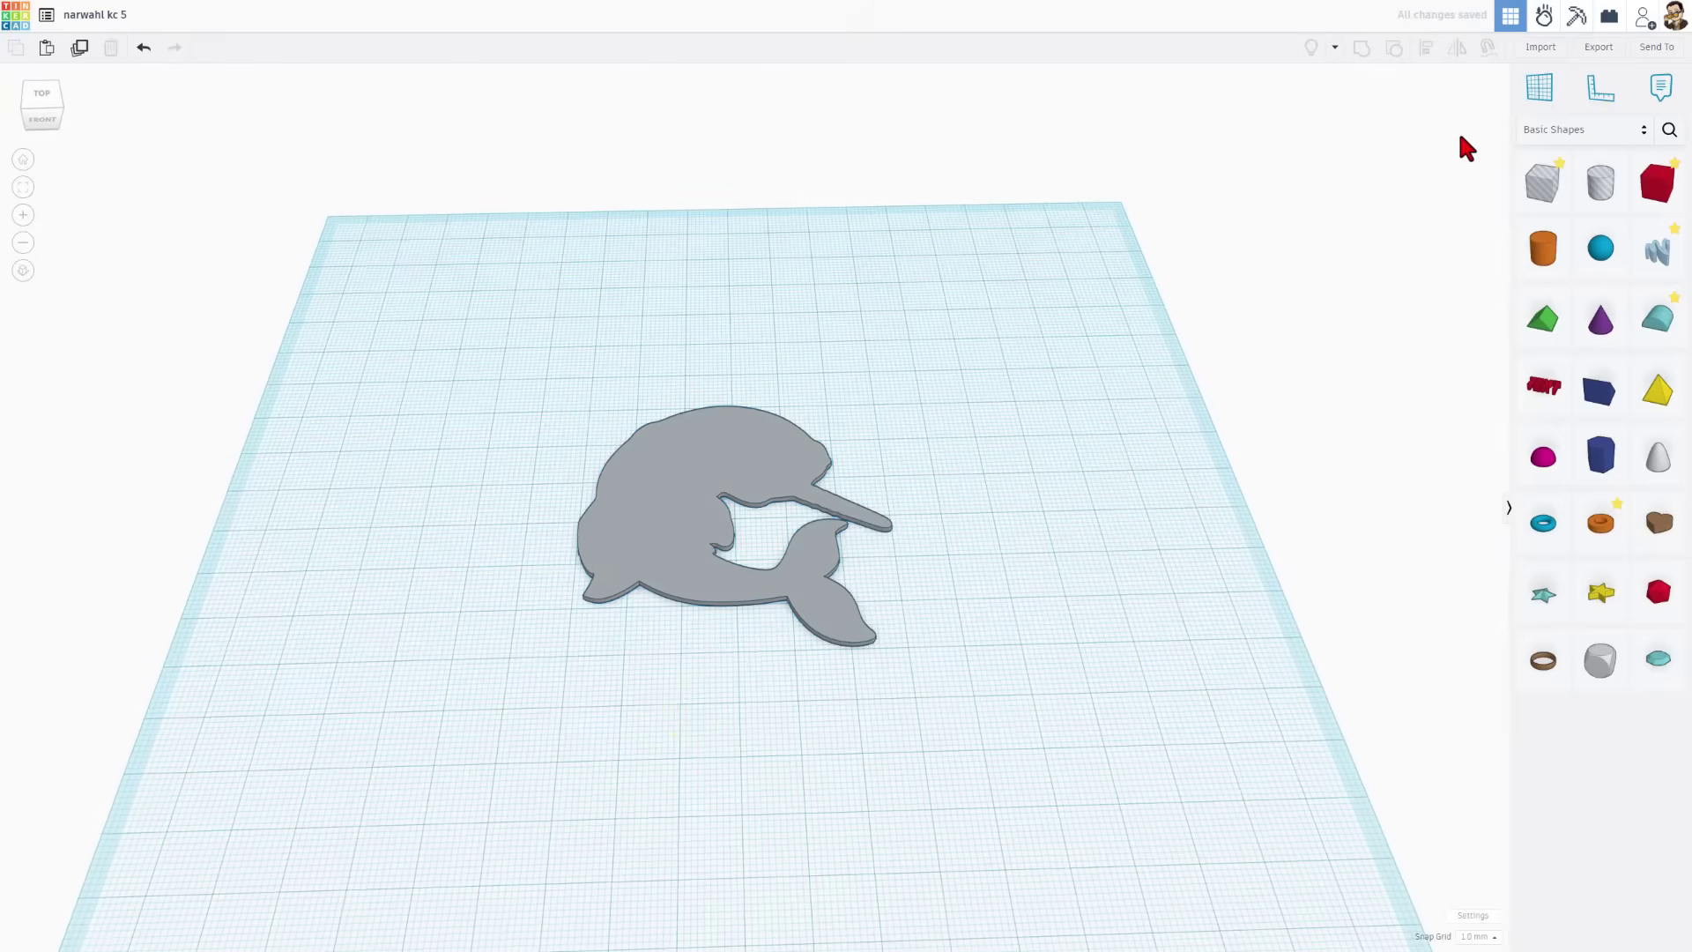
# Step: Place a workplane on the narwhal and give the copy Default fill mode to show its detail lines
pyautogui.click(1541, 92)
pyautogui.click(666, 470)
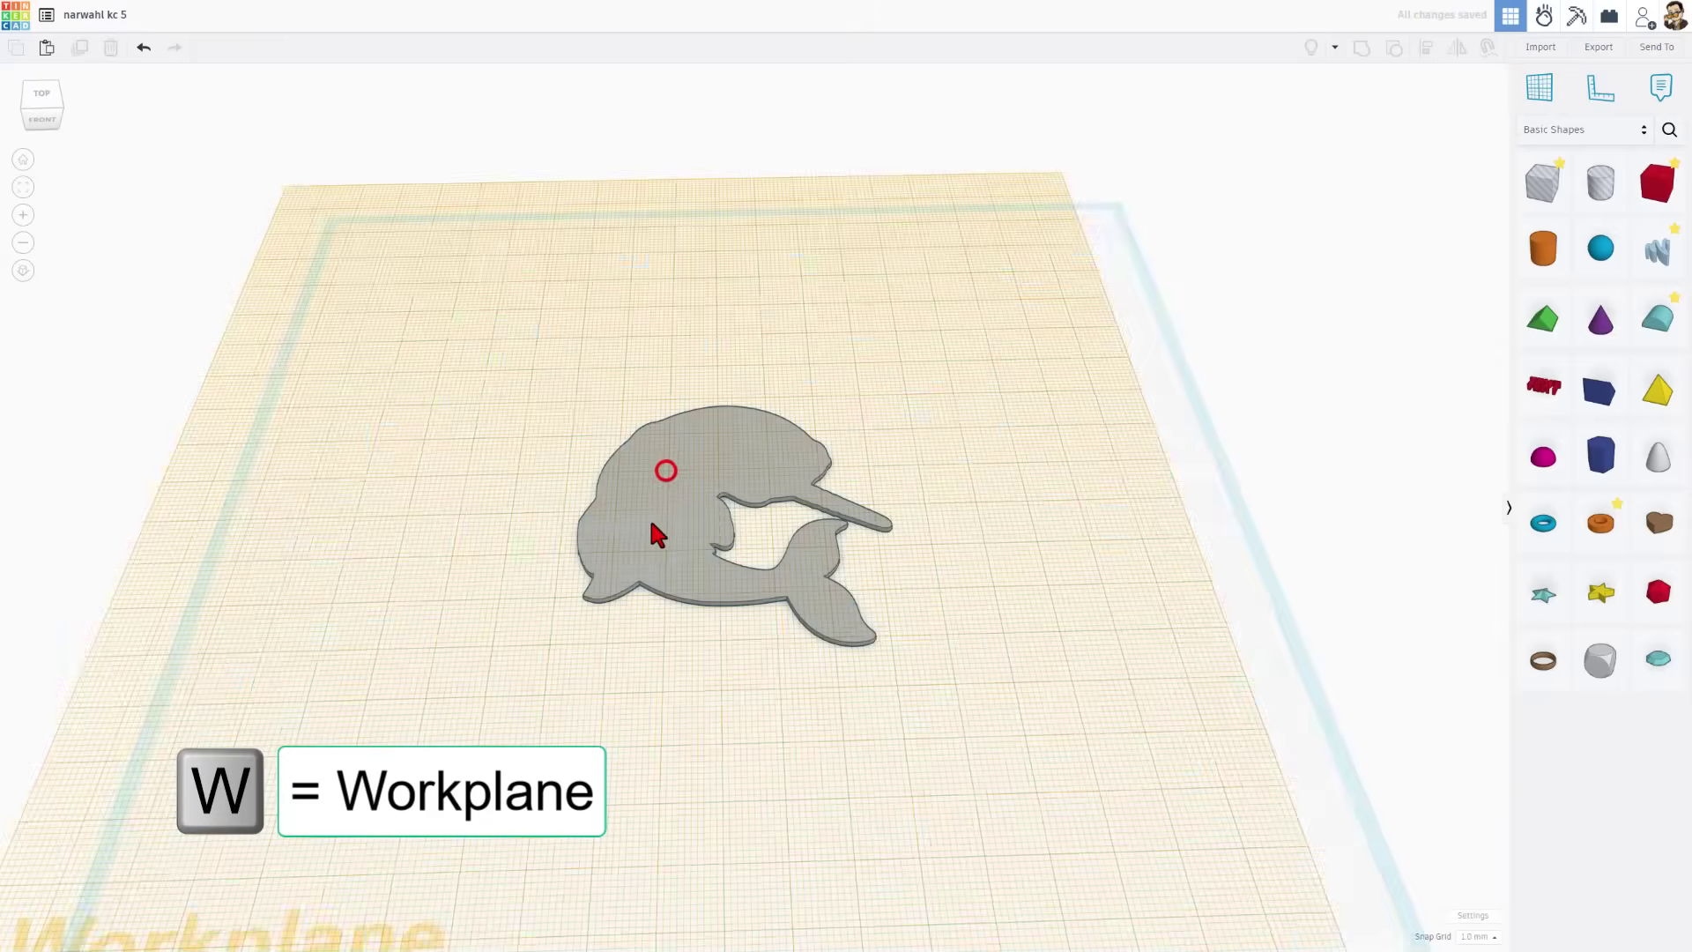
pyautogui.click(689, 571)
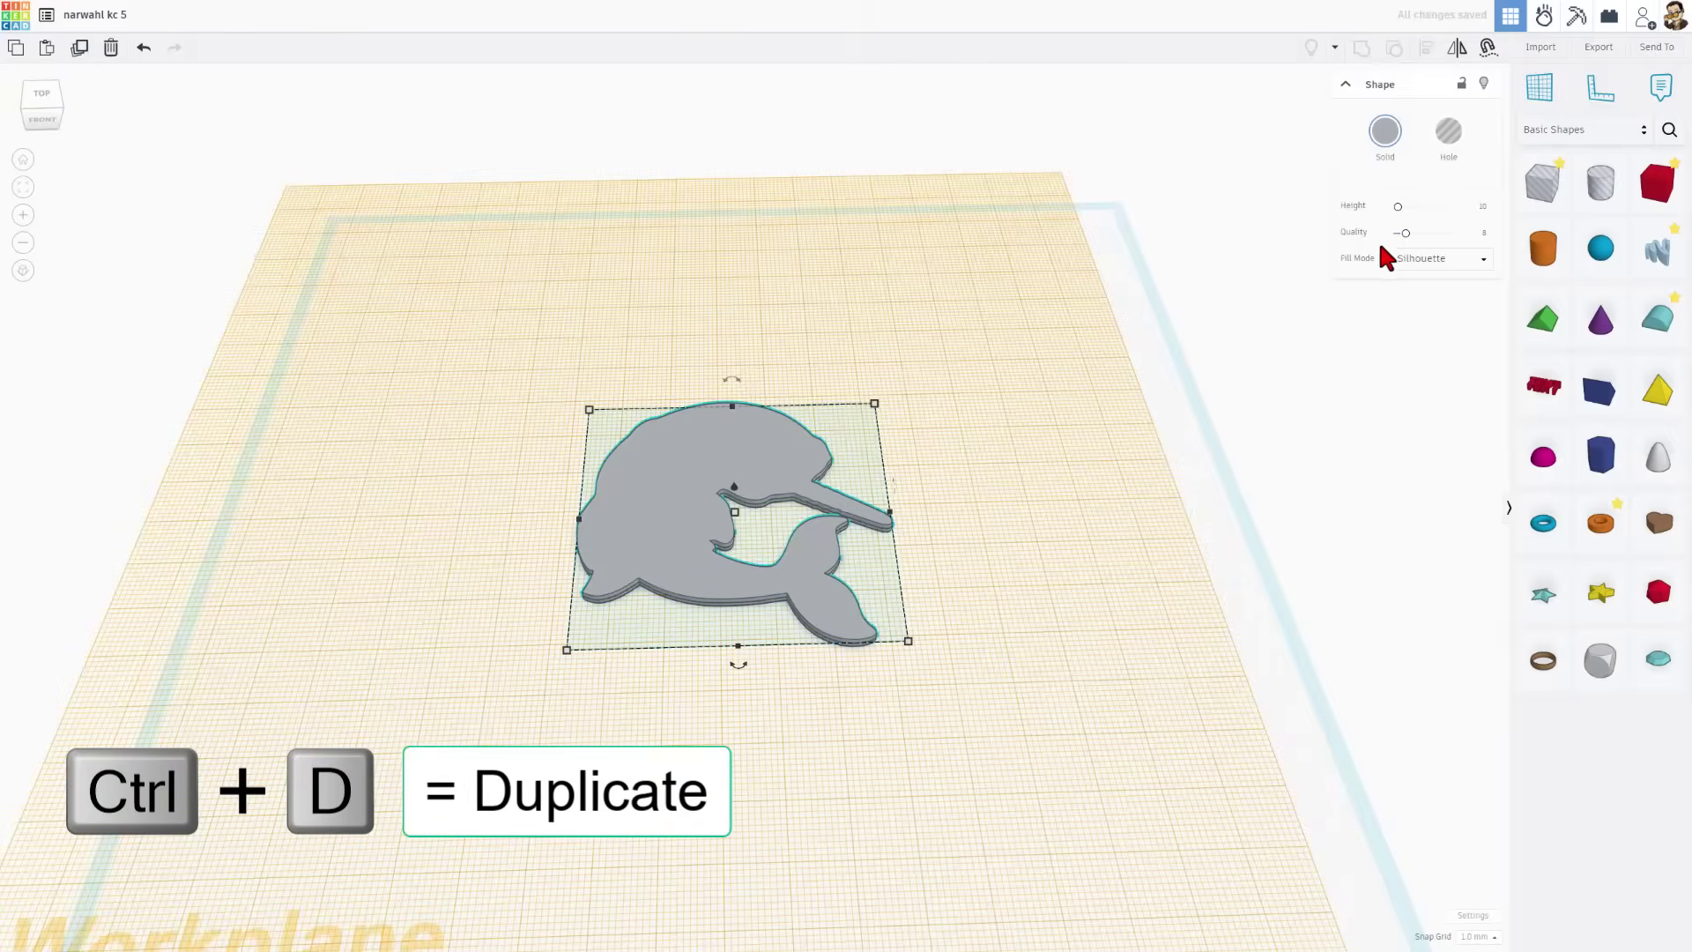
pyautogui.click(1416, 258)
pyautogui.click(1417, 283)
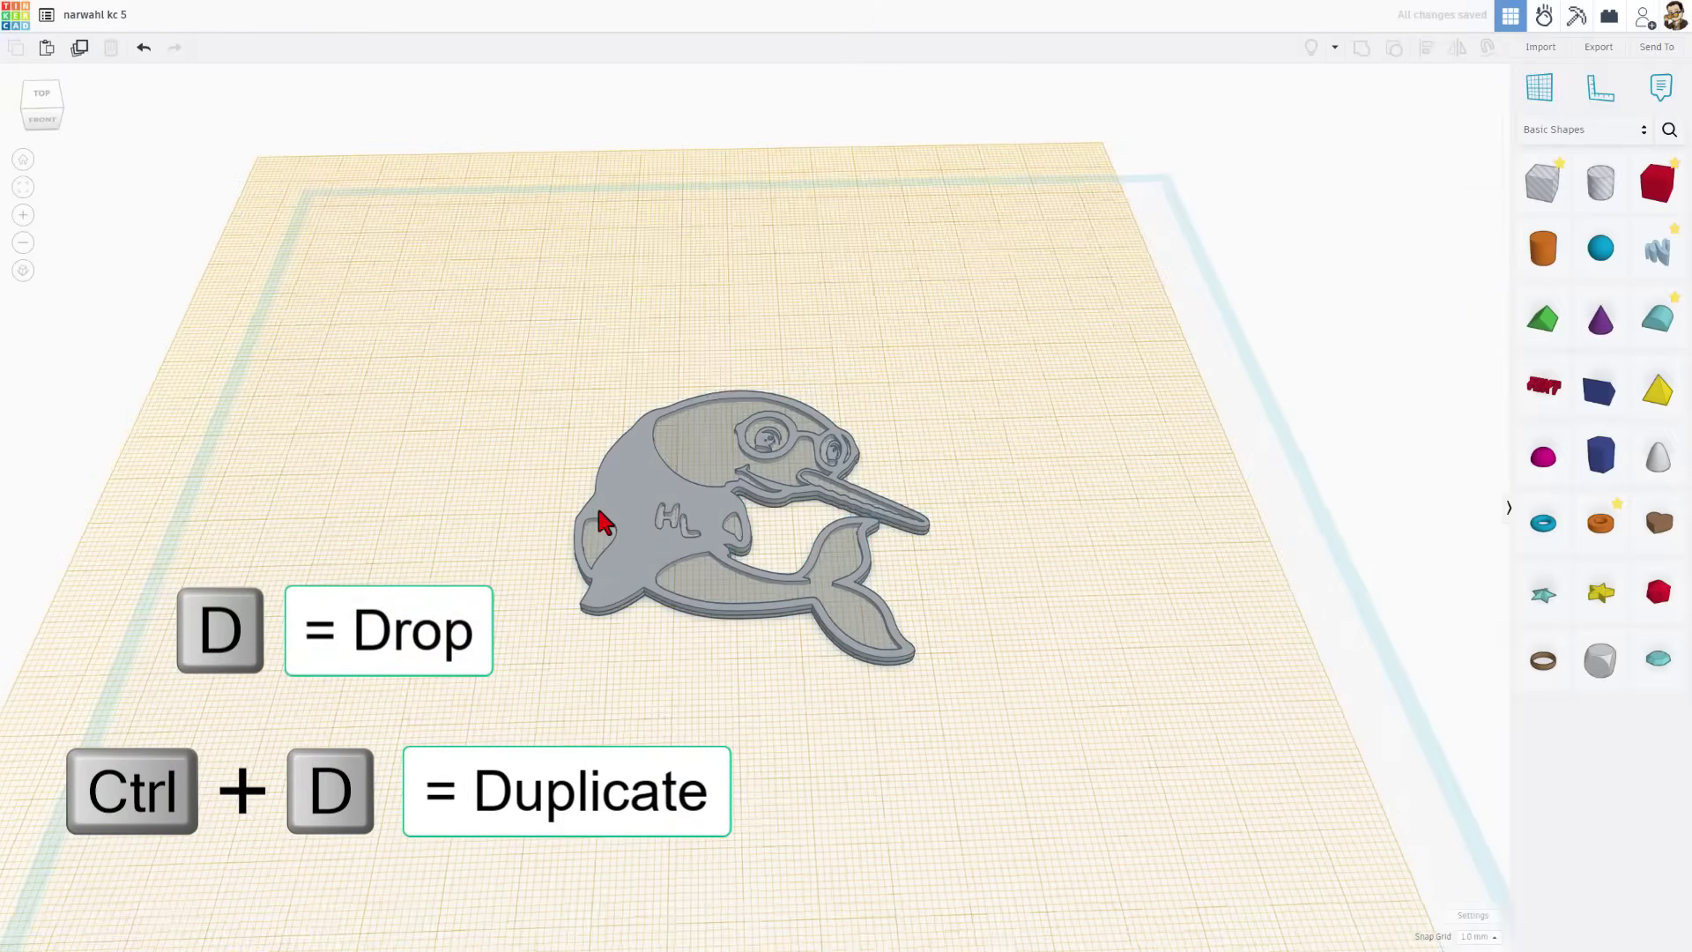
# Step: Colour the detailed narwhal copy dark charcoal
pyautogui.scroll(1, 605, 522)
pyautogui.click(623, 500)
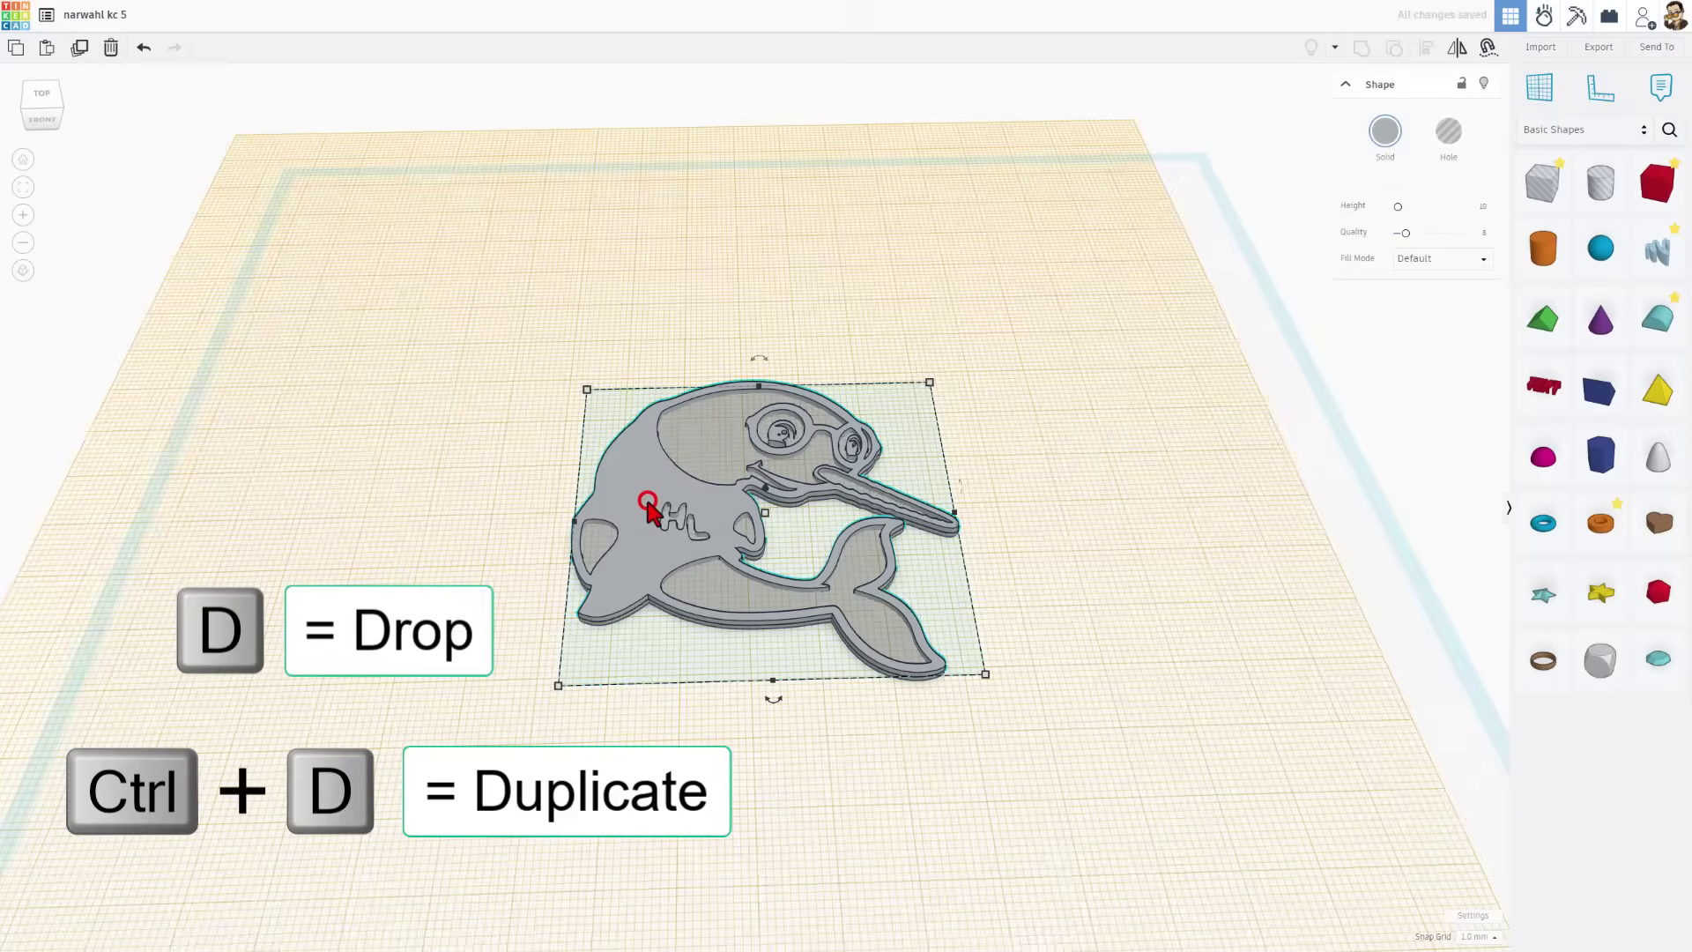
pyautogui.click(1369, 148)
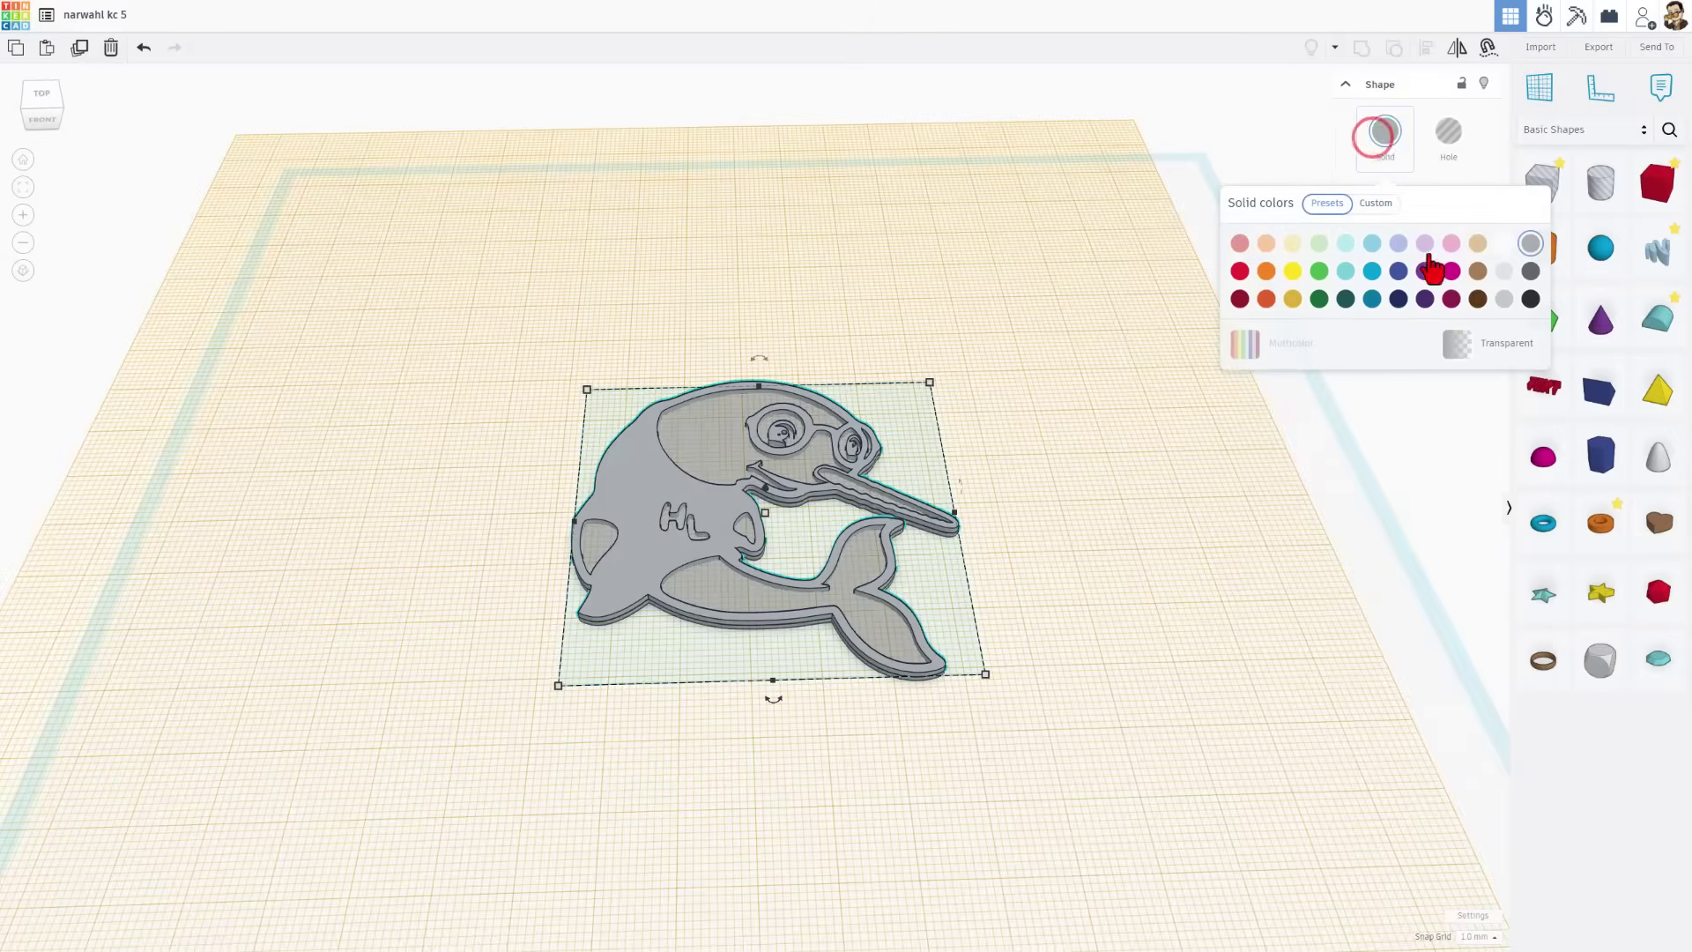
pyautogui.click(1529, 300)
pyautogui.click(1062, 313)
# Step: Check the layered narwhal from above, then reopen the narwhal image in Pixlr Express
pyautogui.moveTo(1062, 313); pyautogui.dragTo(1047, 397, button='right')
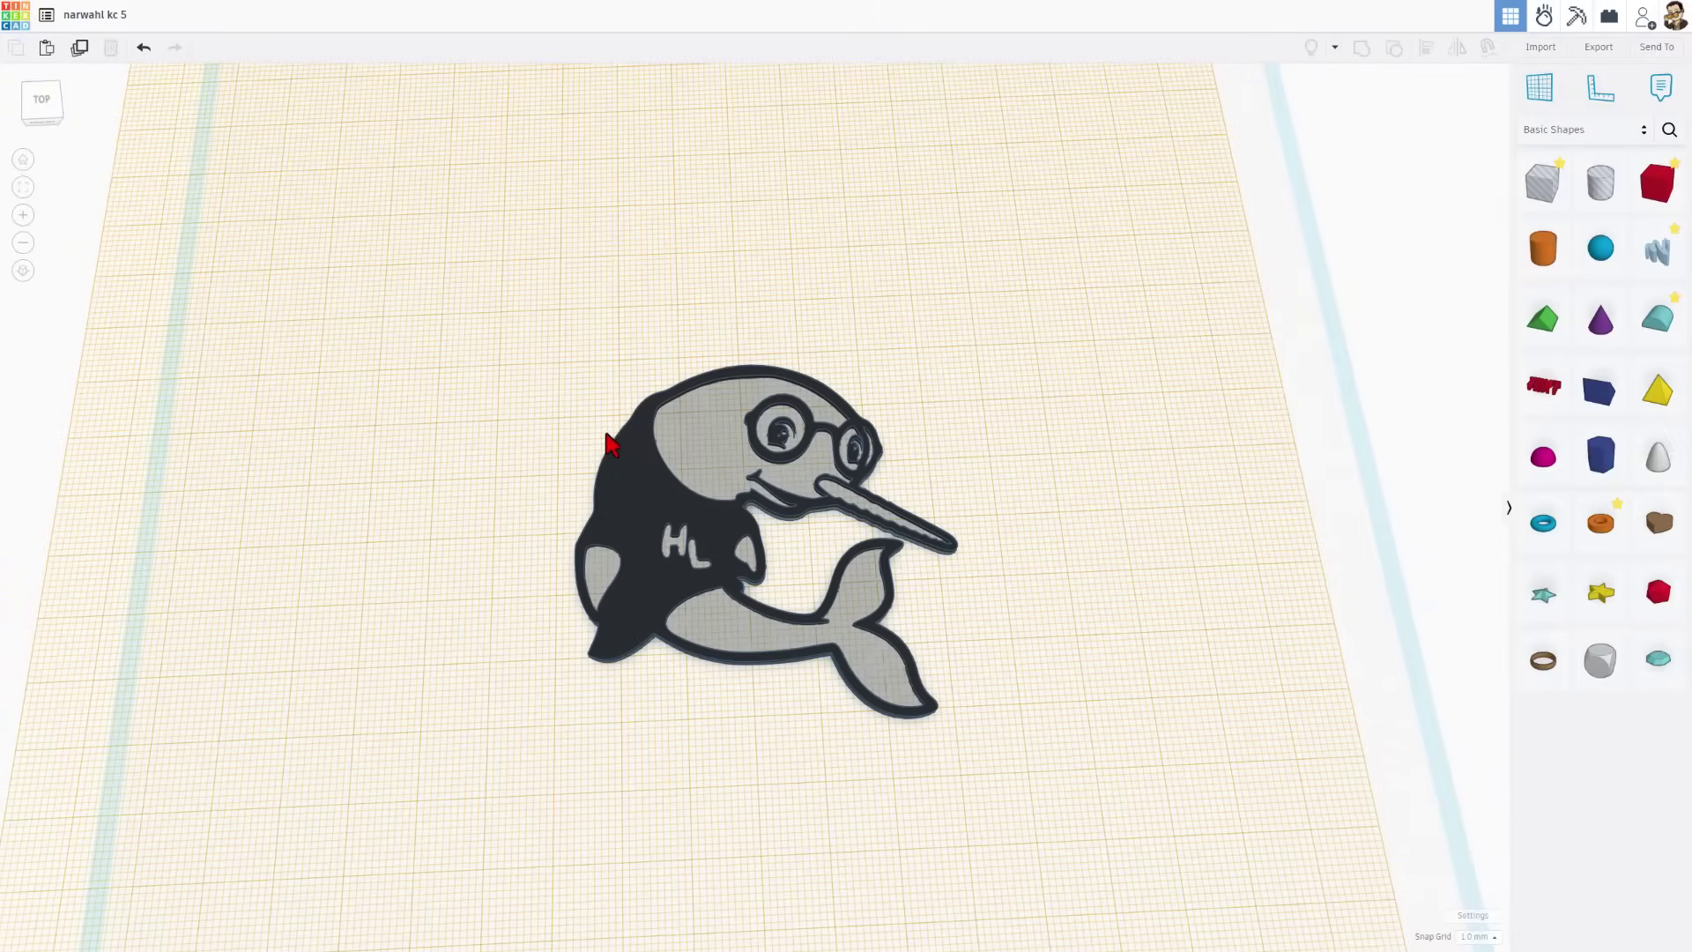
pyautogui.moveTo(941, 546); pyautogui.dragTo(966, 495, button='right')
pyautogui.moveTo(631, 527); pyautogui.dragTo(622, 565, button='right')
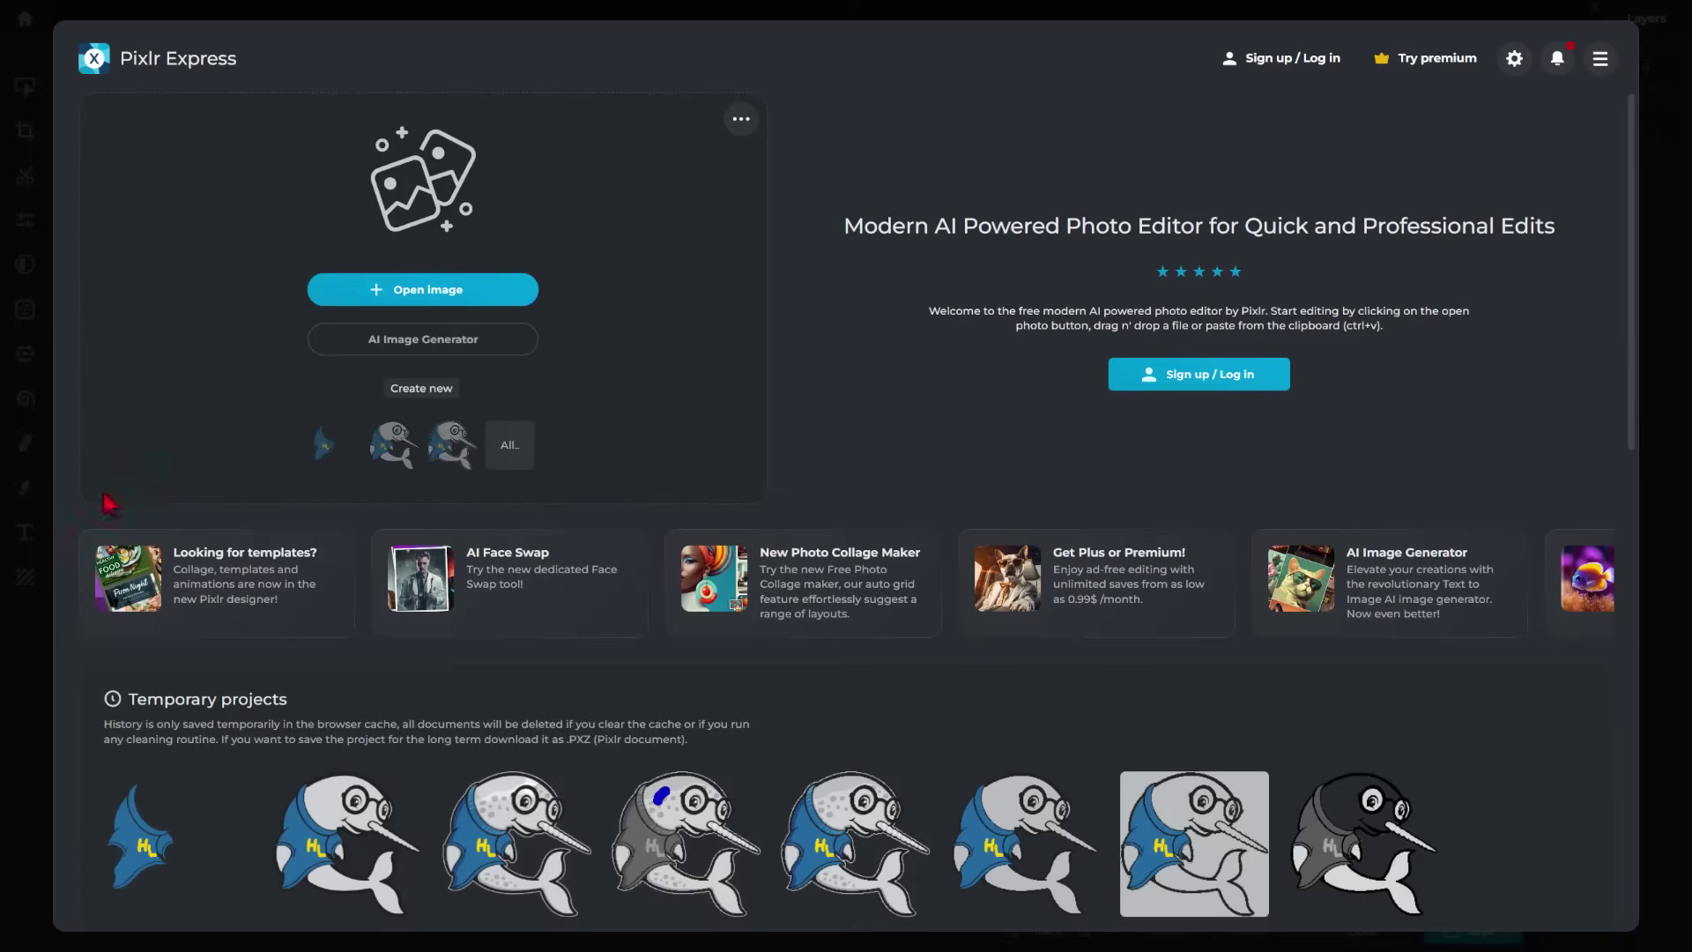
pyautogui.click(313, 850)
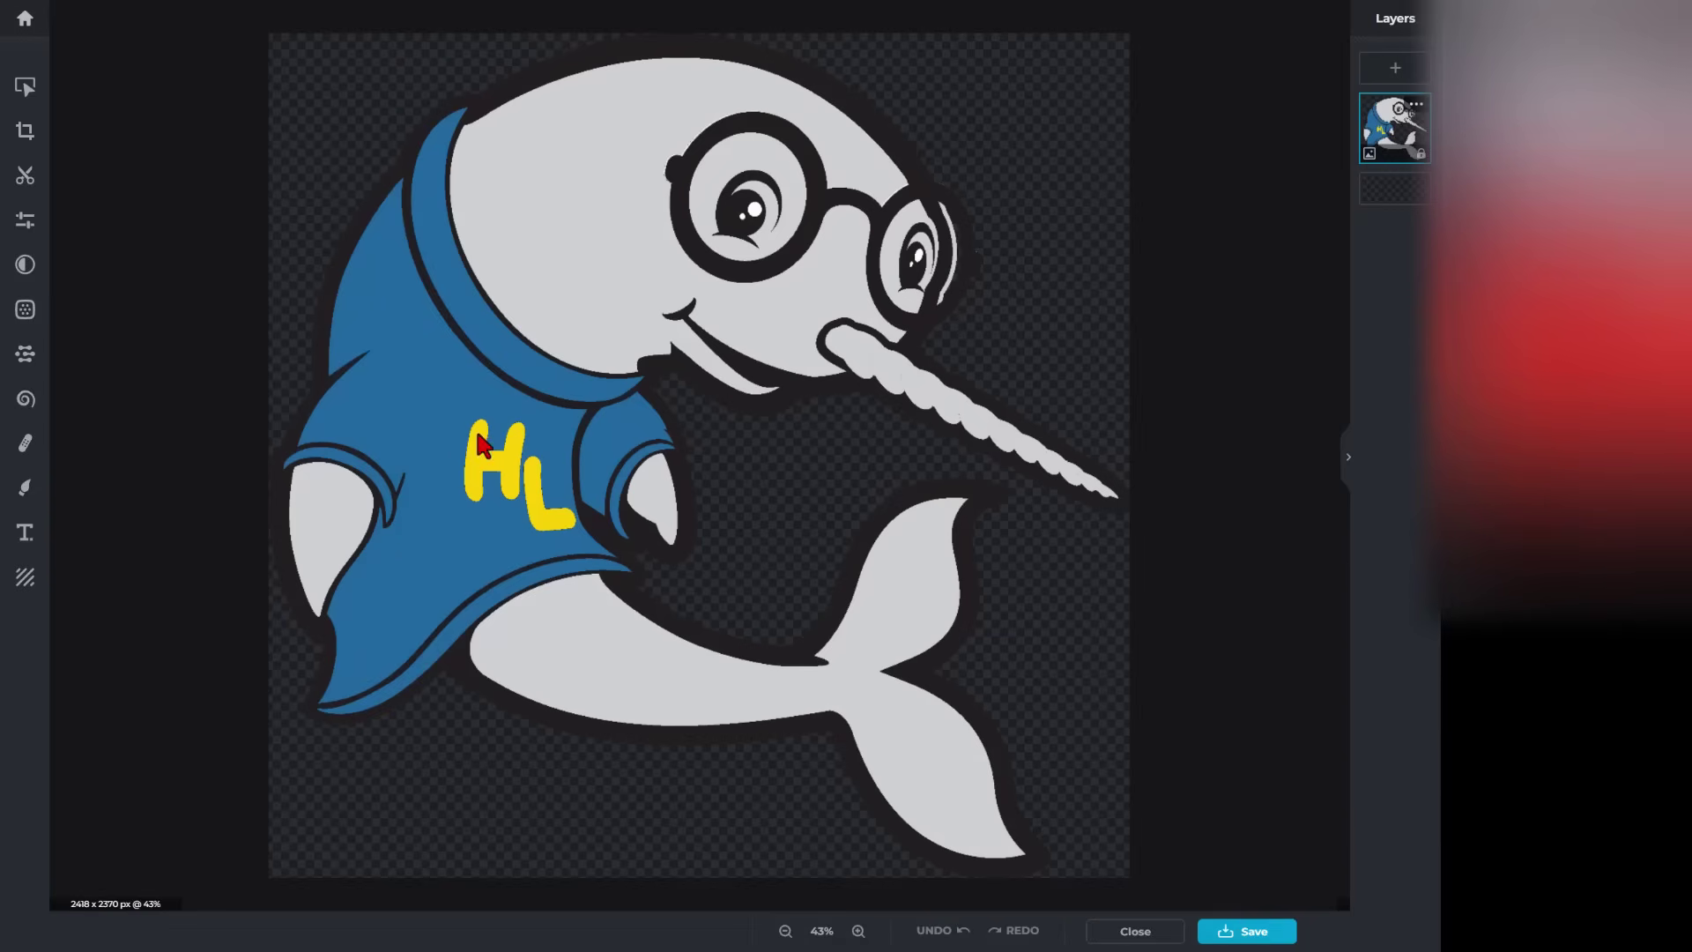
# Step: Duplicate the narwhal image layer, hide the lower original layer, and bring up the Cutout tool
pyautogui.click(1415, 105)
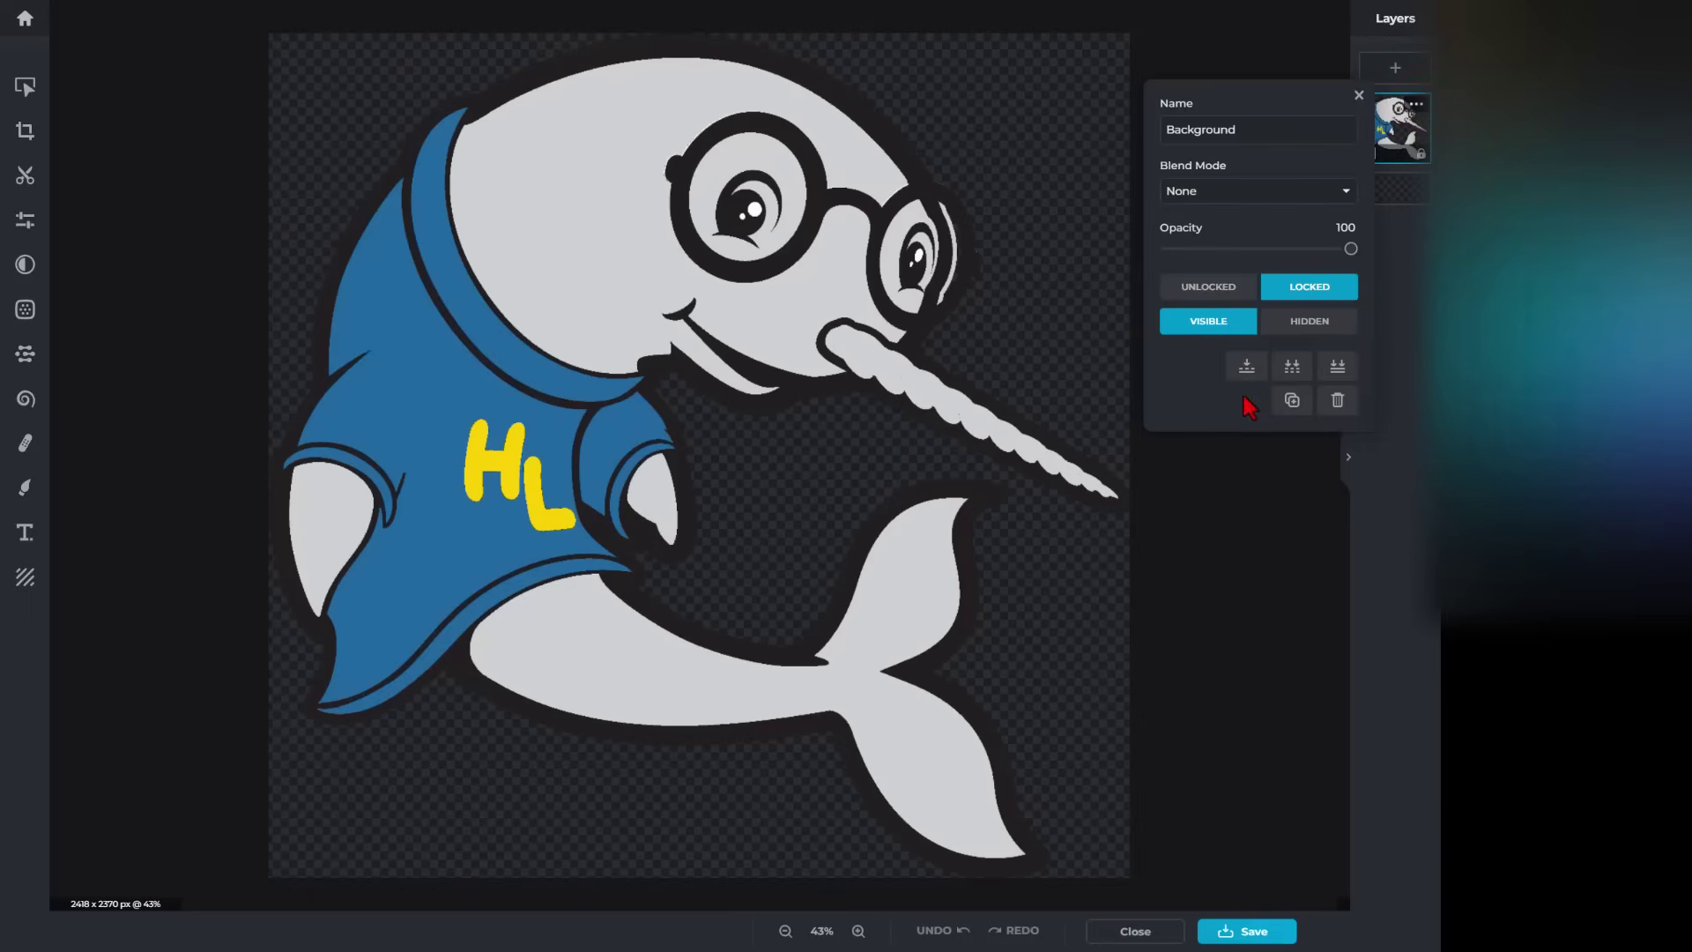
pyautogui.click(1290, 402)
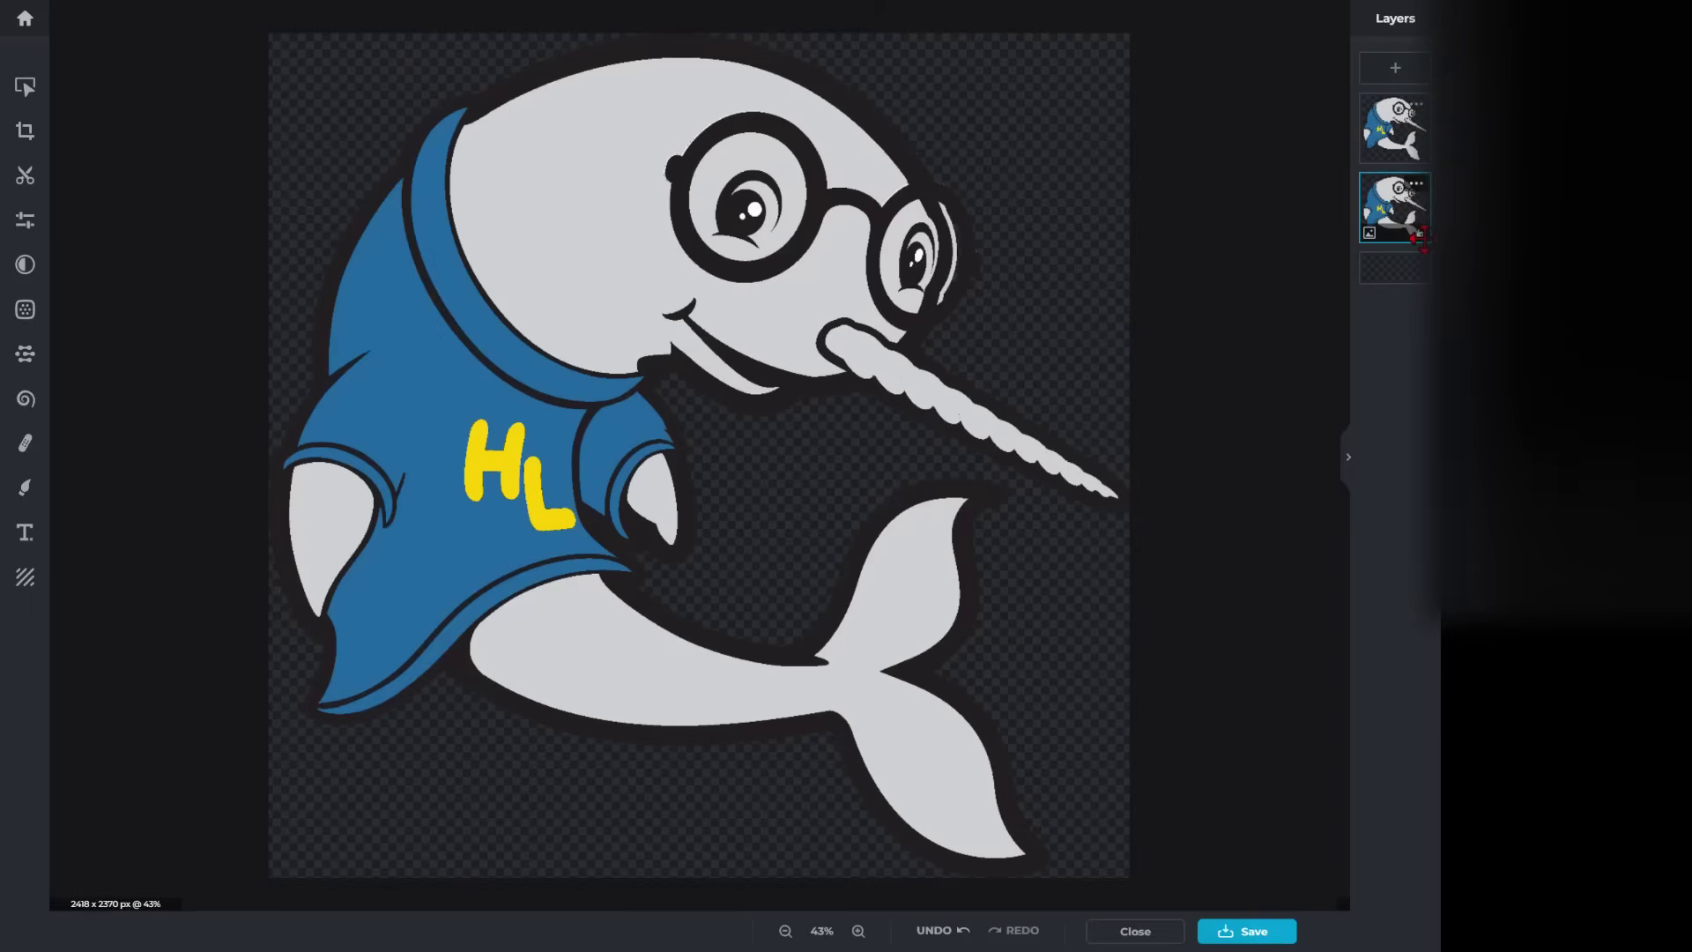
pyautogui.click(1416, 185)
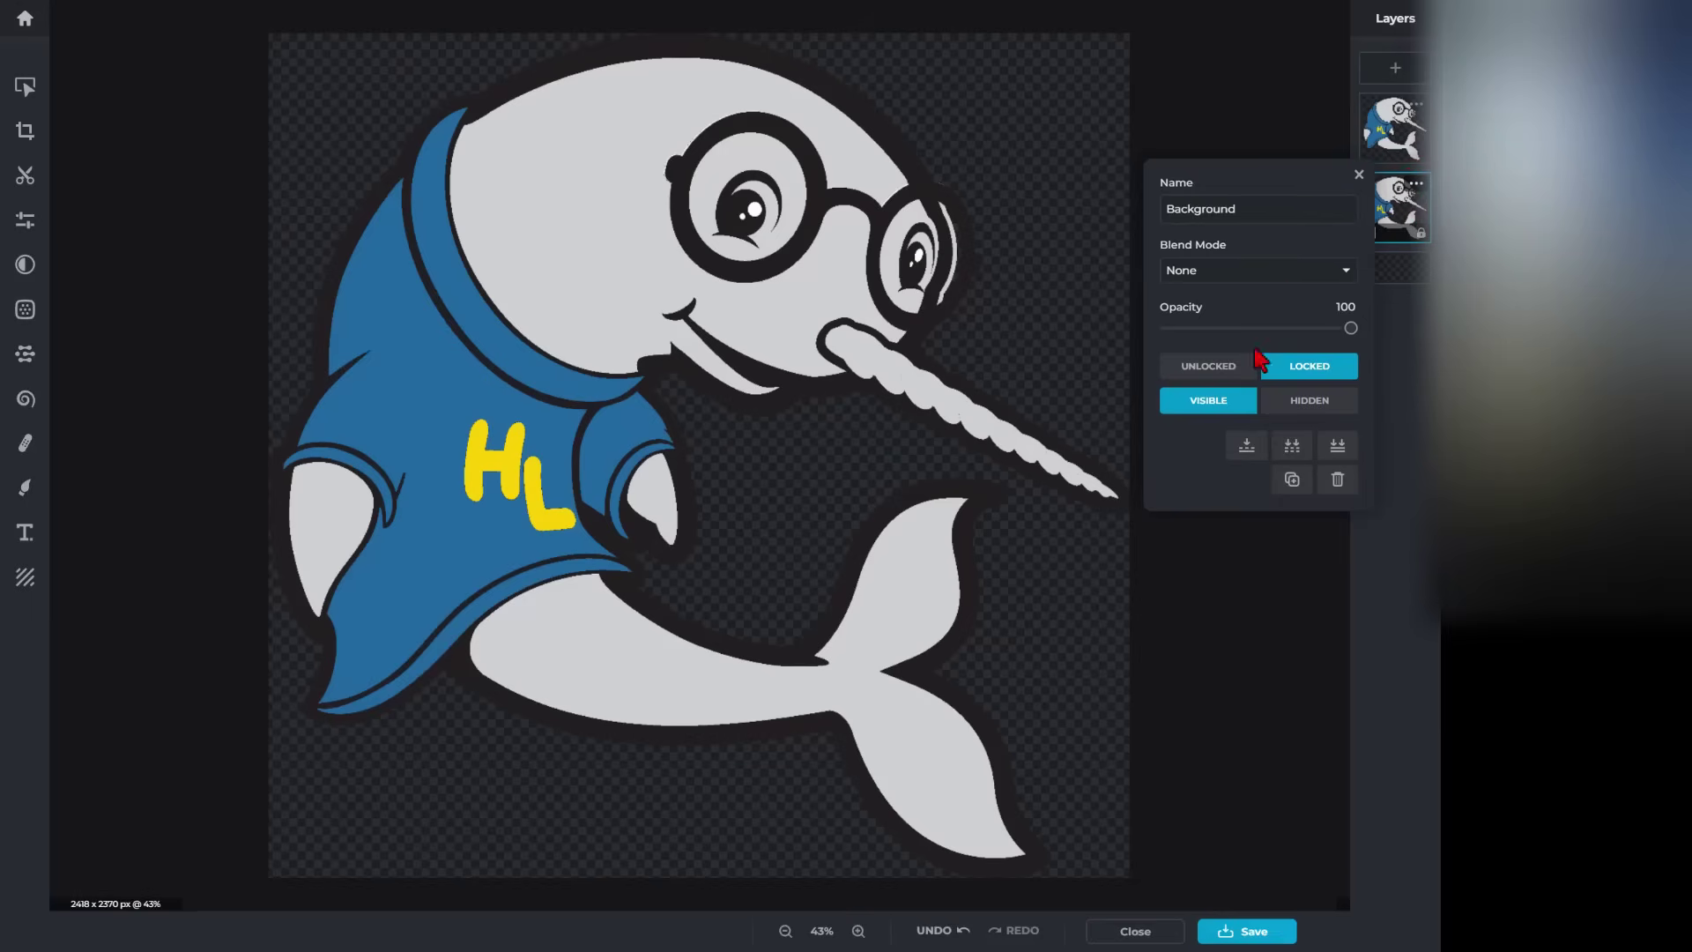
pyautogui.click(1284, 402)
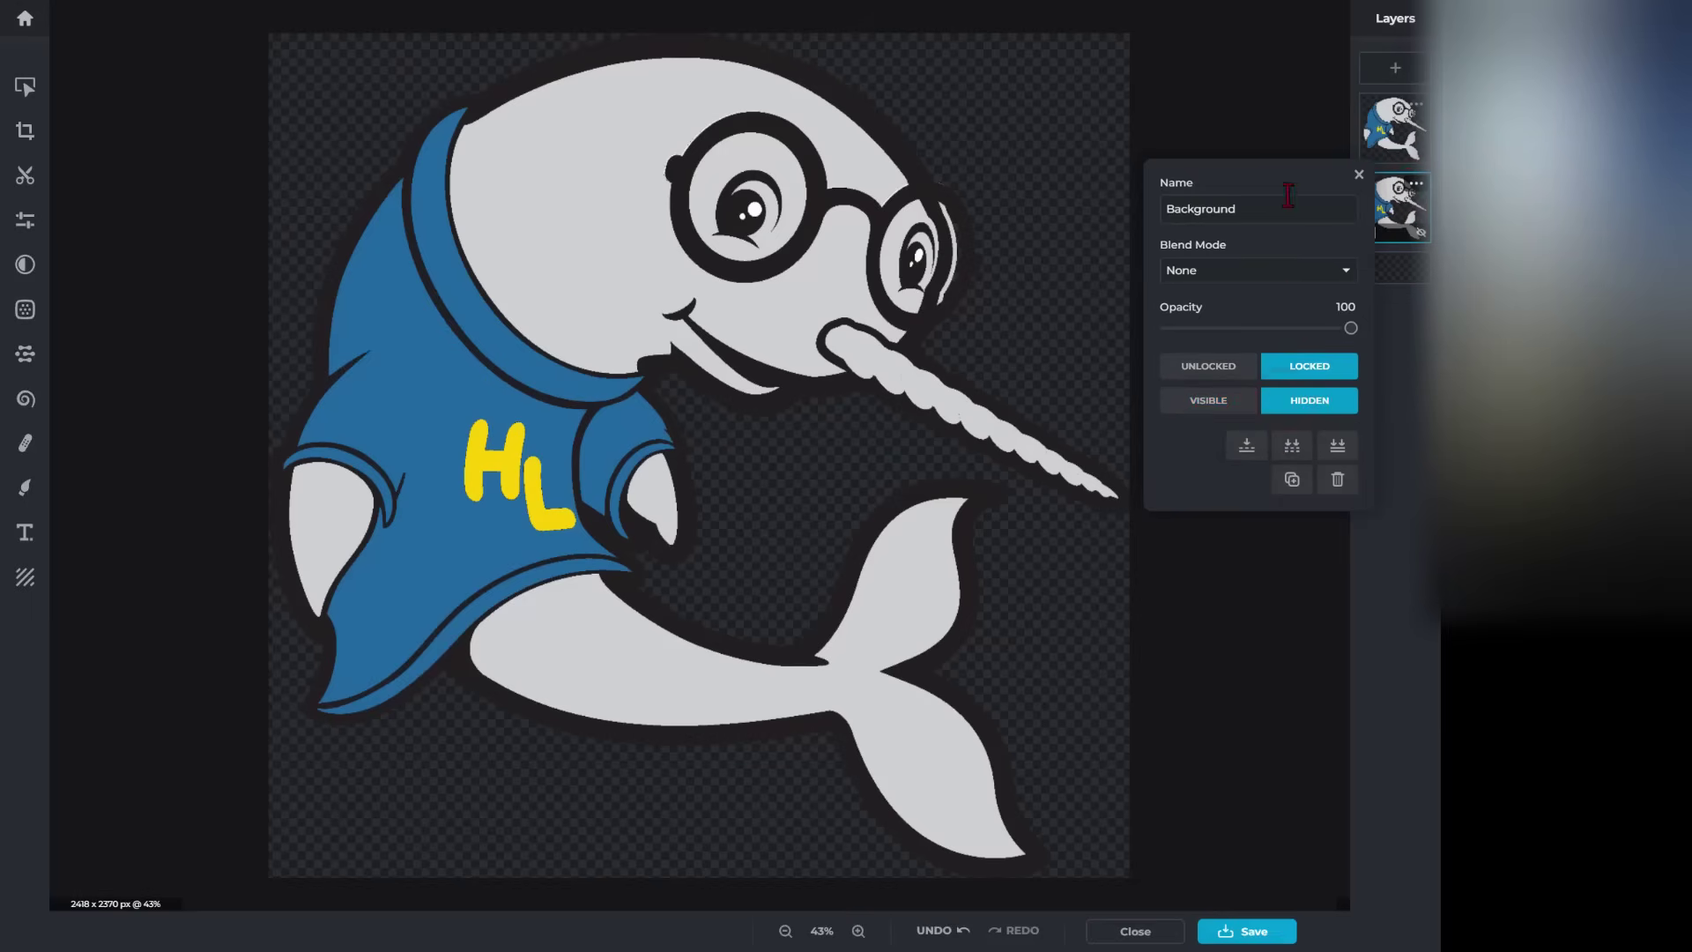
pyautogui.click(1359, 176)
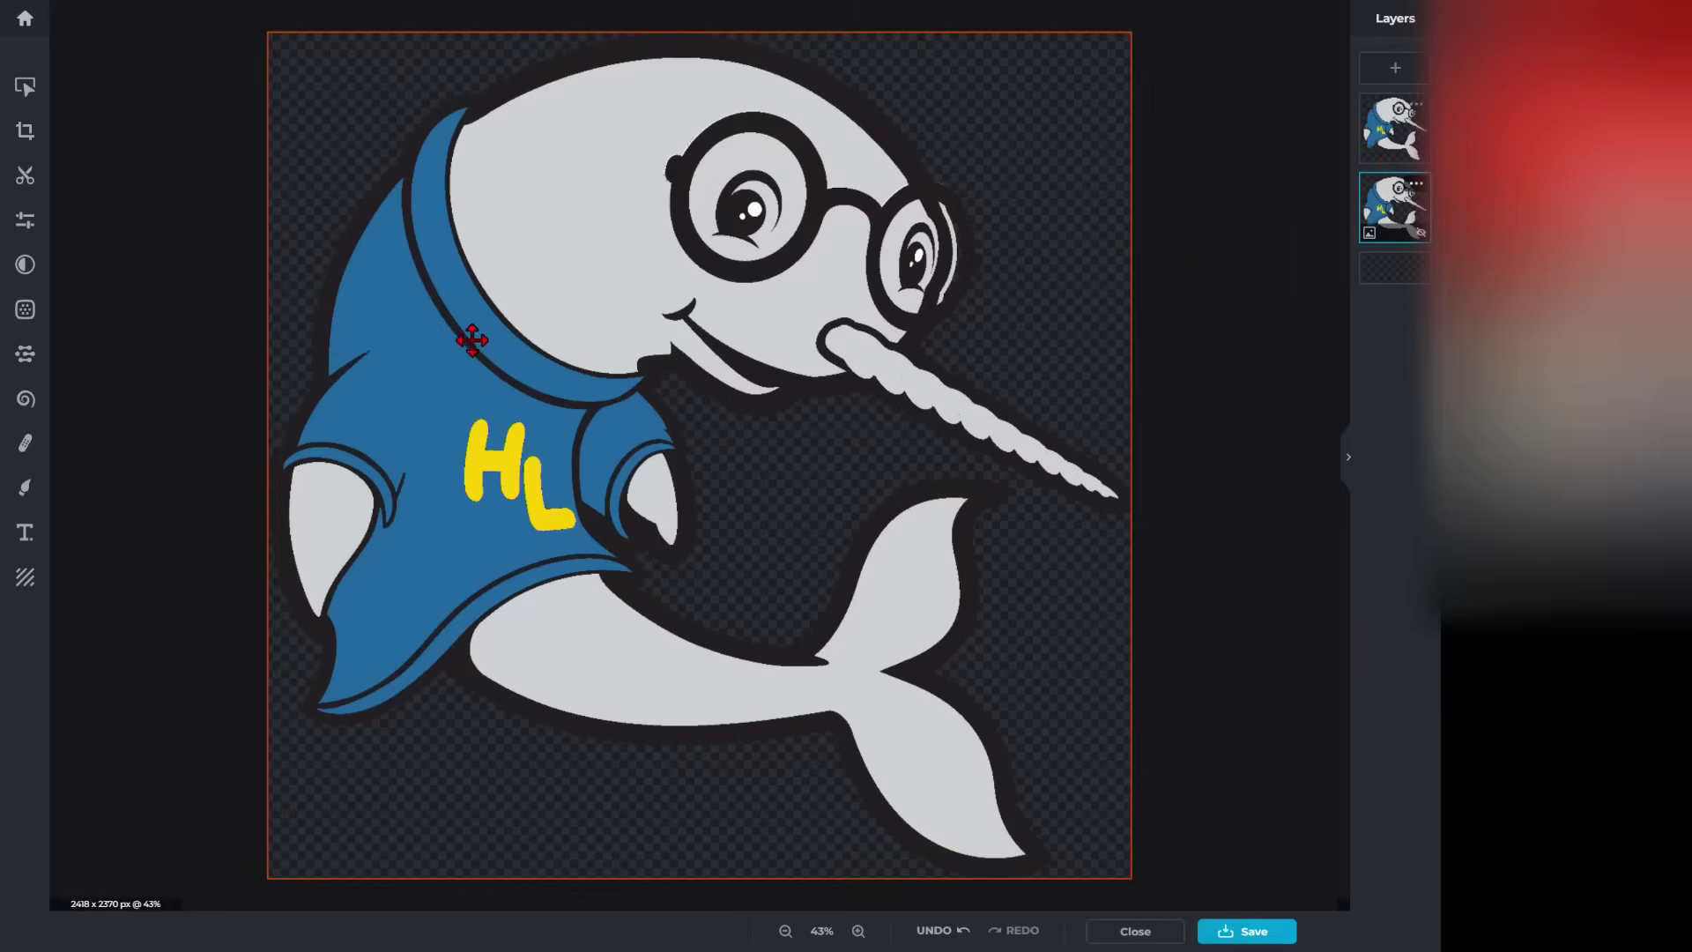
pyautogui.click(25, 180)
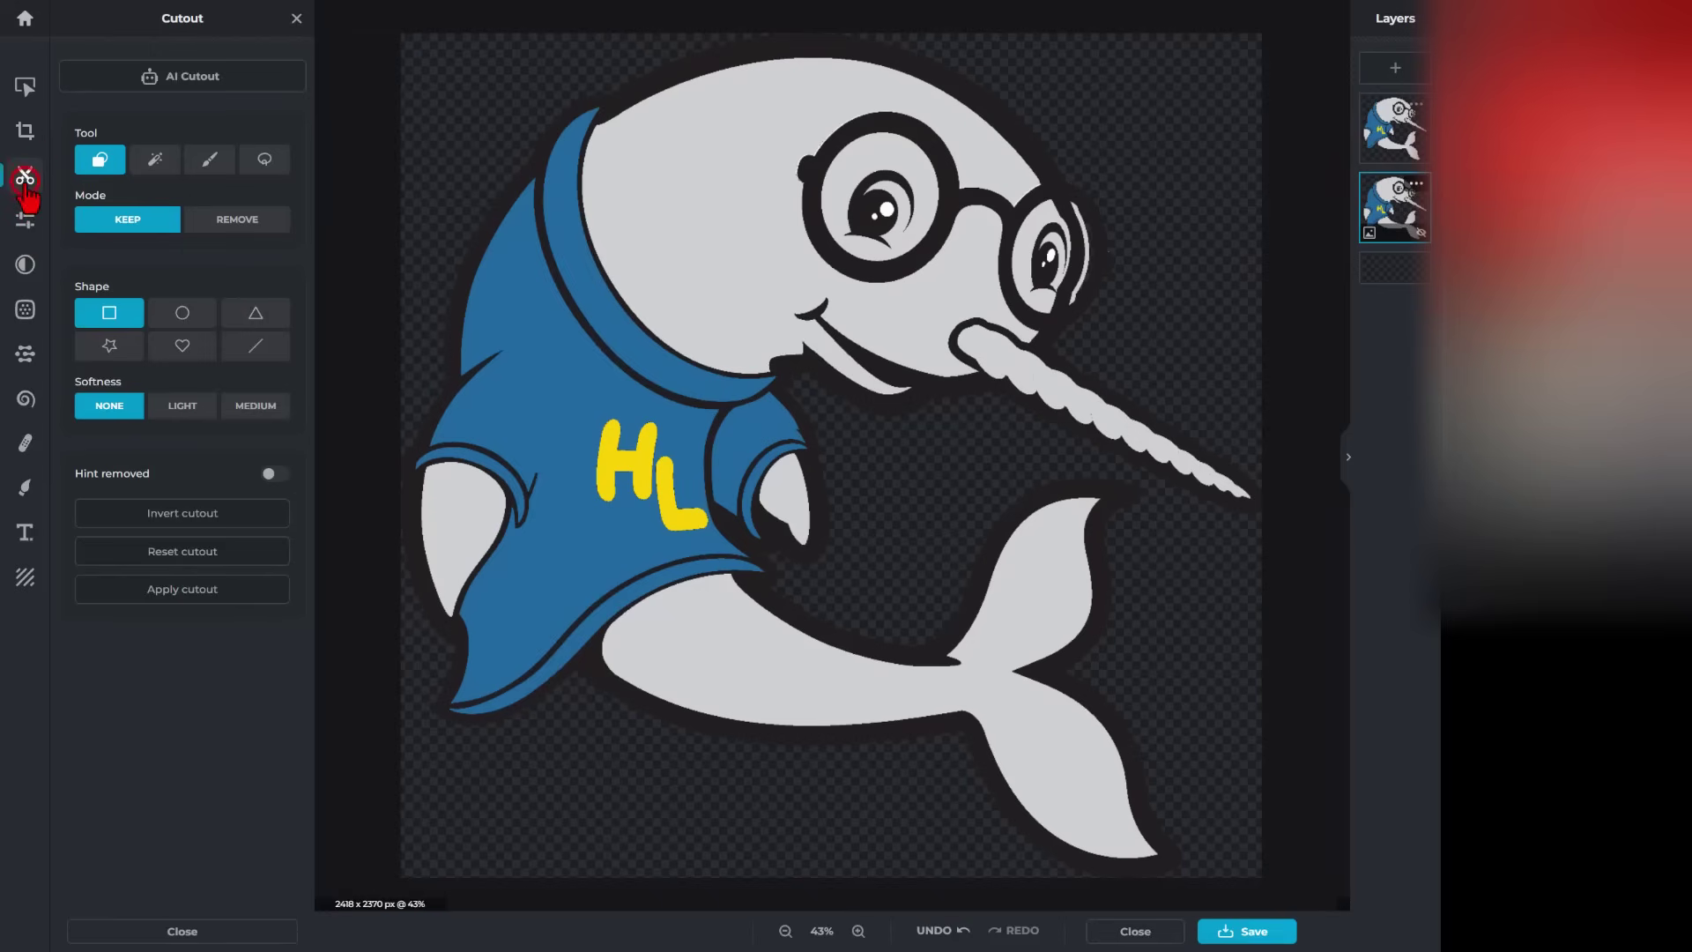
# Step: On the top copy, remove the dark outline, grey and white body, and yellow HL letters with Cutout
pyautogui.click(1402, 148)
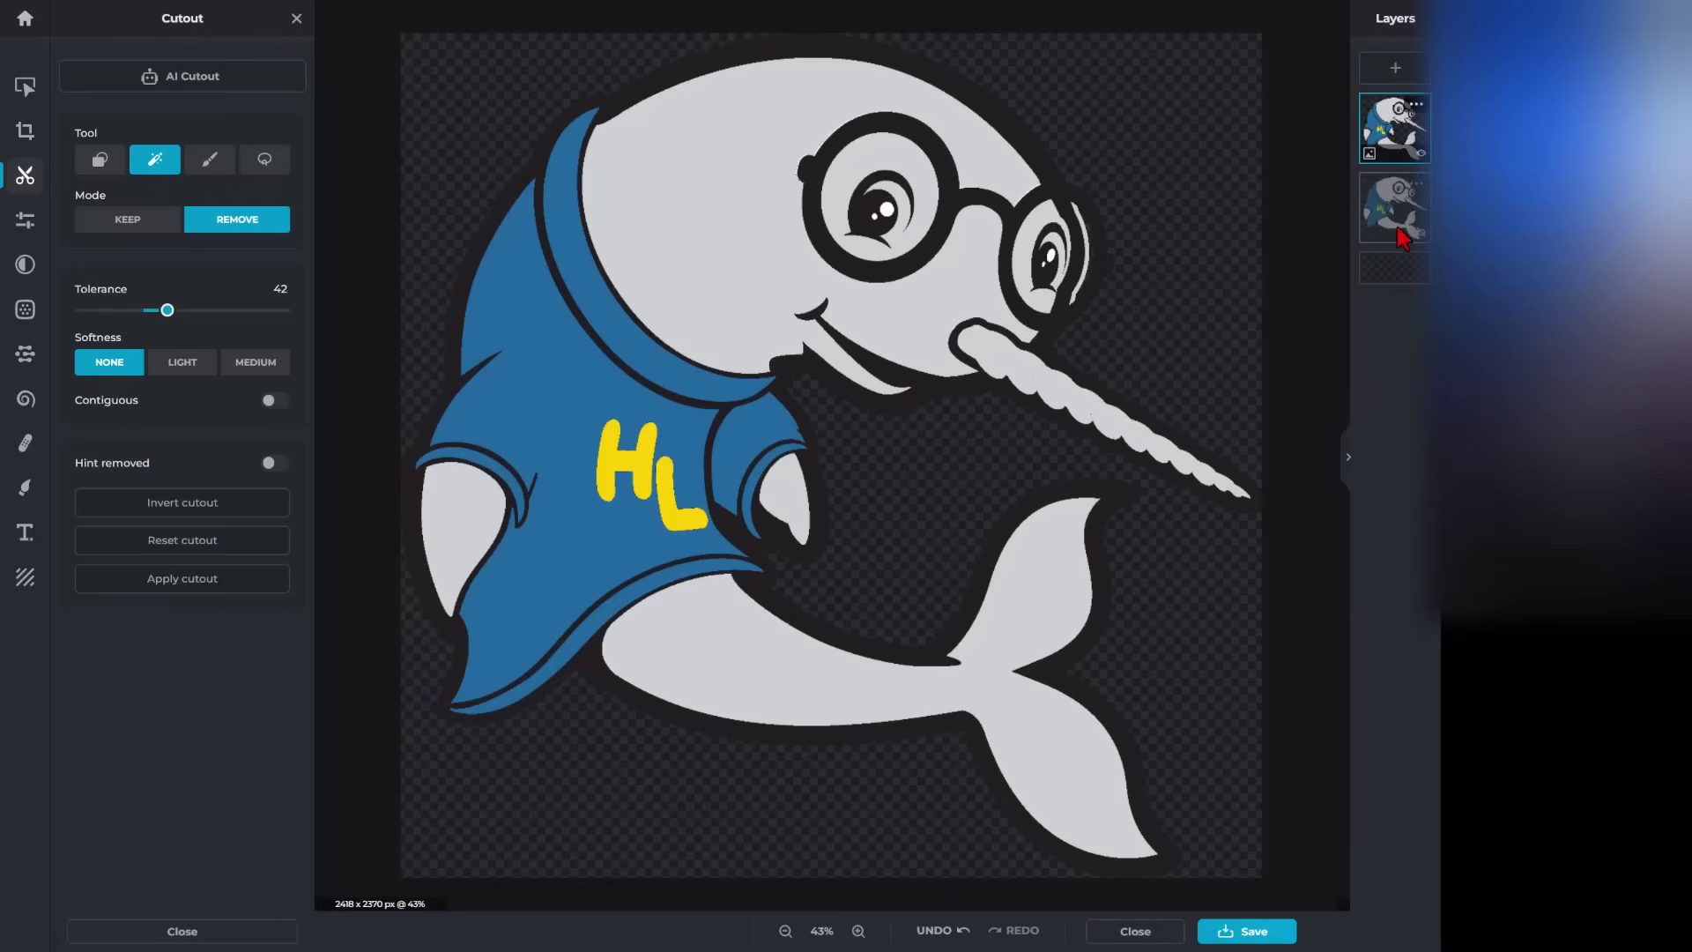
pyautogui.click(818, 44)
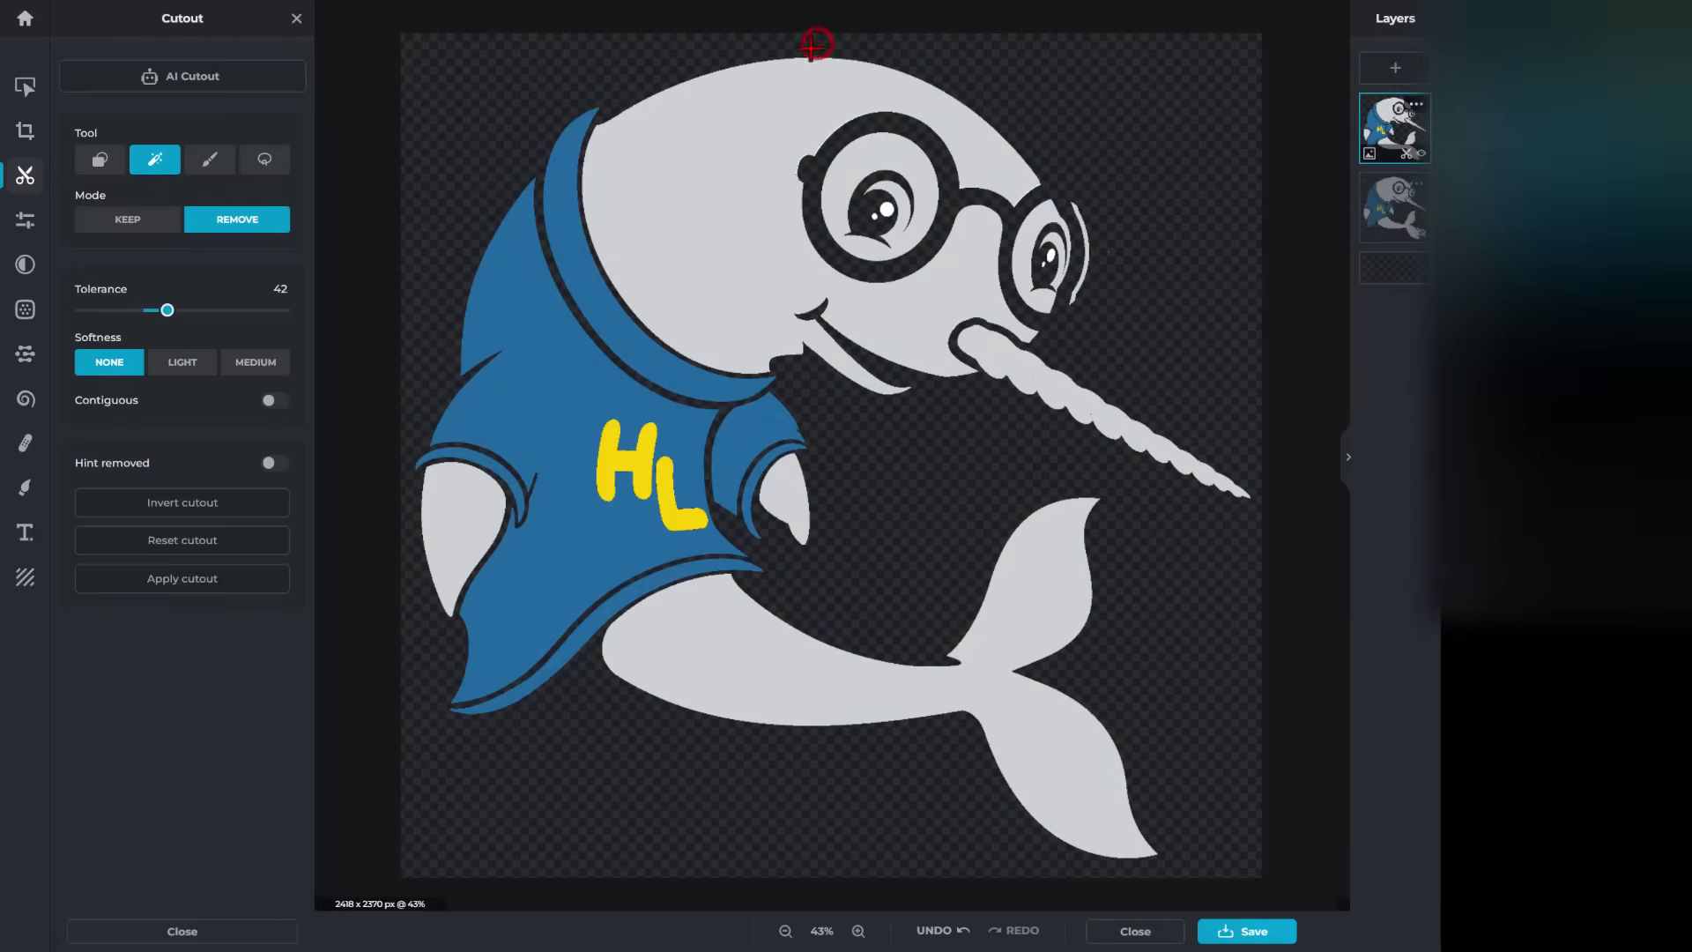
pyautogui.click(743, 148)
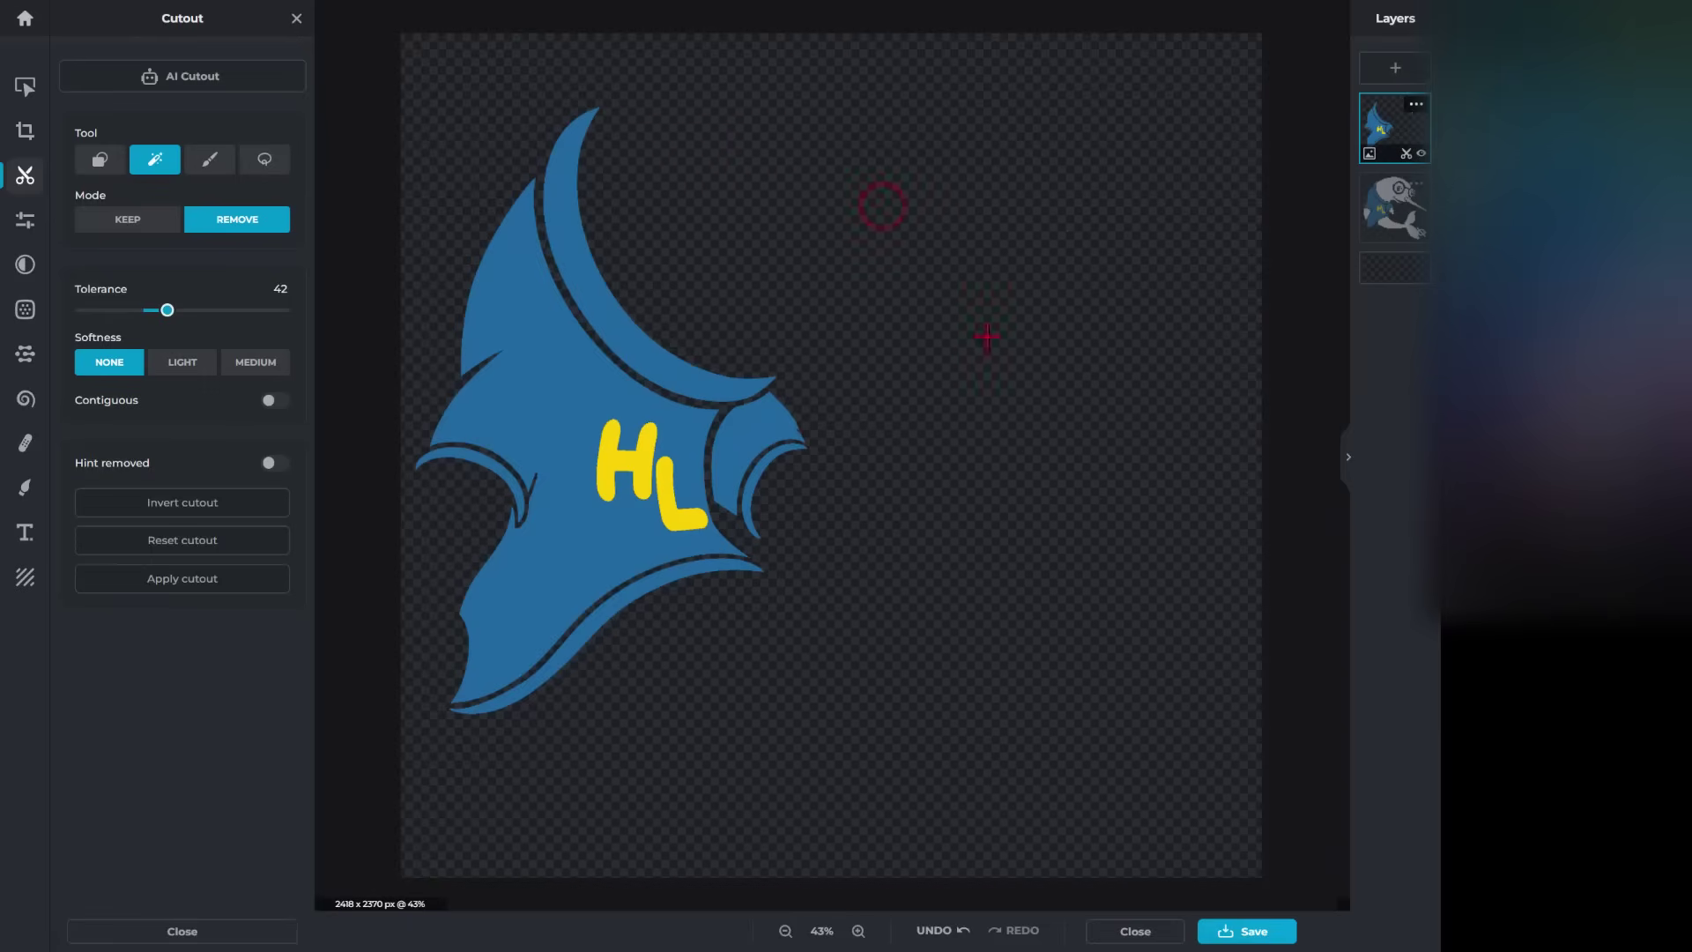
pyautogui.click(608, 461)
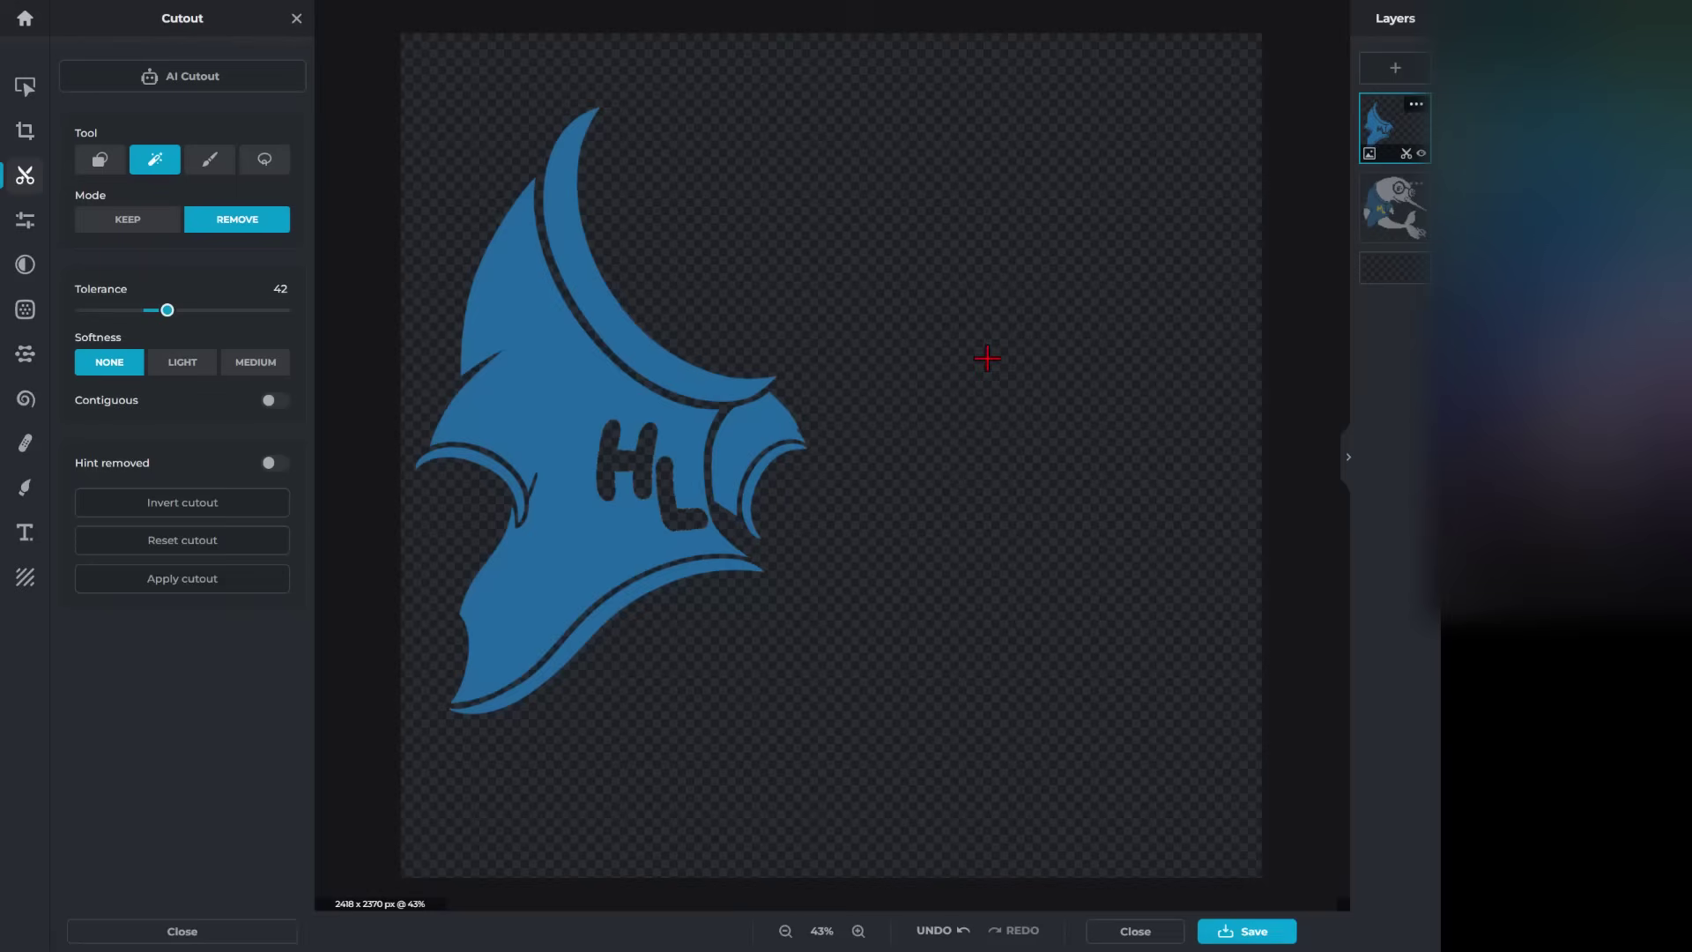
pyautogui.click(177, 936)
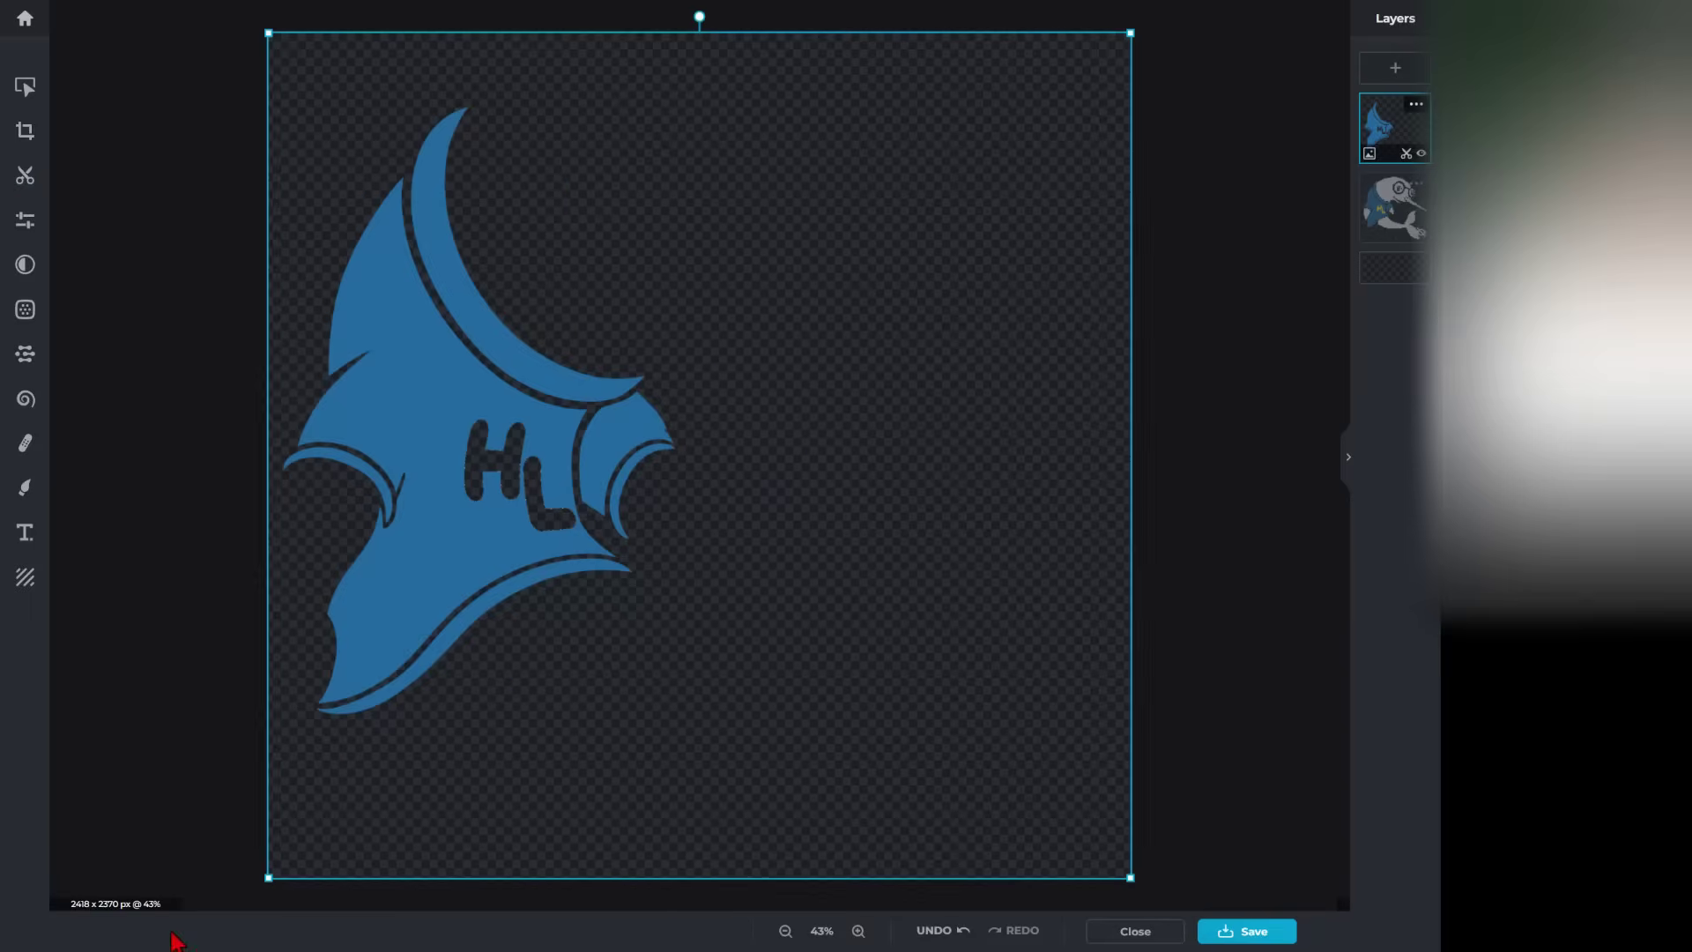
# Step: Save the shirt-only cutout as a transparent PNG named 'hlnw5 shirt' in Downloads
pyautogui.click(1256, 925)
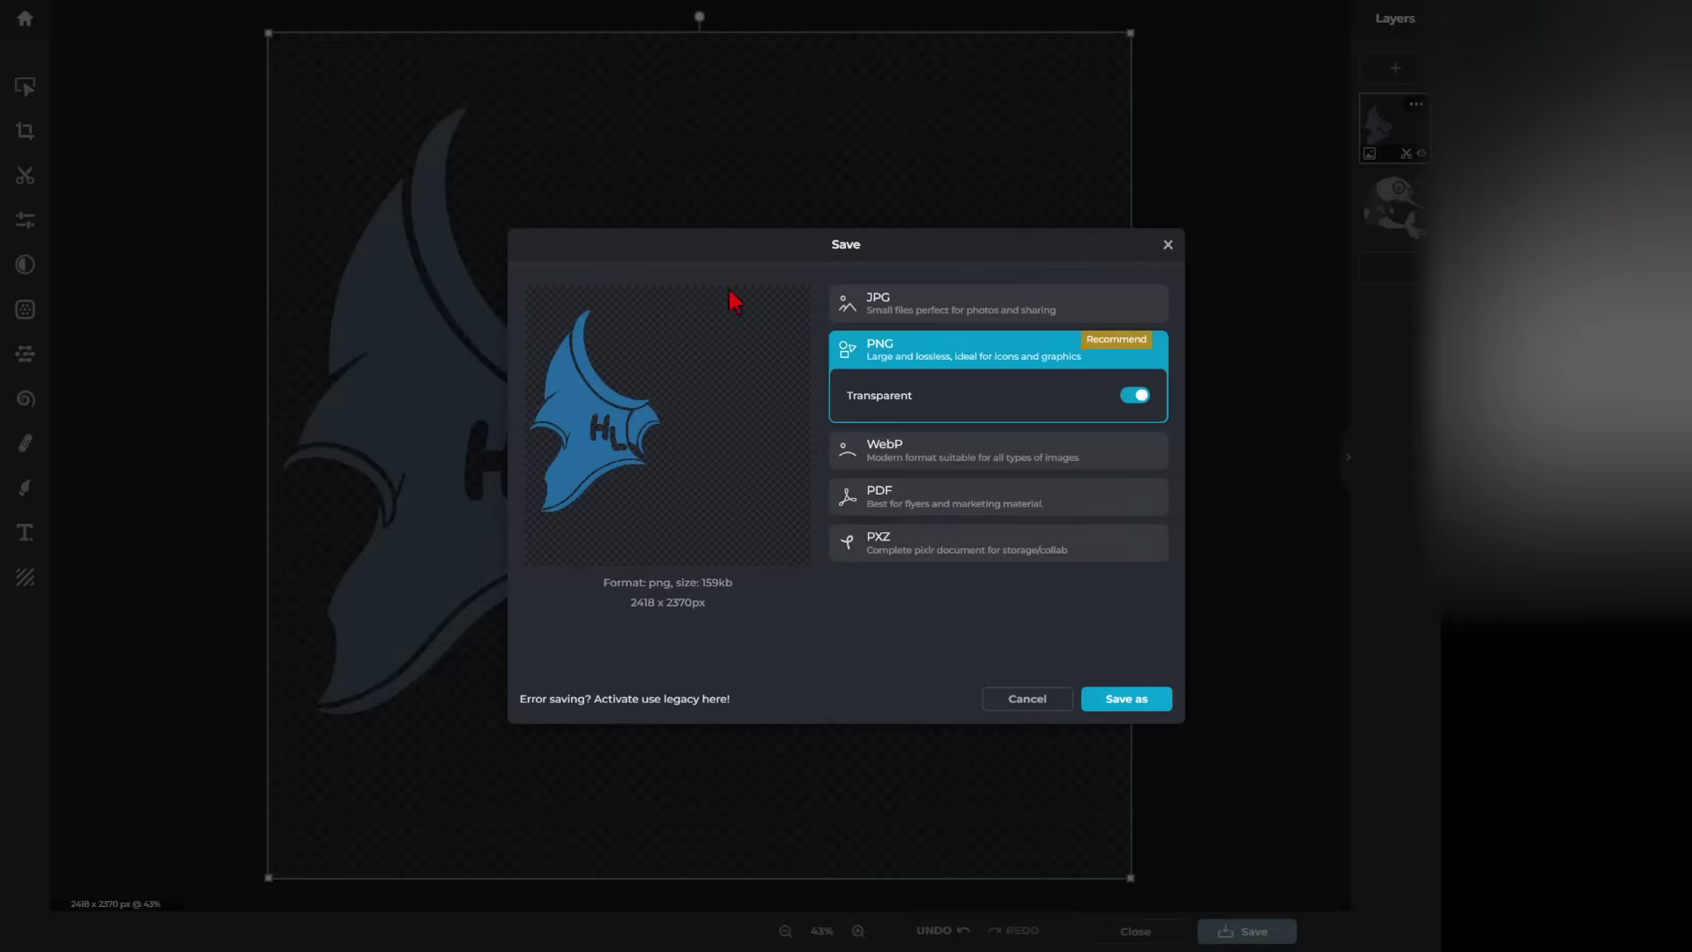
pyautogui.click(1120, 700)
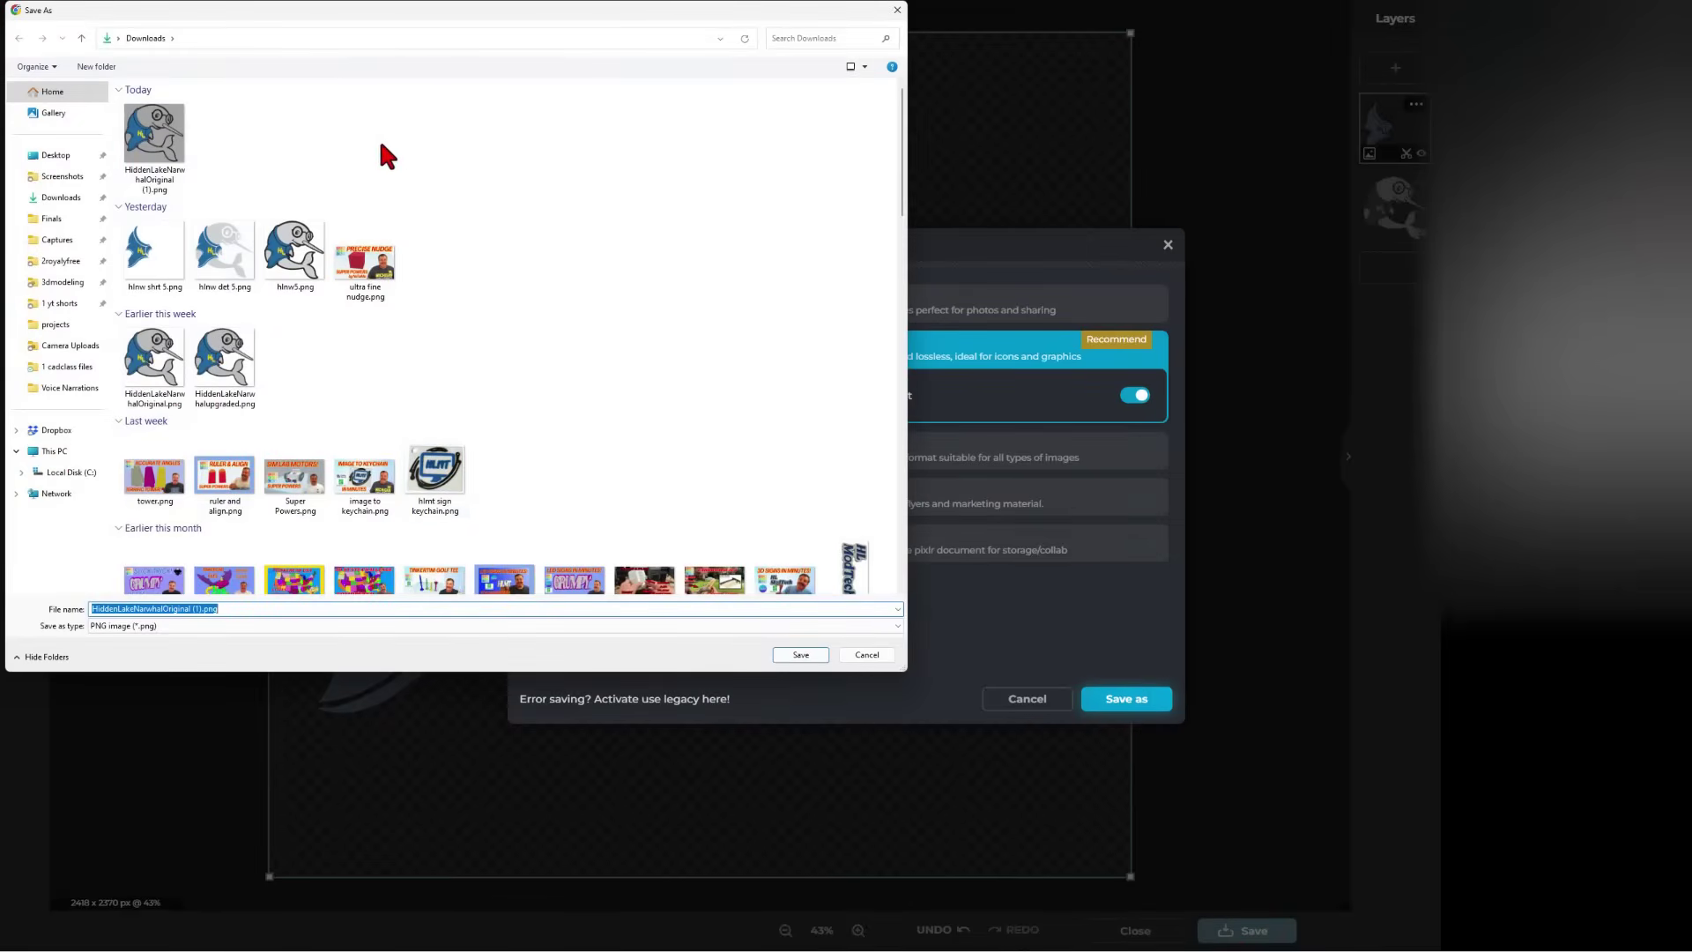
pyautogui.write('hlnw5 shirt')
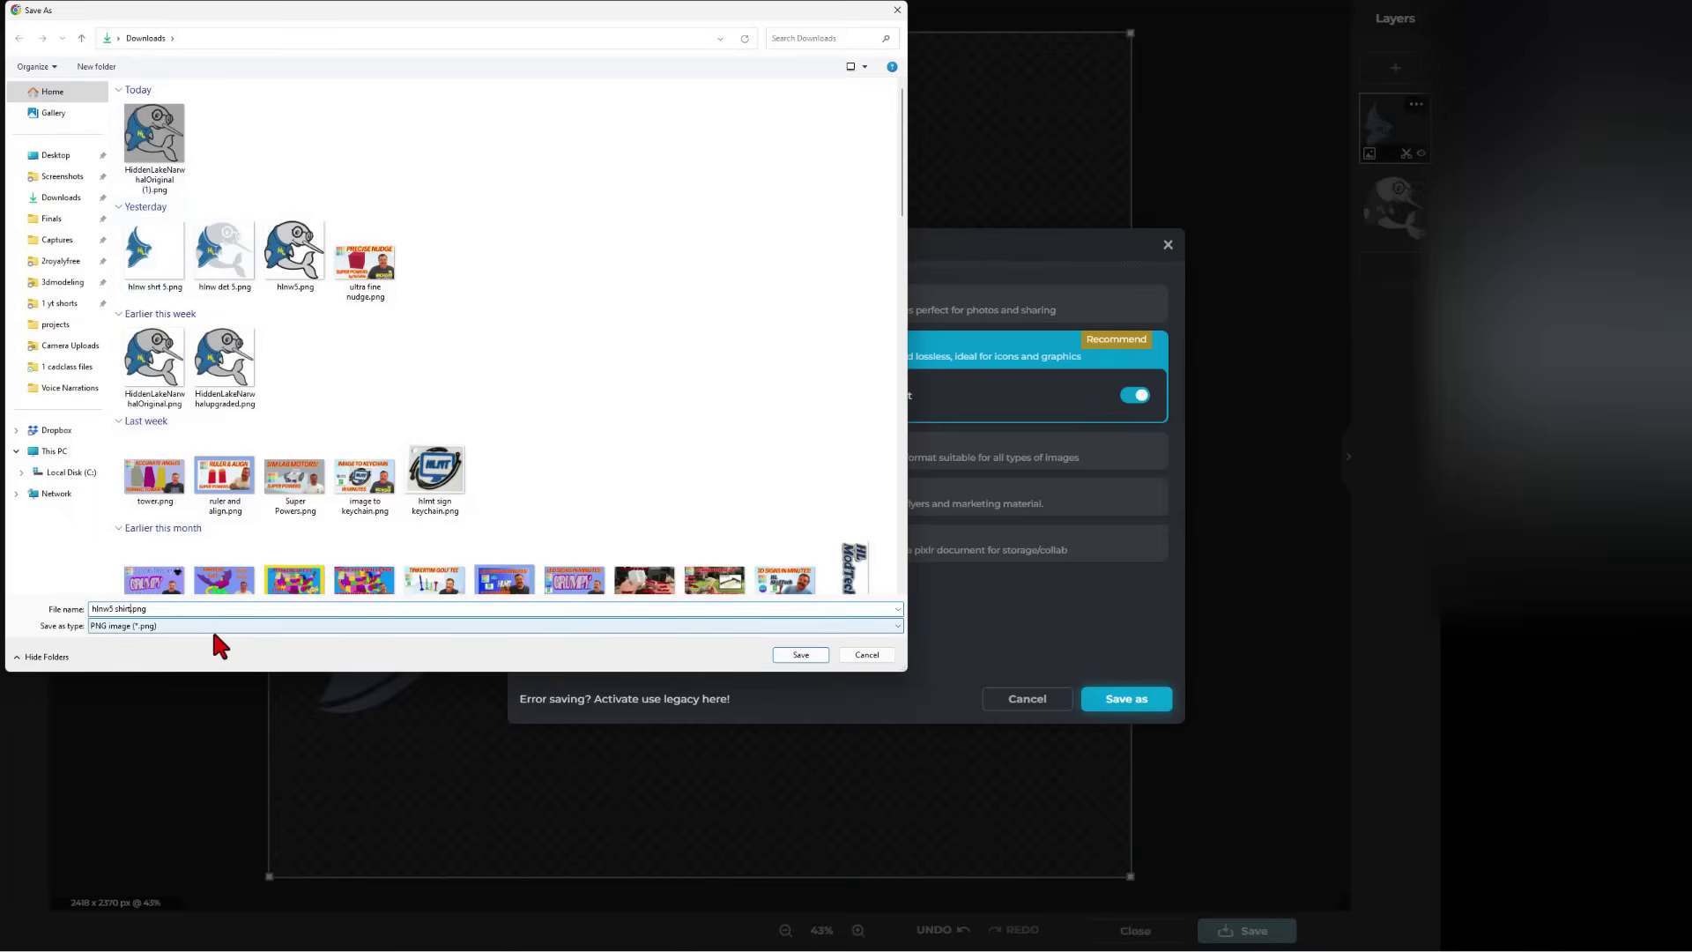
pyautogui.press('Return')
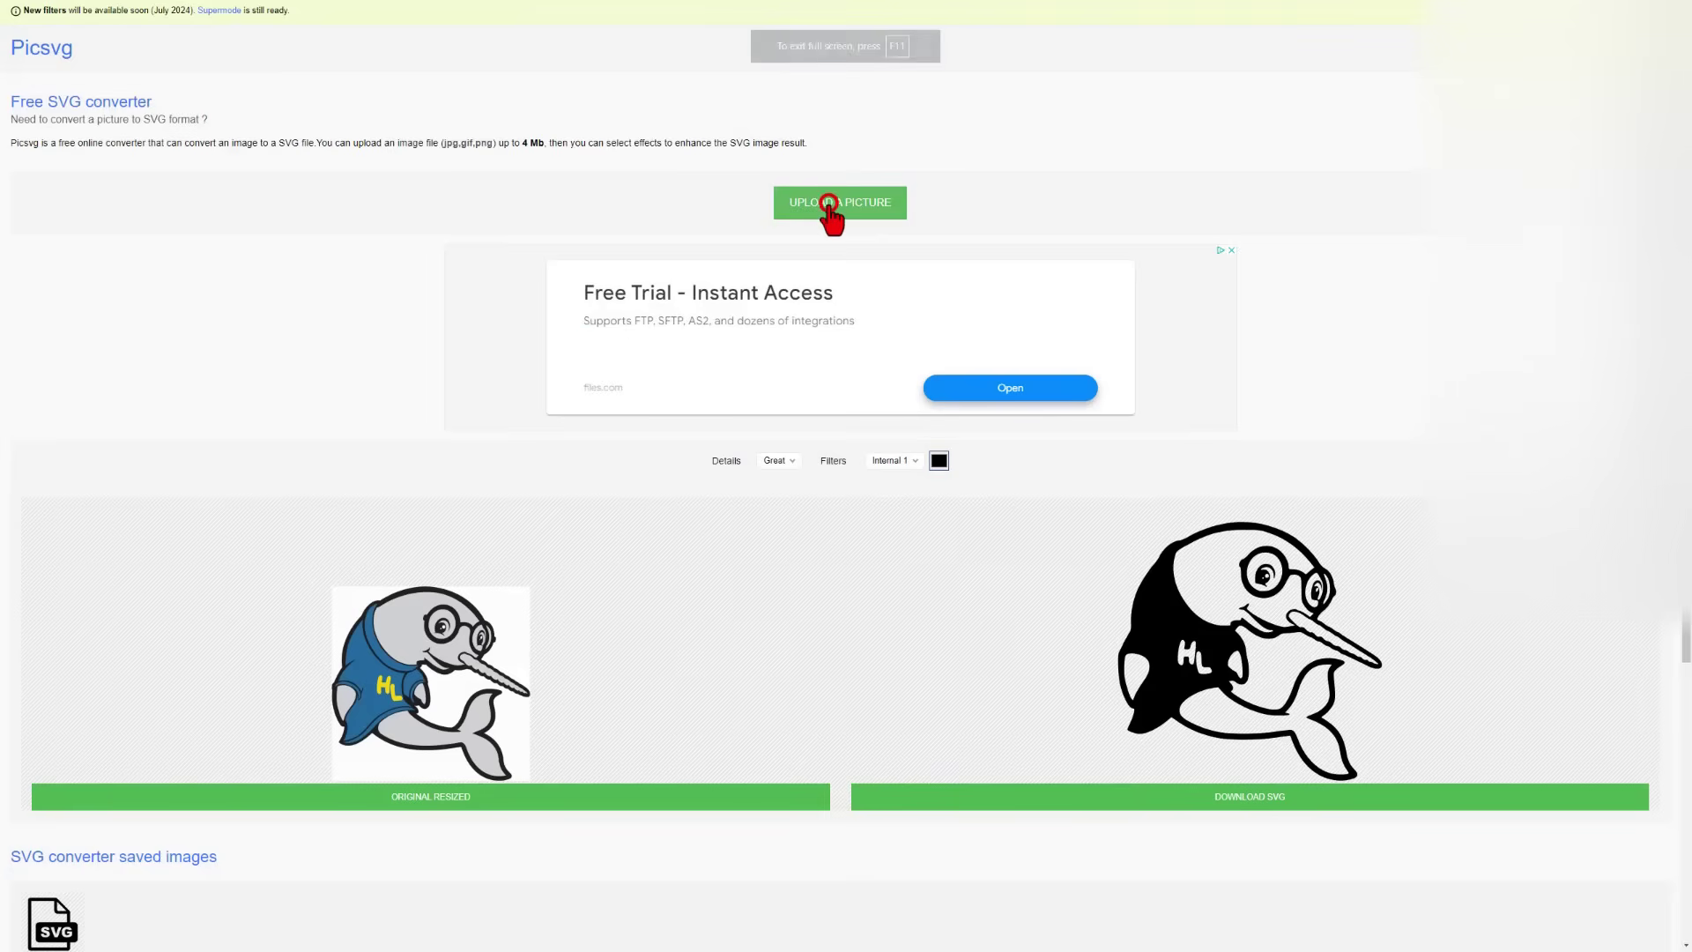
# Step: Upload hlnw5 shirt.png to Picsvg and apply the Internal 1 filter
pyautogui.click(829, 210)
pyautogui.doubleClick(205, 146)
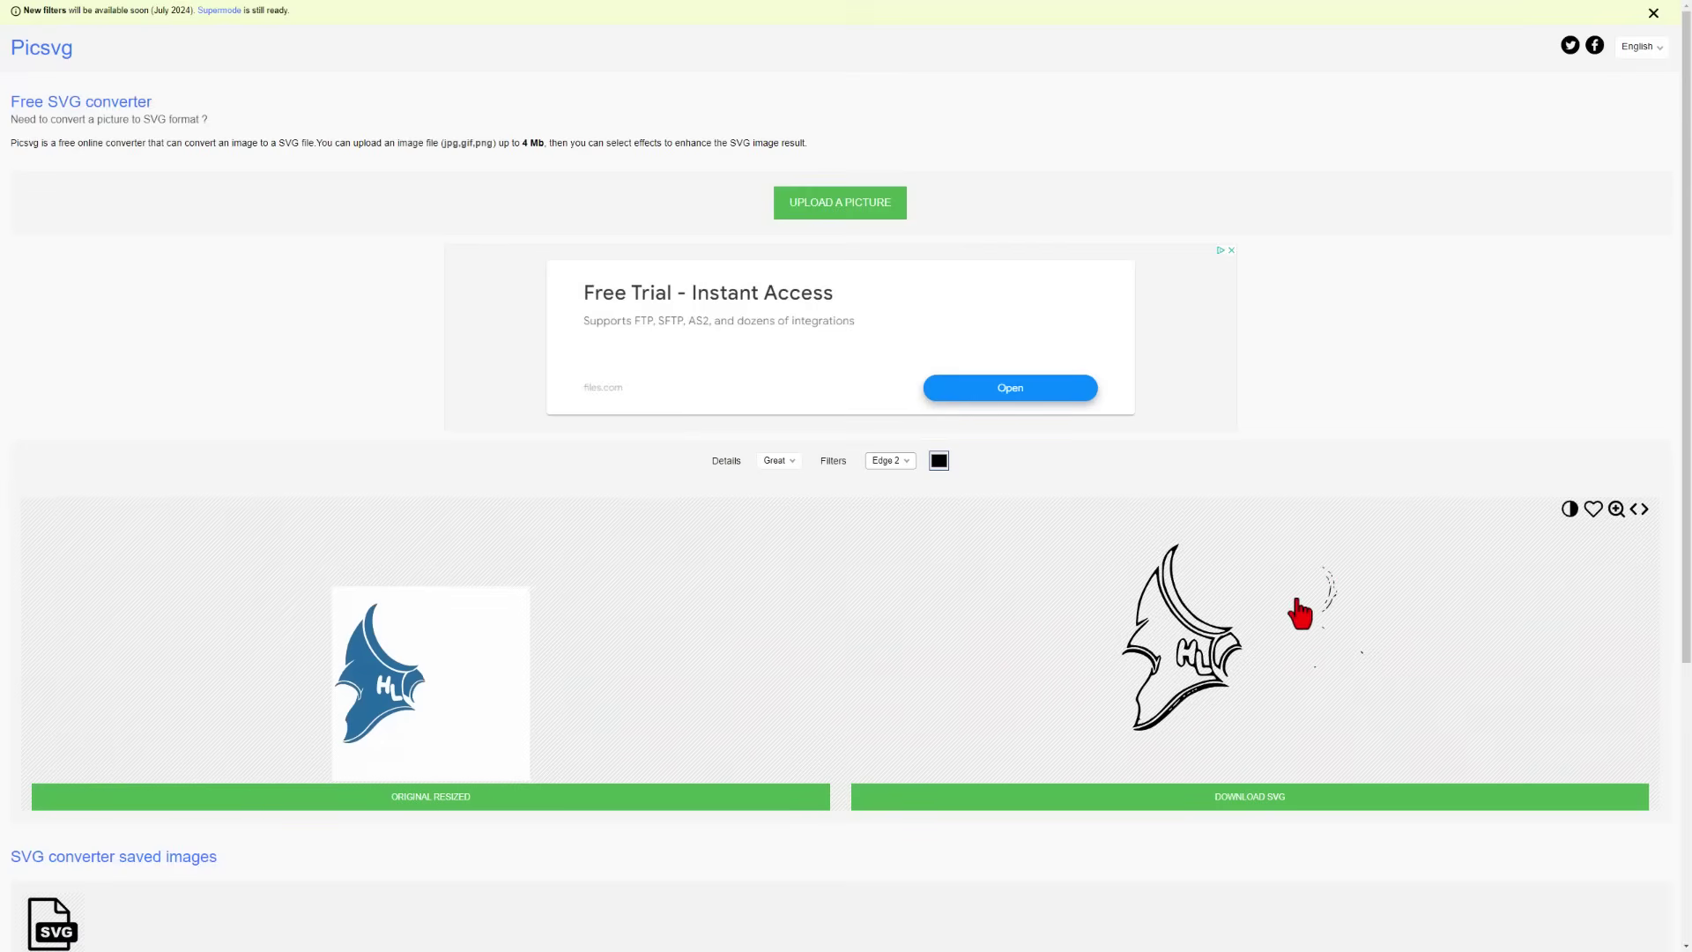
pyautogui.click(892, 460)
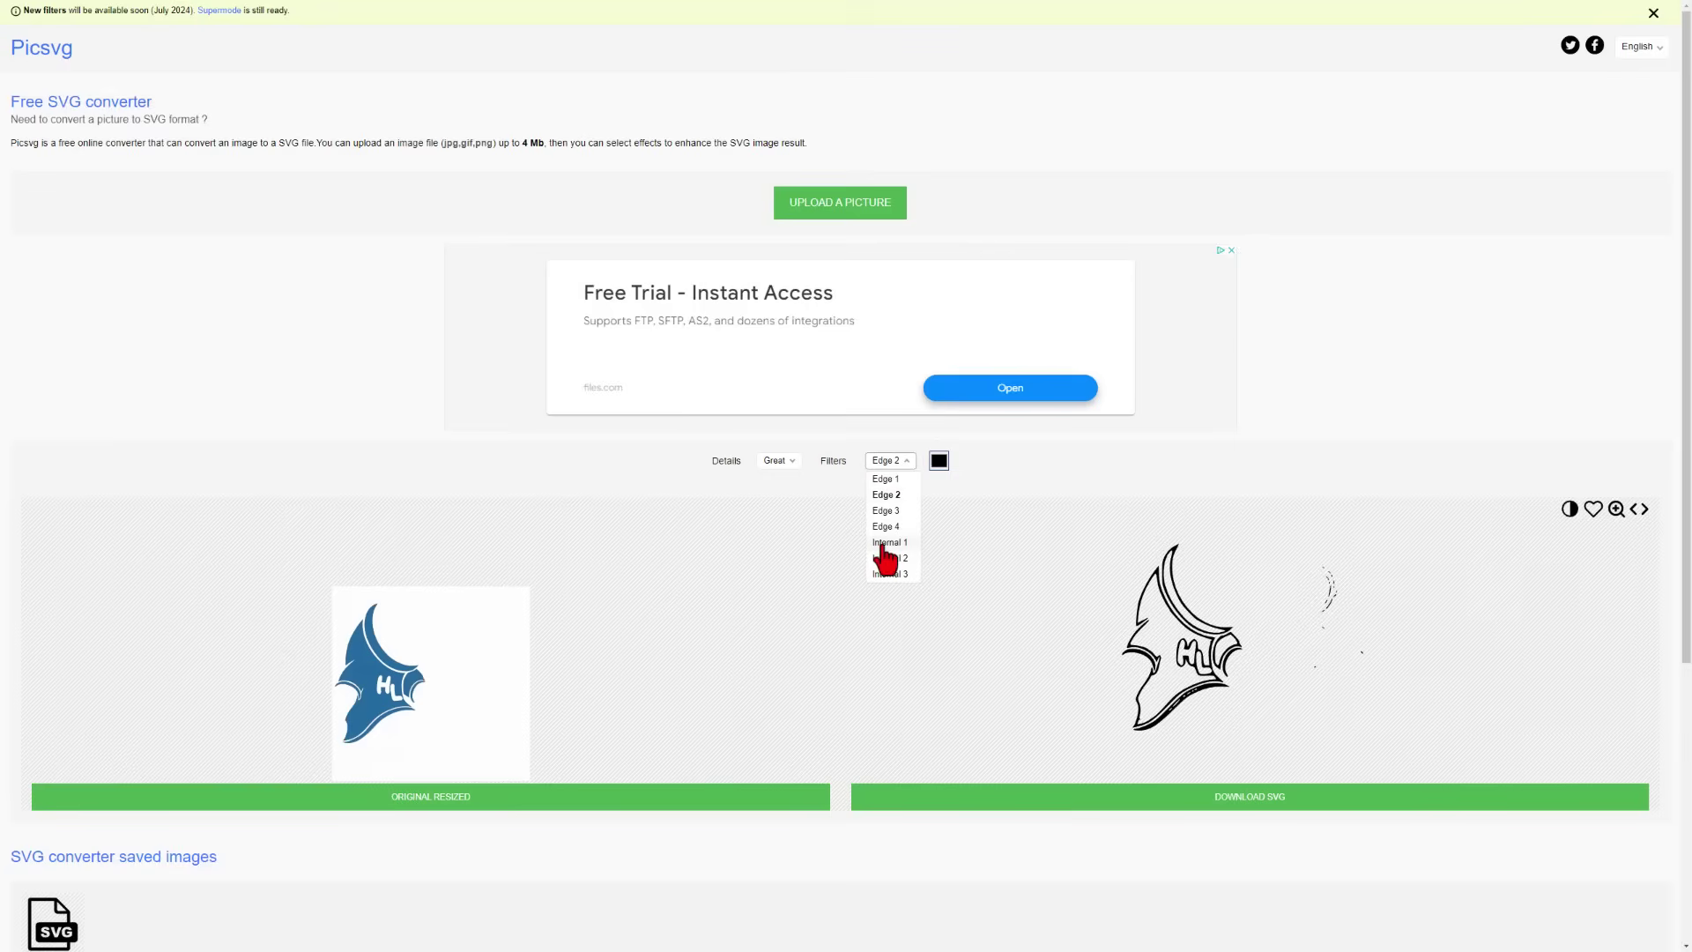
pyautogui.click(882, 542)
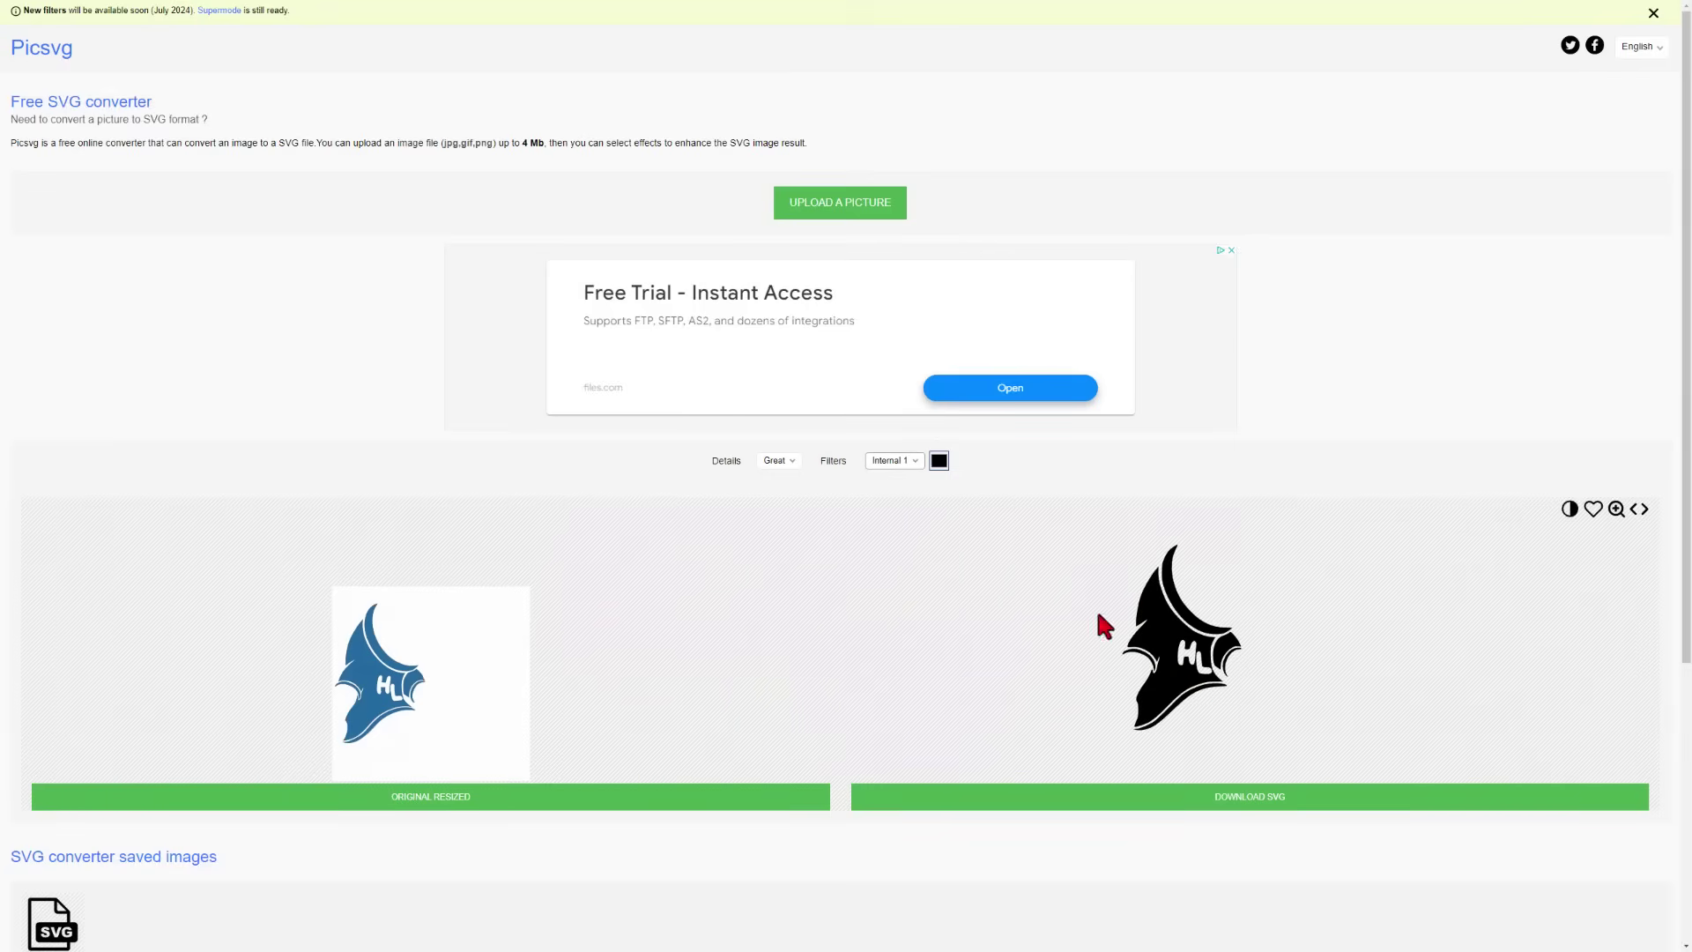
# Step: Download the traced SVG to Downloads, editing the nr5 base.svg name into the shirt file name
pyautogui.click(1247, 797)
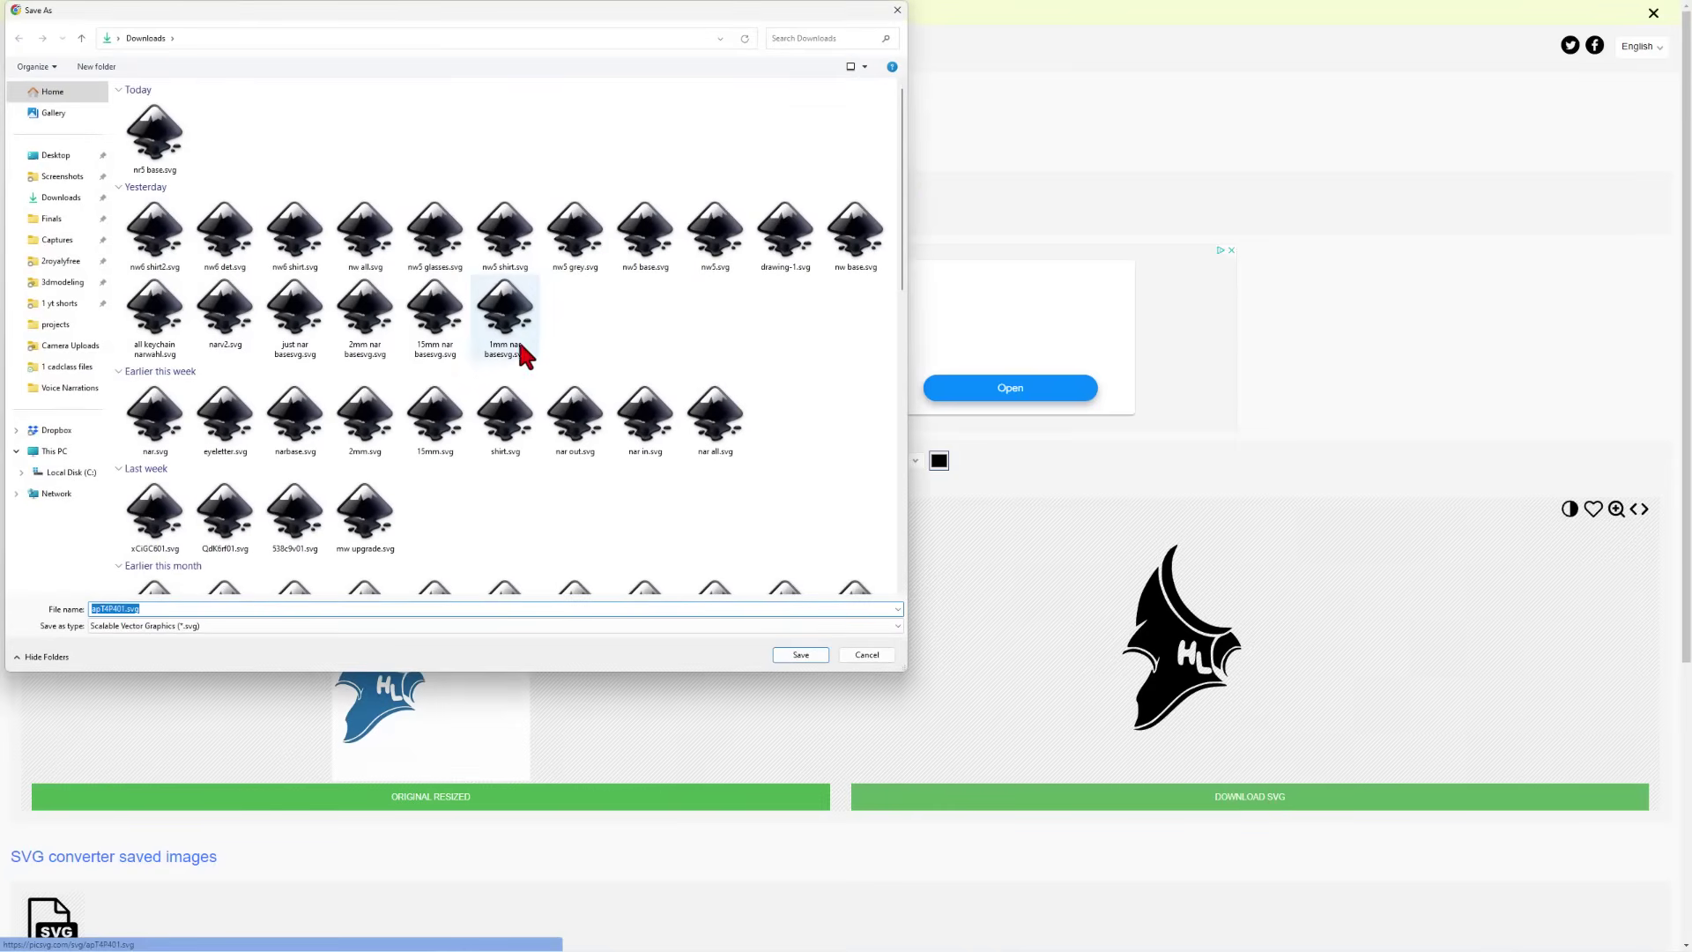
pyautogui.click(170, 156)
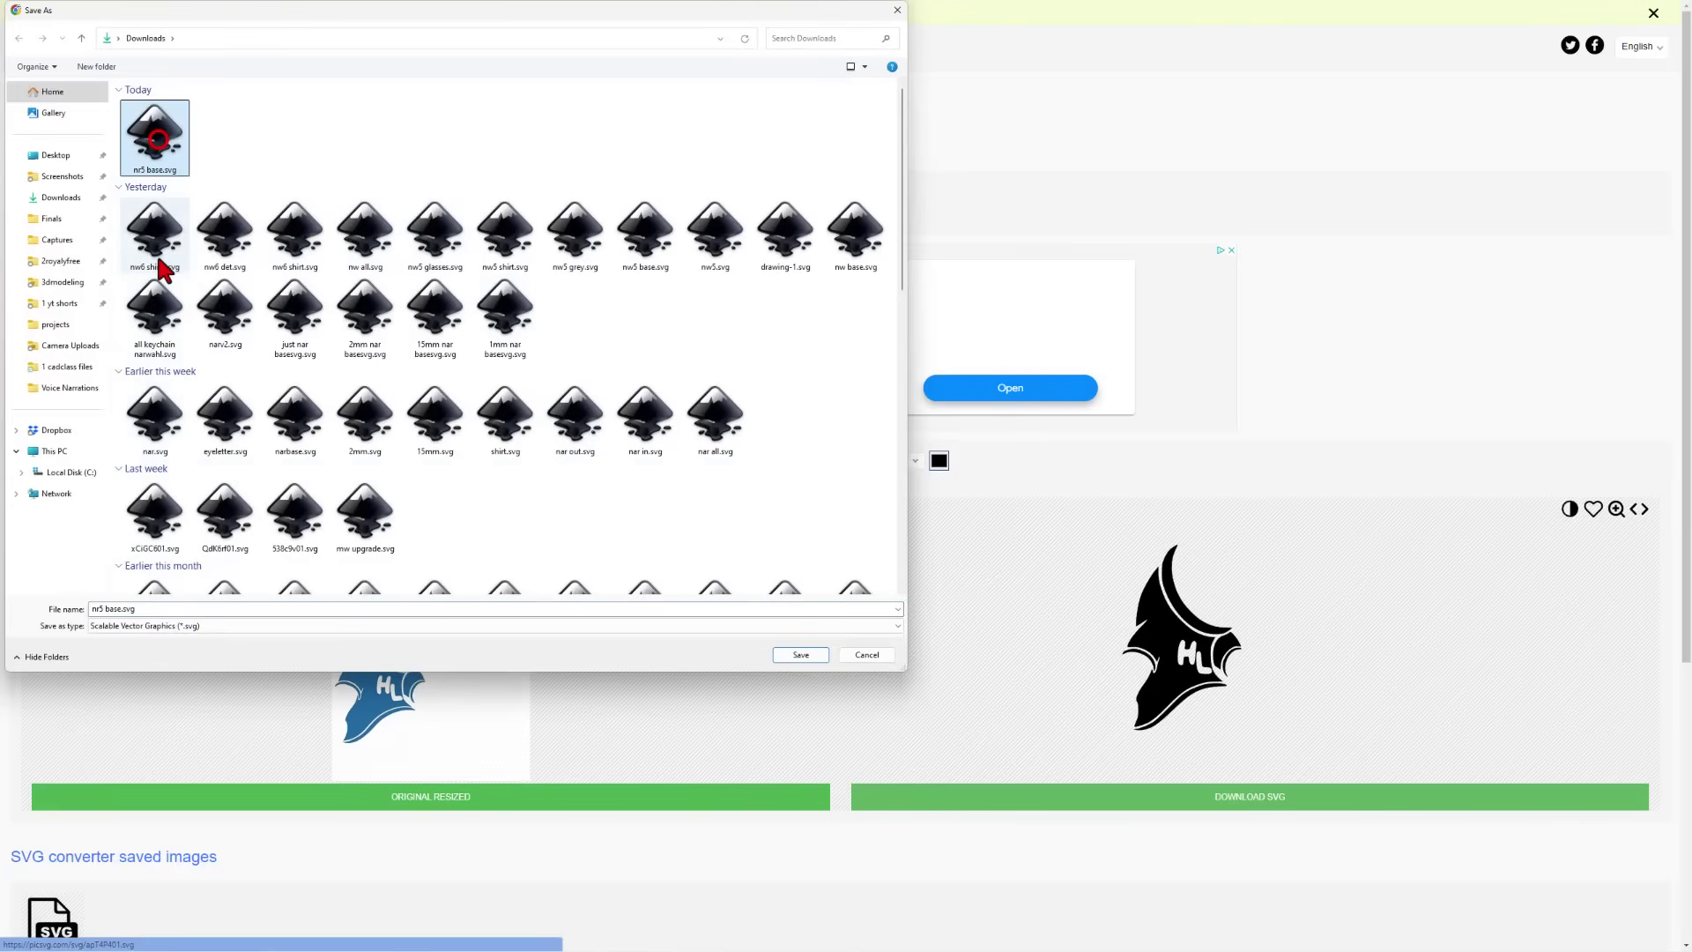
pyautogui.click(108, 609)
pyautogui.moveTo(105, 609); pyautogui.dragTo(119, 609)
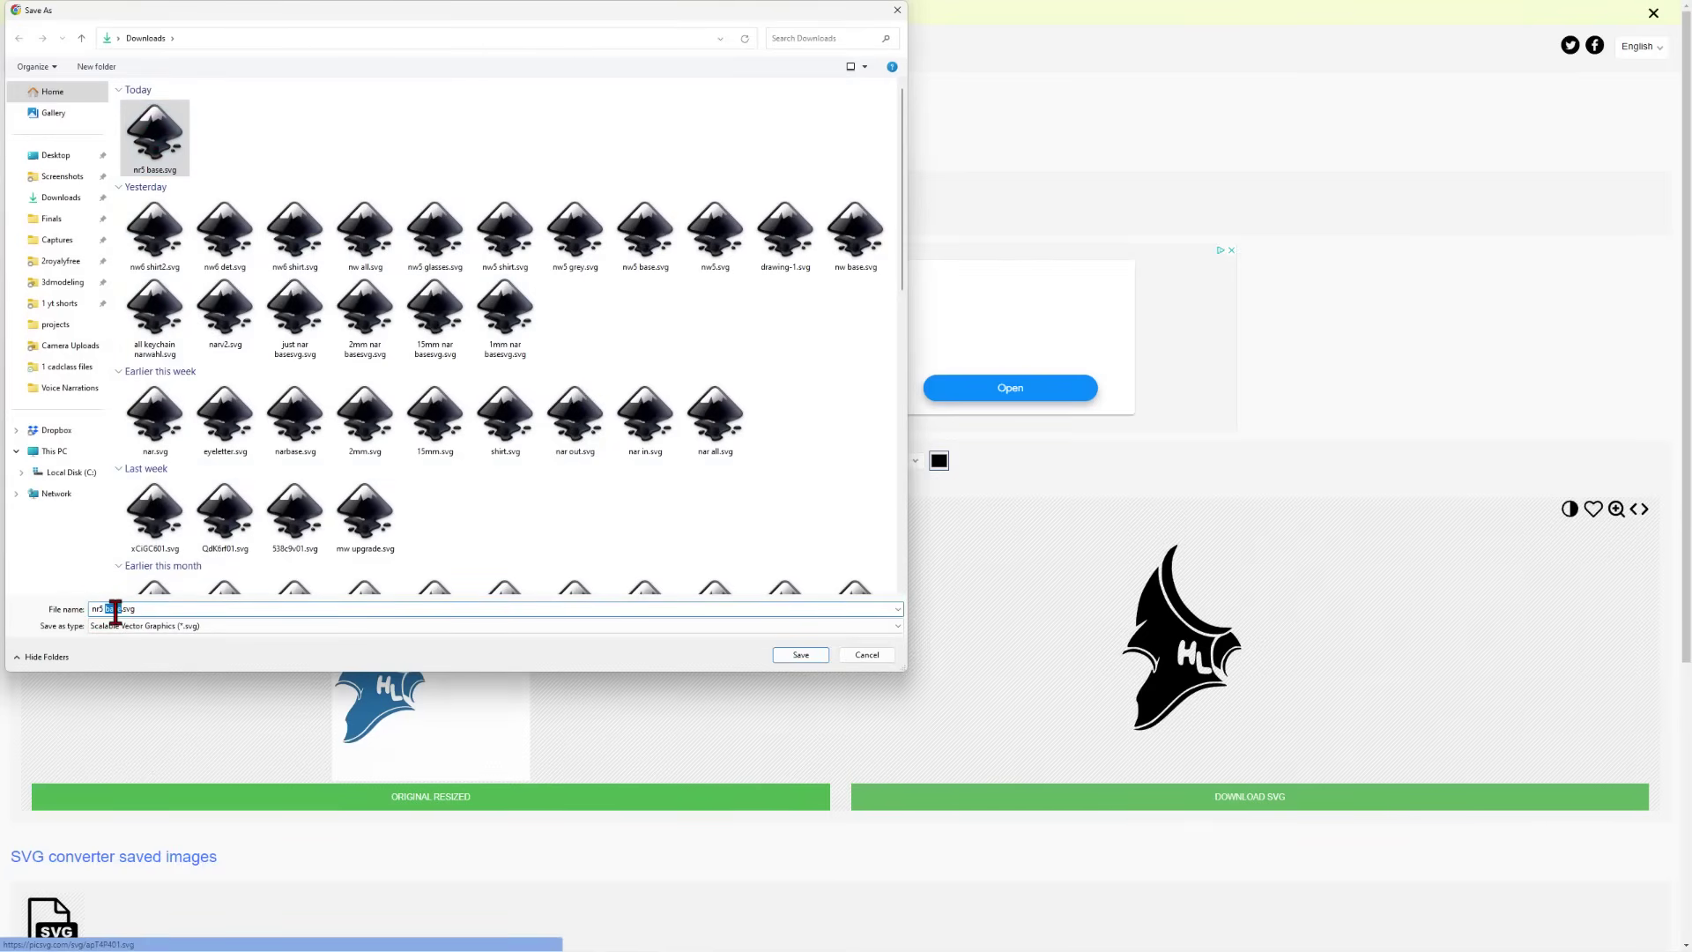
pyautogui.write('shirt')
pyautogui.press('Return')
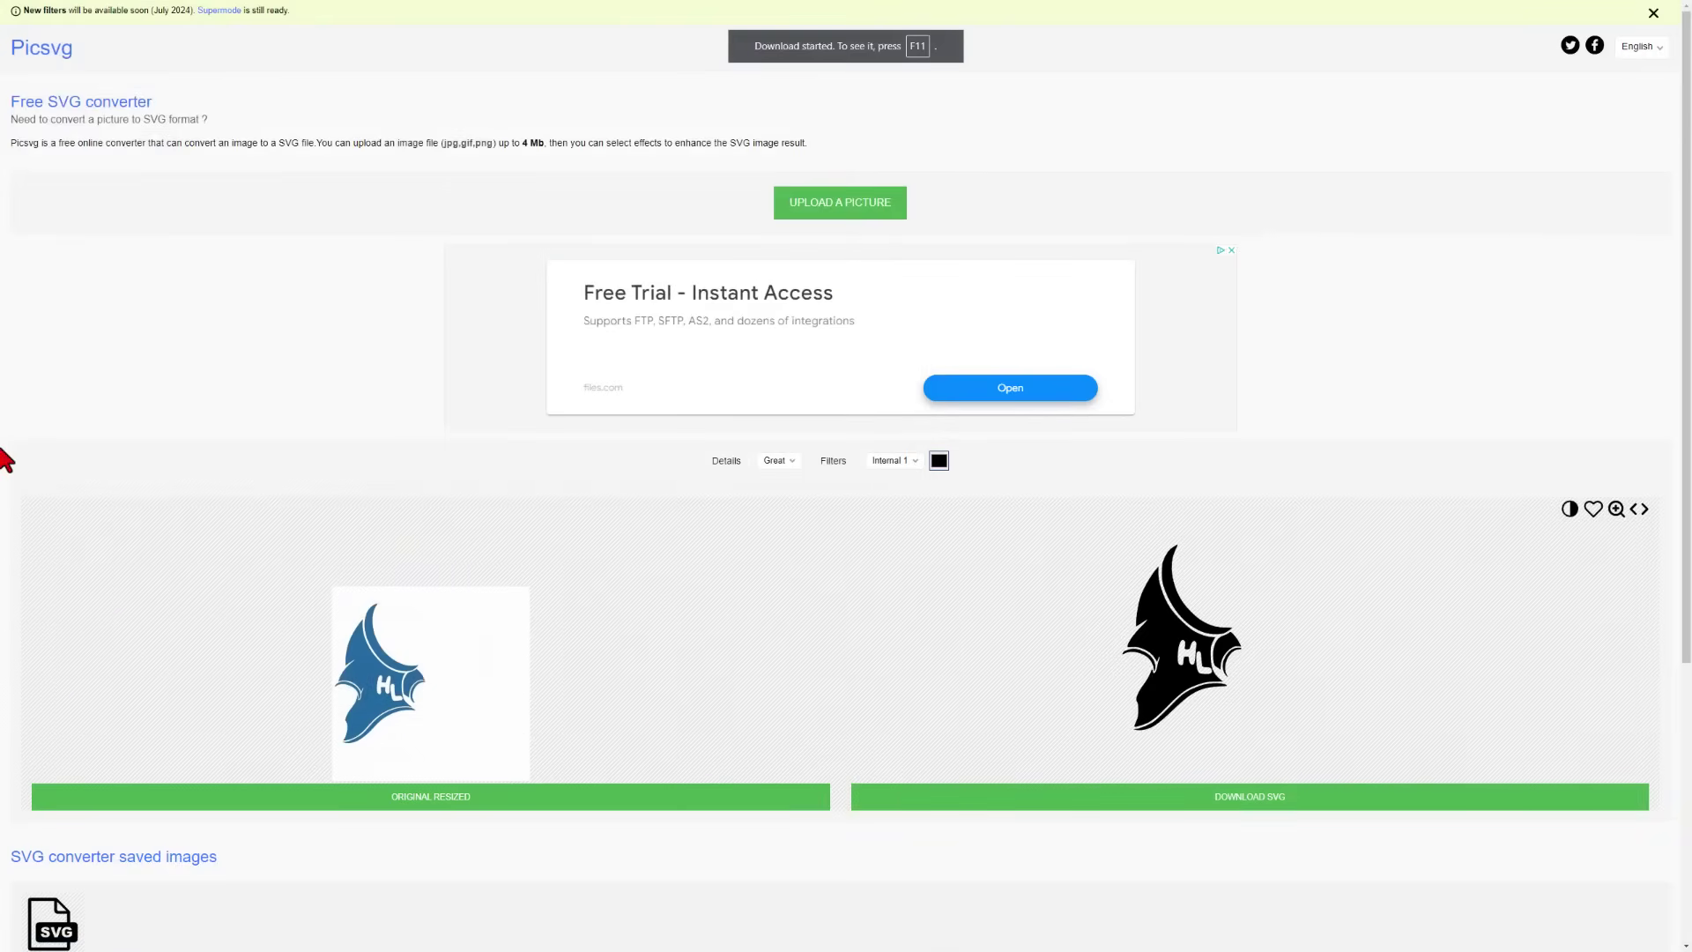
# Step: Import nr5 shirt.svg into the Tinkercad design, centred on the artwork at 20% scale
pyautogui.hotkey('ctrl', 'Tab')
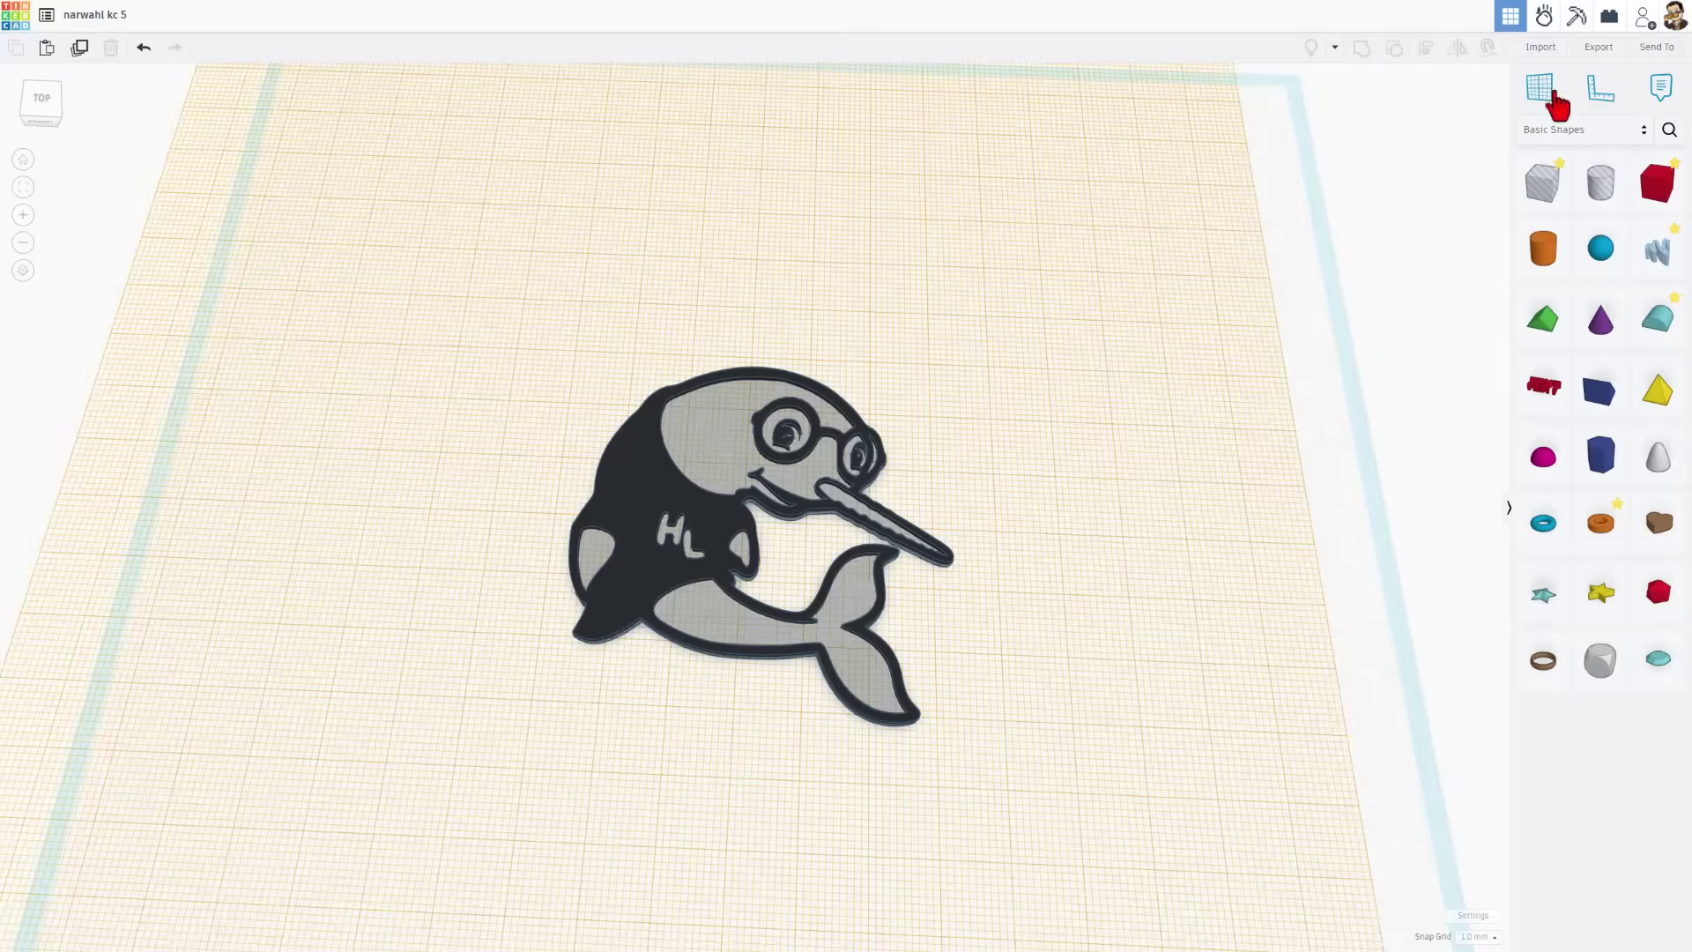
pyautogui.click(1539, 55)
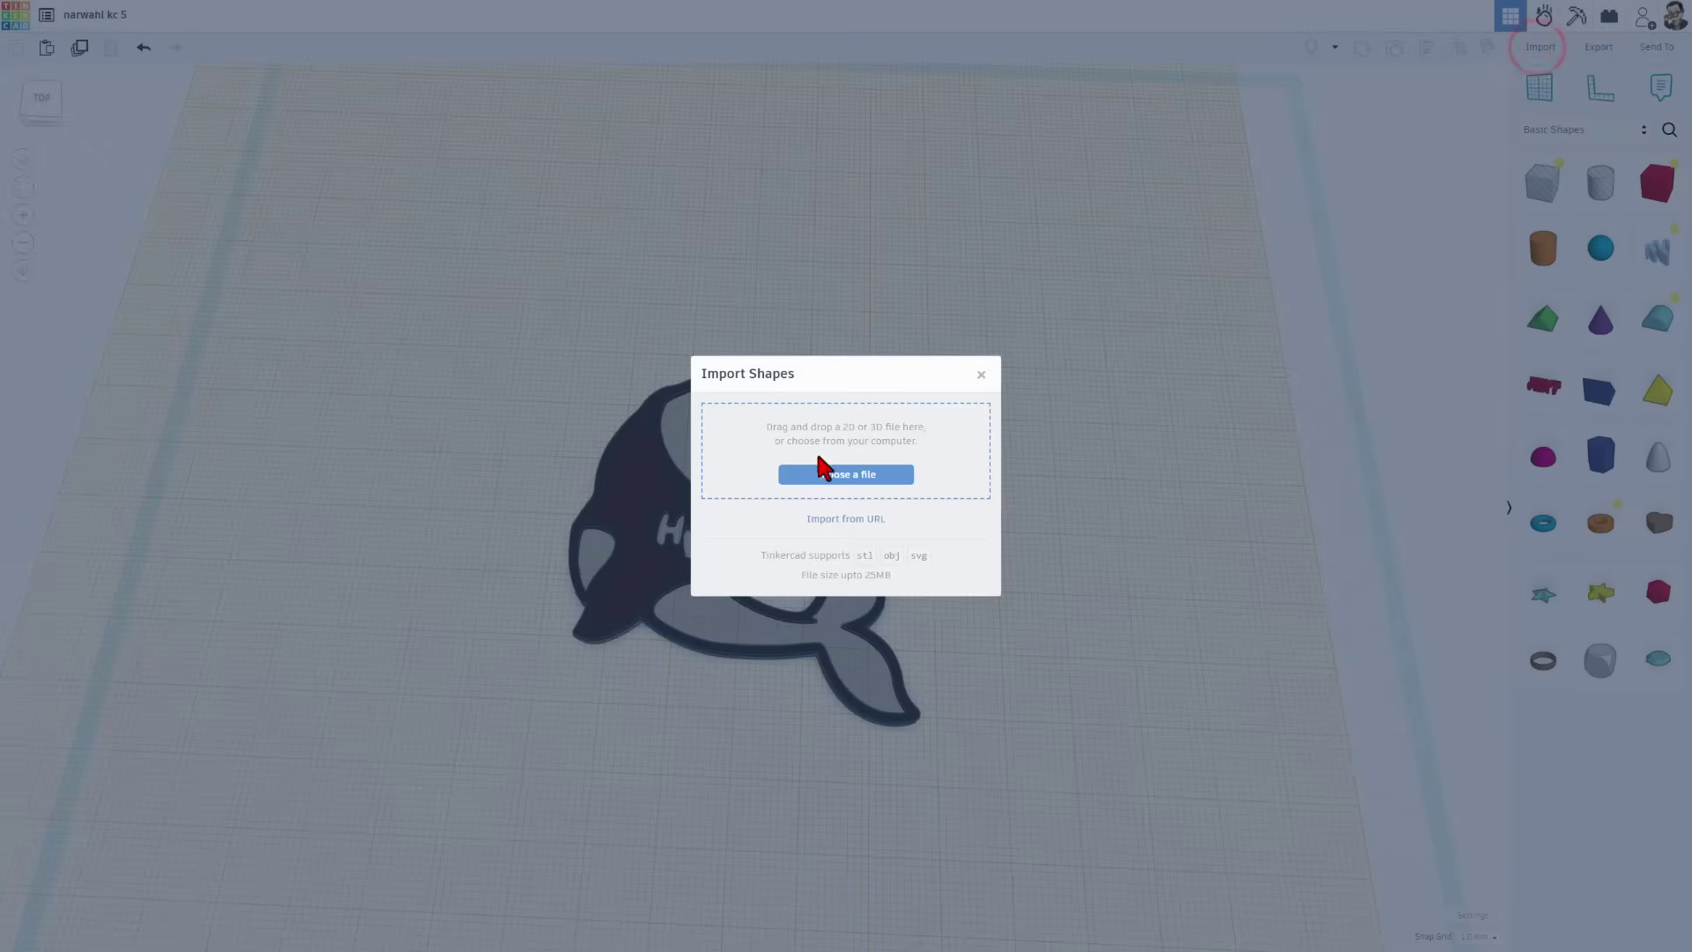
pyautogui.click(818, 476)
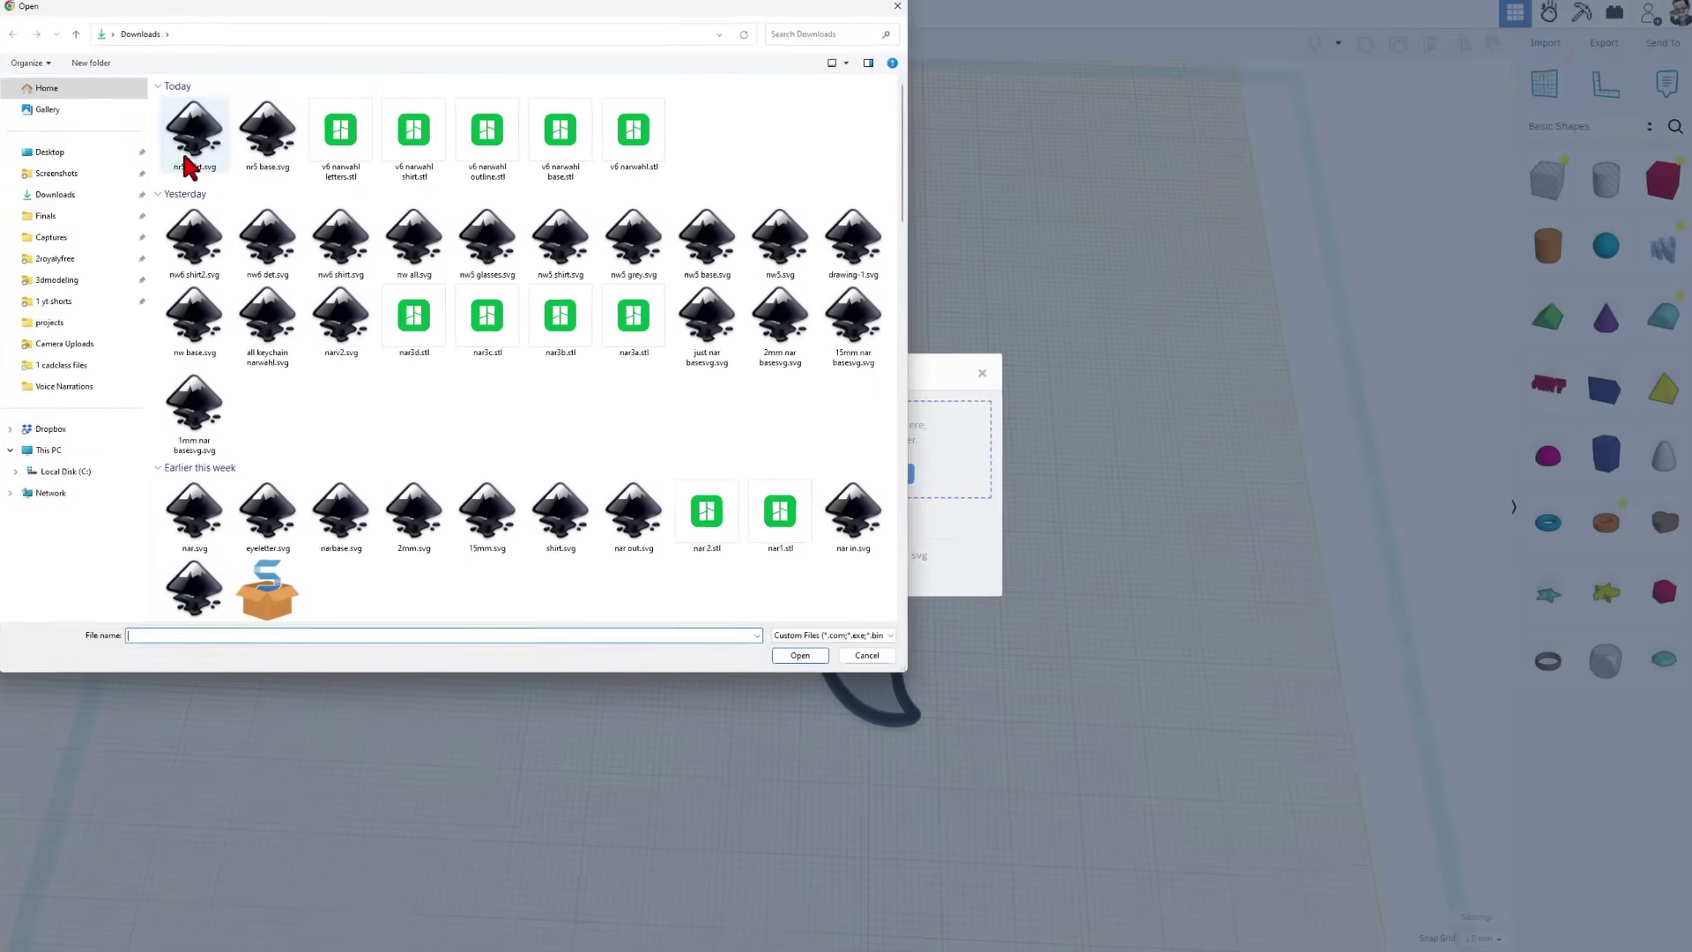
pyautogui.doubleClick(193, 130)
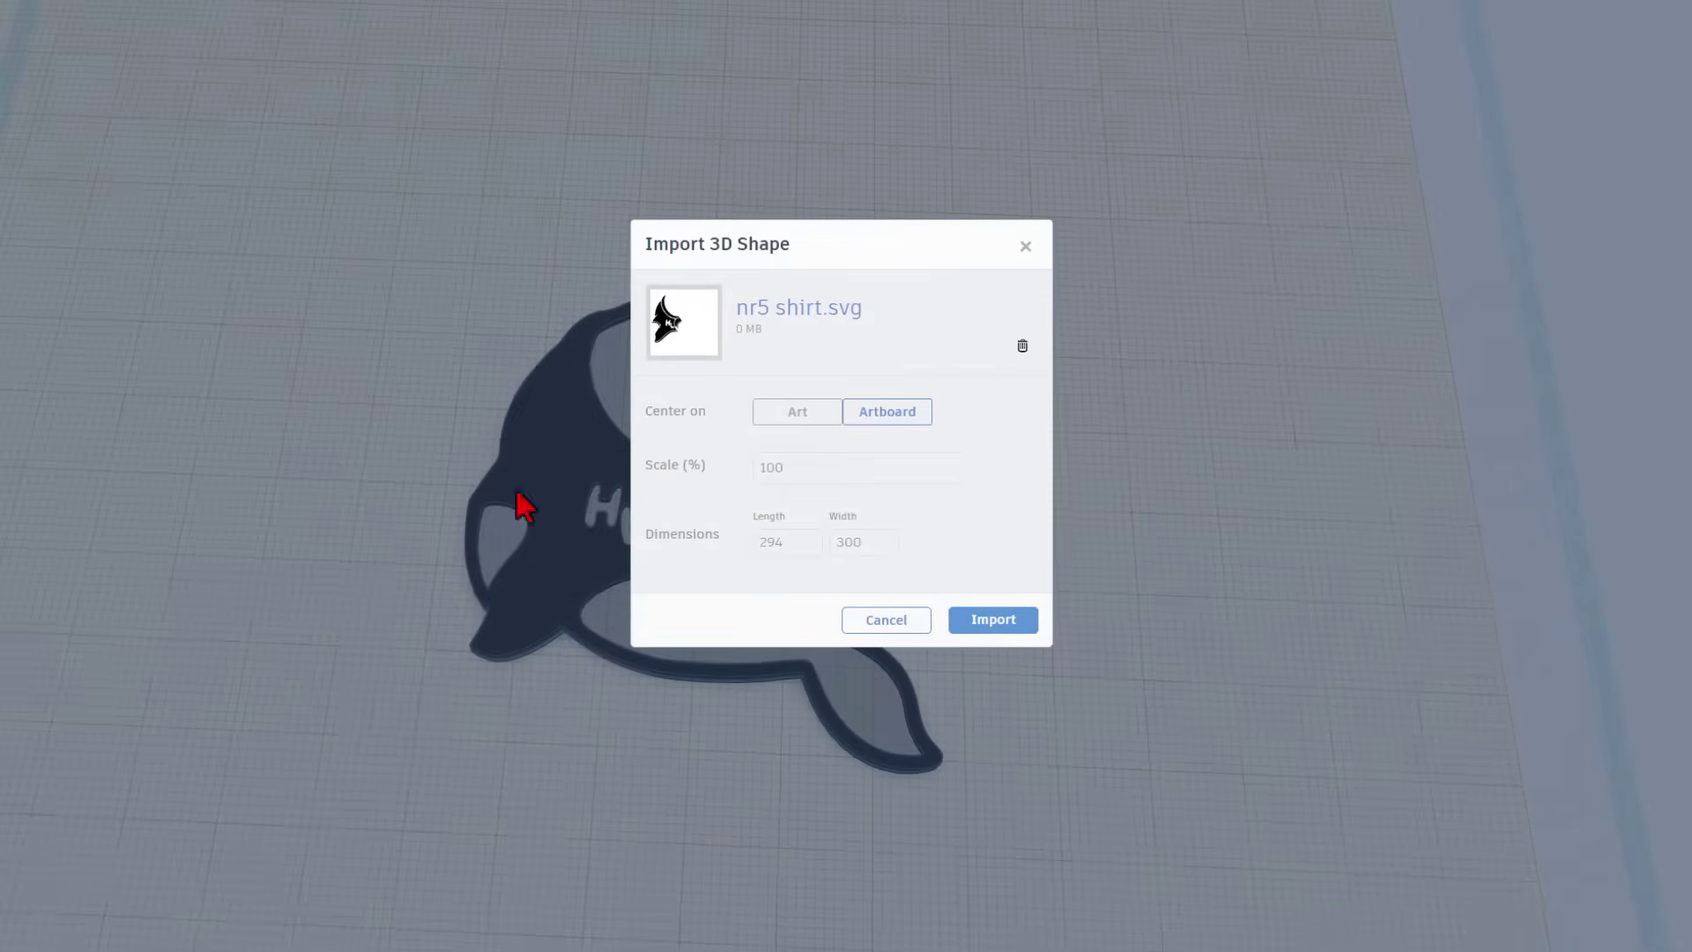
pyautogui.click(783, 414)
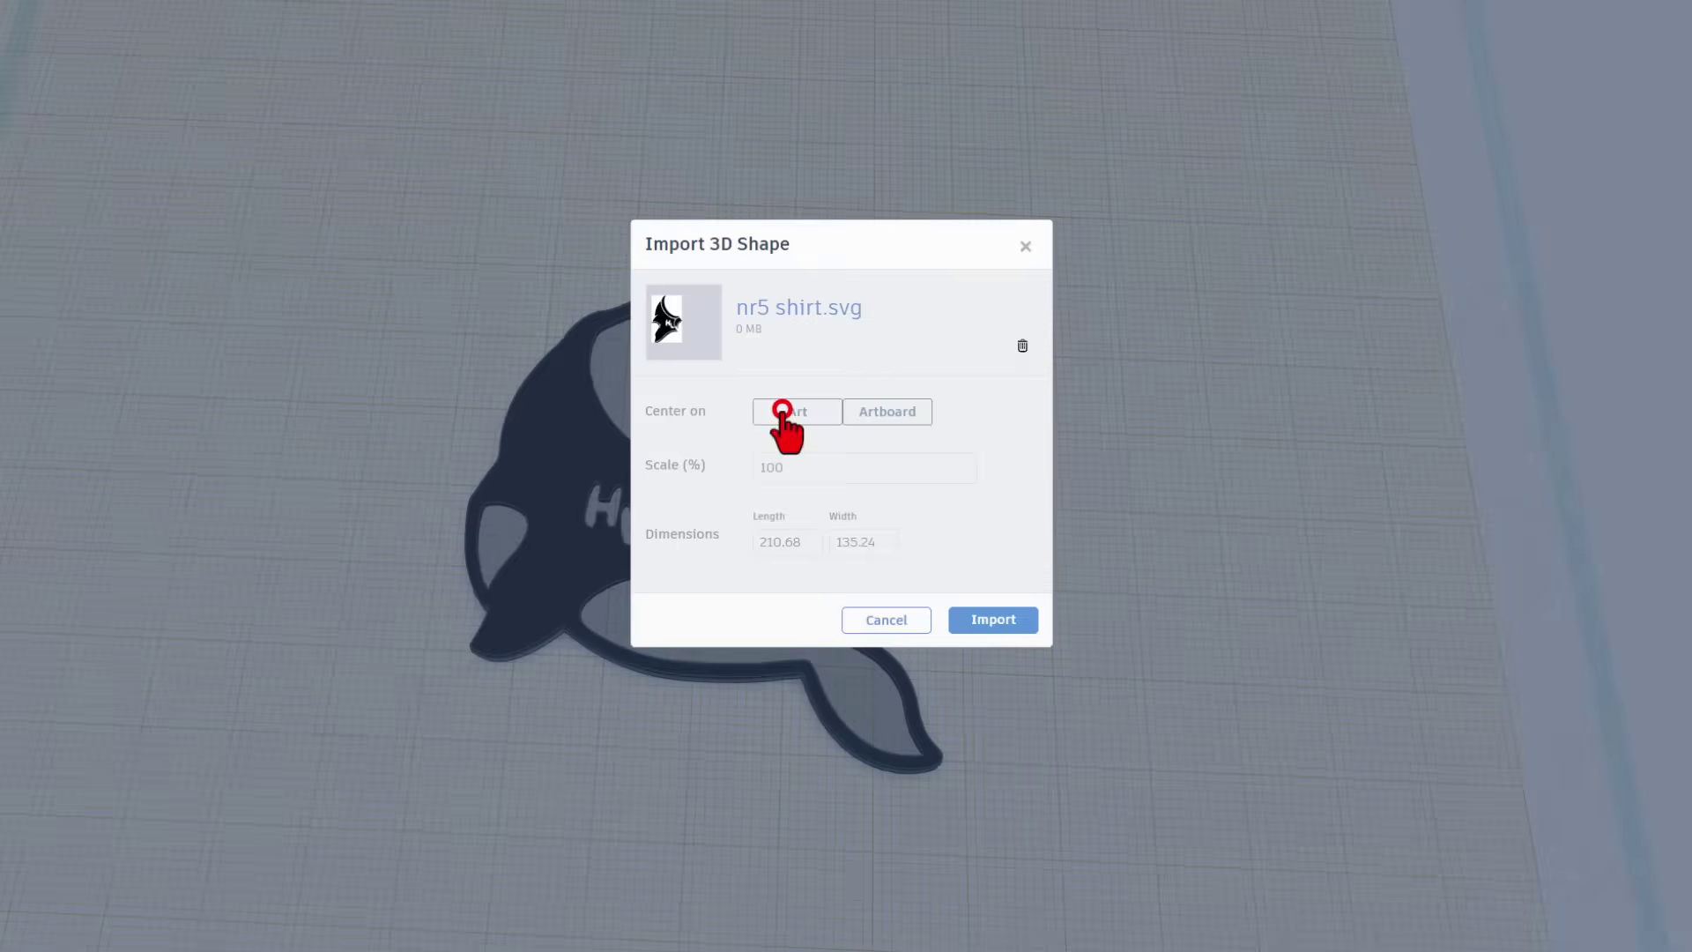
pyautogui.click(775, 467)
pyautogui.write('20')
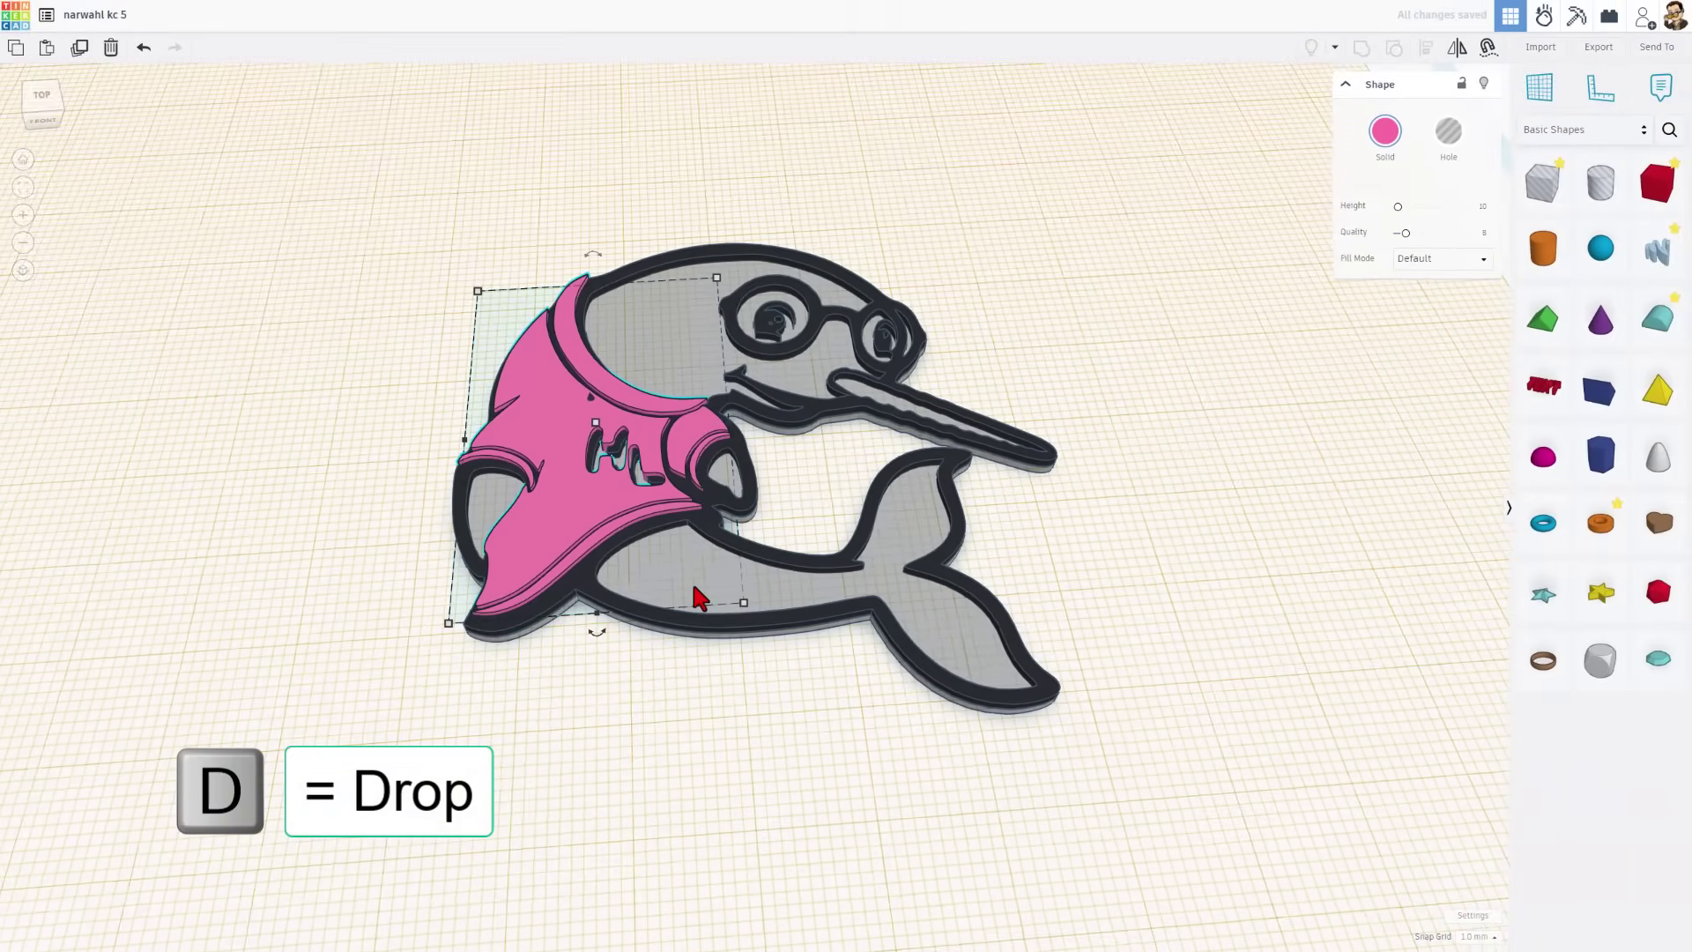
# Step: Set grid snap to 0.1 mm and nudge the pink shirt into alignment over the narwhal body
pyautogui.click(1474, 936)
pyautogui.click(1474, 802)
pyautogui.moveTo(987, 706); pyautogui.dragTo(983, 802, button='right')
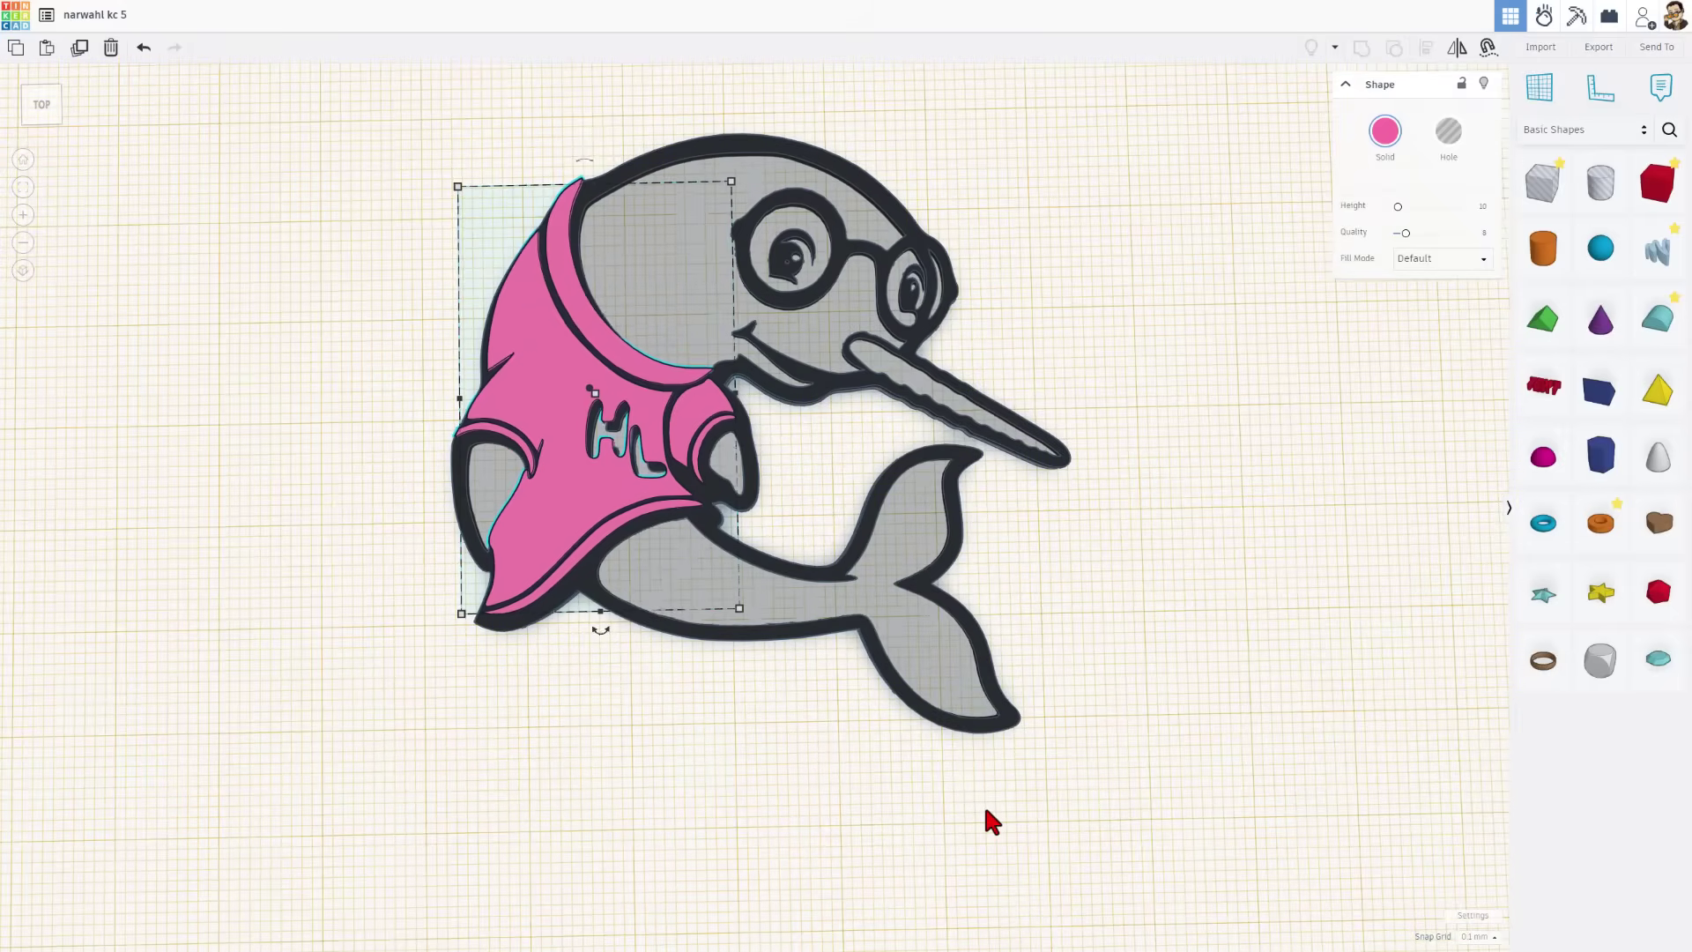
pyautogui.press('Down')
pyautogui.press('Right')
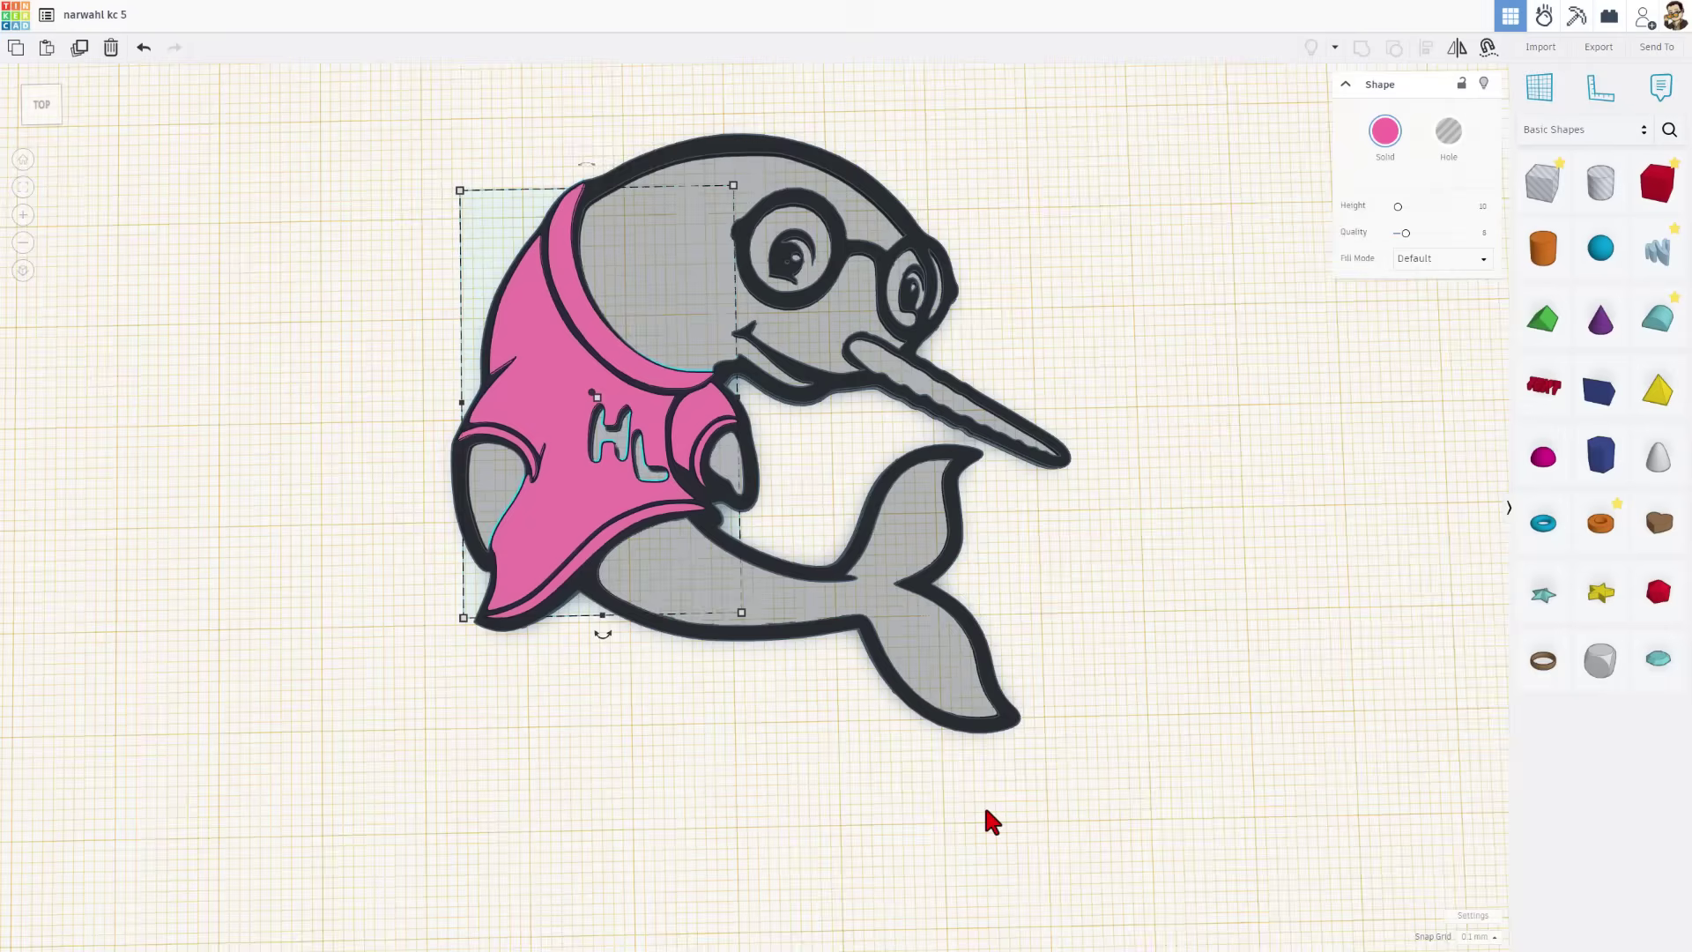
pyautogui.moveTo(936, 815); pyautogui.dragTo(818, 678, button='right')
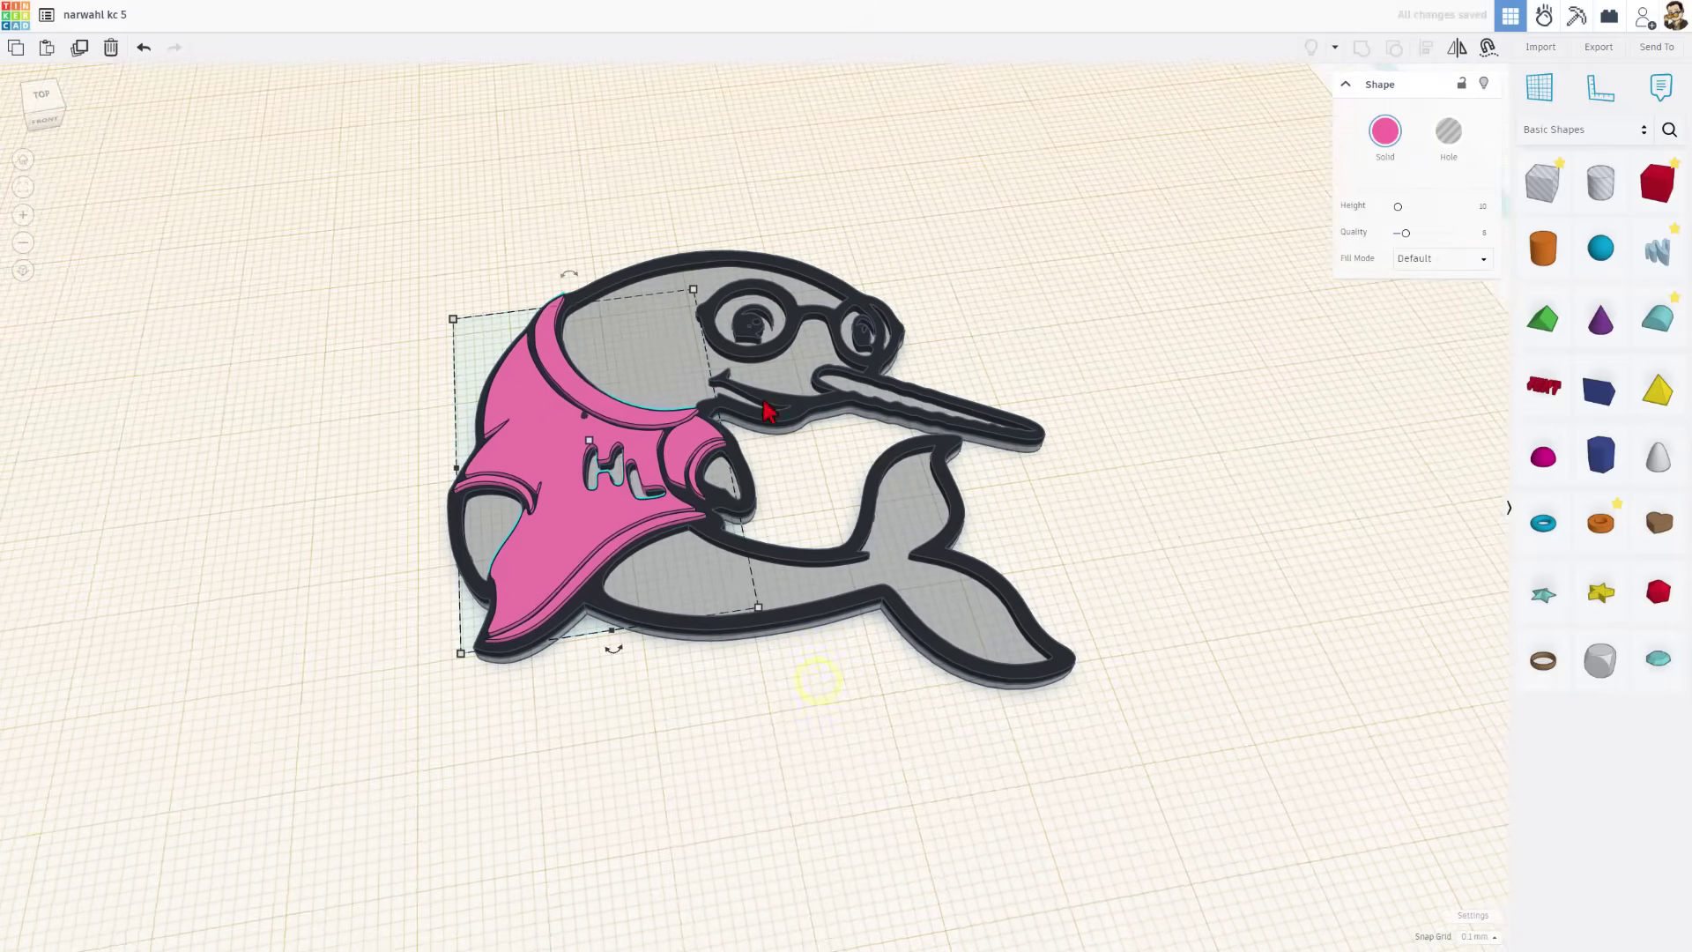
pyautogui.moveTo(774, 465); pyautogui.dragTo(605, 643, button='right')
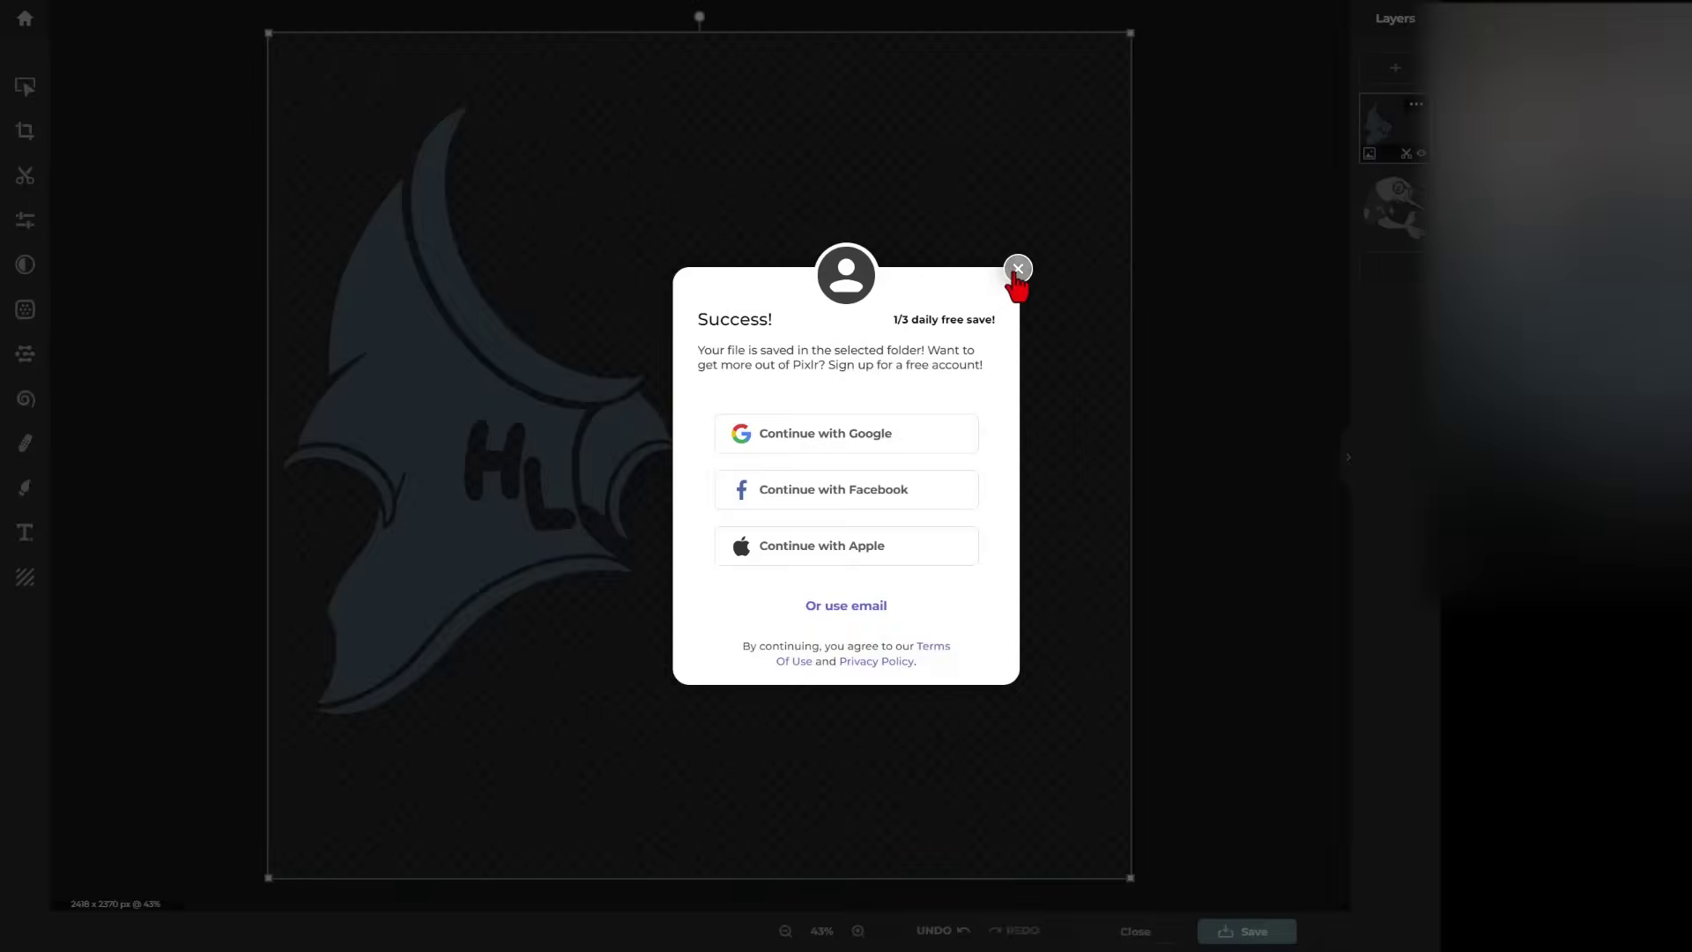
# Step: Dismiss the save message, duplicate the full narwhal Background layer, and hide the blue shirt layer
pyautogui.click(1016, 269)
pyautogui.scroll(-2, 800, 310)
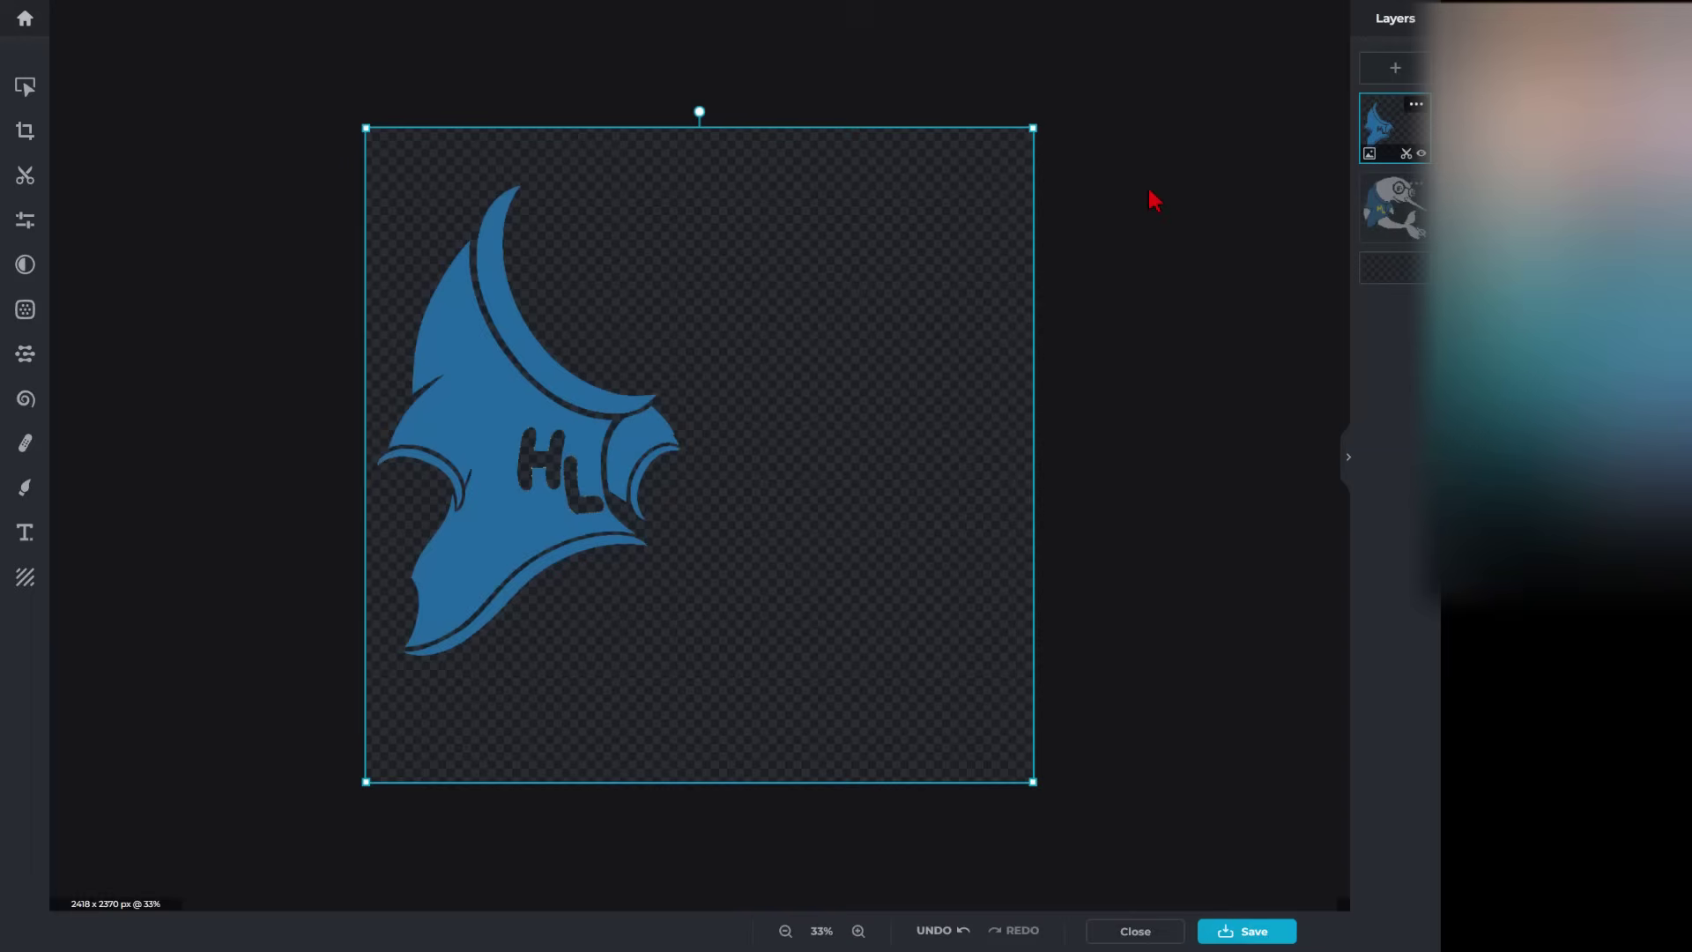
pyautogui.click(1414, 185)
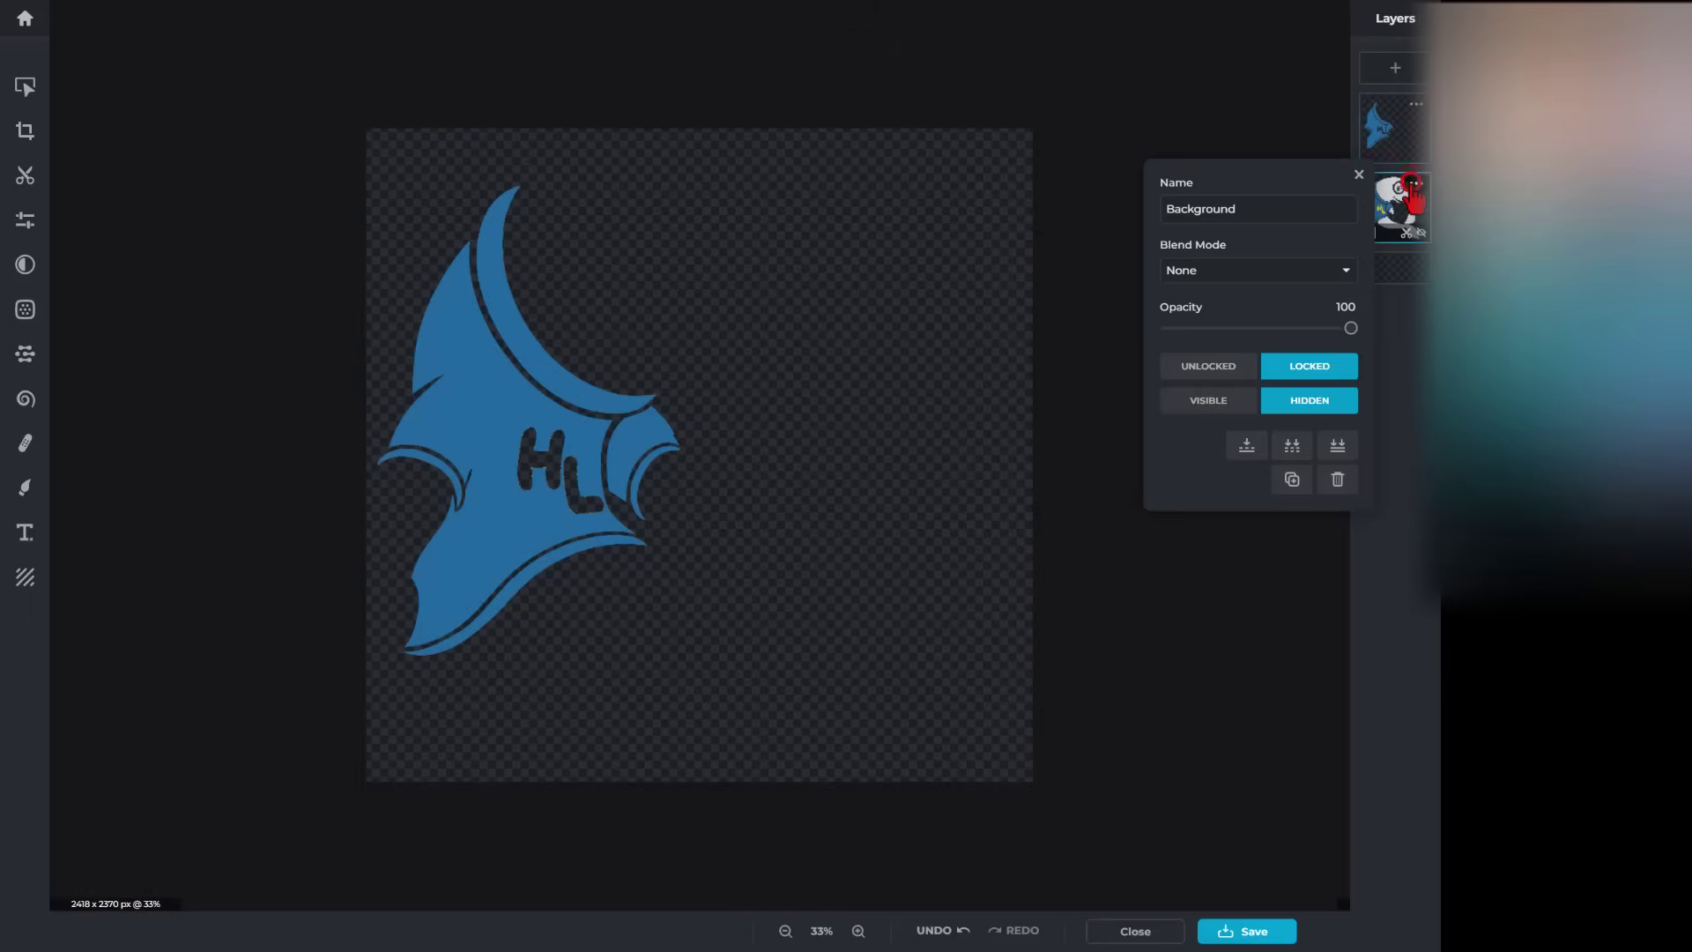
pyautogui.click(1292, 481)
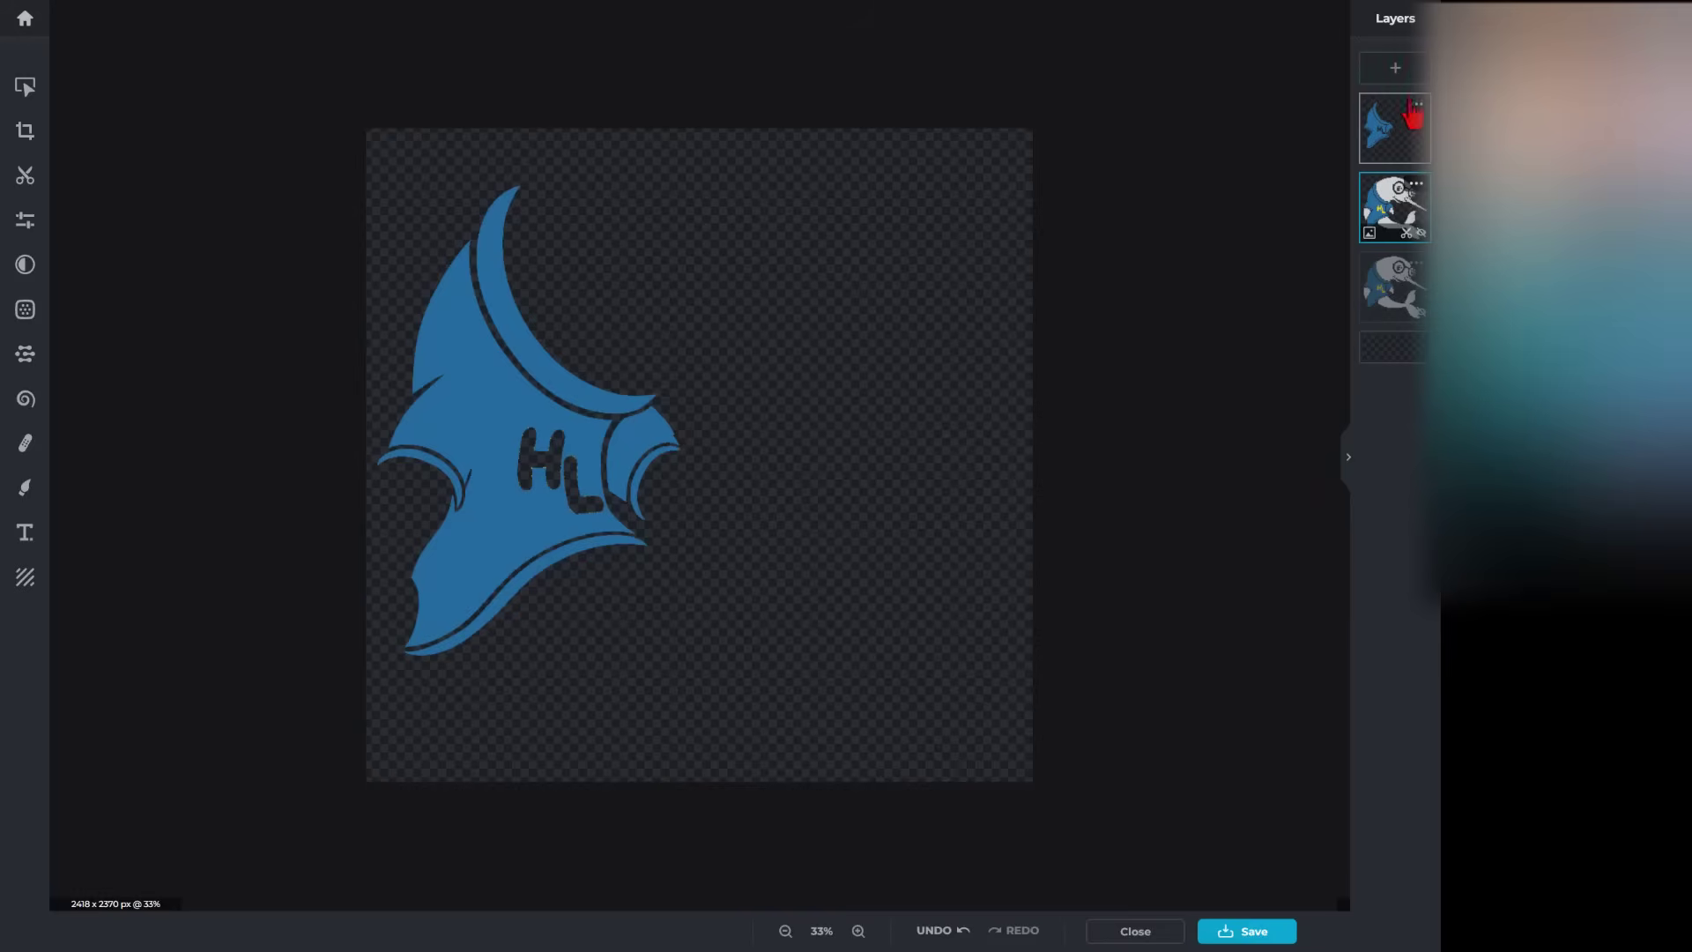
pyautogui.click(1413, 126)
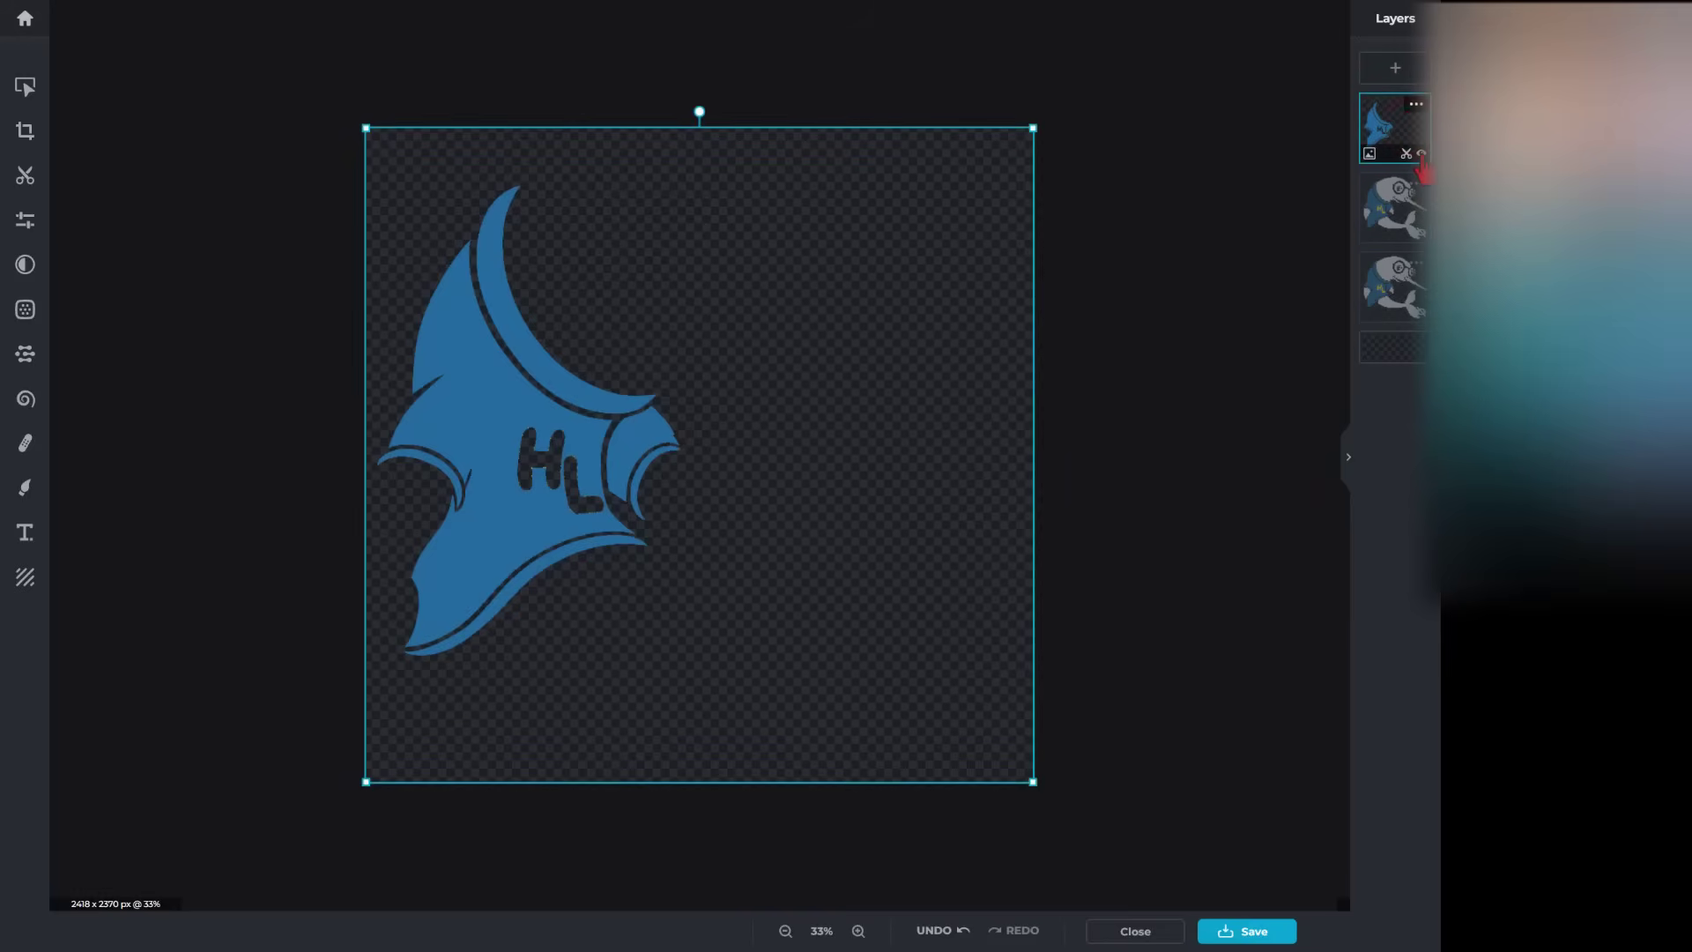
pyautogui.click(1421, 155)
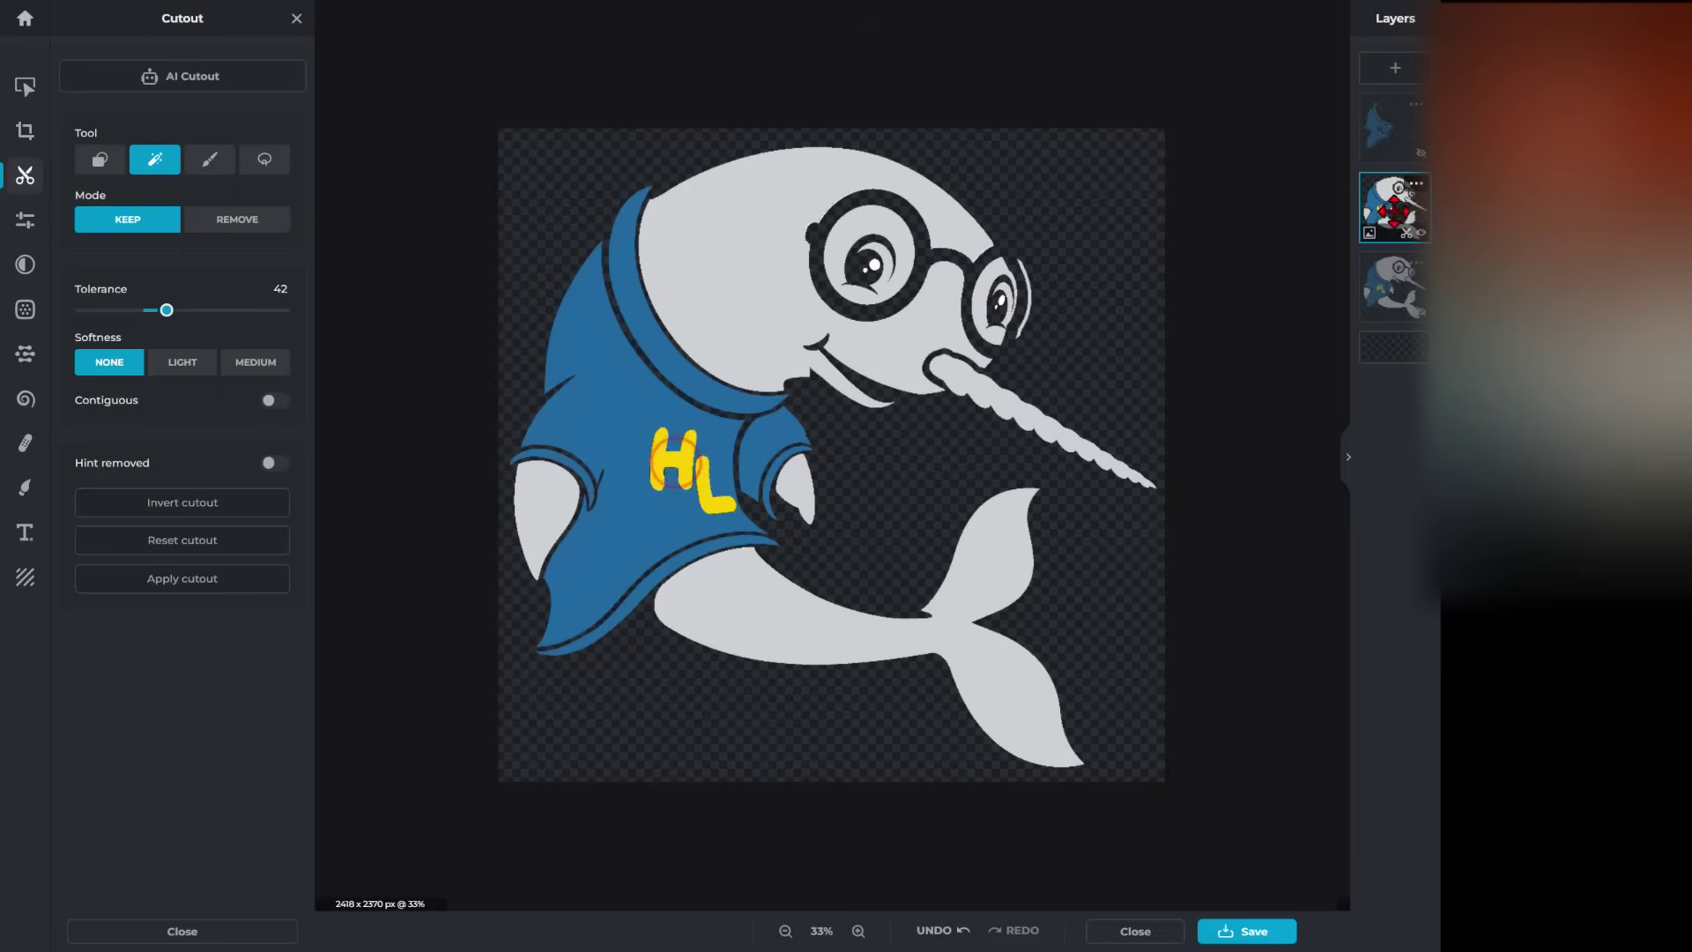
# Step: Move the narwhal copy to the top, reset its cutout, and remove the body, shirt and specks
pyautogui.moveTo(1395, 210); pyautogui.dragTo(1380, 139)
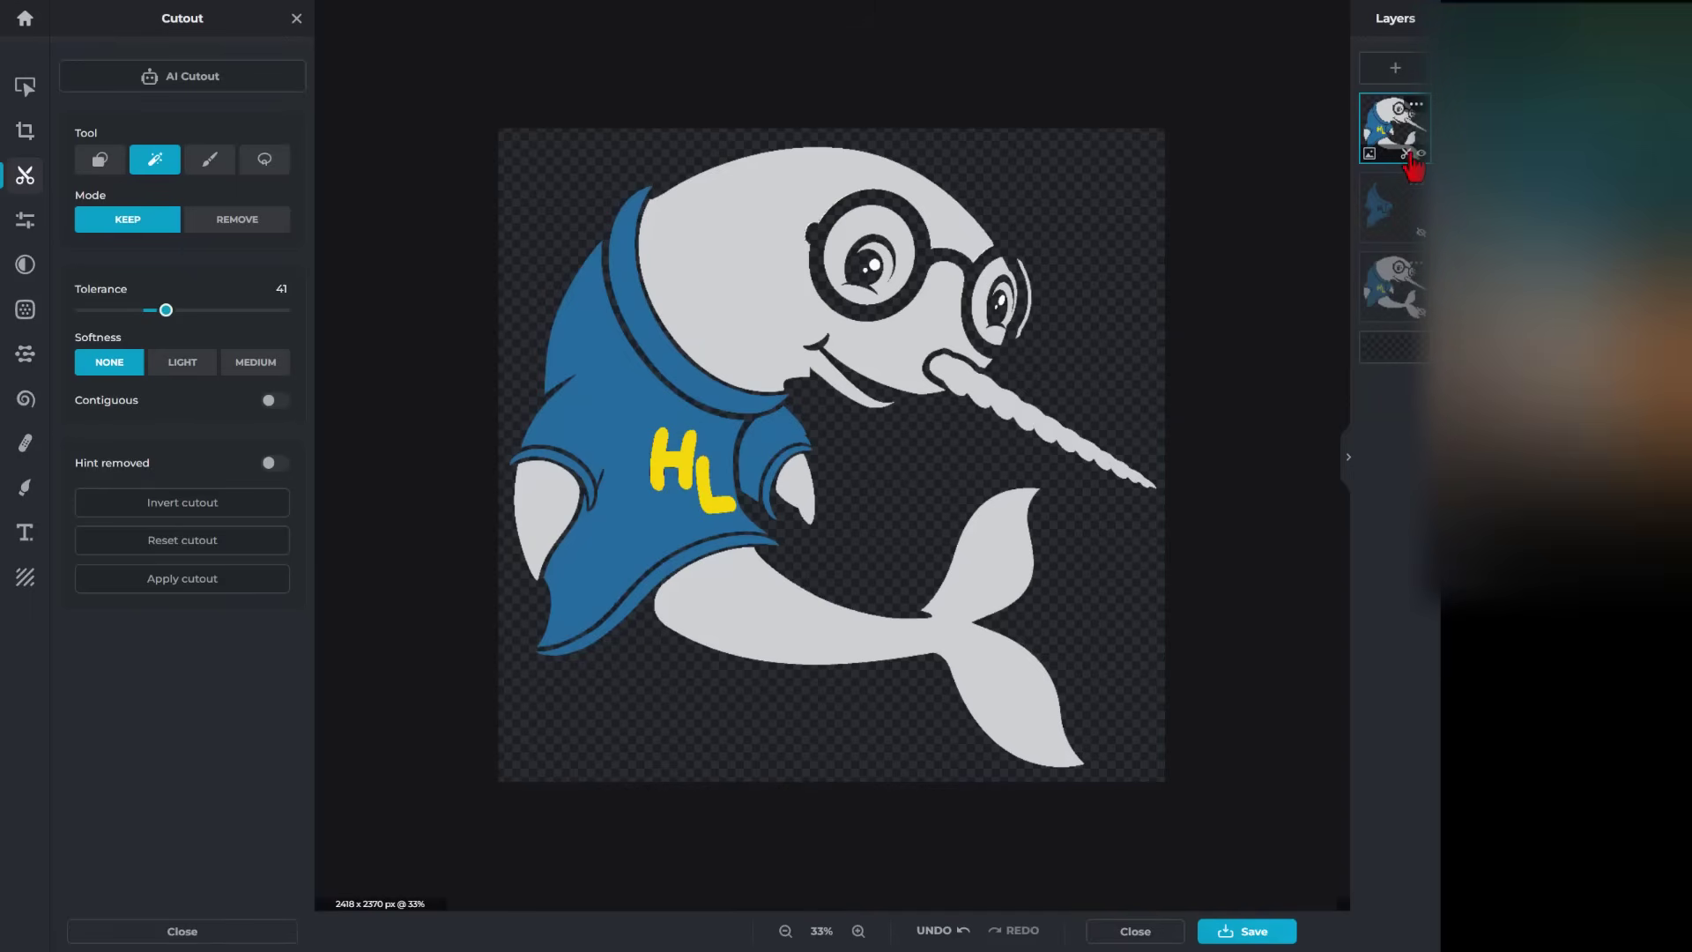
pyautogui.click(210, 551)
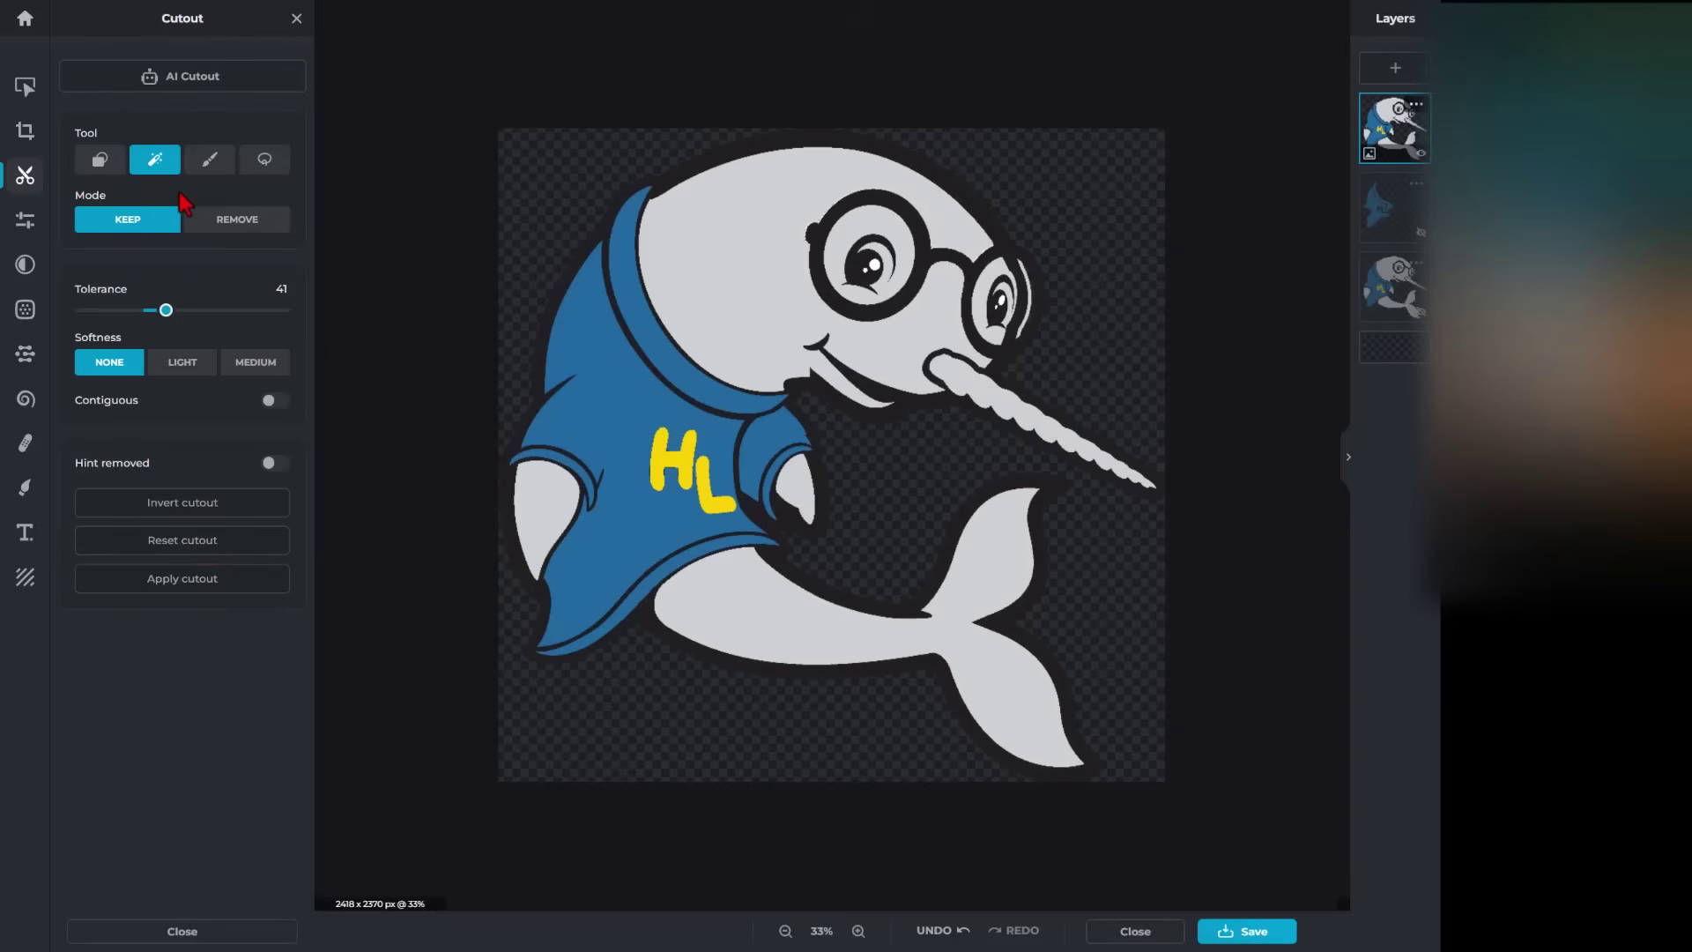
pyautogui.click(216, 225)
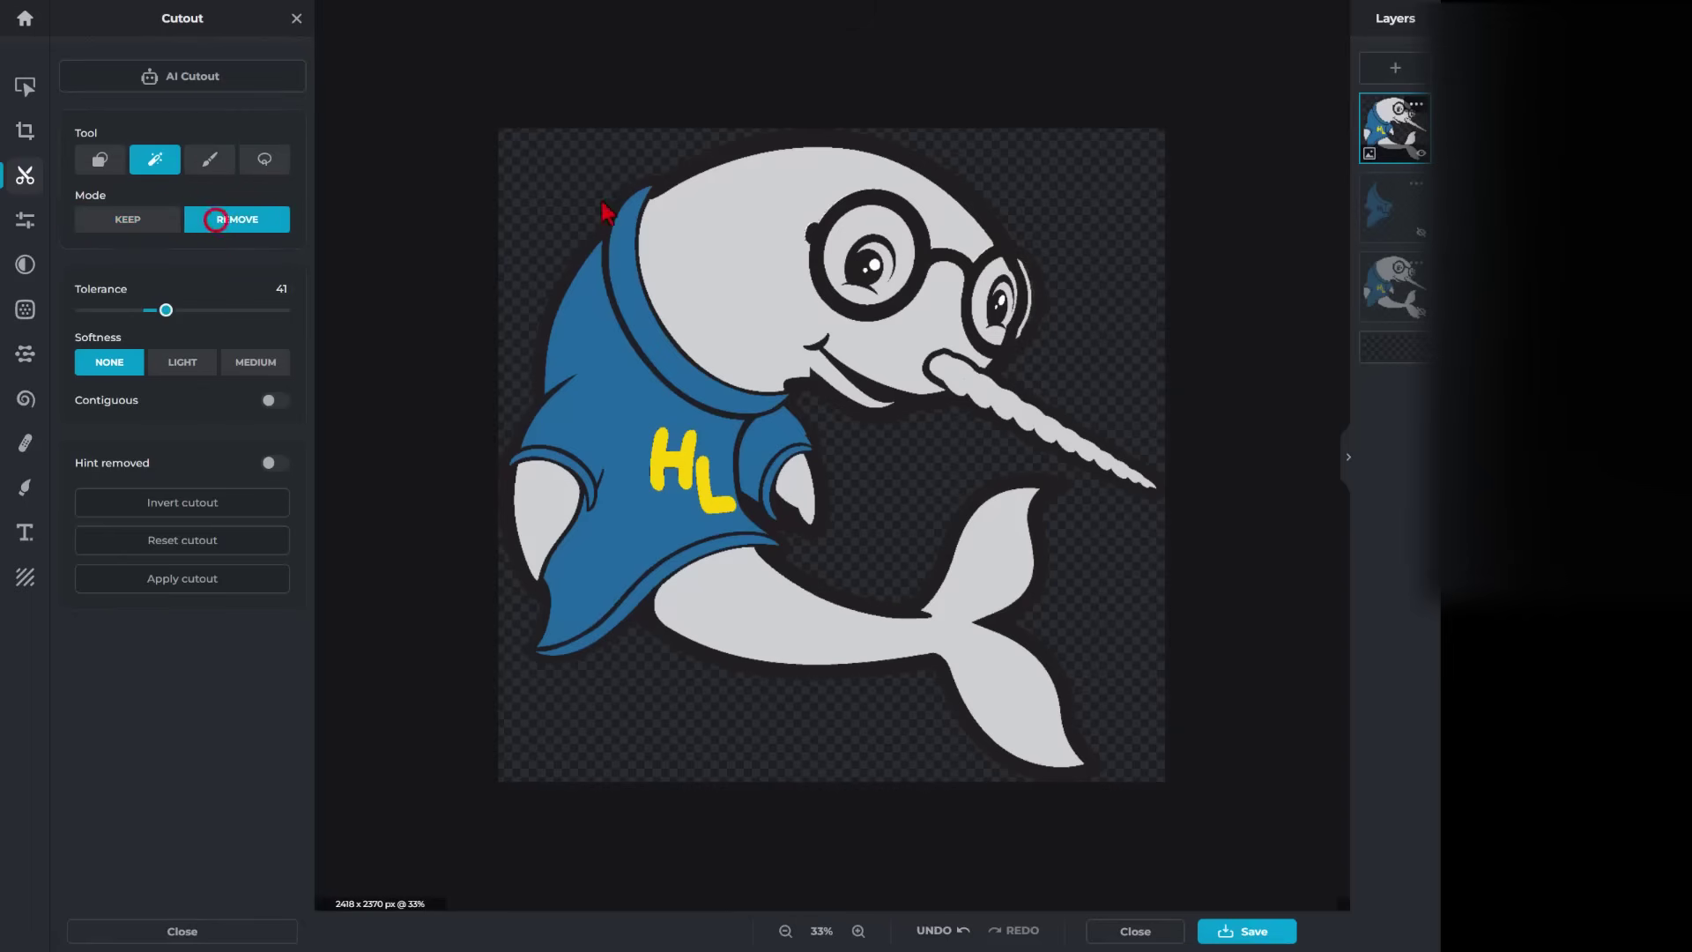
pyautogui.click(703, 249)
pyautogui.click(663, 359)
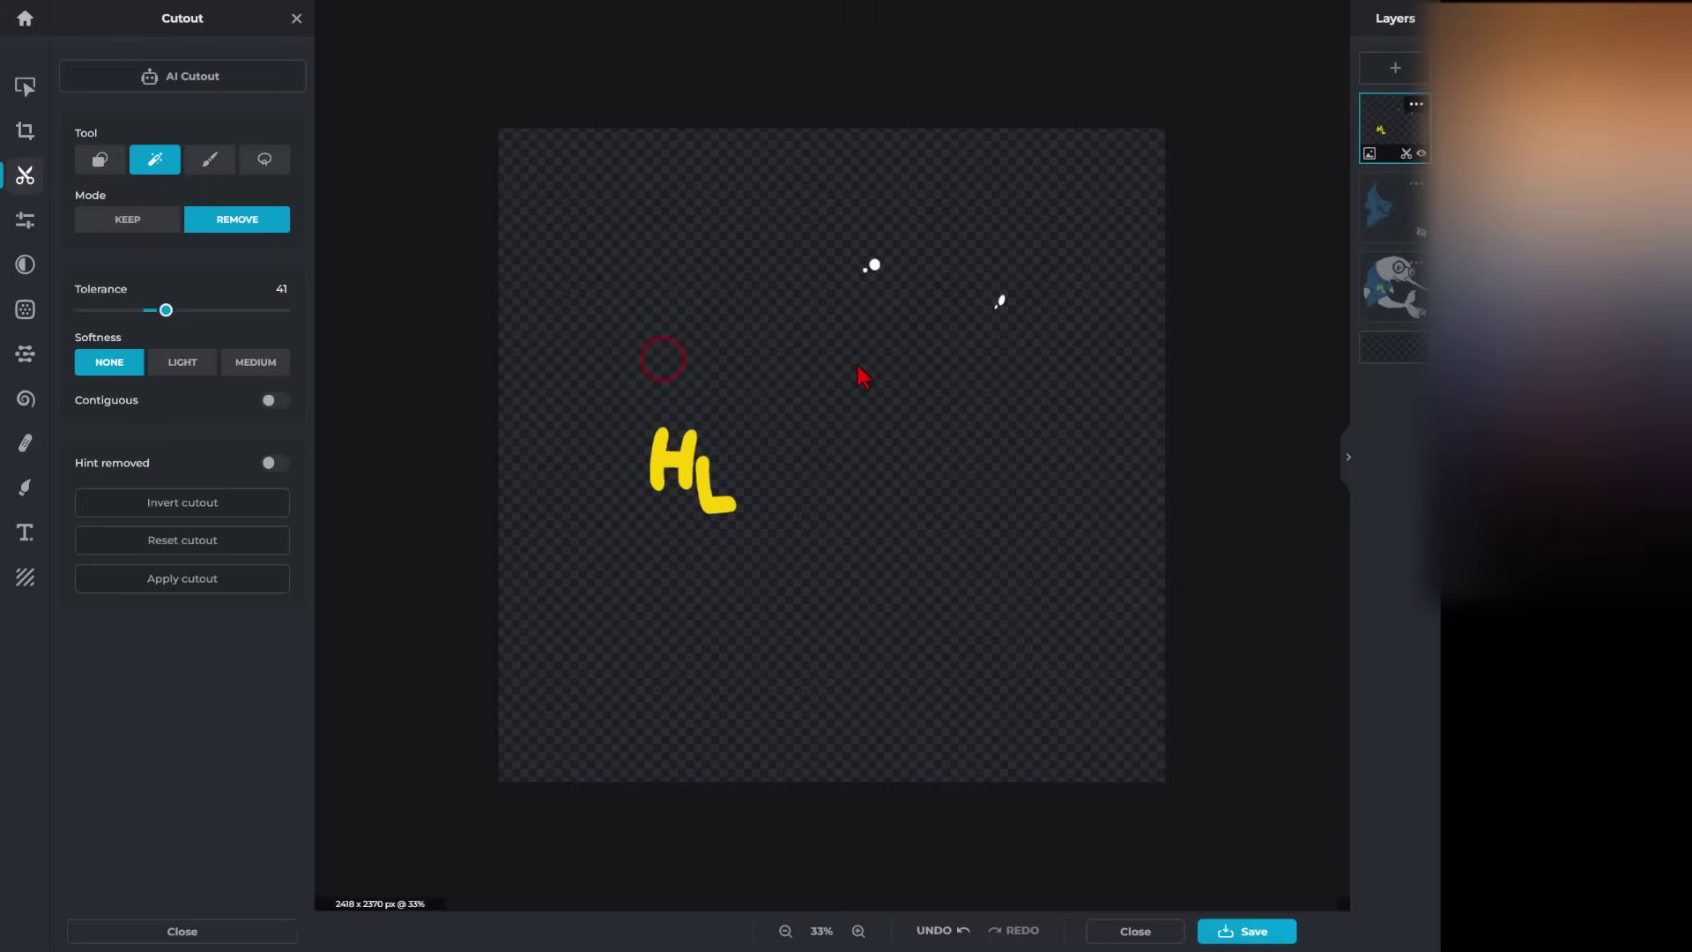
pyautogui.click(884, 275)
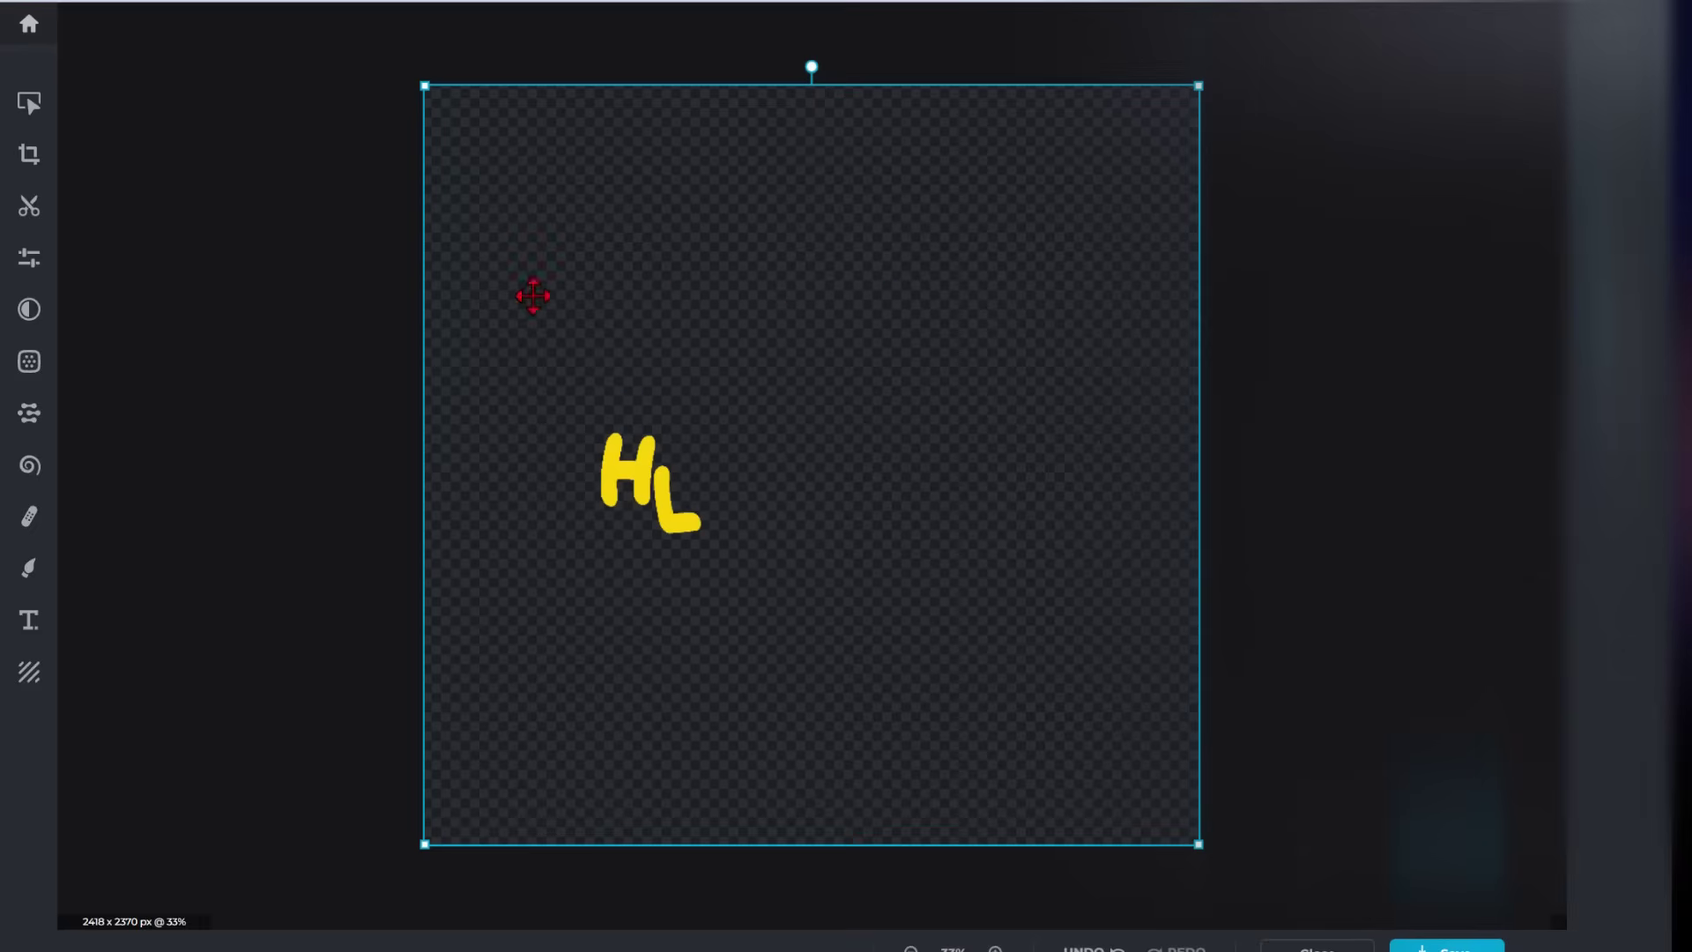
pyautogui.scroll(3, 783, 282)
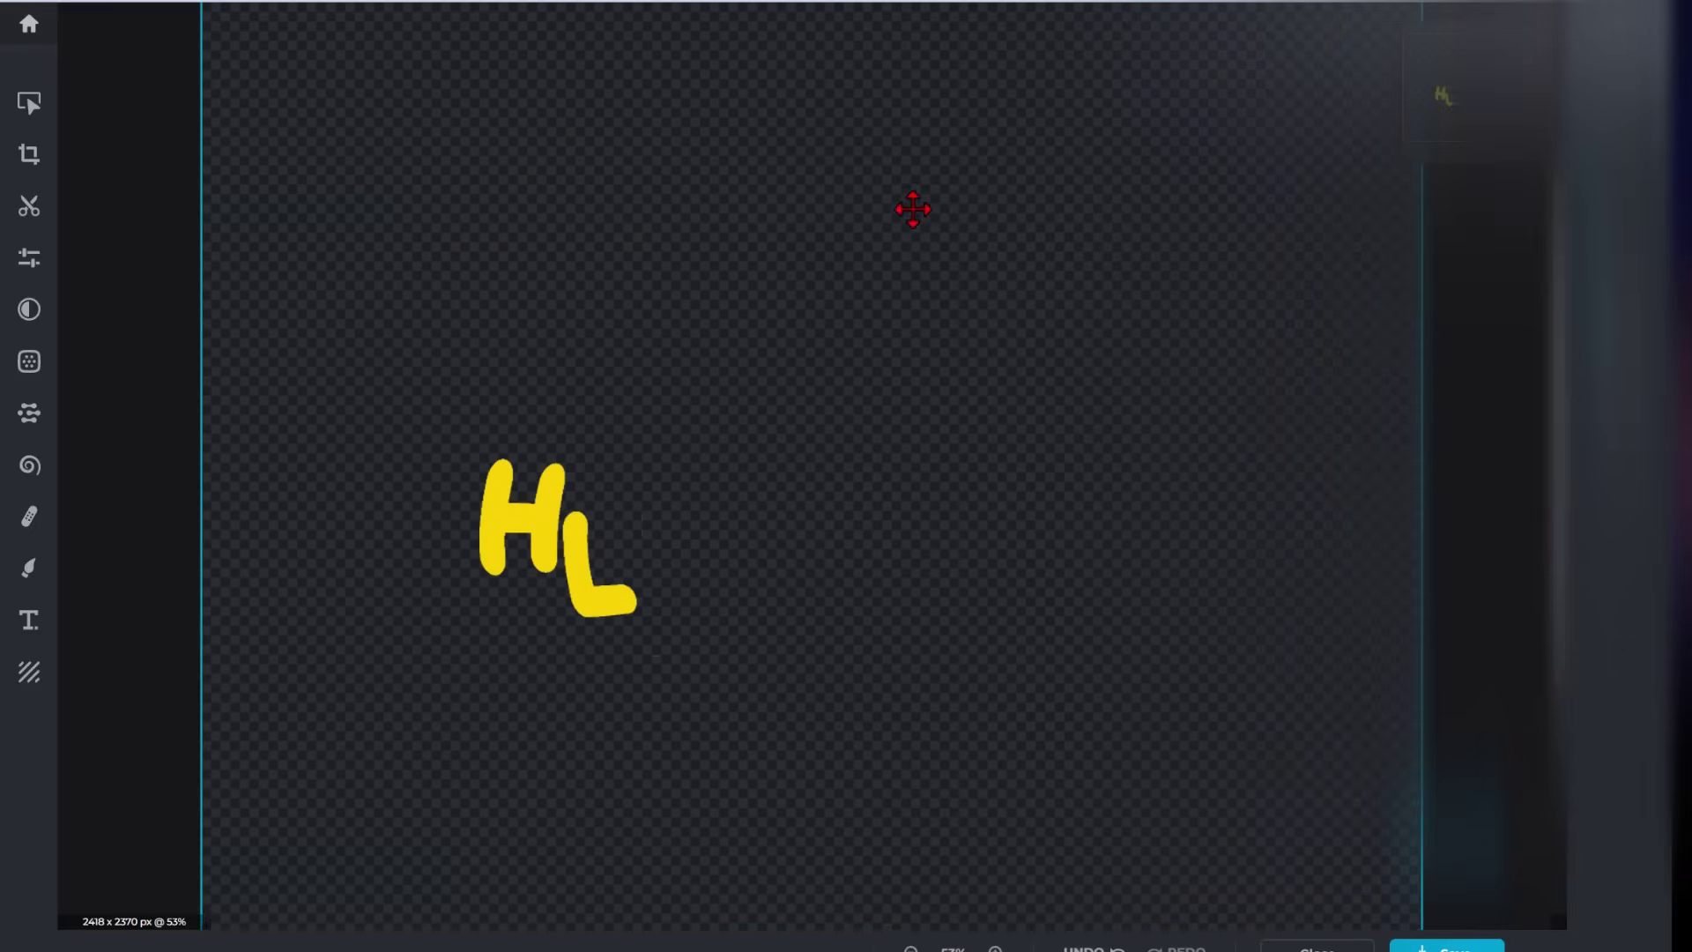
pyautogui.scroll(-3, 873, 203)
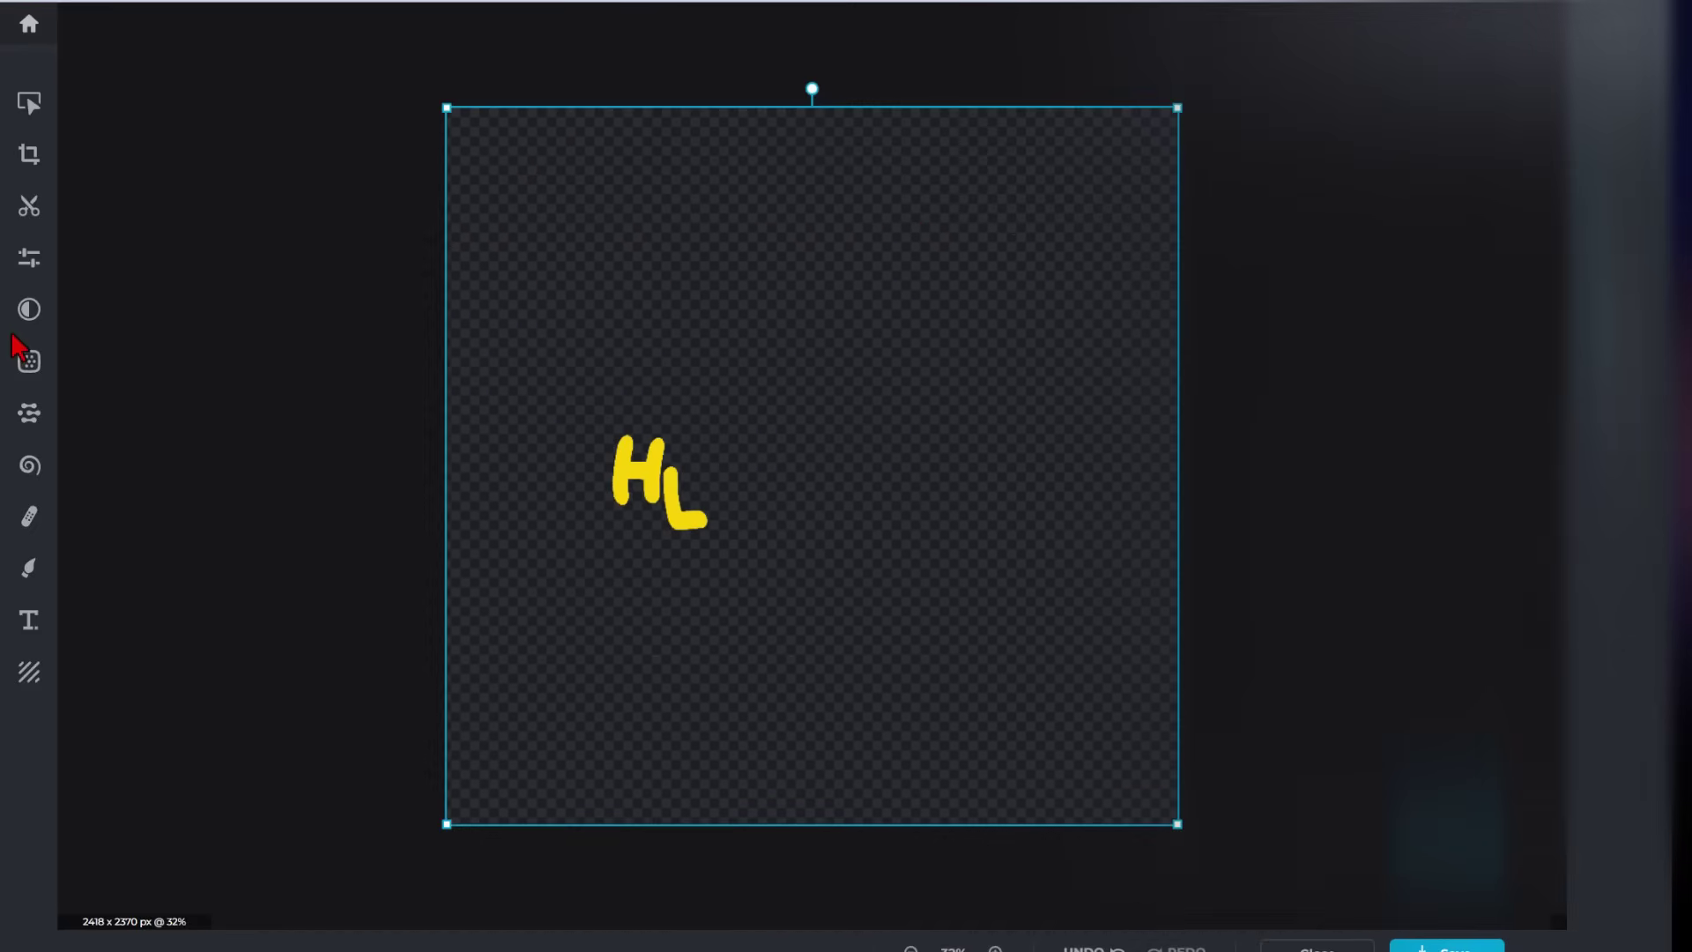
# Step: Set up Pixlr's eraser at 1000px size with 0% softness
pyautogui.click(31, 571)
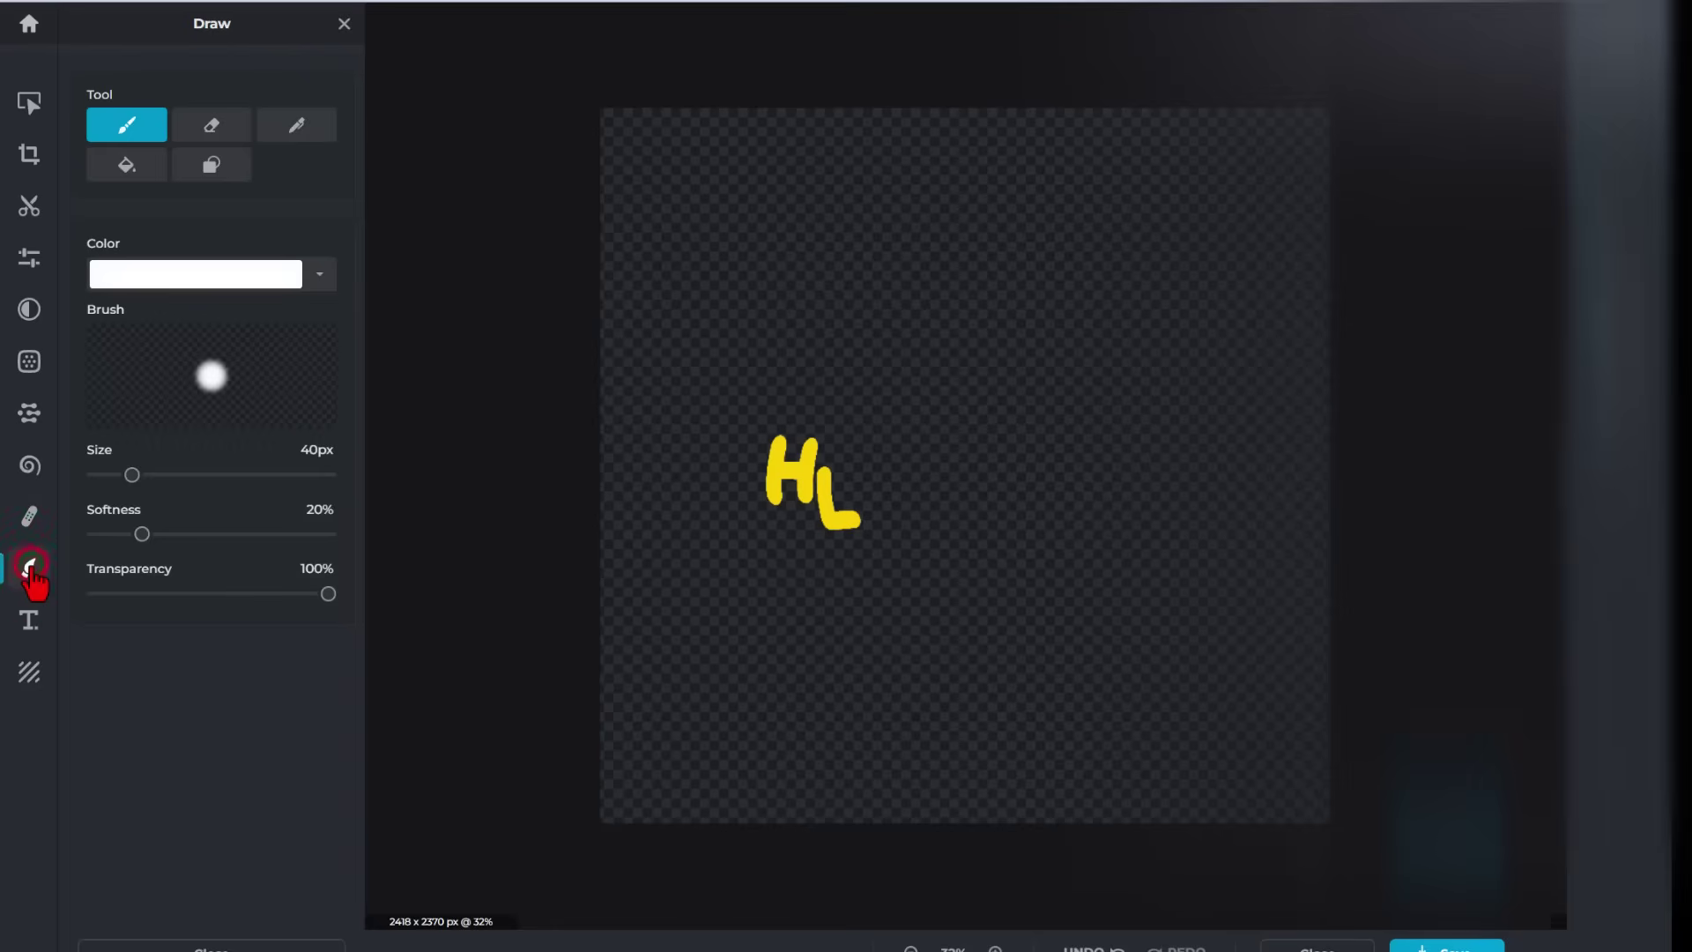
pyautogui.click(212, 129)
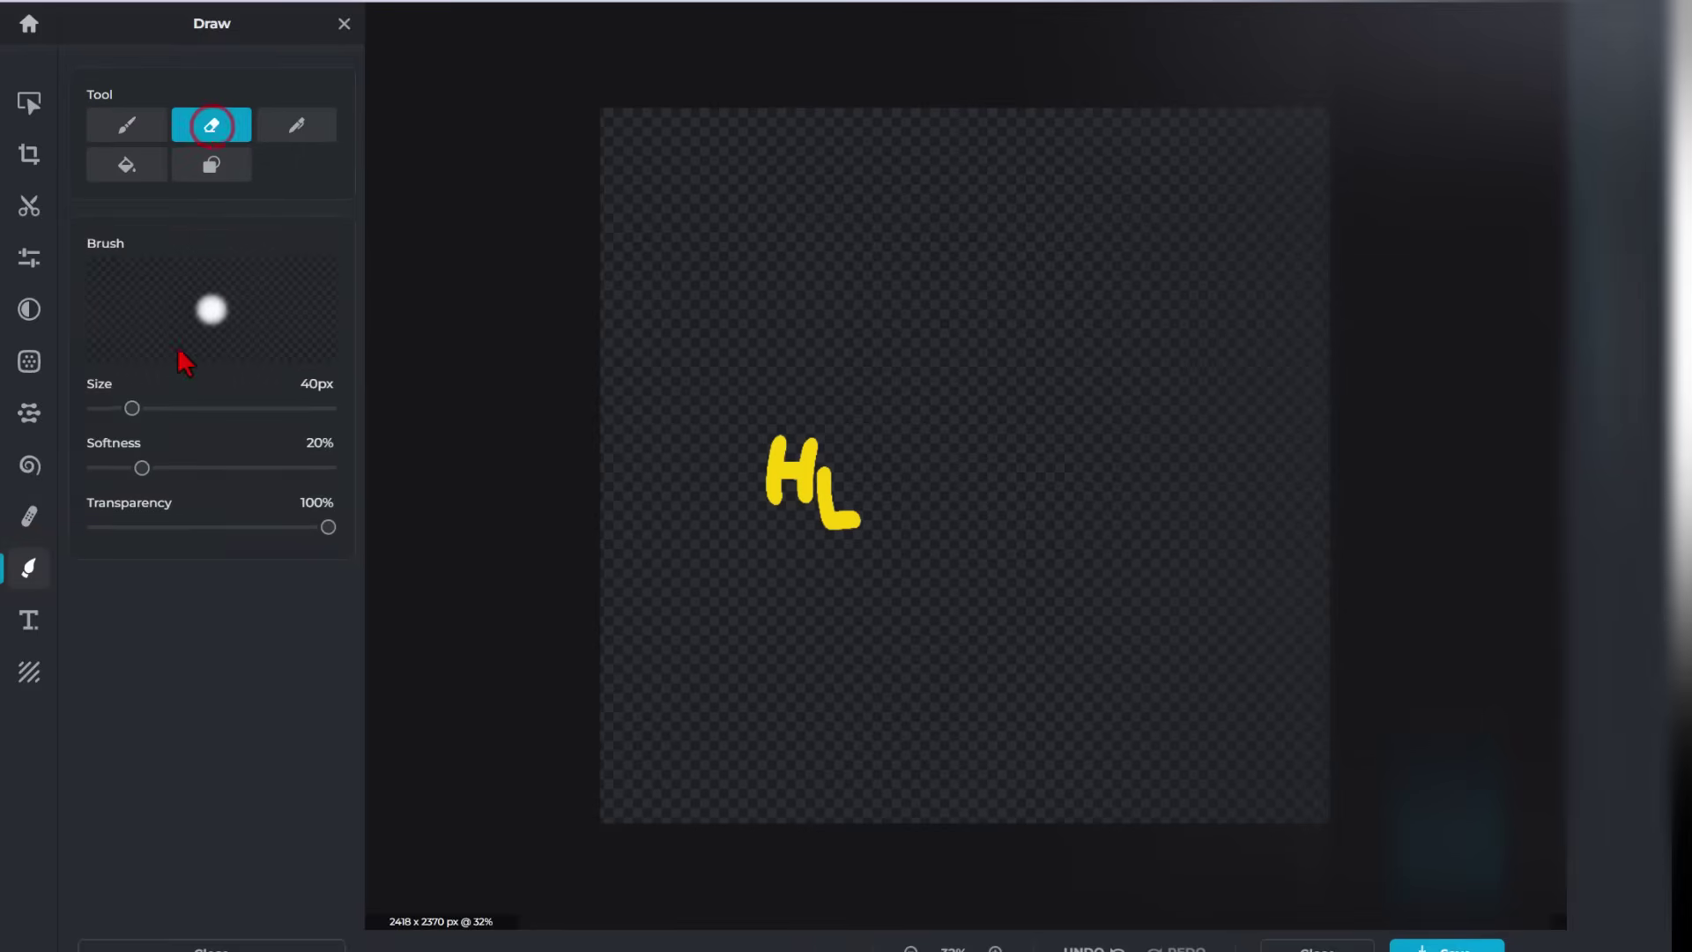
pyautogui.moveTo(132, 408); pyautogui.dragTo(339, 410)
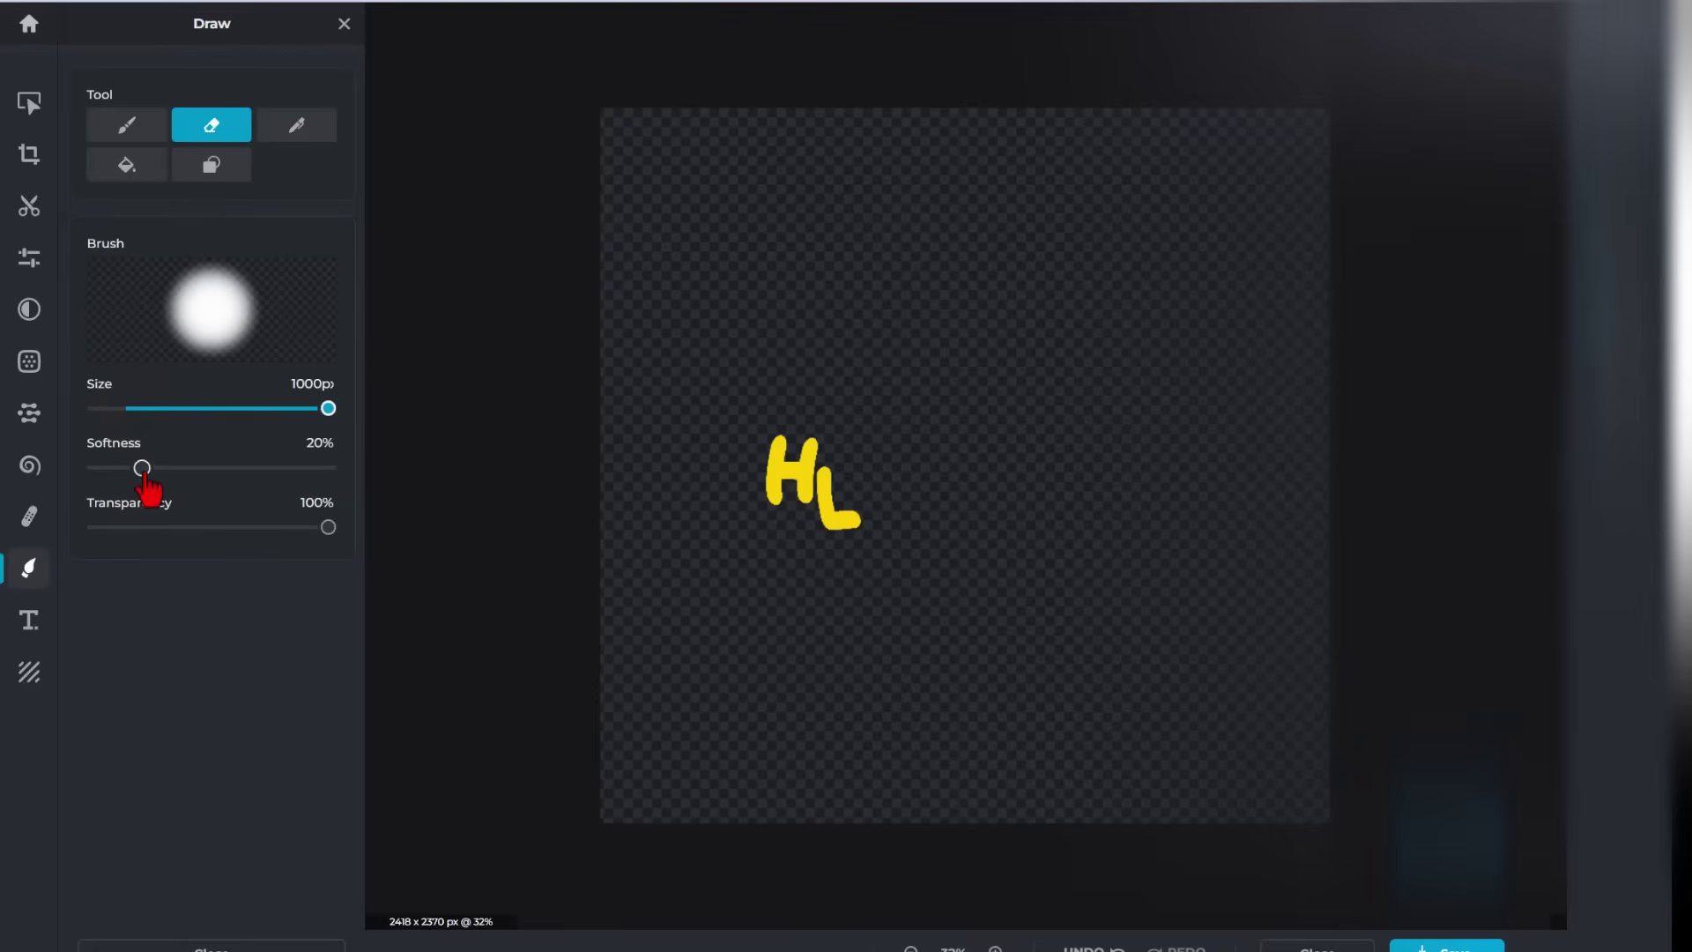
pyautogui.moveTo(142, 468); pyautogui.dragTo(92, 469)
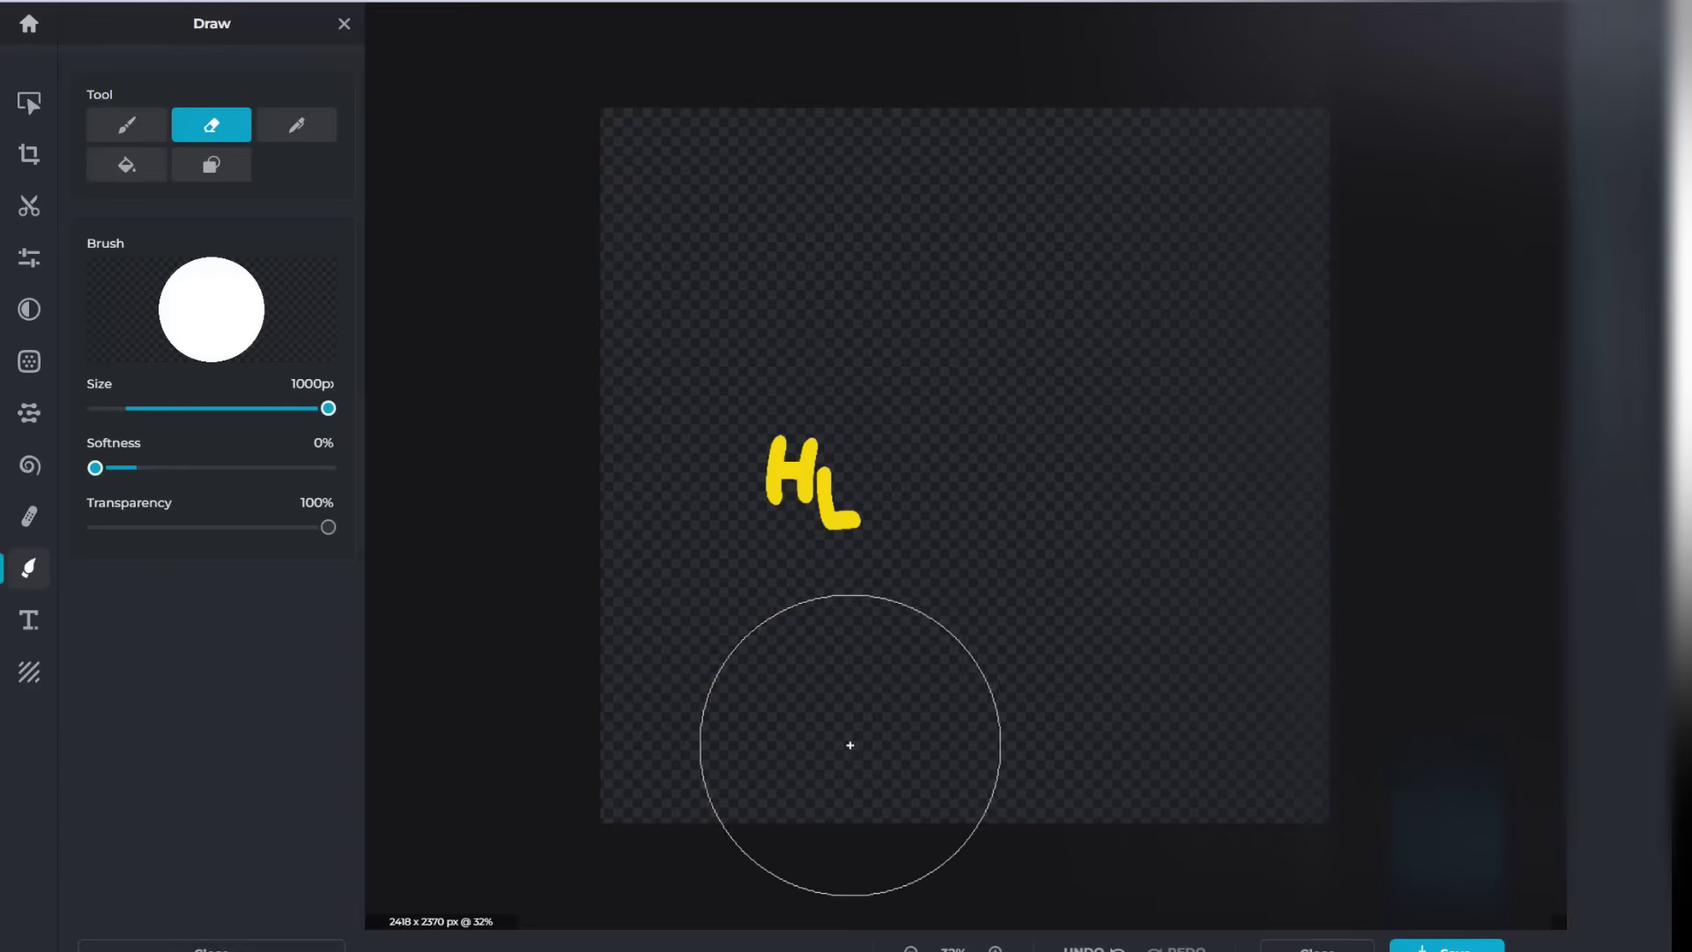
# Step: Erase the empty canvas all around the HL letters, undoing the accidental letter shift
pyautogui.click(719, 731)
pyautogui.click(810, 730)
pyautogui.click(908, 717)
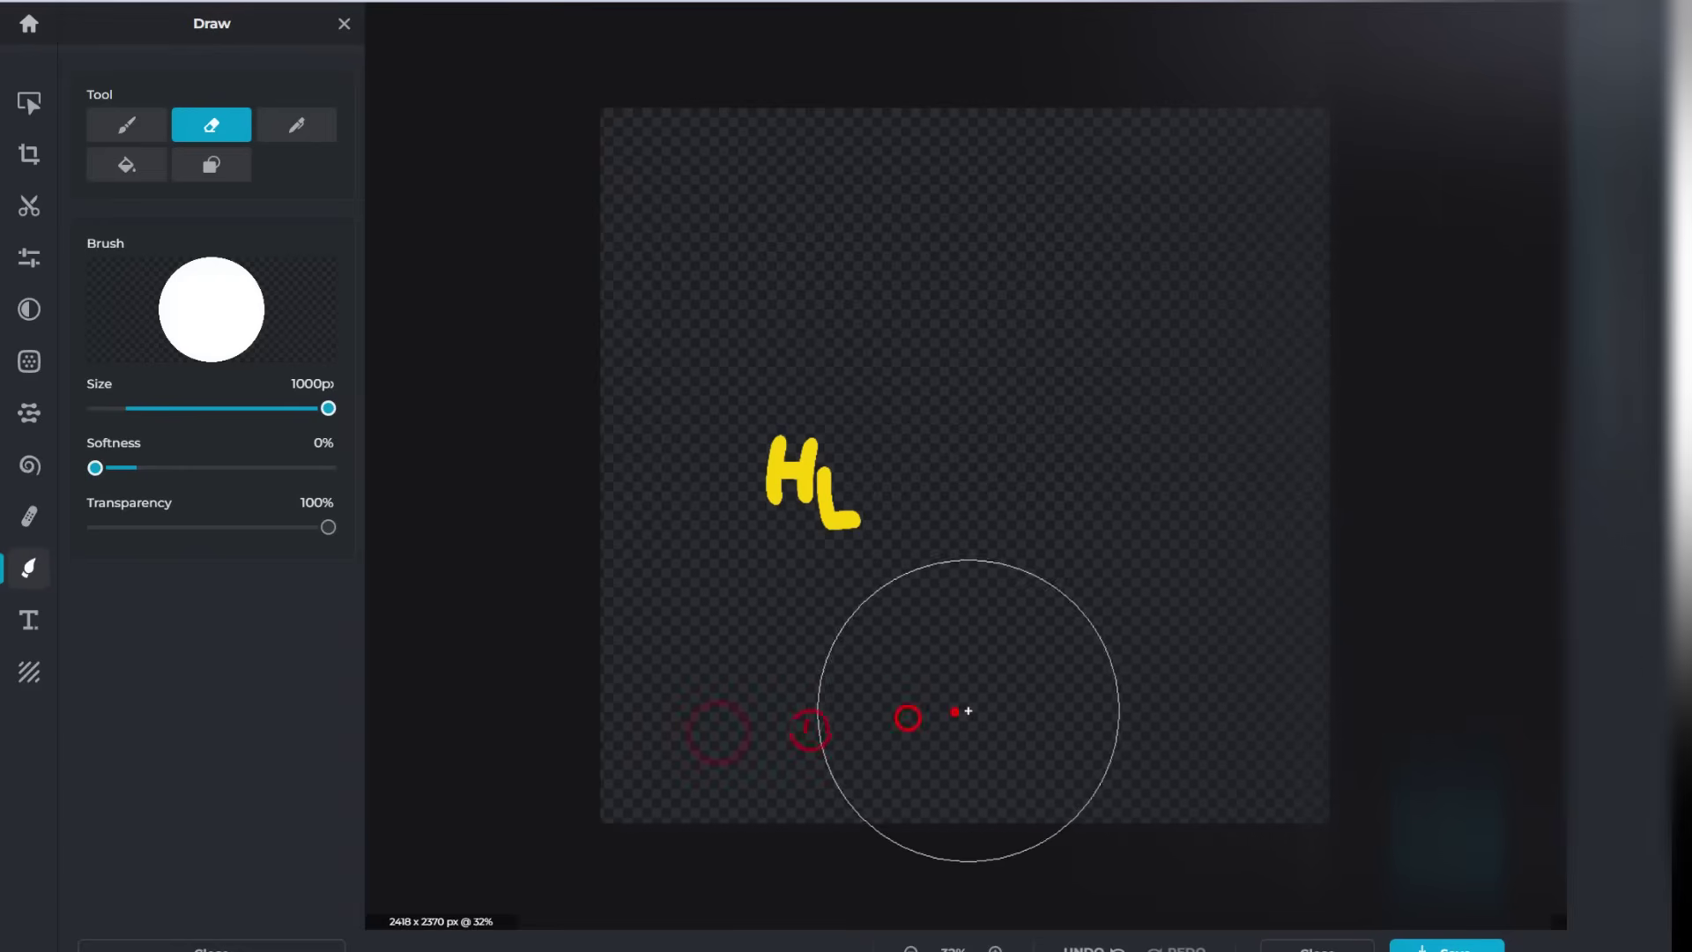
pyautogui.click(1050, 699)
pyautogui.click(1107, 691)
pyautogui.click(1193, 691)
pyautogui.click(1234, 709)
pyautogui.click(1107, 646)
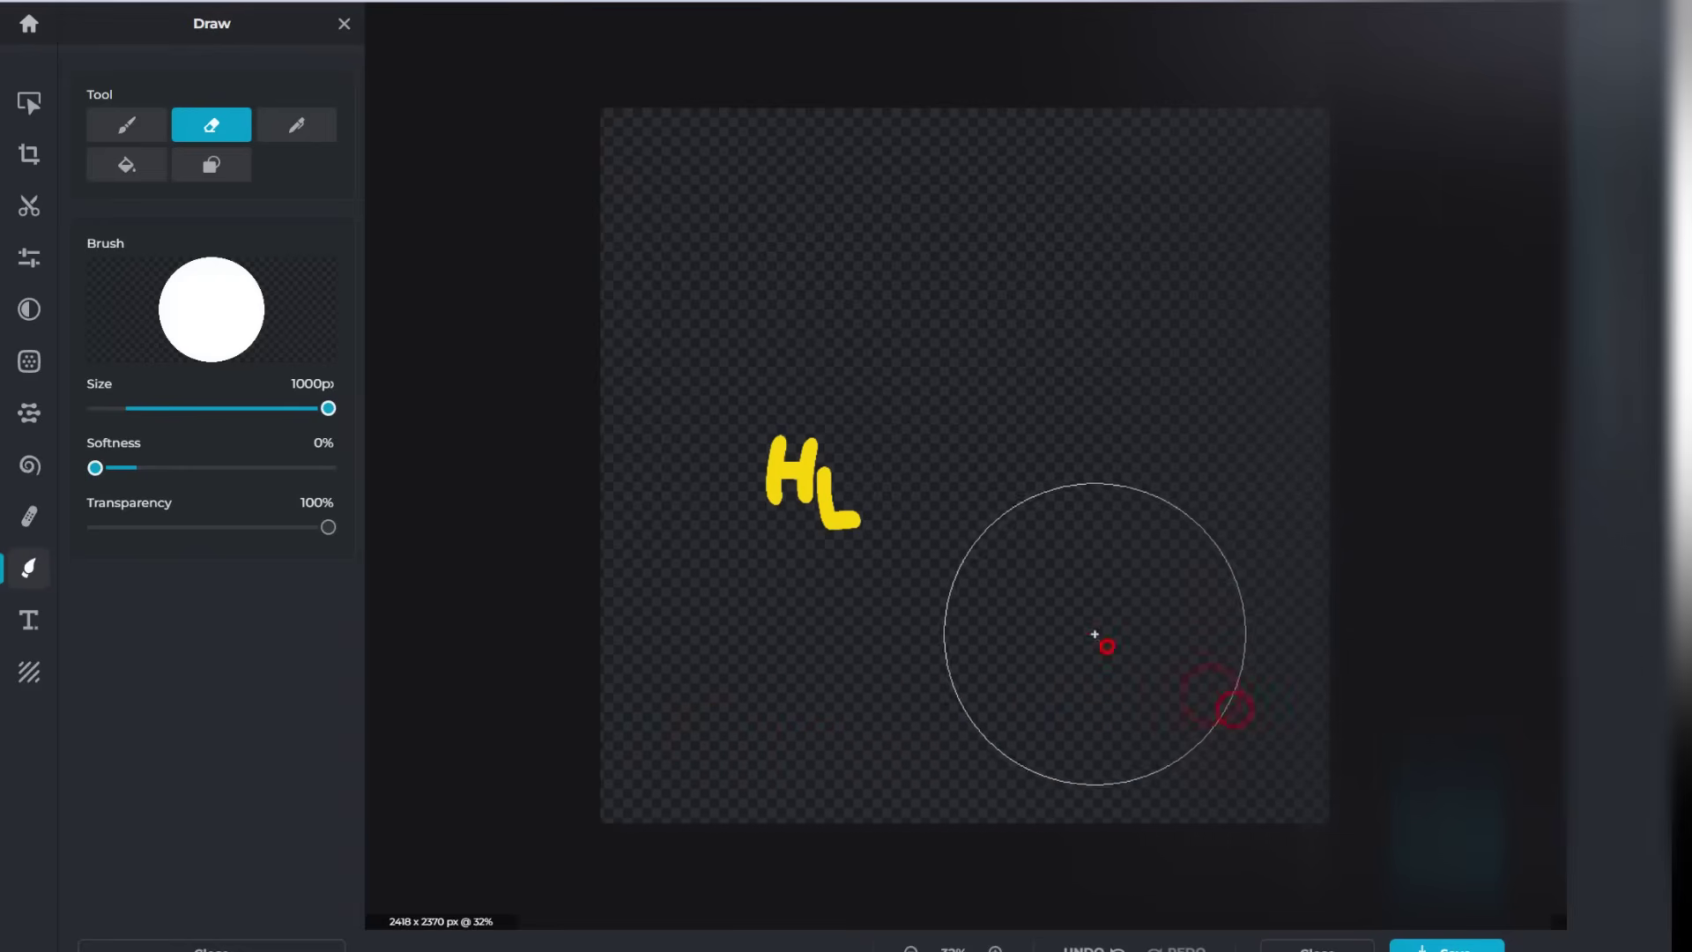
pyautogui.click(1066, 556)
pyautogui.click(1027, 456)
pyautogui.click(984, 405)
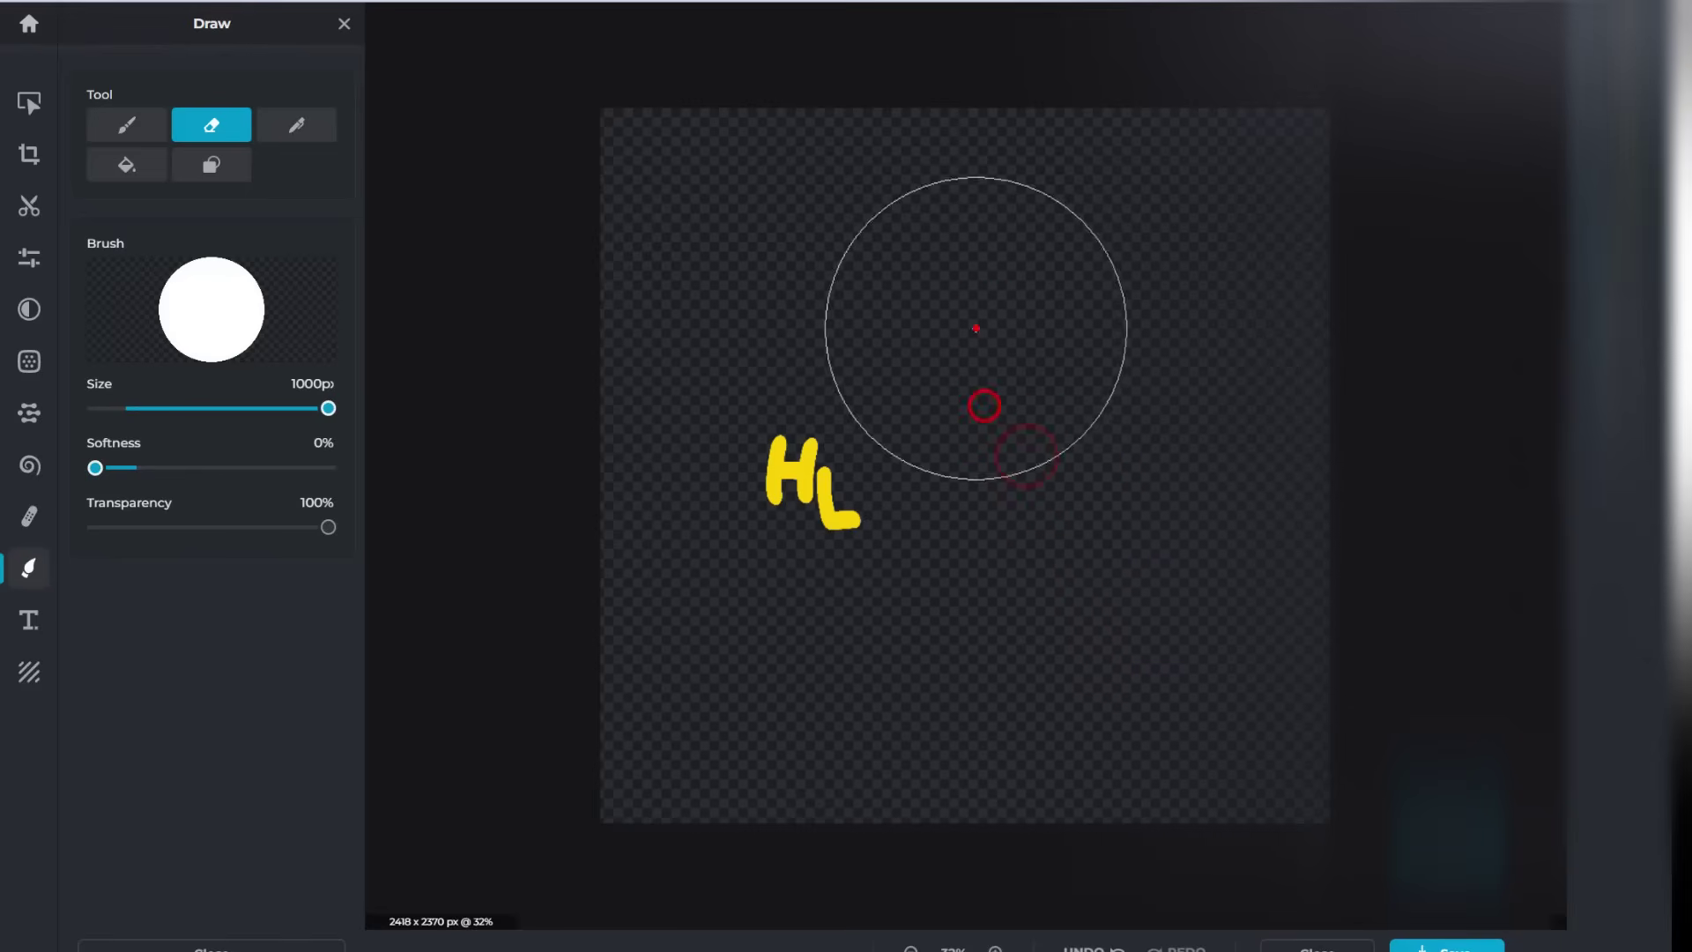
pyautogui.click(975, 328)
pyautogui.click(891, 238)
pyautogui.click(571, 205)
pyautogui.click(679, 209)
pyautogui.click(598, 300)
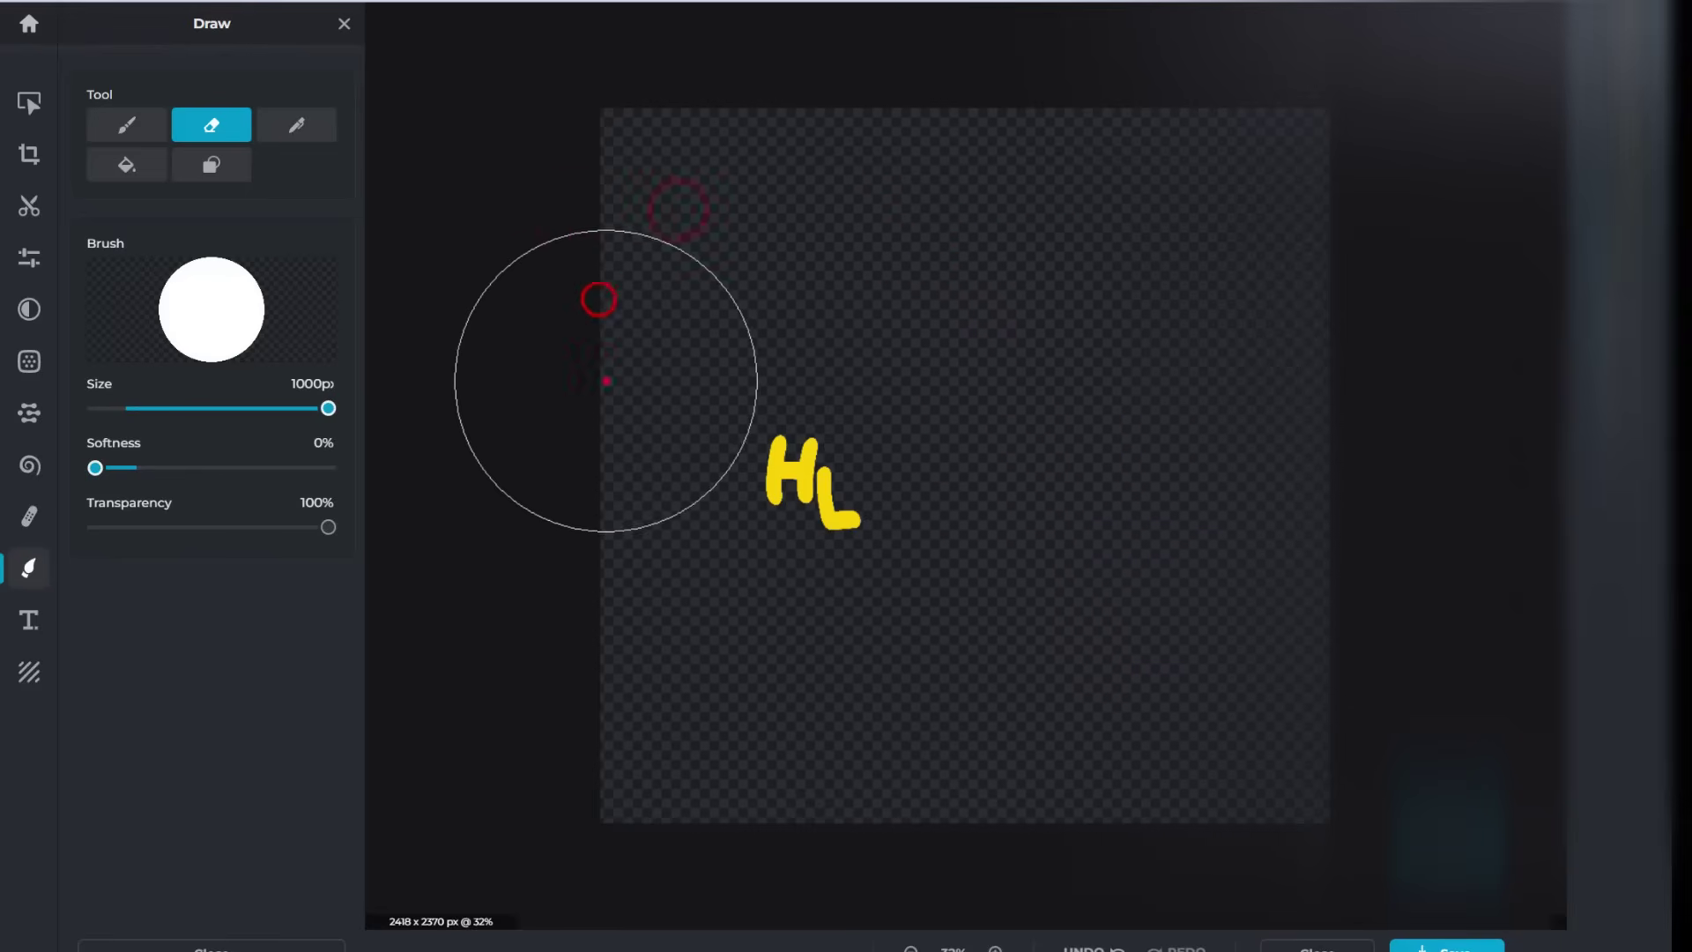
pyautogui.click(606, 380)
pyautogui.click(608, 440)
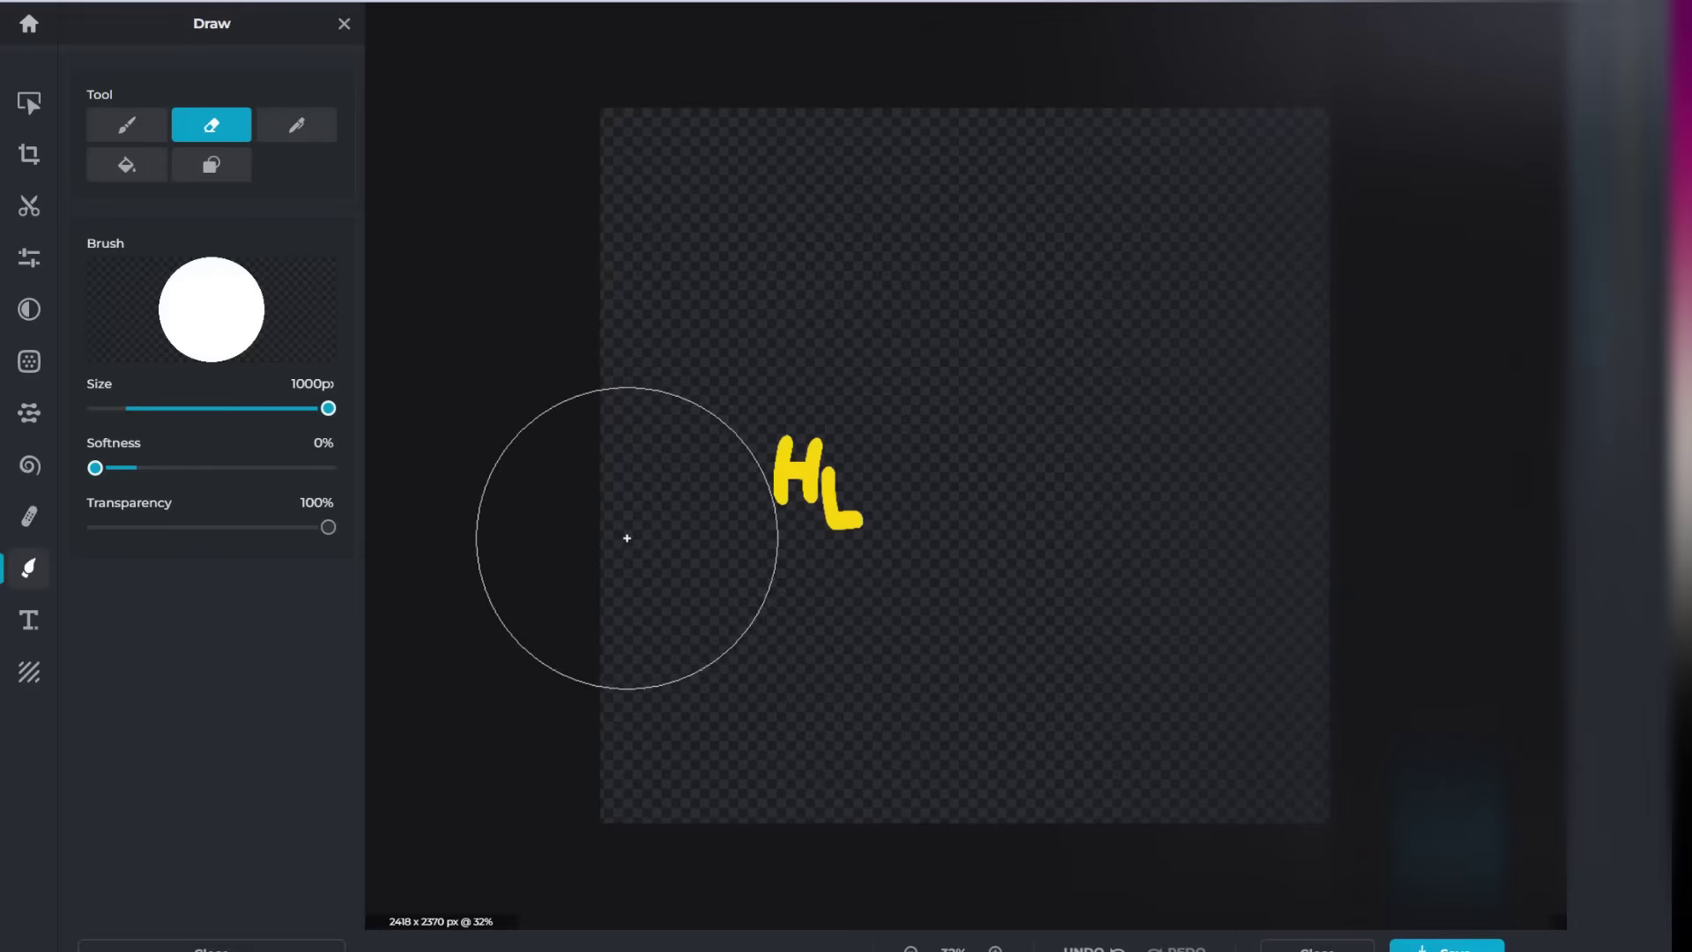
pyautogui.click(623, 578)
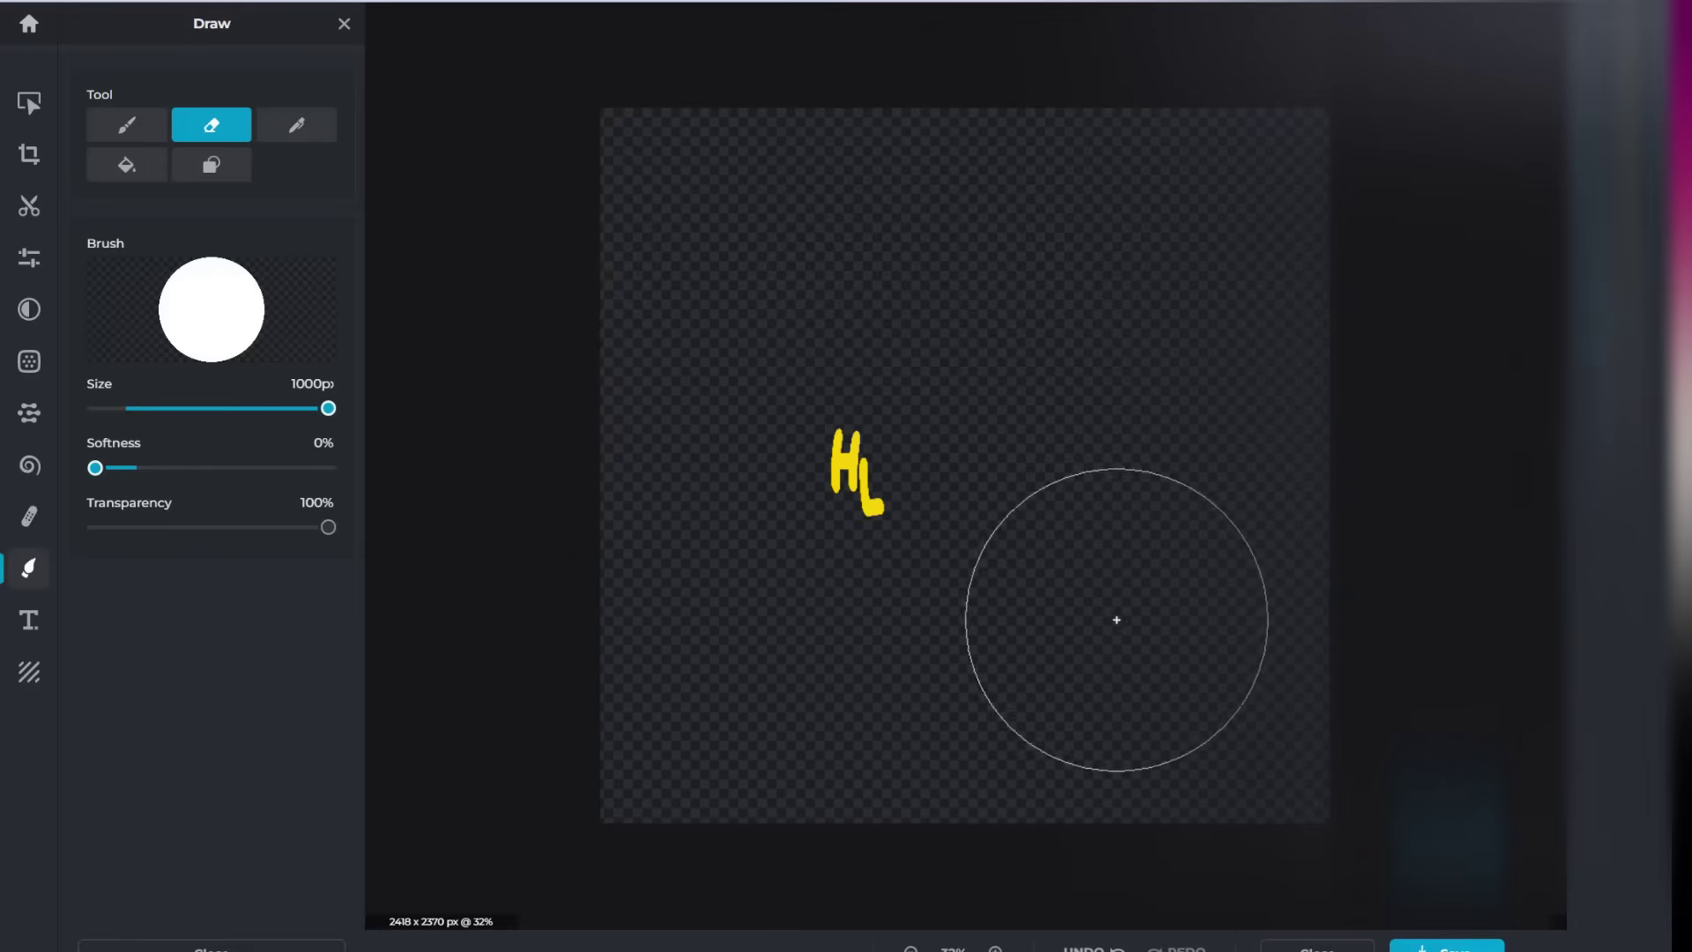
pyautogui.hotkey('ctrl', 'z')
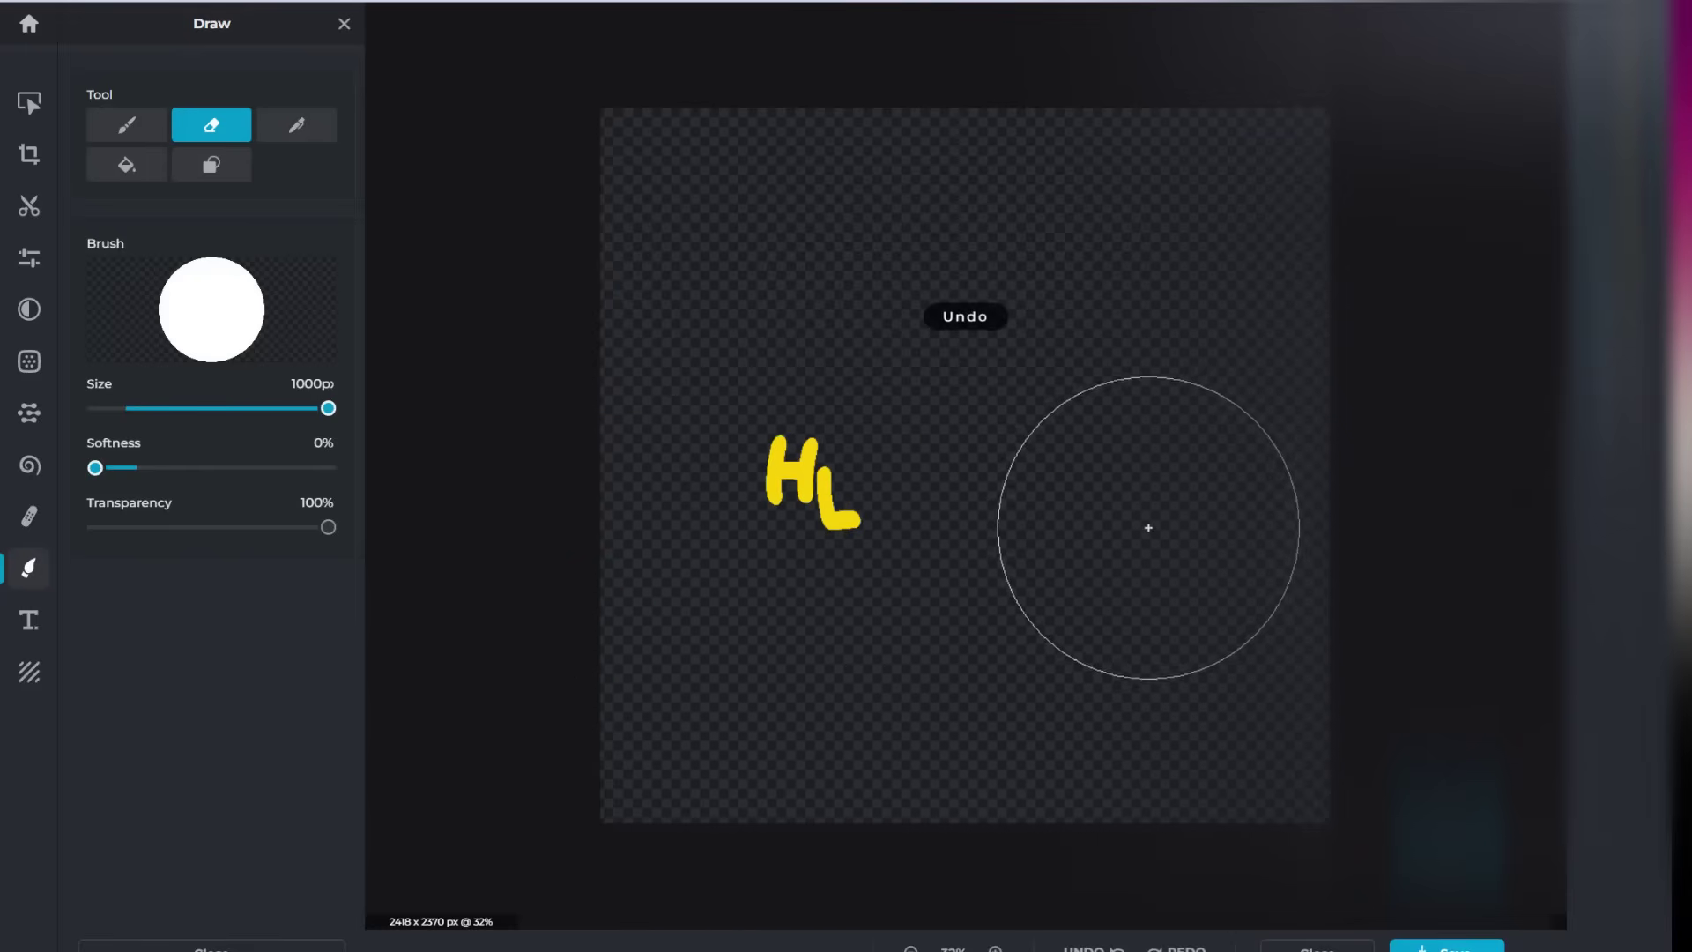
# Step: Finish erasing, then switch to the Fill tool with colour black #000000
pyautogui.click(1039, 464)
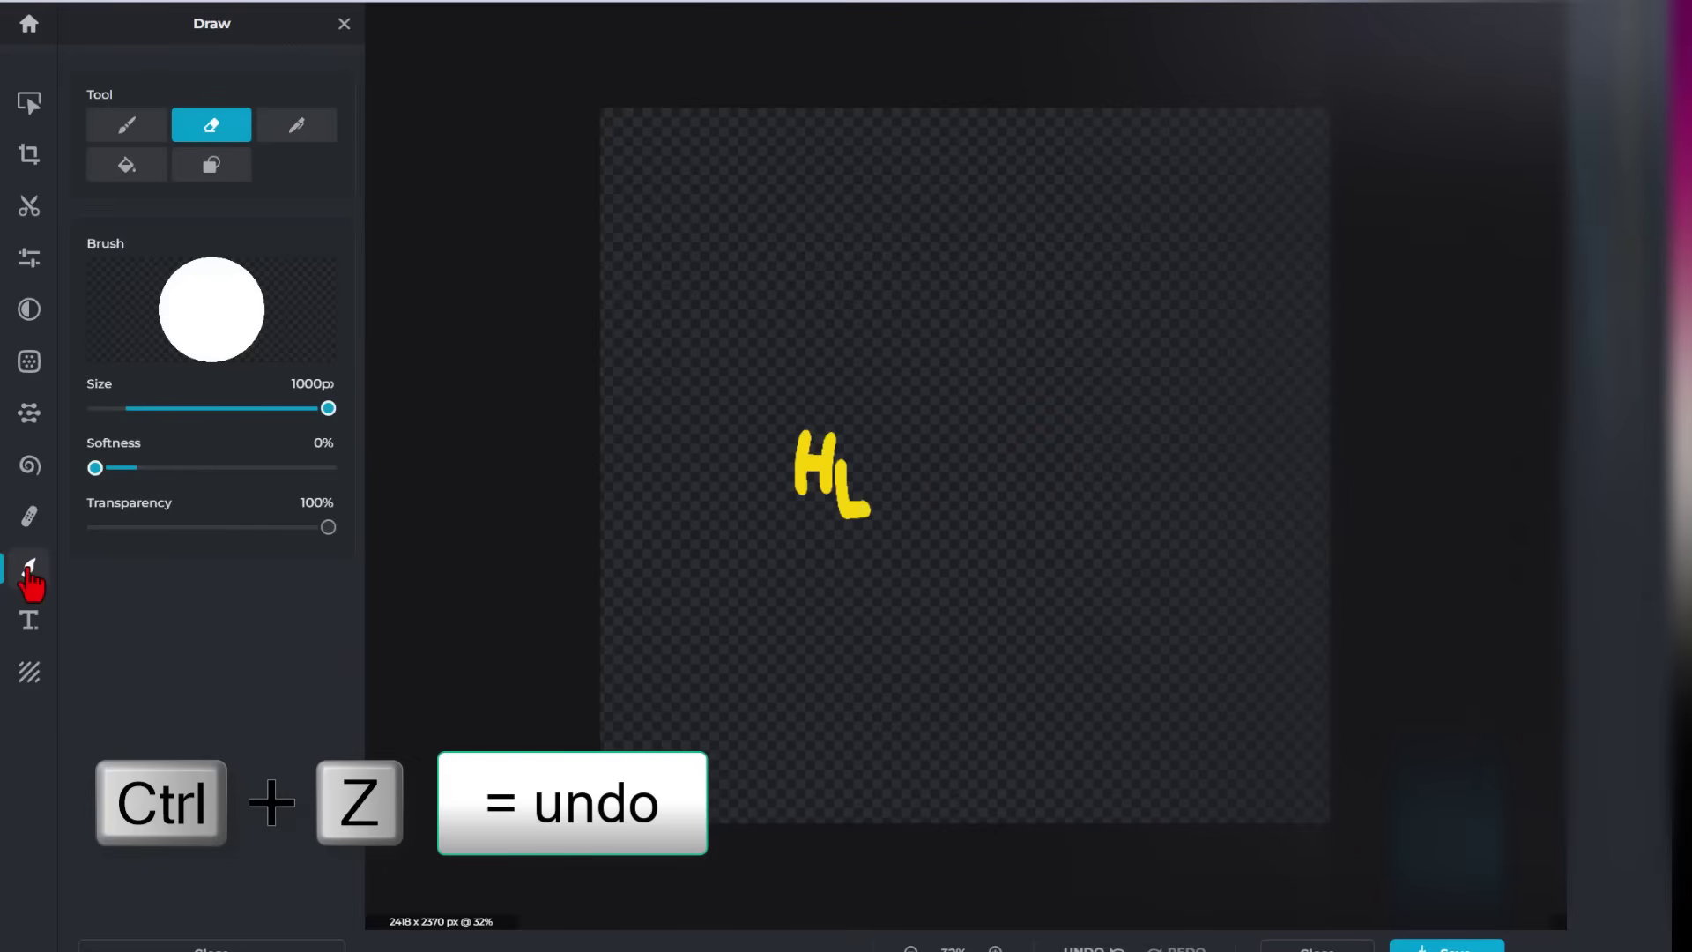
pyautogui.click(27, 566)
pyautogui.click(29, 568)
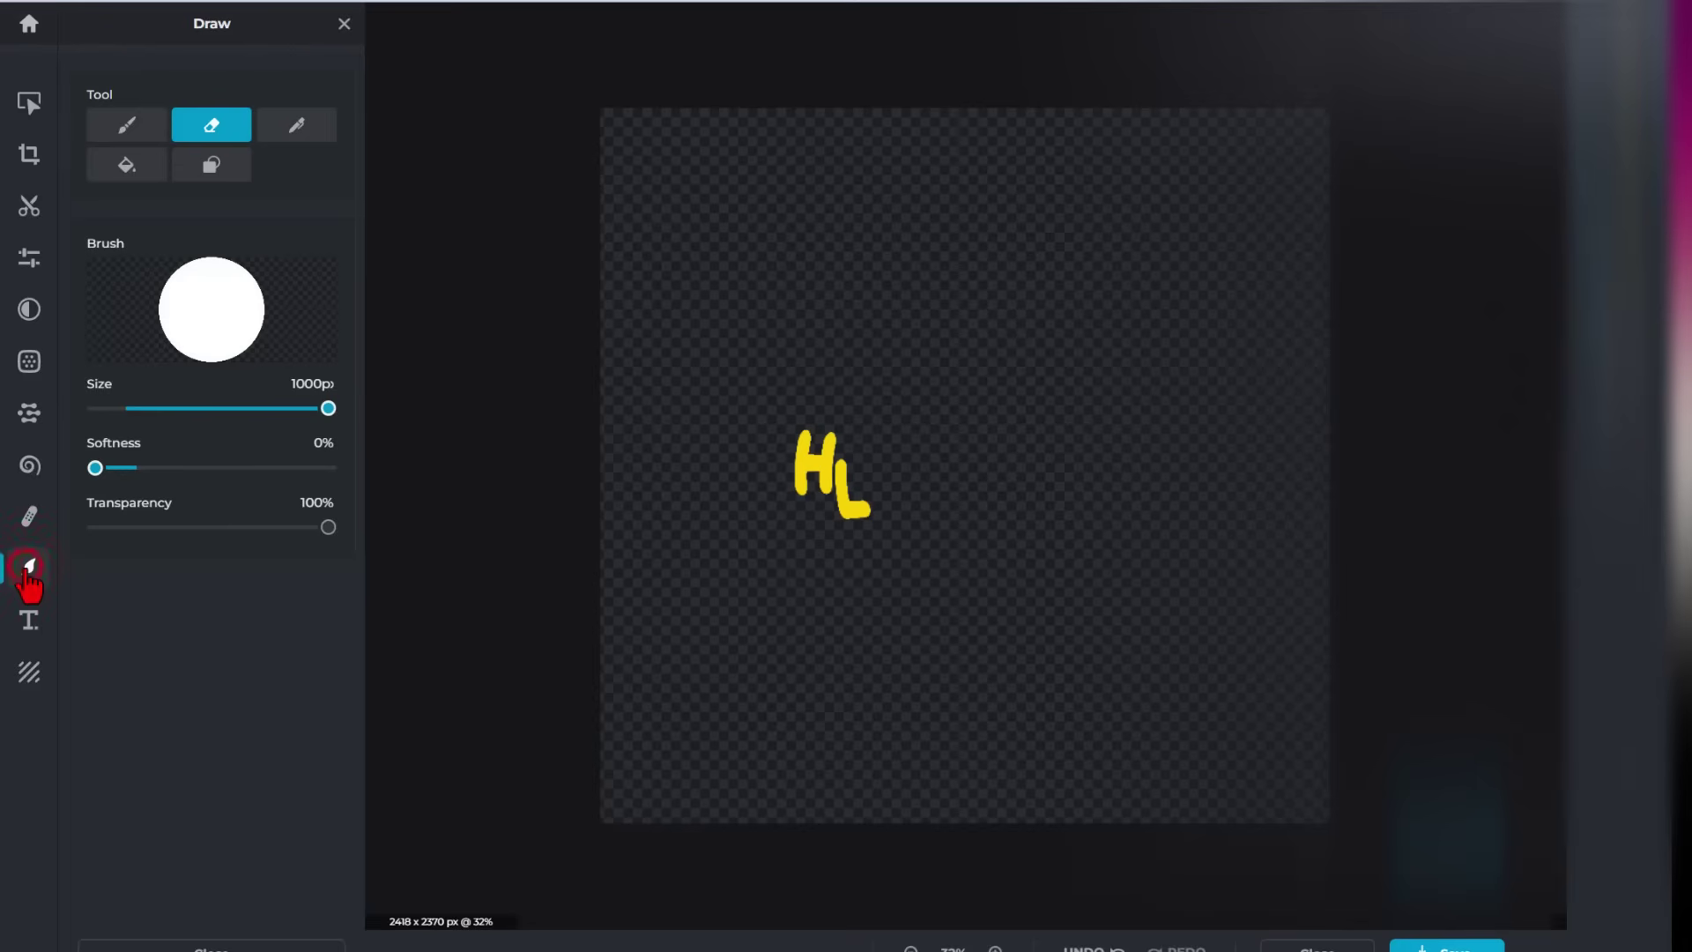
pyautogui.click(124, 164)
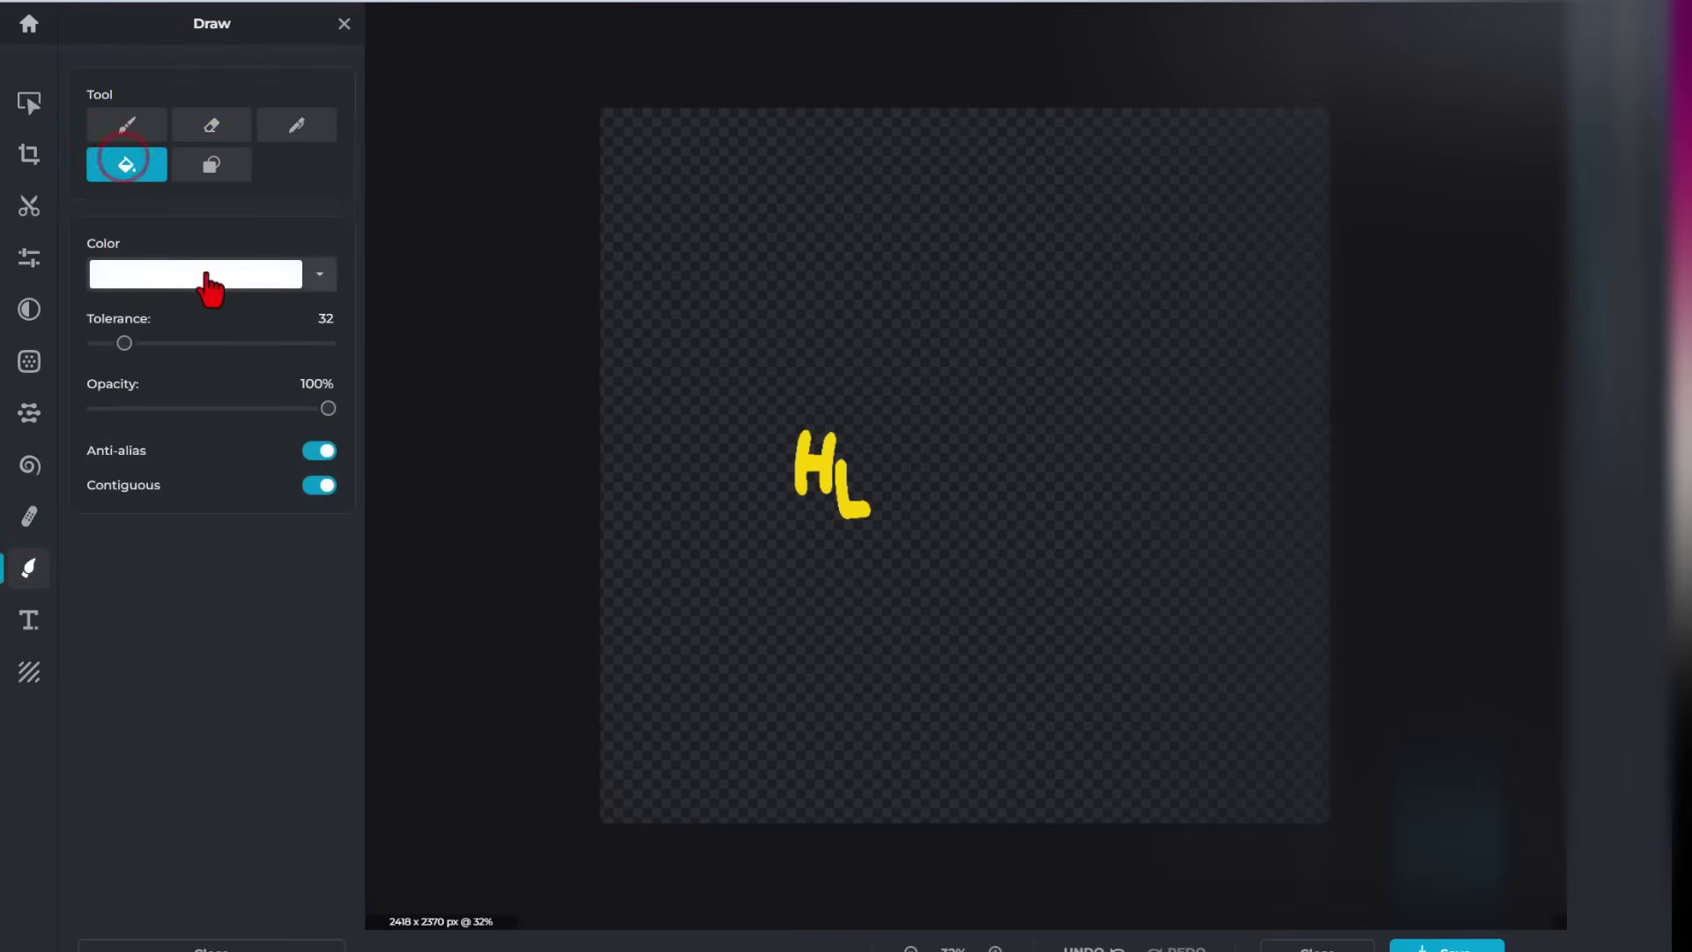
pyautogui.click(322, 282)
pyautogui.click(582, 457)
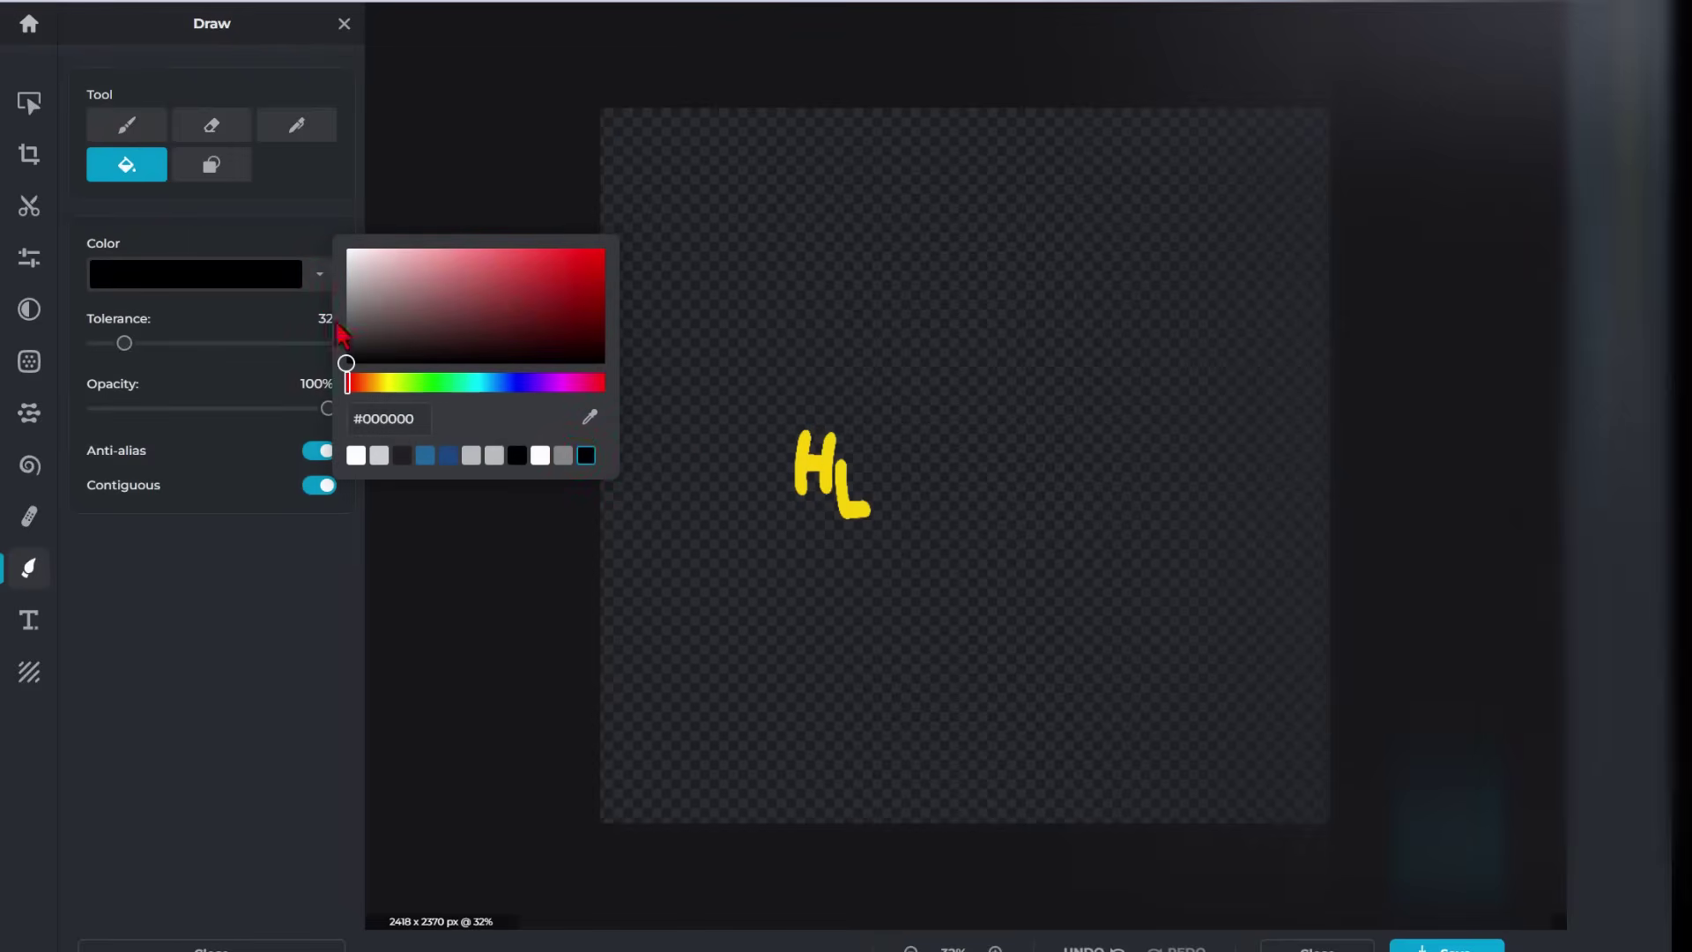
# Step: Fill the yellow L and H letters solid black
pyautogui.click(821, 461)
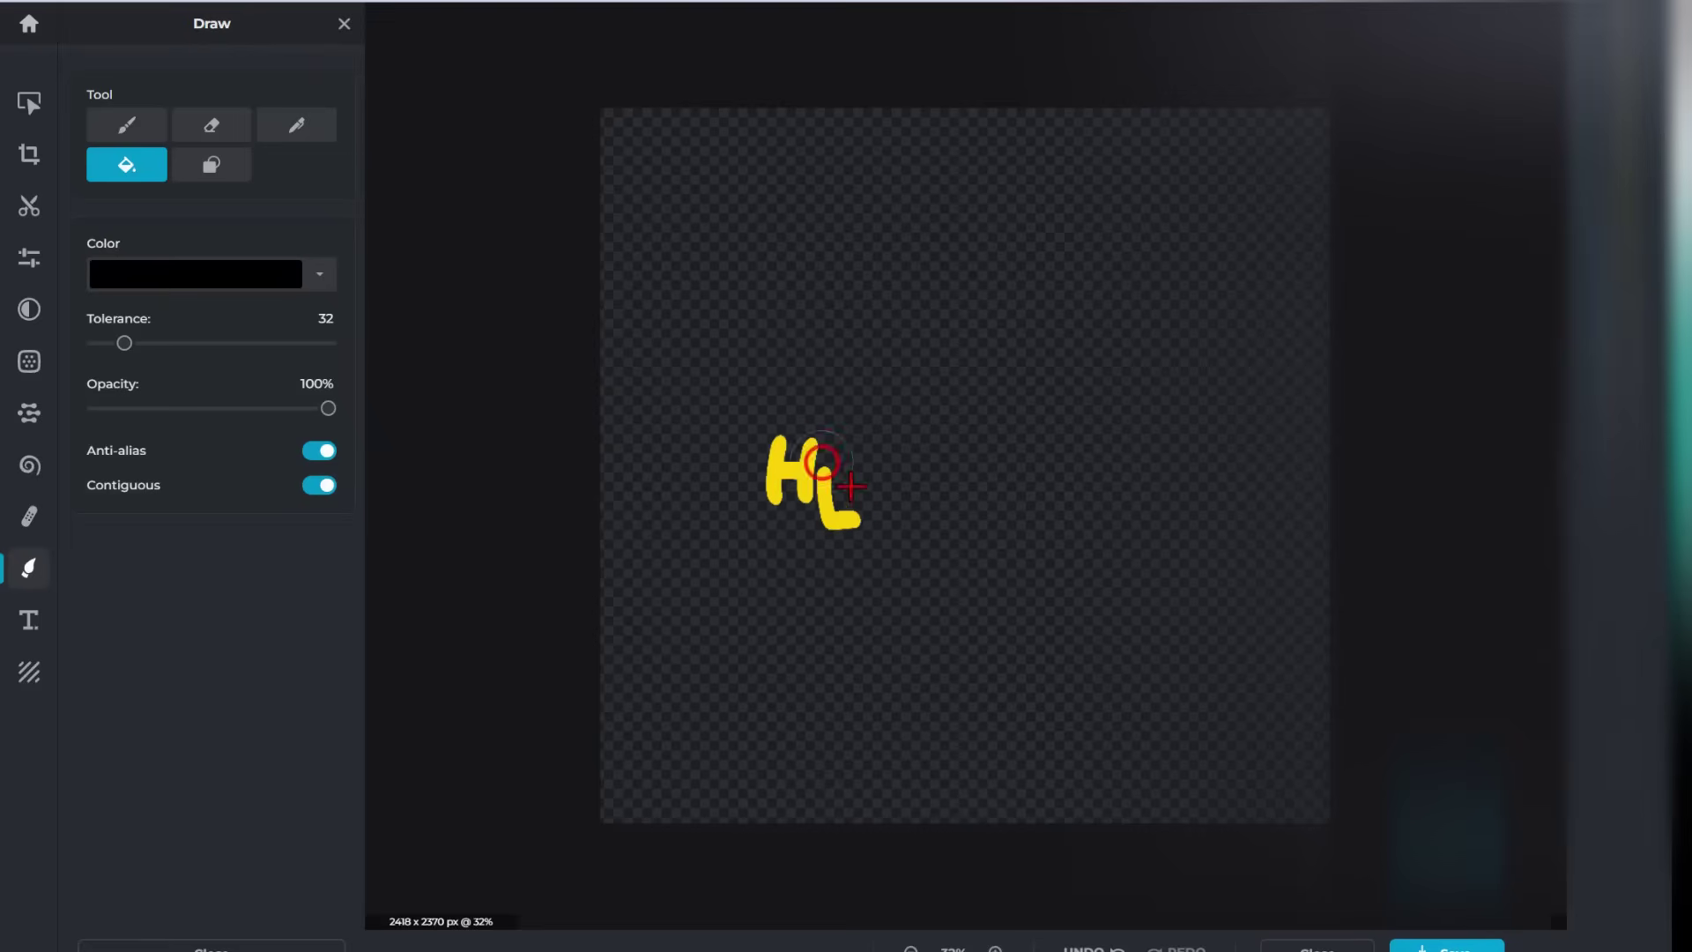
pyautogui.click(833, 510)
pyautogui.click(806, 482)
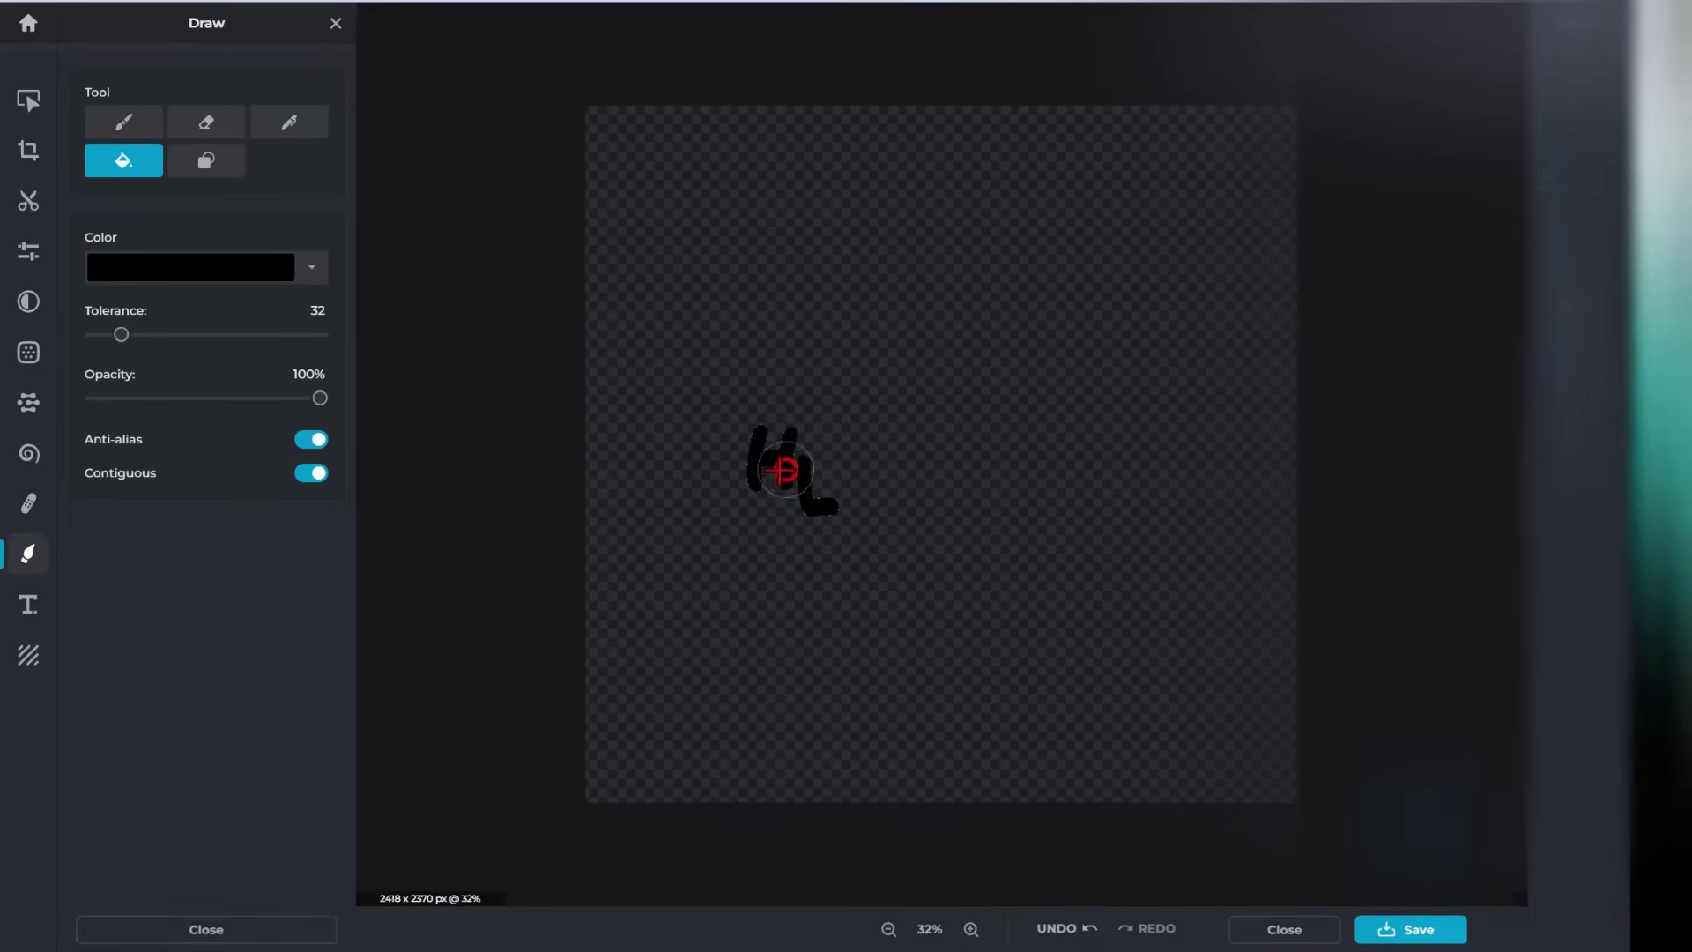
# Step: Save the letters as a transparent PNG over hlnw5 letters.png, confirming the replacement
pyautogui.click(1403, 934)
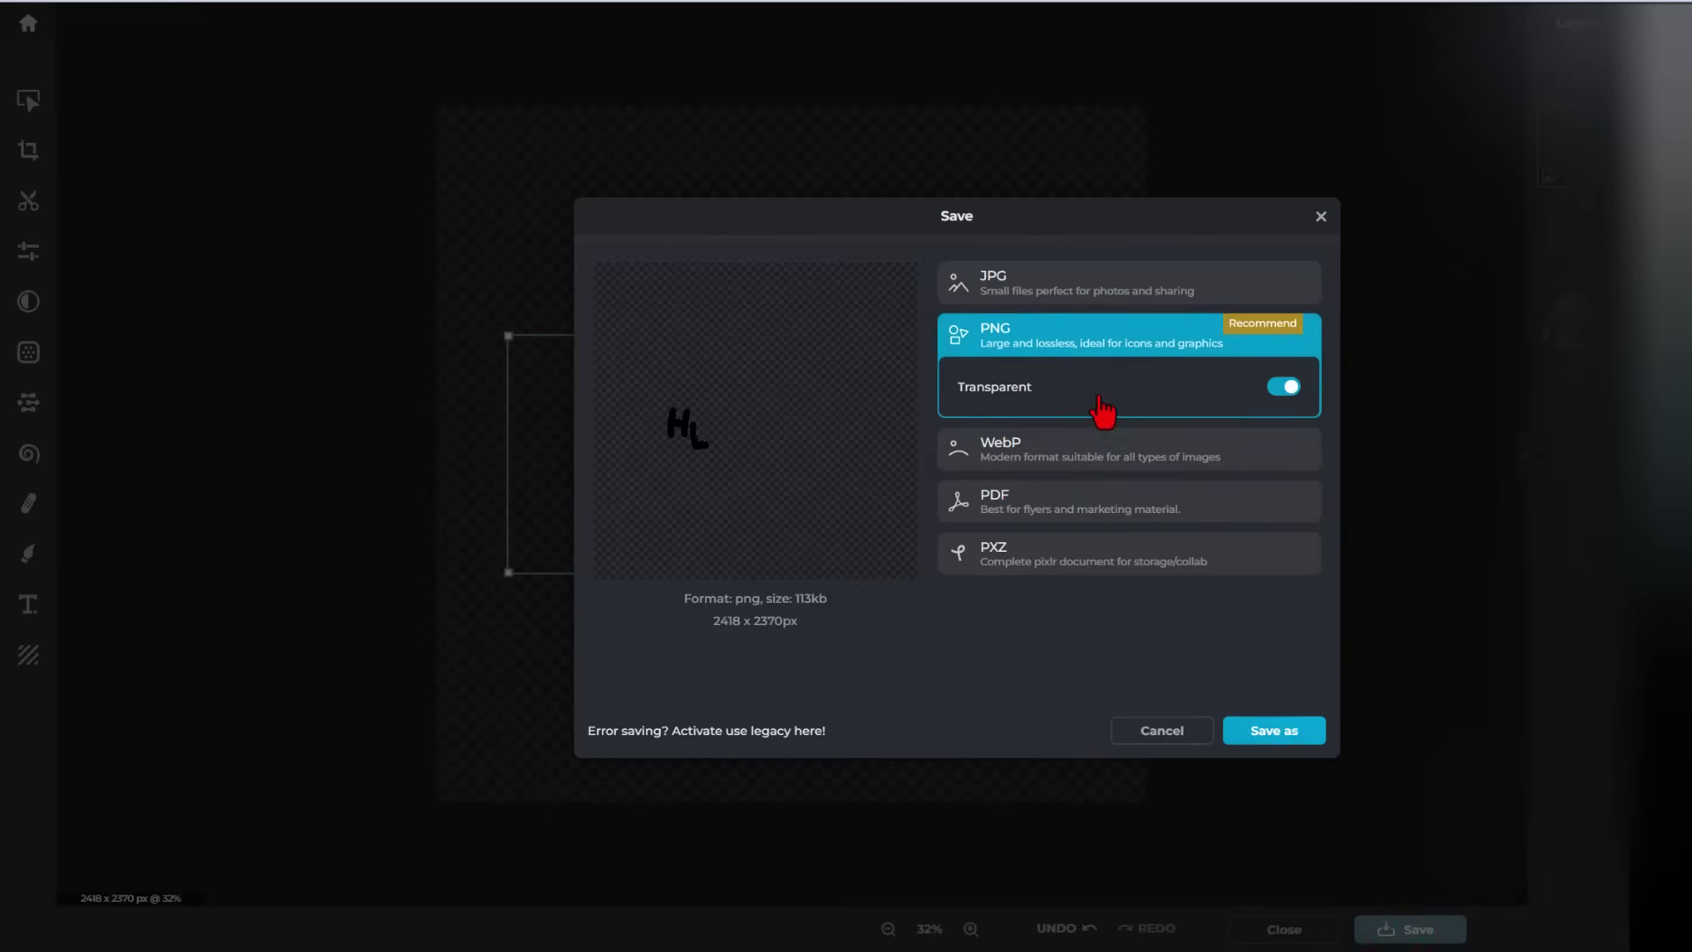
pyautogui.click(1267, 735)
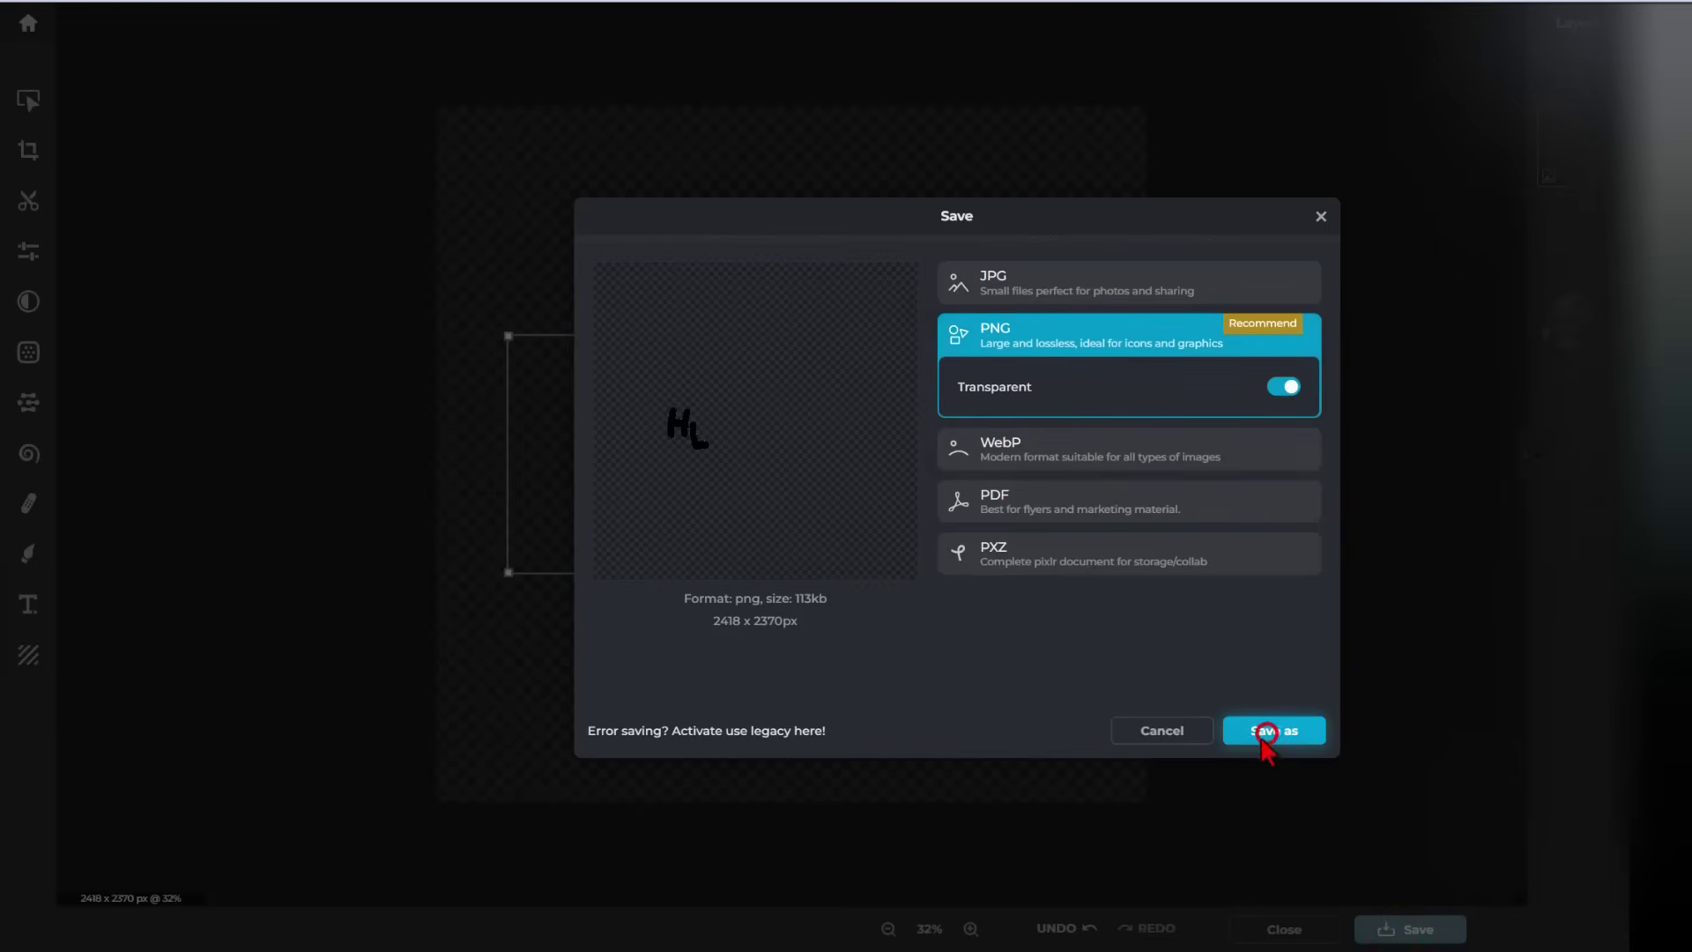
pyautogui.click(165, 67)
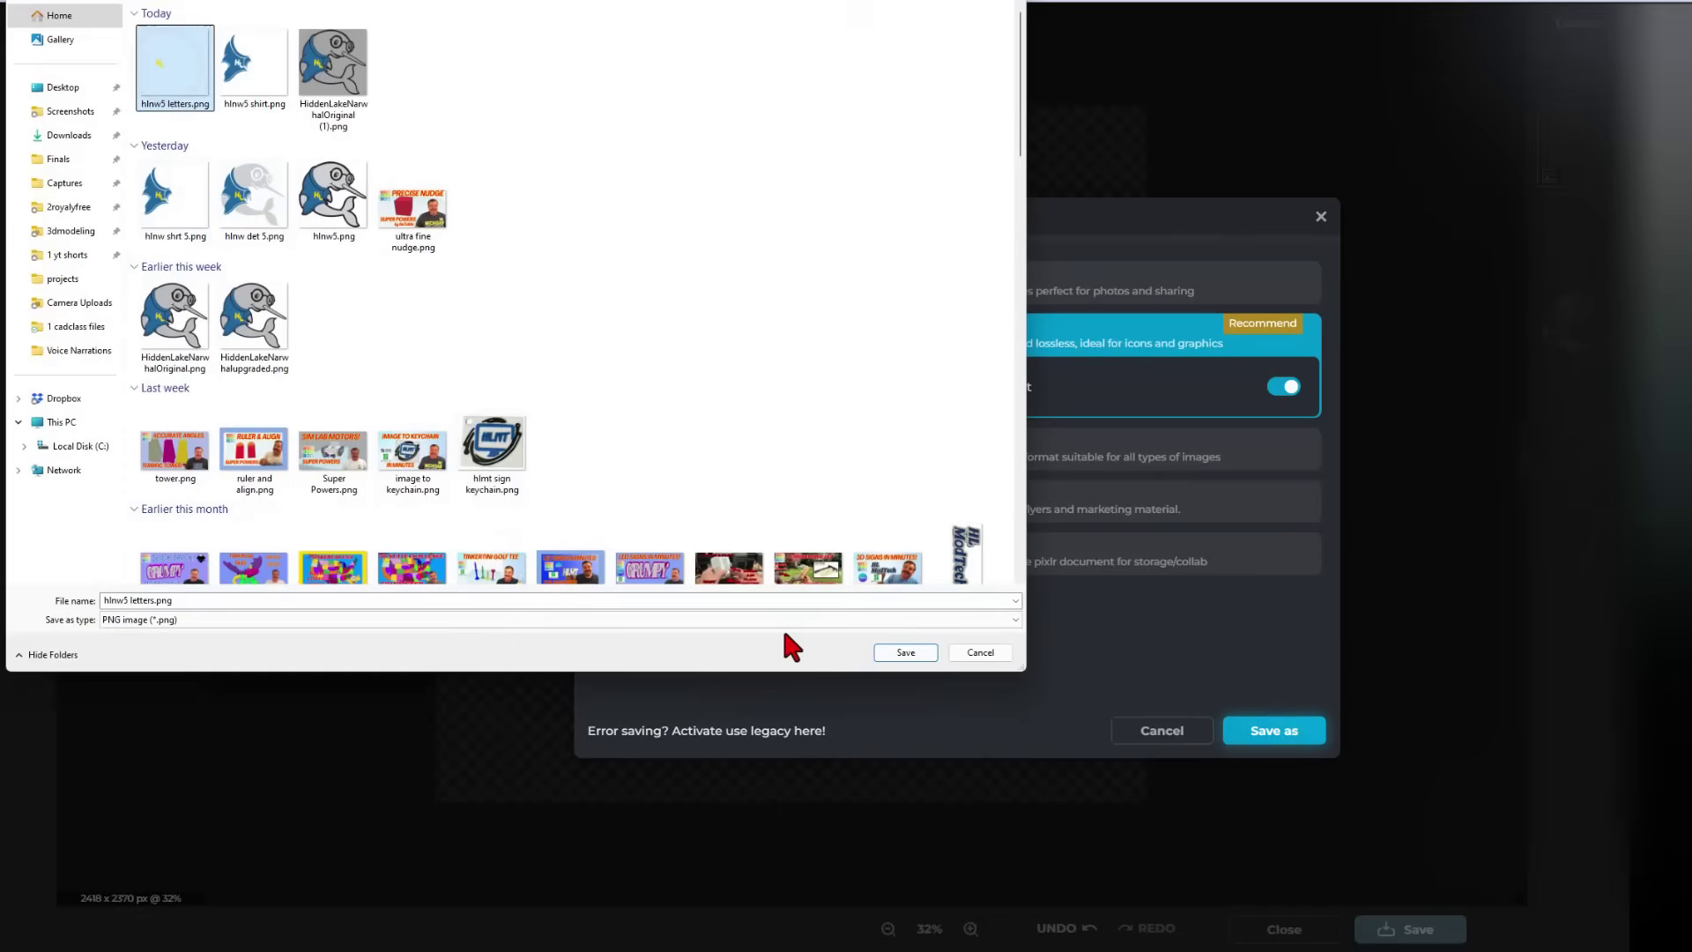
pyautogui.click(905, 653)
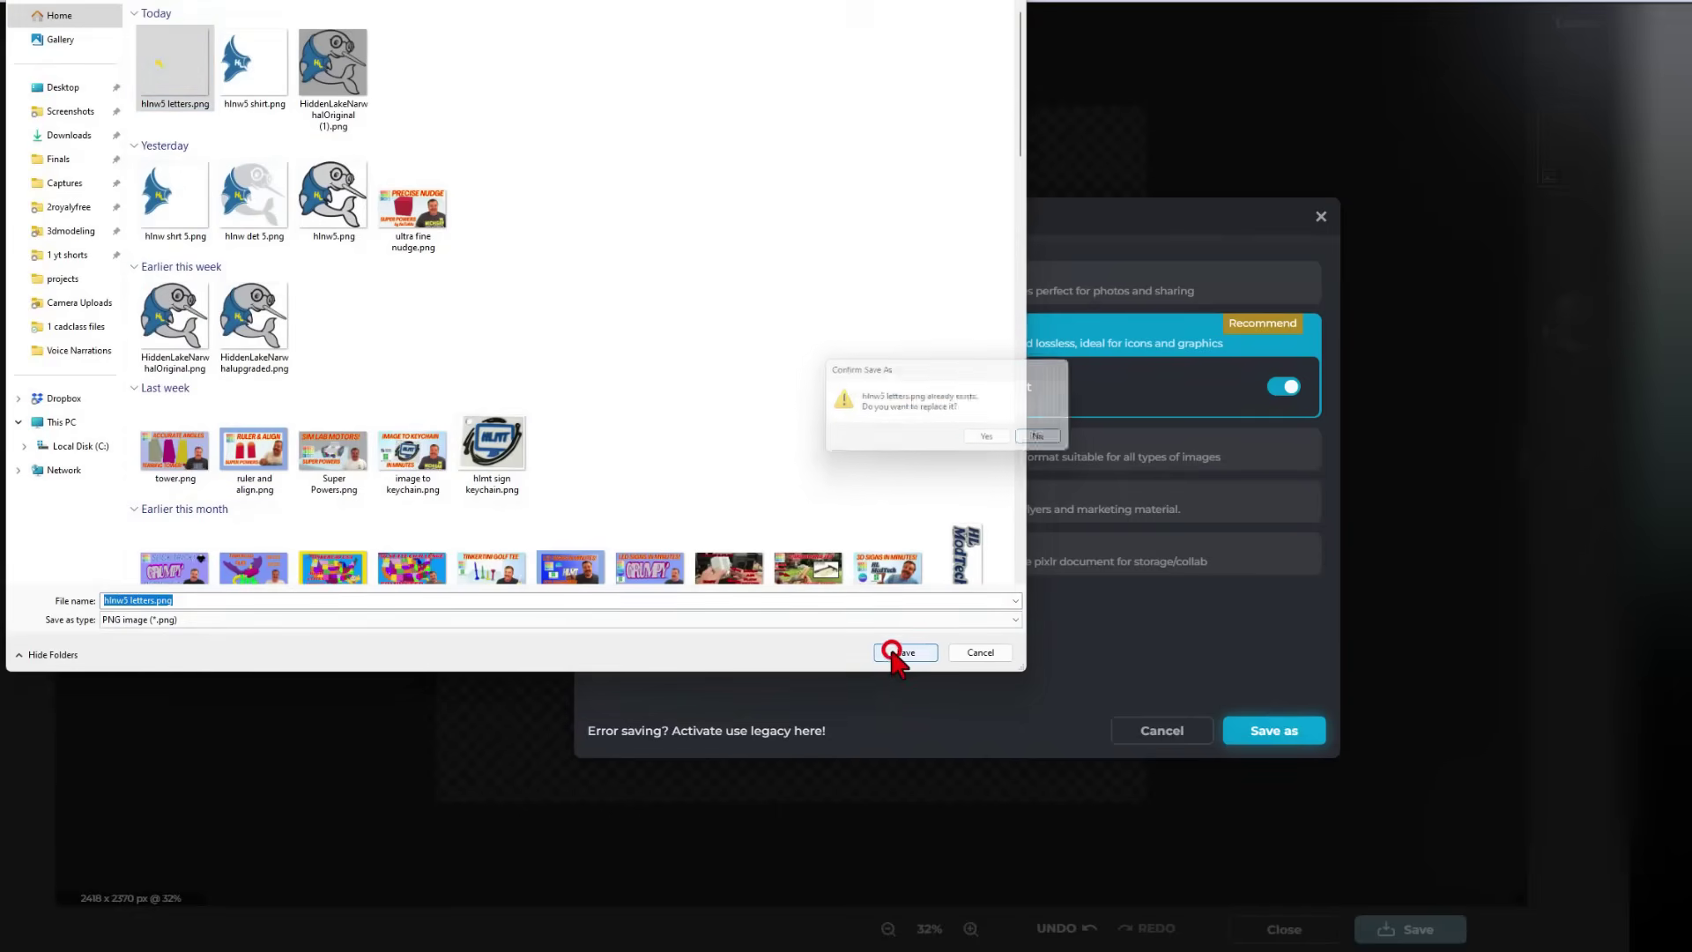
pyautogui.click(993, 440)
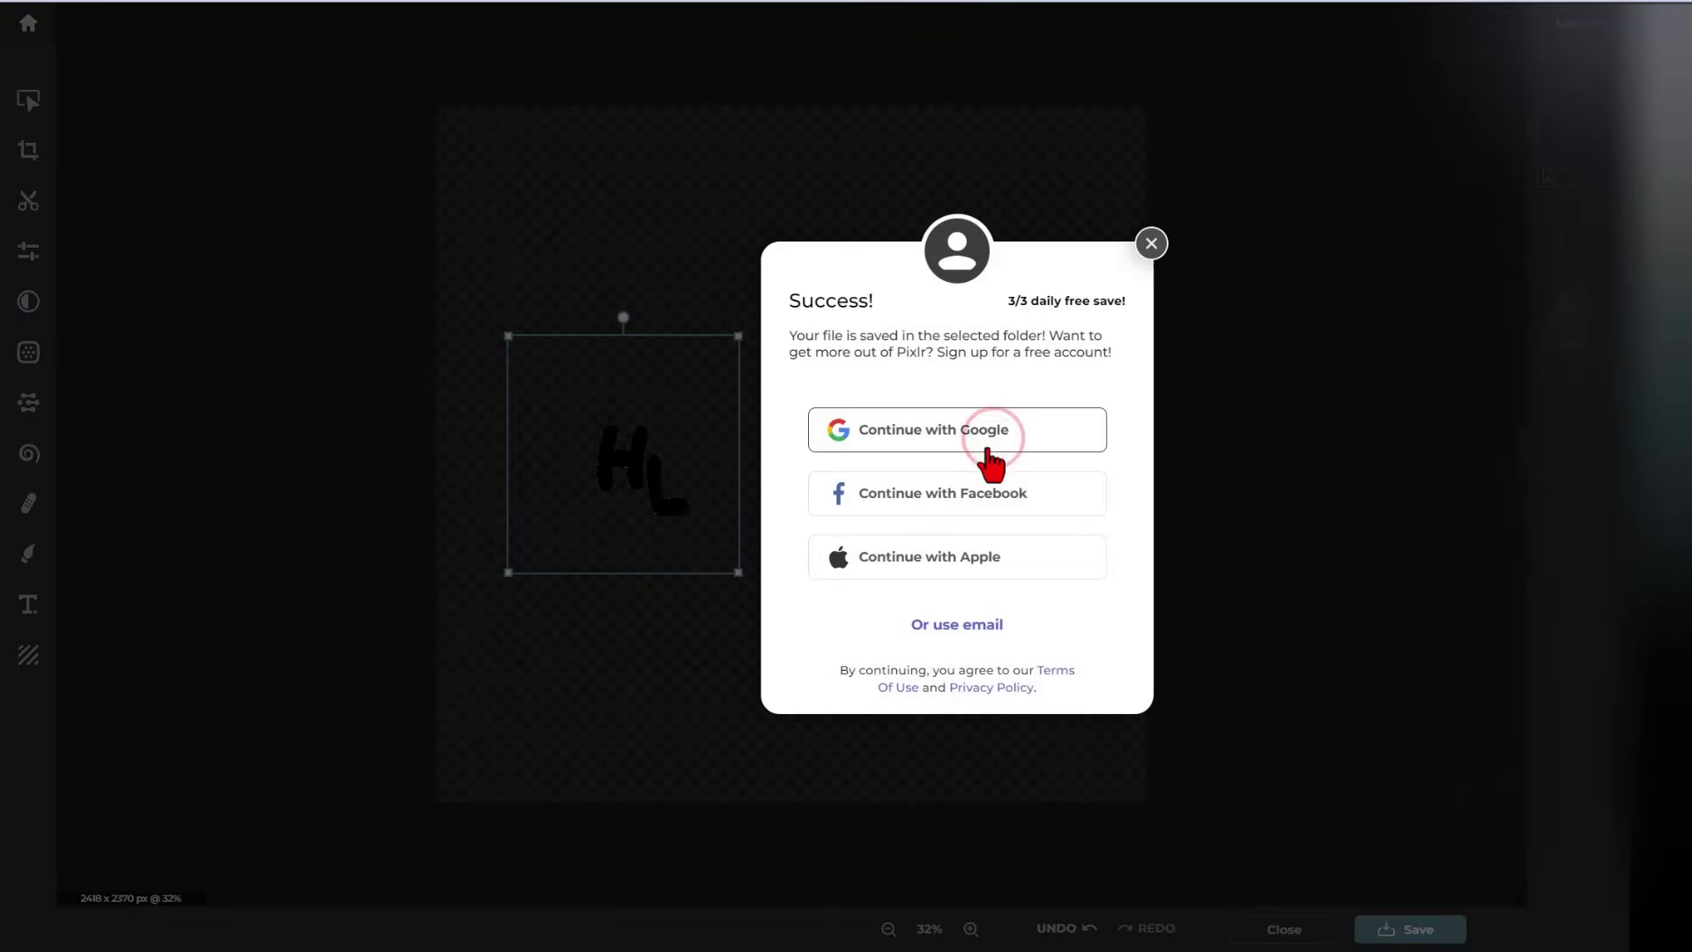
pyautogui.click(1154, 249)
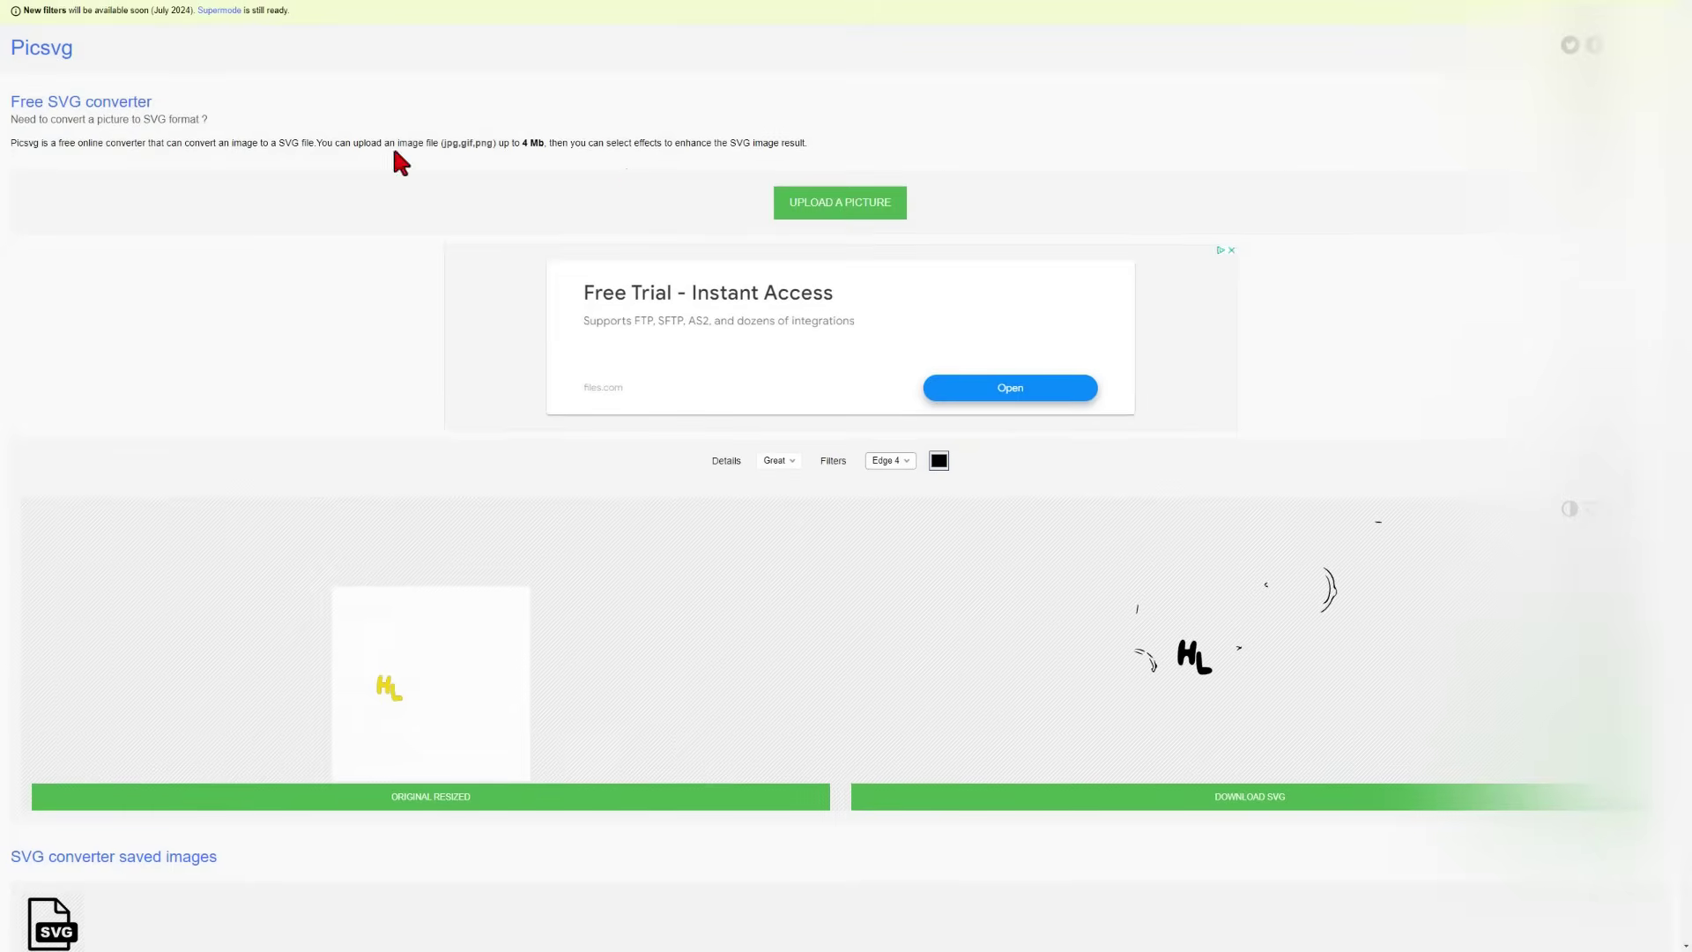
# Step: Upload the letters PNG to Picsvg, apply the Internal 1 filter, and download nr5 letters.svg
pyautogui.click(830, 204)
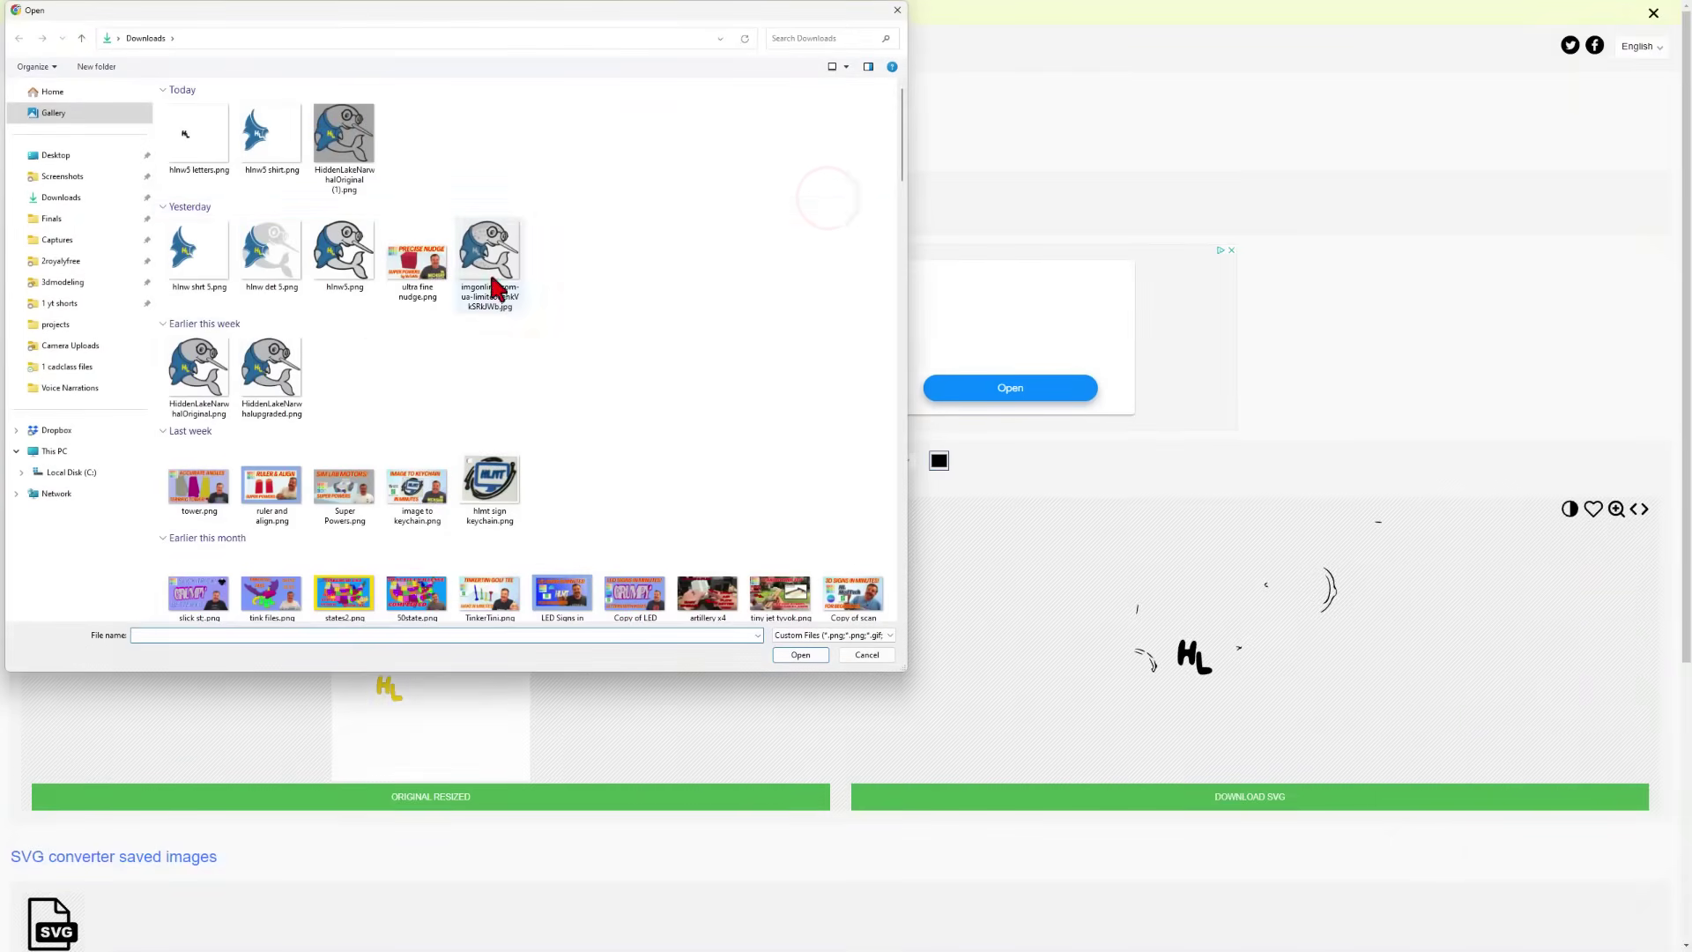
pyautogui.click(799, 655)
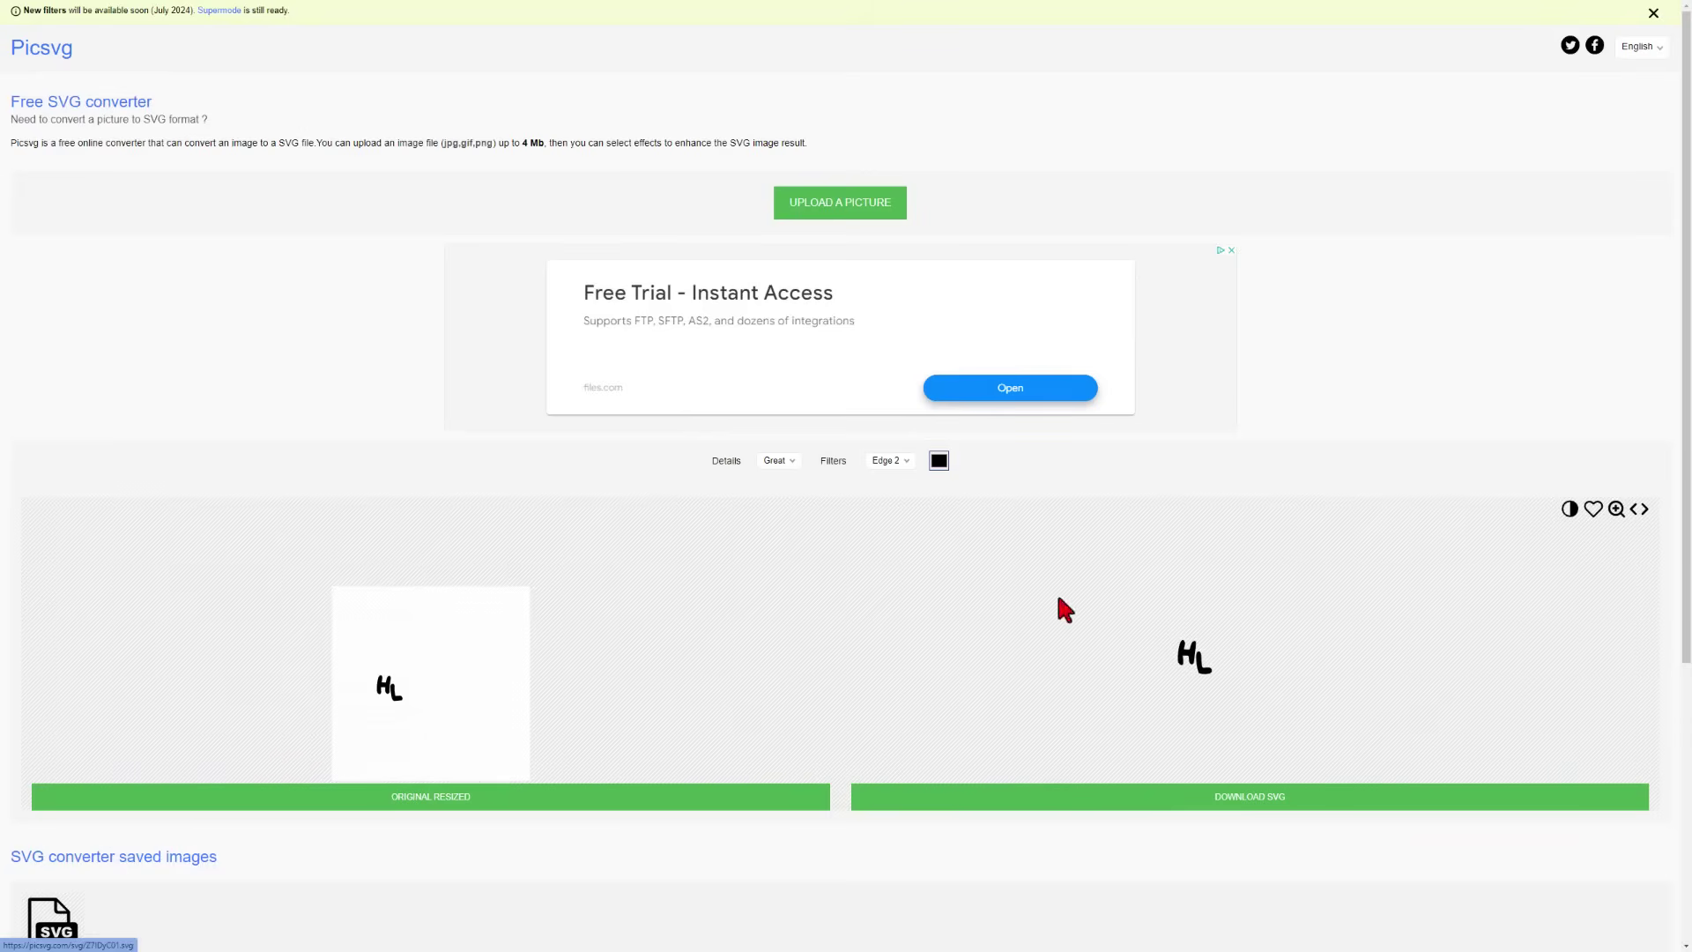
pyautogui.click(899, 462)
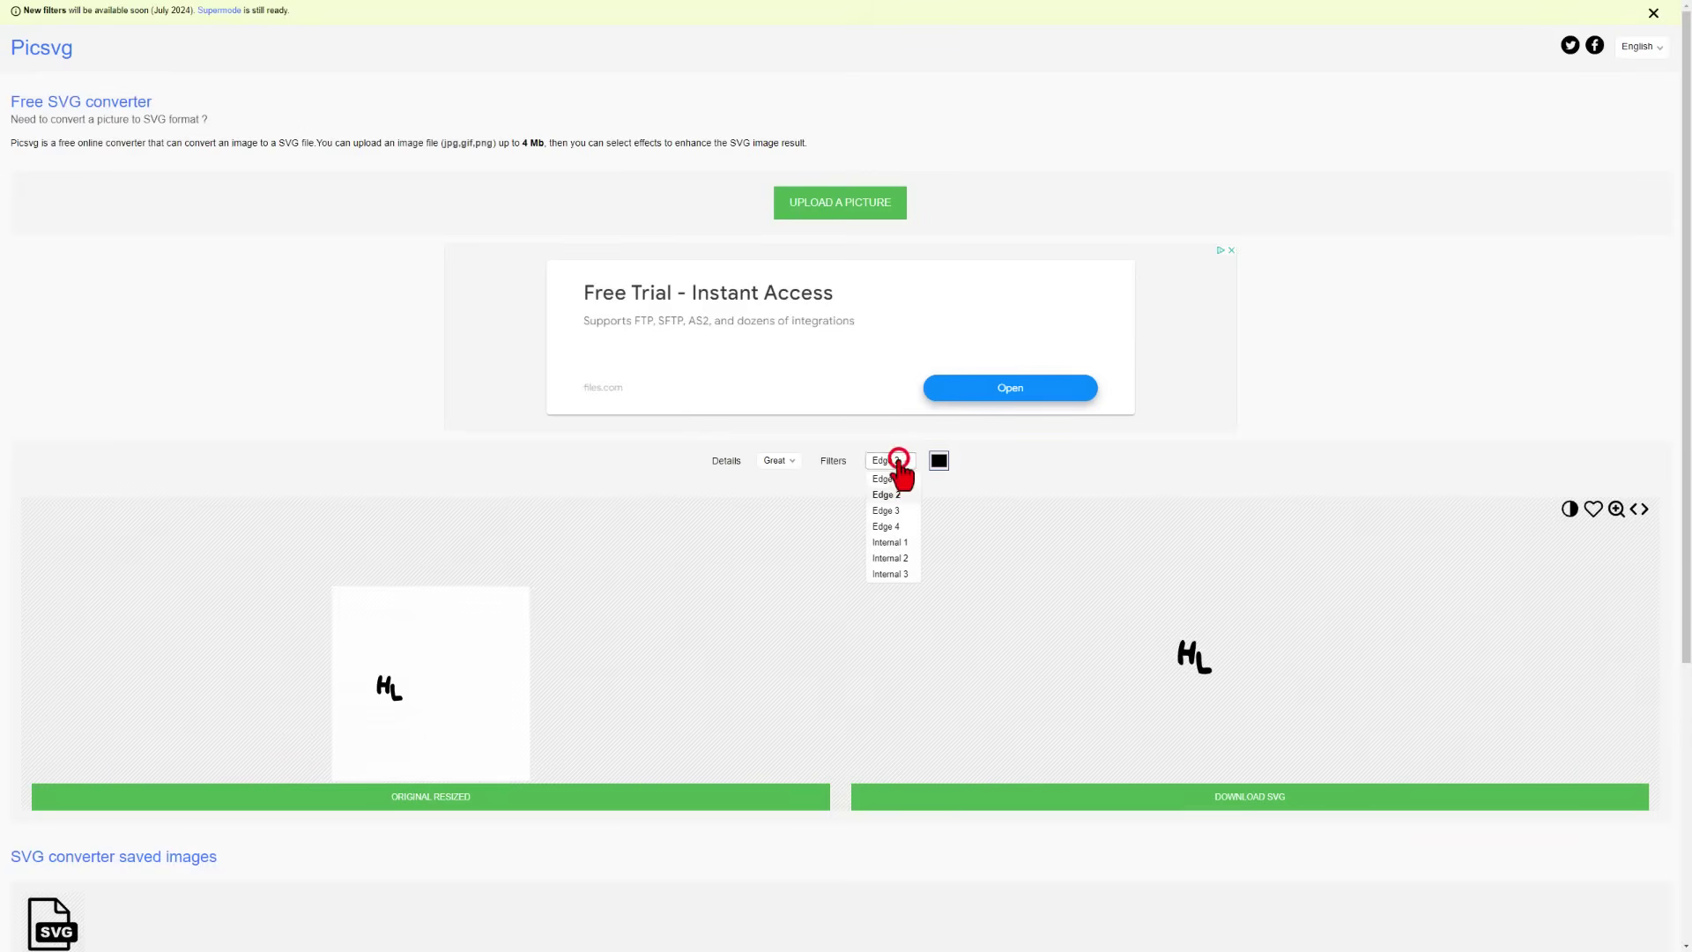
pyautogui.click(896, 540)
pyautogui.click(1231, 796)
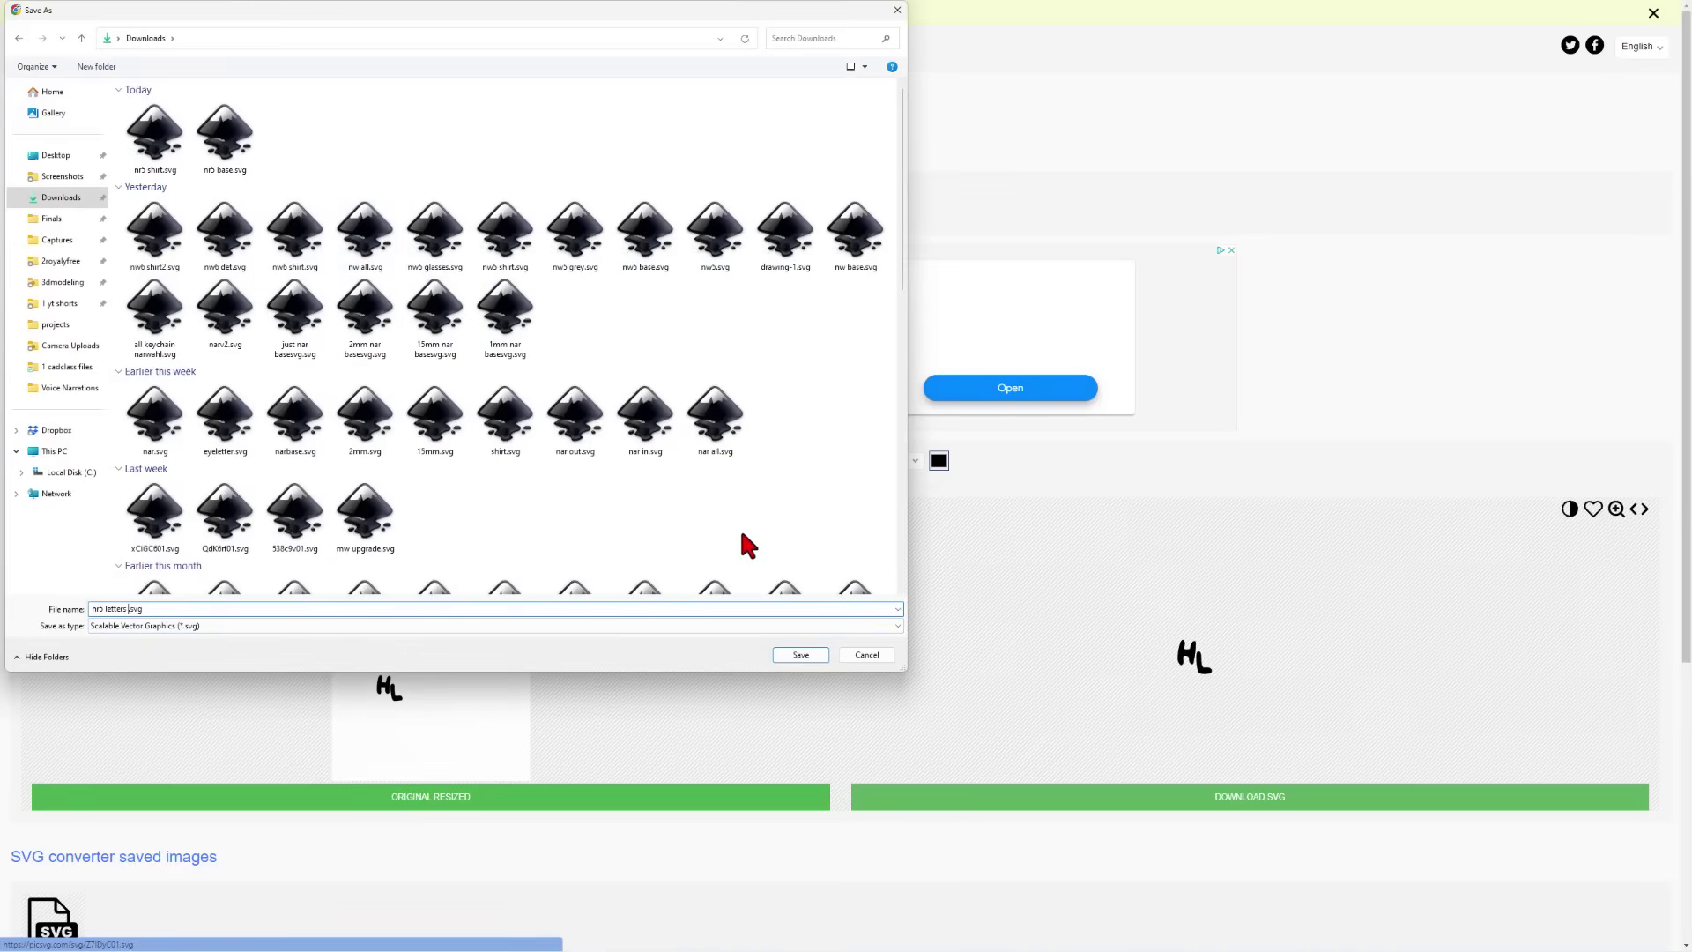
pyautogui.click(808, 653)
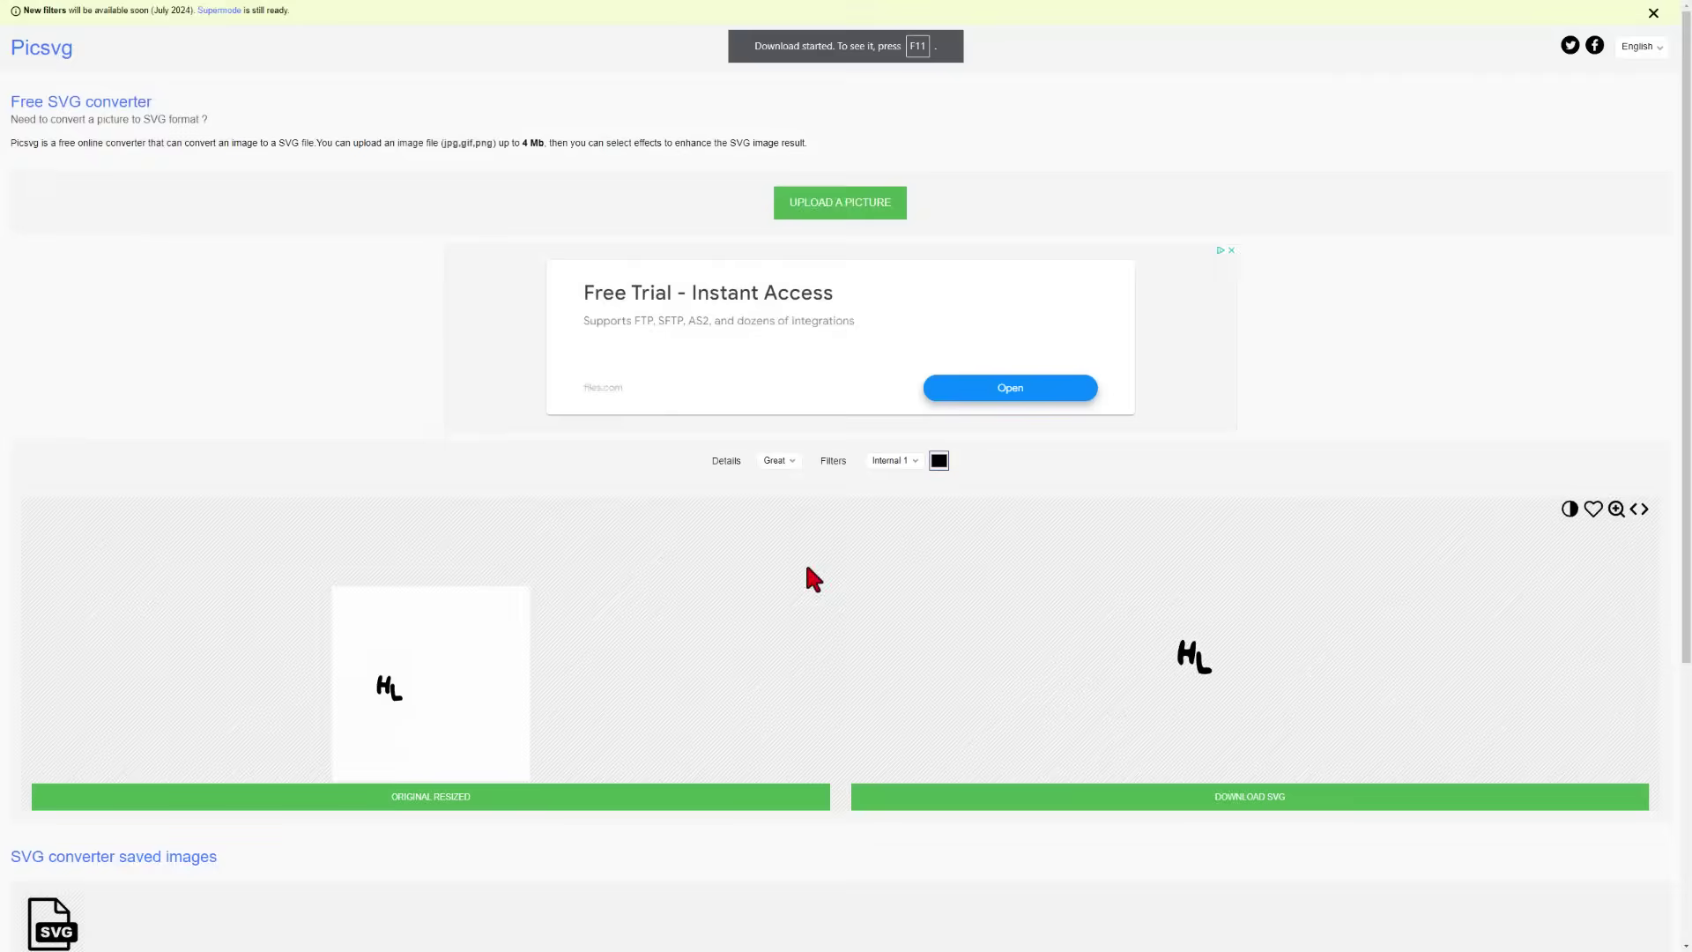
pyautogui.hotkey('ctrl', 'Tab')
# Step: Import nr5 letters.svg into the design, centered on Art at 20% scale
pyautogui.click(1540, 47)
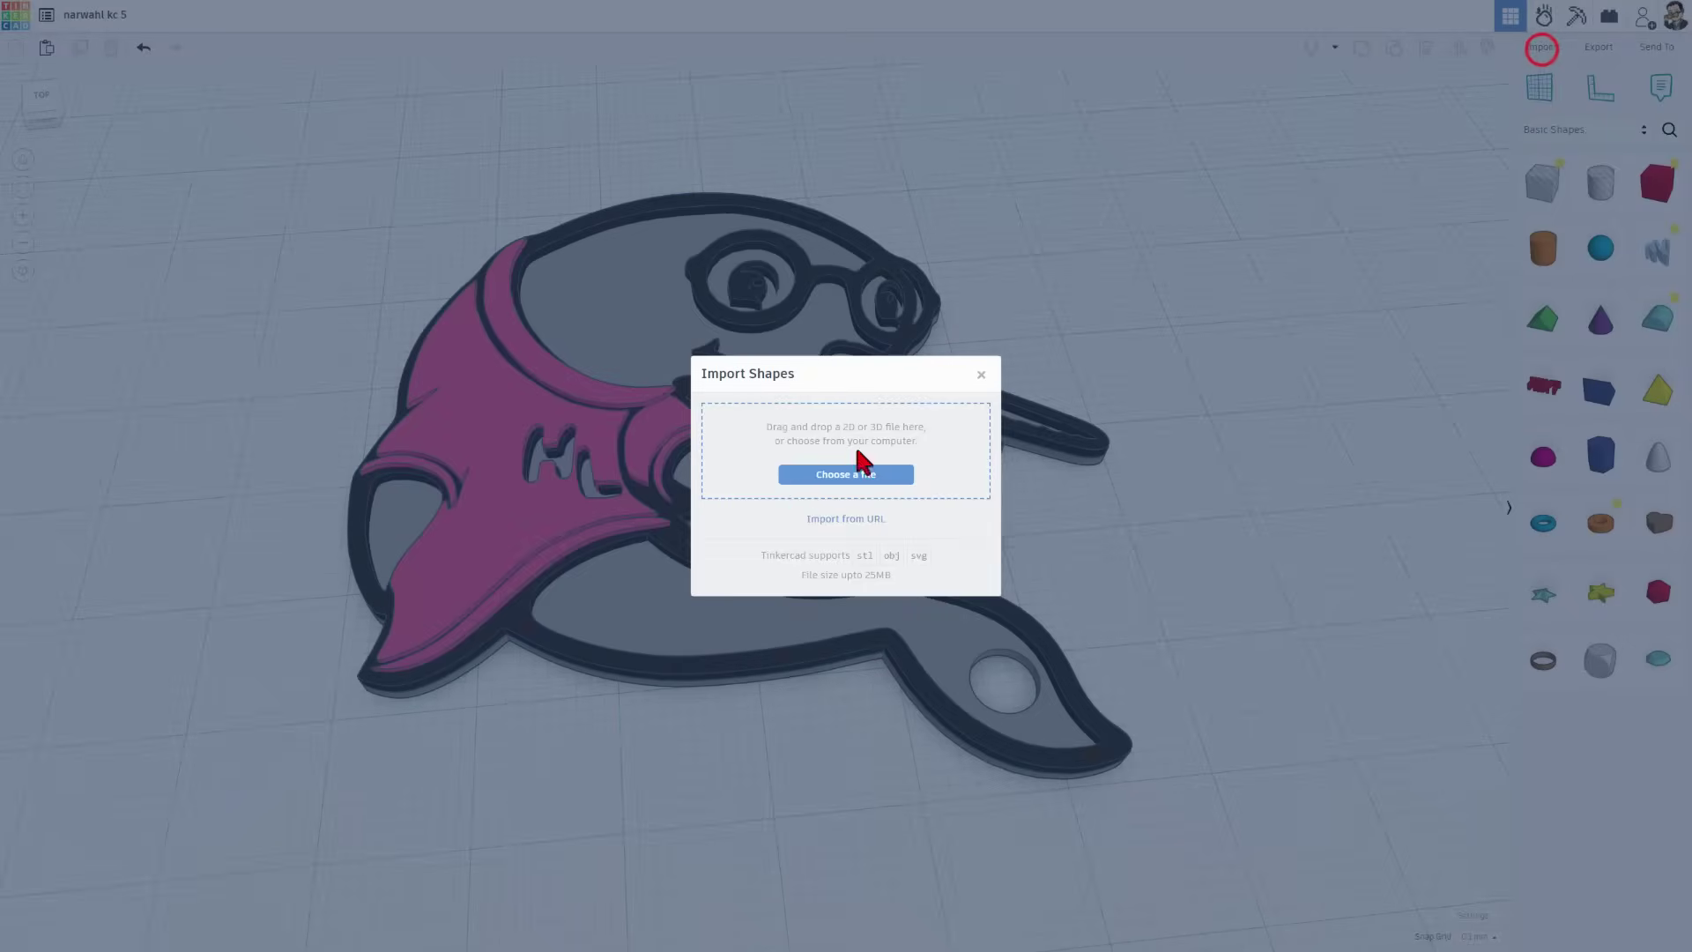
pyautogui.click(833, 476)
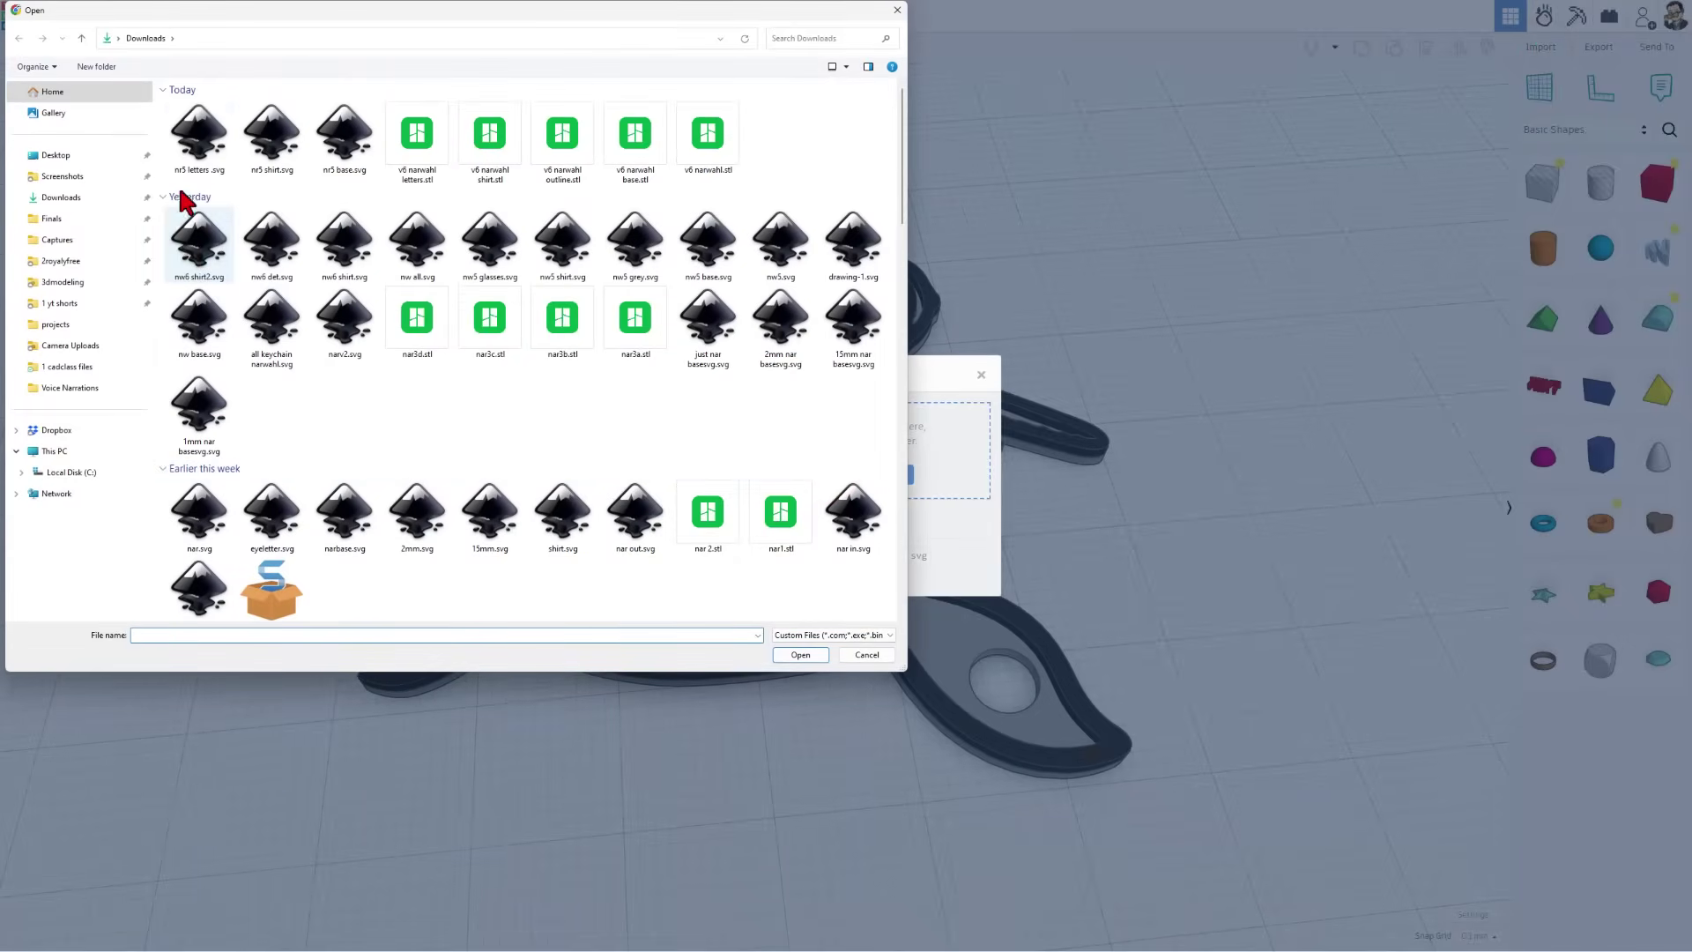
pyautogui.click(195, 154)
pyautogui.click(800, 654)
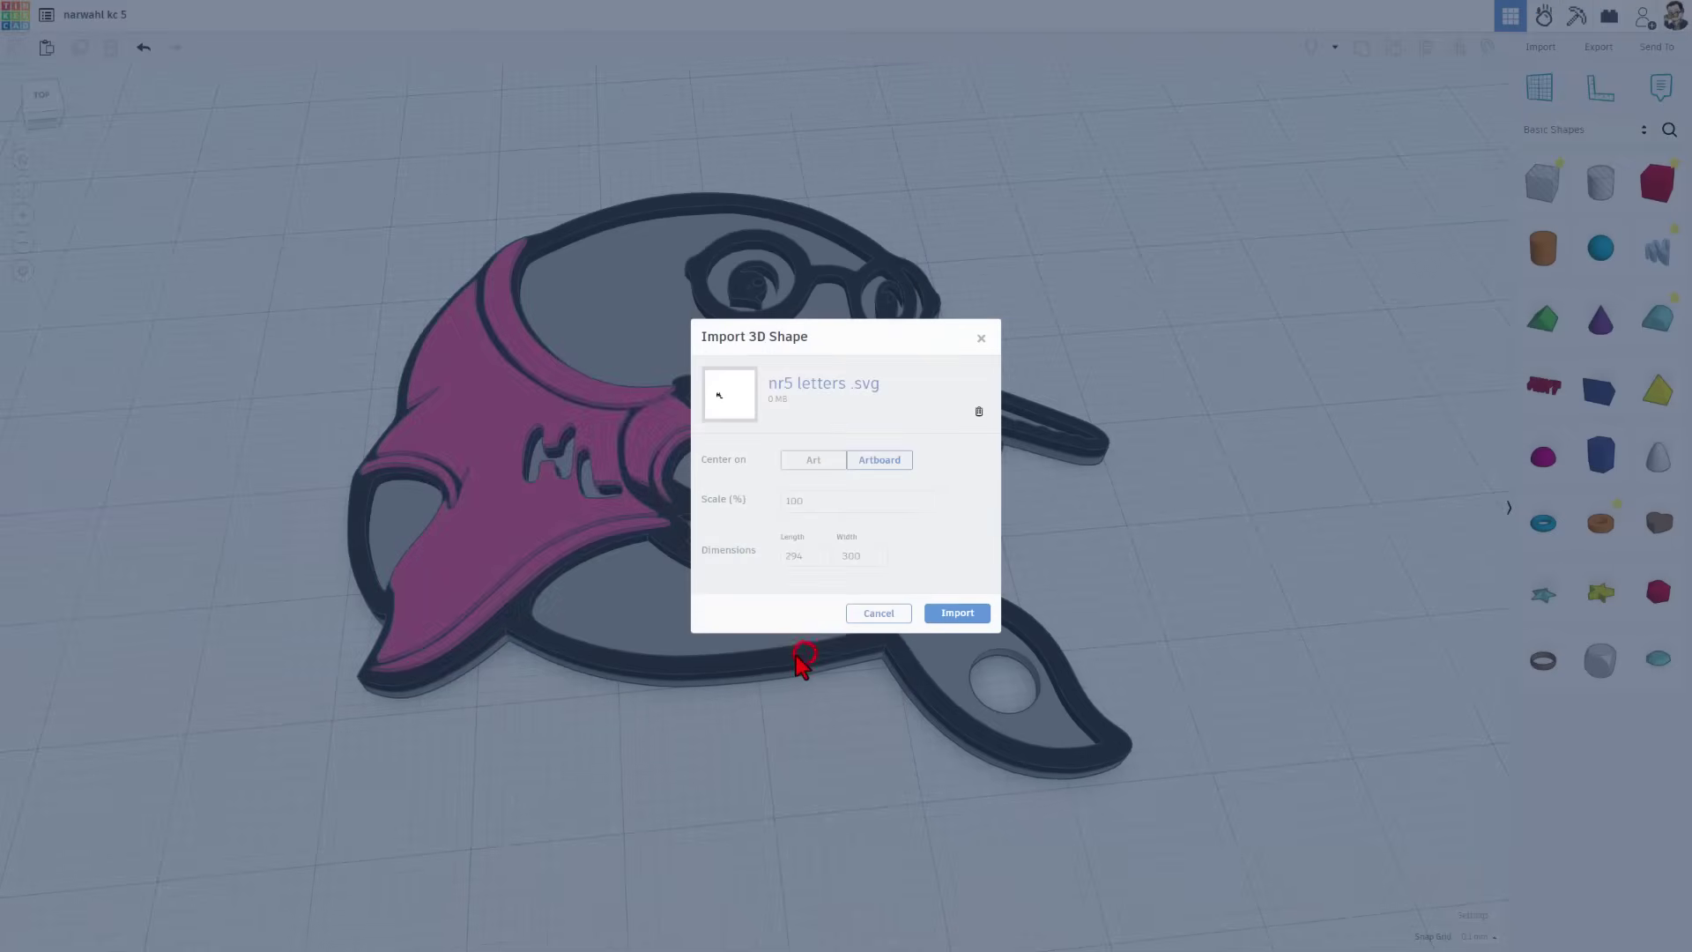
pyautogui.click(811, 461)
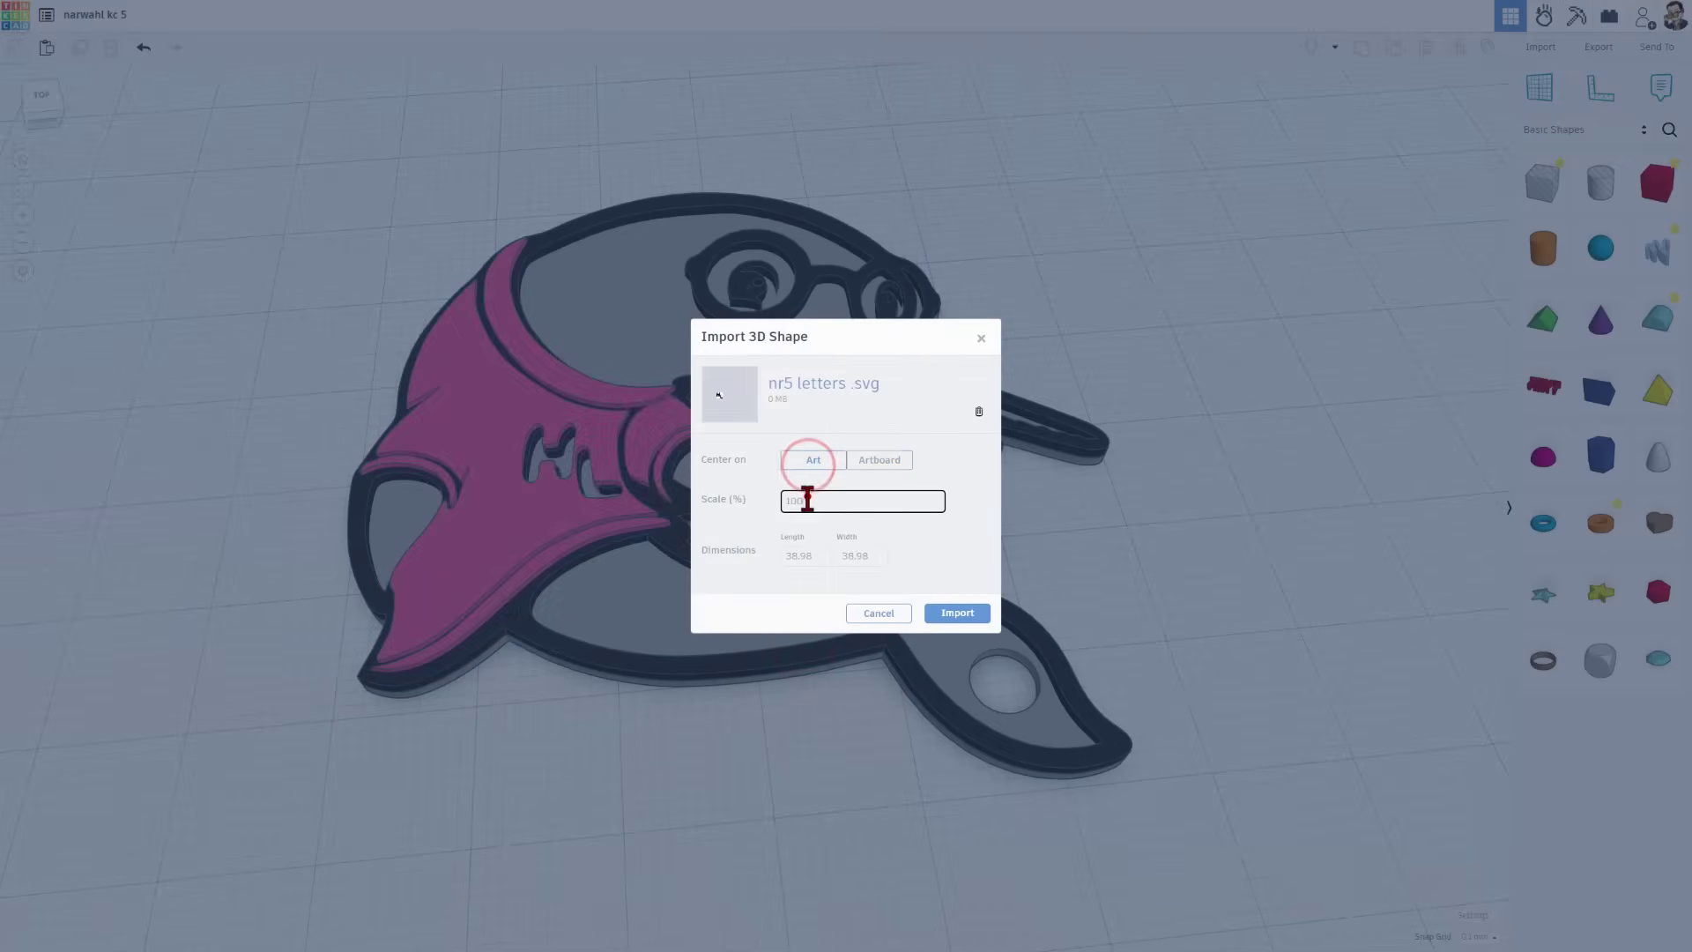
pyautogui.doubleClick(806, 498)
pyautogui.press('BackSpace')
pyautogui.write('20')
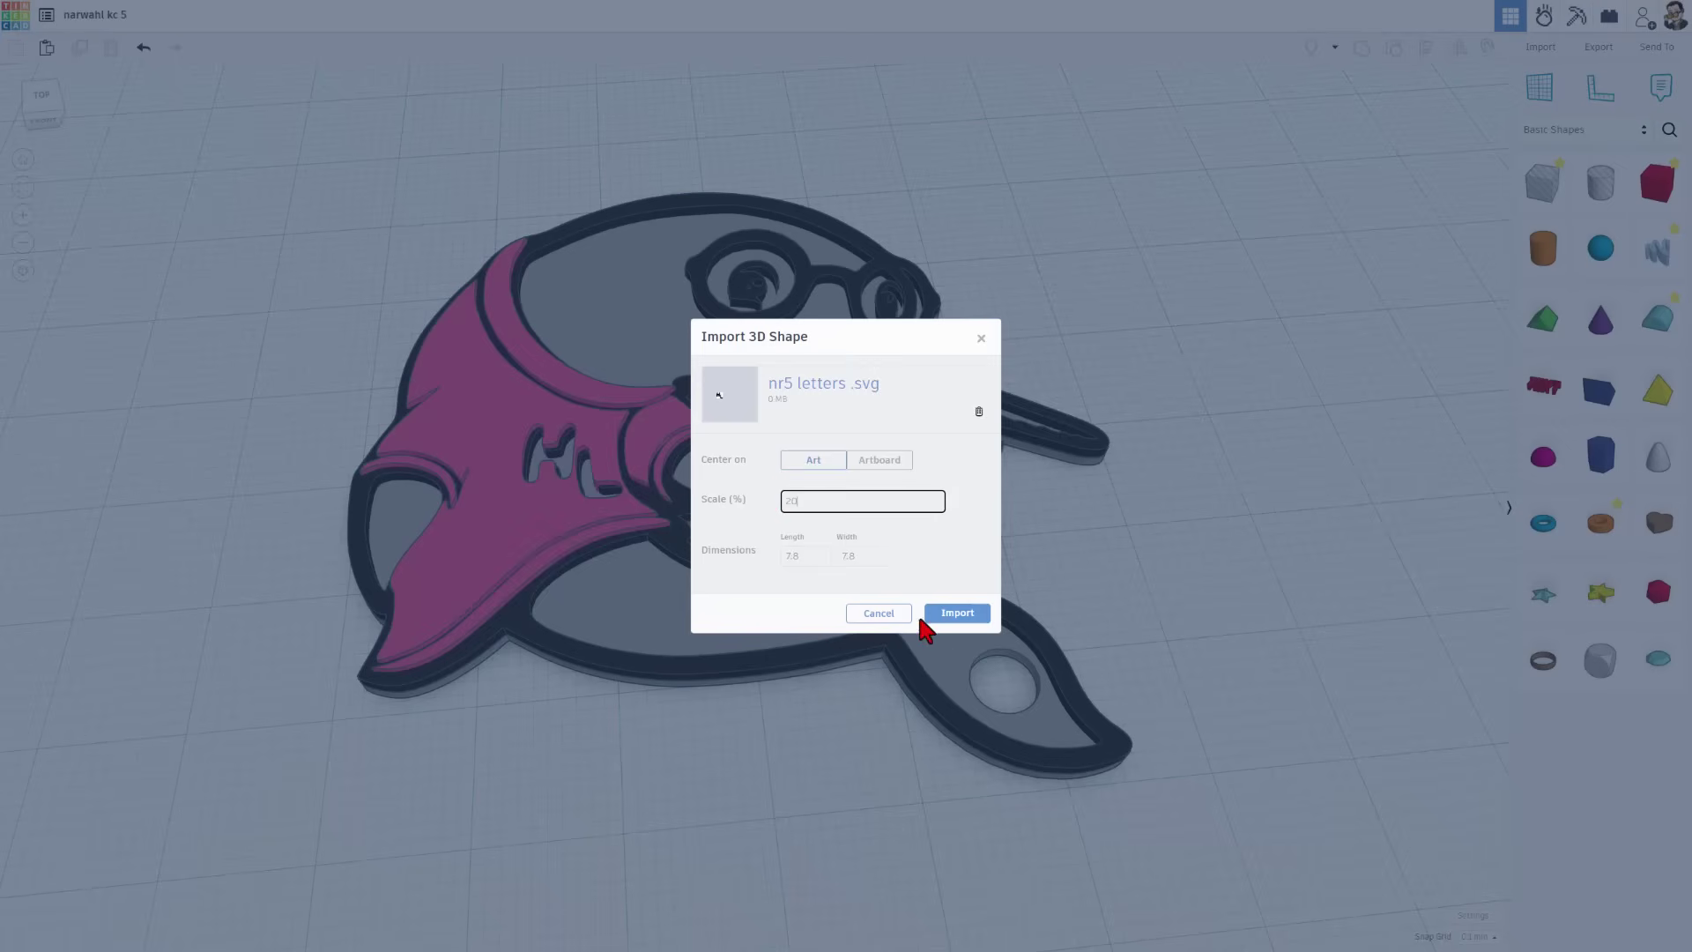
pyautogui.click(955, 614)
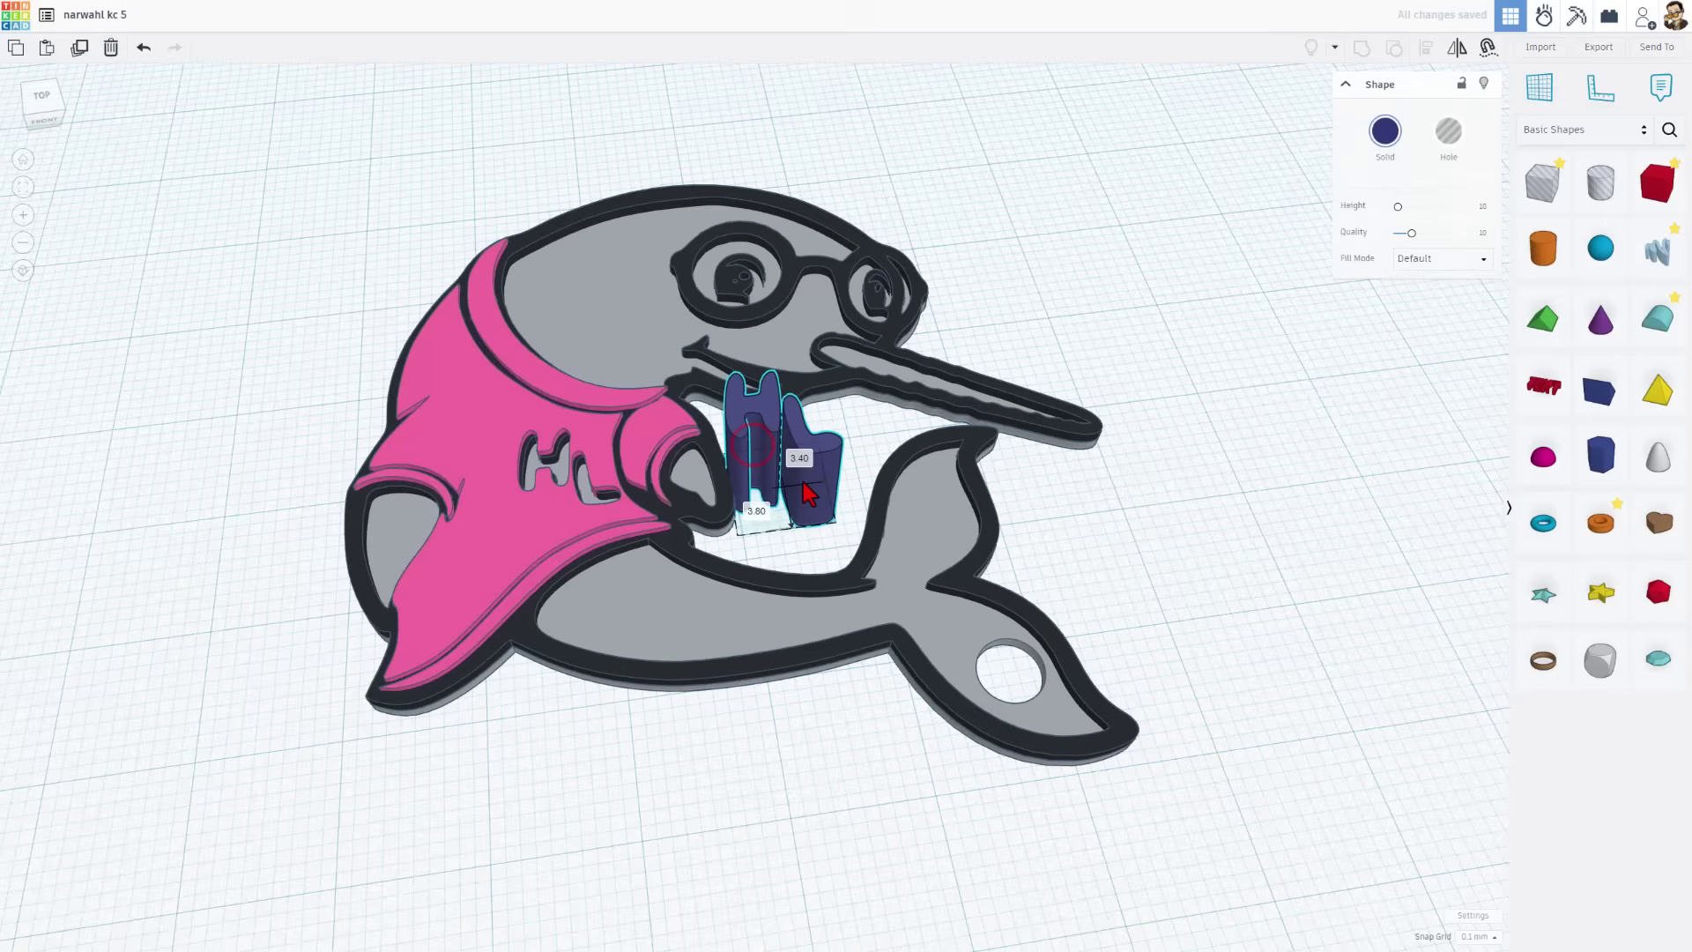
# Step: Put a workplane on the narwhal and drop the HL letters onto the pink shirt
pyautogui.press('w')
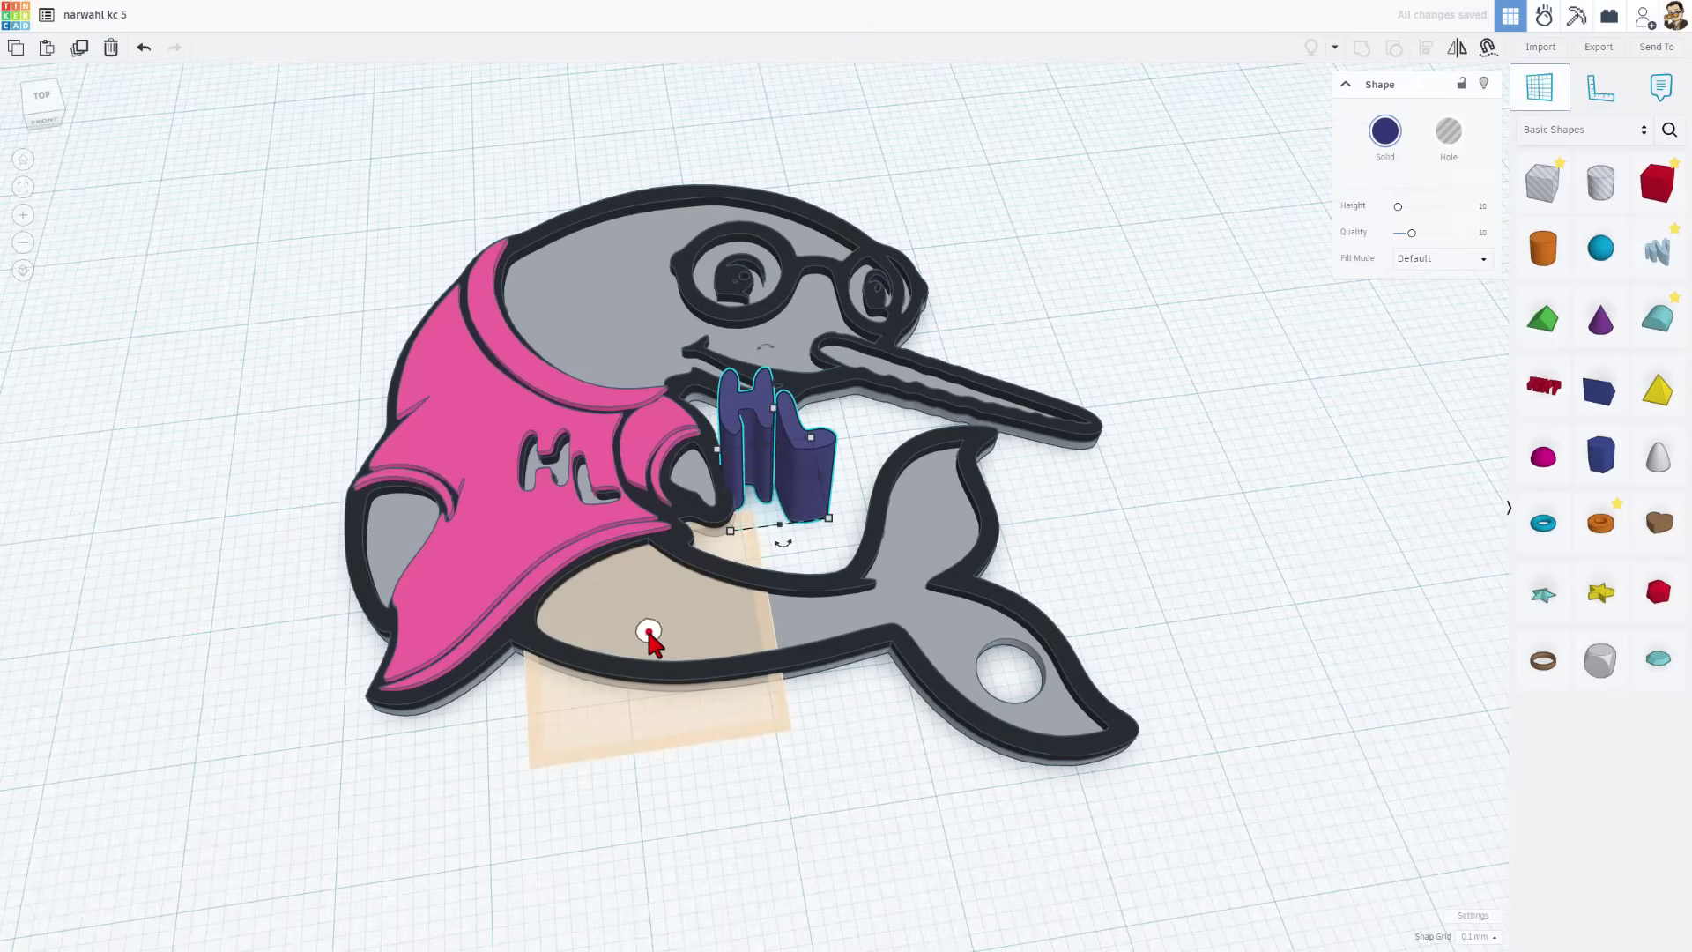
pyautogui.click(646, 631)
pyautogui.click(788, 470)
pyautogui.press('d')
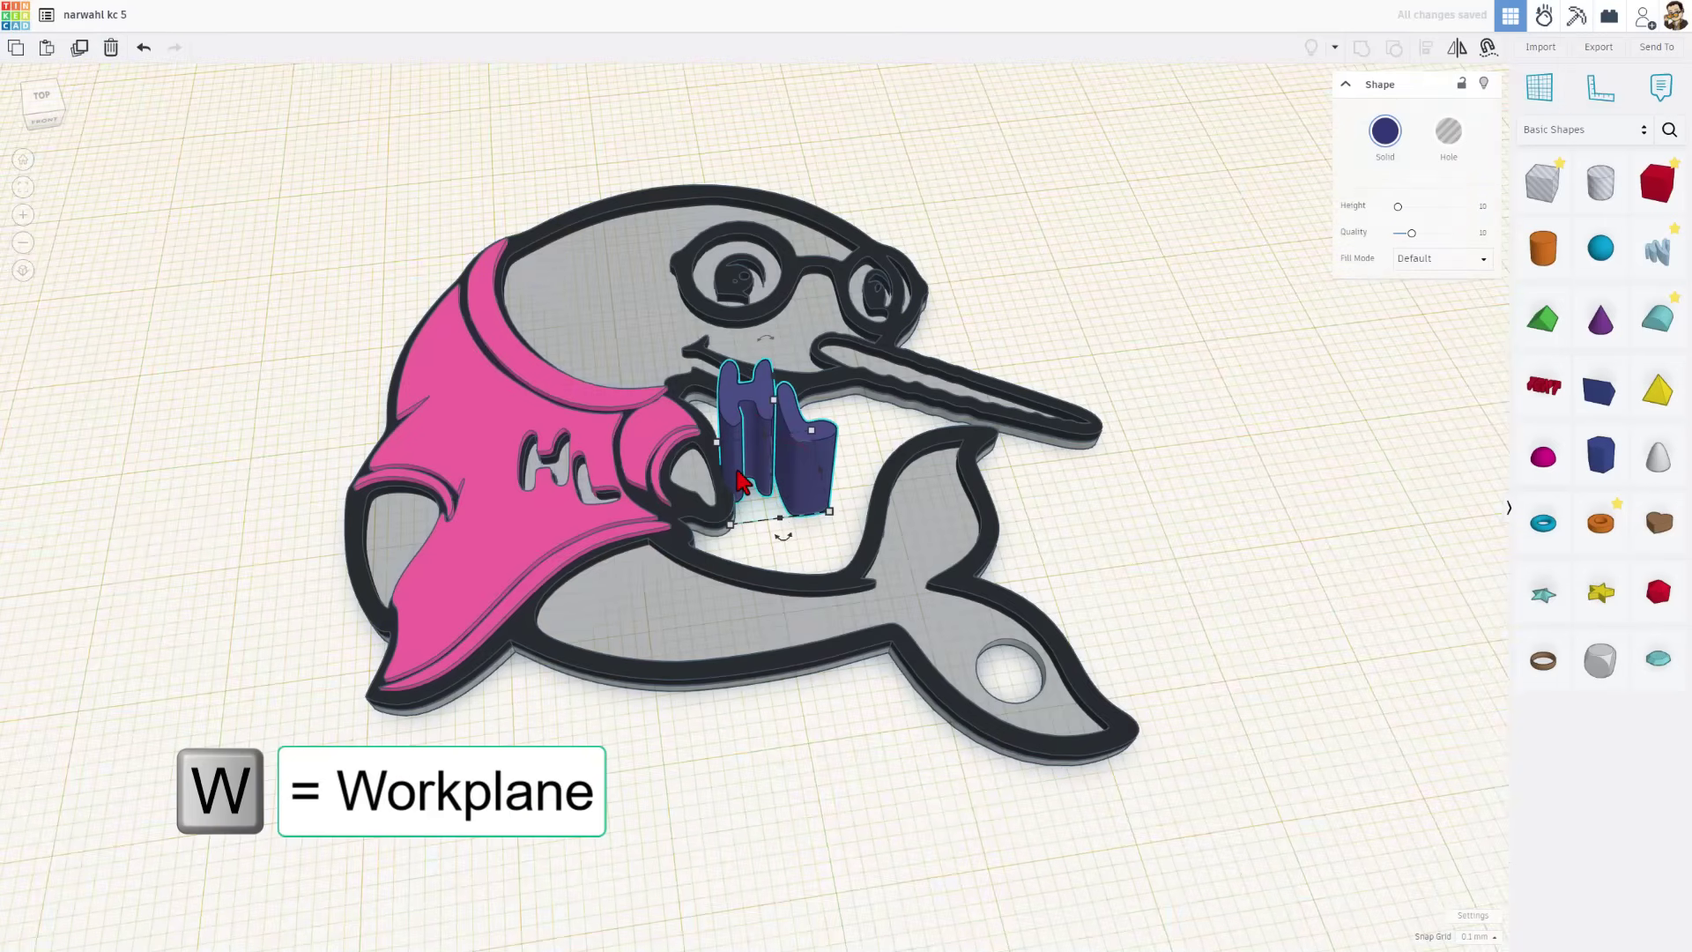
pyautogui.press('Left')
pyautogui.press('Left')
pyautogui.press('Left')
pyautogui.press('Left')
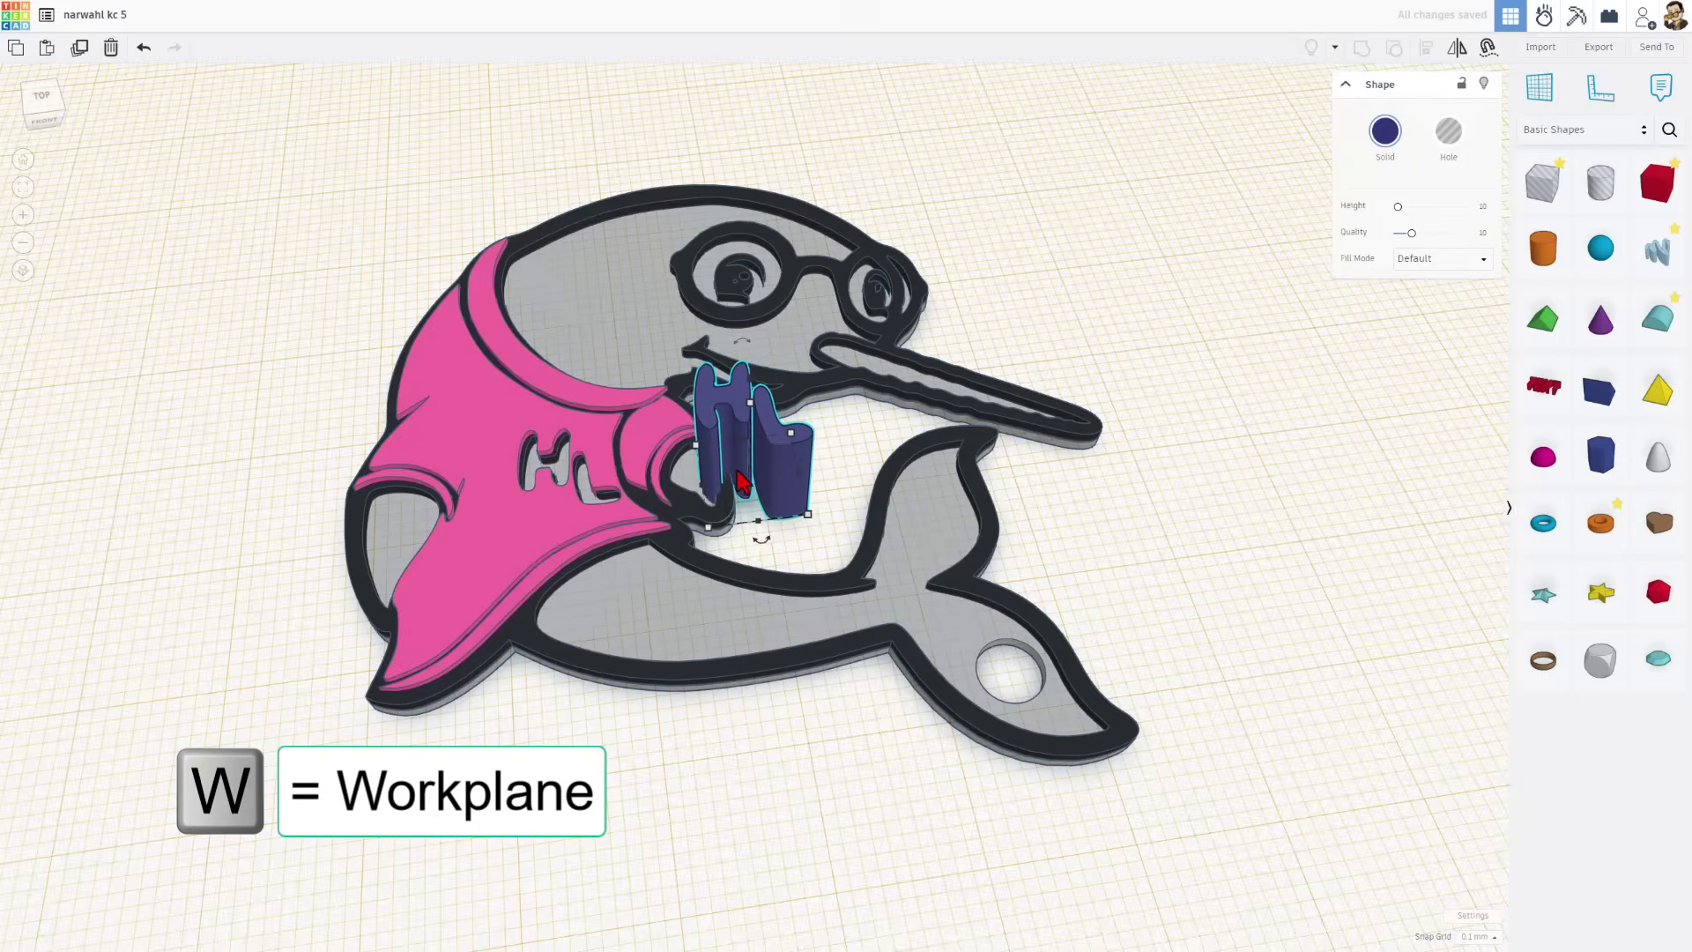
pyautogui.press('Left')
pyautogui.press('Left')
pyautogui.press('Left')
pyautogui.press('Left')
pyautogui.press('d')
pyautogui.press('Left')
pyautogui.press('Left')
pyautogui.press('Left')
pyautogui.press('Left')
pyautogui.press('Left')
pyautogui.press('Left')
pyautogui.press('Left')
pyautogui.press('Left')
pyautogui.press('Left')
pyautogui.press('Left')
pyautogui.press('Left')
pyautogui.press('Left')
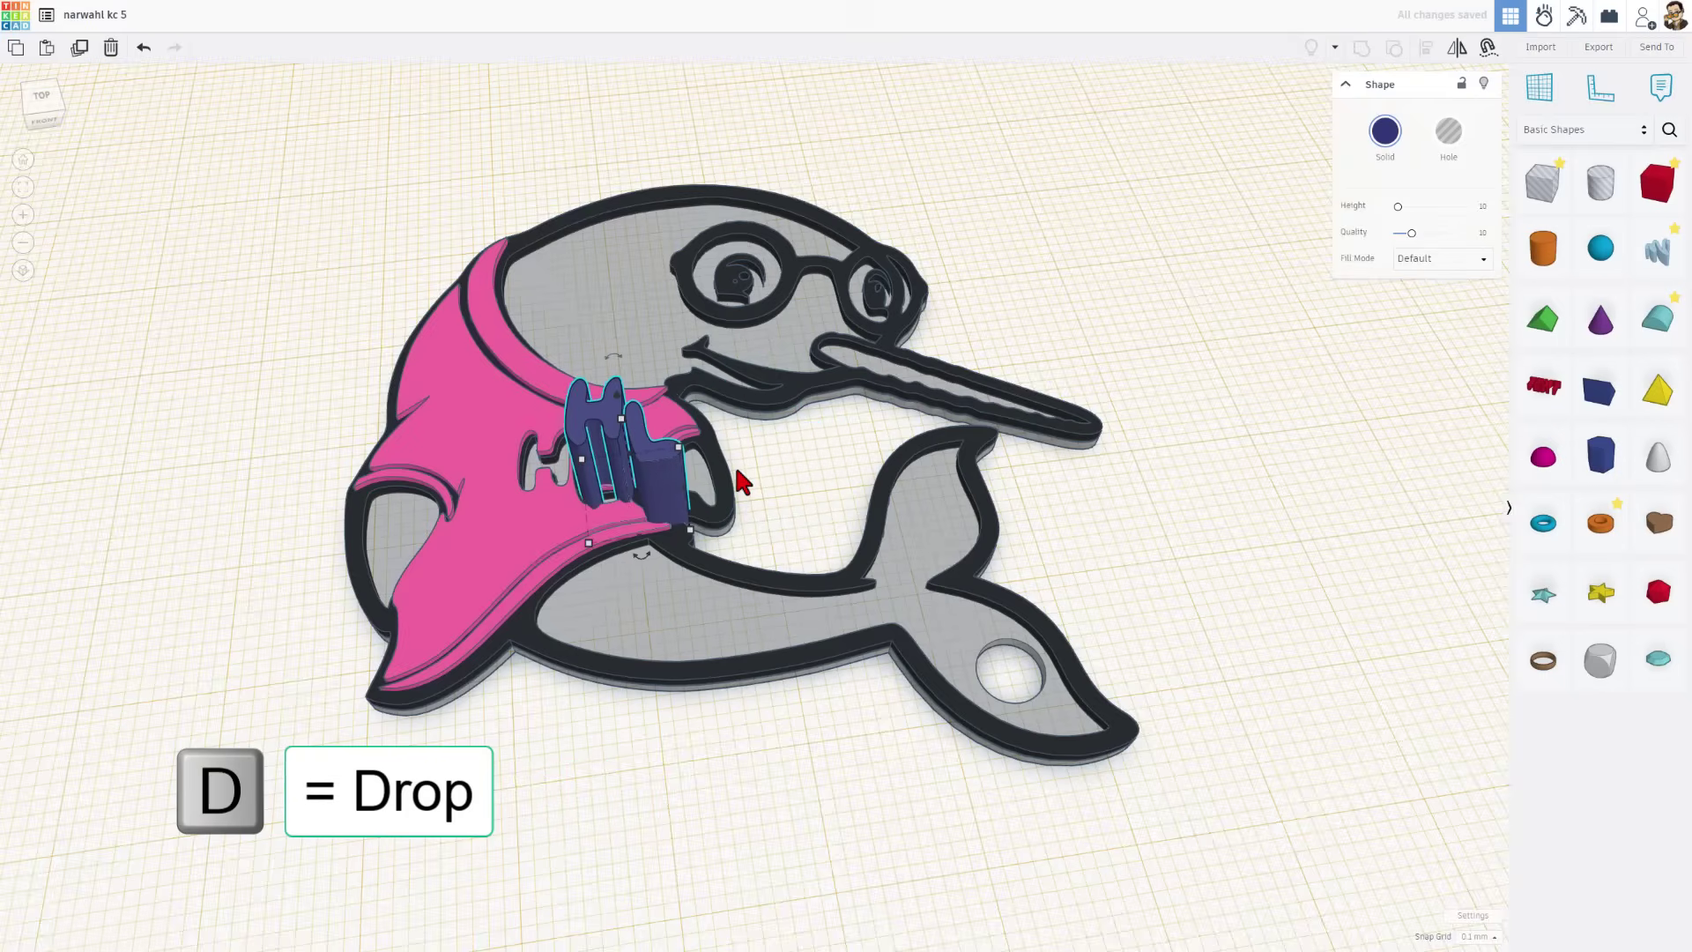
pyautogui.hotkey('shift', 'Left')
pyautogui.hotkey('shift', 'Left')
pyautogui.hotkey('shift', 'Left')
pyautogui.hotkey('shift', 'Left')
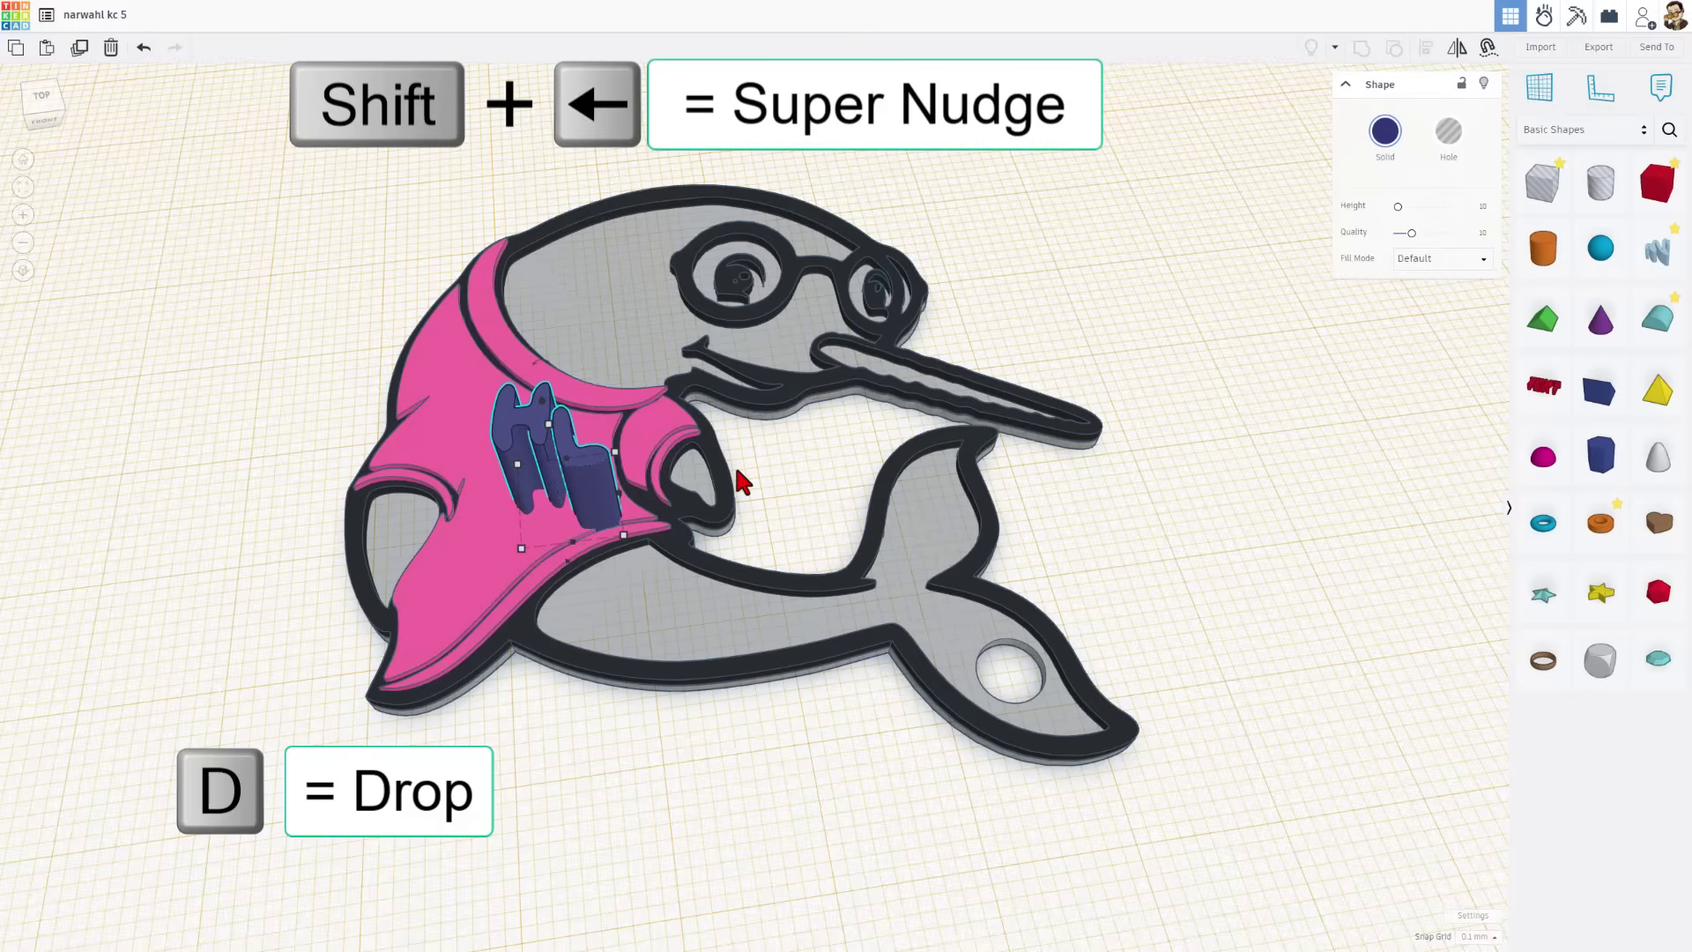
pyautogui.press('Up')
pyautogui.press('Up')
pyautogui.press('Up')
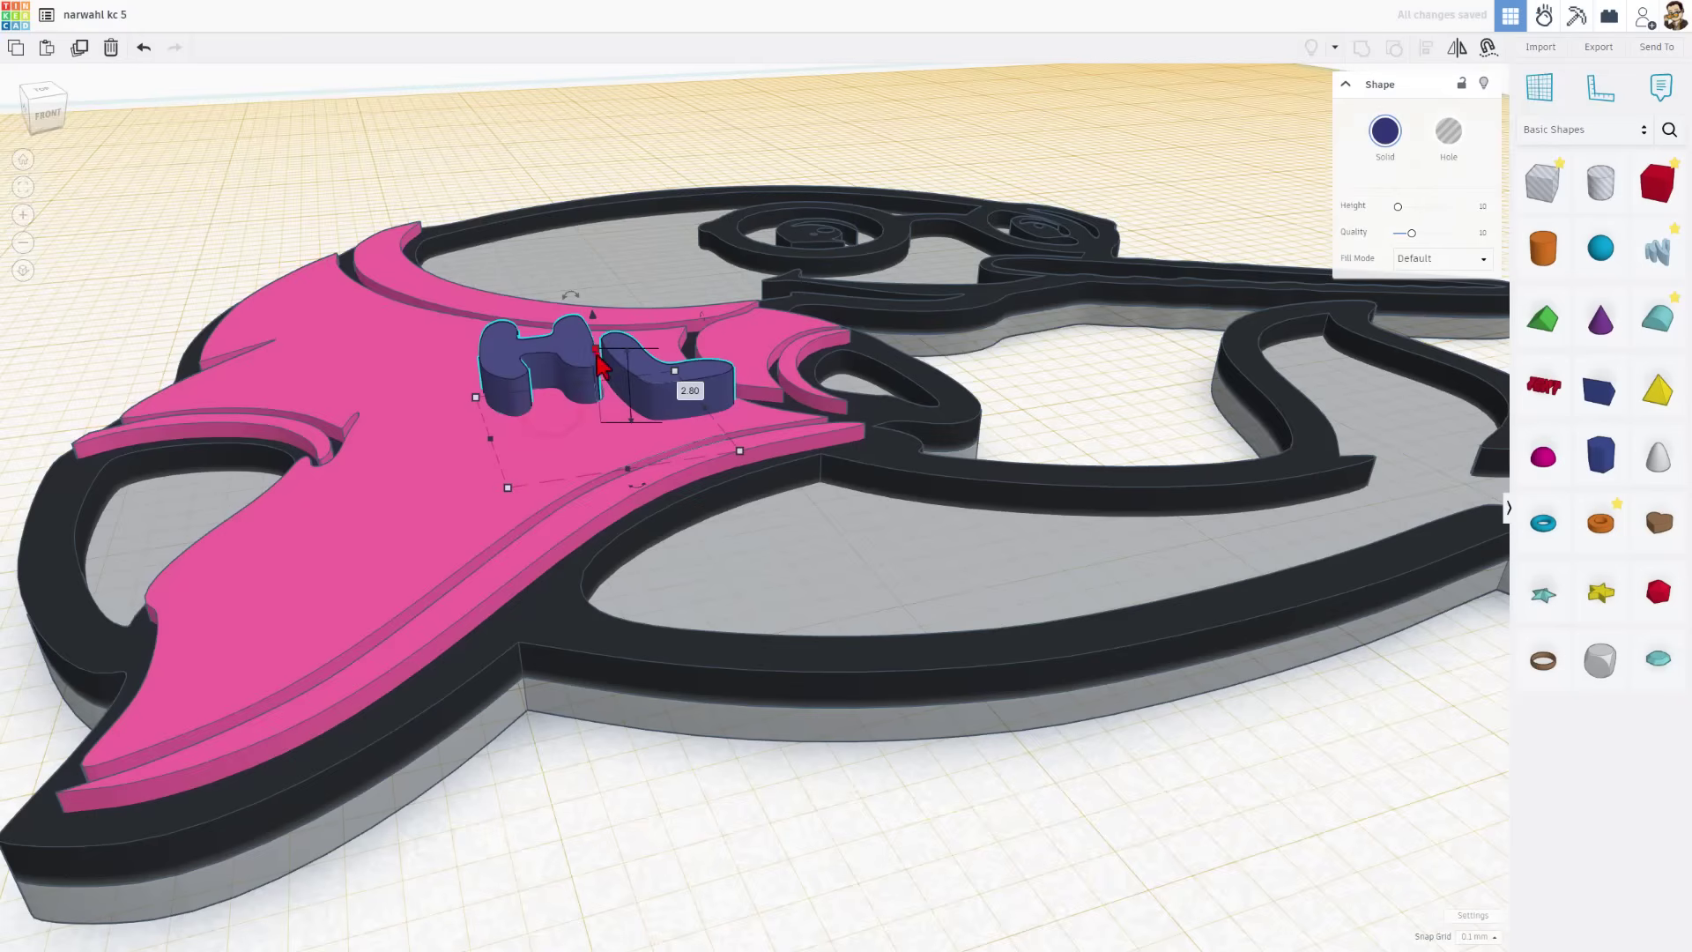
# Step: Set the letters' height to 2.0, check them up close, and reselect them
pyautogui.click(596, 353)
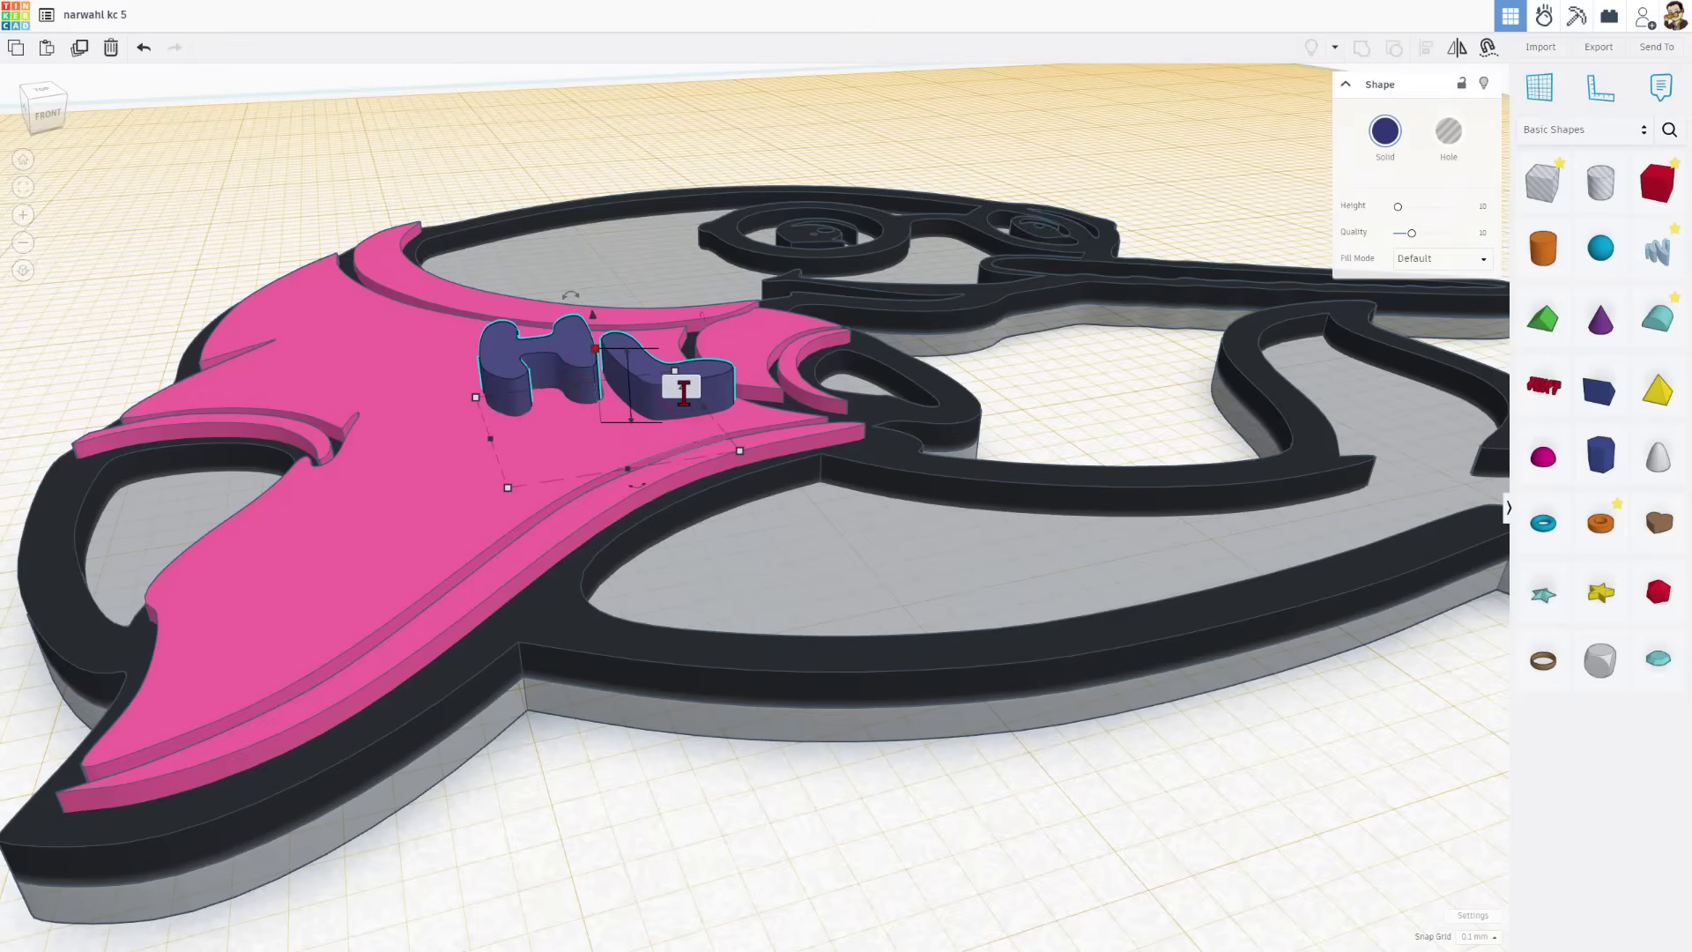
pyautogui.press('Return')
pyautogui.moveTo(763, 296); pyautogui.dragTo(744, 276, button='right')
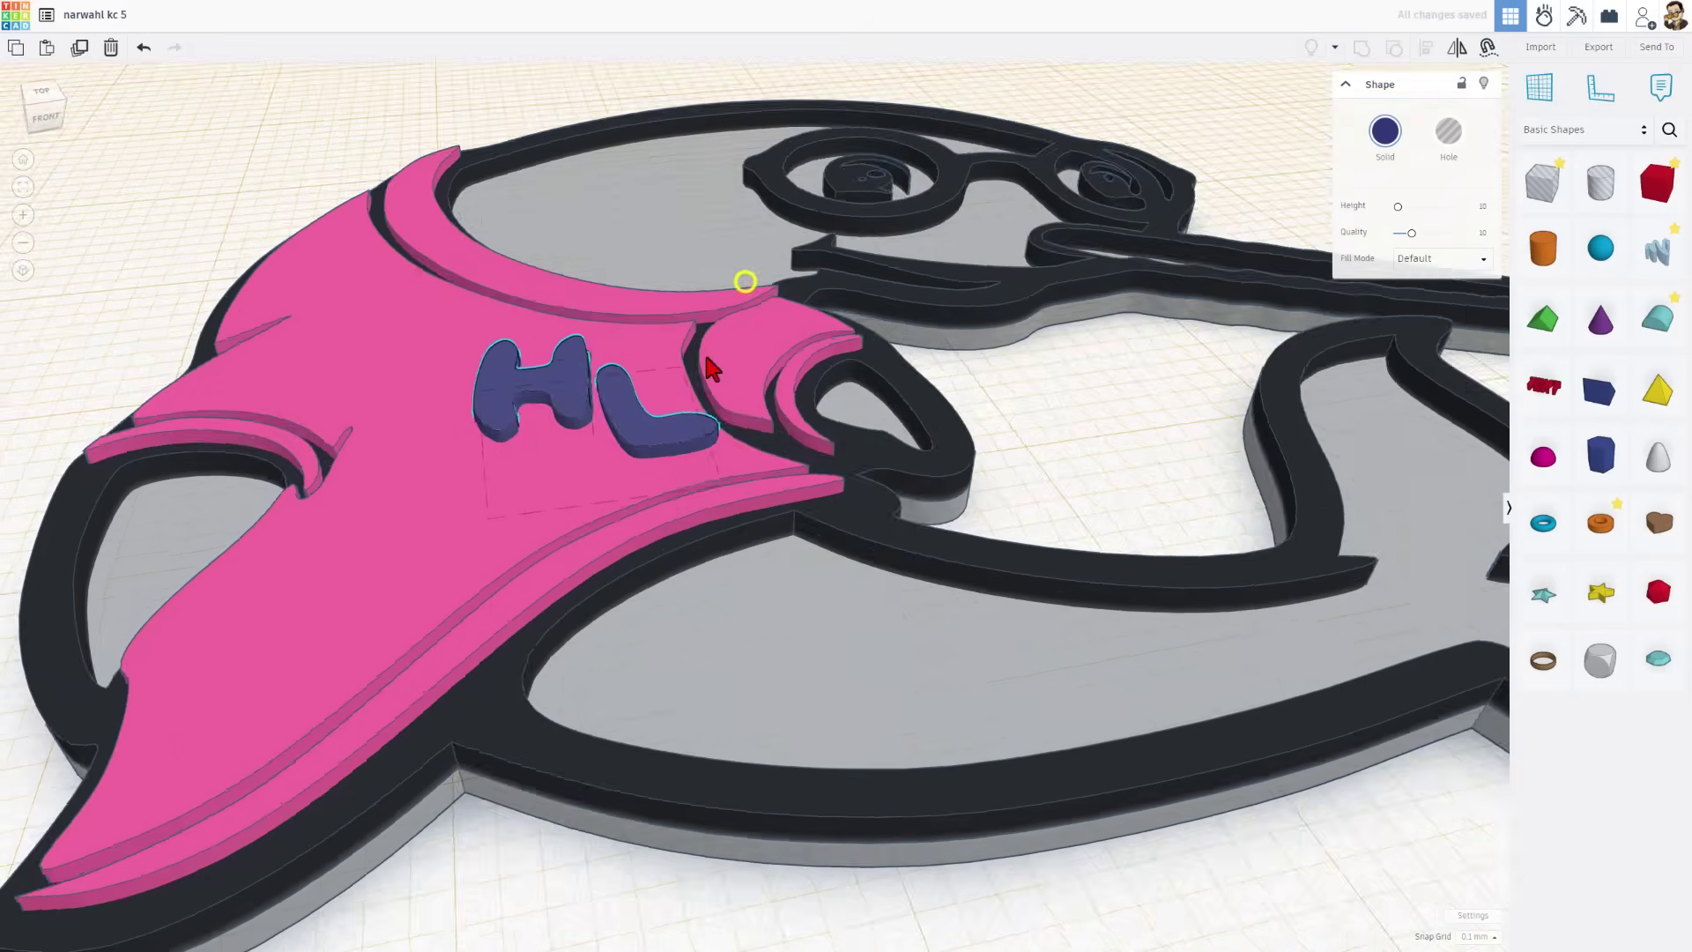
pyautogui.scroll(5, 744, 276)
pyautogui.scroll(2, 585, 509)
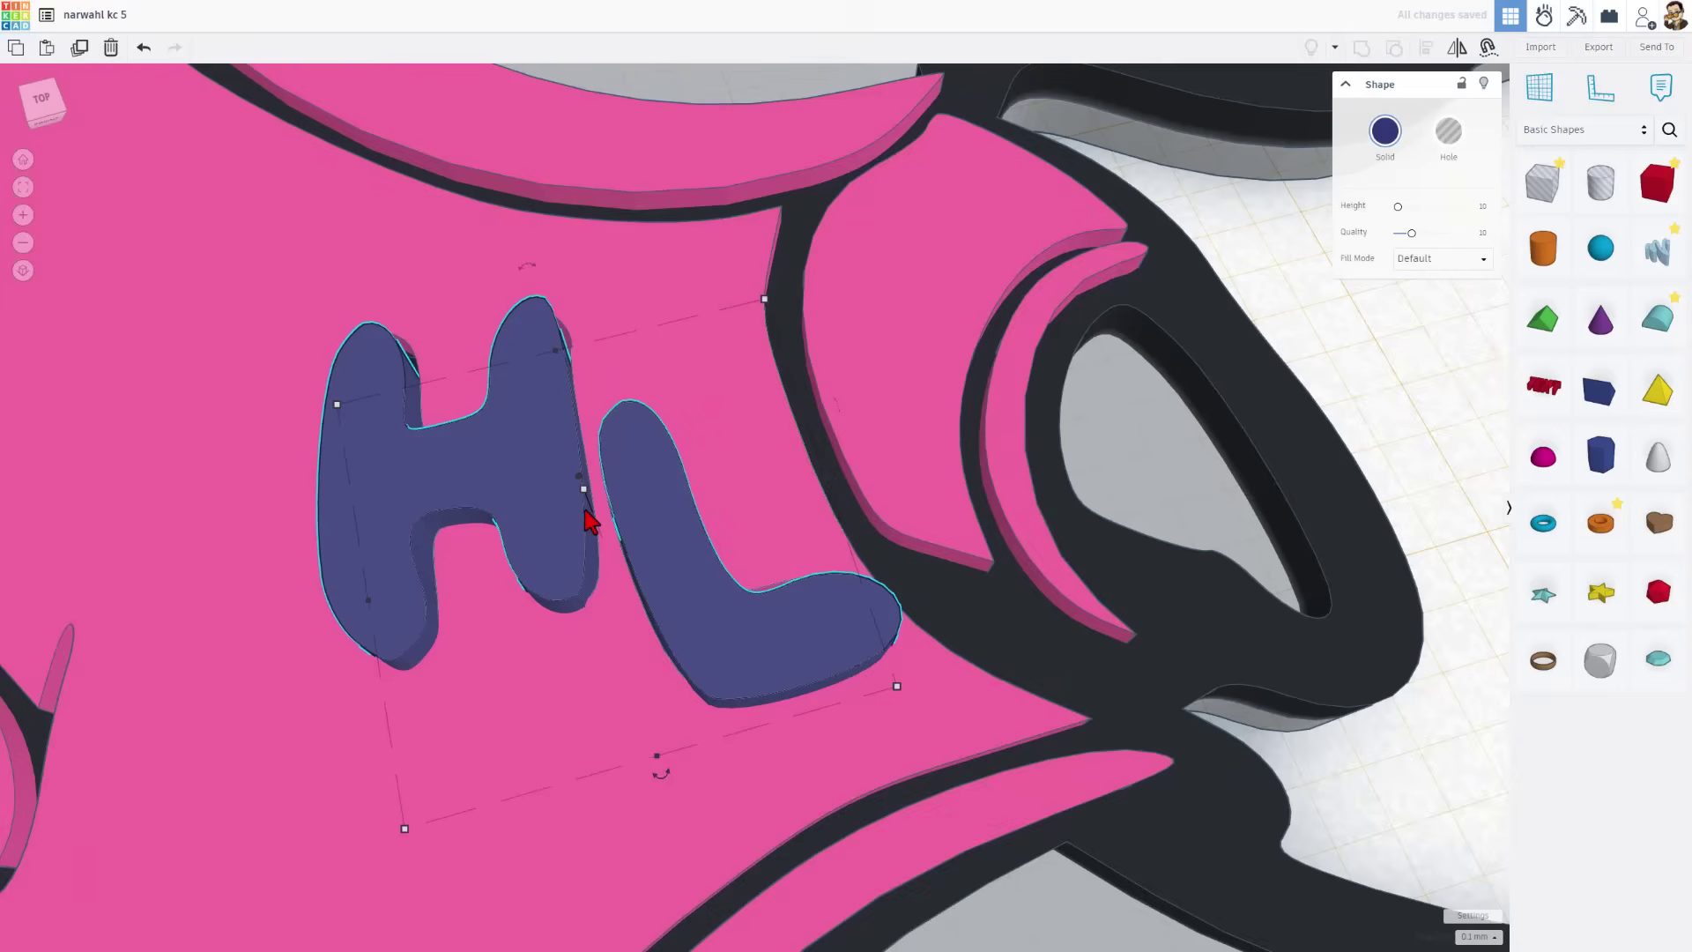
pyautogui.scroll(-3, 541, 495)
pyautogui.moveTo(585, 509)
pyautogui.mouseDown(button='right')
pyautogui.moveTo(540, 494)
pyautogui.moveTo(556, 498)
pyautogui.mouseUp(button='right')
pyautogui.scroll(2, 578, 455)
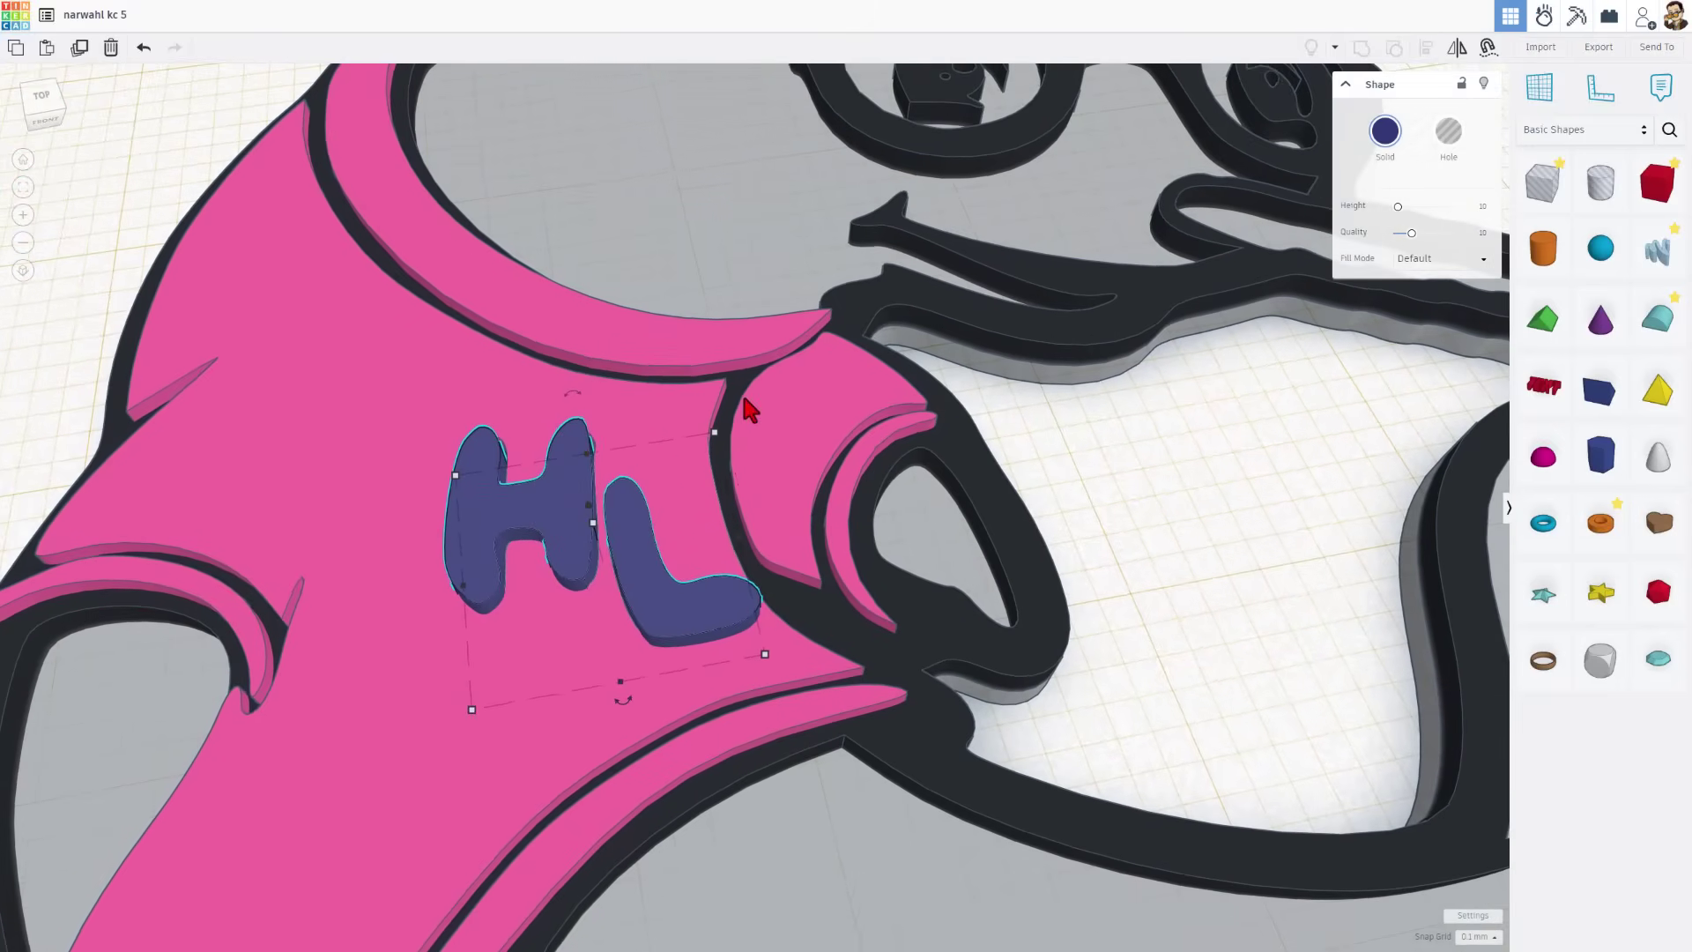
pyautogui.click(684, 614)
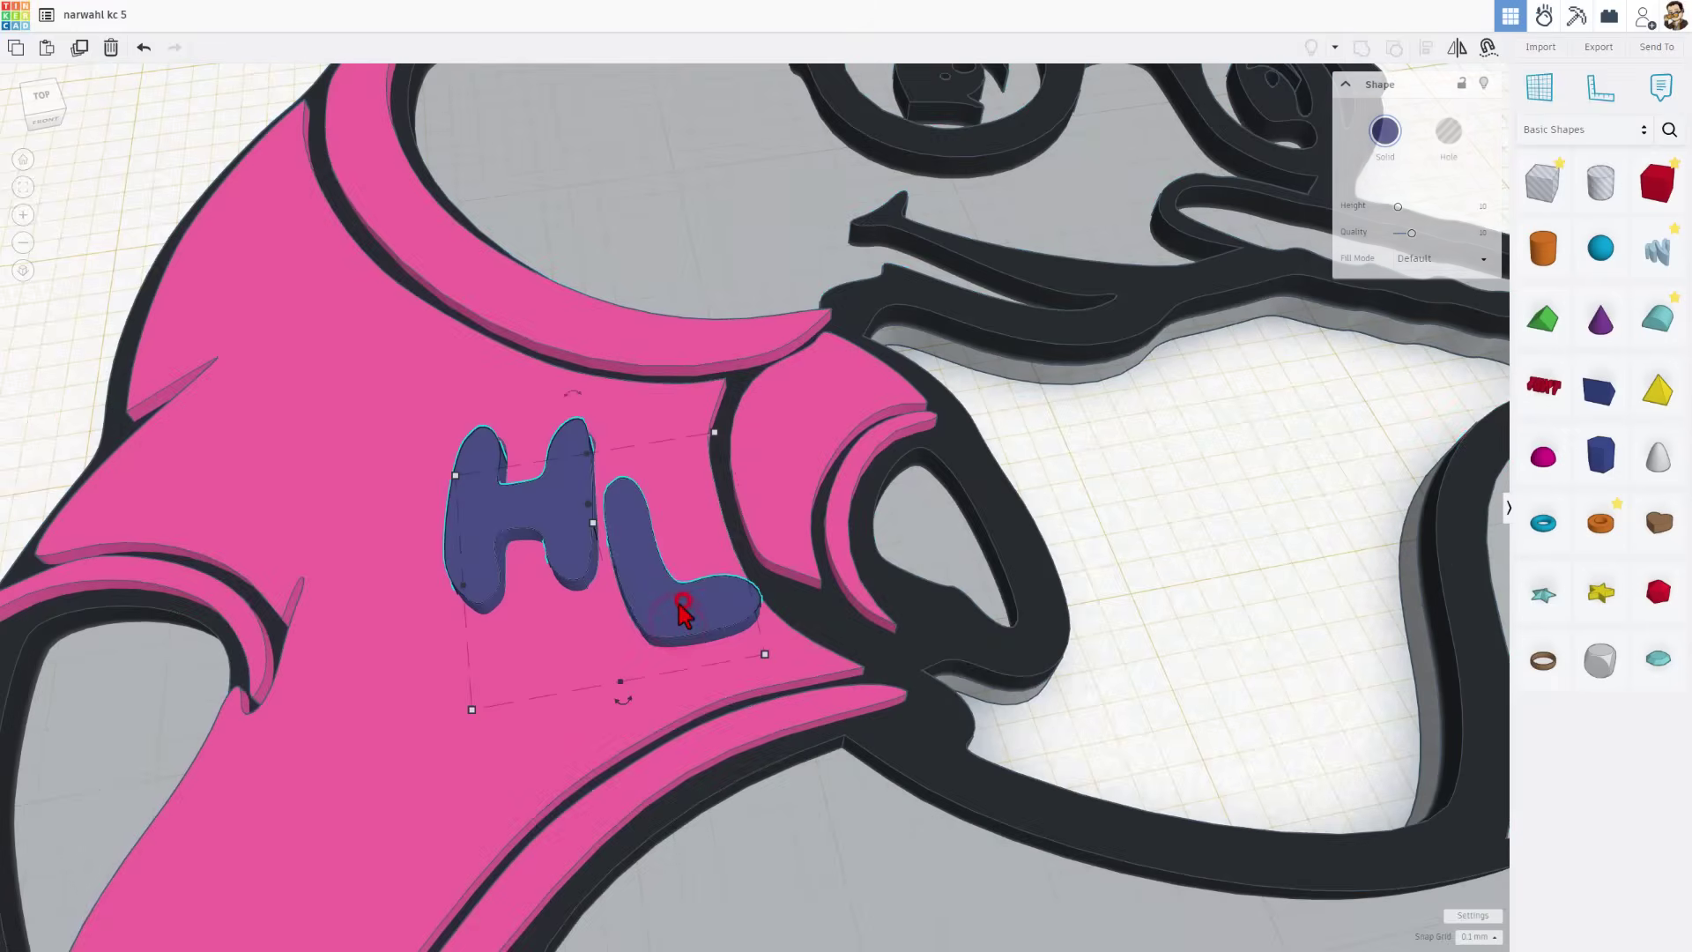
# Step: Duplicate the letters and make the copy a 0.2 Outer Line with round corners, quality 24
pyautogui.hotkey('ctrl', 'd')
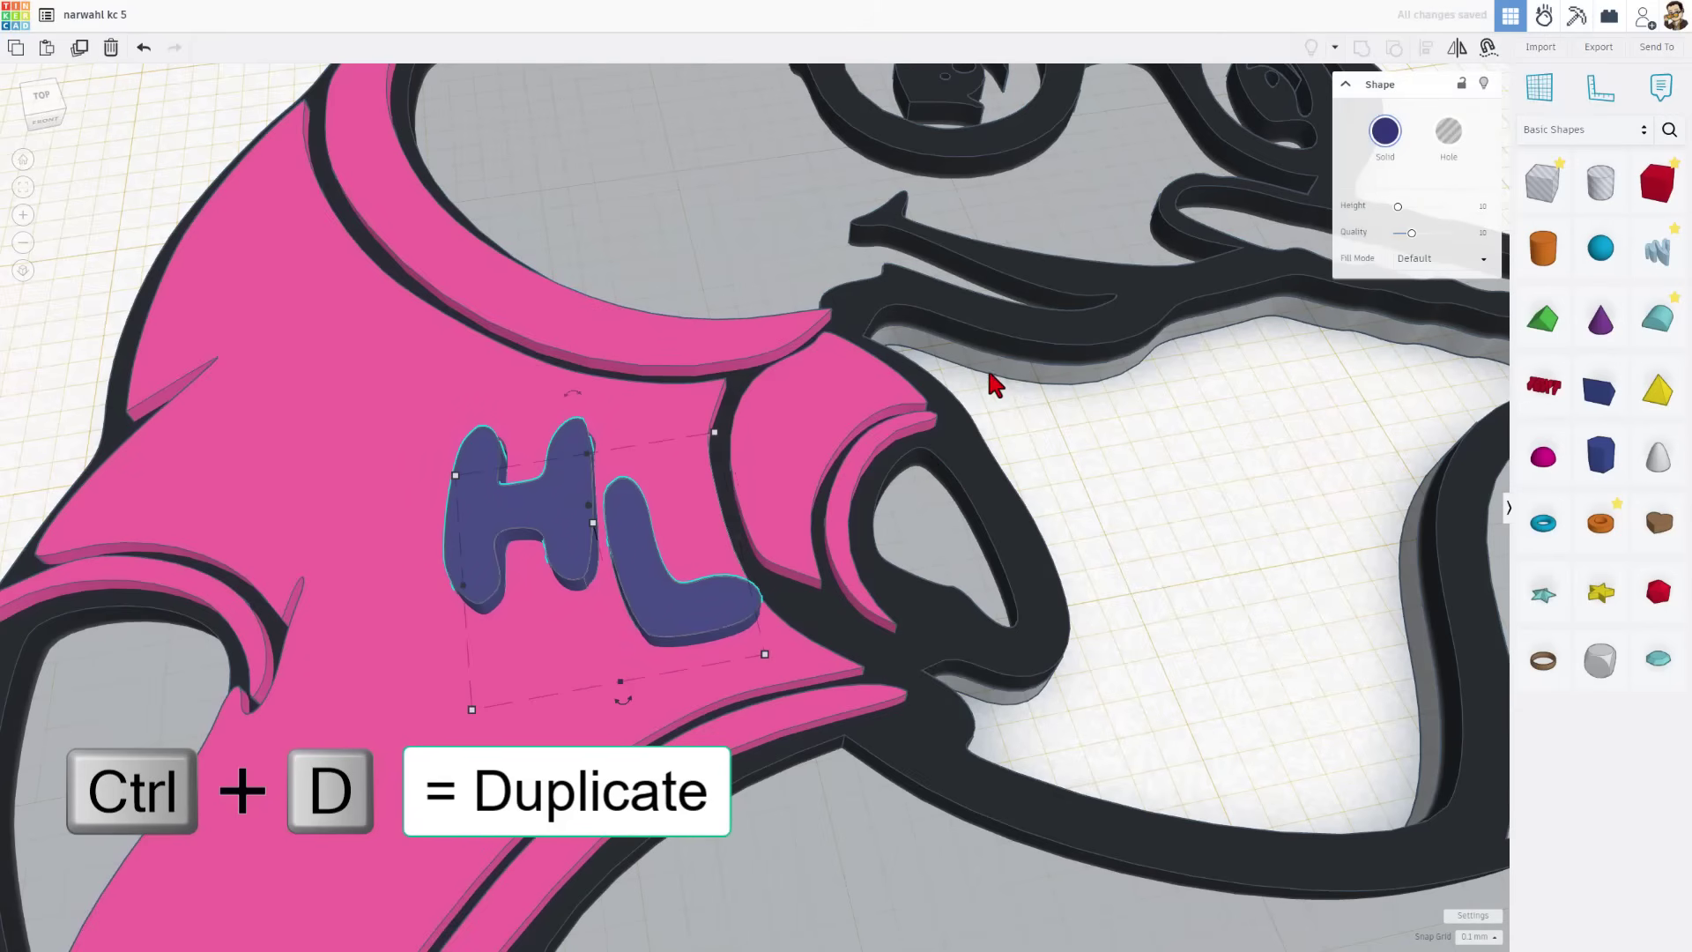
pyautogui.click(1419, 260)
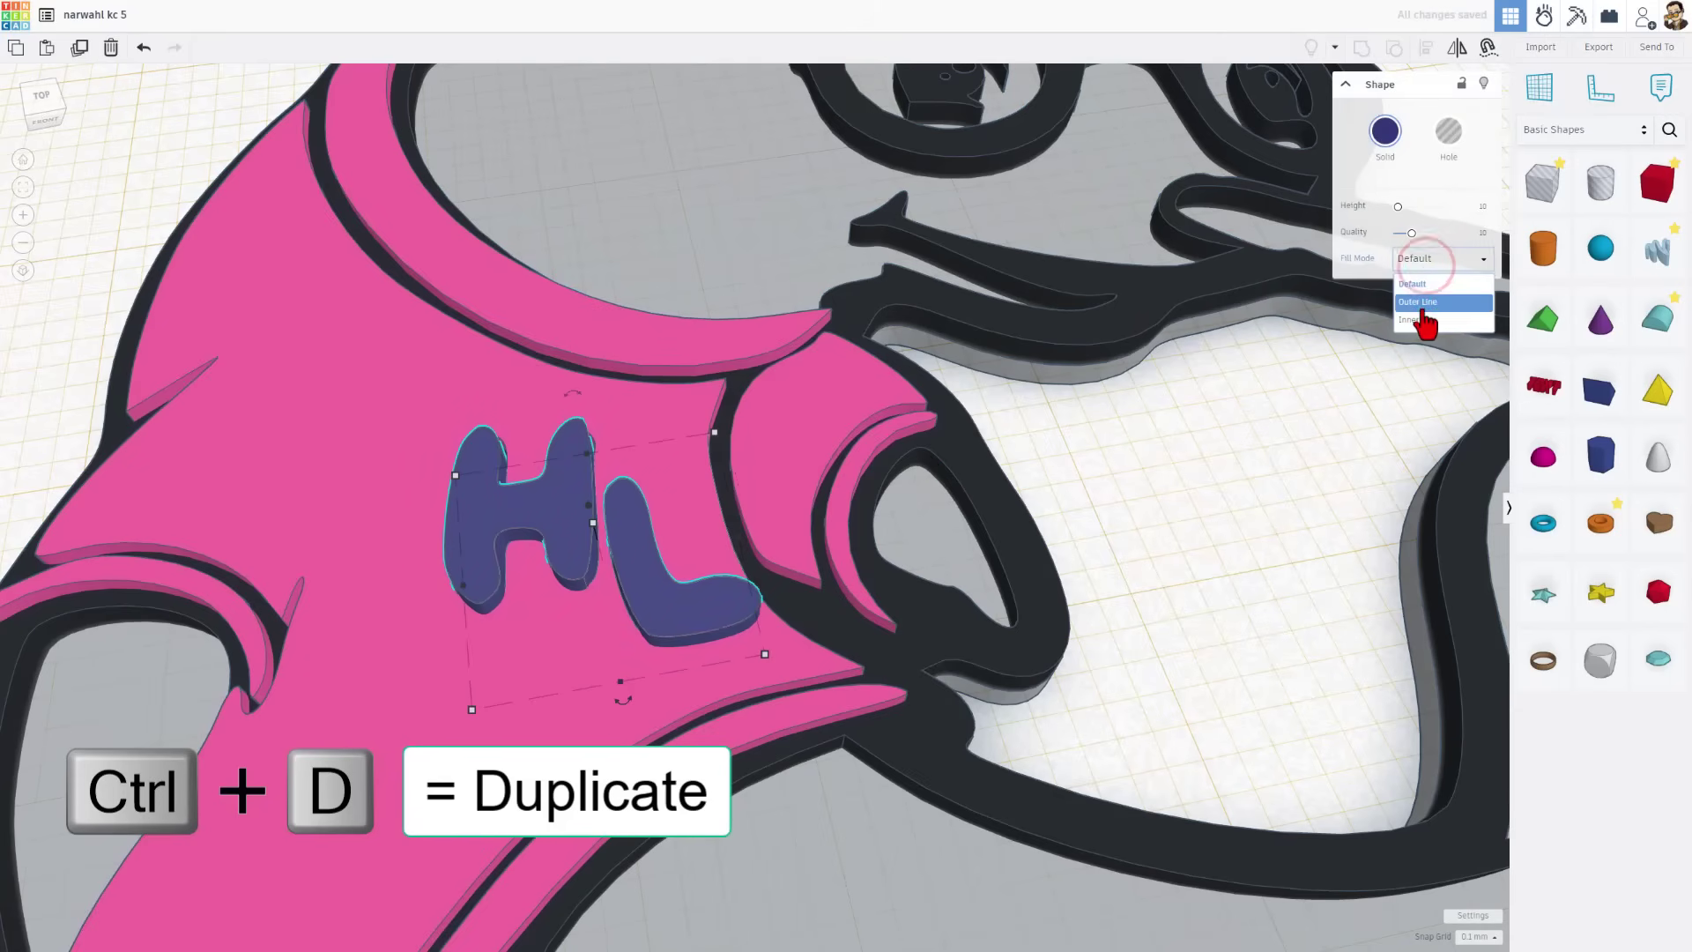
pyautogui.click(1423, 308)
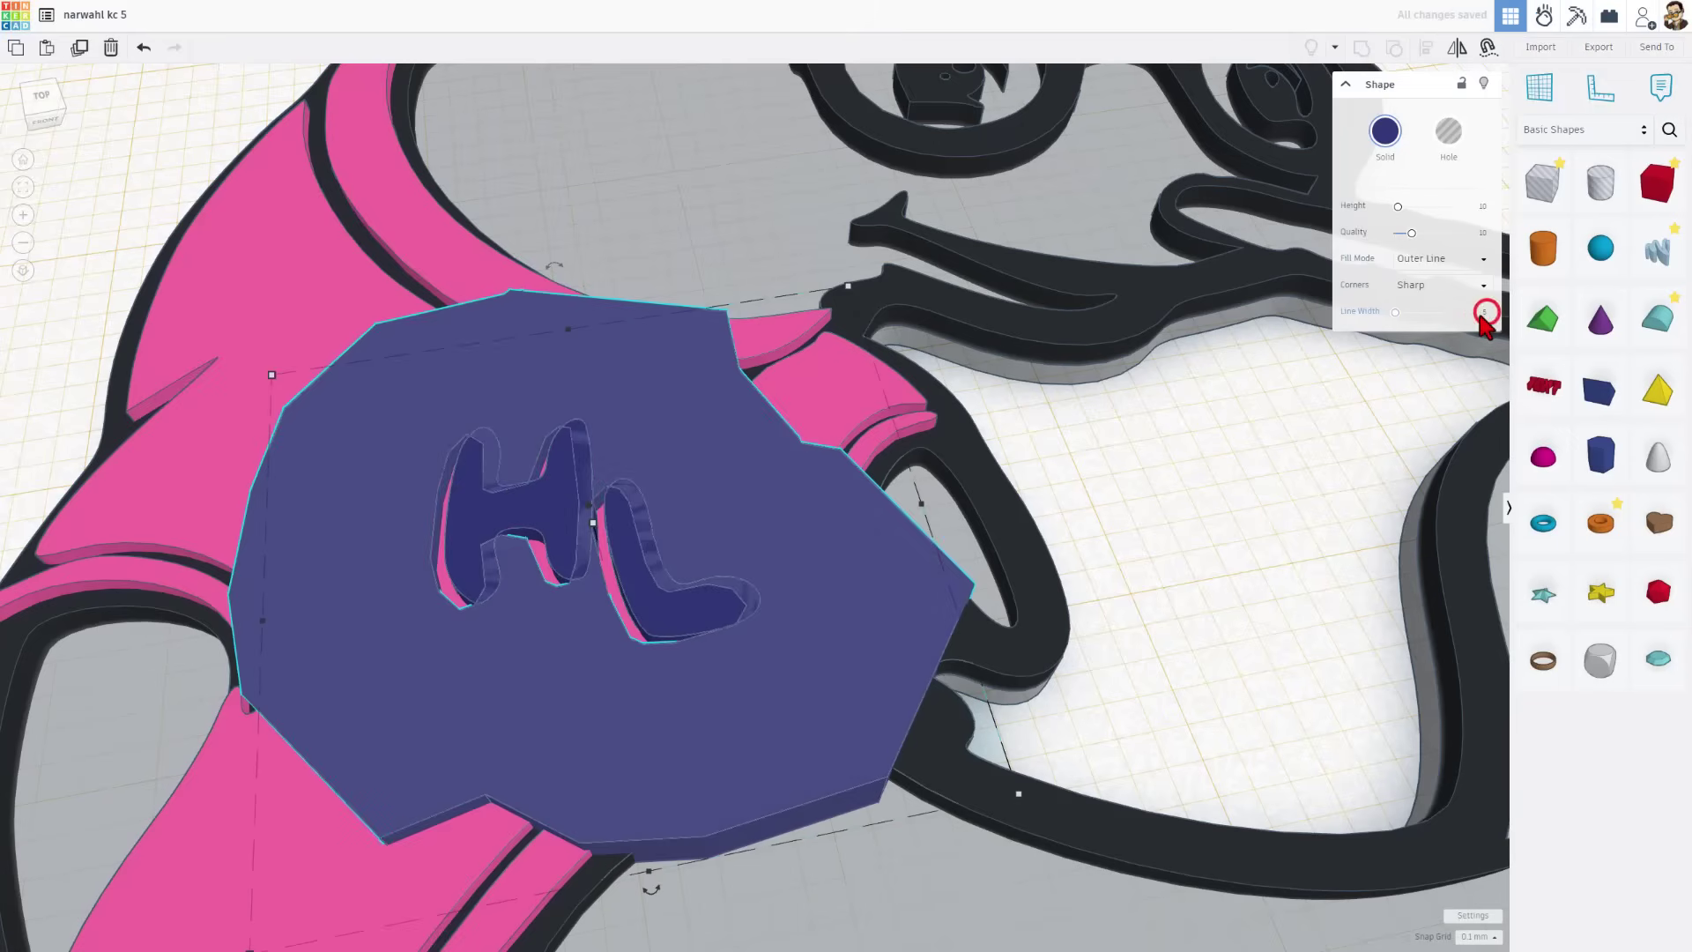
pyautogui.click(1485, 313)
pyautogui.write('0.2')
pyautogui.press('Return')
pyautogui.click(1424, 282)
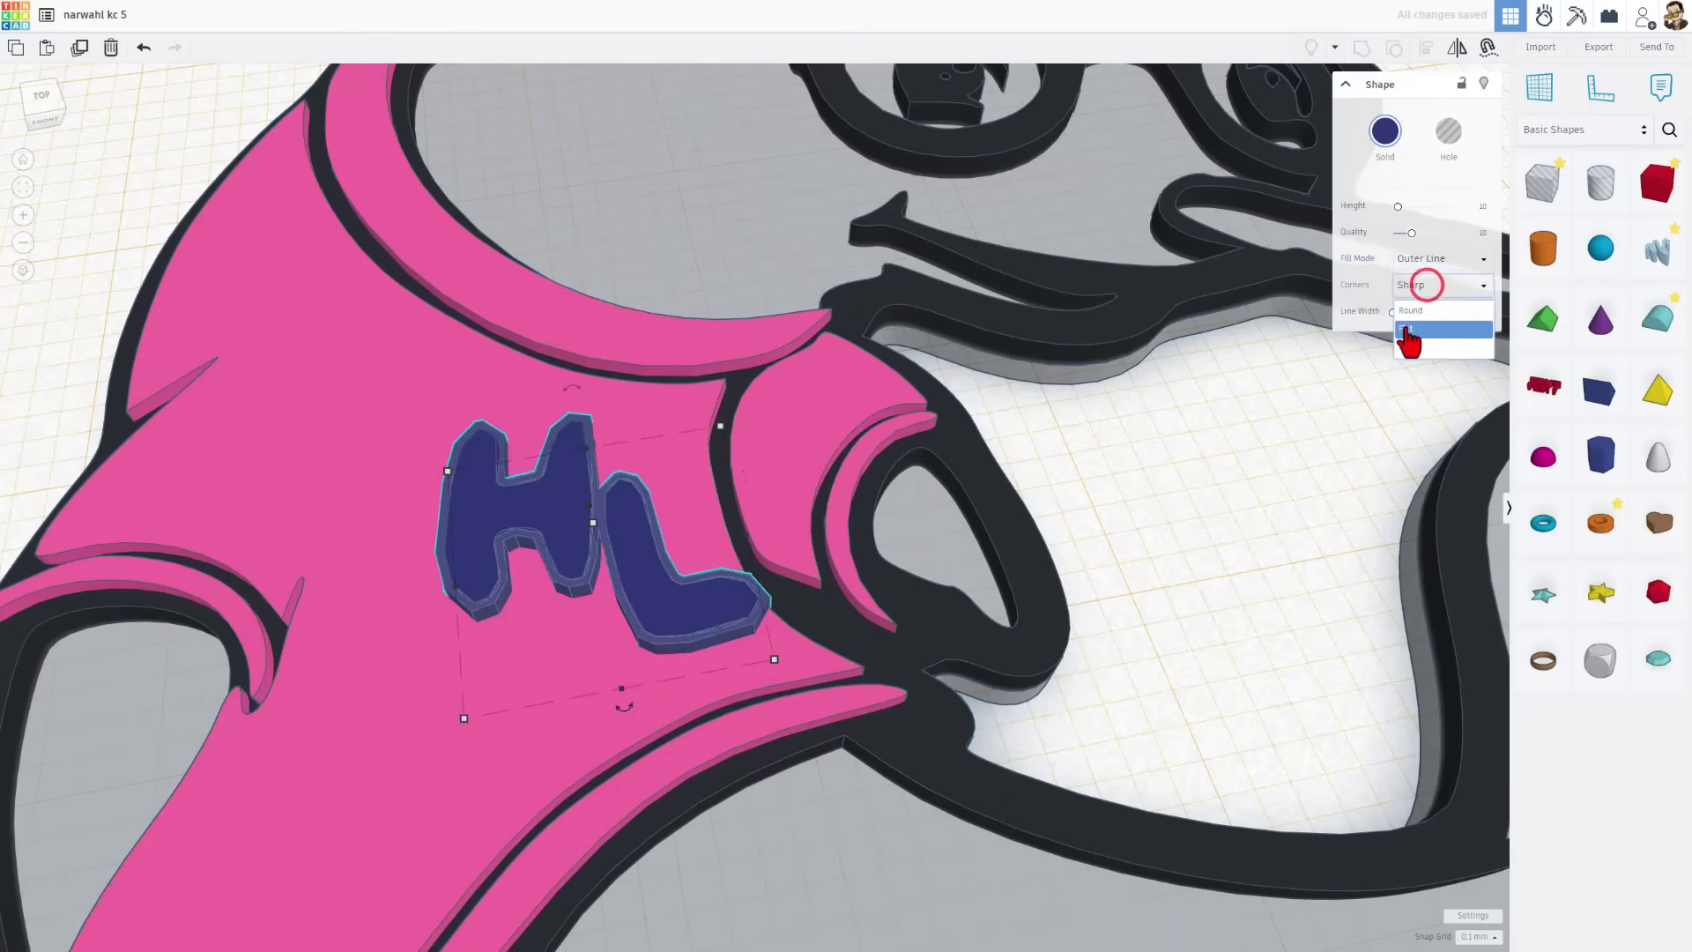
pyautogui.click(1413, 311)
pyautogui.moveTo(1413, 234); pyautogui.dragTo(1450, 234)
# Step: Select the outline and original letters together, nudge them left, and group them
pyautogui.moveTo(835, 633); pyautogui.dragTo(673, 651, button='right')
pyautogui.moveTo(872, 604); pyautogui.dragTo(667, 673, button='right')
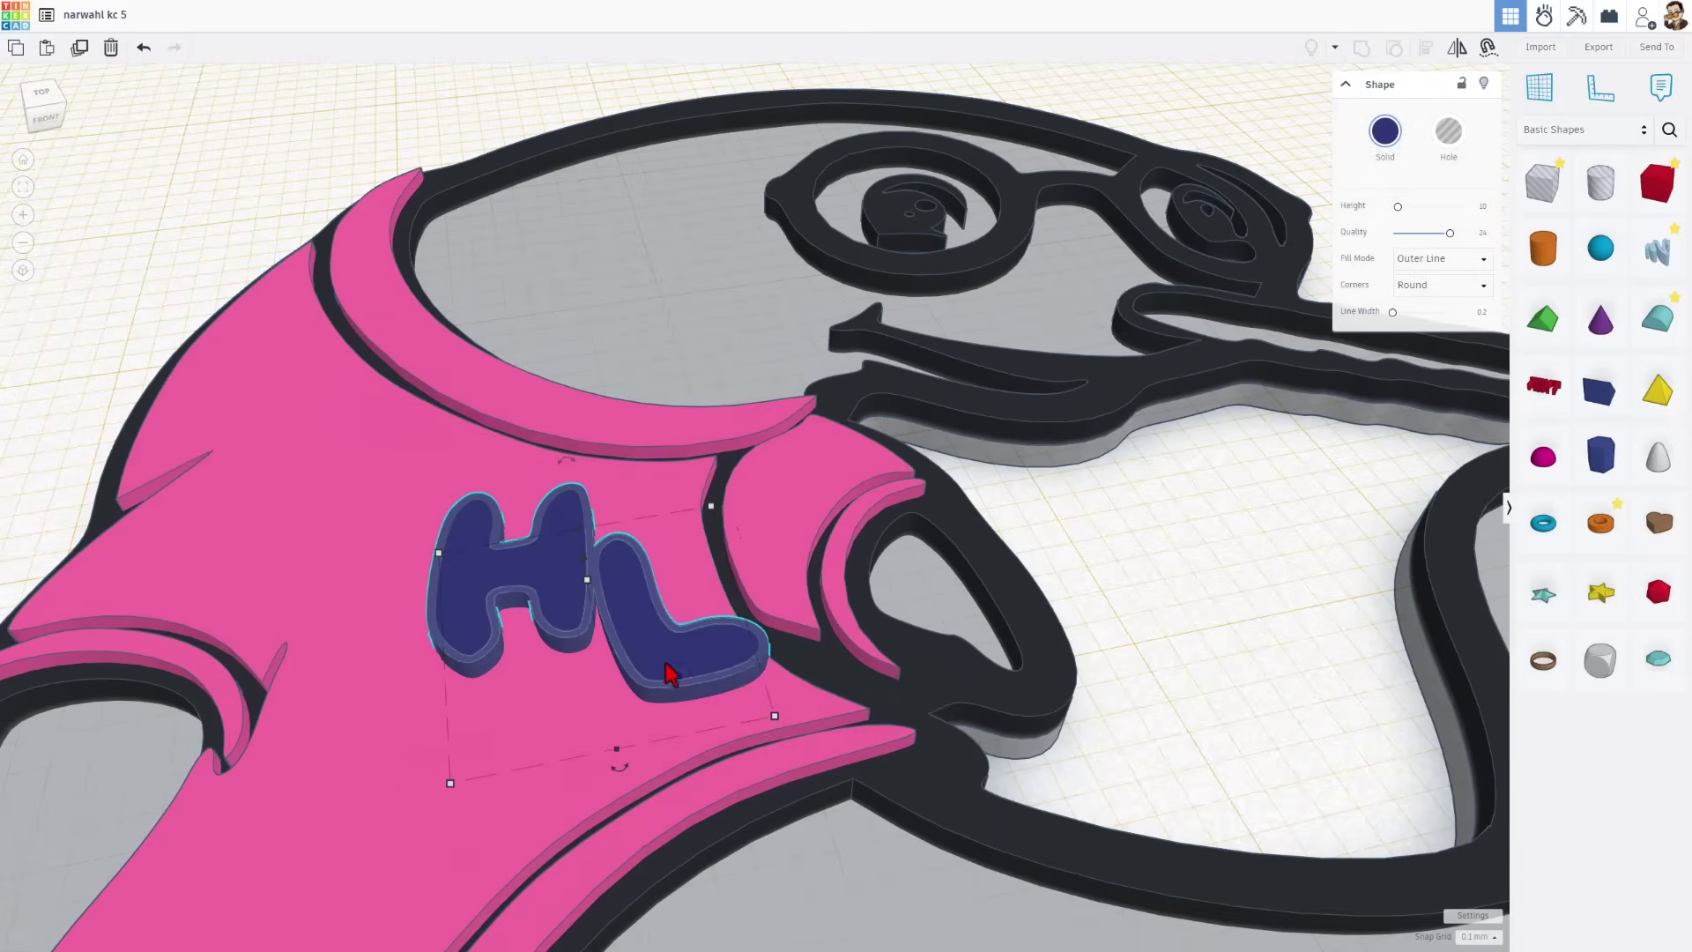
pyautogui.keyDown('shift'); pyautogui.click(820, 655); pyautogui.keyUp('shift')
pyautogui.click(751, 663)
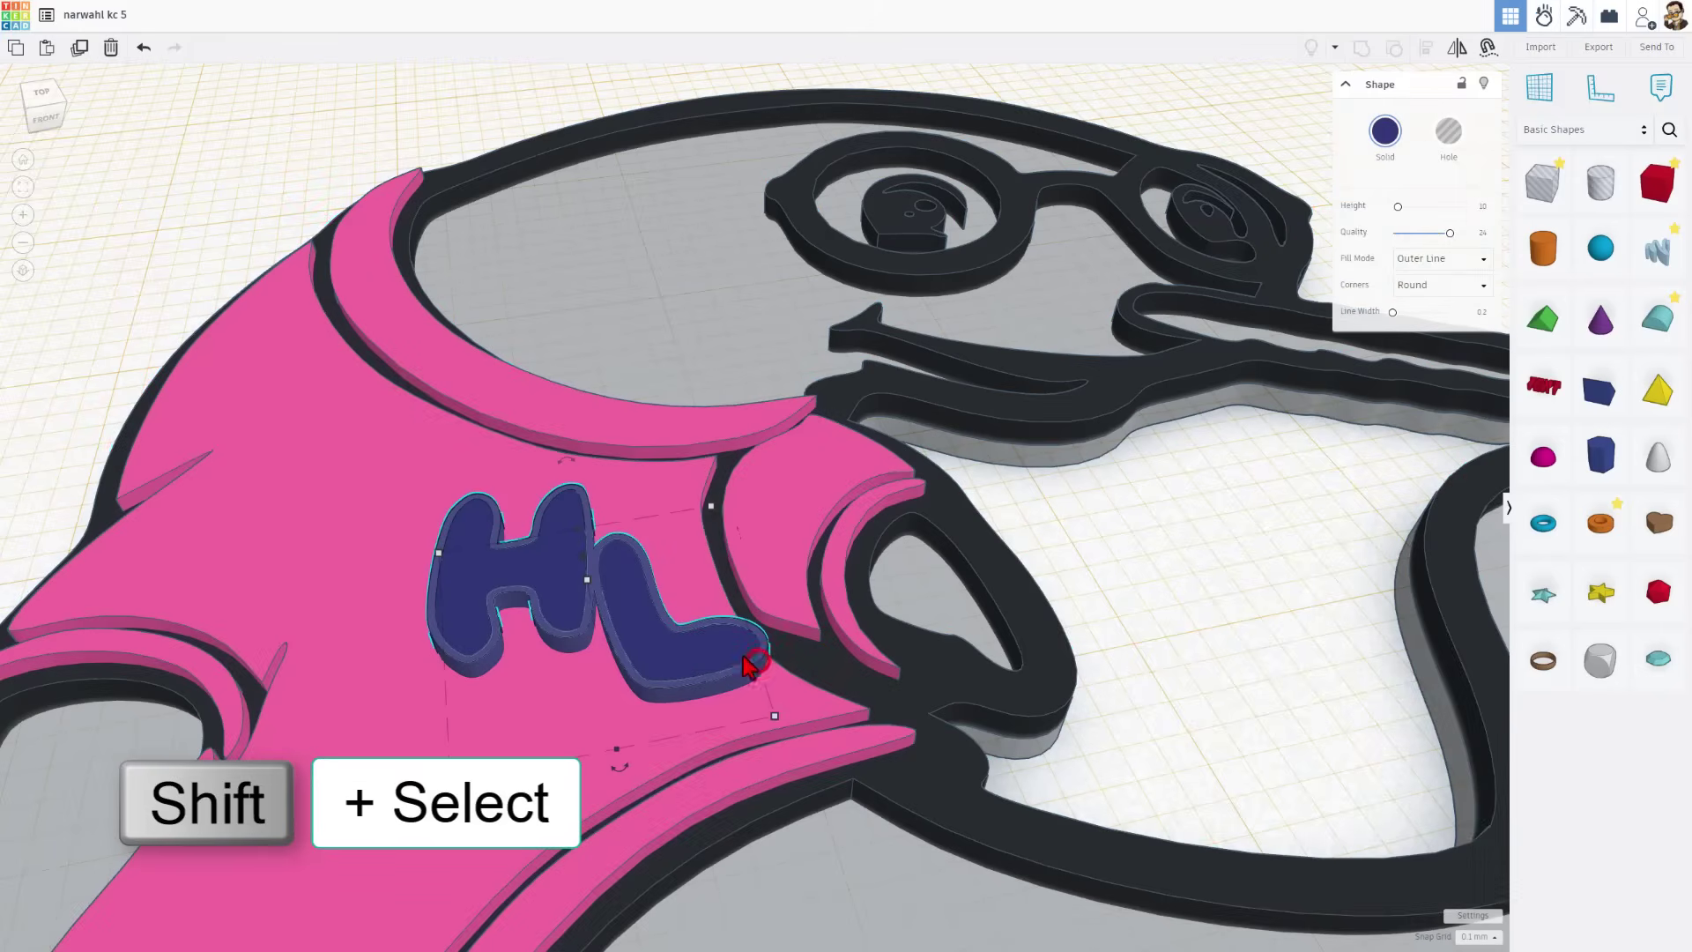
pyautogui.keyDown('shift'); pyautogui.click(670, 651); pyautogui.keyUp('shift')
pyautogui.press('Left')
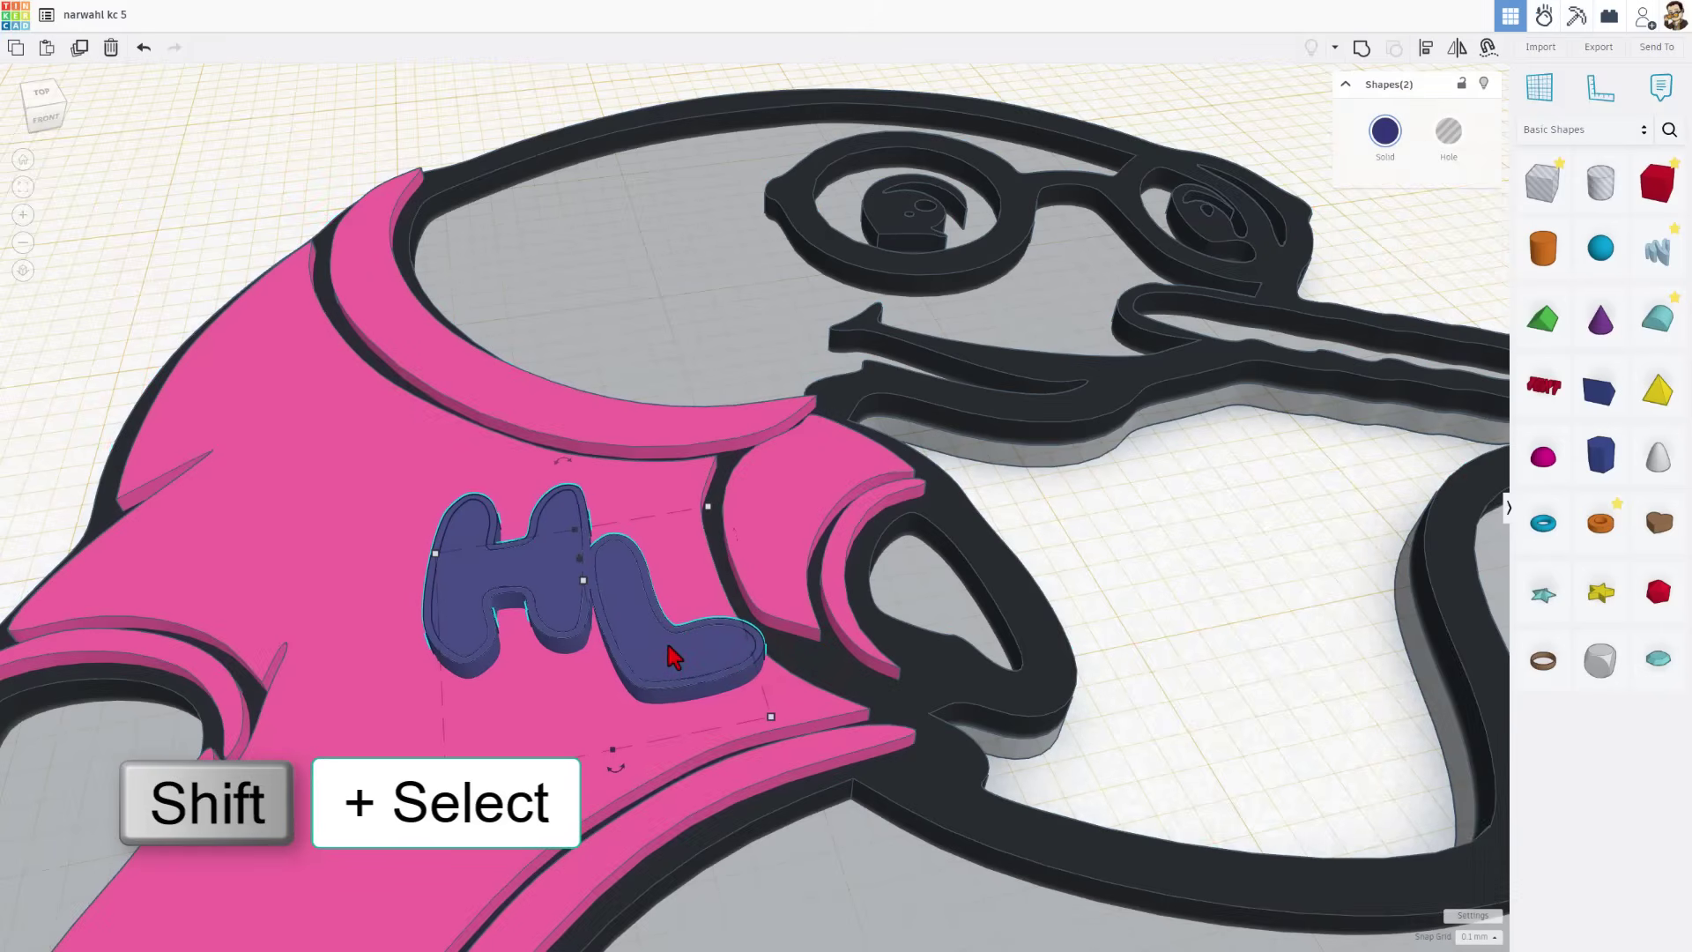
pyautogui.moveTo(706, 663); pyautogui.dragTo(752, 738, button='right')
pyautogui.scroll(-3, 701, 718)
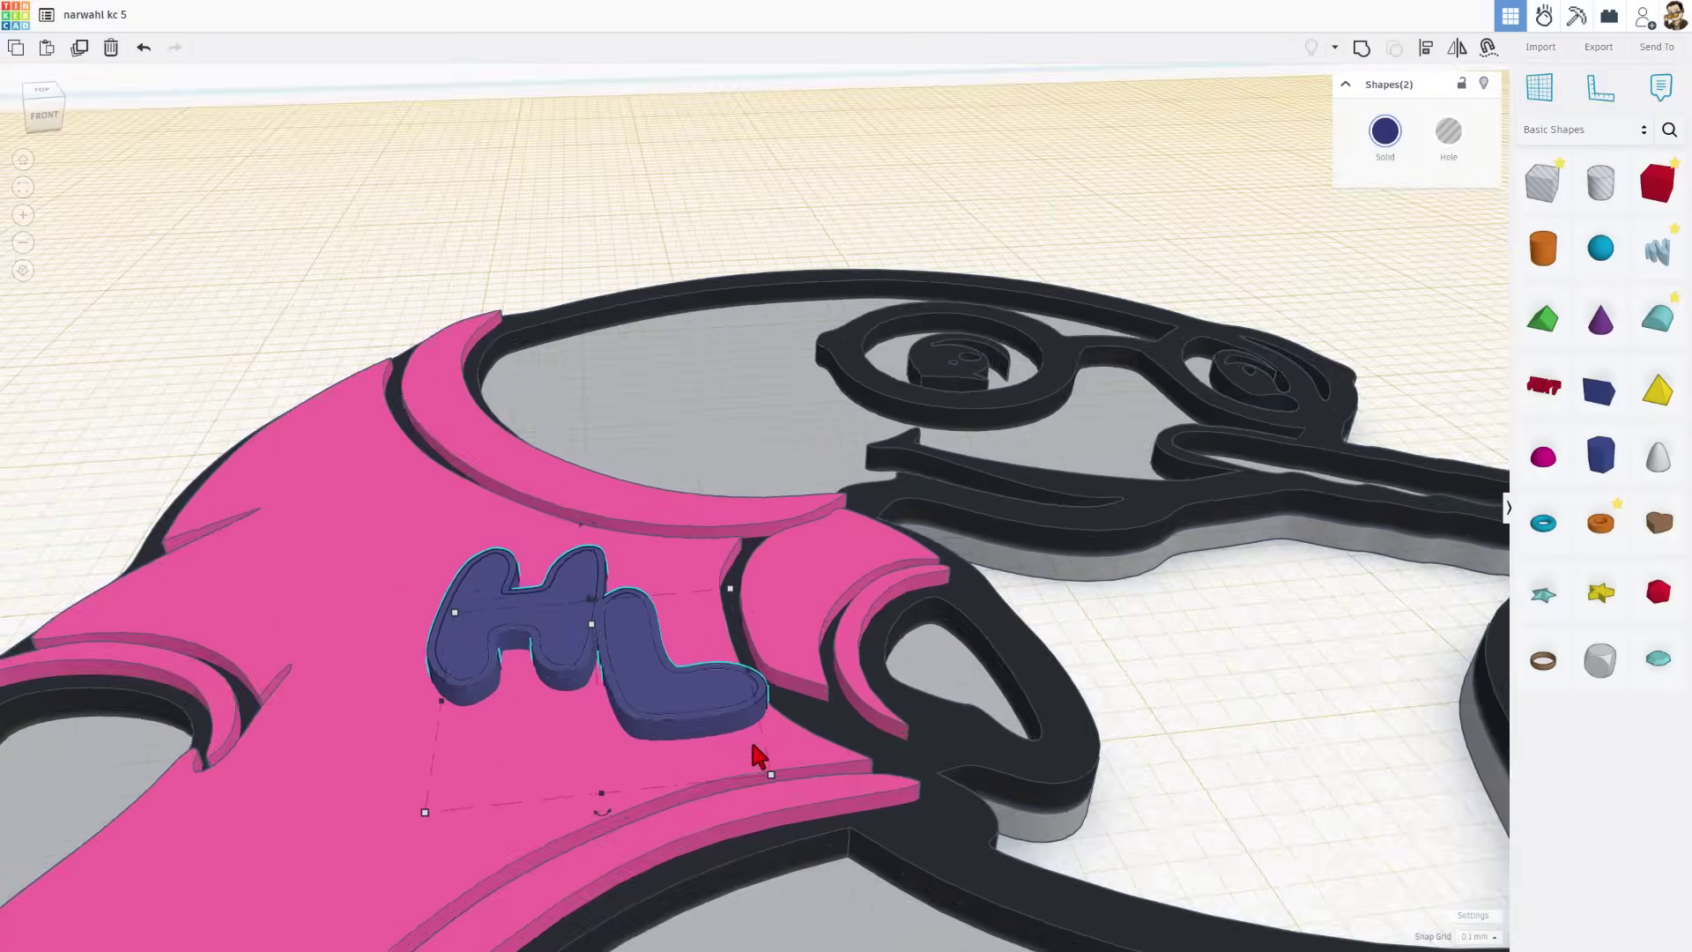
pyautogui.scroll(-2, 753, 739)
pyautogui.click(1360, 47)
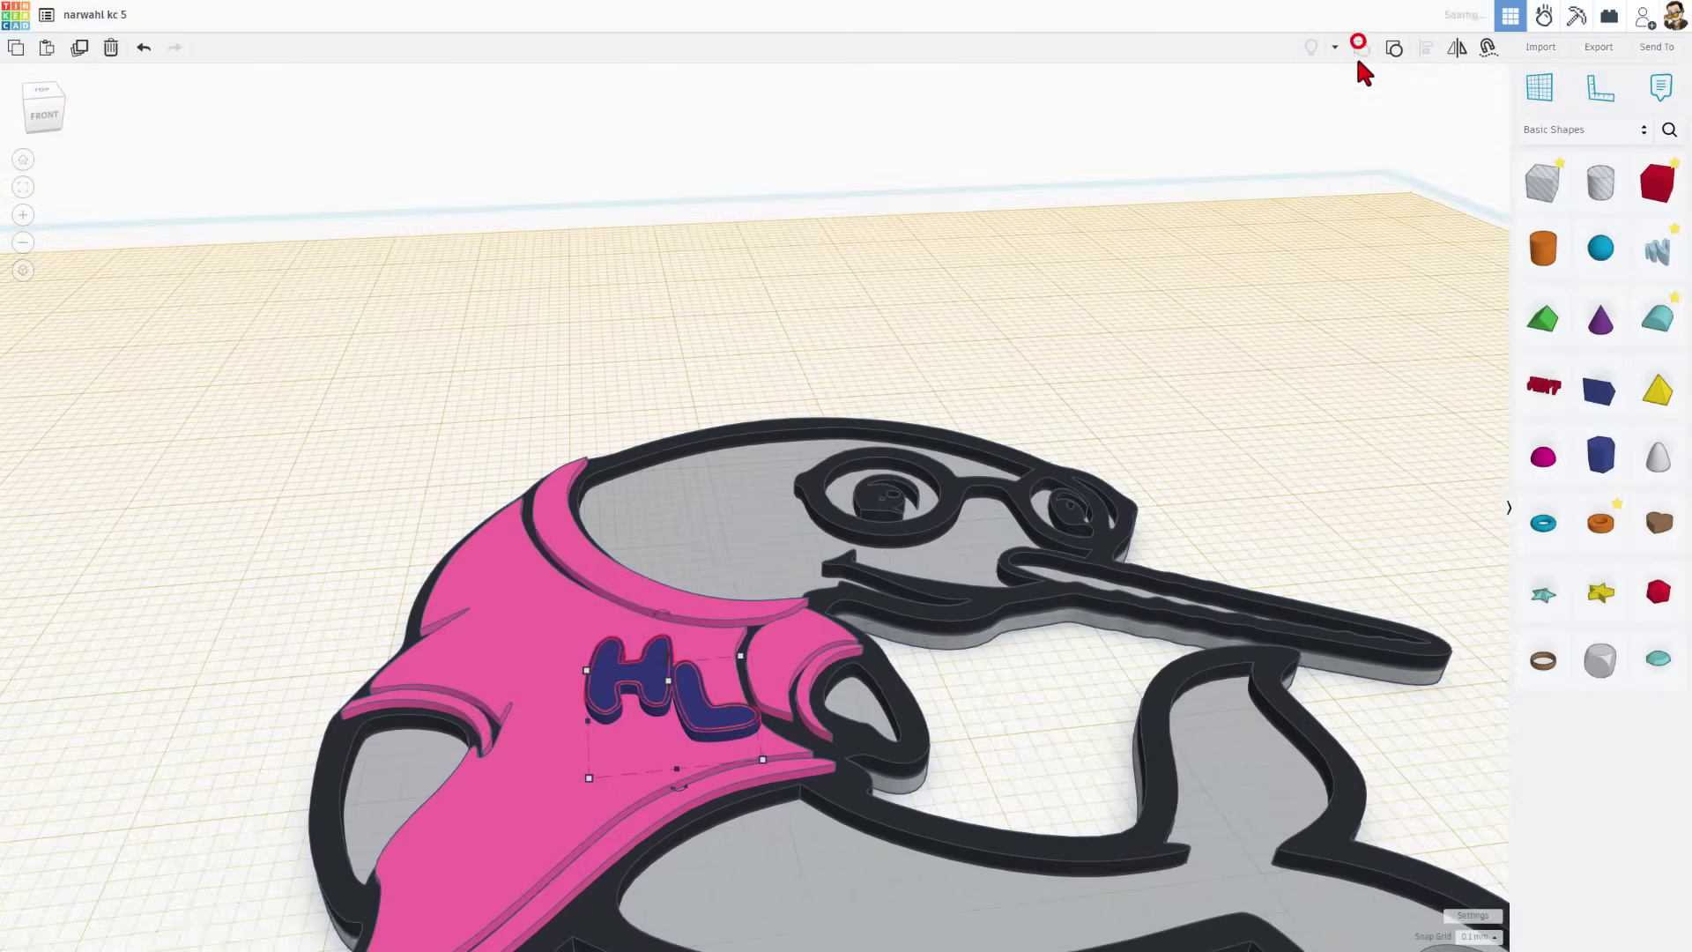
# Step: Export the whole narwhal as an STL named 'narwahl kc 5 base.stl'
pyautogui.click(353, 379)
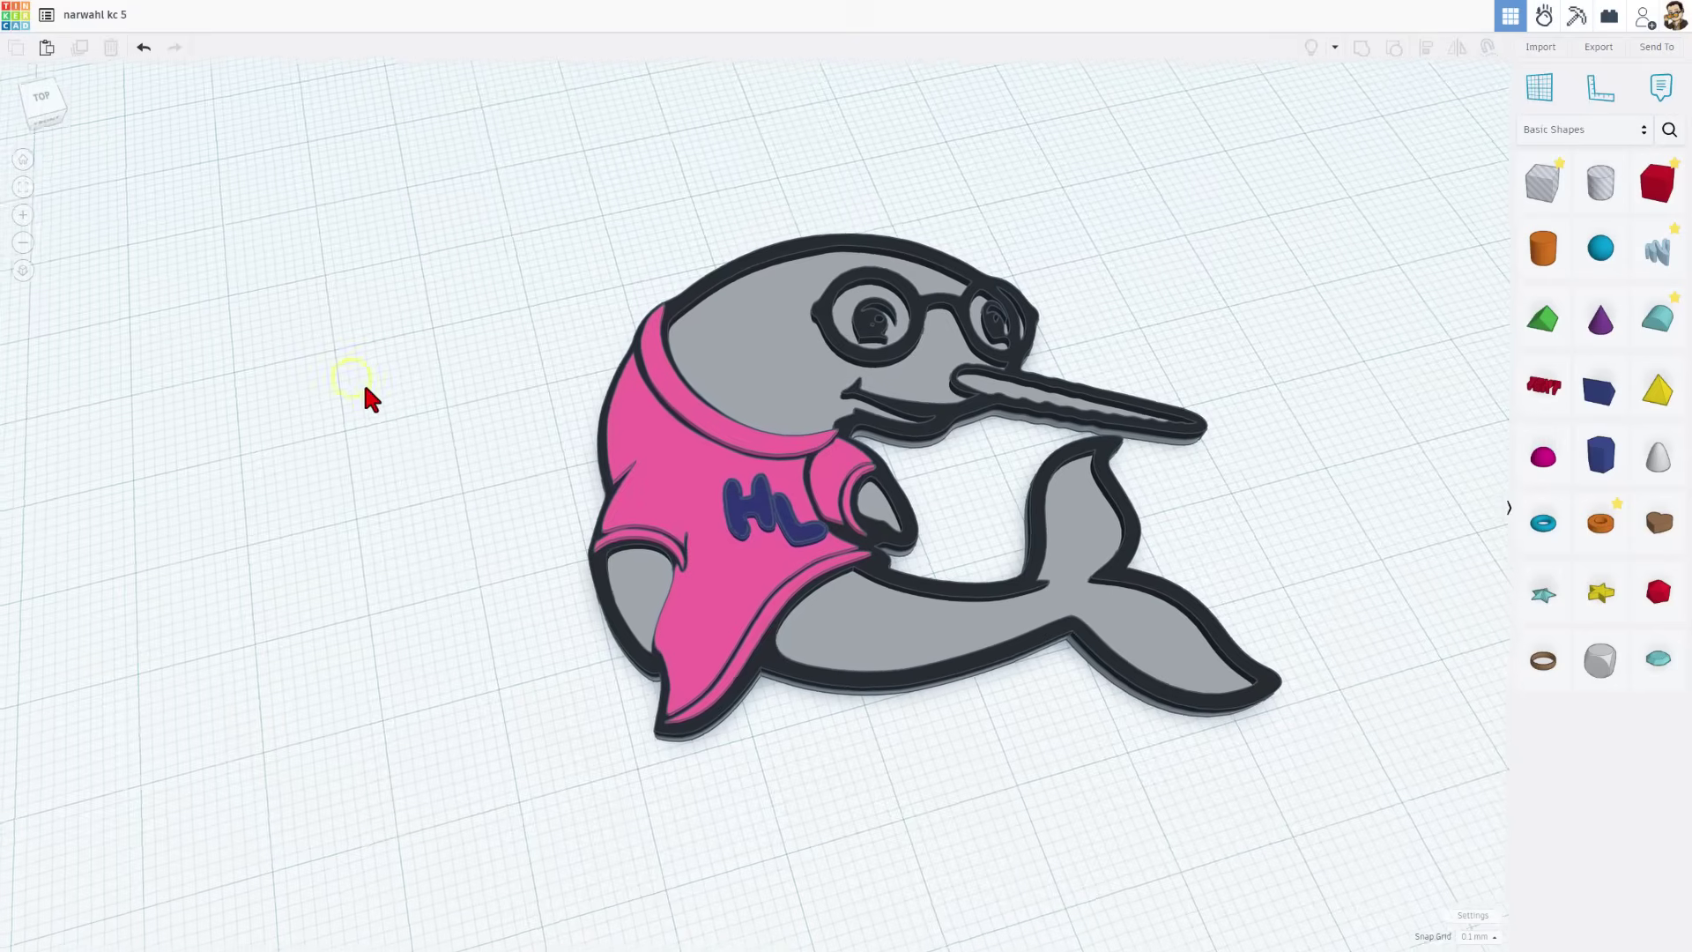
pyautogui.click(735, 349)
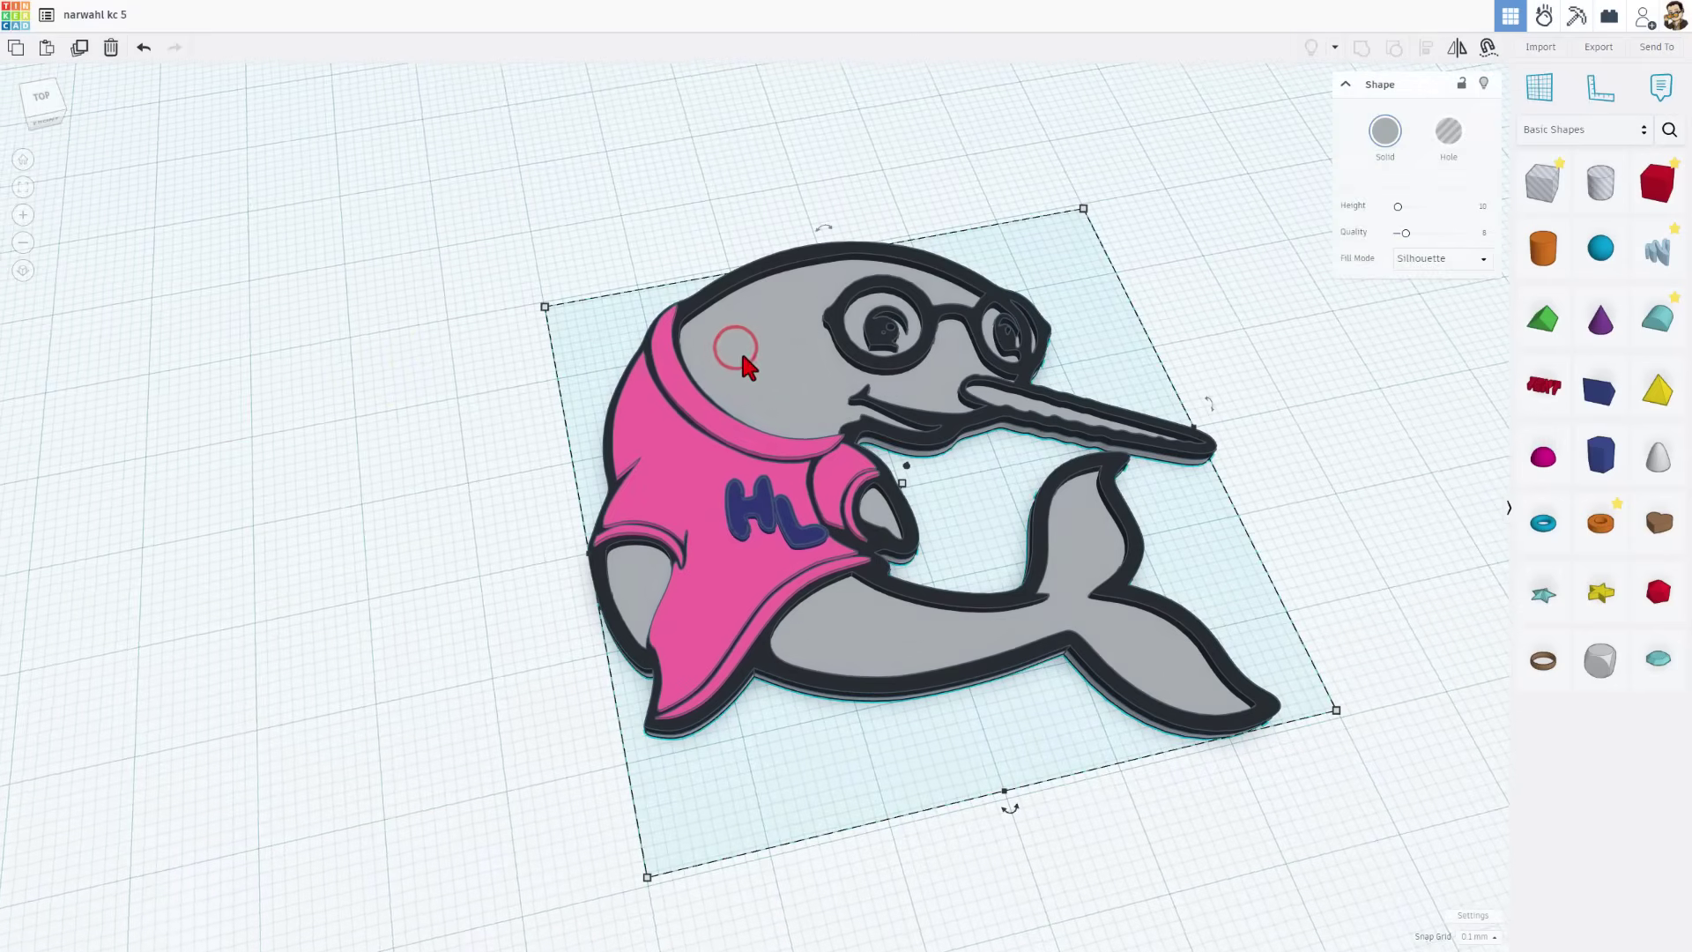
pyautogui.click(1602, 48)
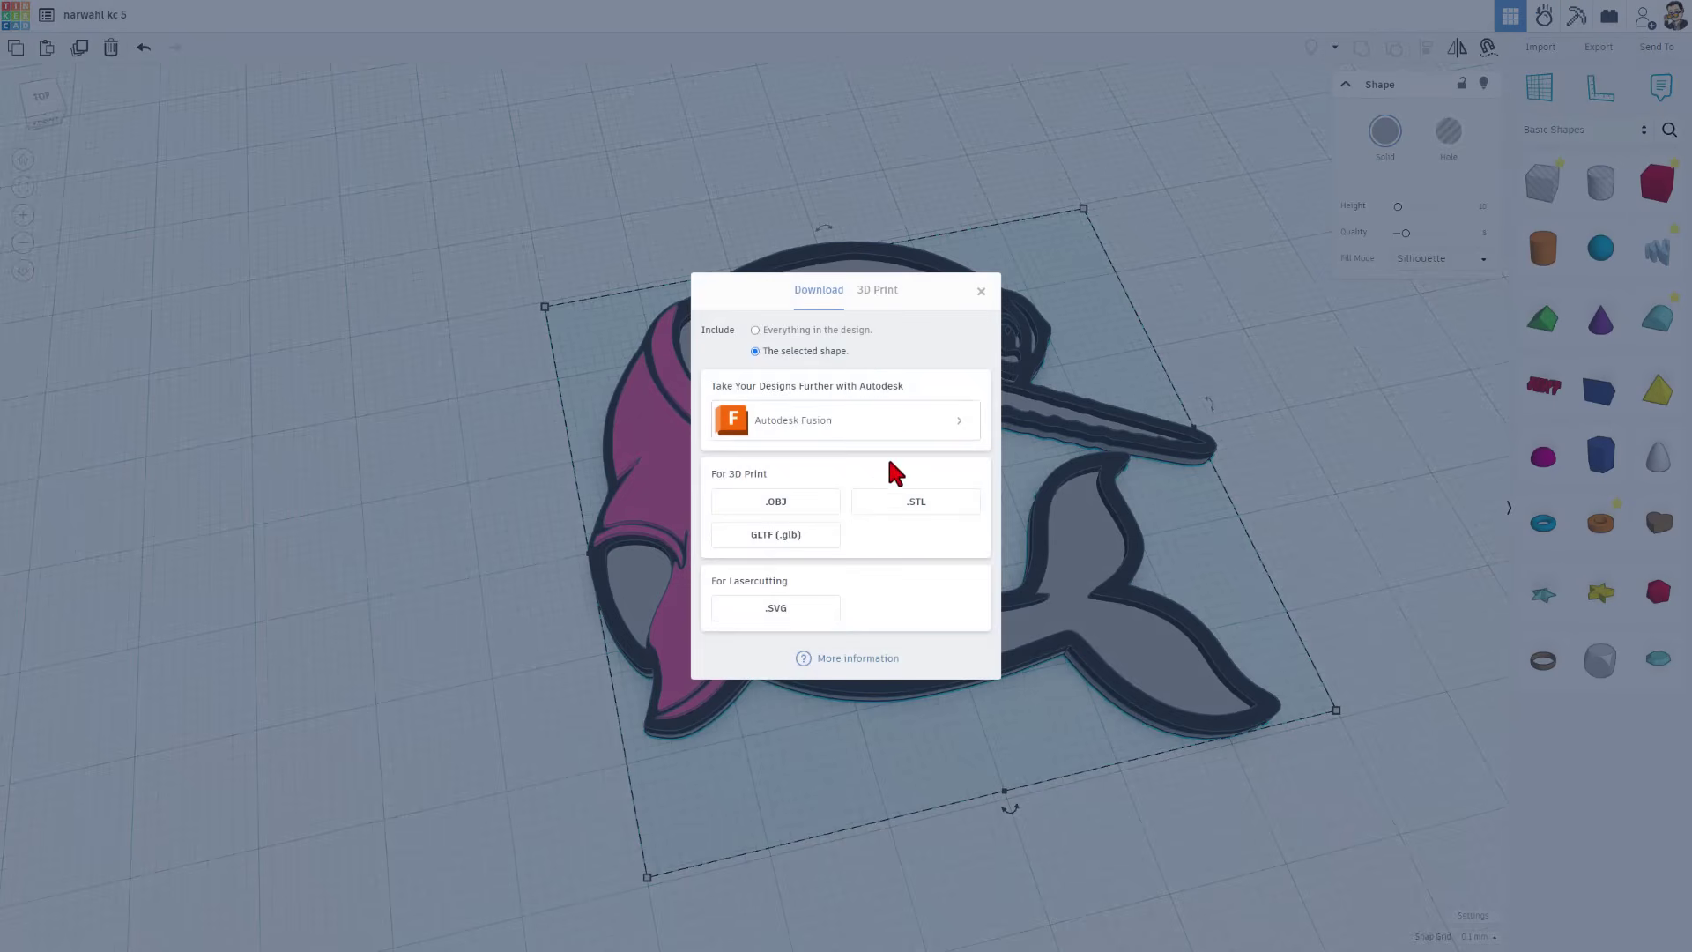
pyautogui.click(905, 514)
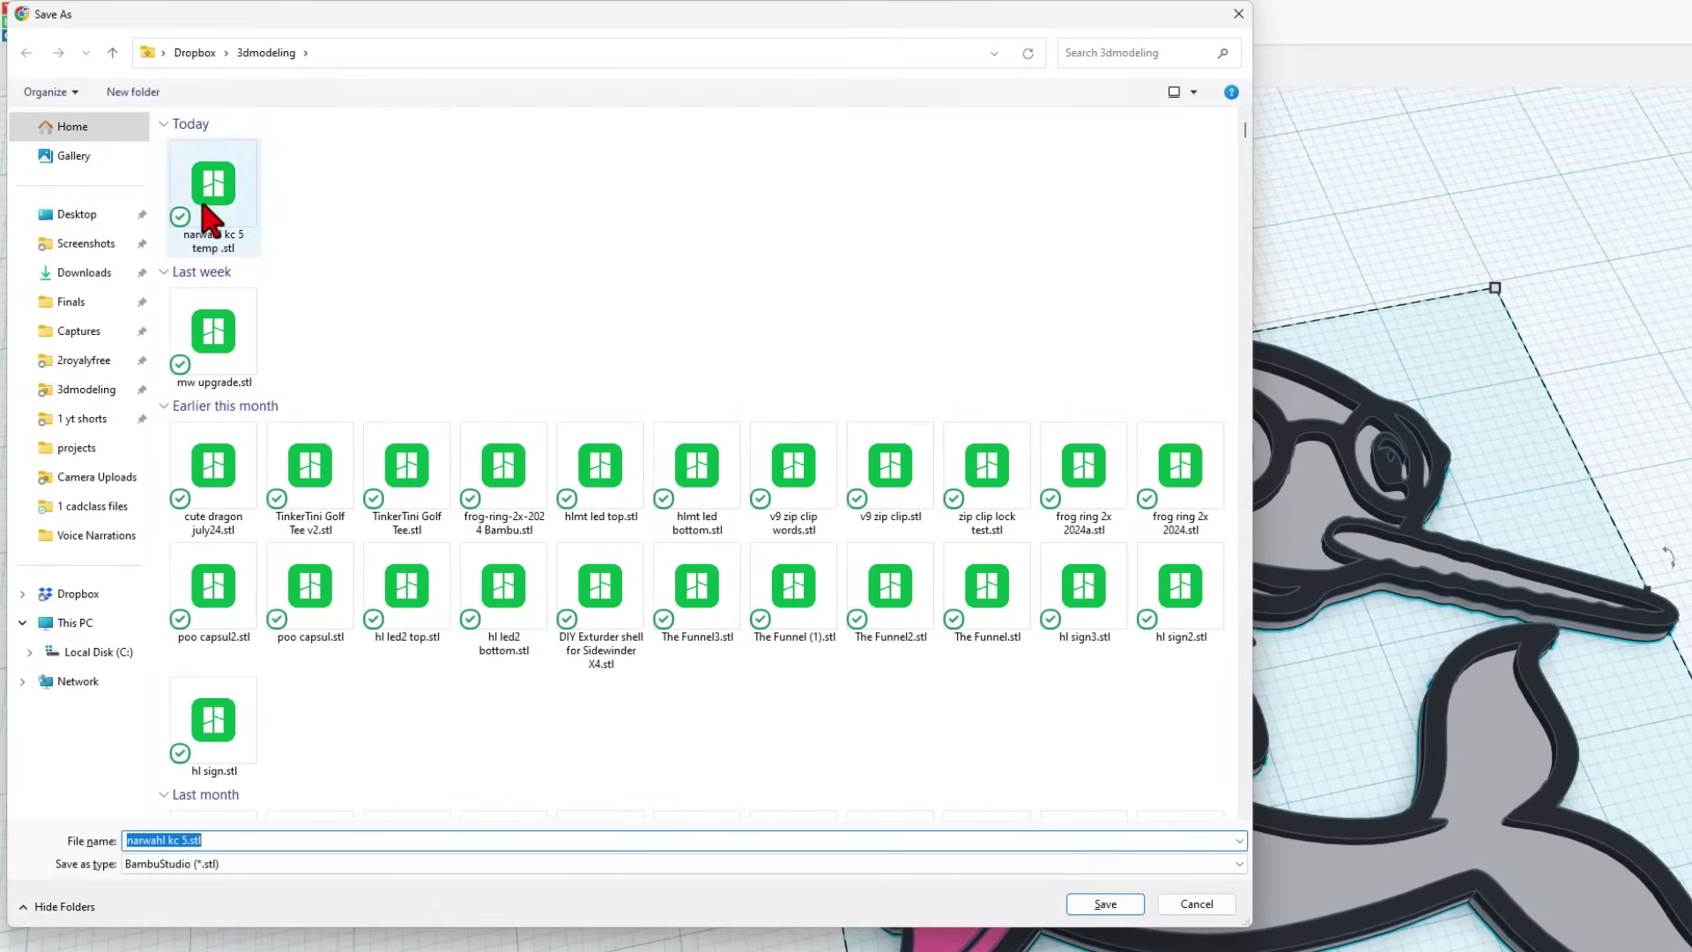
pyautogui.click(209, 218)
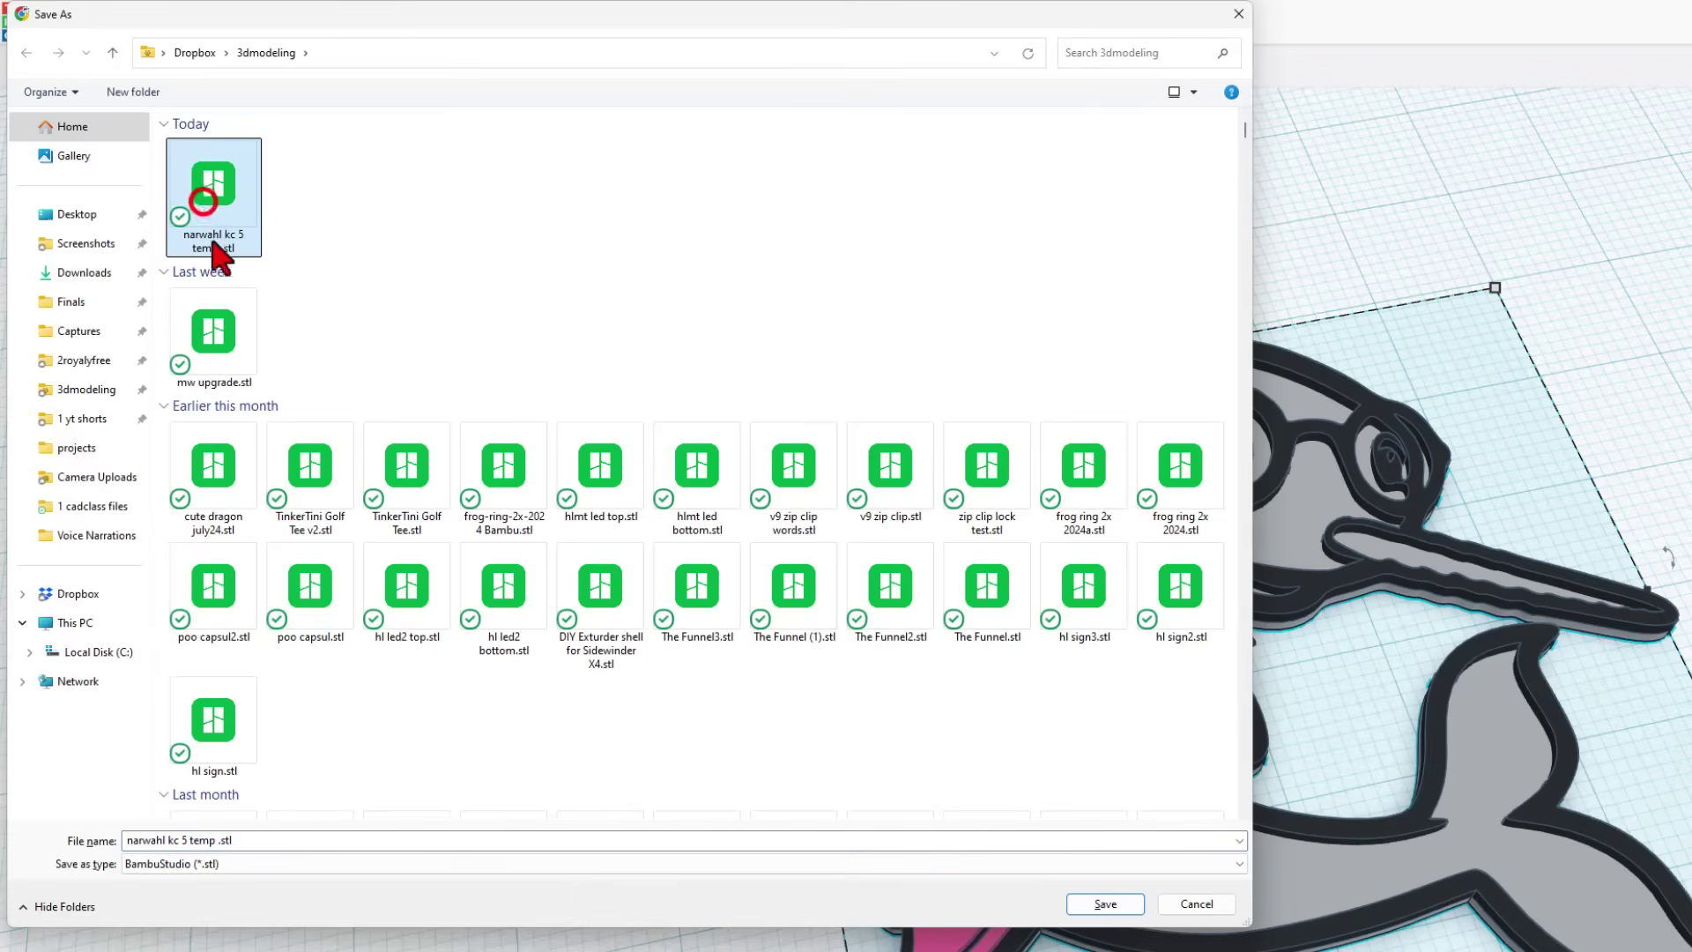
pyautogui.doubleClick(200, 842)
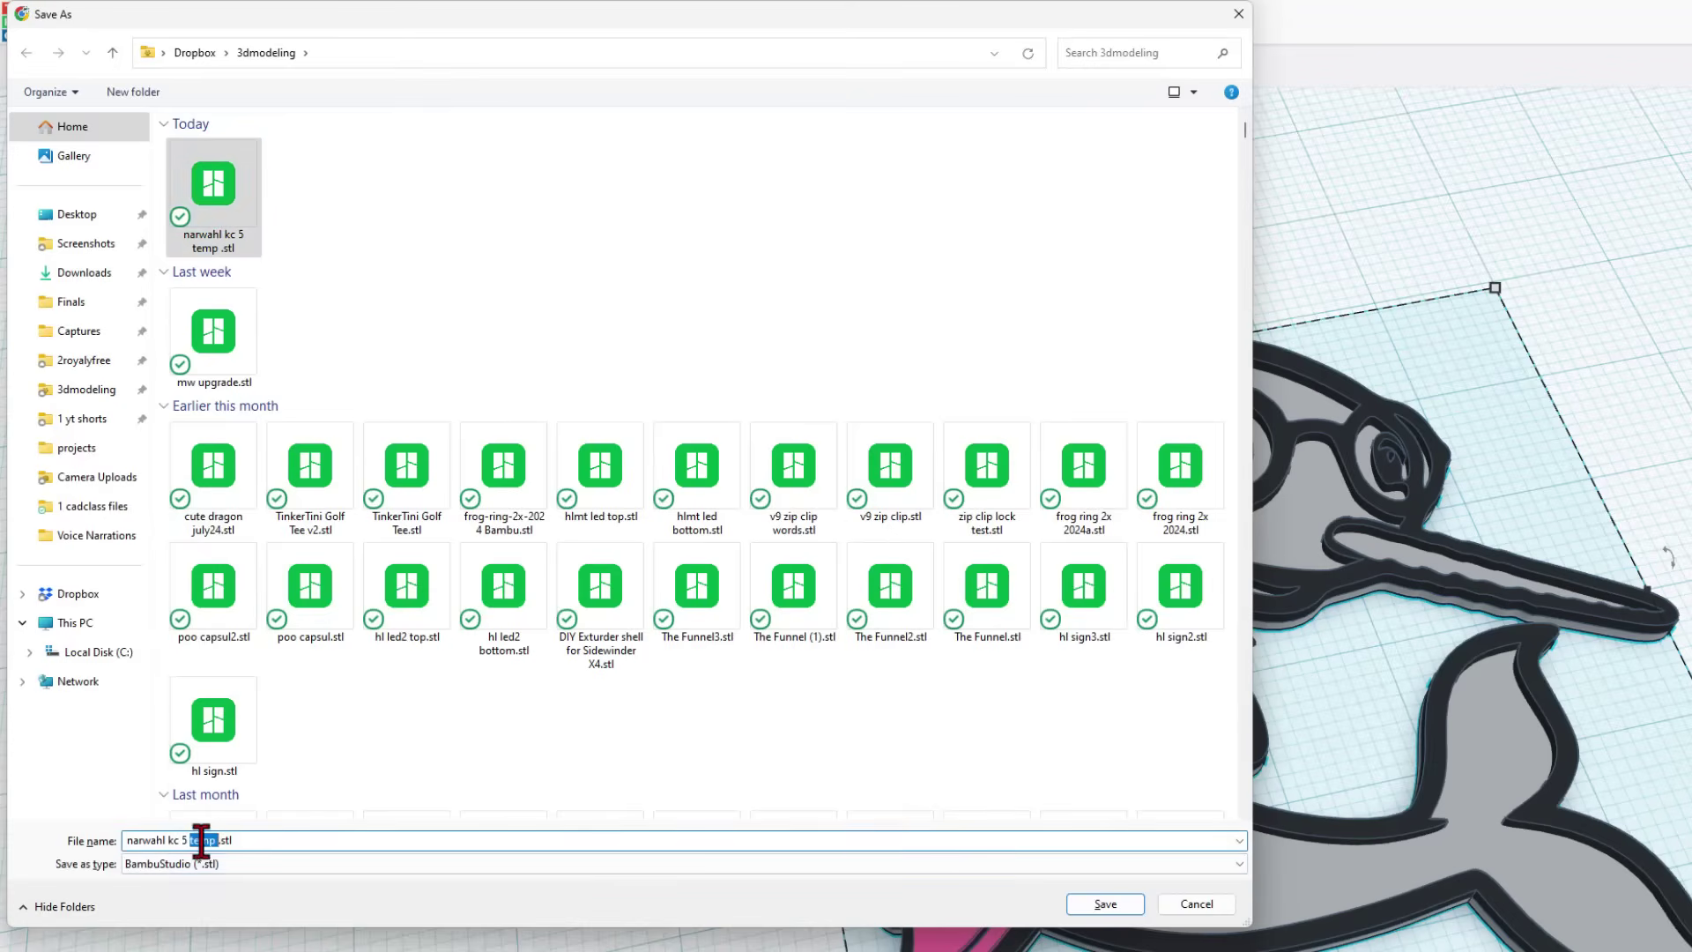
pyautogui.write('base')
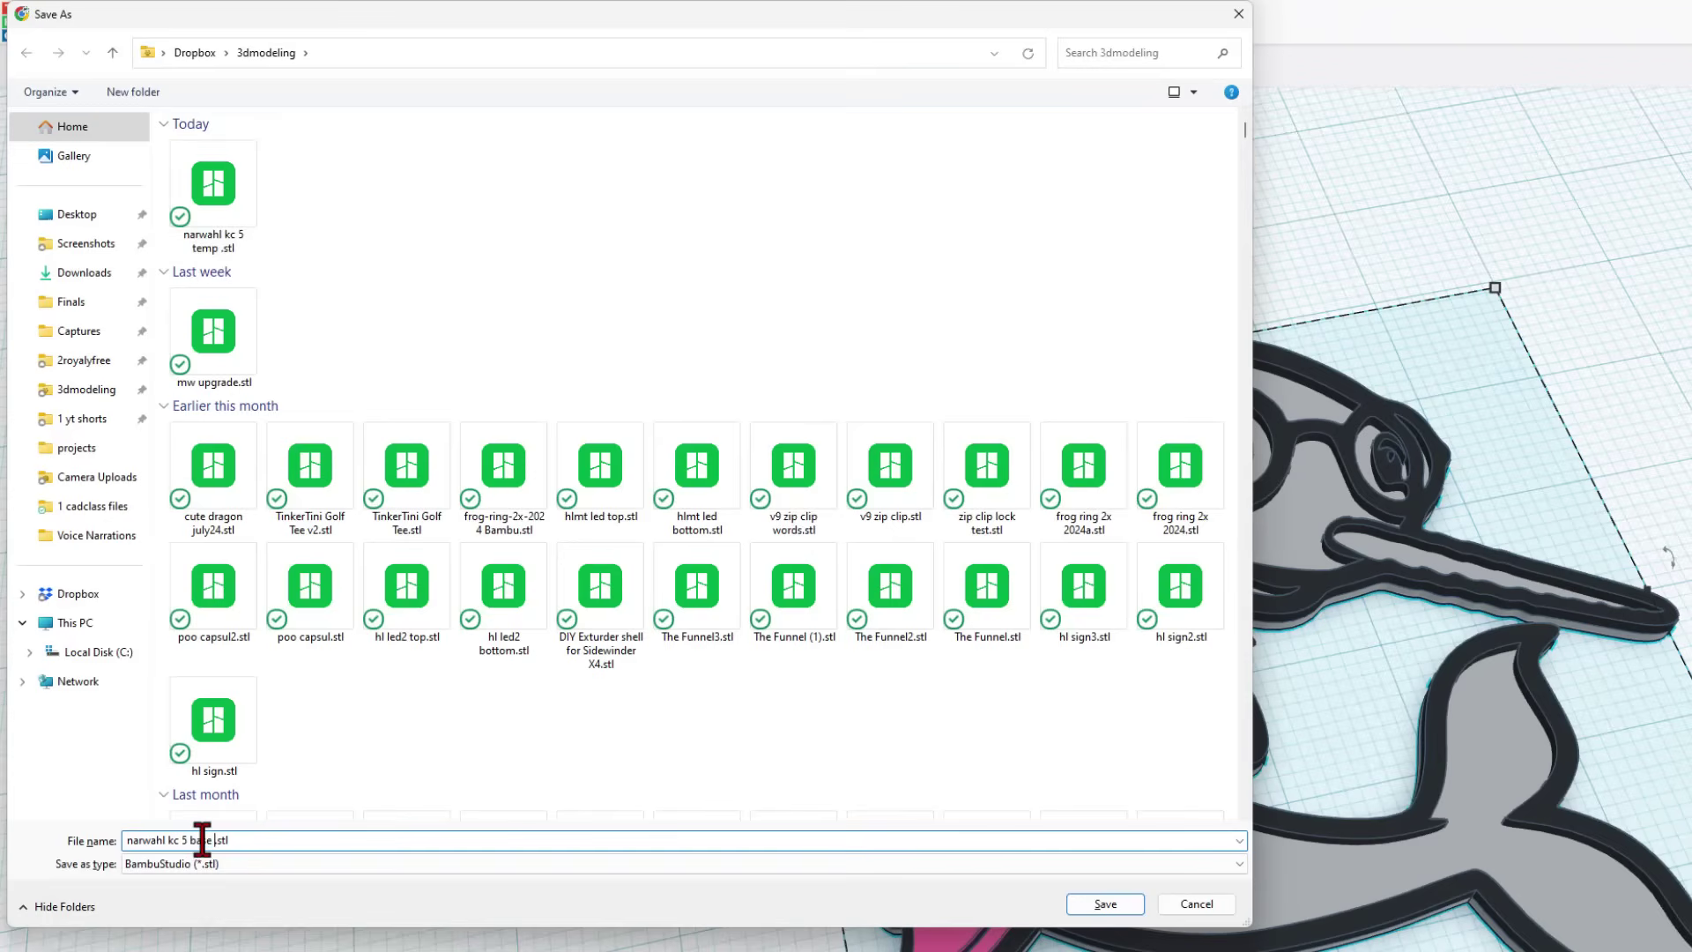
pyautogui.press('Return')
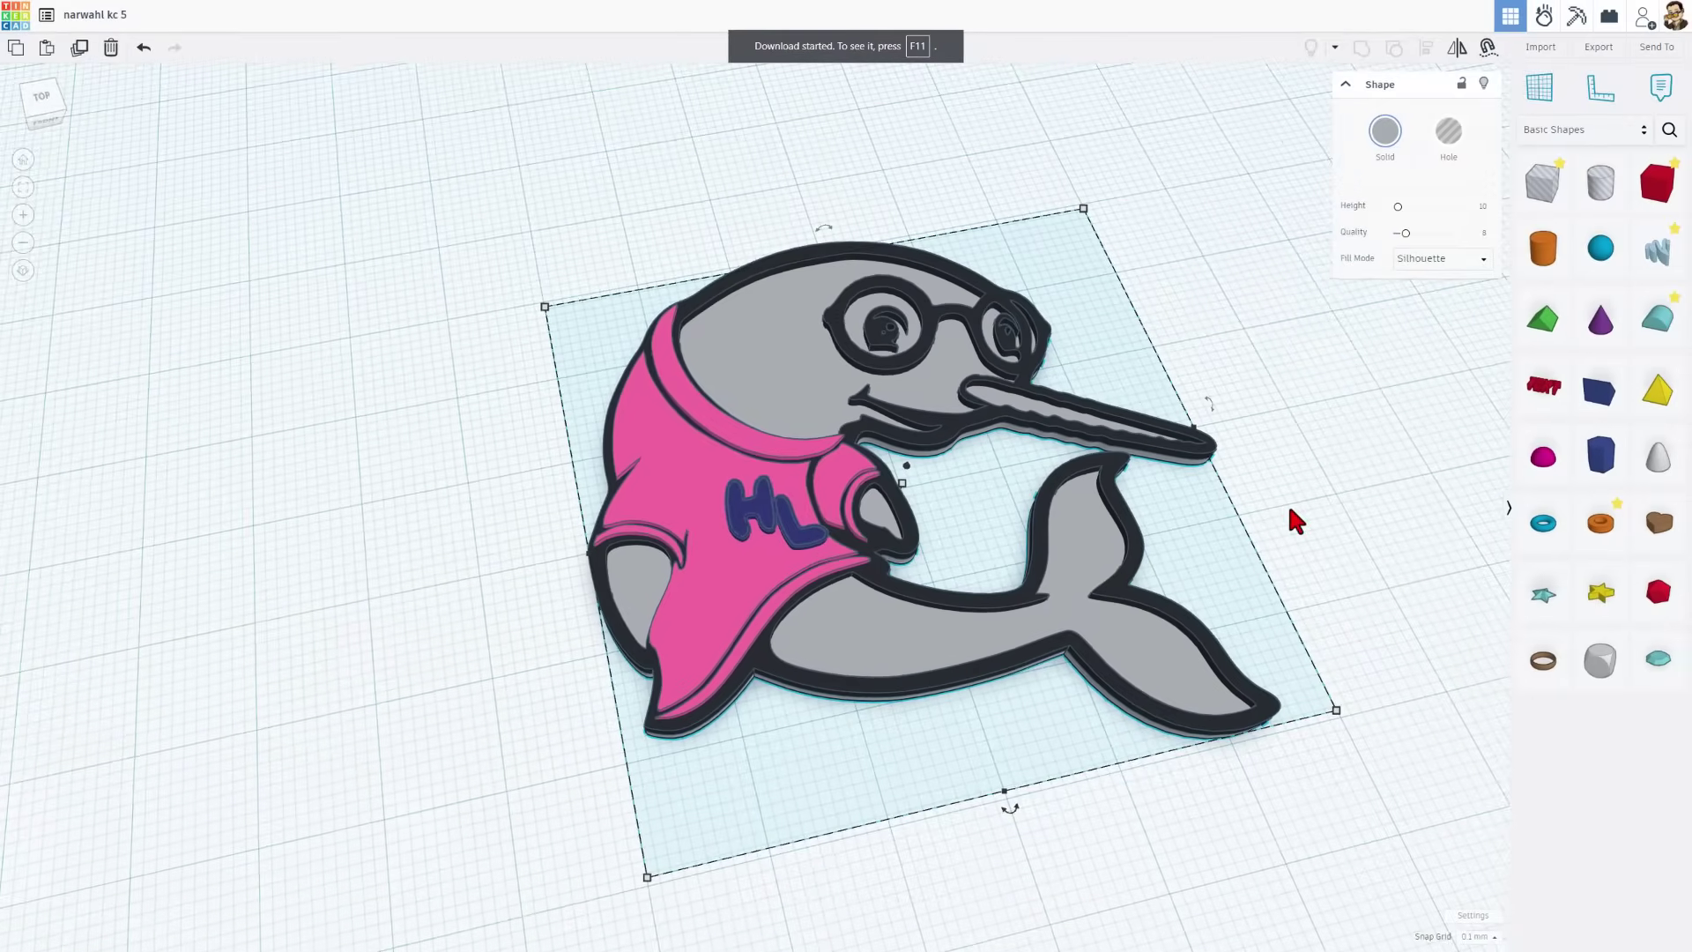
# Step: Add a 5 mm cylinder hole and position it on the tail tip
pyautogui.click(1290, 508)
pyautogui.click(1164, 651)
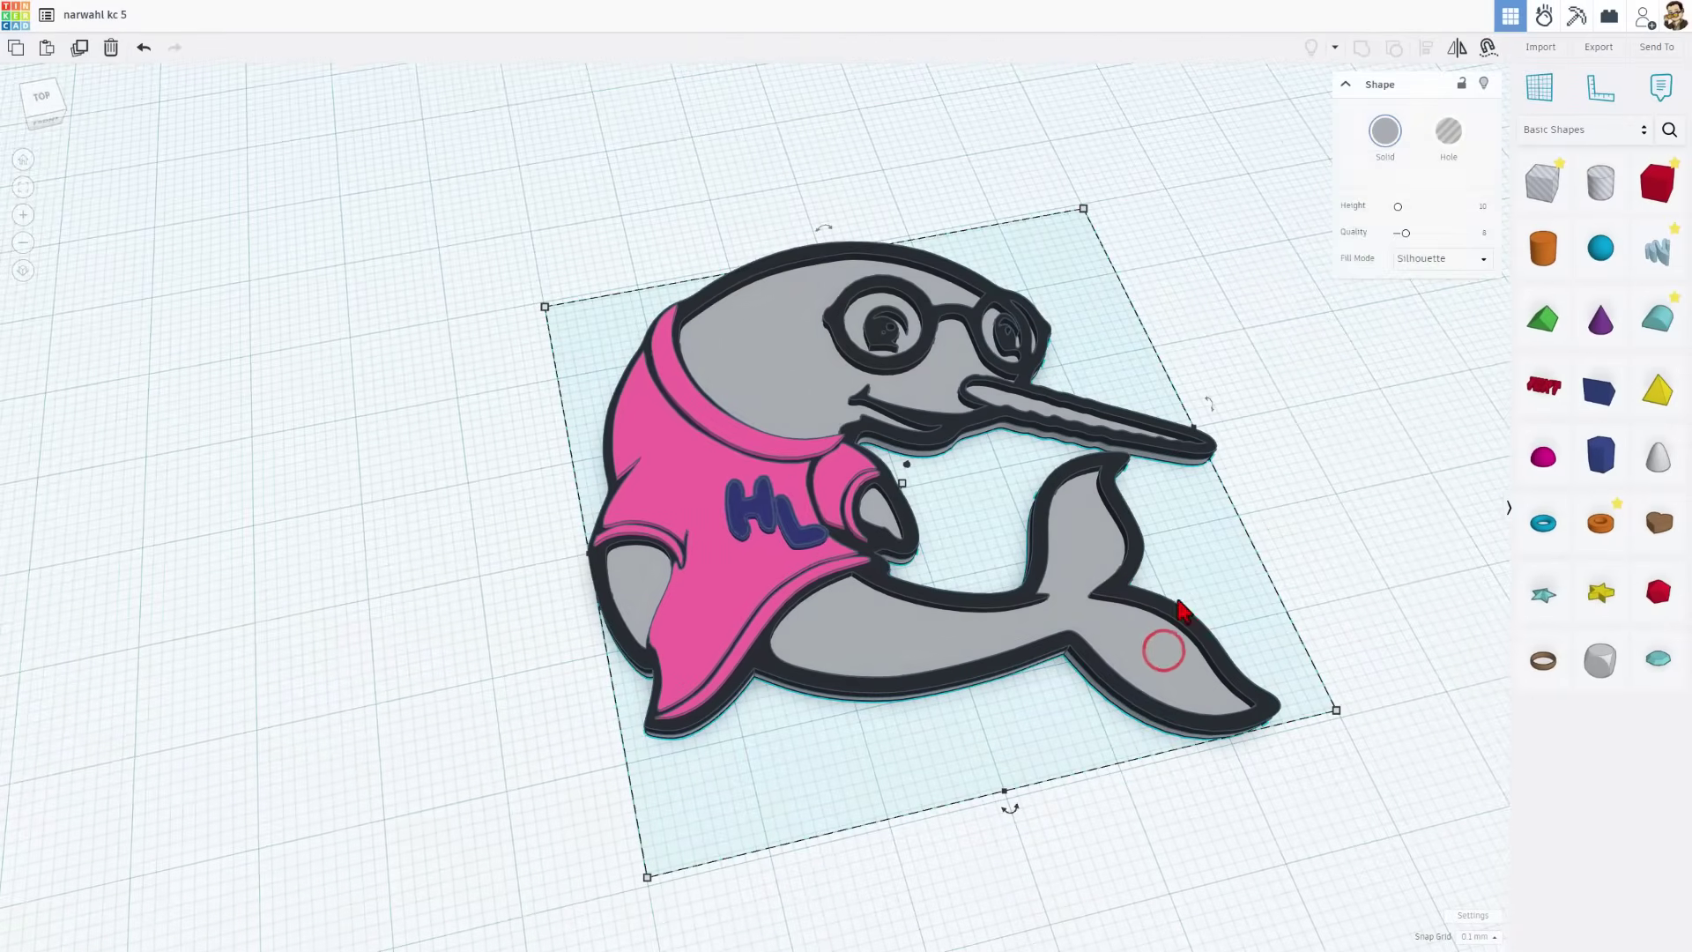
pyautogui.moveTo(1601, 182); pyautogui.dragTo(1292, 571)
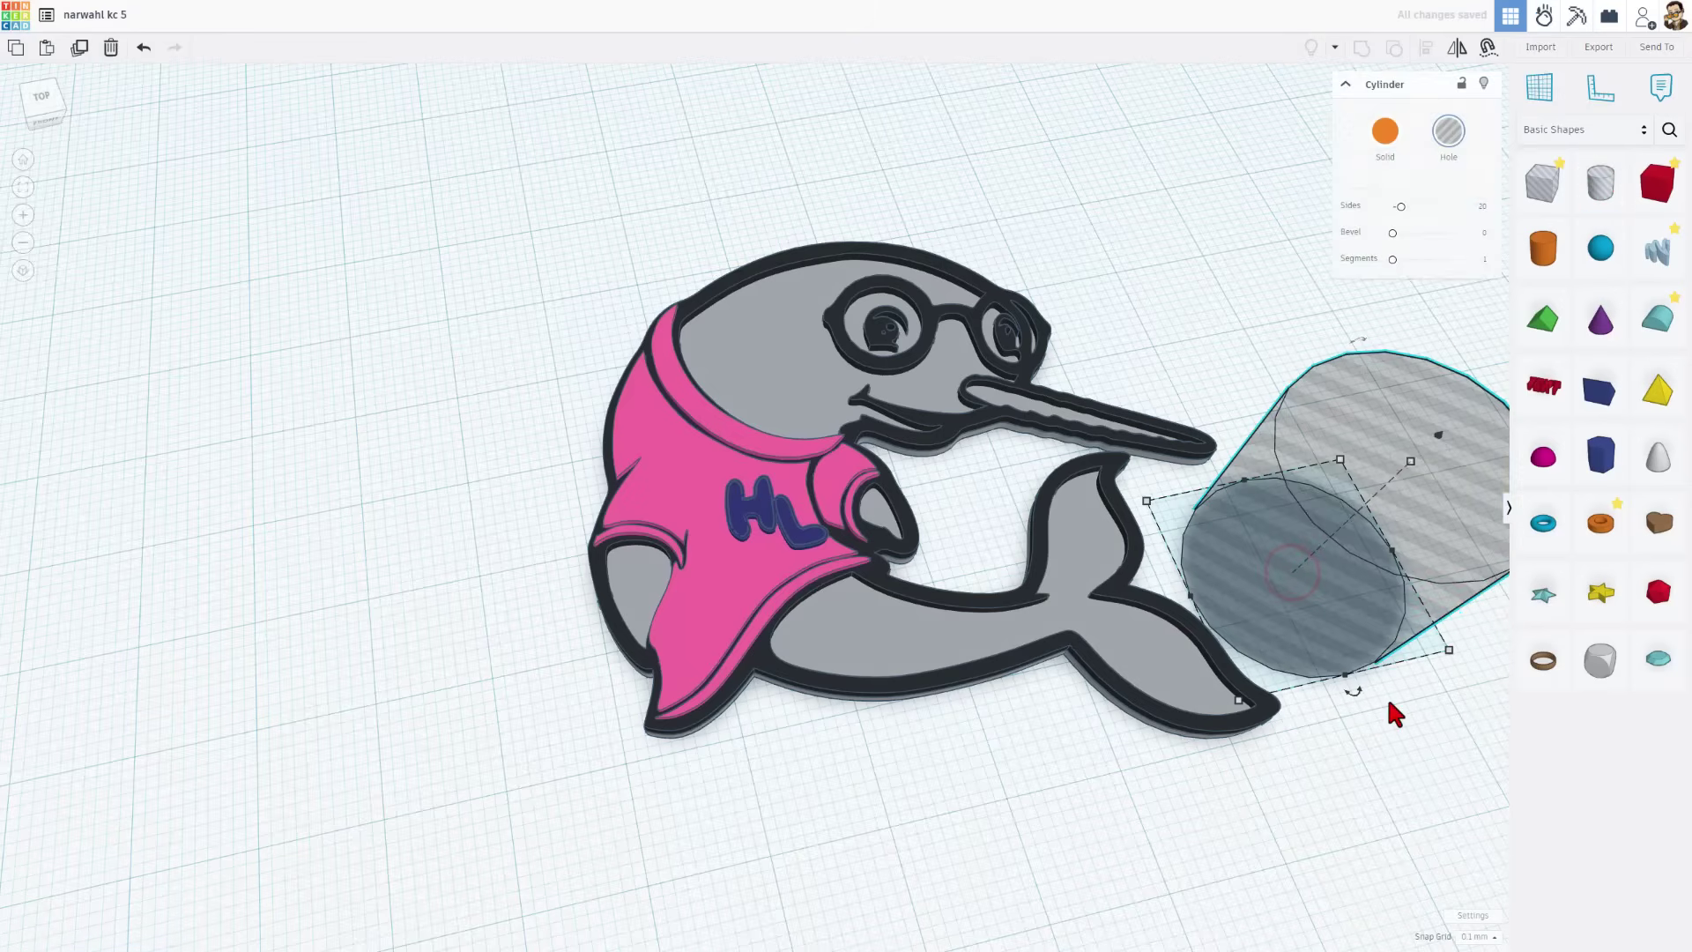
pyautogui.moveTo(1449, 652); pyautogui.dragTo(1352, 602)
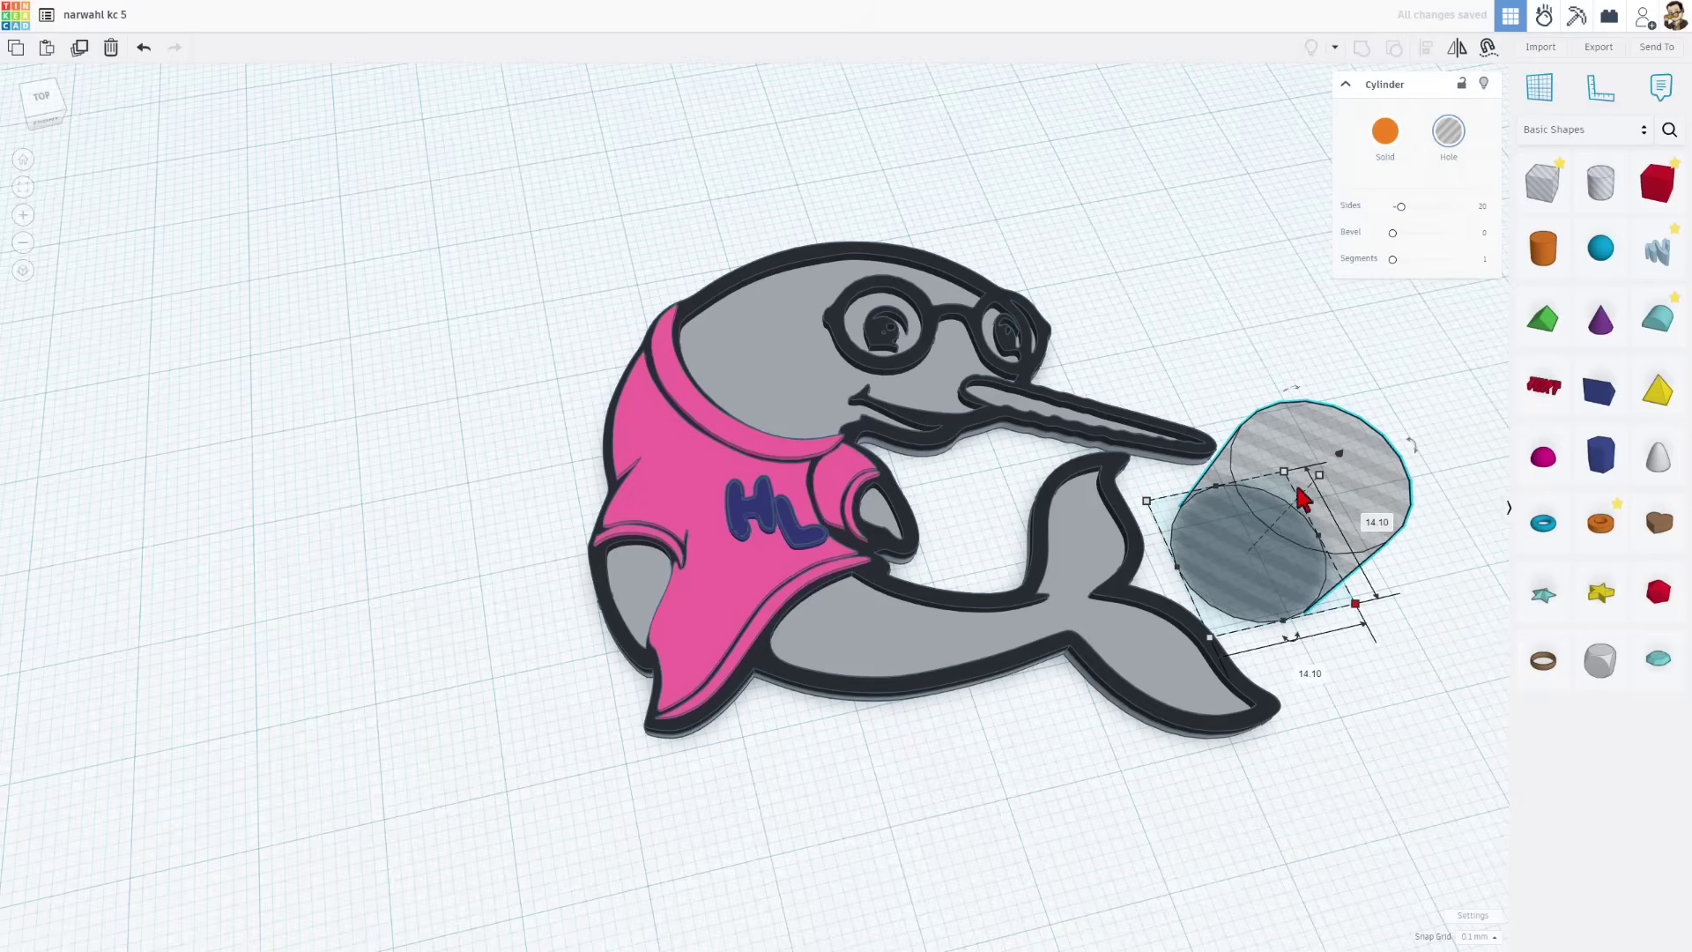
pyautogui.click(1304, 676)
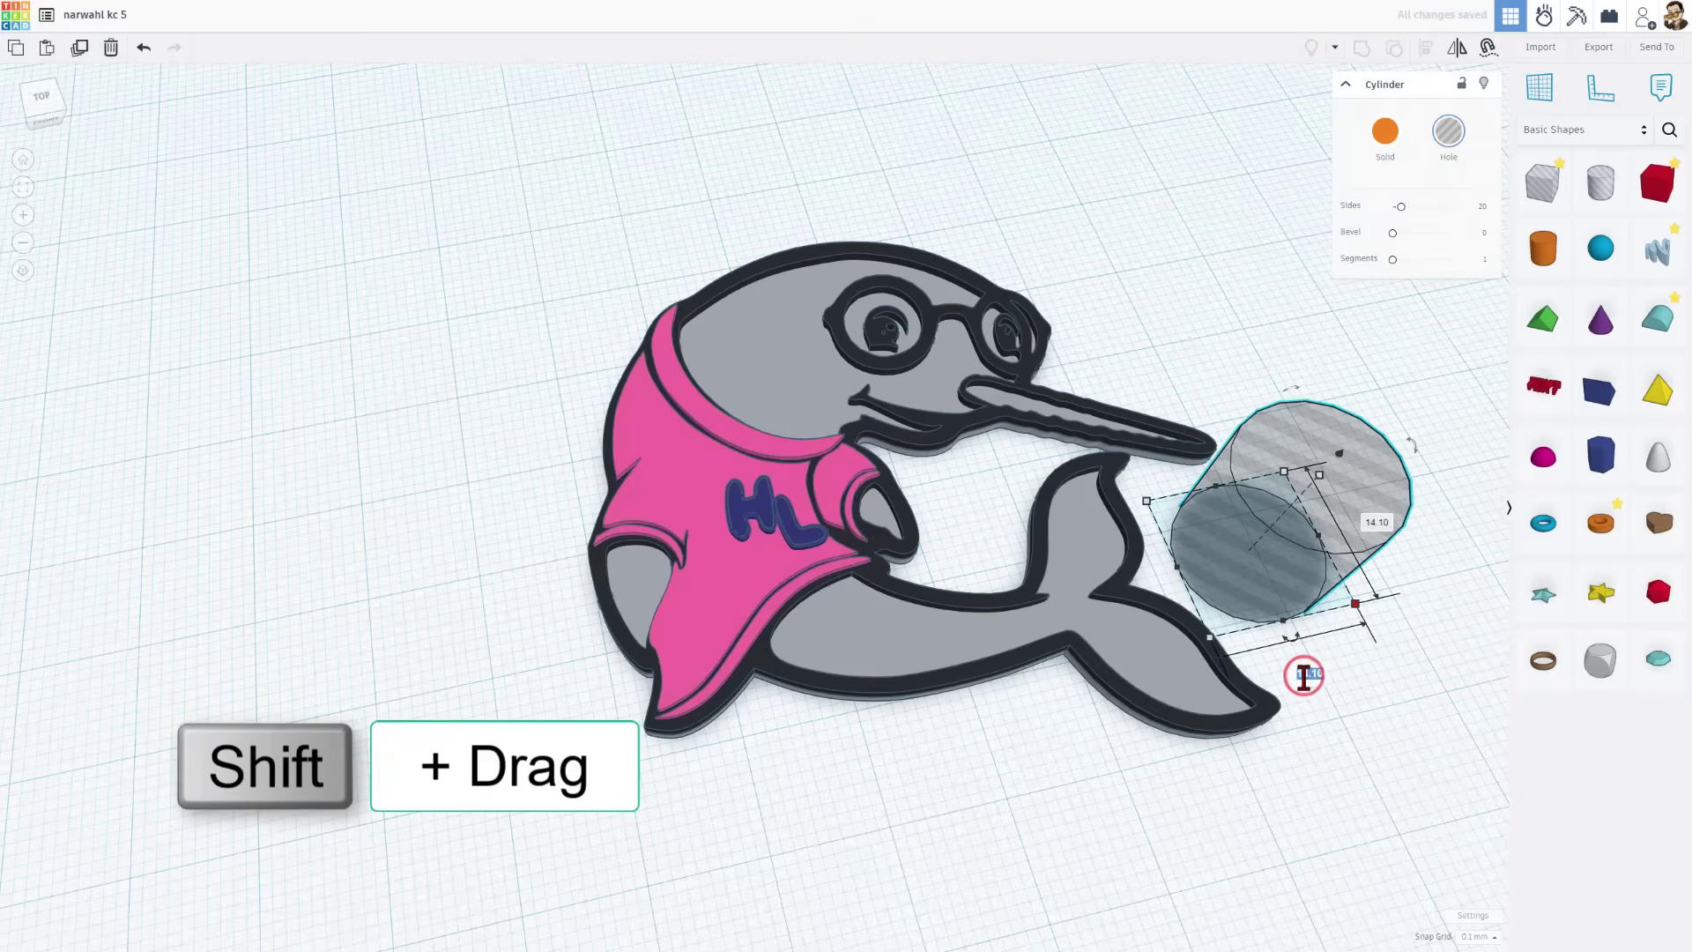
pyautogui.write('5')
pyautogui.press('Return')
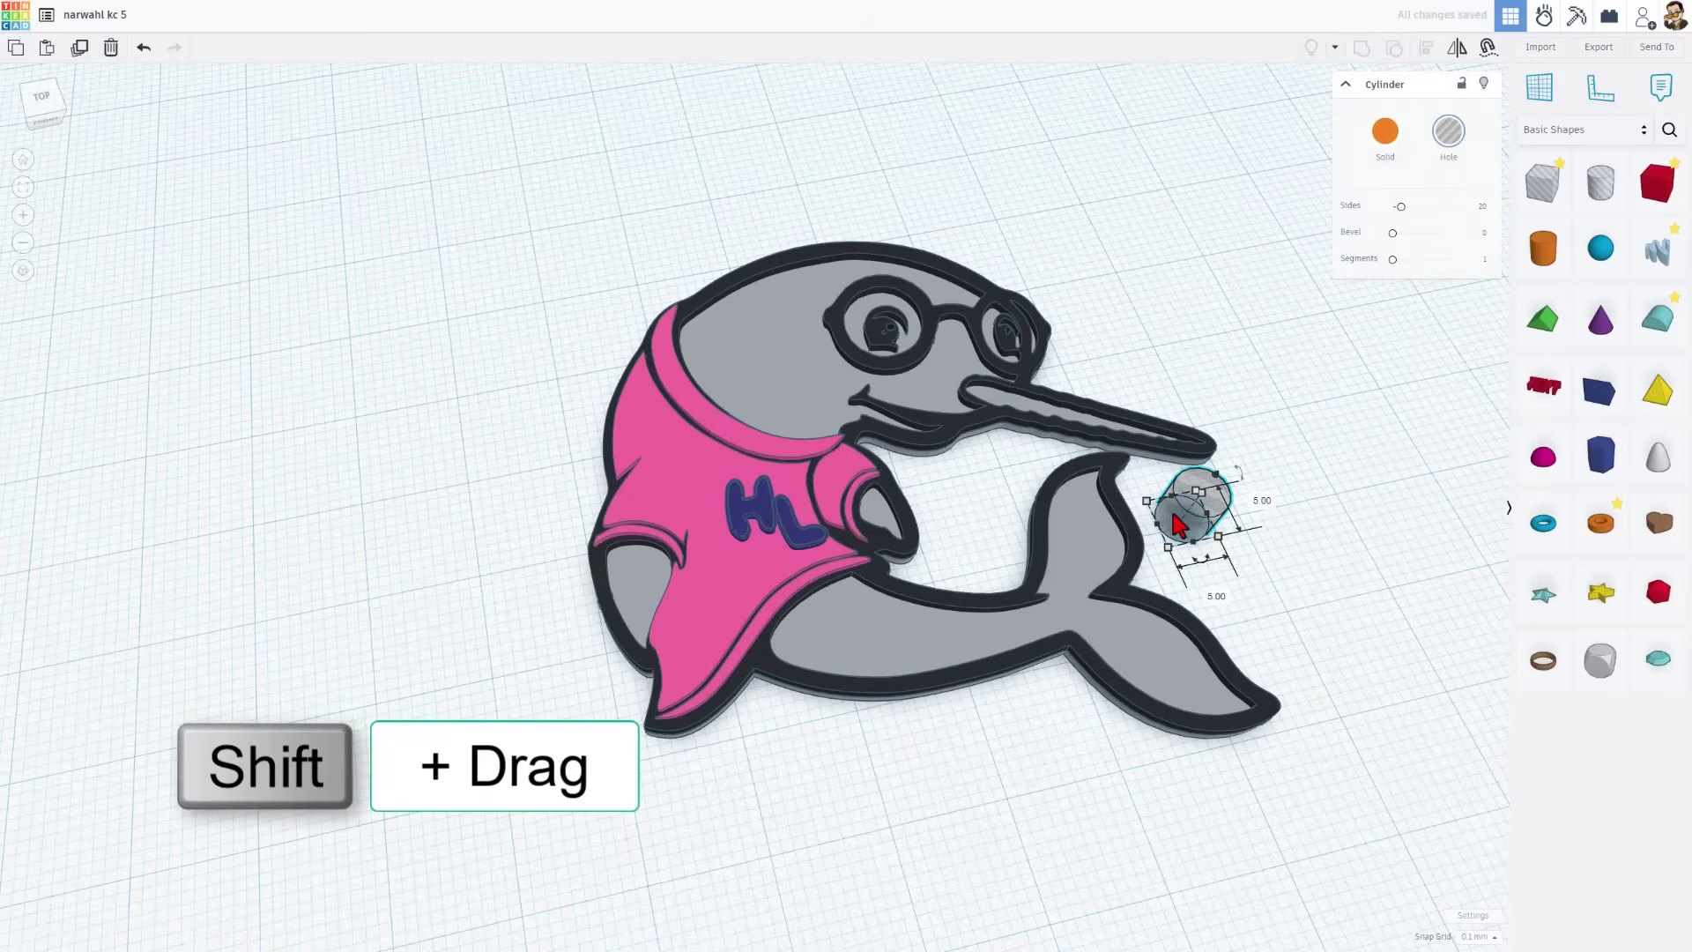
pyautogui.keyDown('shift'); pyautogui.moveTo(1177, 525); pyautogui.dragTo(1161, 683); pyautogui.keyUp('shift')
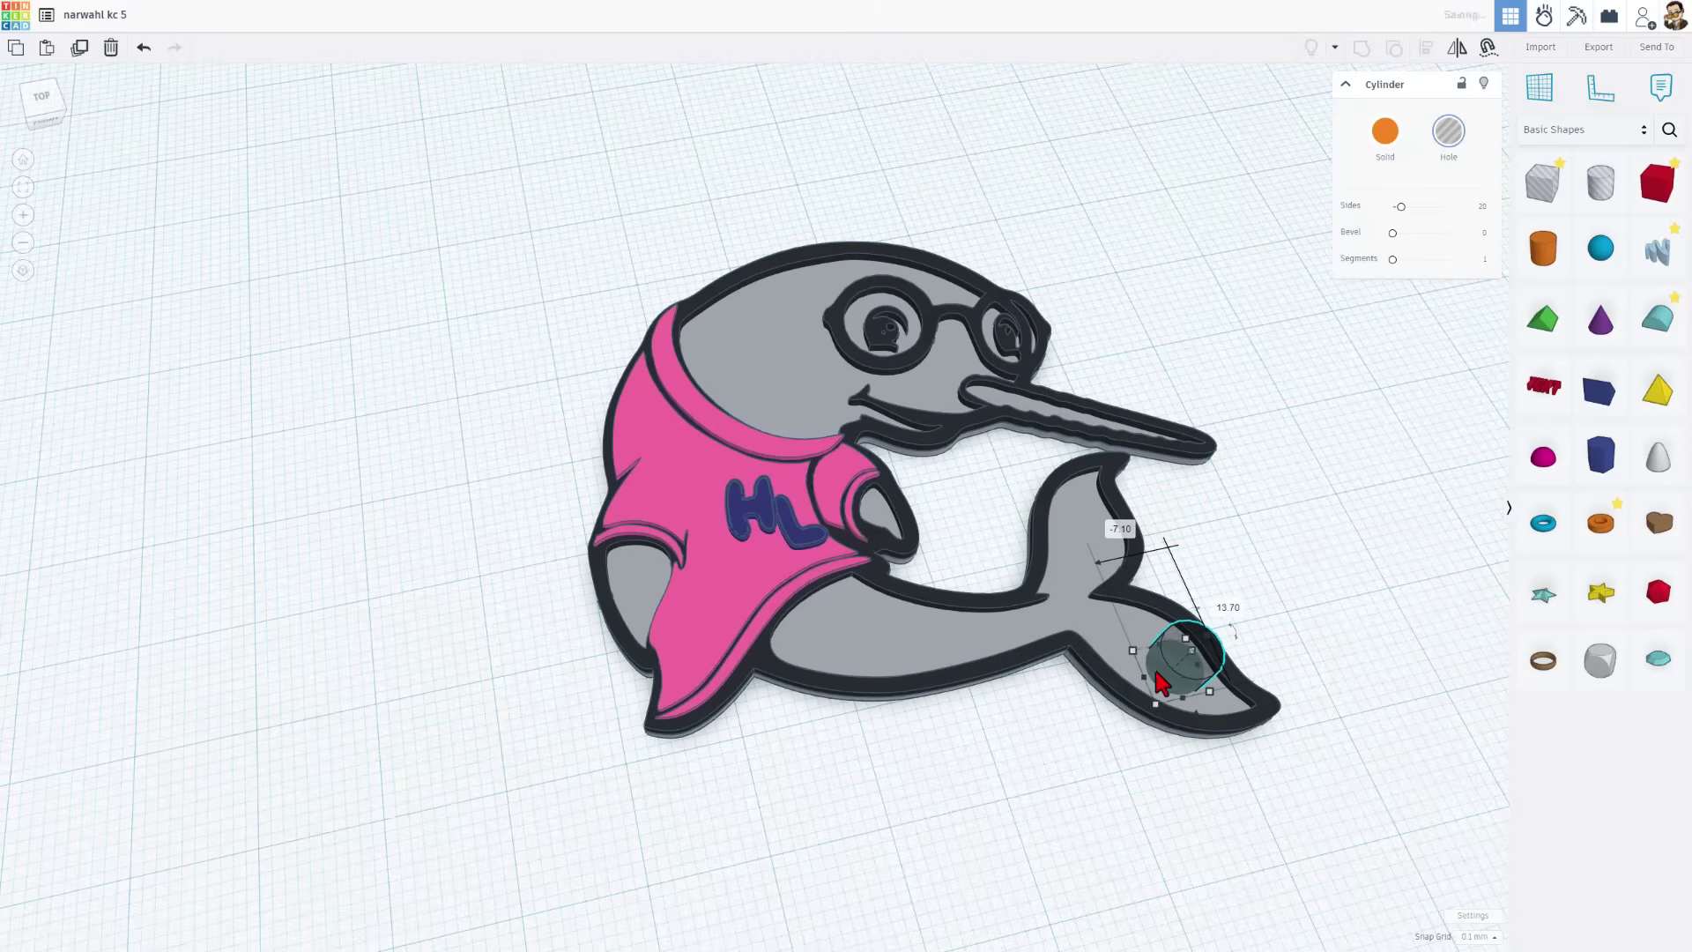
# Step: Group the hole with the narwhal to cut through the tail, then inspect it
pyautogui.click(975, 651)
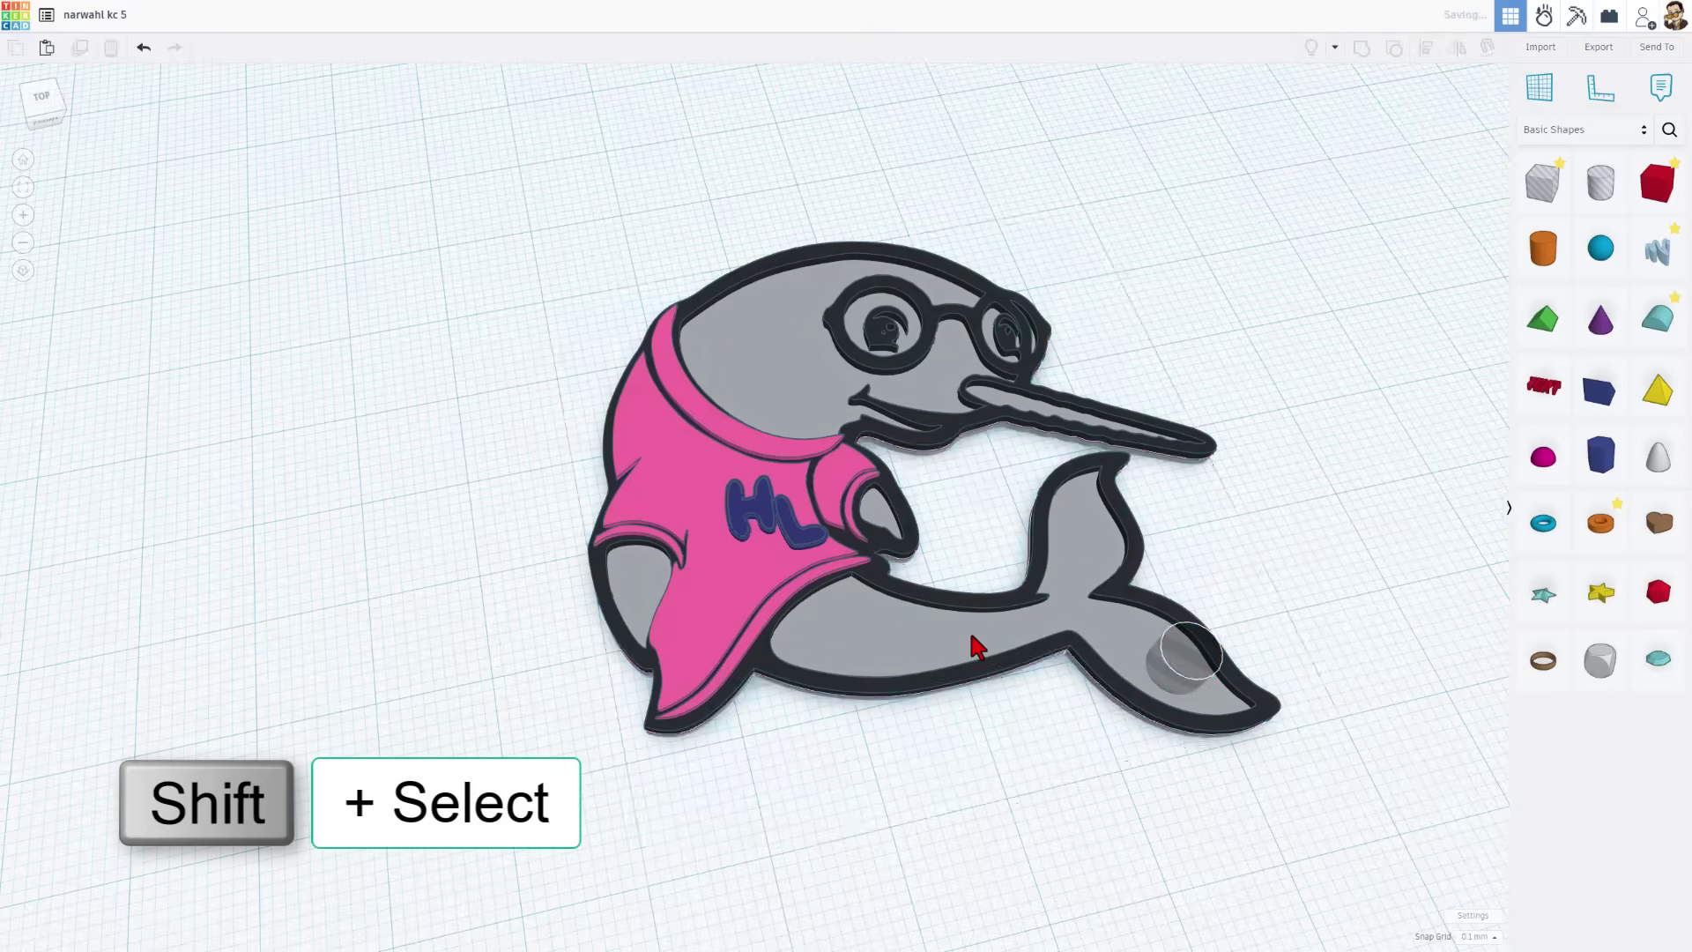
pyautogui.keyDown('shift'); pyautogui.click(1174, 667); pyautogui.keyUp('shift')
pyautogui.hotkey('ctrl', 'g')
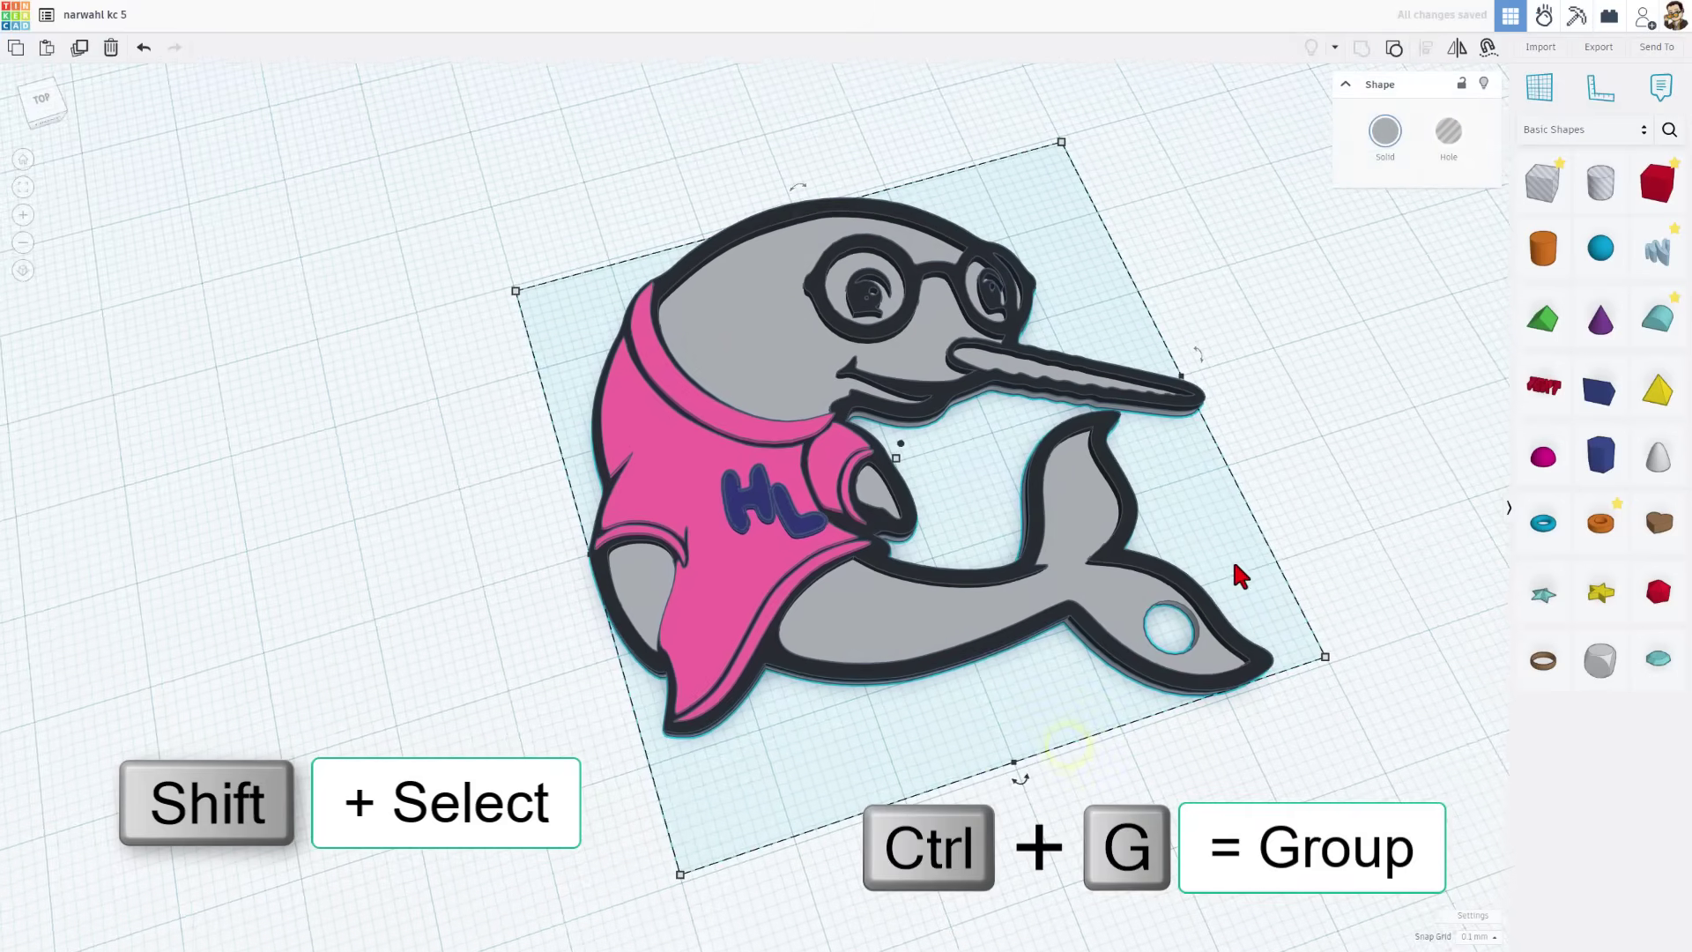
pyautogui.click(1259, 535)
pyautogui.moveTo(1179, 622); pyautogui.dragTo(1102, 617, button='right')
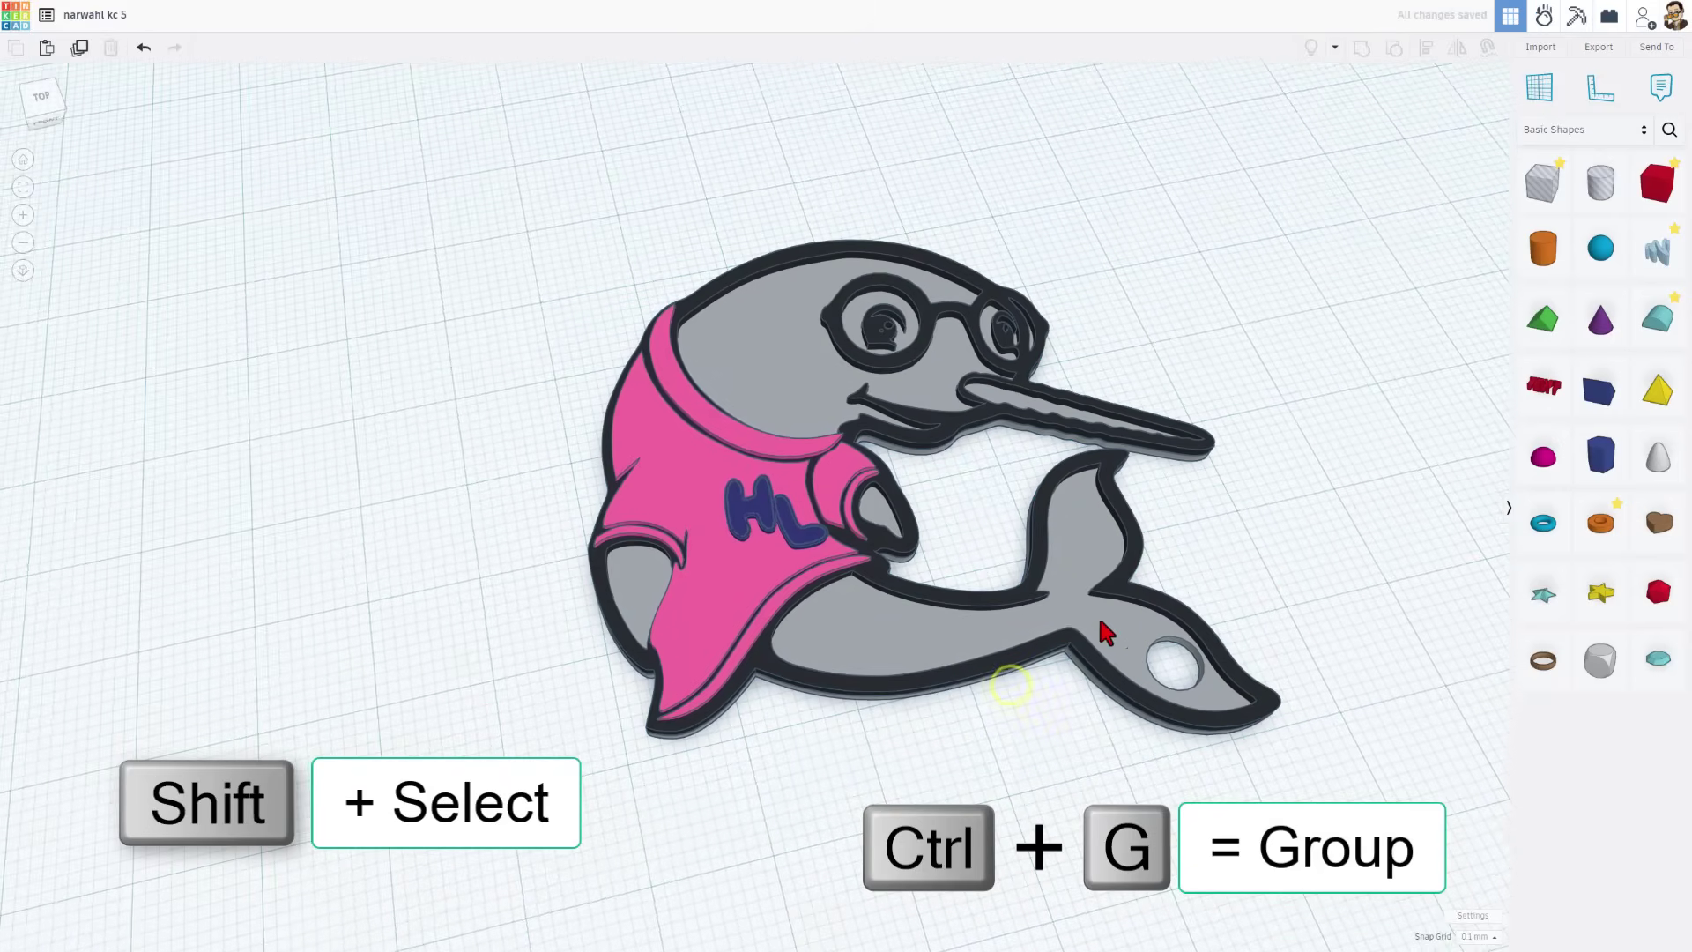
pyautogui.moveTo(1042, 718); pyautogui.dragTo(1014, 696, button='right')
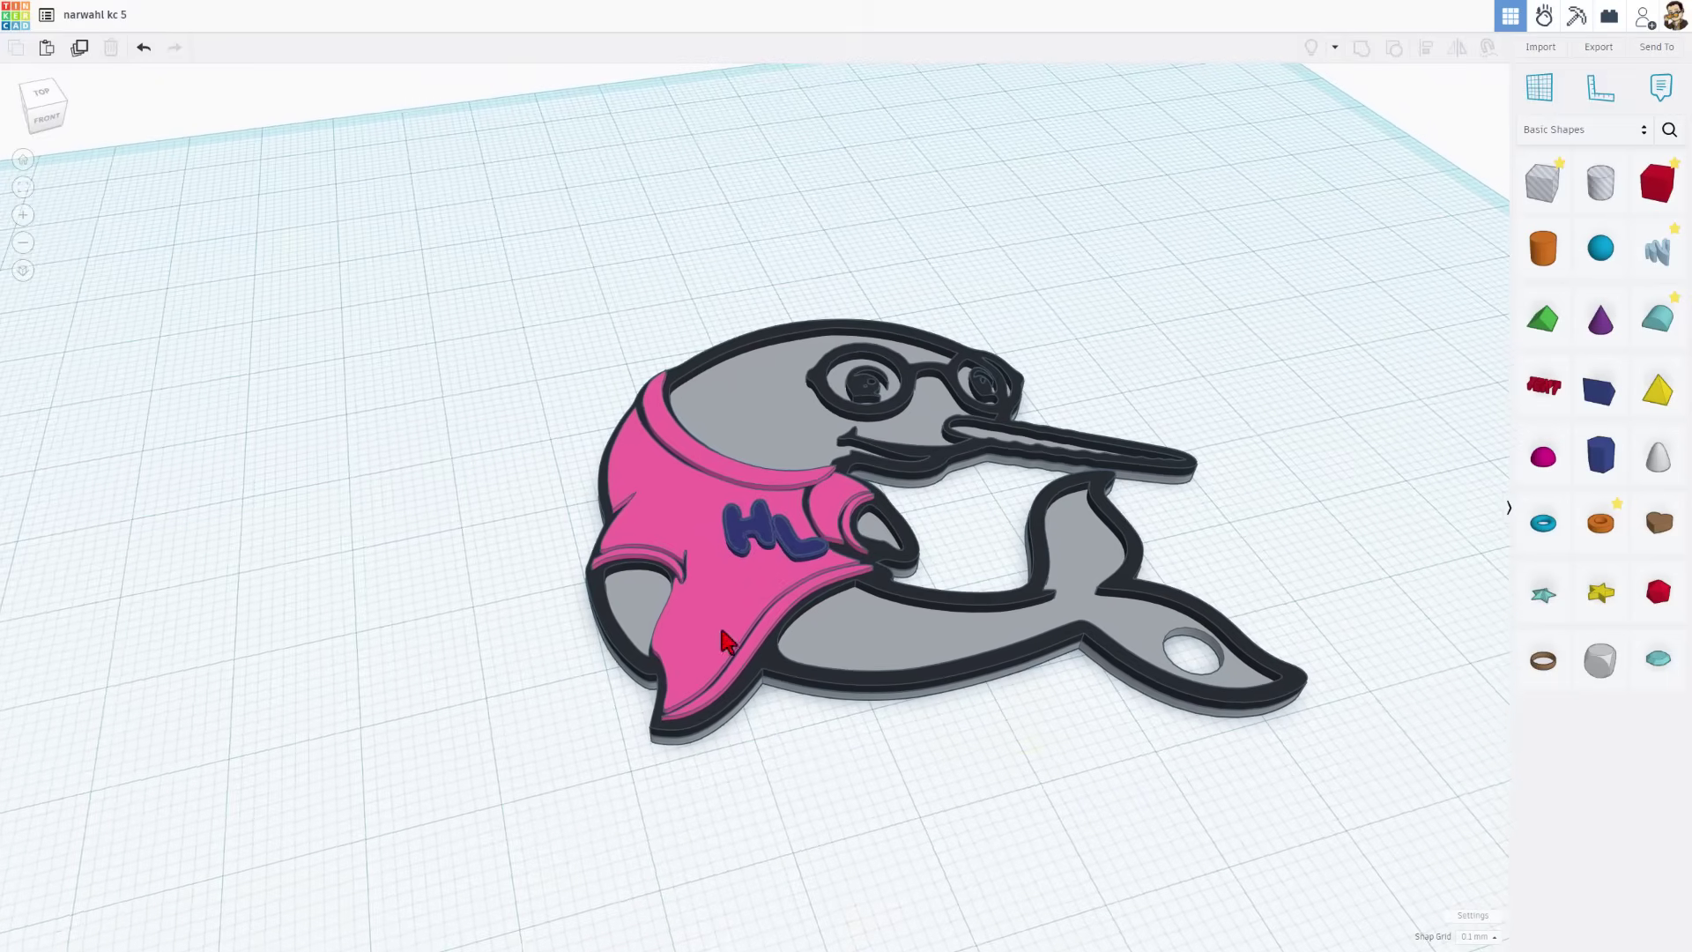
# Step: Export the narwhal outline as its own STL file
pyautogui.click(910, 377)
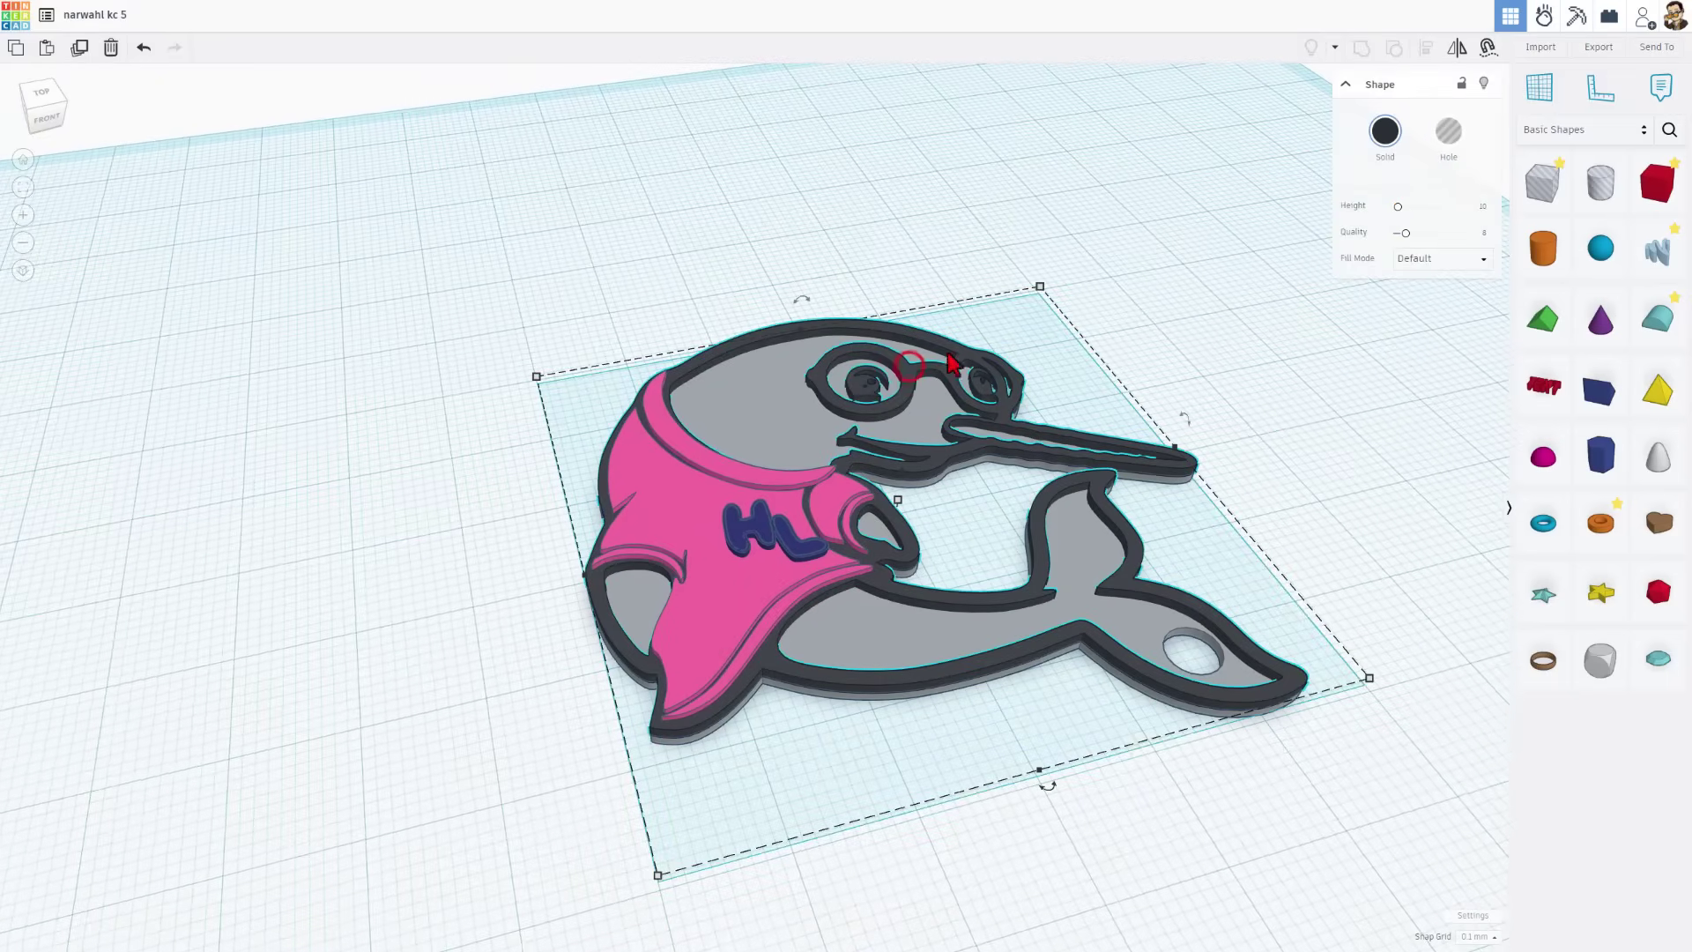
pyautogui.click(1599, 47)
pyautogui.click(884, 509)
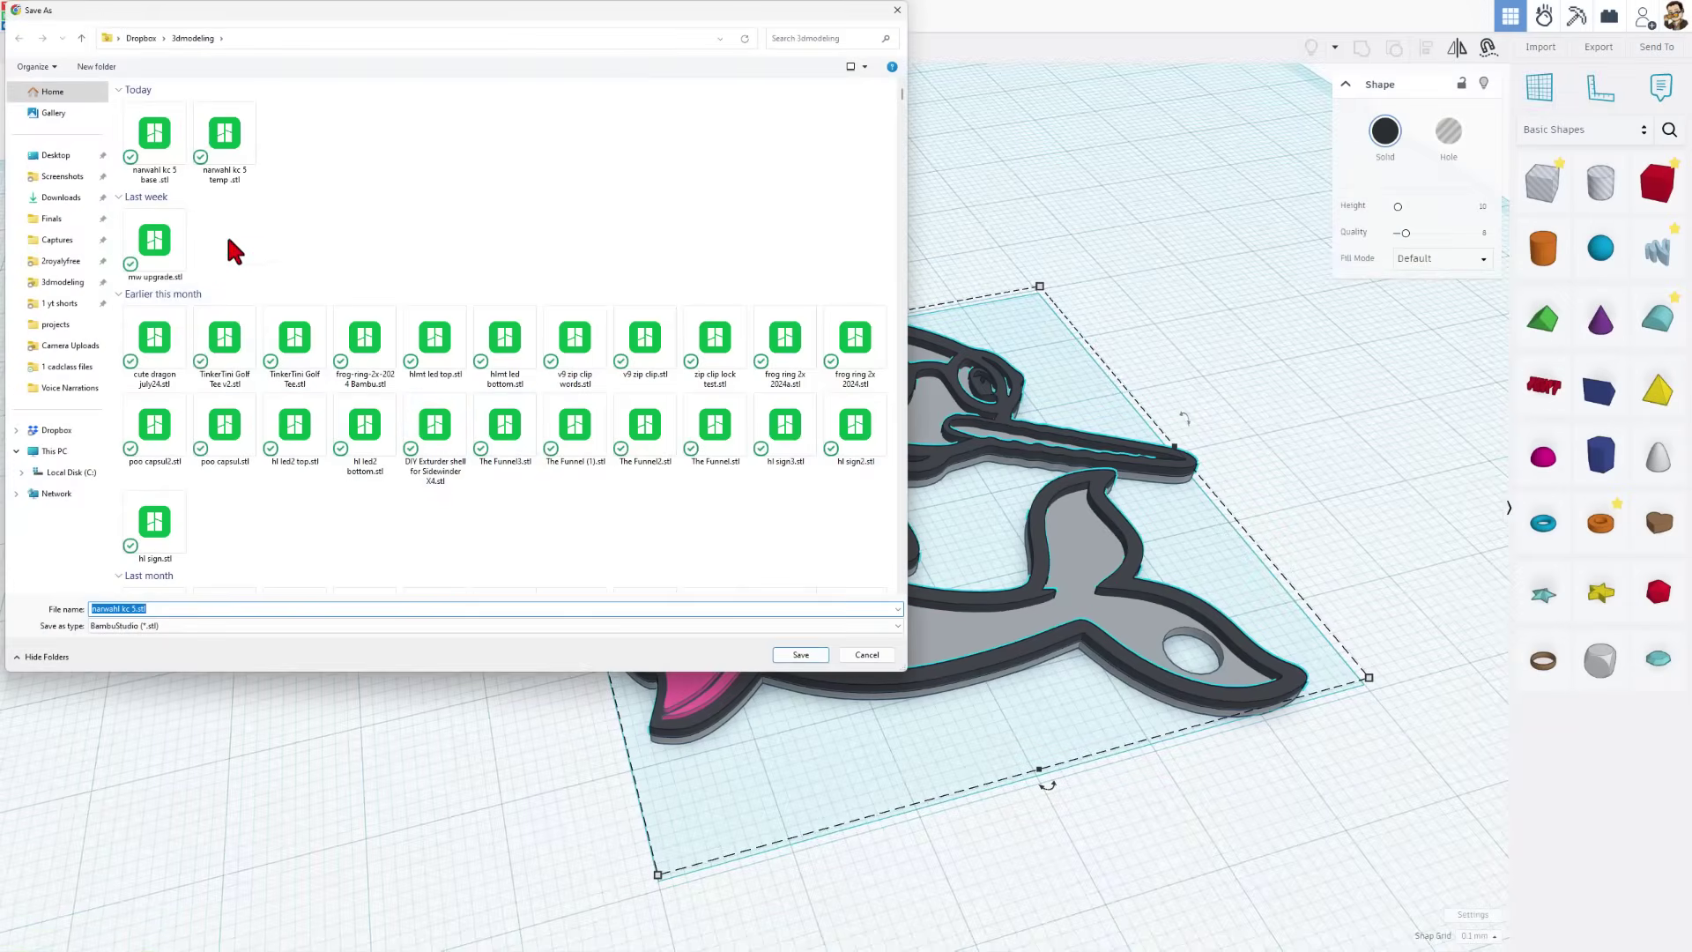
pyautogui.click(154, 141)
pyautogui.doubleClick(145, 608)
pyautogui.write('outline')
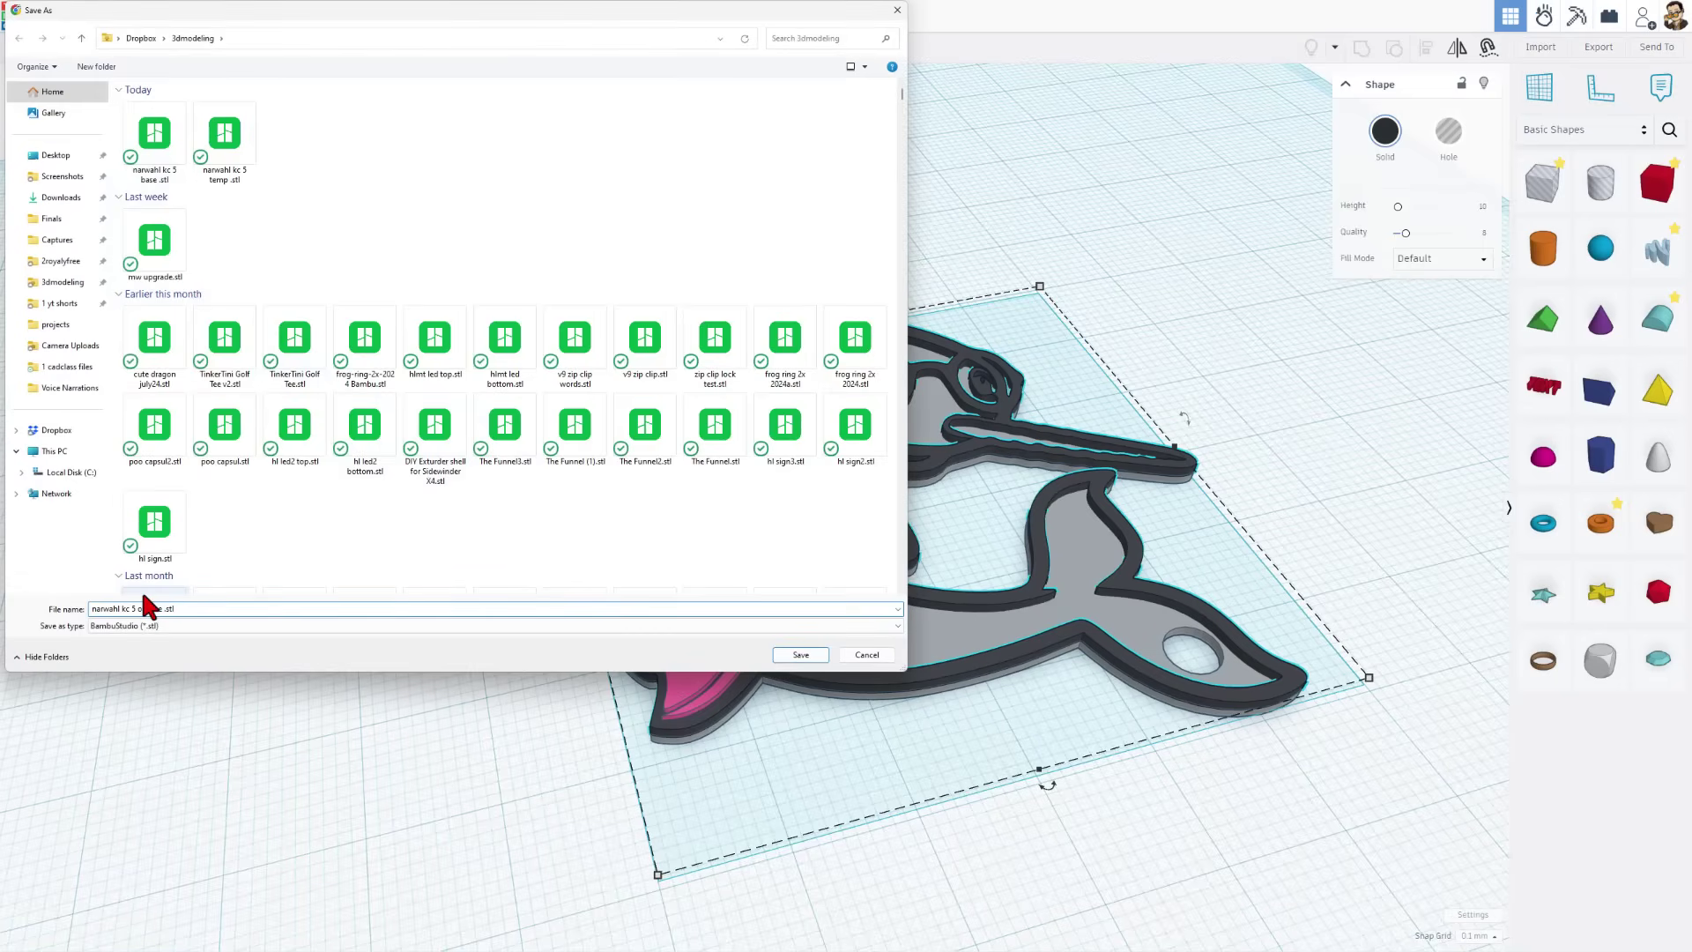
pyautogui.press('Return')
# Step: Export the pink shirt alone as the shirt STL file
pyautogui.click(654, 524)
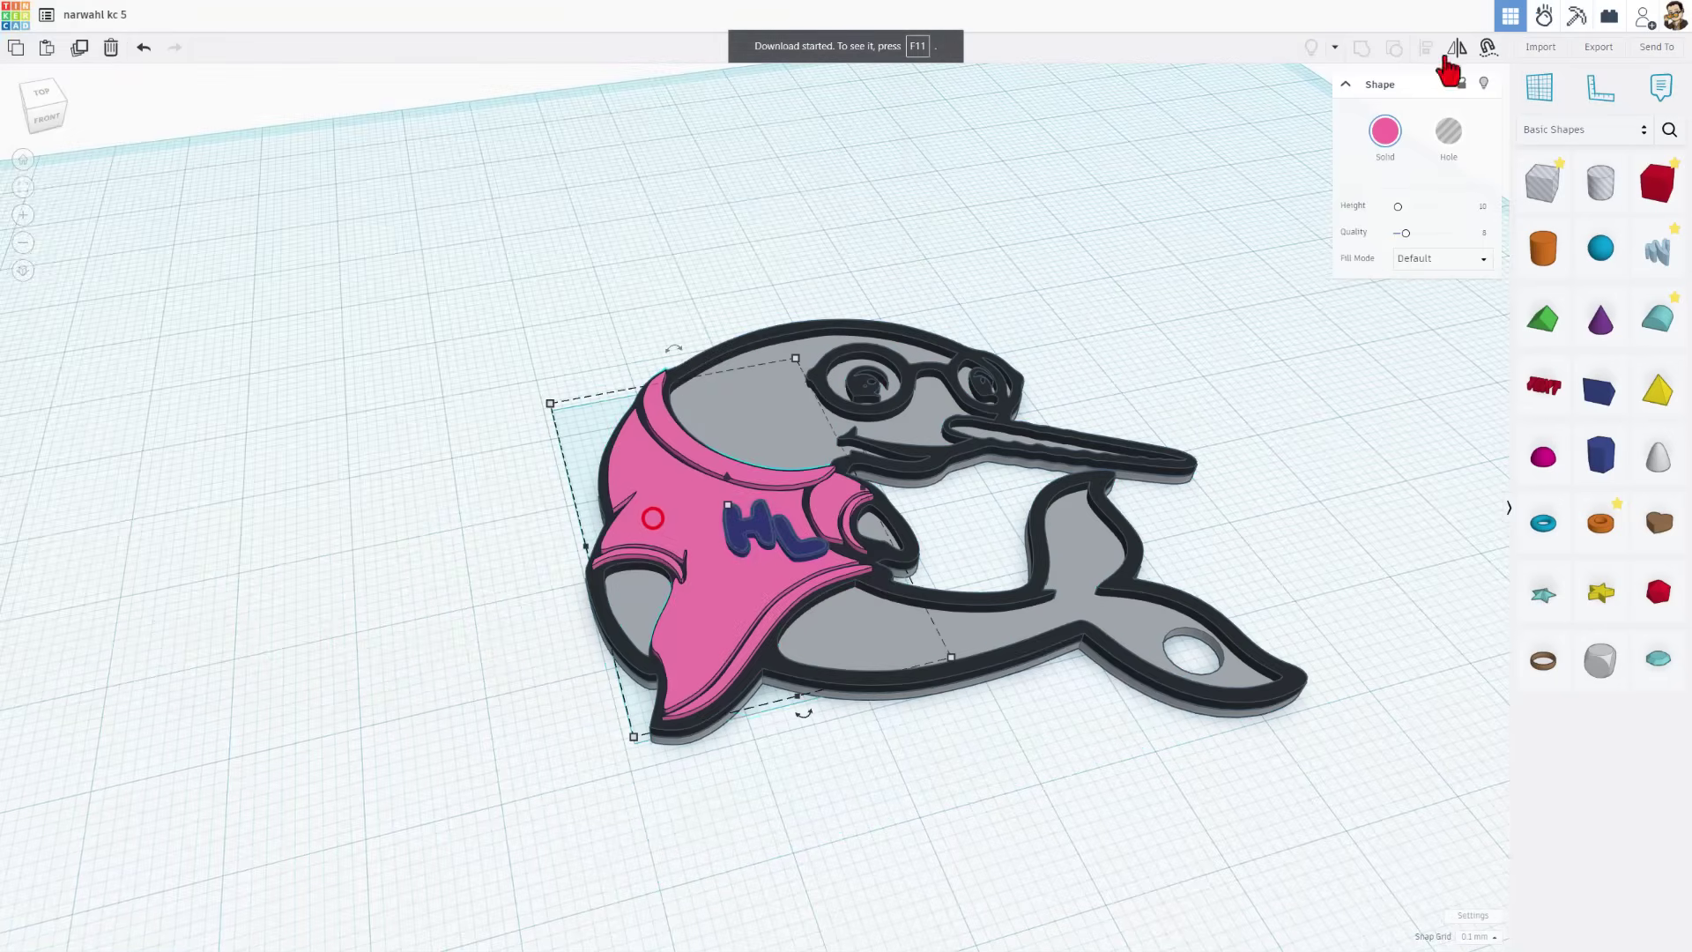
pyautogui.click(1598, 46)
pyautogui.click(879, 514)
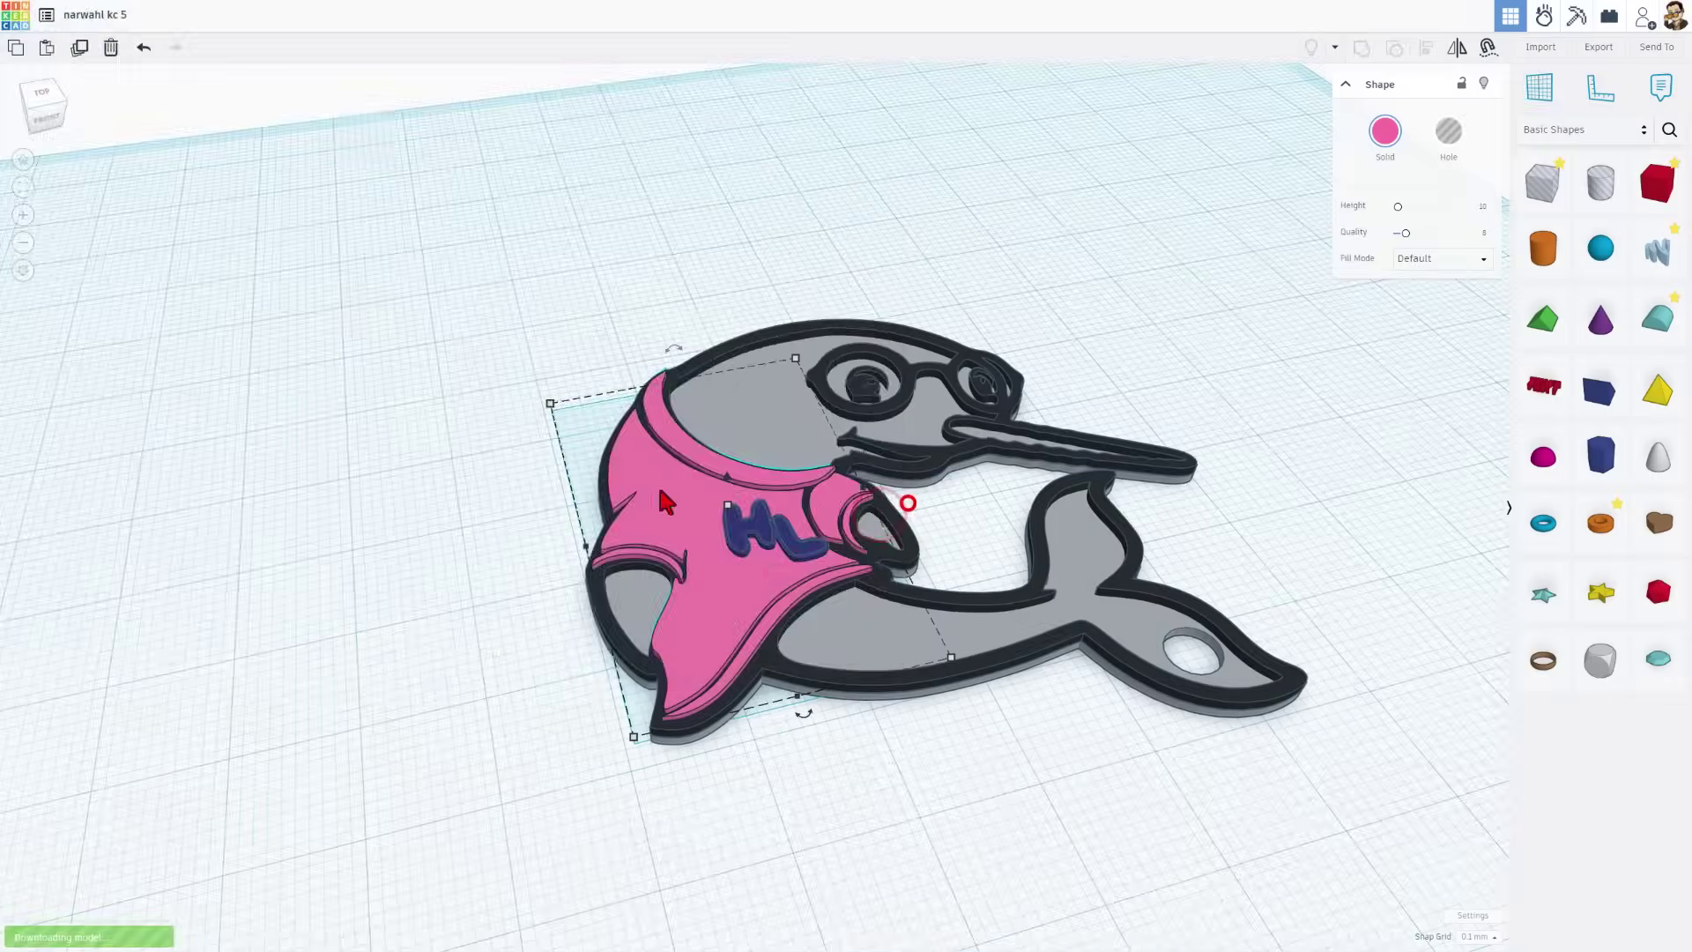
pyautogui.click(154, 141)
pyautogui.doubleClick(150, 608)
pyautogui.press('Return')
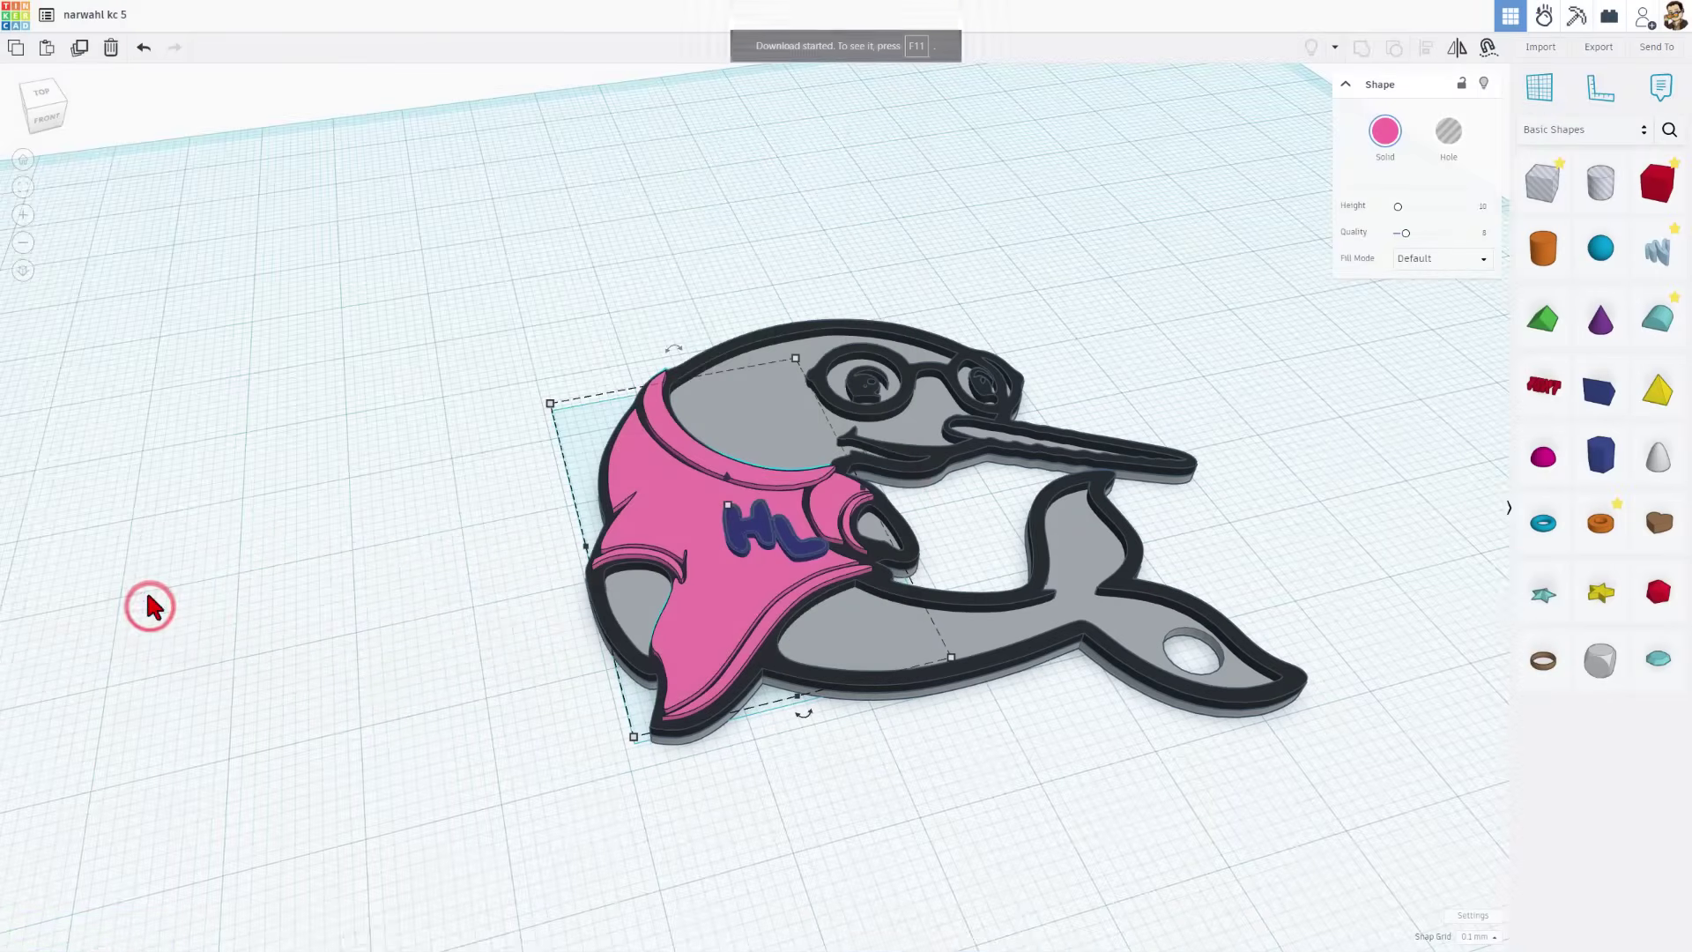
# Step: Export the HL letters as the letters2 STL file
pyautogui.click(1006, 525)
pyautogui.click(790, 542)
pyautogui.click(1614, 50)
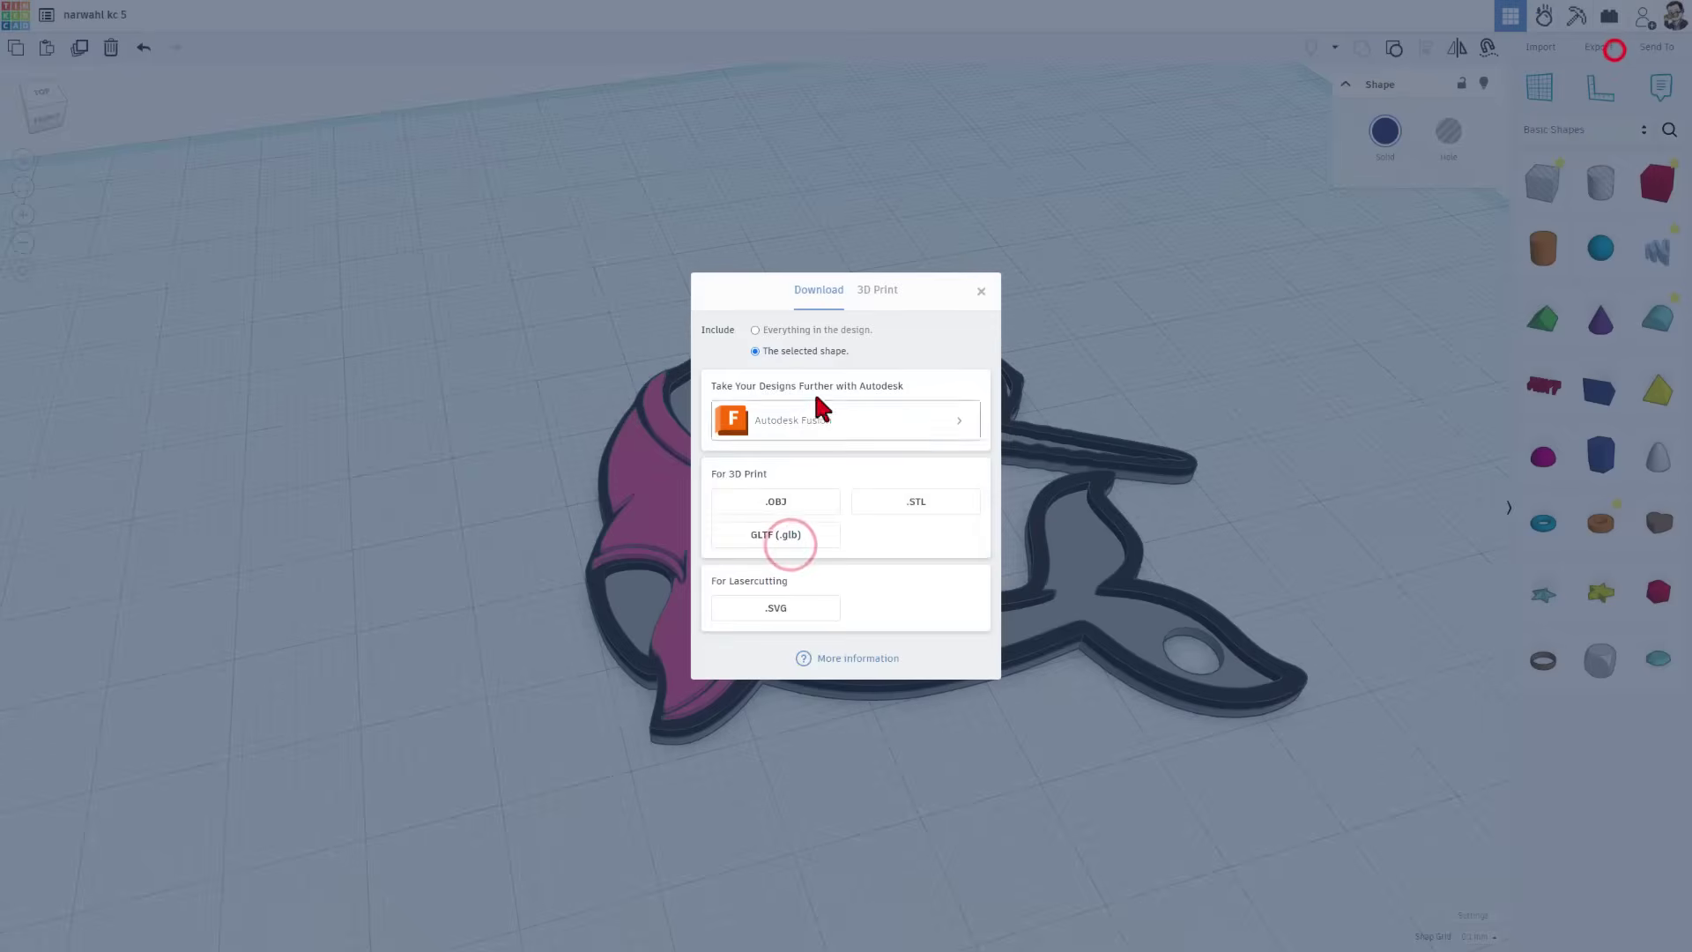
pyautogui.click(906, 506)
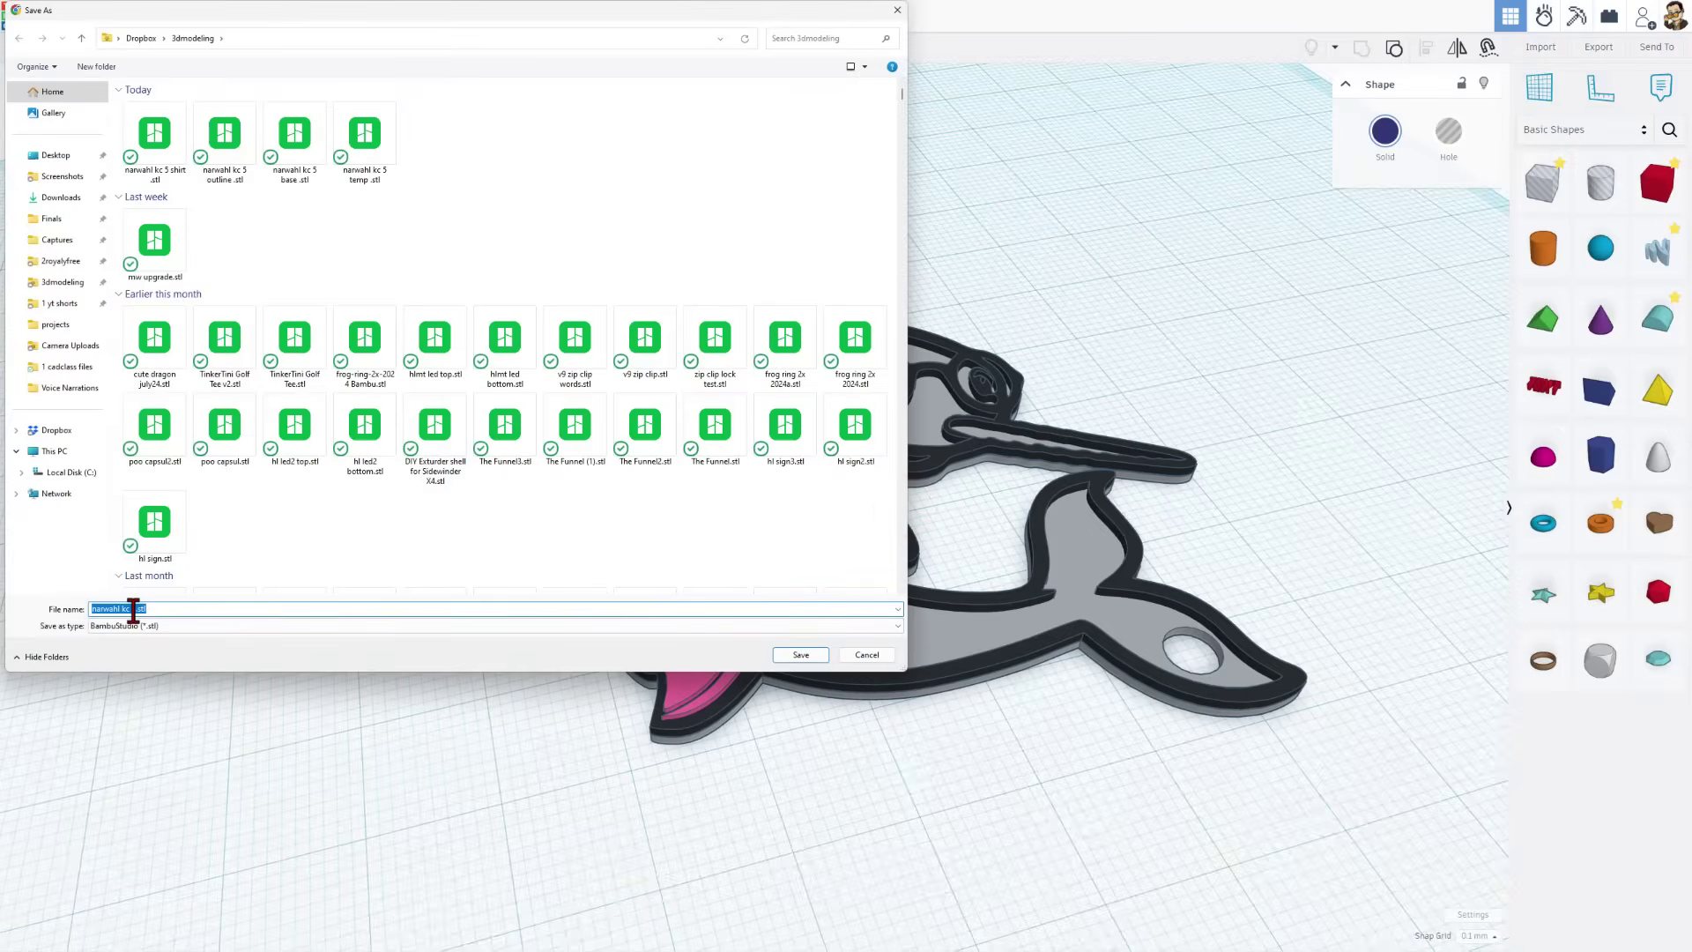
pyautogui.click(152, 134)
pyautogui.click(140, 608)
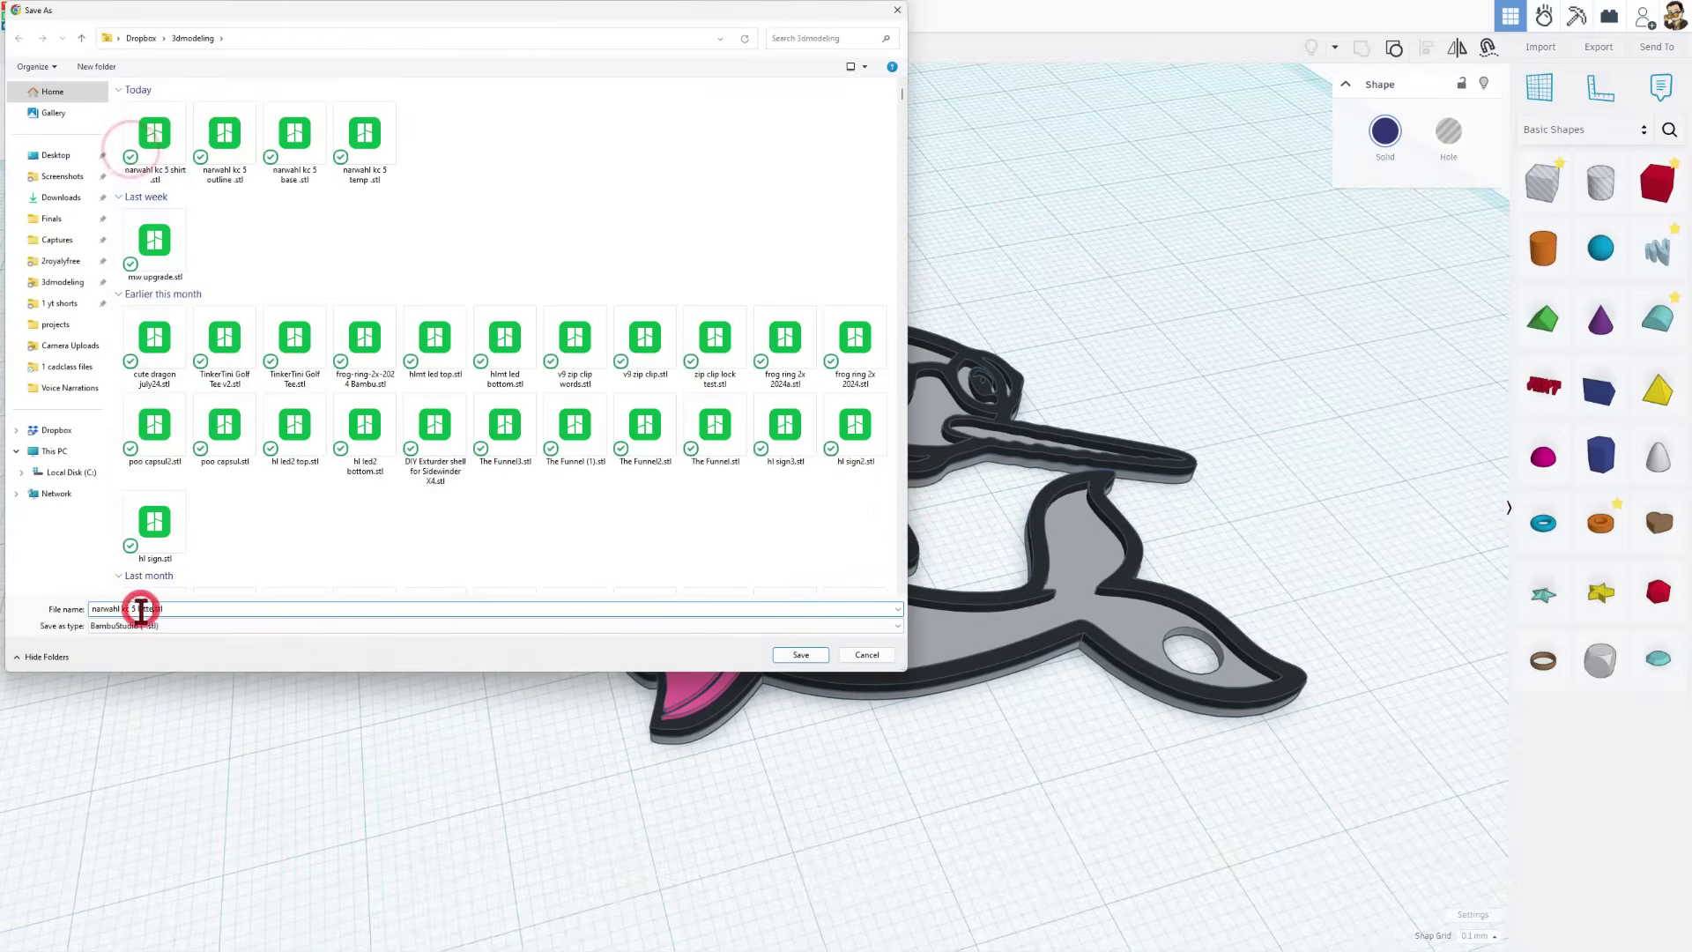
pyautogui.press('Return')
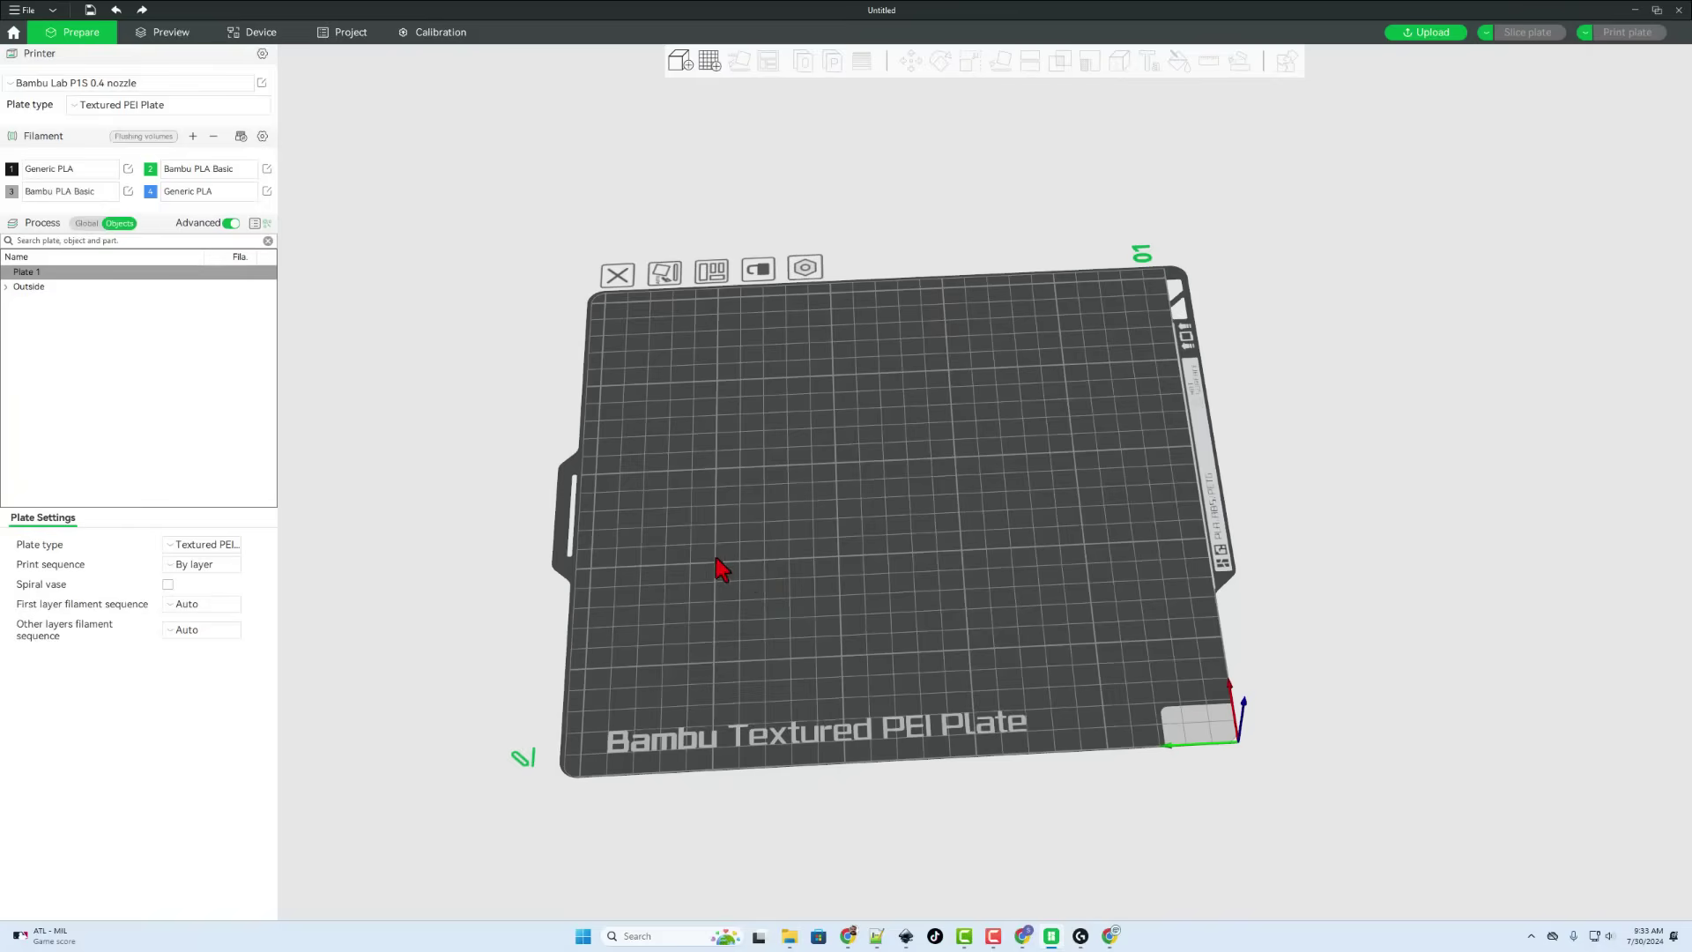
# Step: Import all four narwhal STL files together and accept loading them as one multi-part object
pyautogui.moveTo(793, 586); pyautogui.dragTo(814, 592, button='right')
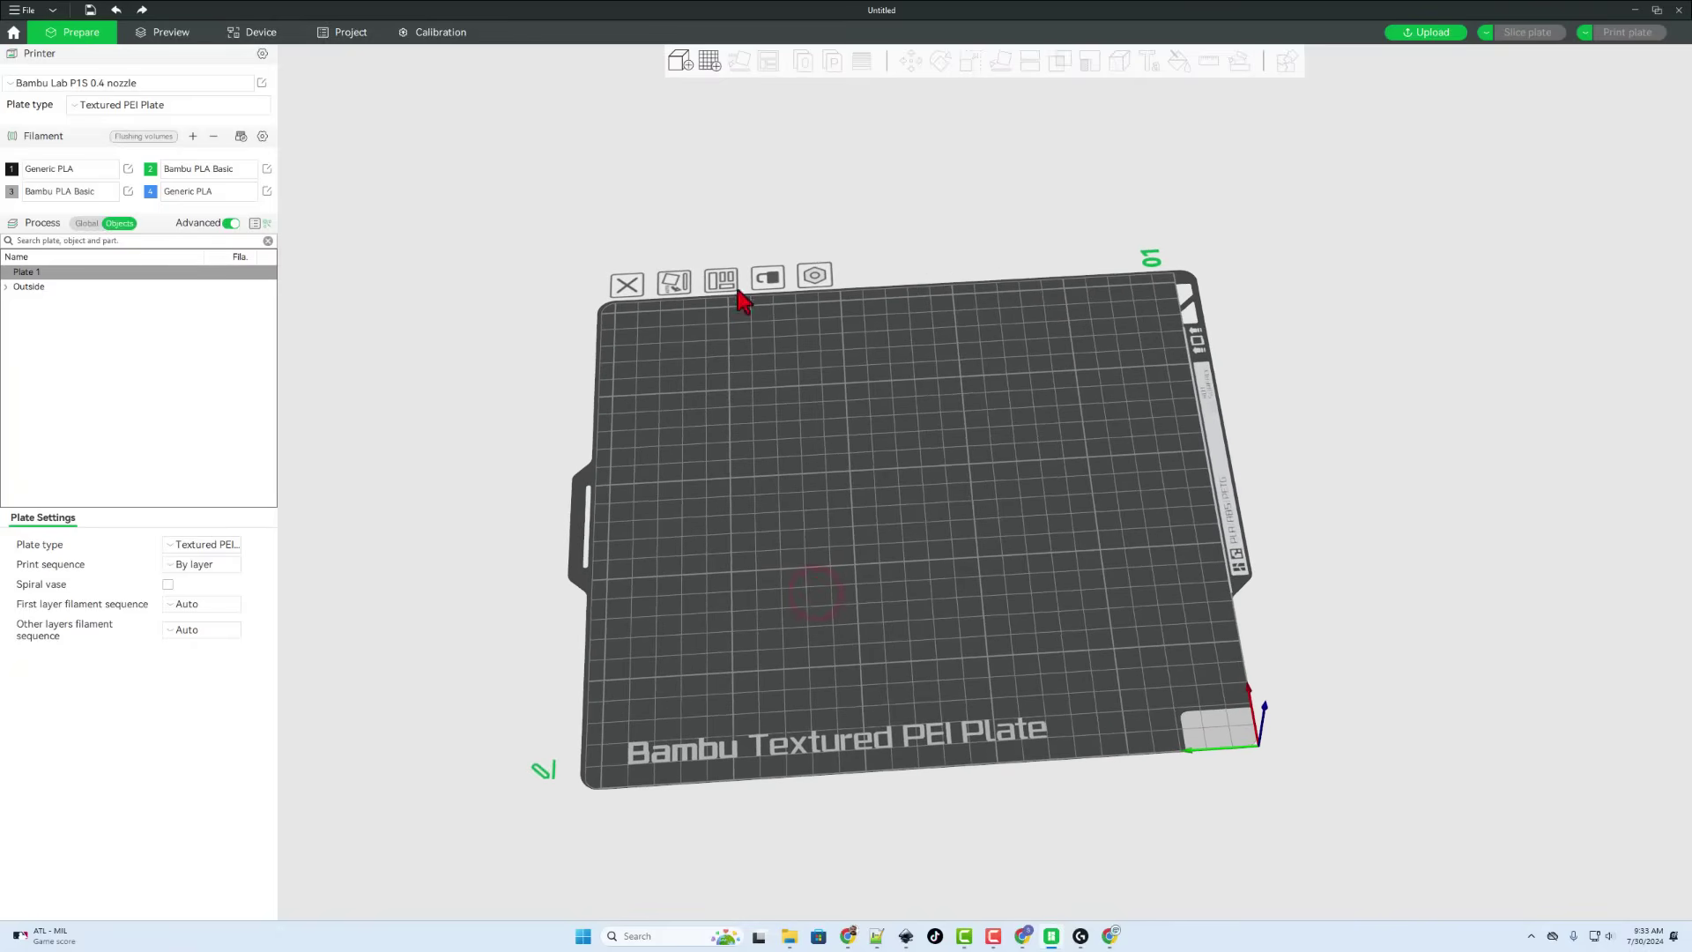
pyautogui.click(680, 63)
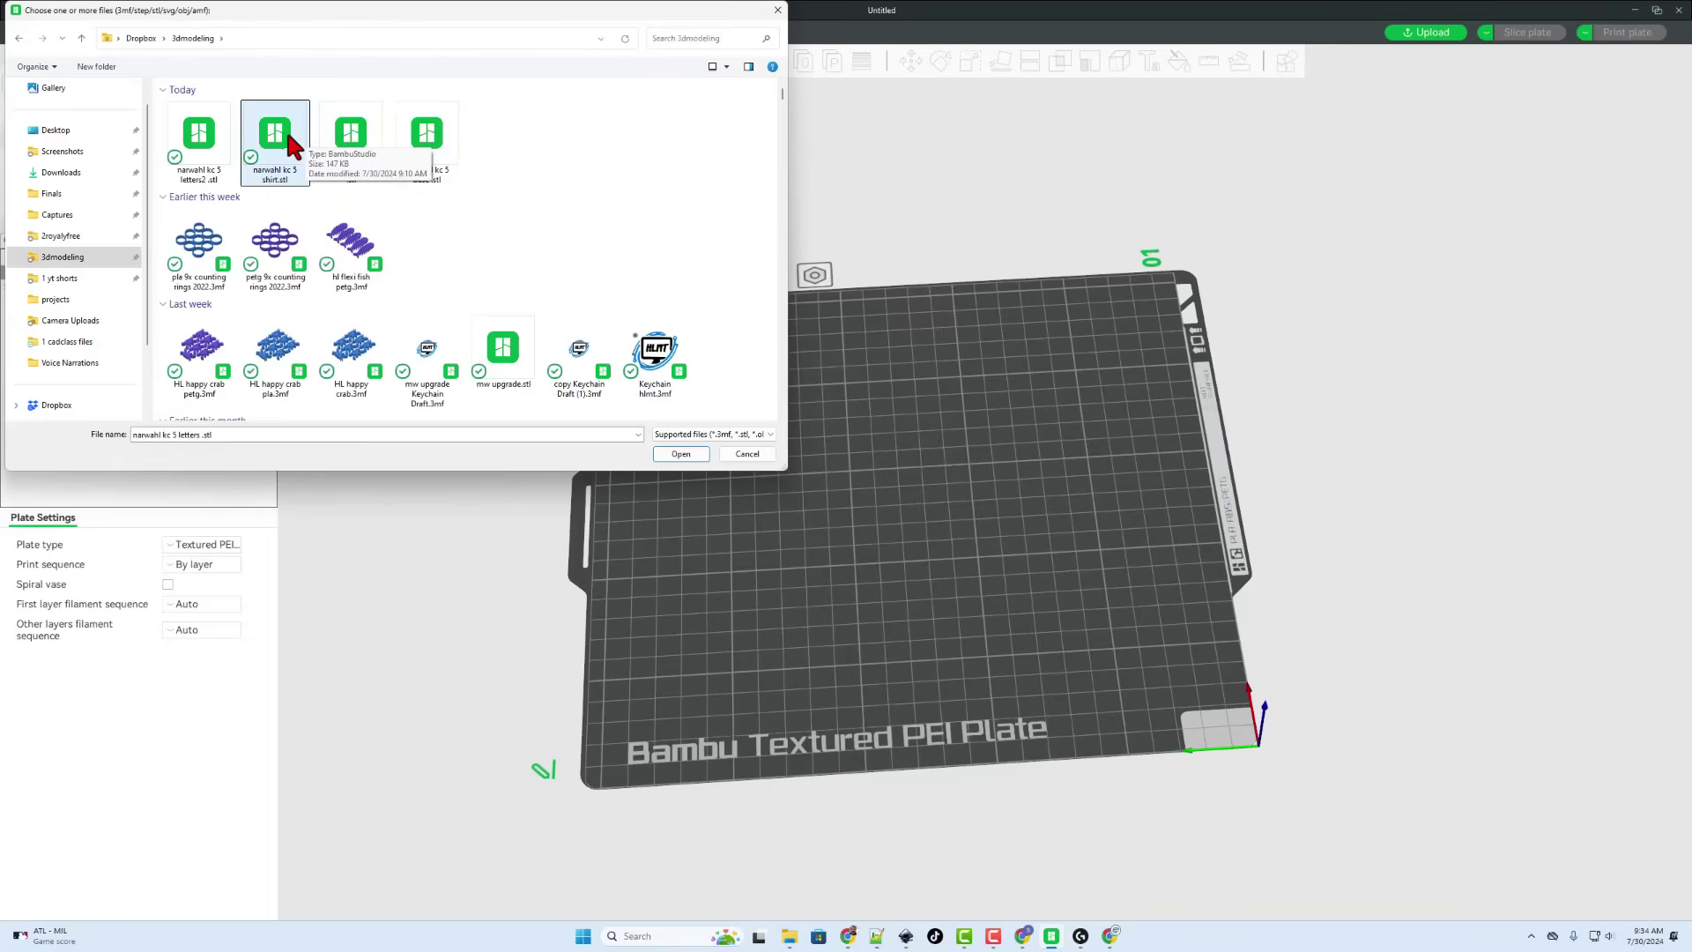
pyautogui.moveTo(498, 114); pyautogui.dragTo(197, 176)
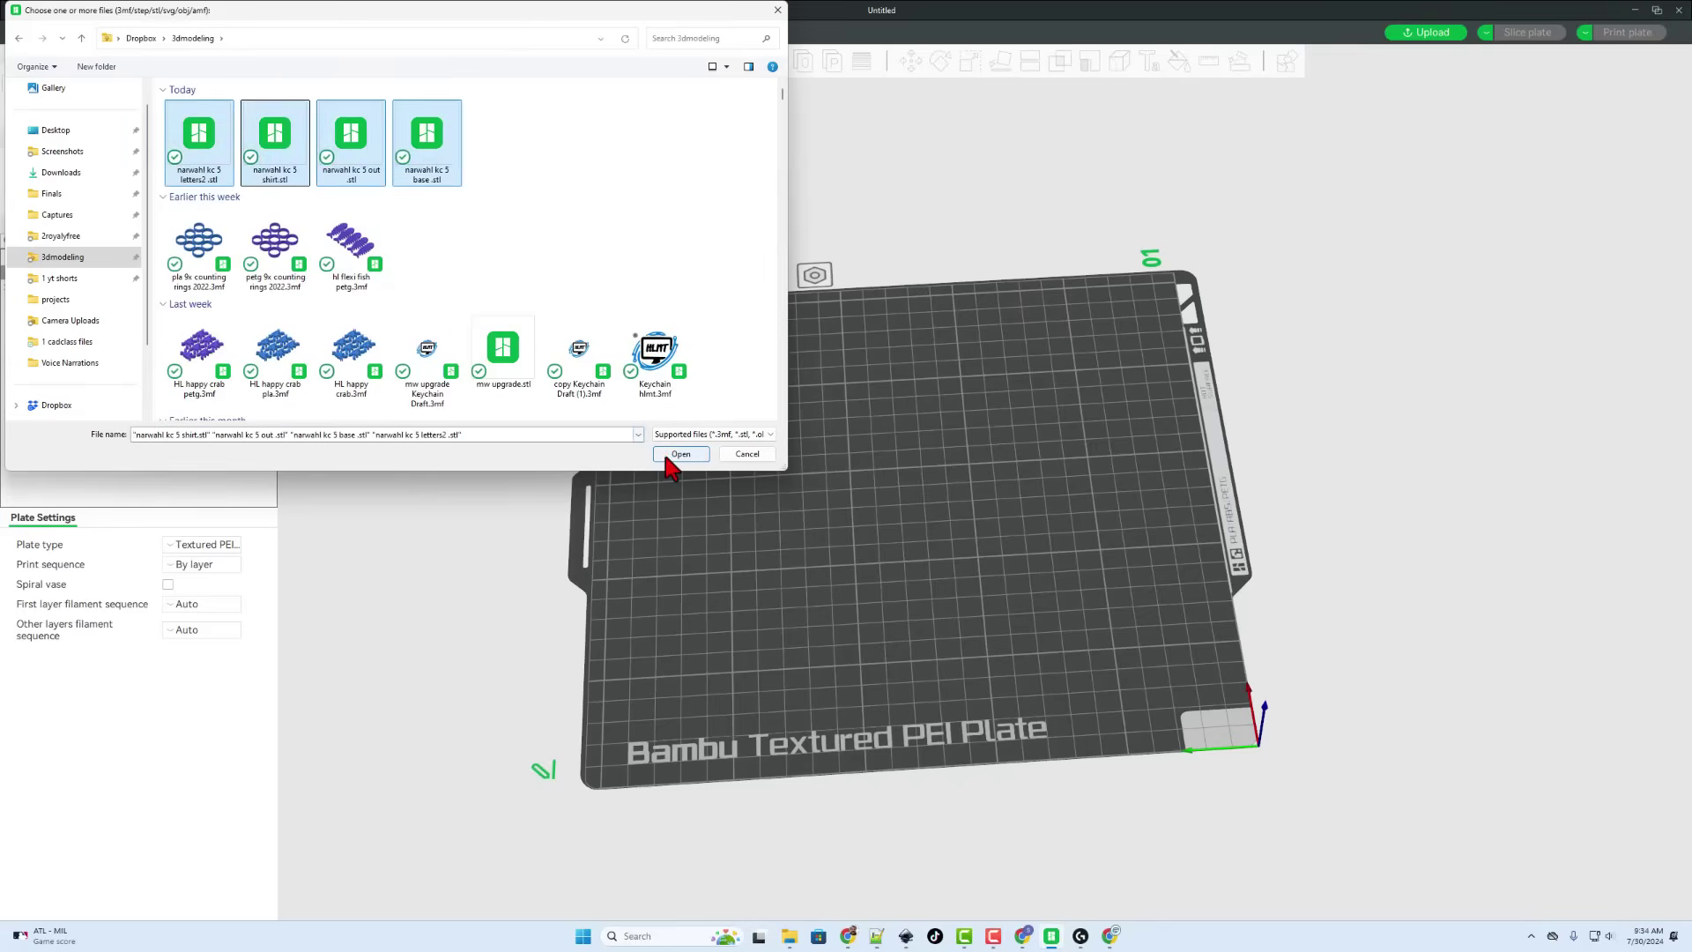
pyautogui.click(671, 455)
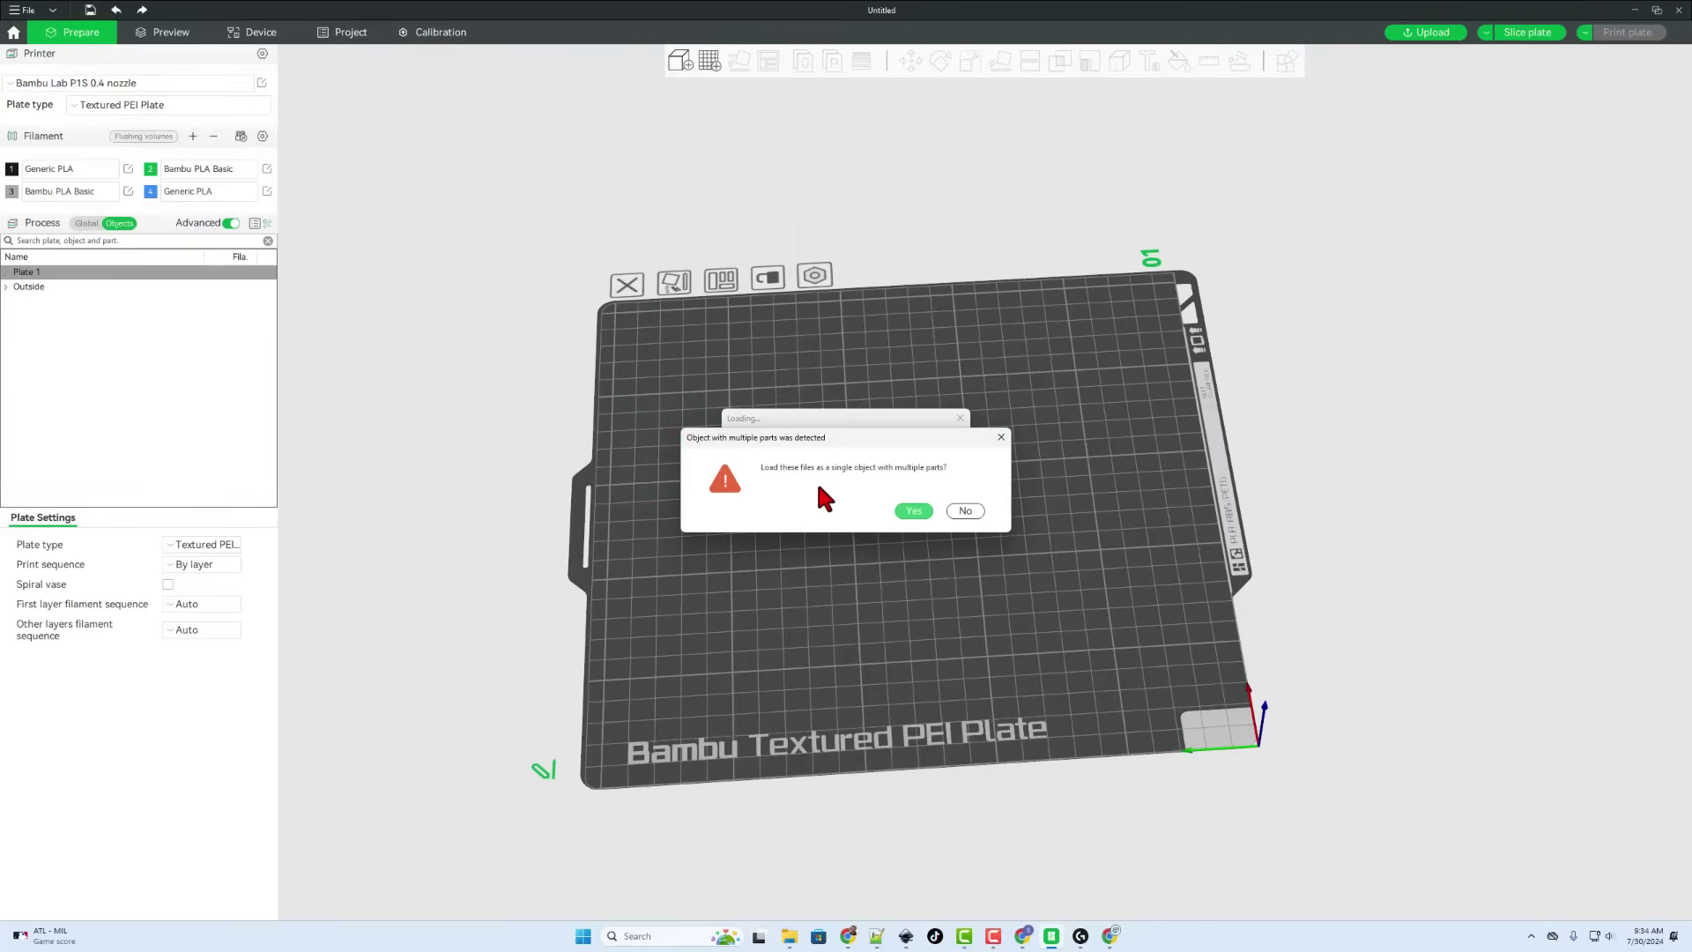
pyautogui.click(912, 511)
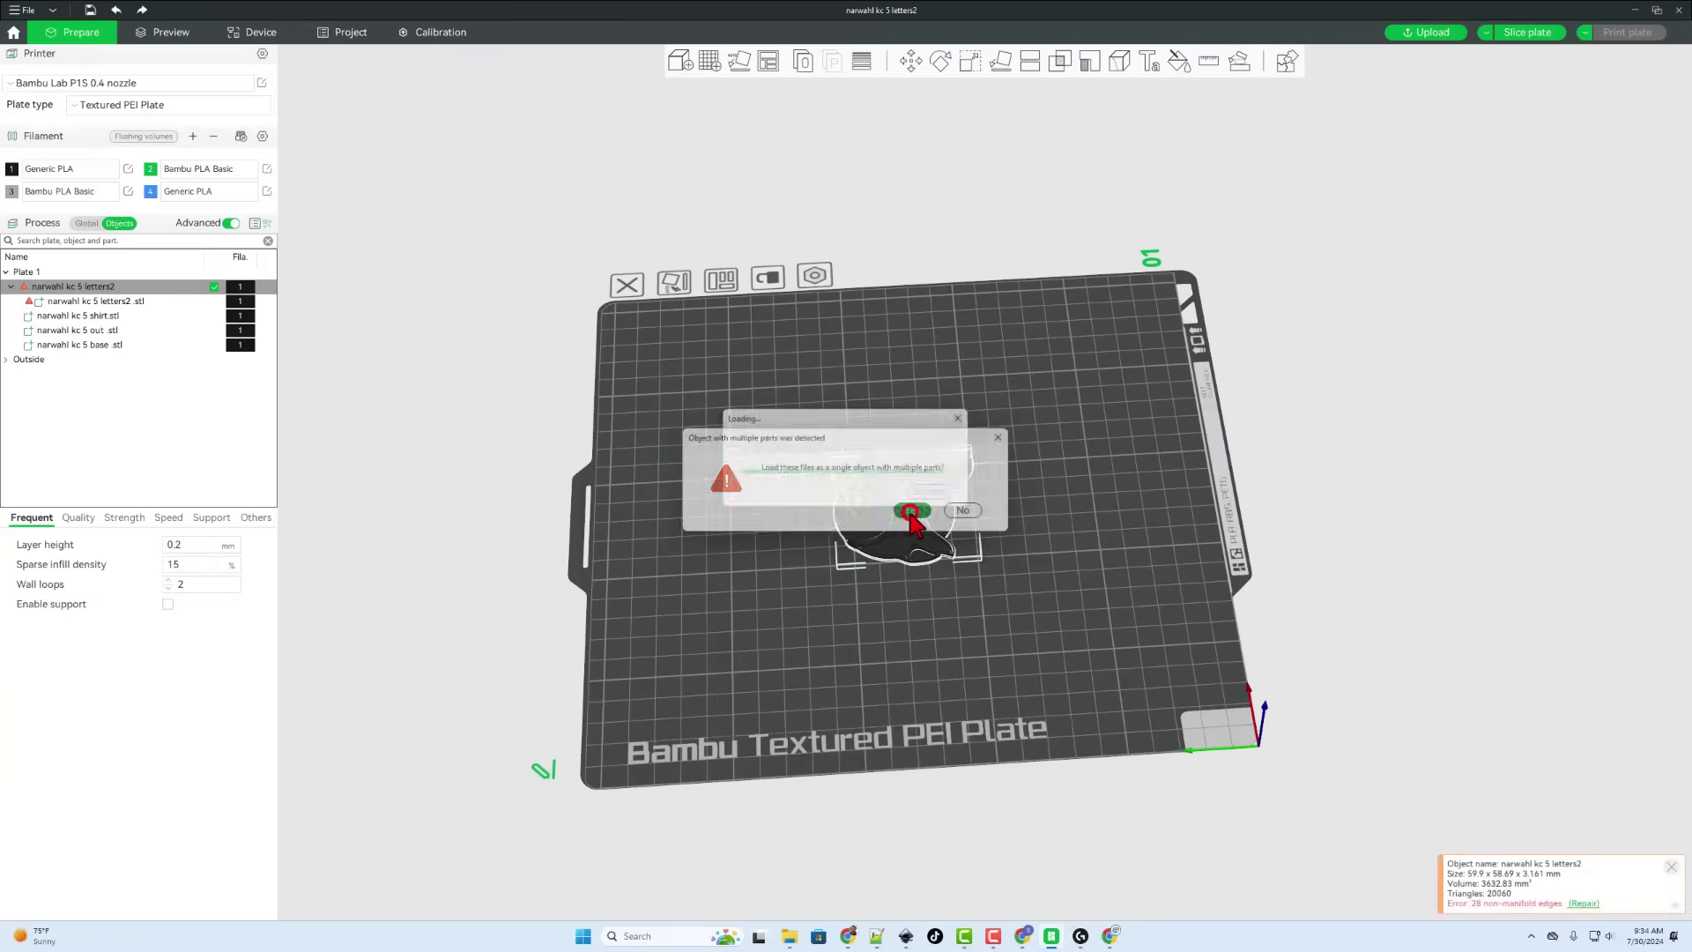
pyautogui.scroll(6, 1023, 578)
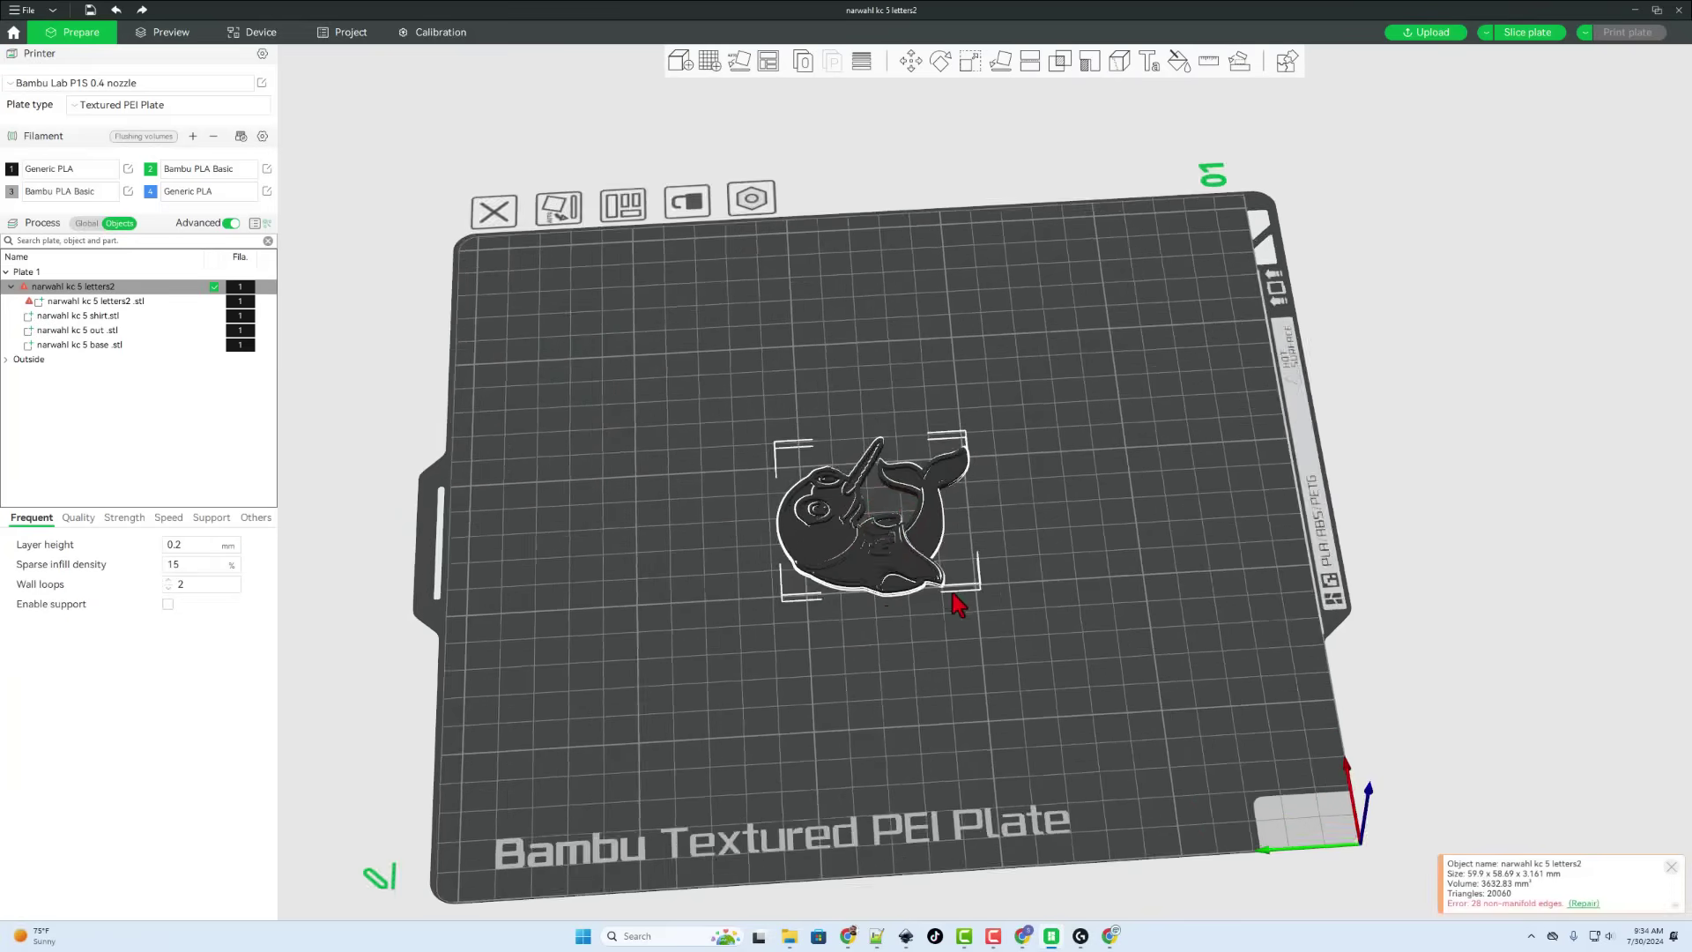
pyautogui.scroll(-3, 809, 632)
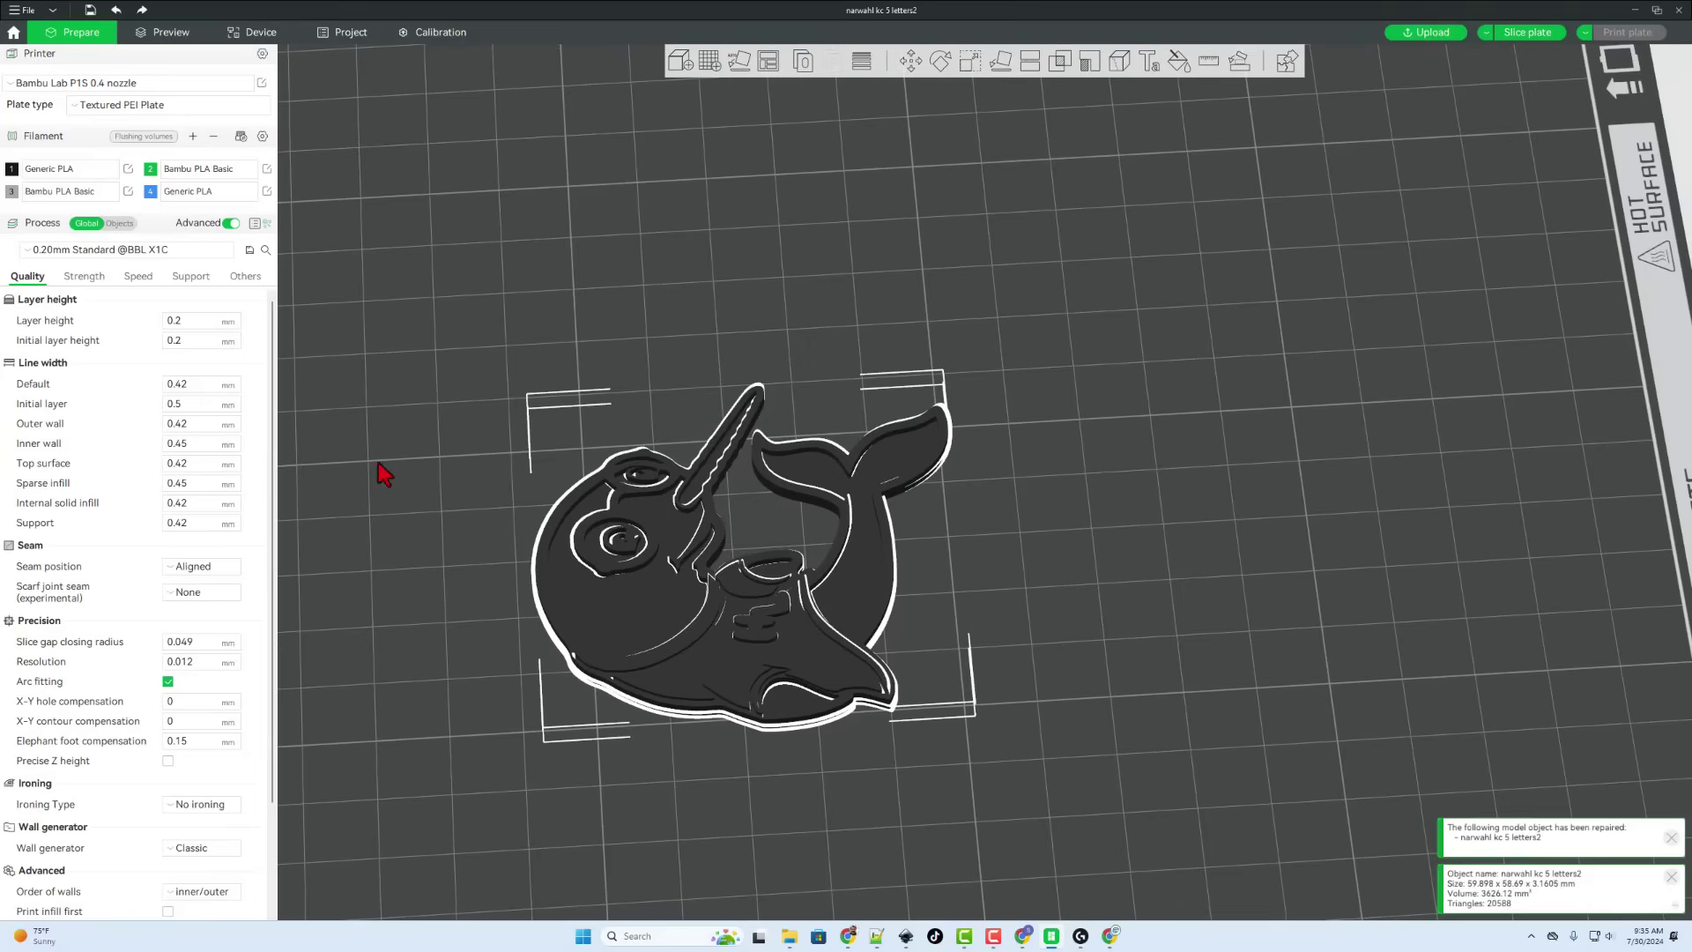
# Step: Switch to the Objects list and give the narwhal's base light grey filament 3
pyautogui.click(119, 223)
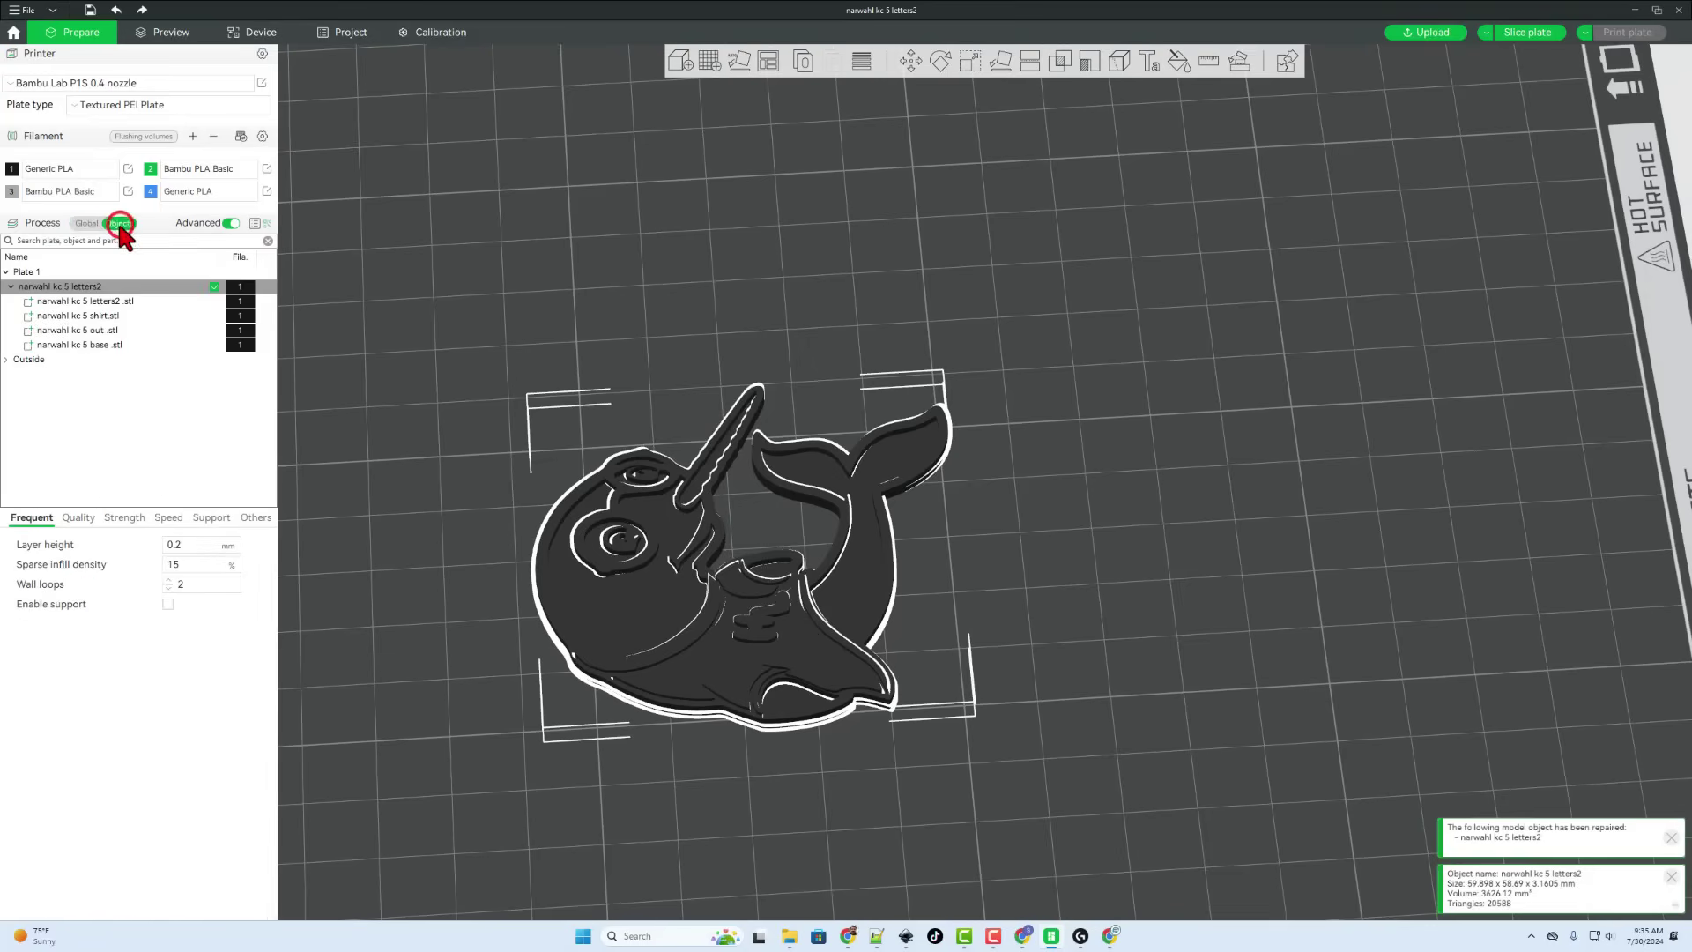
pyautogui.moveTo(357, 388); pyautogui.dragTo(264, 362)
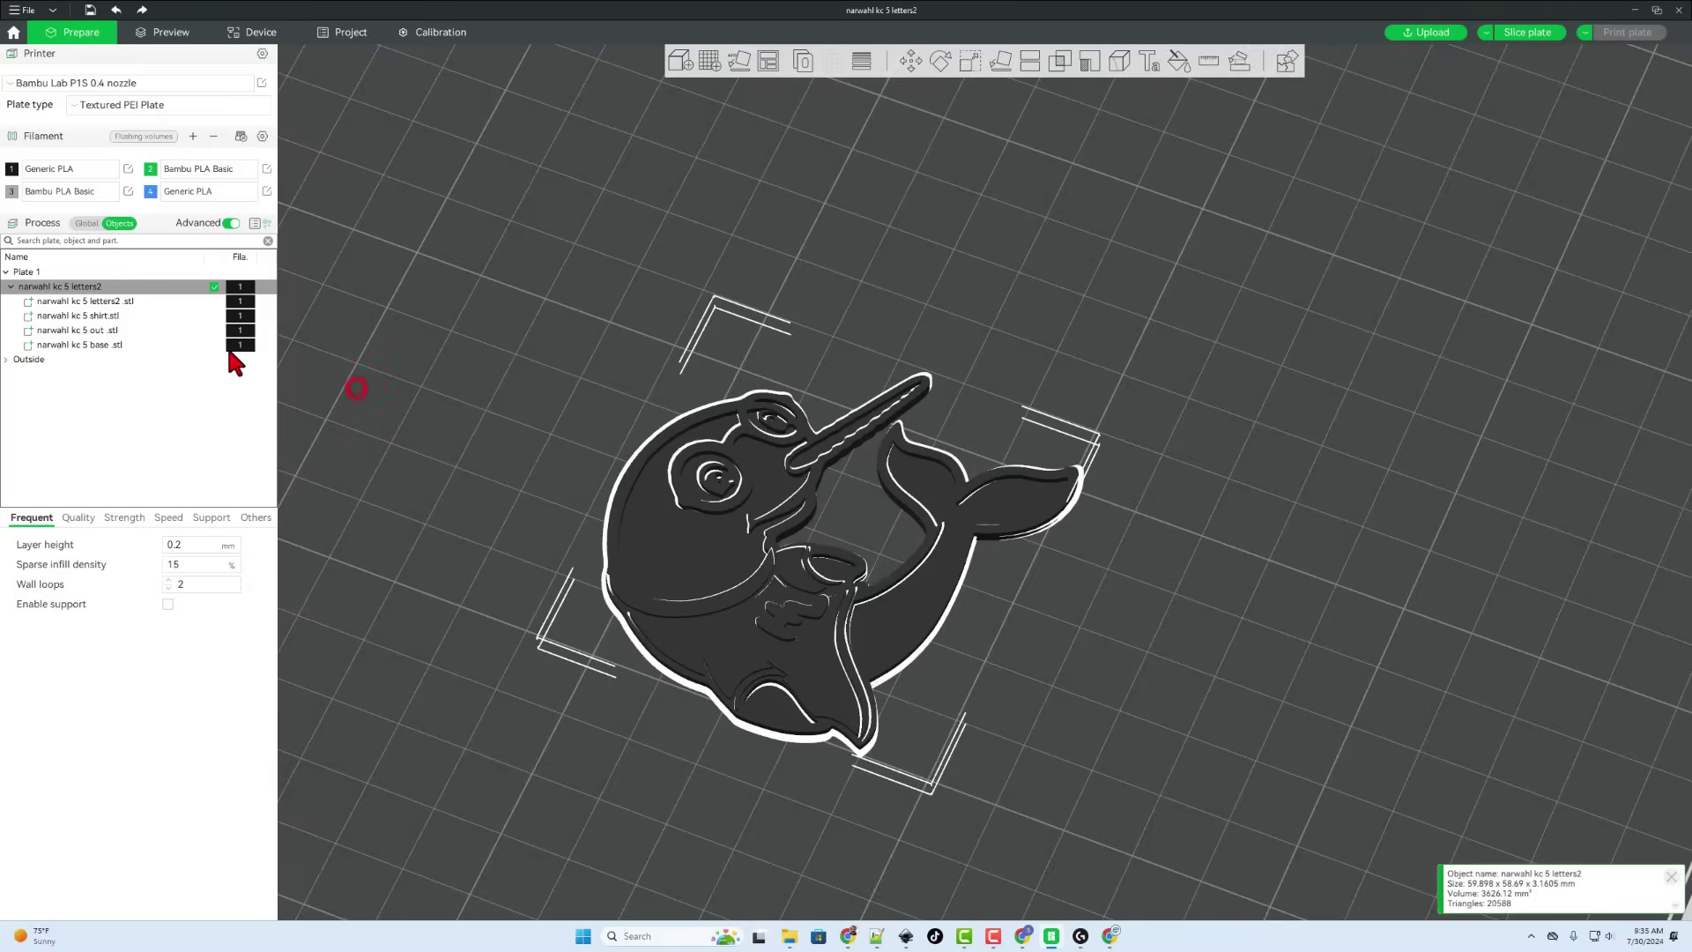
pyautogui.click(244, 346)
pyautogui.click(239, 347)
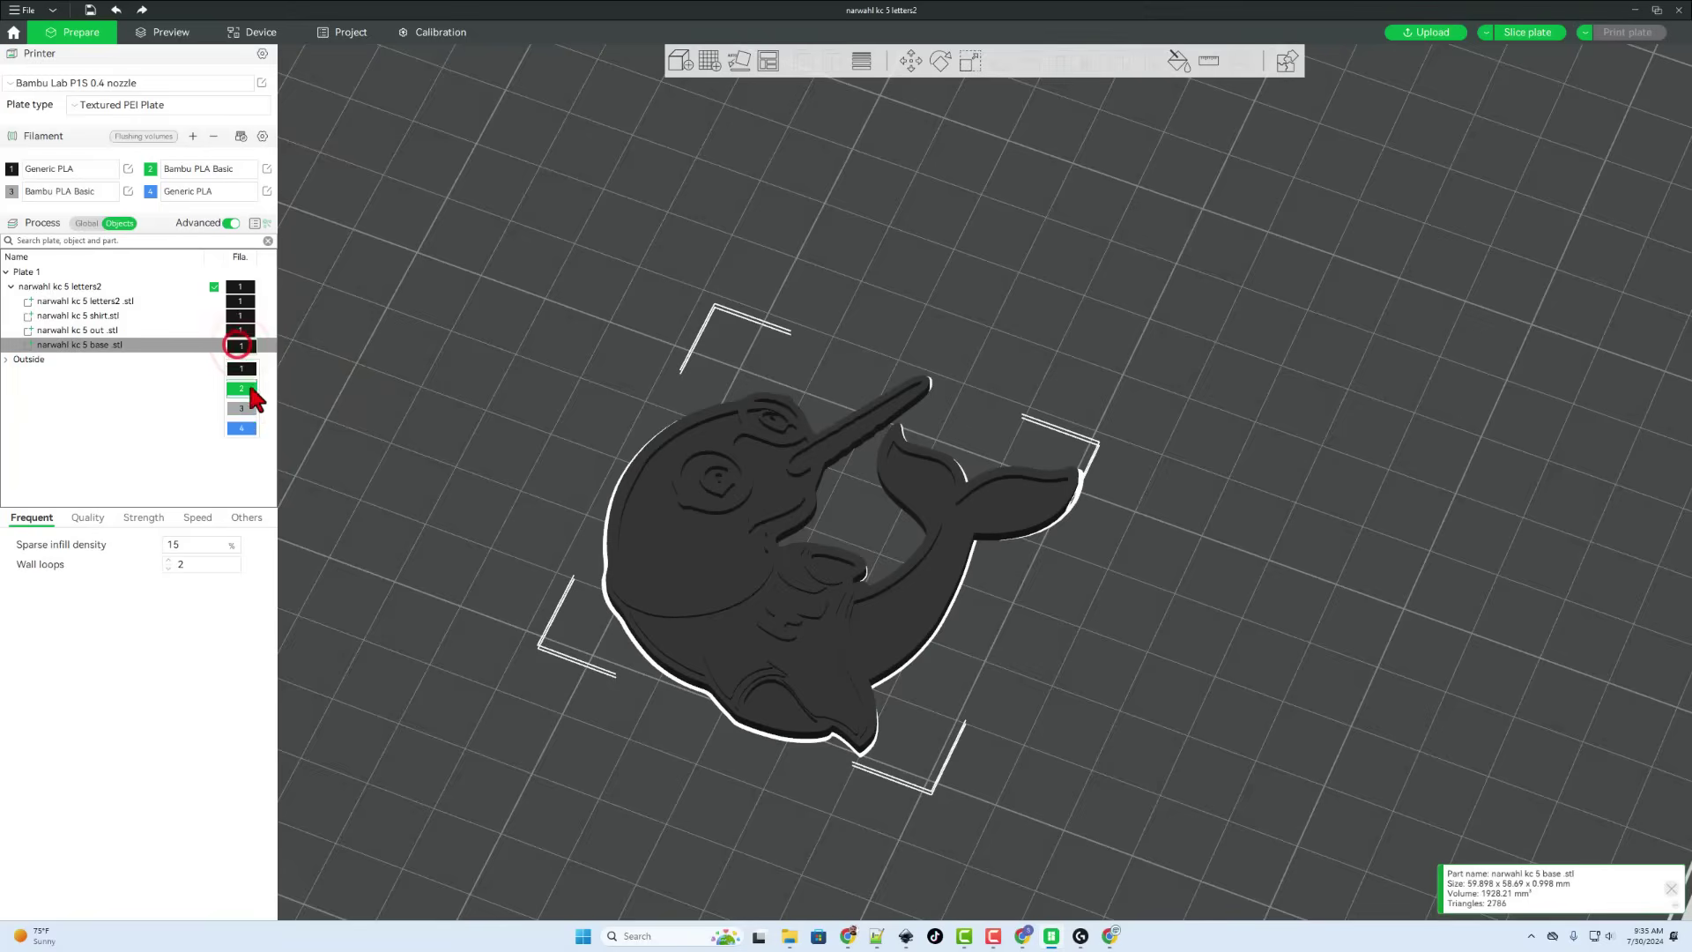
pyautogui.click(251, 409)
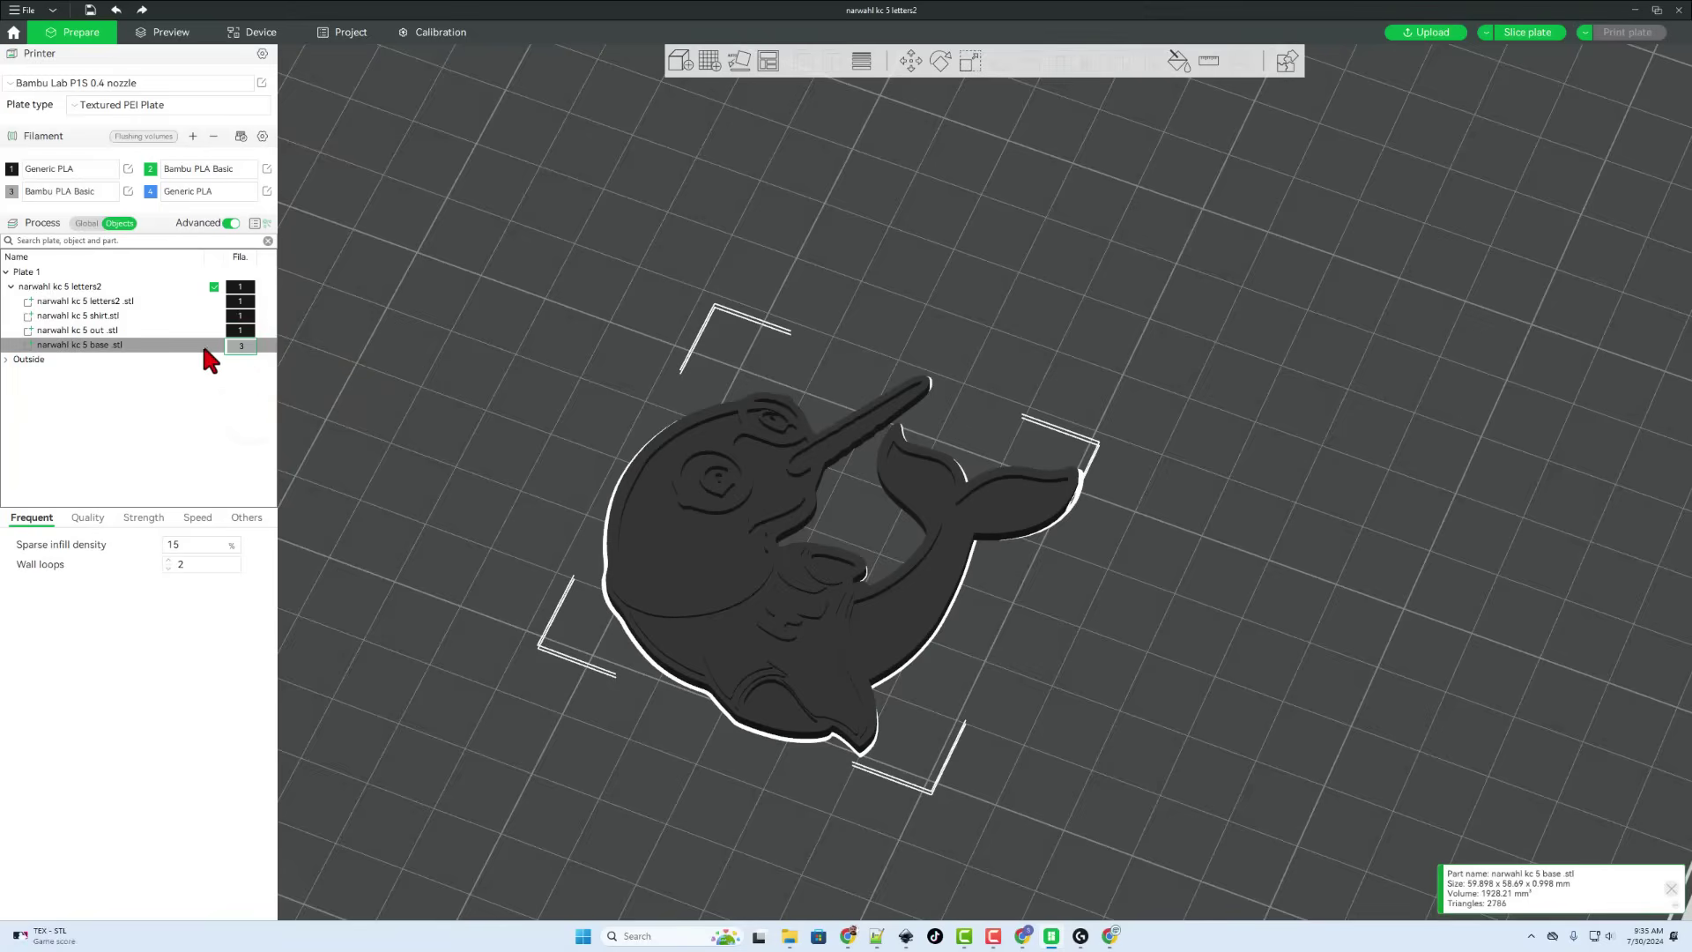
# Step: Give the shirt part blue filament 4 and the letters2 part green filament 2
pyautogui.click(241, 331)
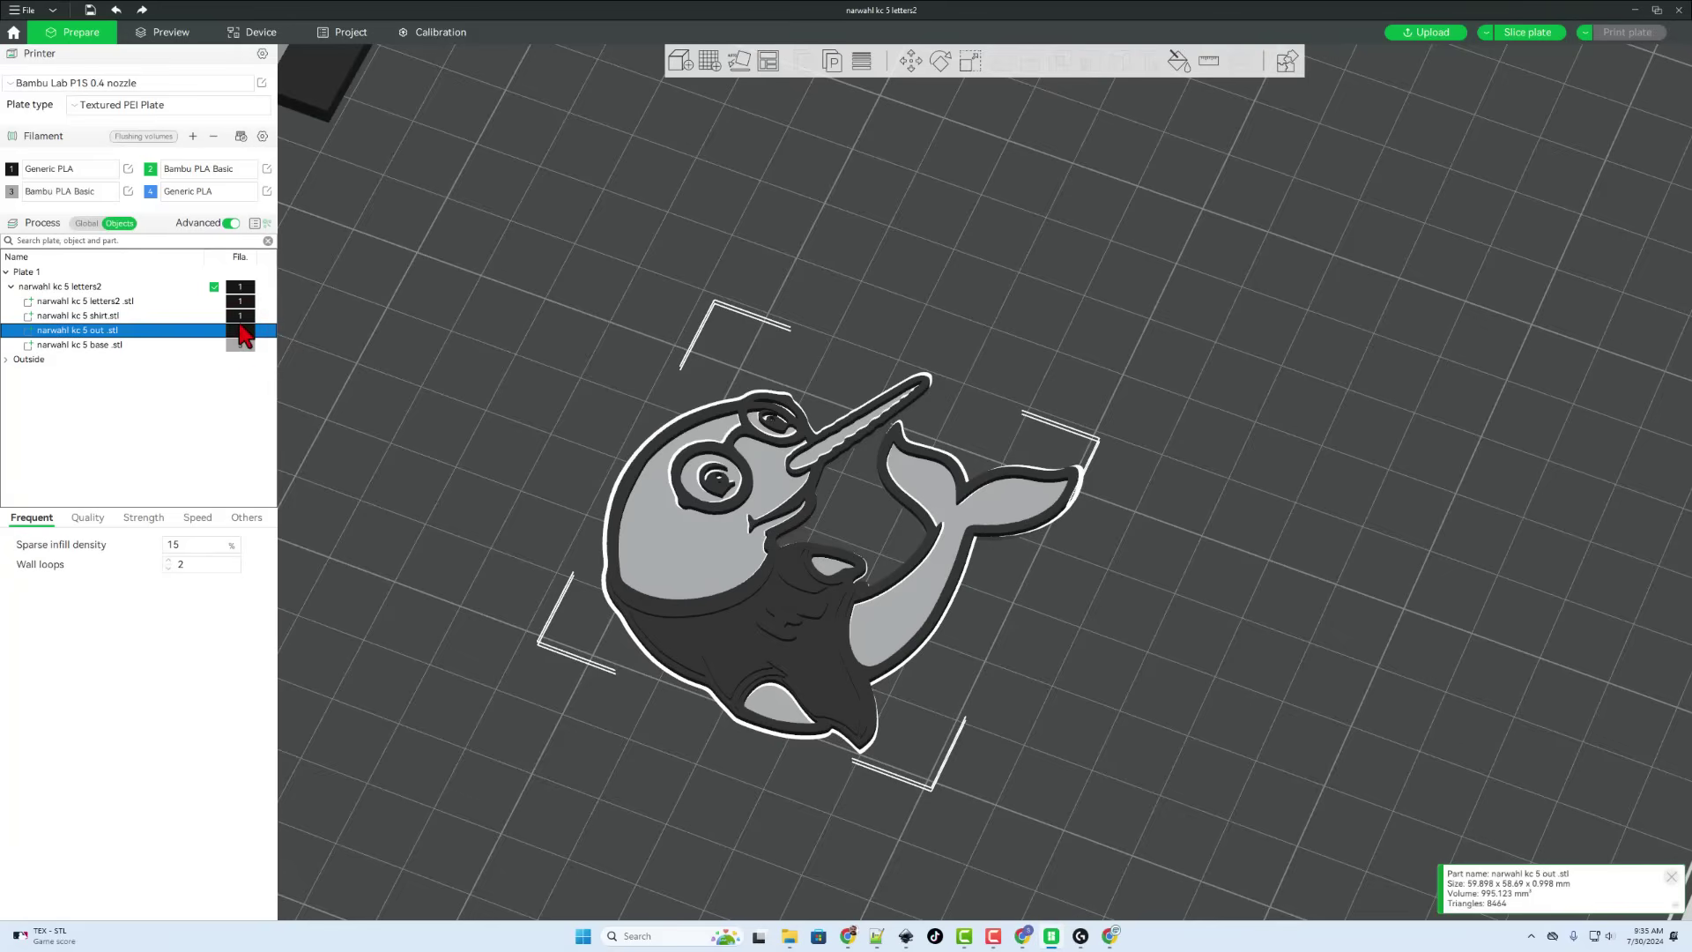
pyautogui.click(241, 316)
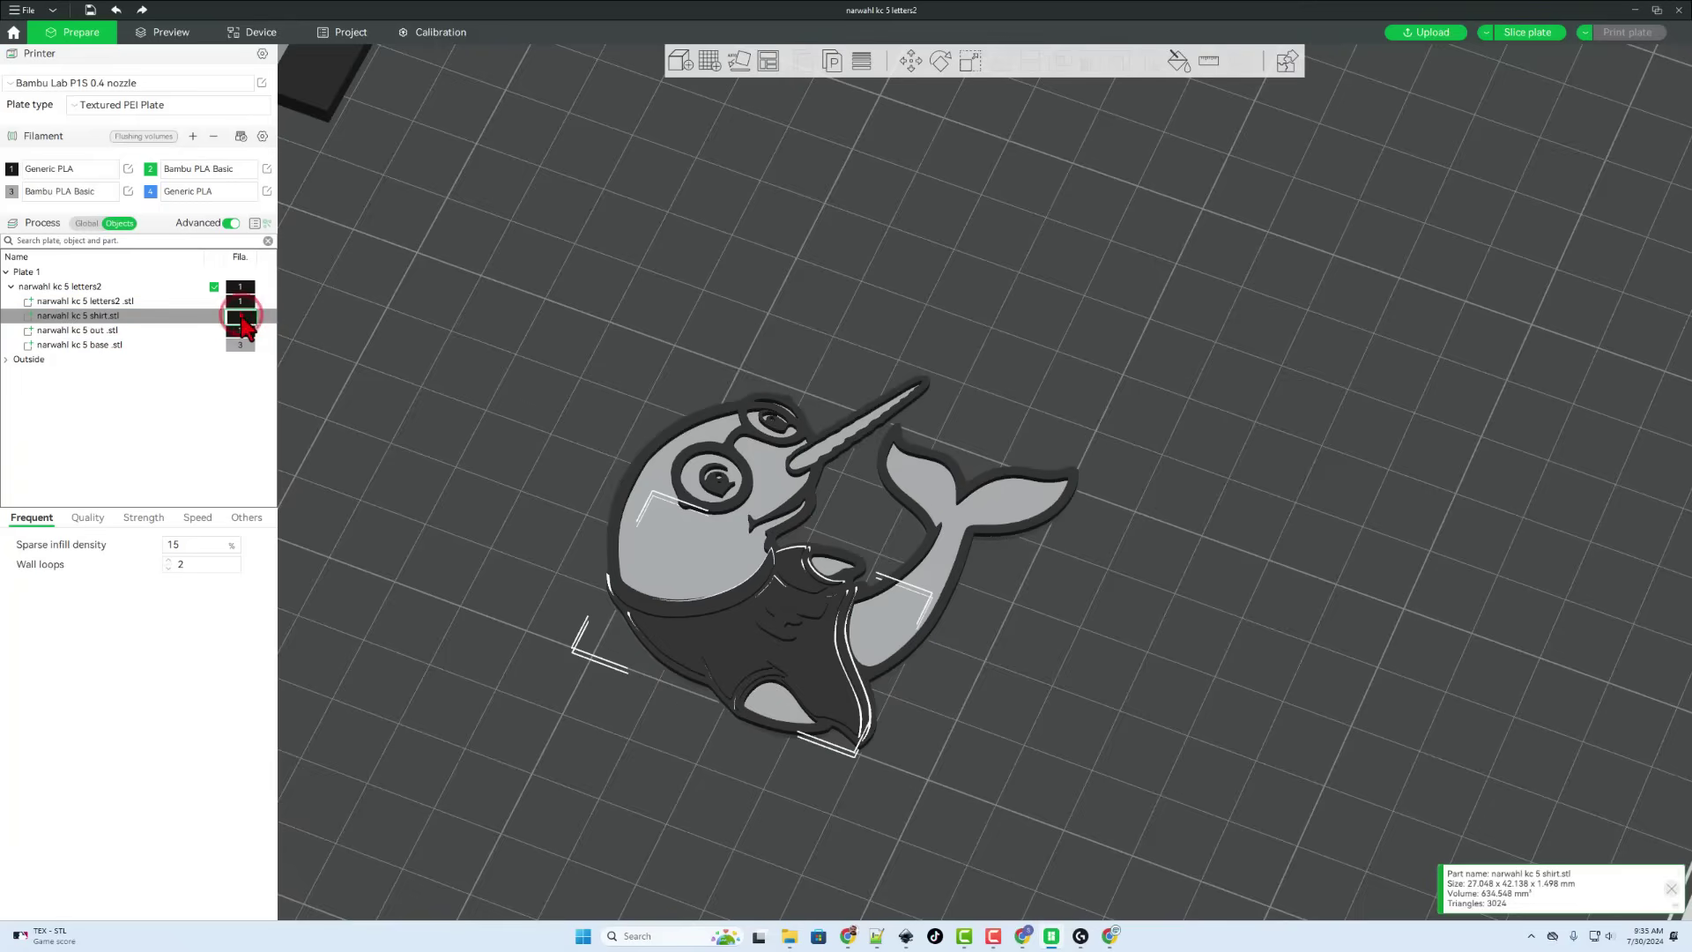
pyautogui.click(241, 315)
pyautogui.click(243, 399)
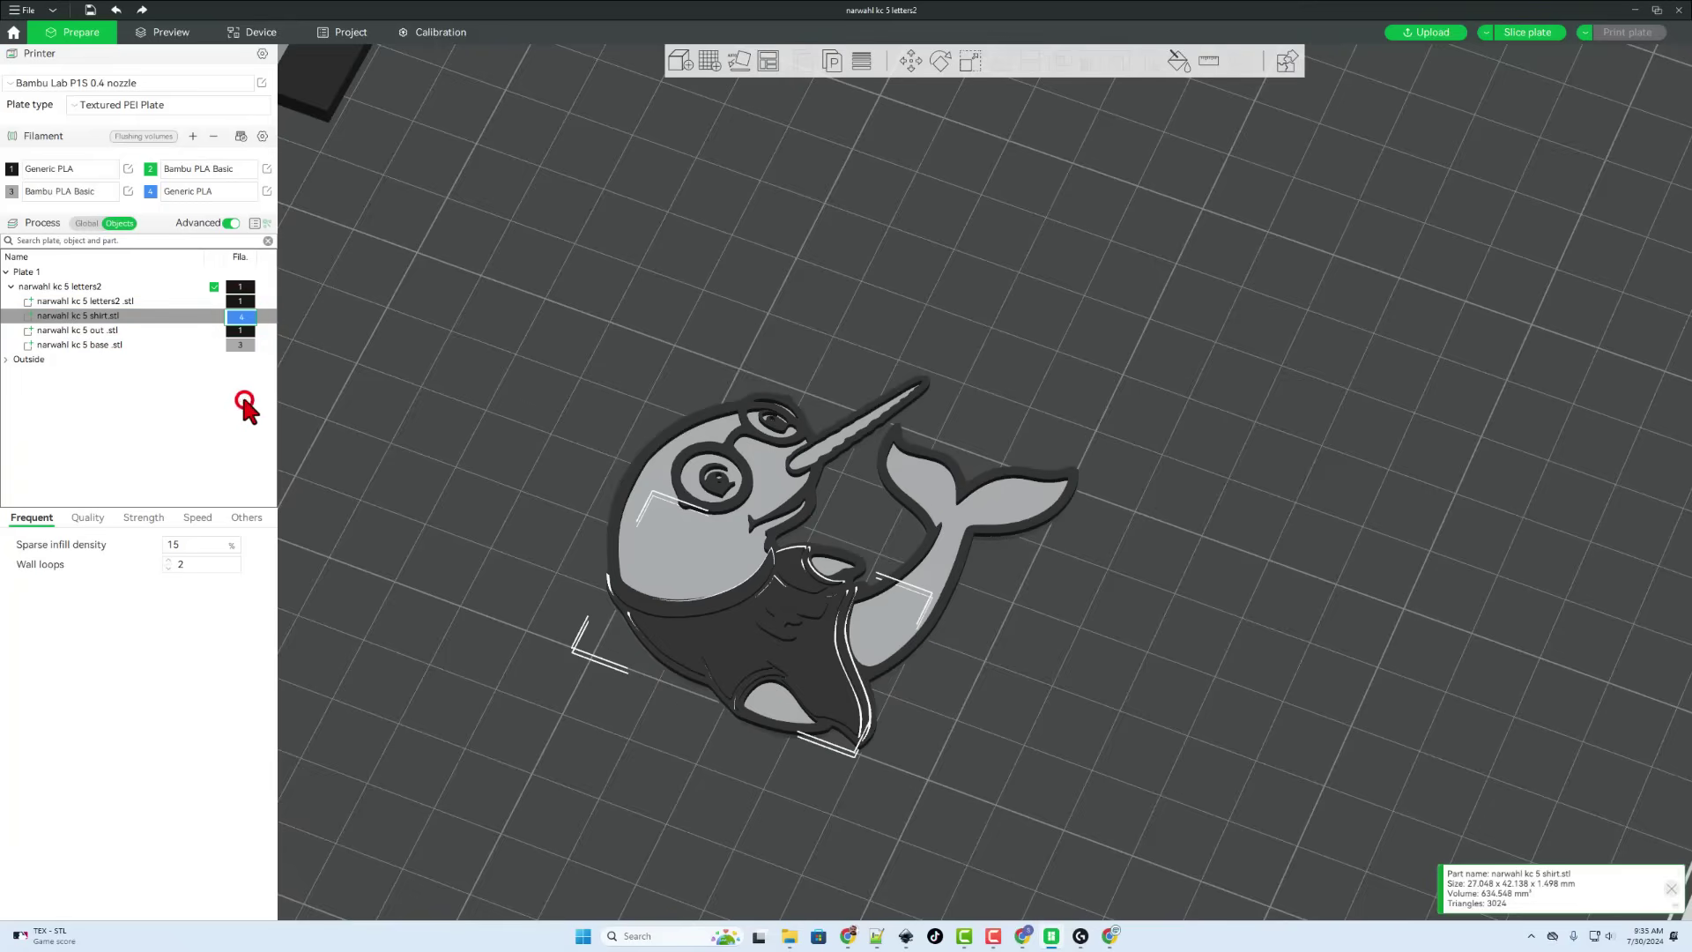
pyautogui.click(241, 302)
pyautogui.click(241, 302)
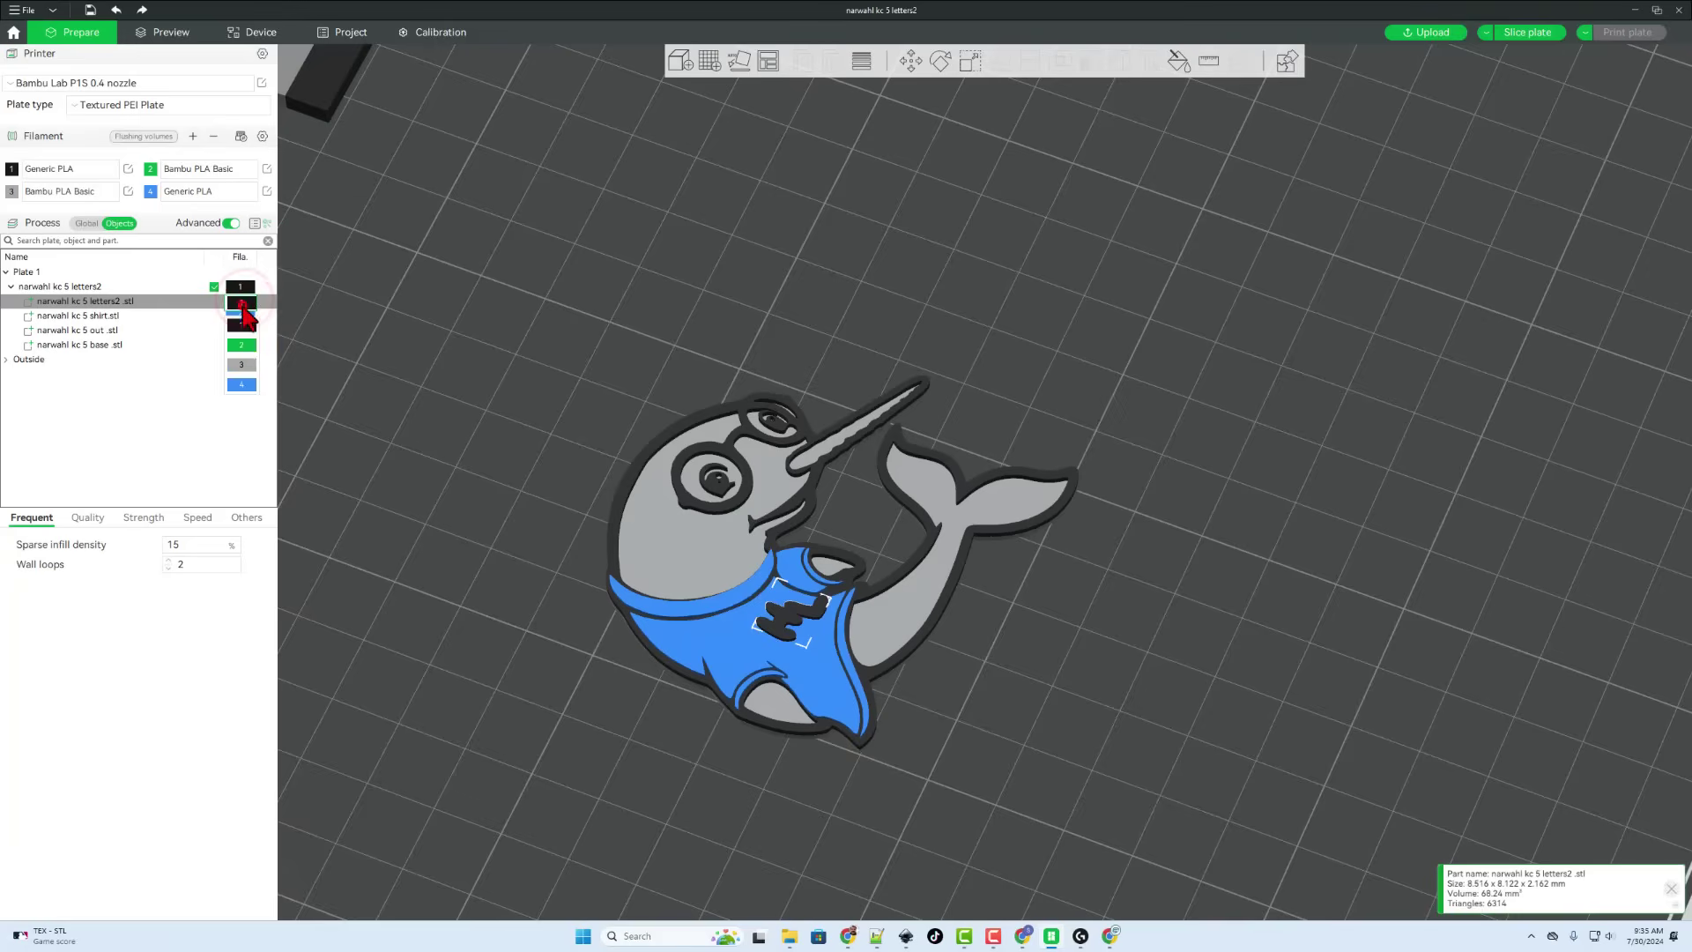
pyautogui.click(241, 346)
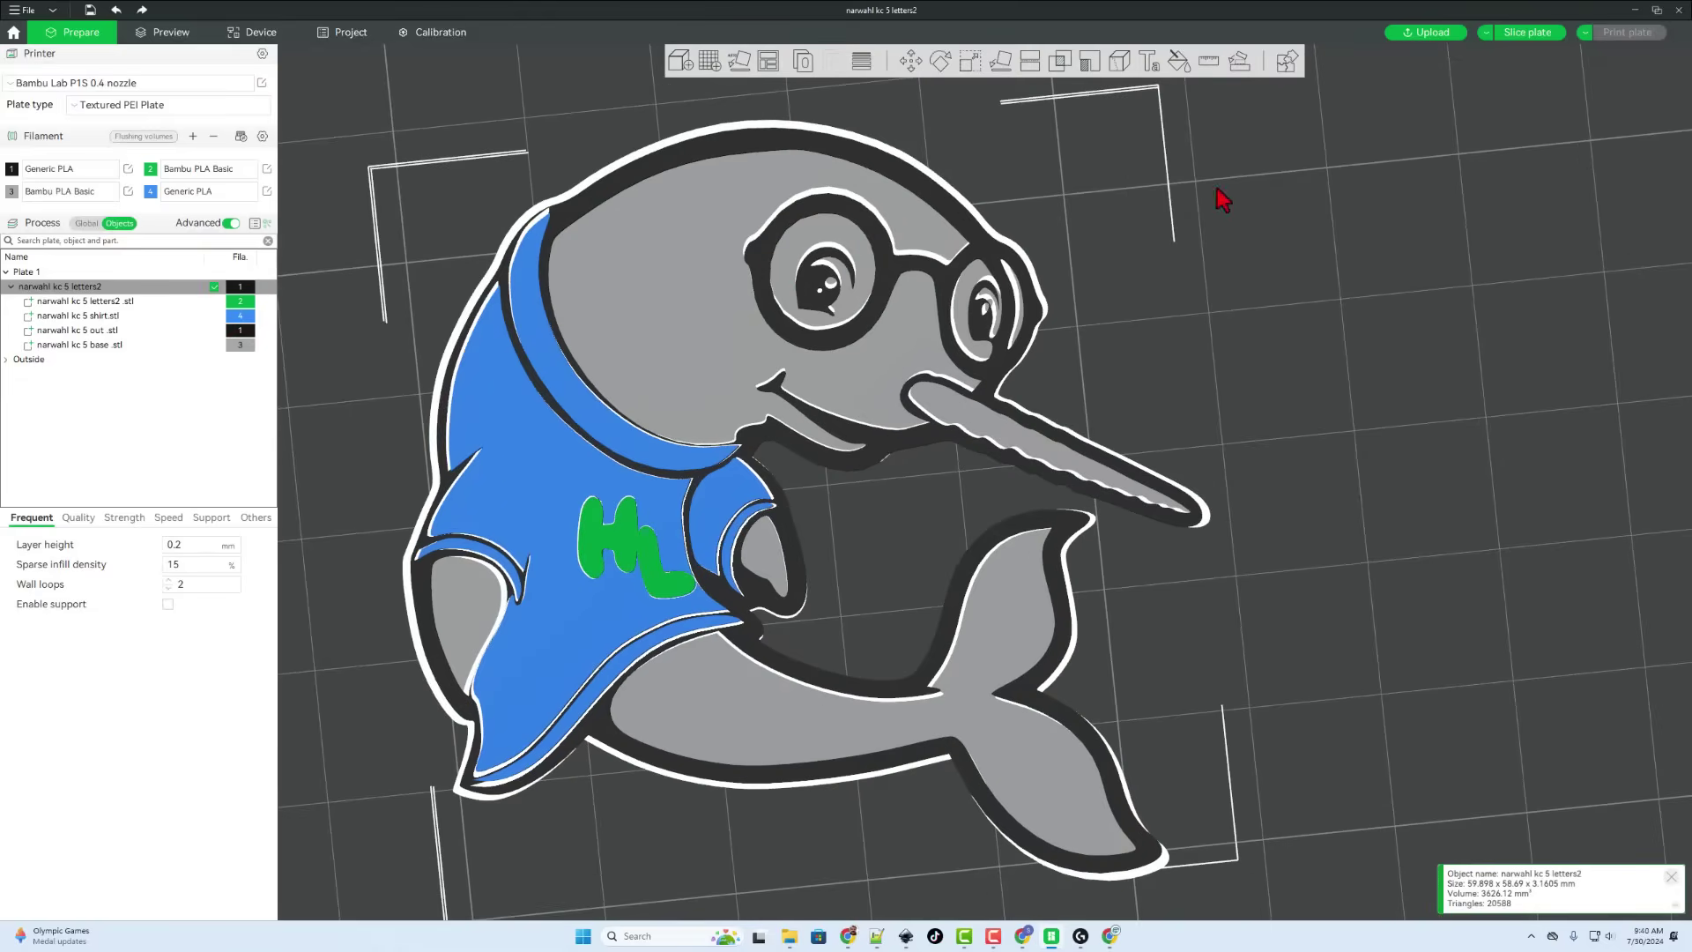
# Step: In top view, smart-fill the left eye's pupil green, undoing an accidental green outline fill
pyautogui.press('1')
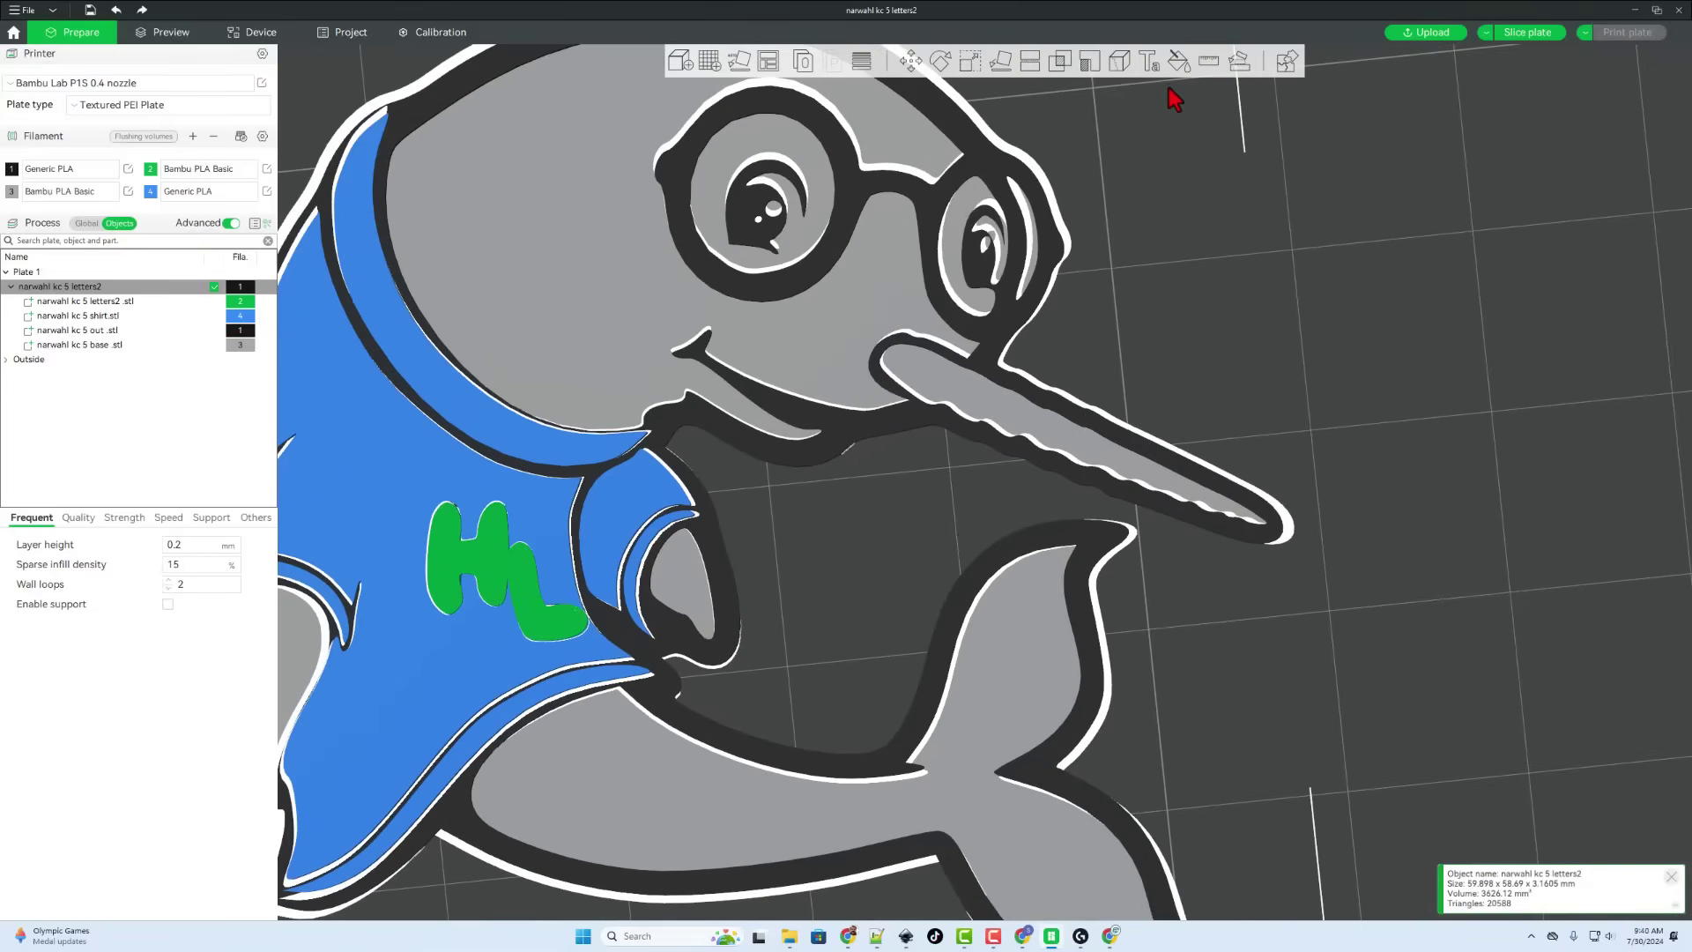
pyautogui.click(1179, 61)
pyautogui.scroll(-2, 750, 179)
pyautogui.press('f')
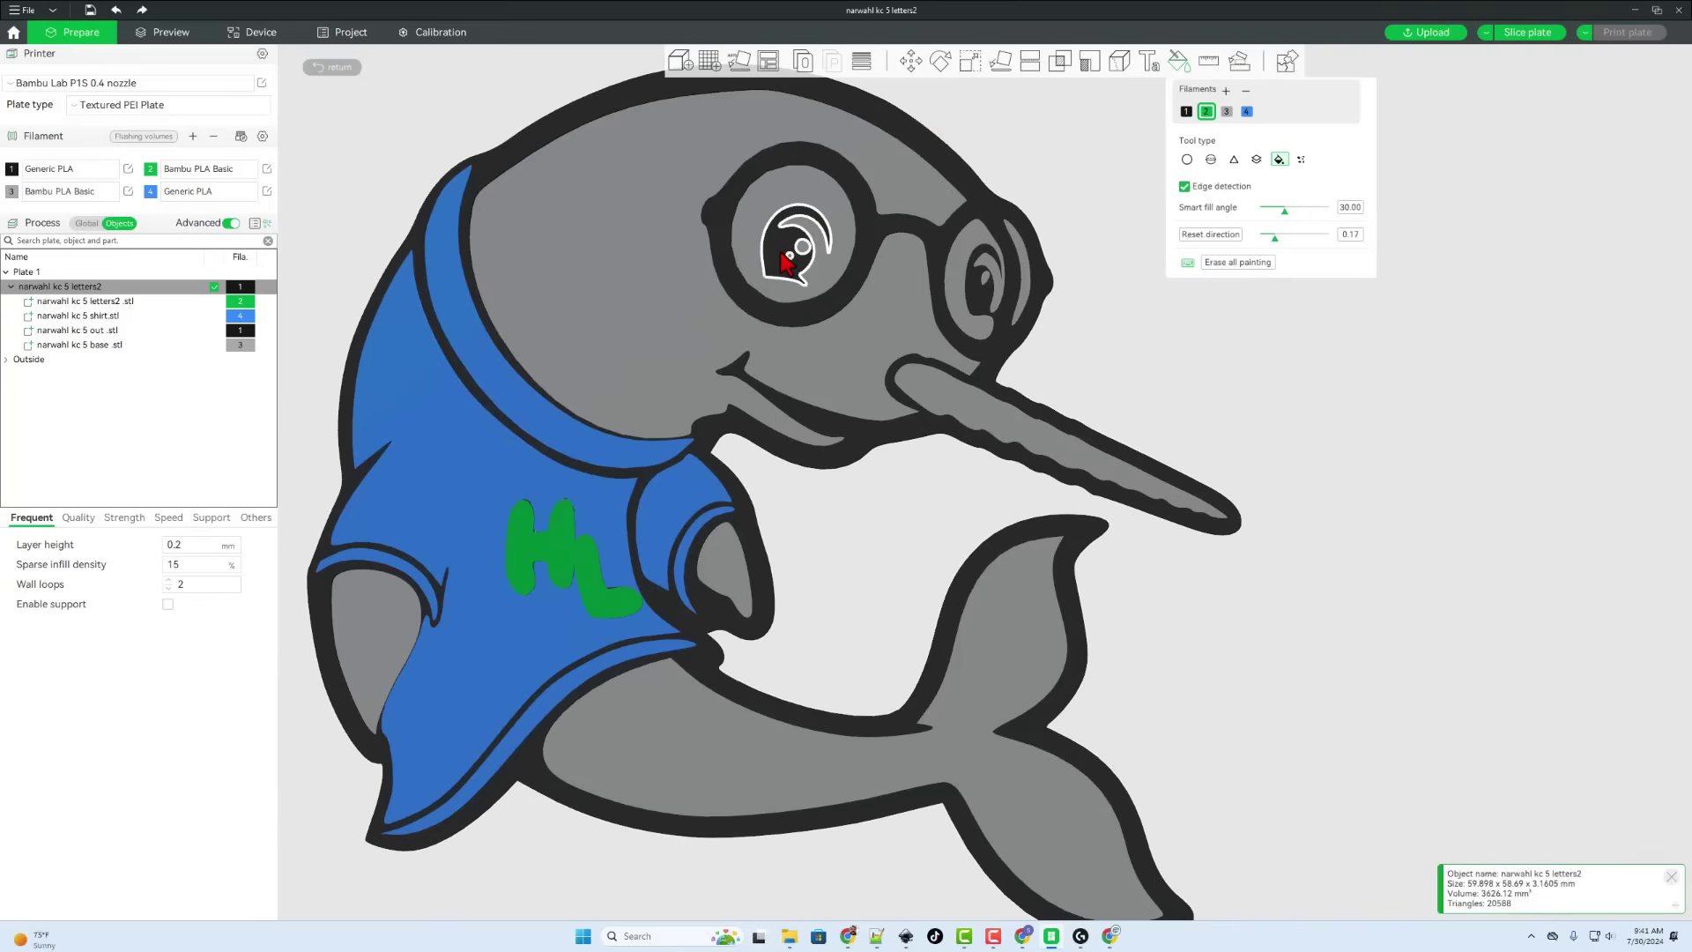
pyautogui.click(783, 261)
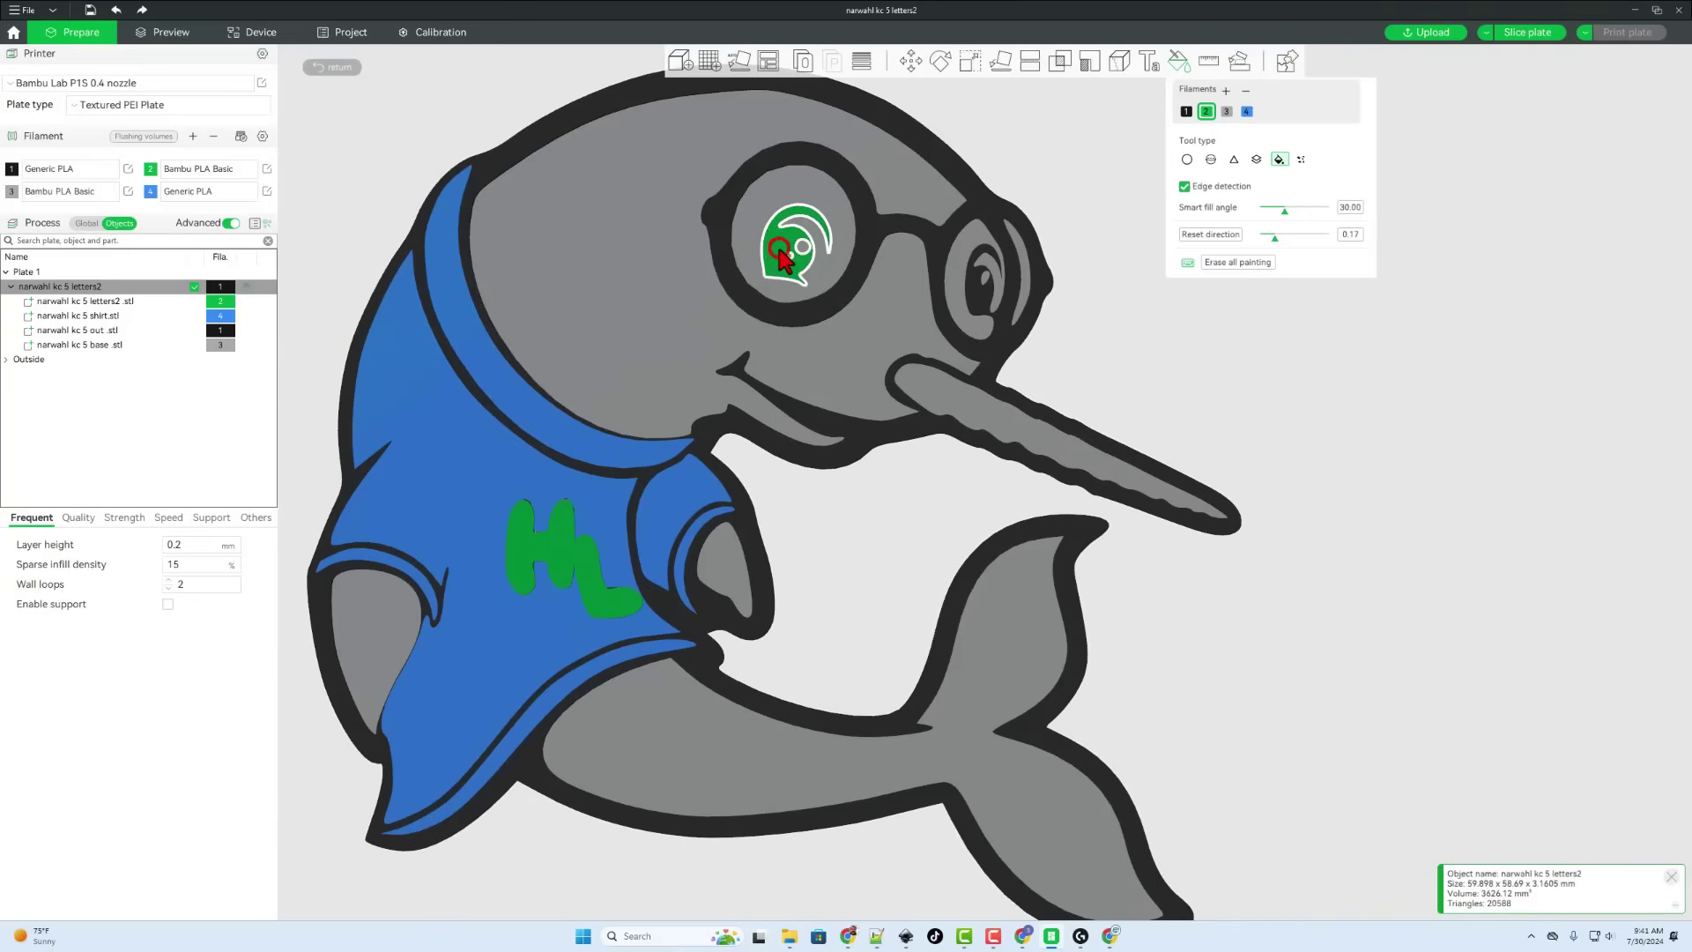
pyautogui.click(983, 325)
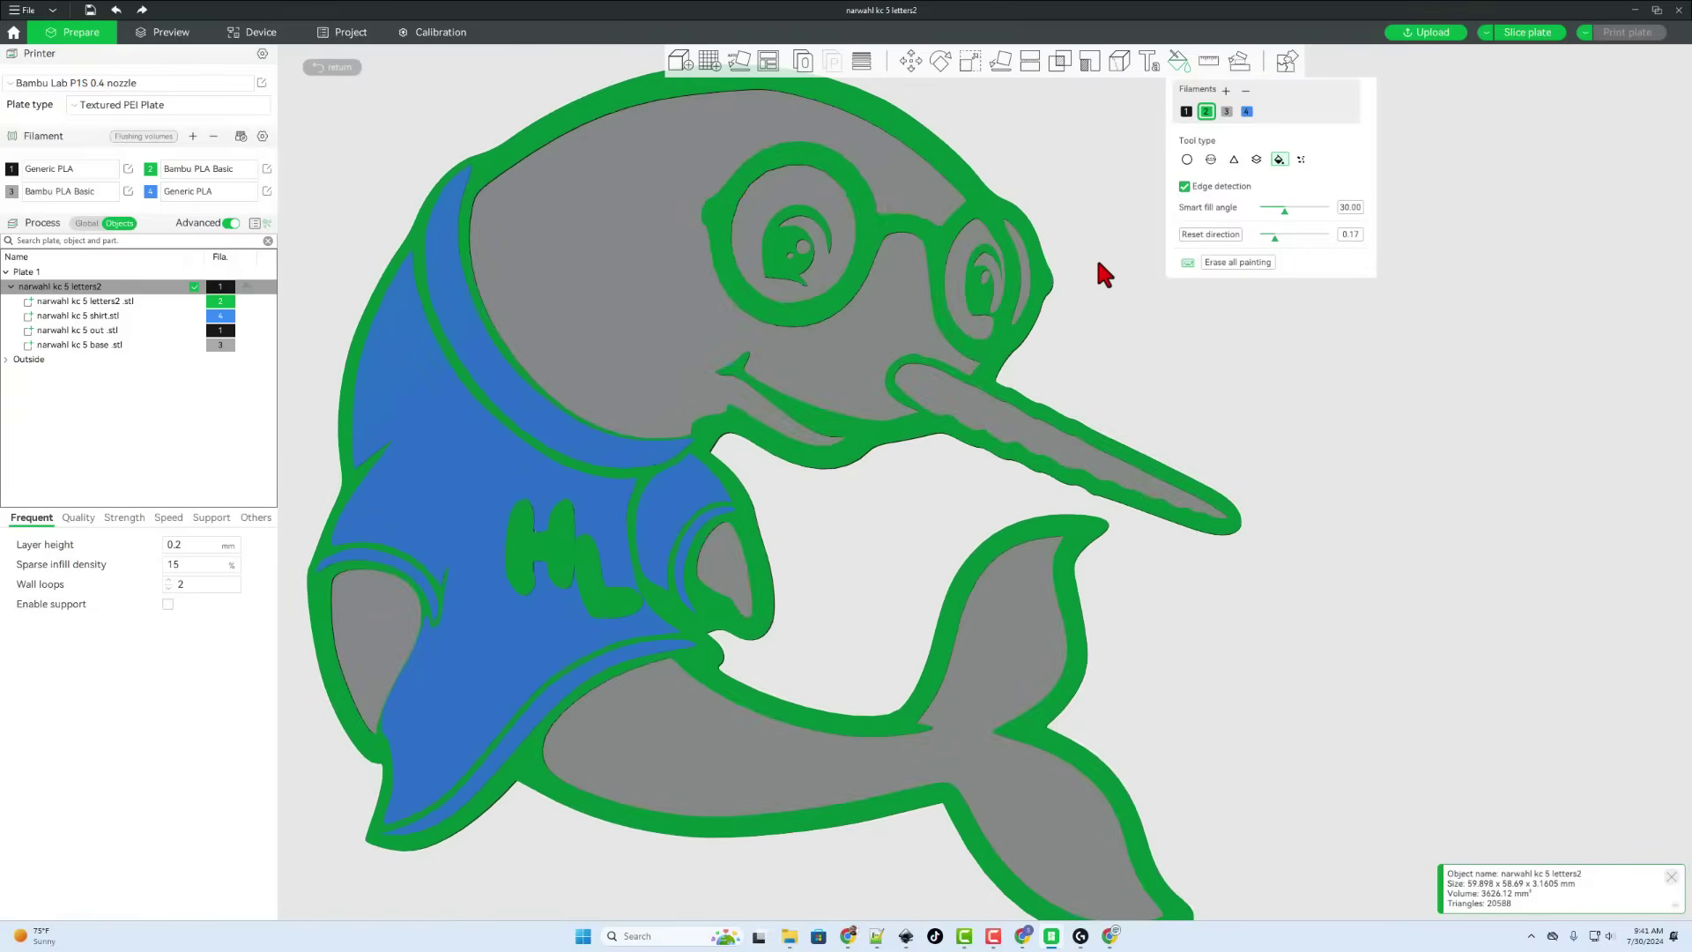
pyautogui.hotkey('ctrl', 'z')
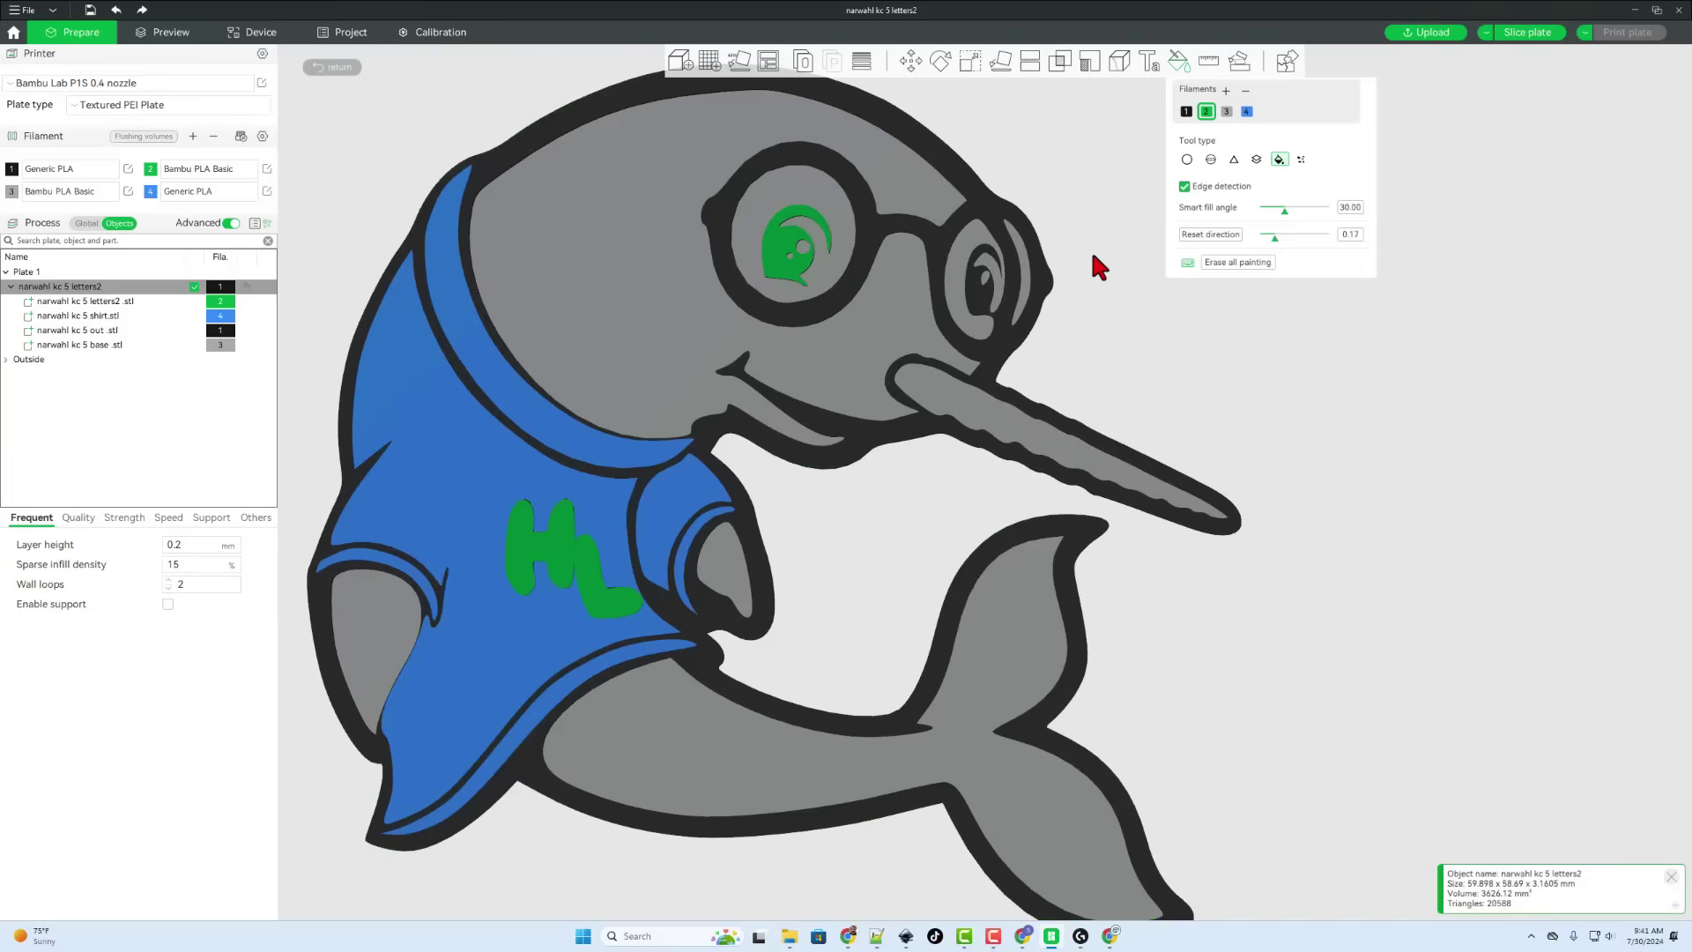
# Step: Switch to a round brush, shrink the pen size to 0.66, and paint the right eye green
pyautogui.click(1186, 160)
pyautogui.scroll(4, 1068, 330)
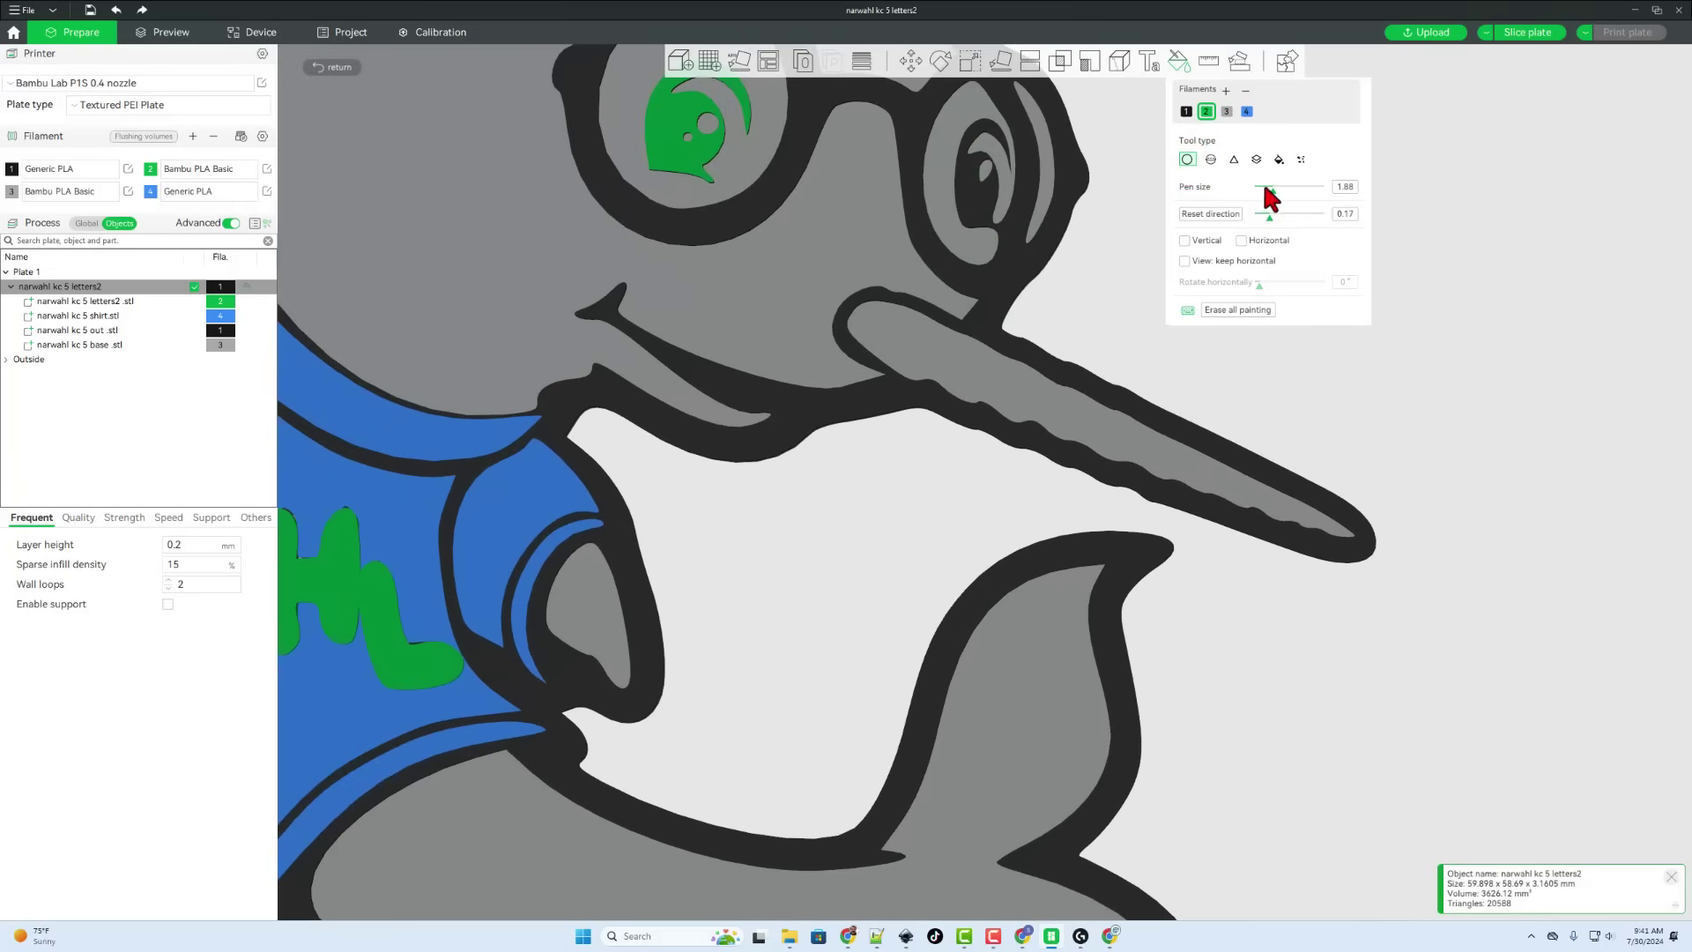
pyautogui.moveTo(1272, 190); pyautogui.dragTo(1263, 190)
pyautogui.moveTo(979, 225); pyautogui.dragTo(983, 216)
pyautogui.scroll(2, 982, 215)
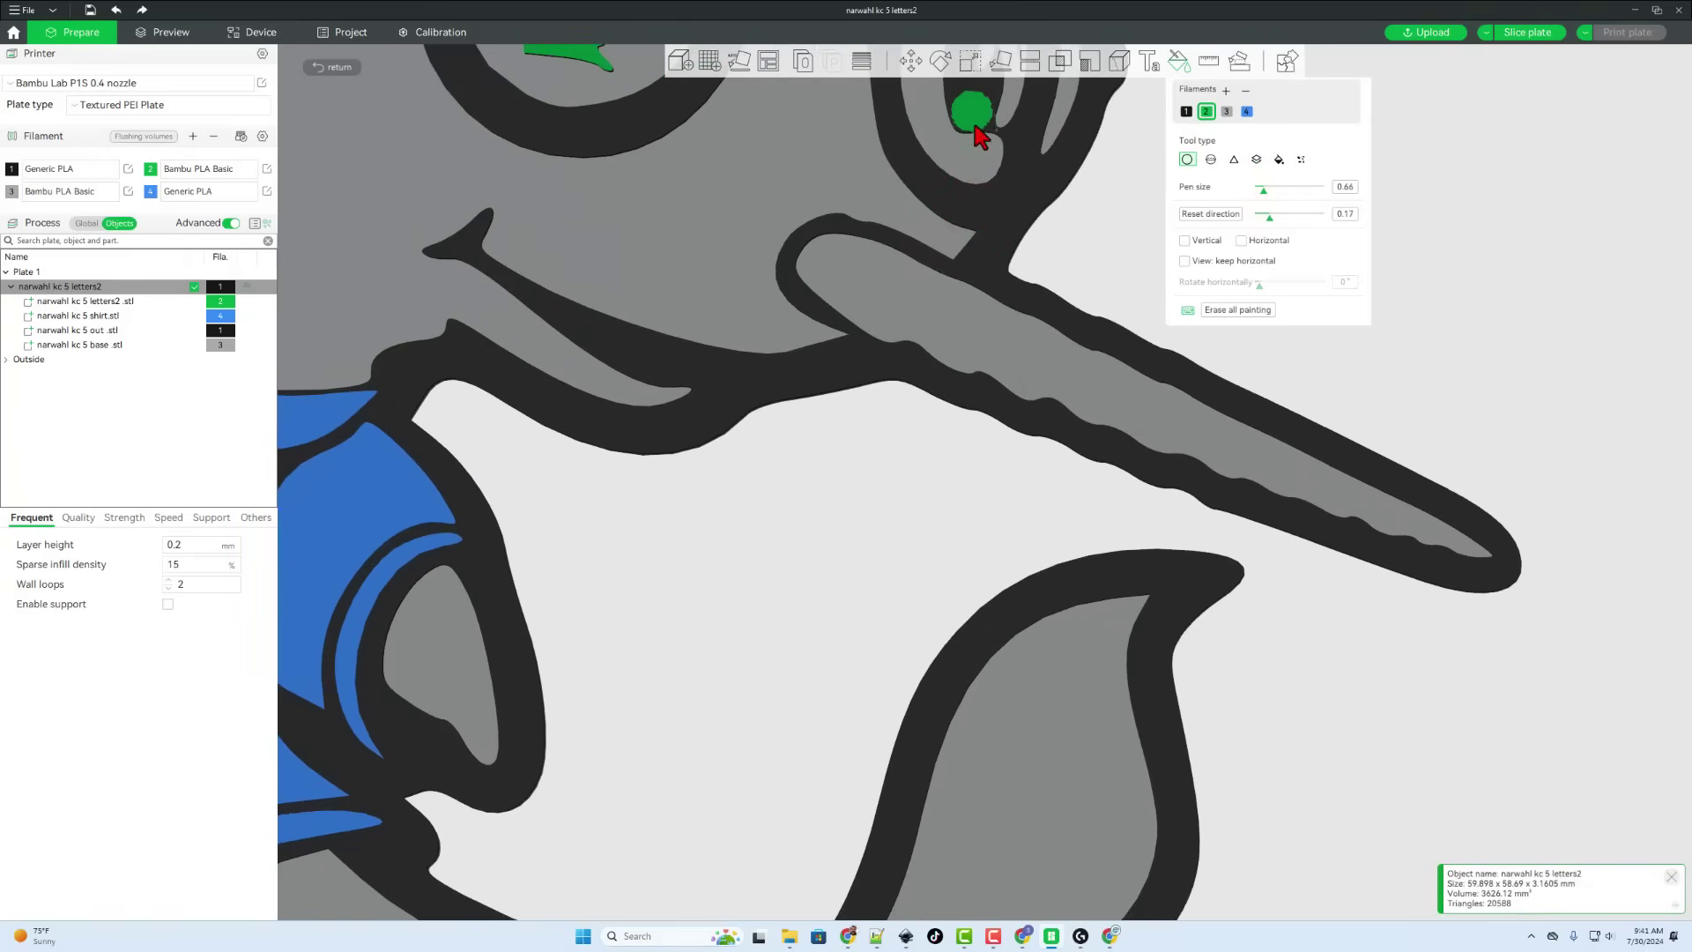
pyautogui.moveTo(983, 140); pyautogui.dragTo(988, 123)
pyautogui.scroll(-5, 978, 124)
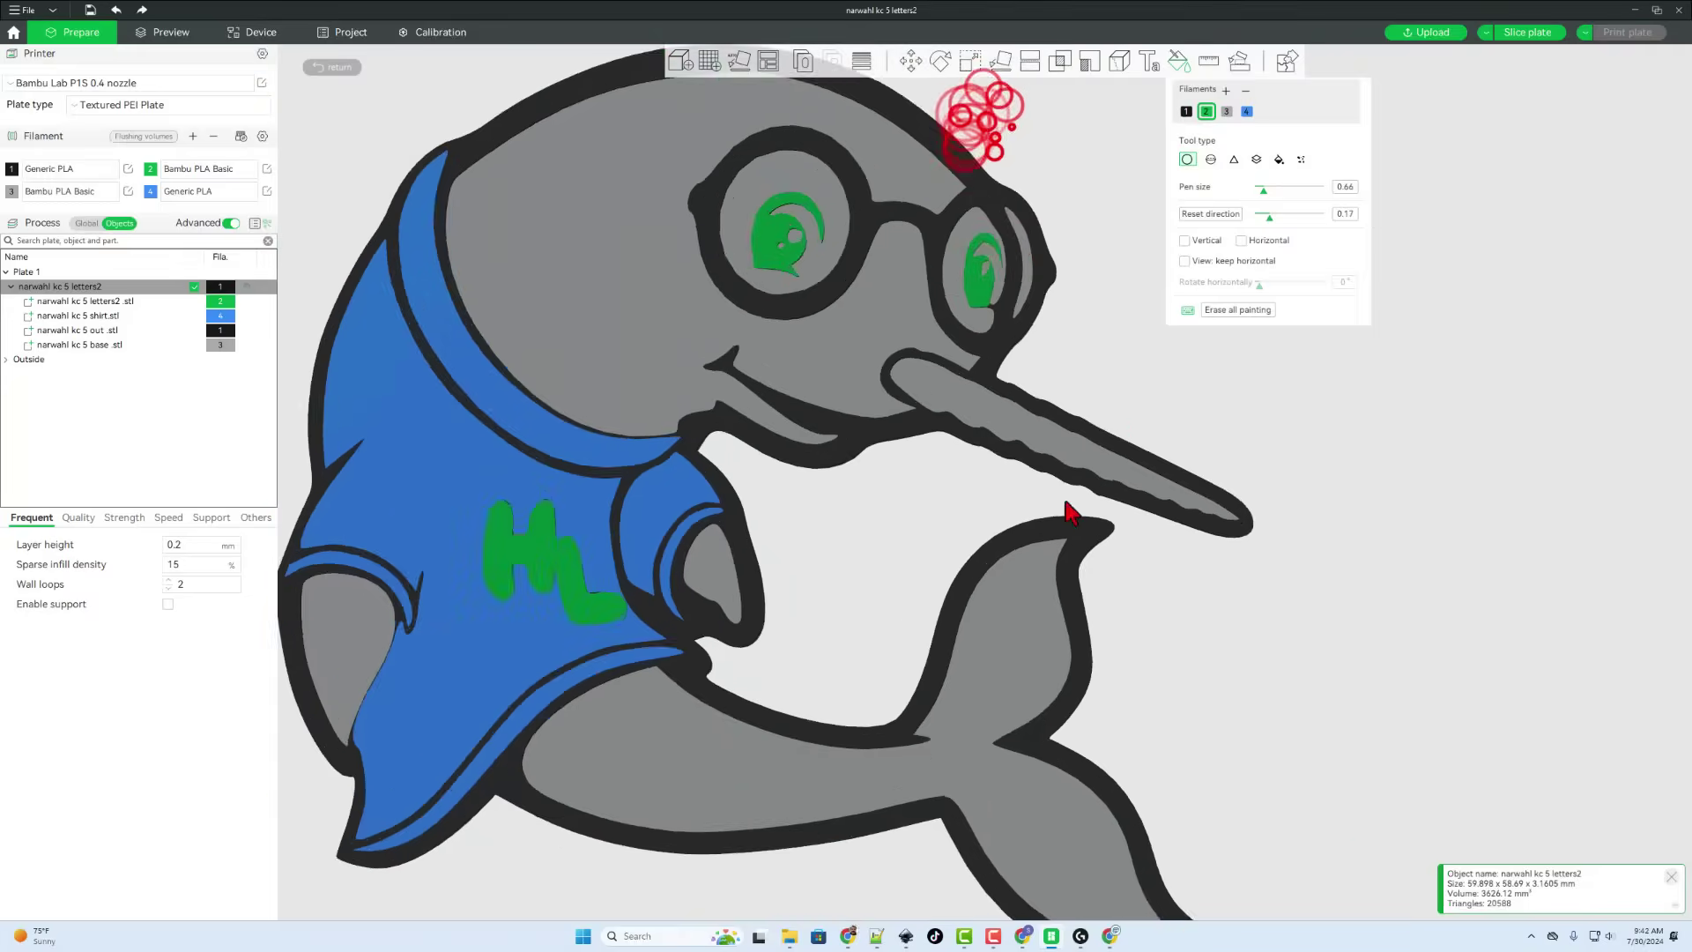
# Step: Dab extra green paint onto the eyes, then return to the top view
pyautogui.moveTo(1068, 511)
pyautogui.mouseDown()
pyautogui.moveTo(1076, 415)
pyautogui.moveTo(824, 540)
pyautogui.moveTo(688, 110)
pyautogui.moveTo(419, 355)
pyautogui.moveTo(585, 264)
pyautogui.mouseUp()
pyautogui.moveTo(764, 424)
pyautogui.mouseDown()
pyautogui.moveTo(567, 415)
pyautogui.moveTo(544, 630)
pyautogui.mouseUp()
pyautogui.press('1')
pyautogui.scroll(-2, 634, 737)
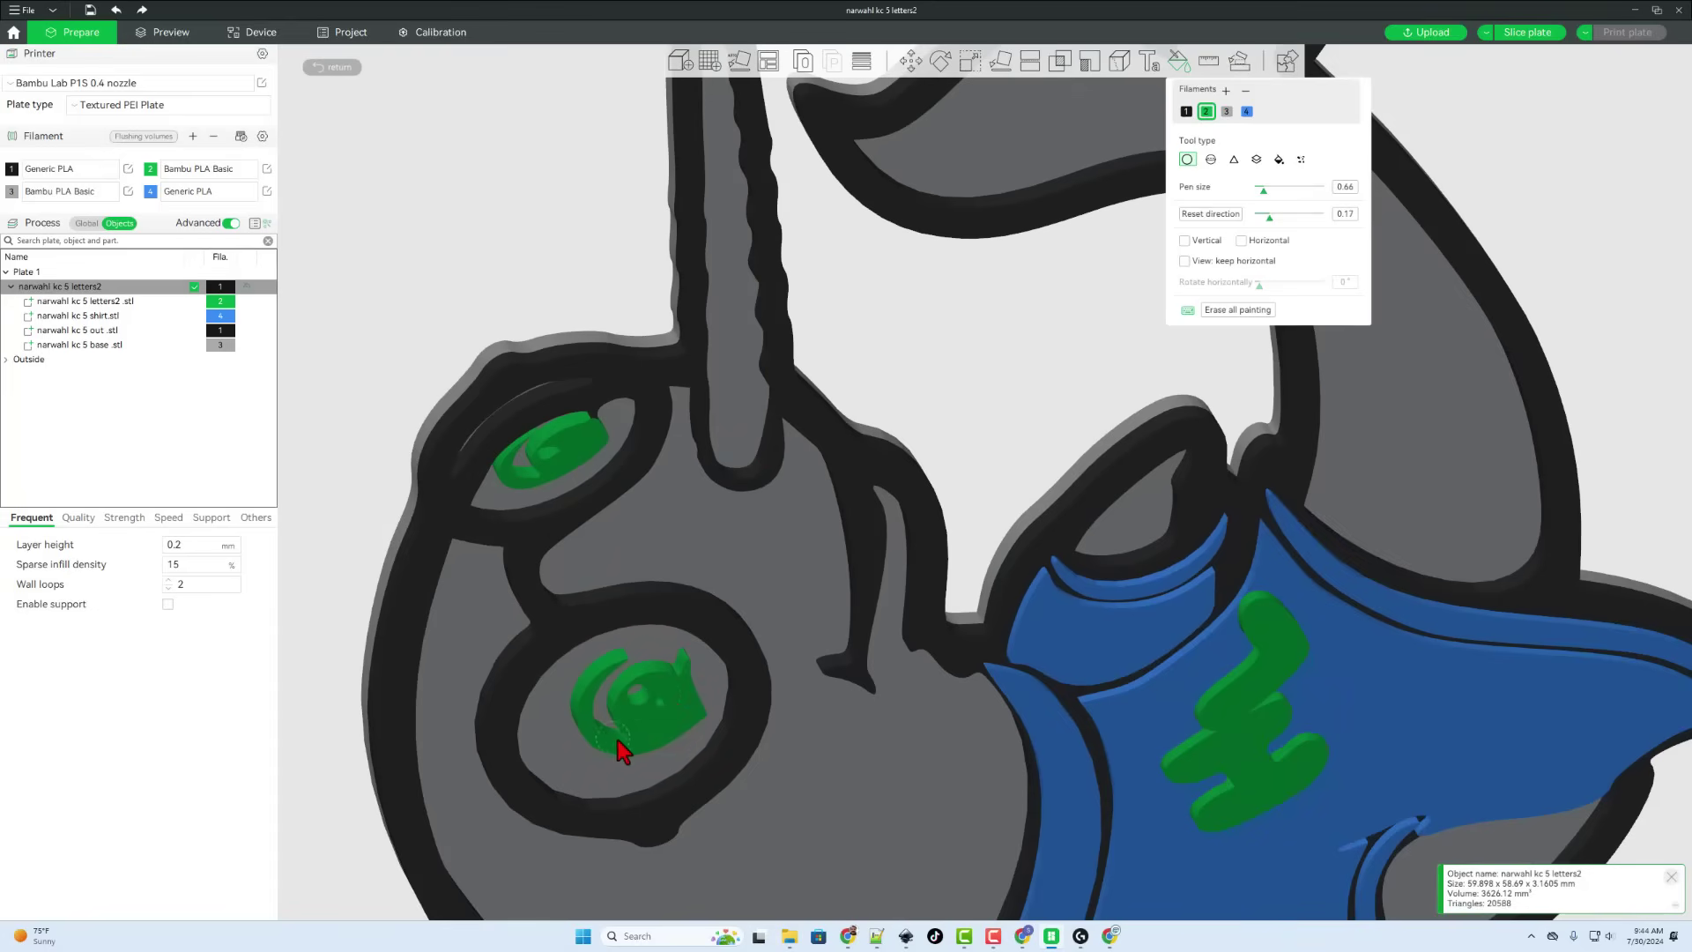
pyautogui.scroll(-3, 987, 492)
pyautogui.scroll(-1, 987, 489)
pyautogui.scroll(3, 987, 480)
pyautogui.scroll(-3, 793, 573)
pyautogui.moveTo(723, 564); pyautogui.dragTo(718, 591)
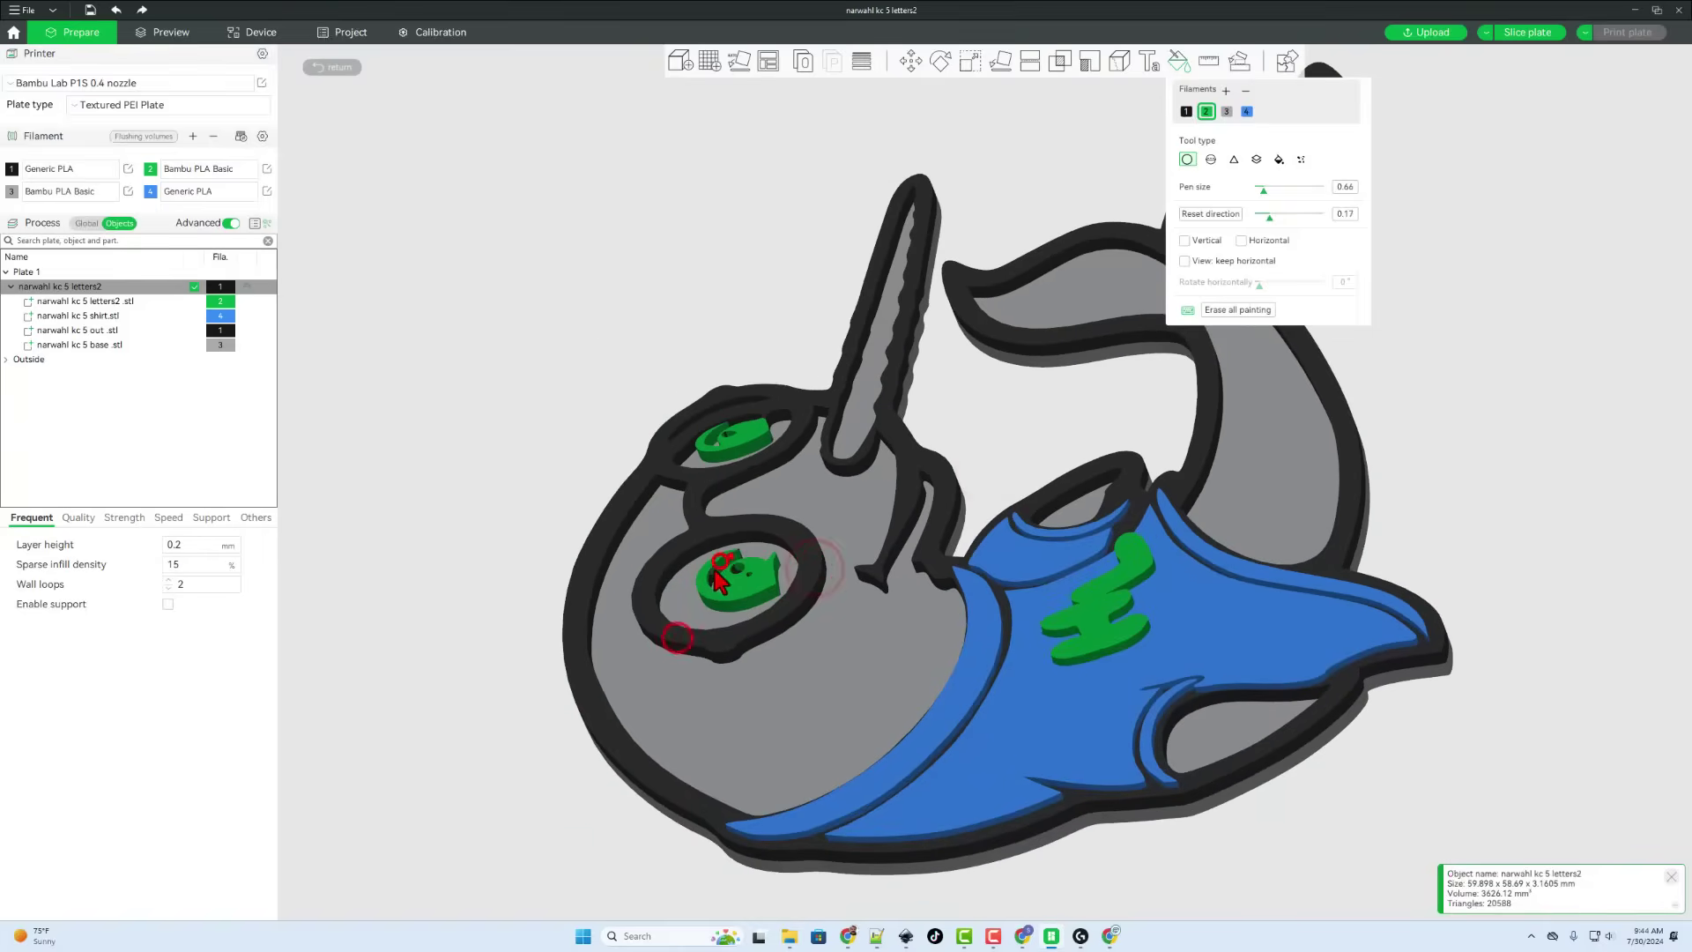
pyautogui.scroll(4, 696, 595)
pyautogui.scroll(-4, 678, 547)
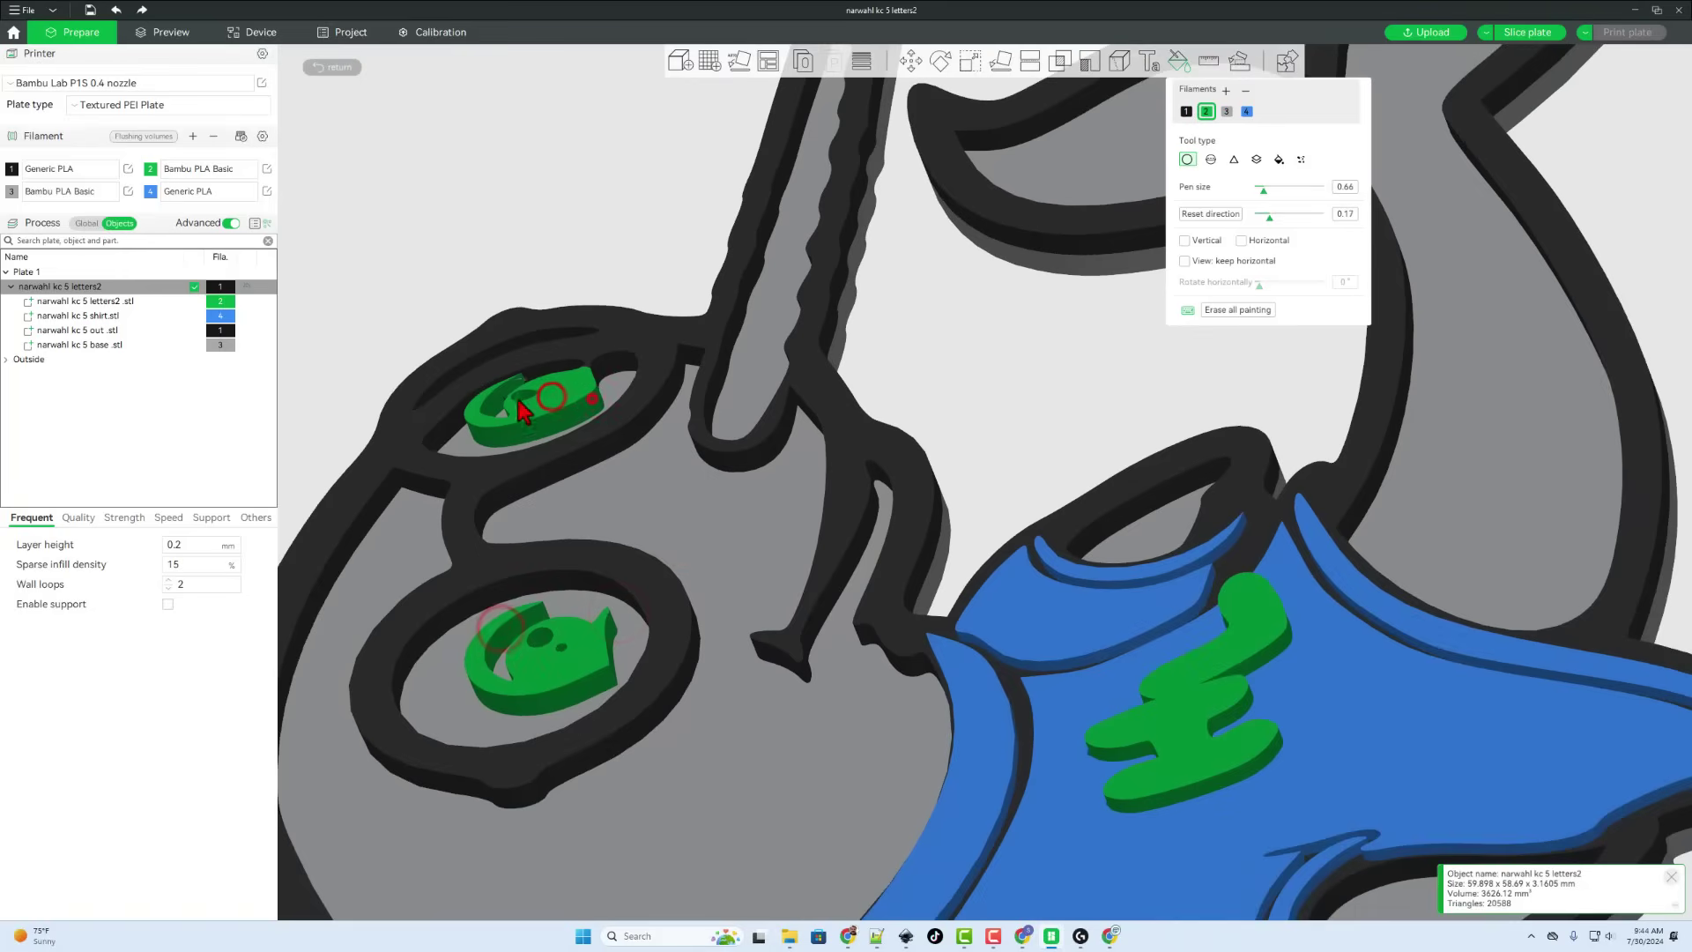
pyautogui.moveTo(436, 512); pyautogui.dragTo(621, 449, button='middle')
pyautogui.press('1')
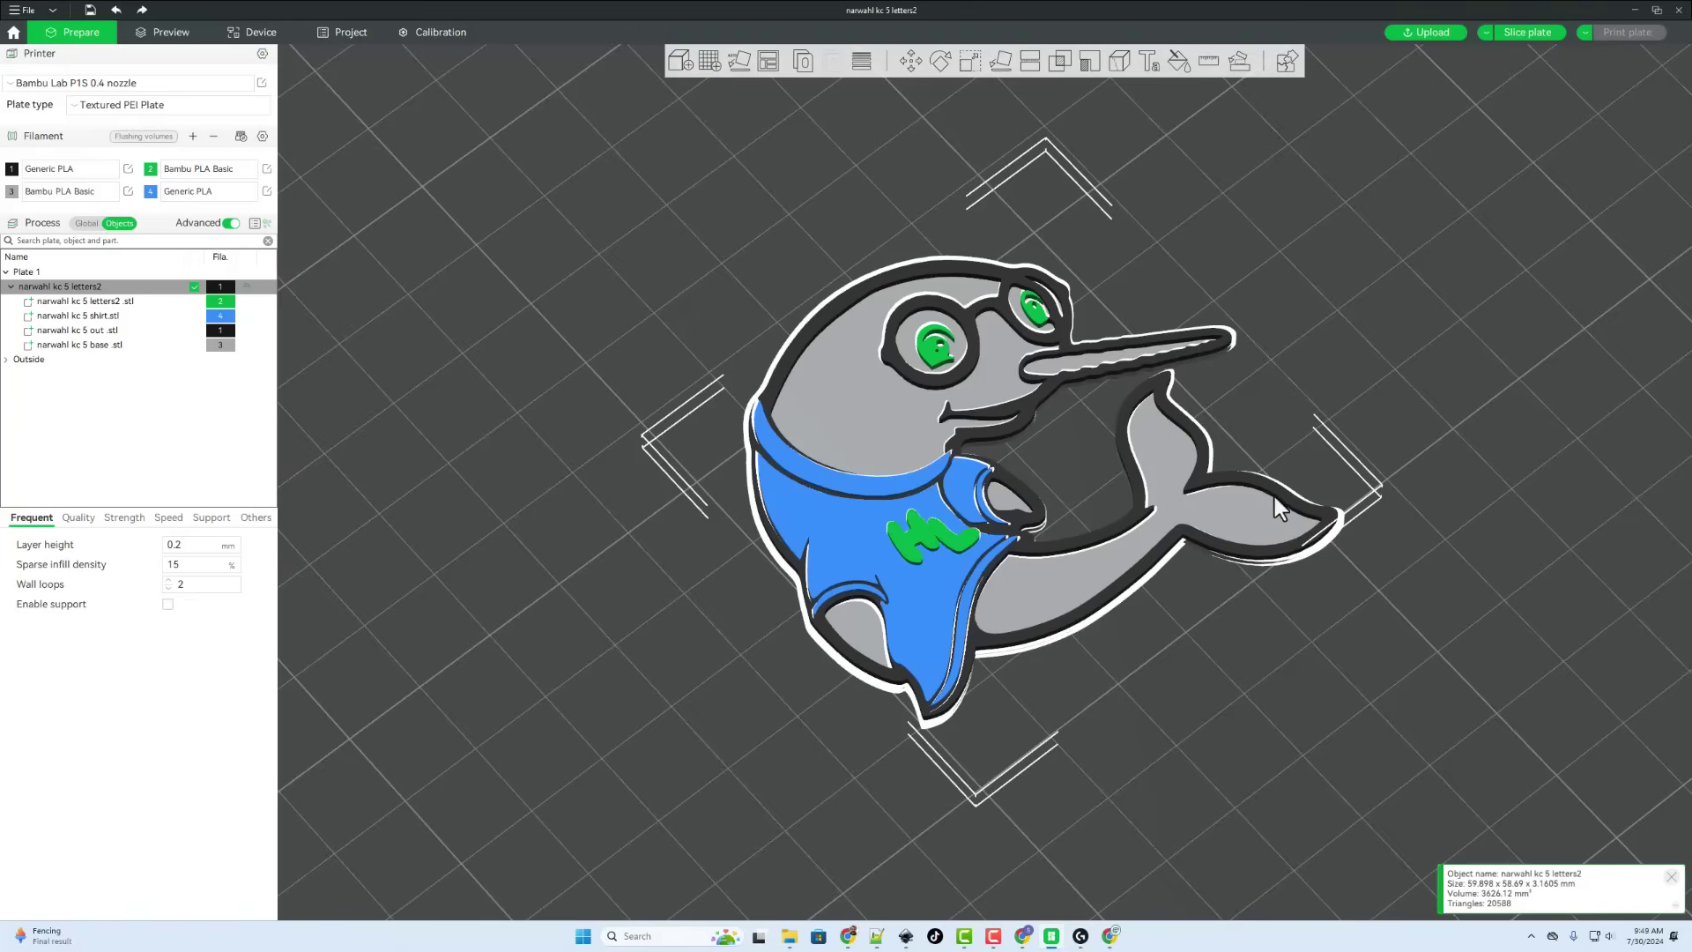
# Step: Add a negative cylinder part to the narwhal object and dismiss the modifier notice
pyautogui.rightClick(1240, 511)
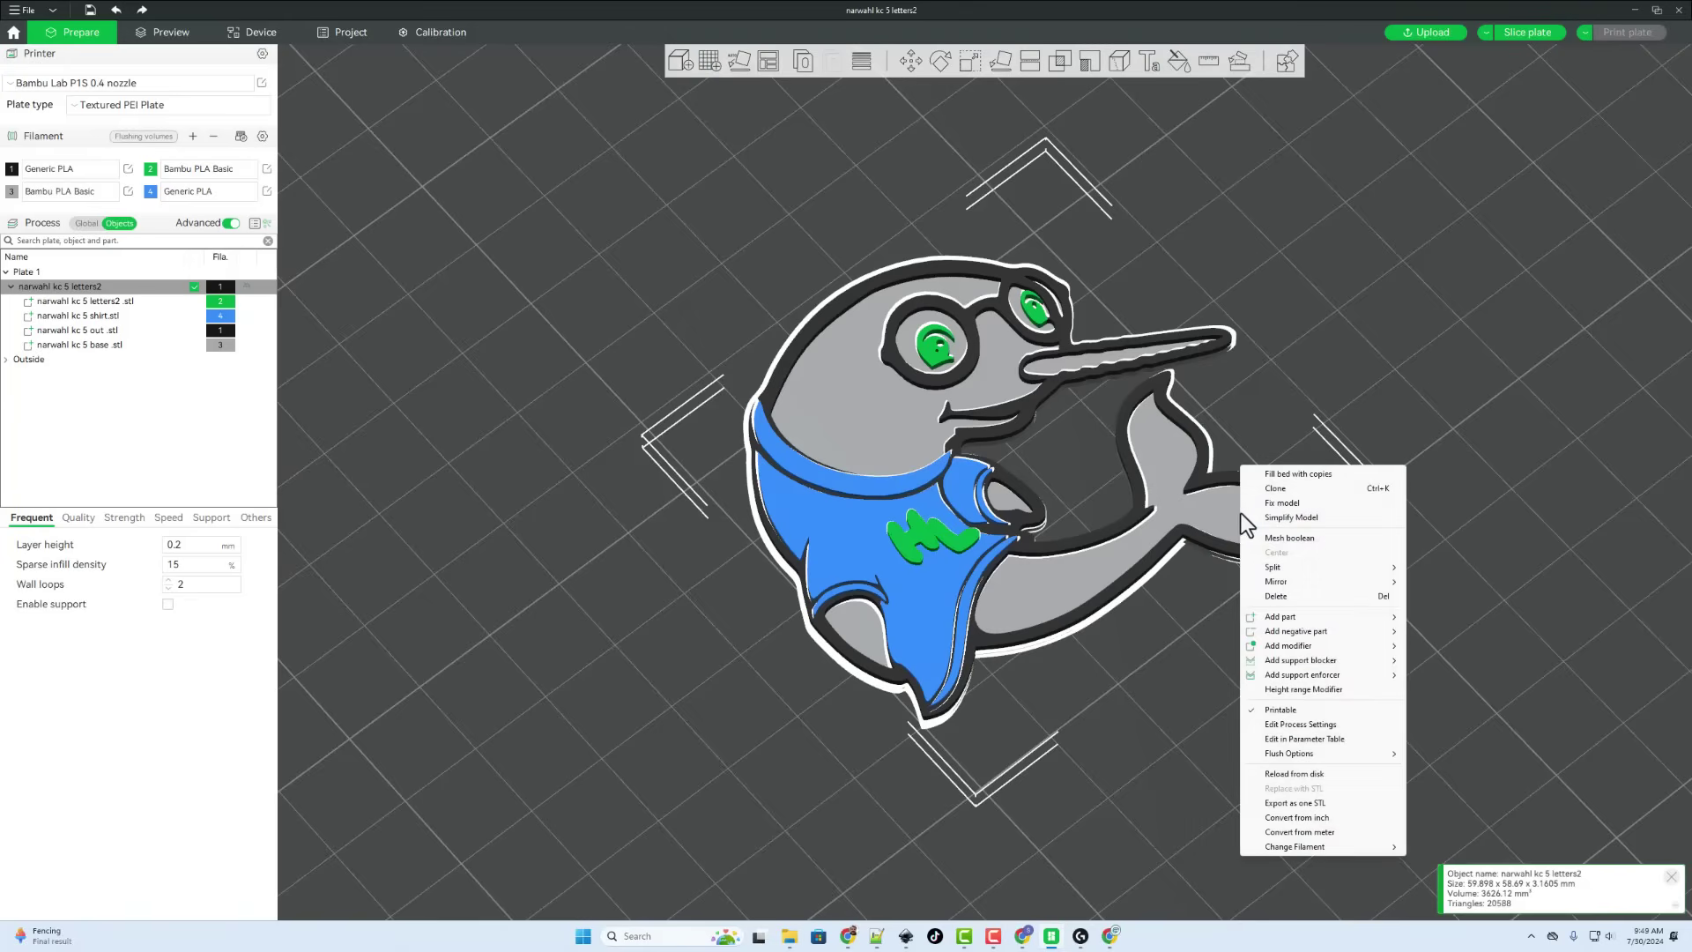
pyautogui.moveTo(1317, 632)
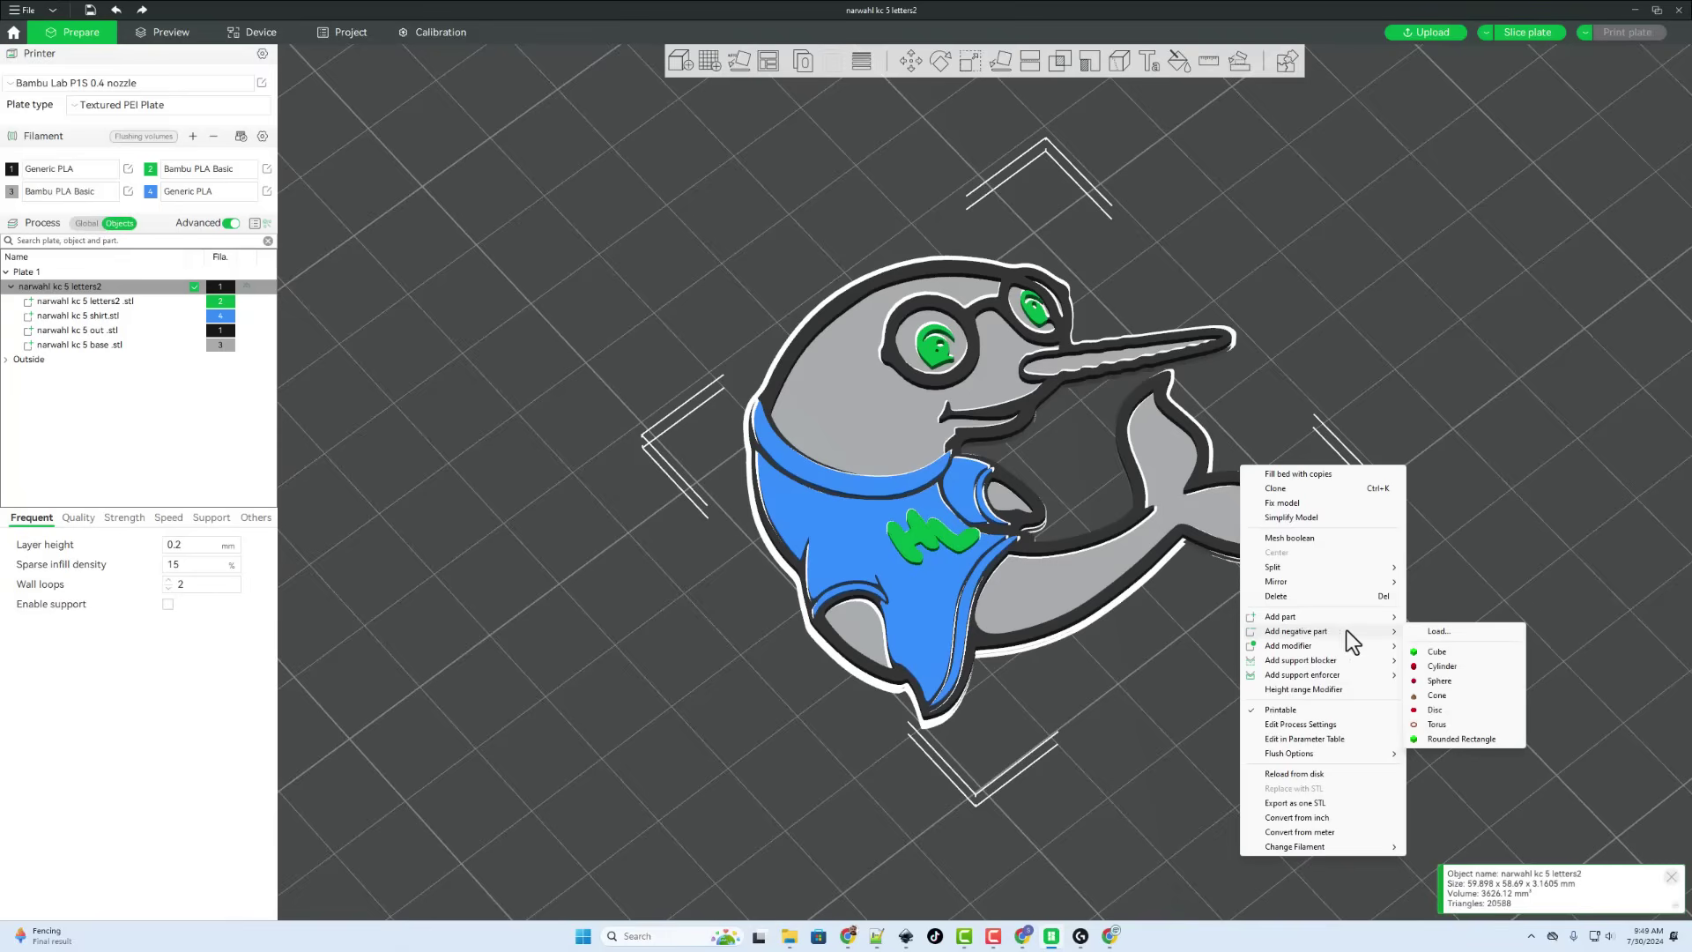
pyautogui.click(1439, 667)
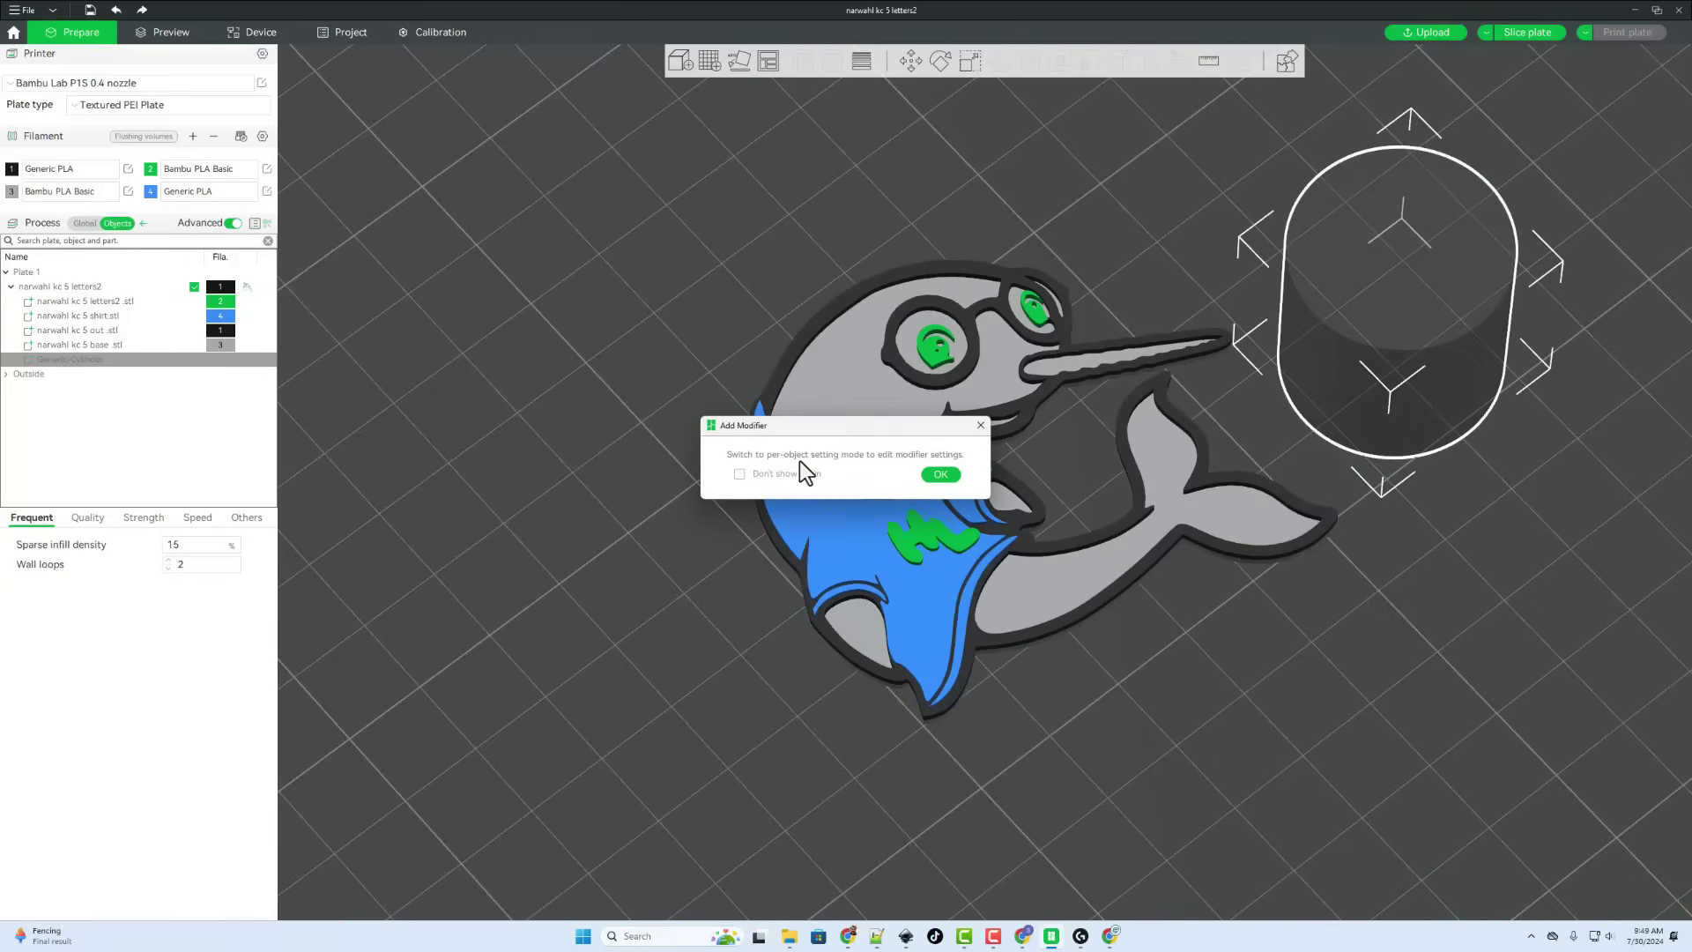
pyautogui.click(936, 485)
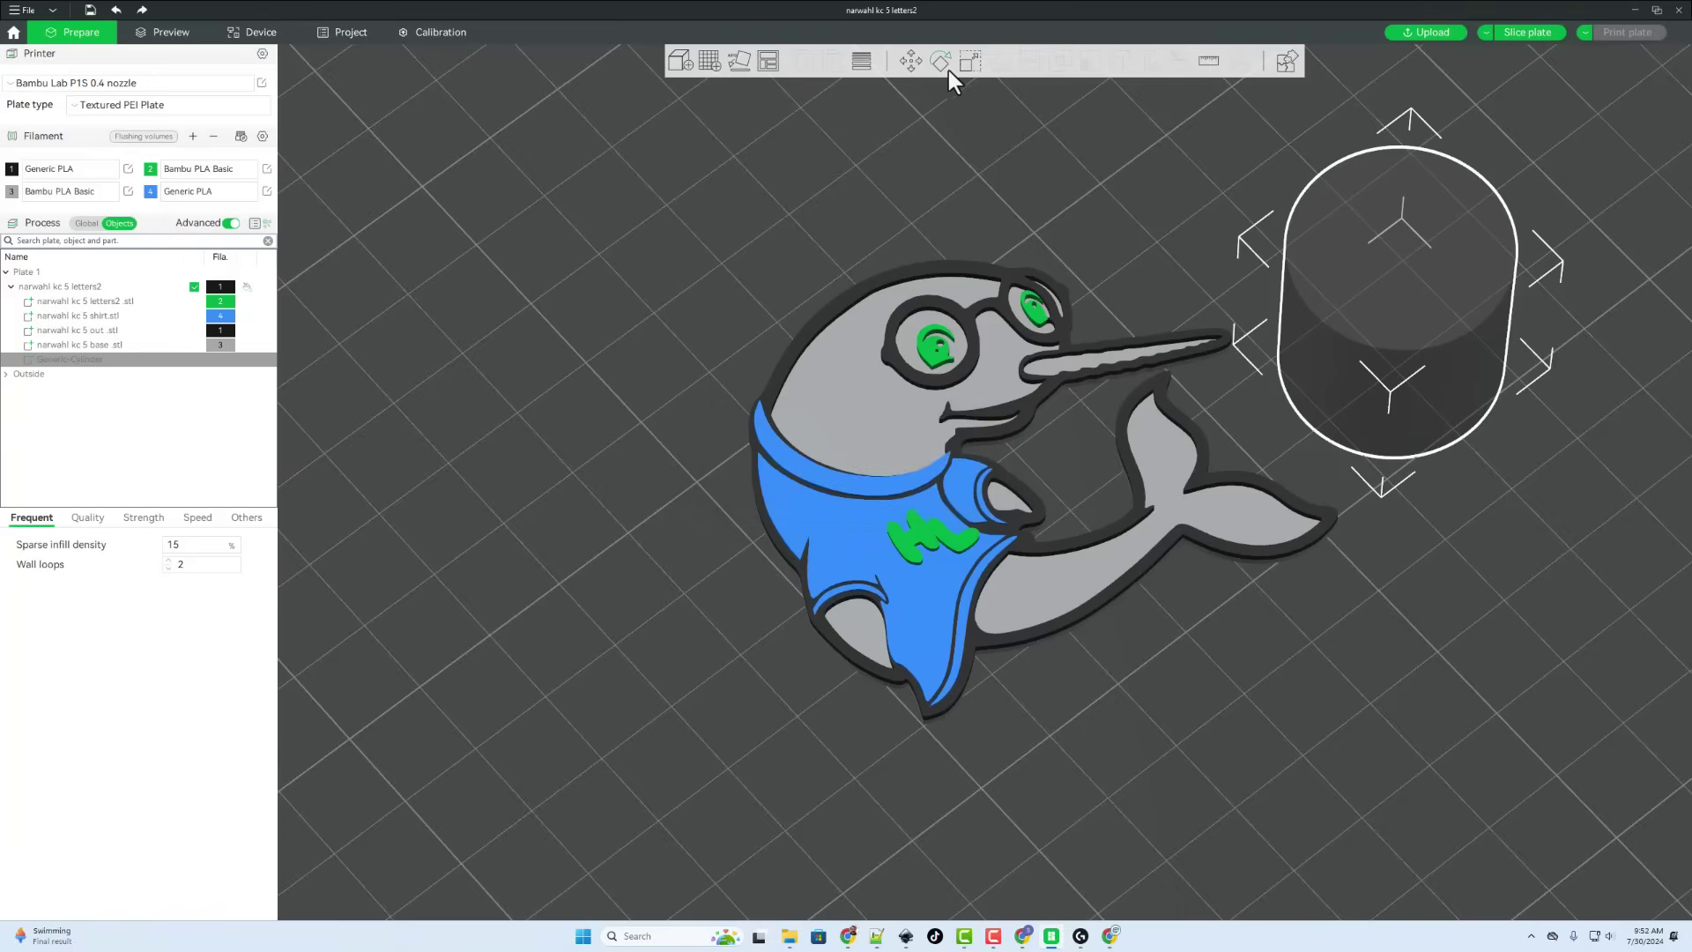
# Step: Scale the cylinder to 5 mm, set its Z to 0, and place it on the tail tip
pyautogui.click(970, 60)
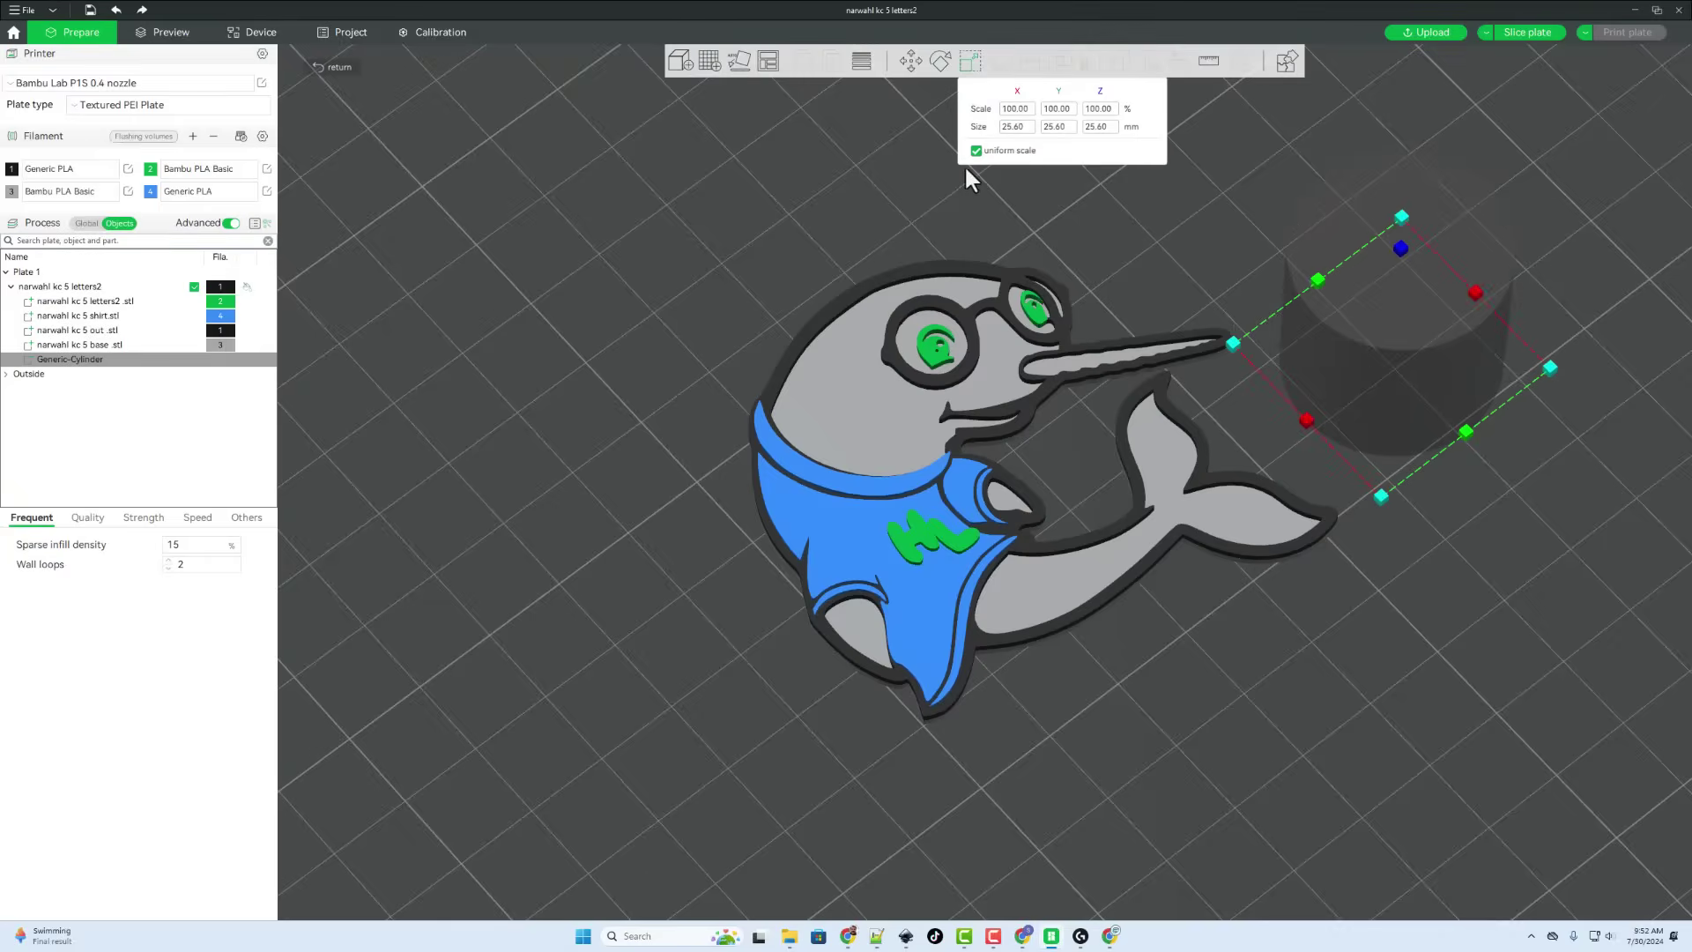
pyautogui.click(1012, 127)
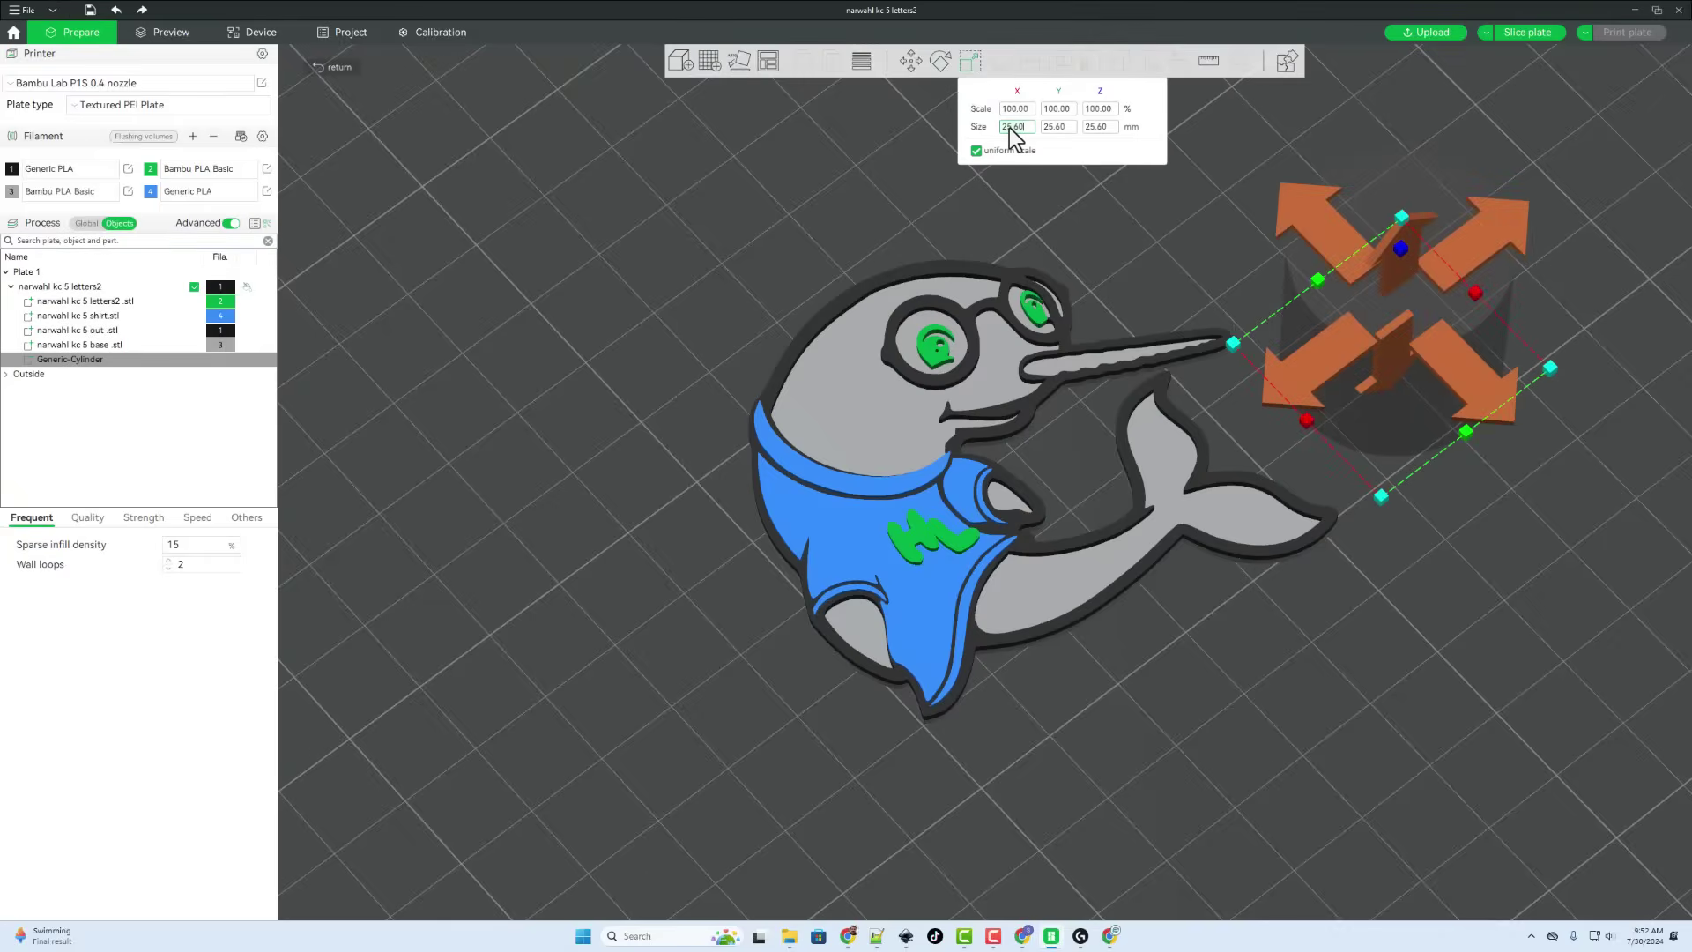
pyautogui.write('5')
pyautogui.press('Return')
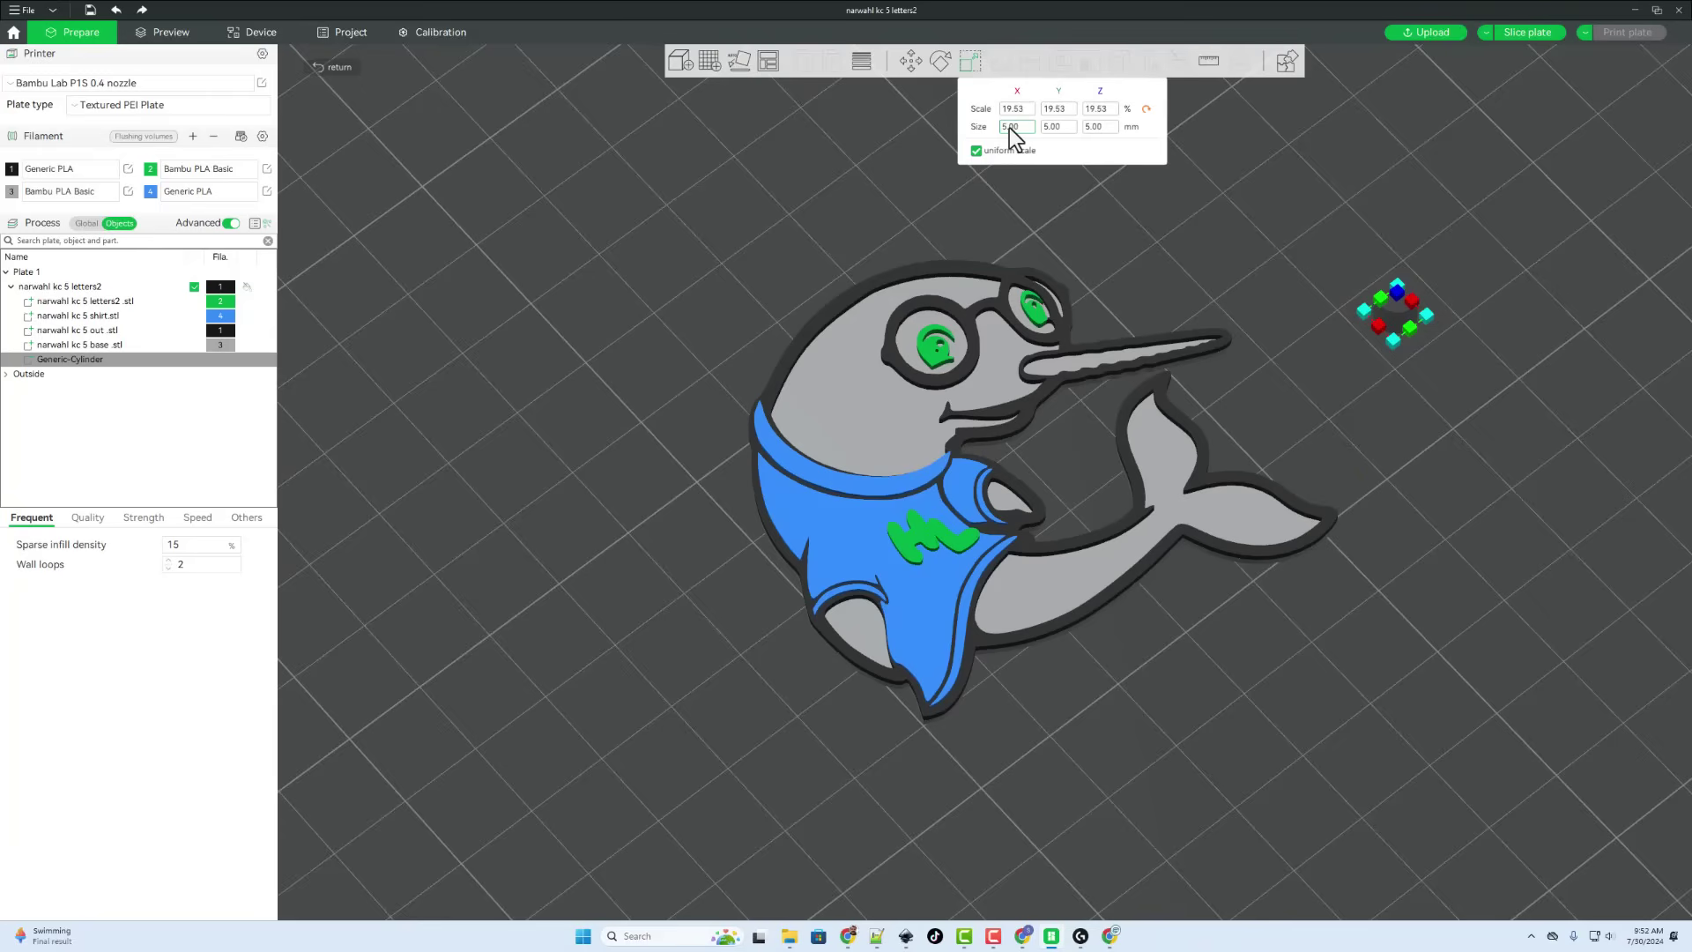
pyautogui.click(910, 69)
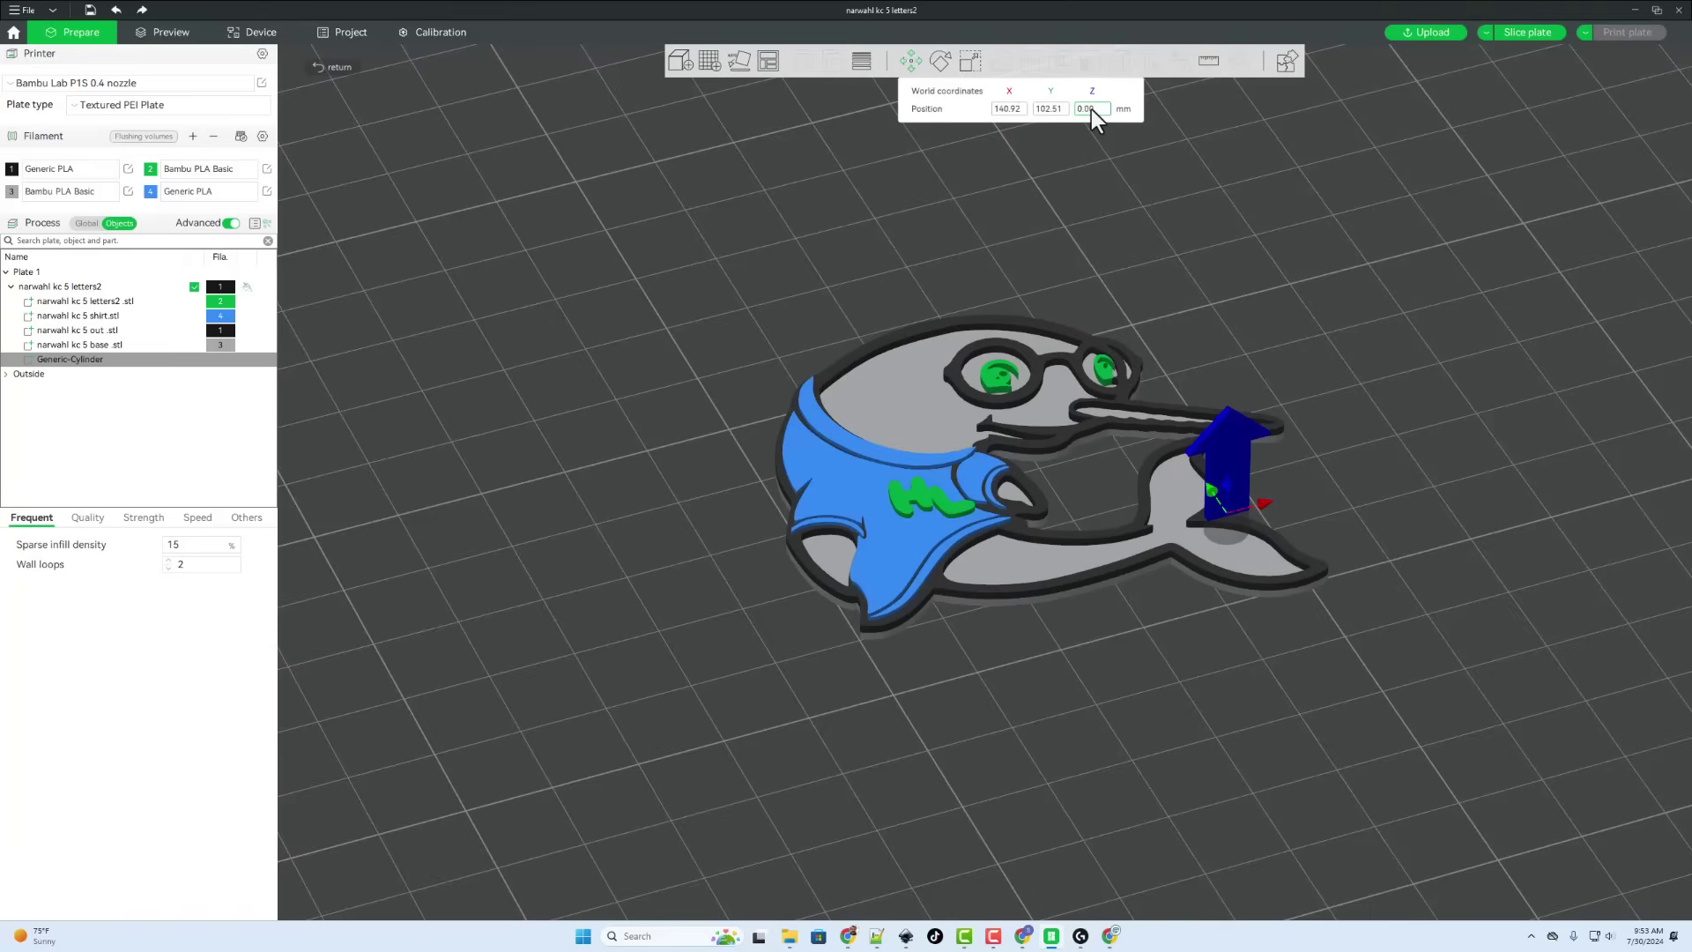
pyautogui.press('Return')
pyautogui.moveTo(1300, 679); pyautogui.dragTo(1236, 564)
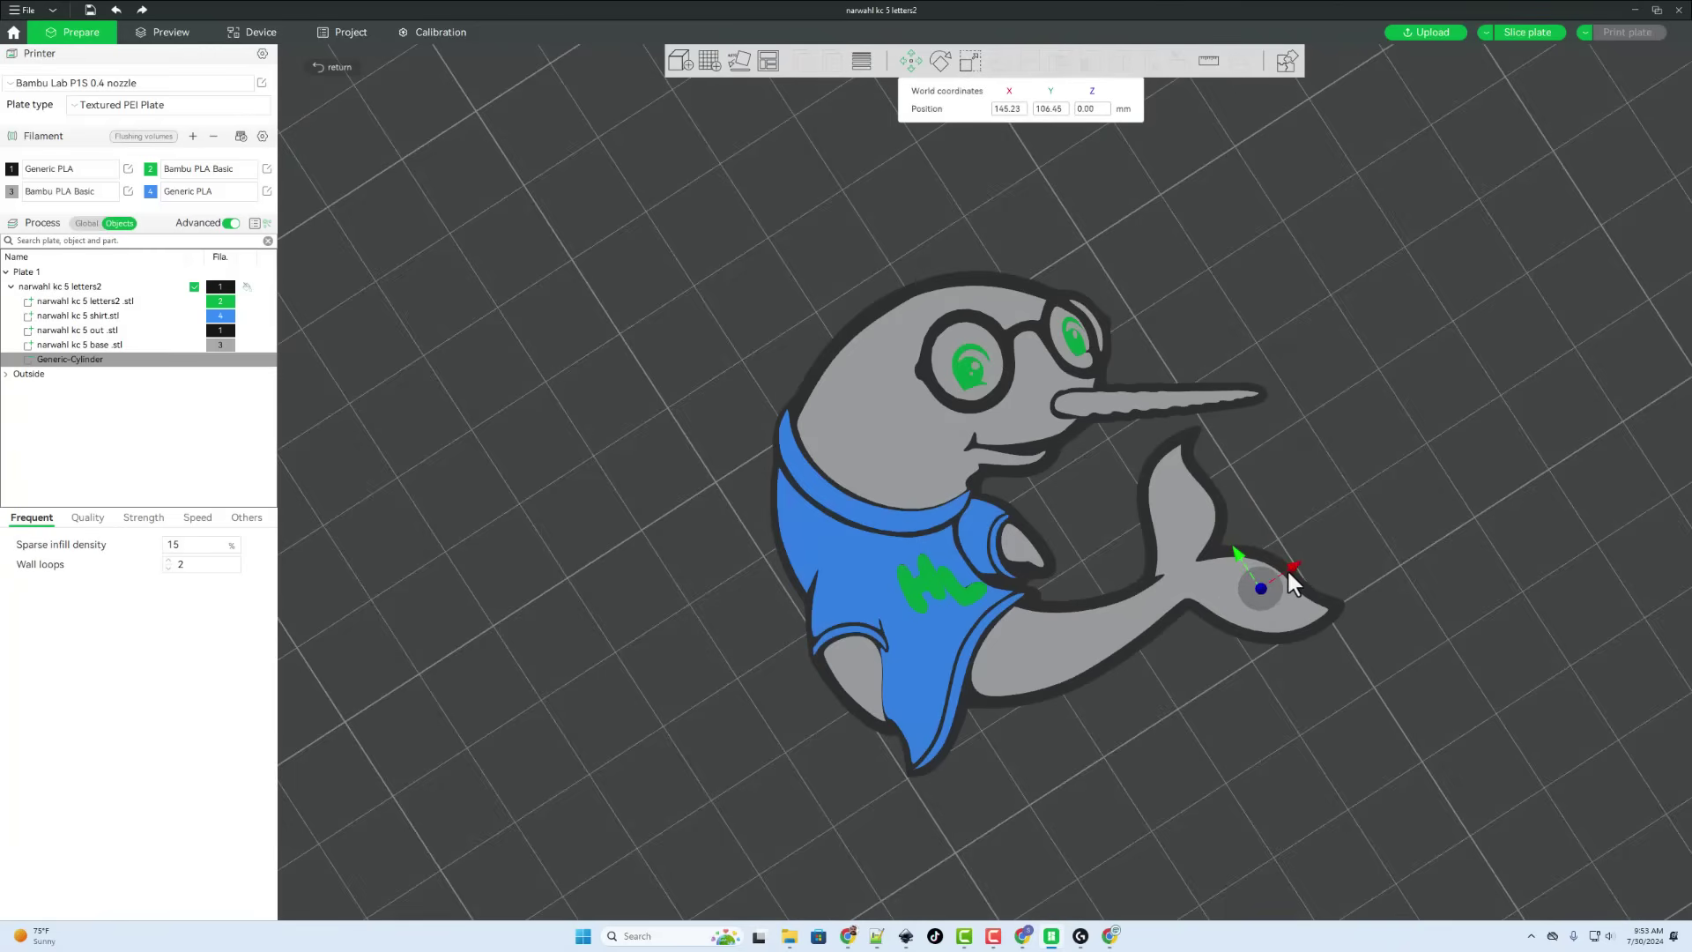
pyautogui.click(1239, 701)
pyautogui.moveTo(1230, 715); pyautogui.dragTo(1217, 678)
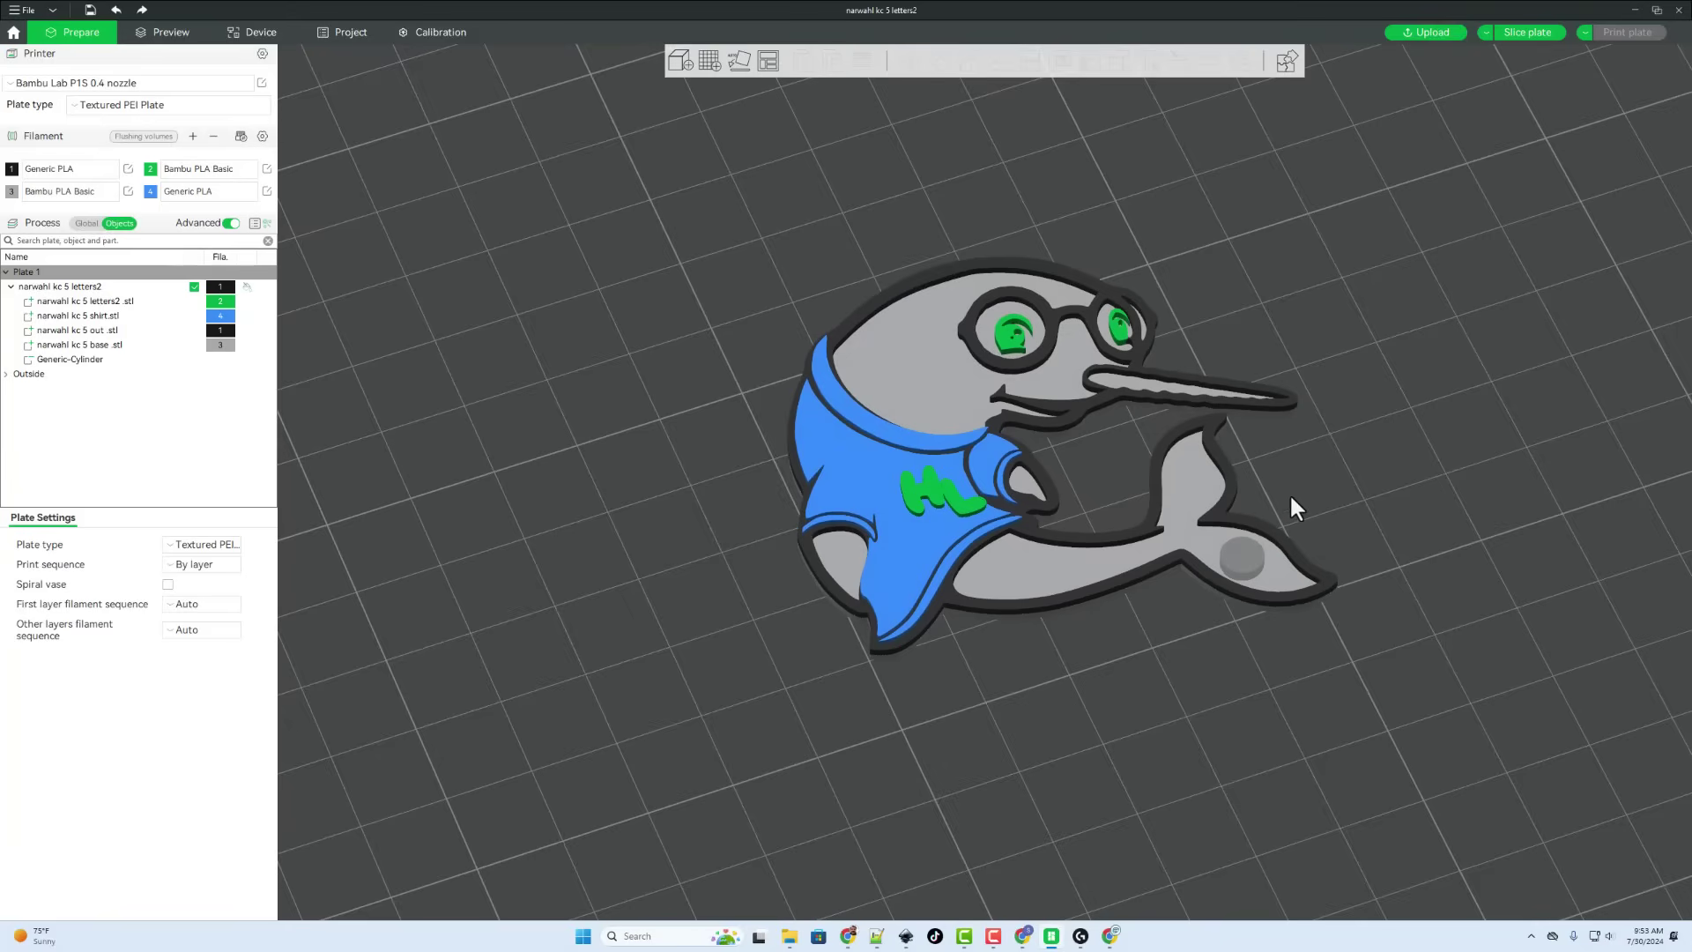
# Step: Slice the plate, inspect the preview (34m27s, 8.52 g filament), then return to Prepare
pyautogui.click(1521, 36)
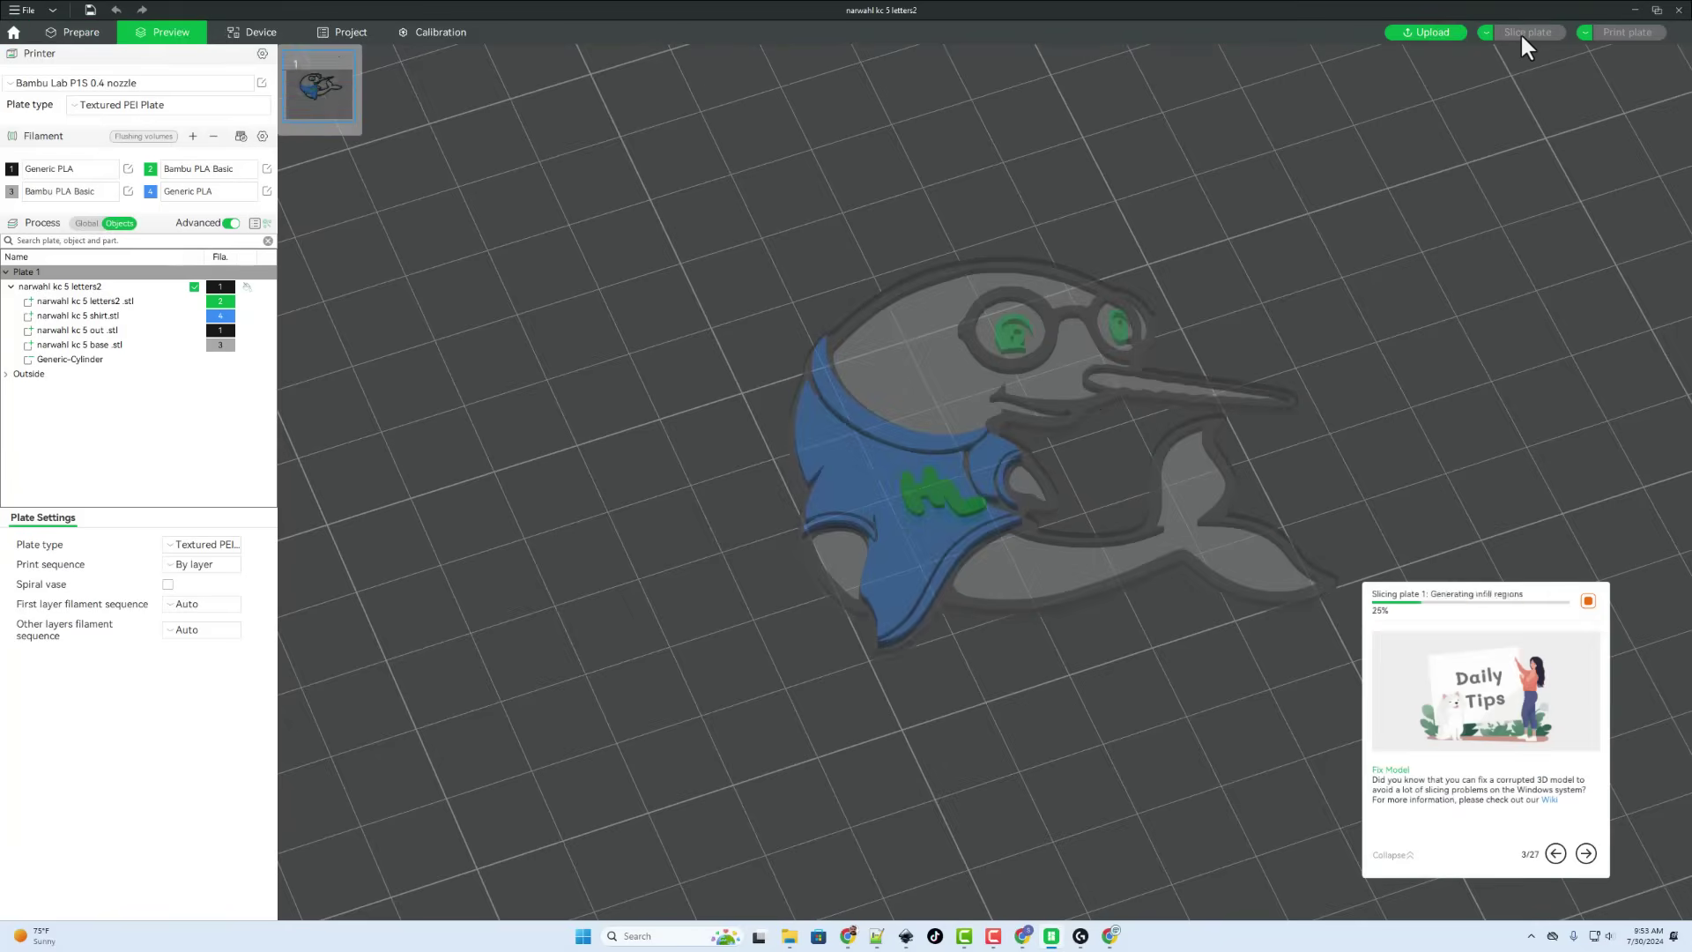
pyautogui.moveTo(1122, 603); pyautogui.dragTo(1248, 585)
pyautogui.moveTo(1173, 661); pyautogui.dragTo(1093, 628)
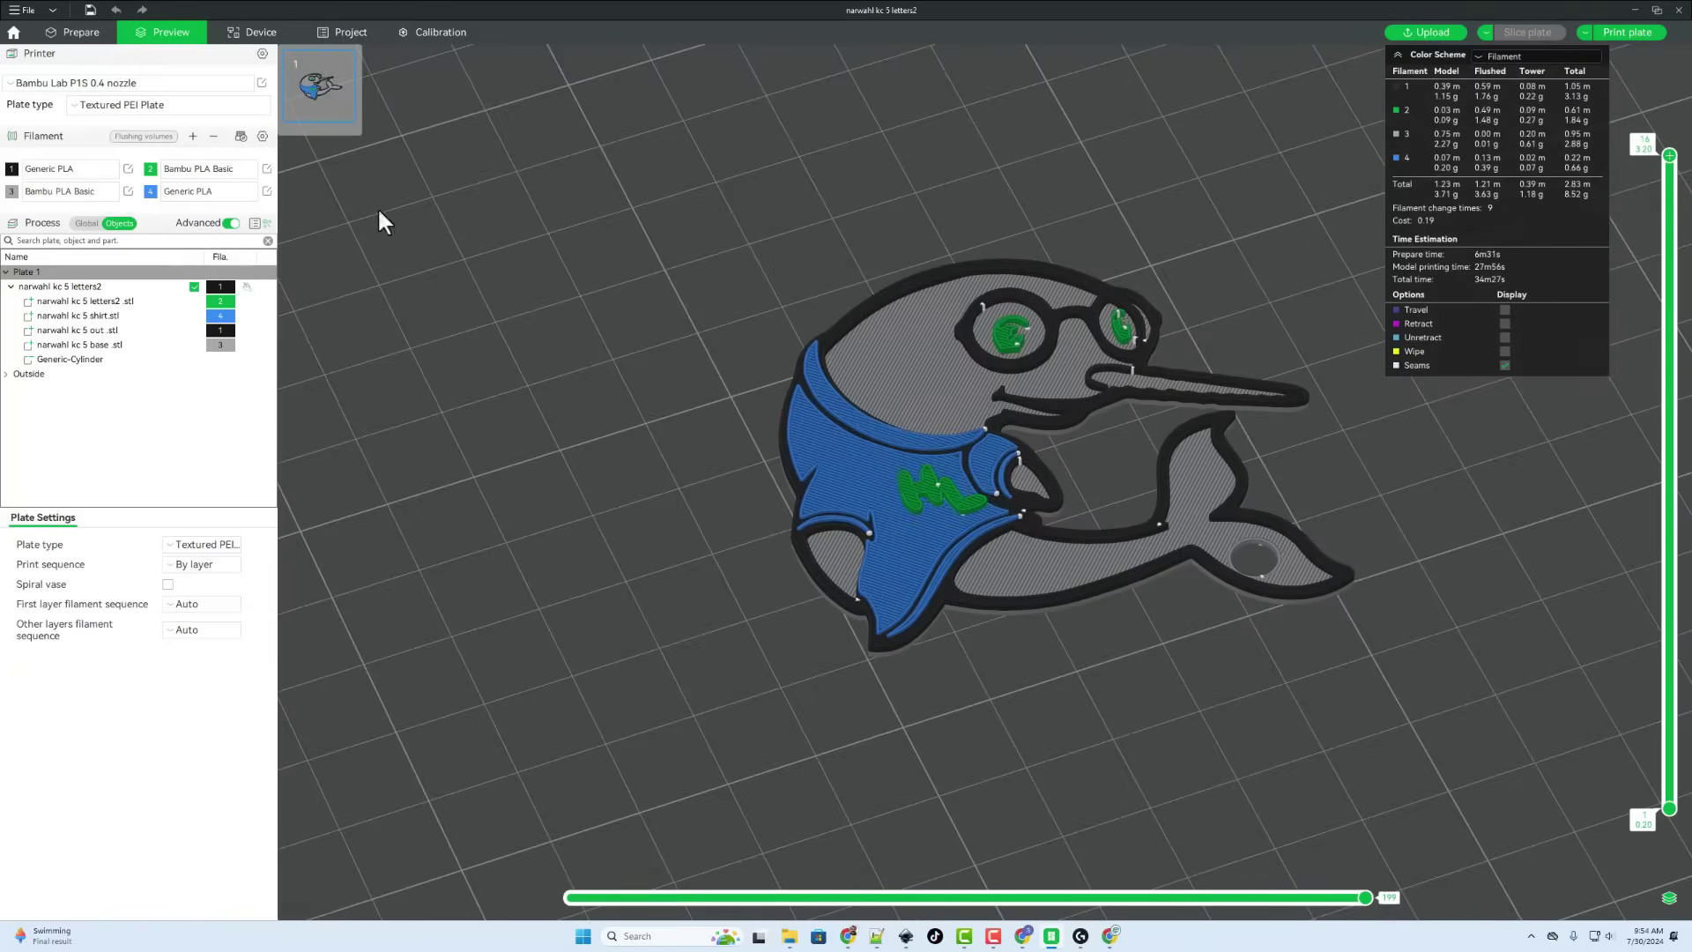
pyautogui.click(72, 30)
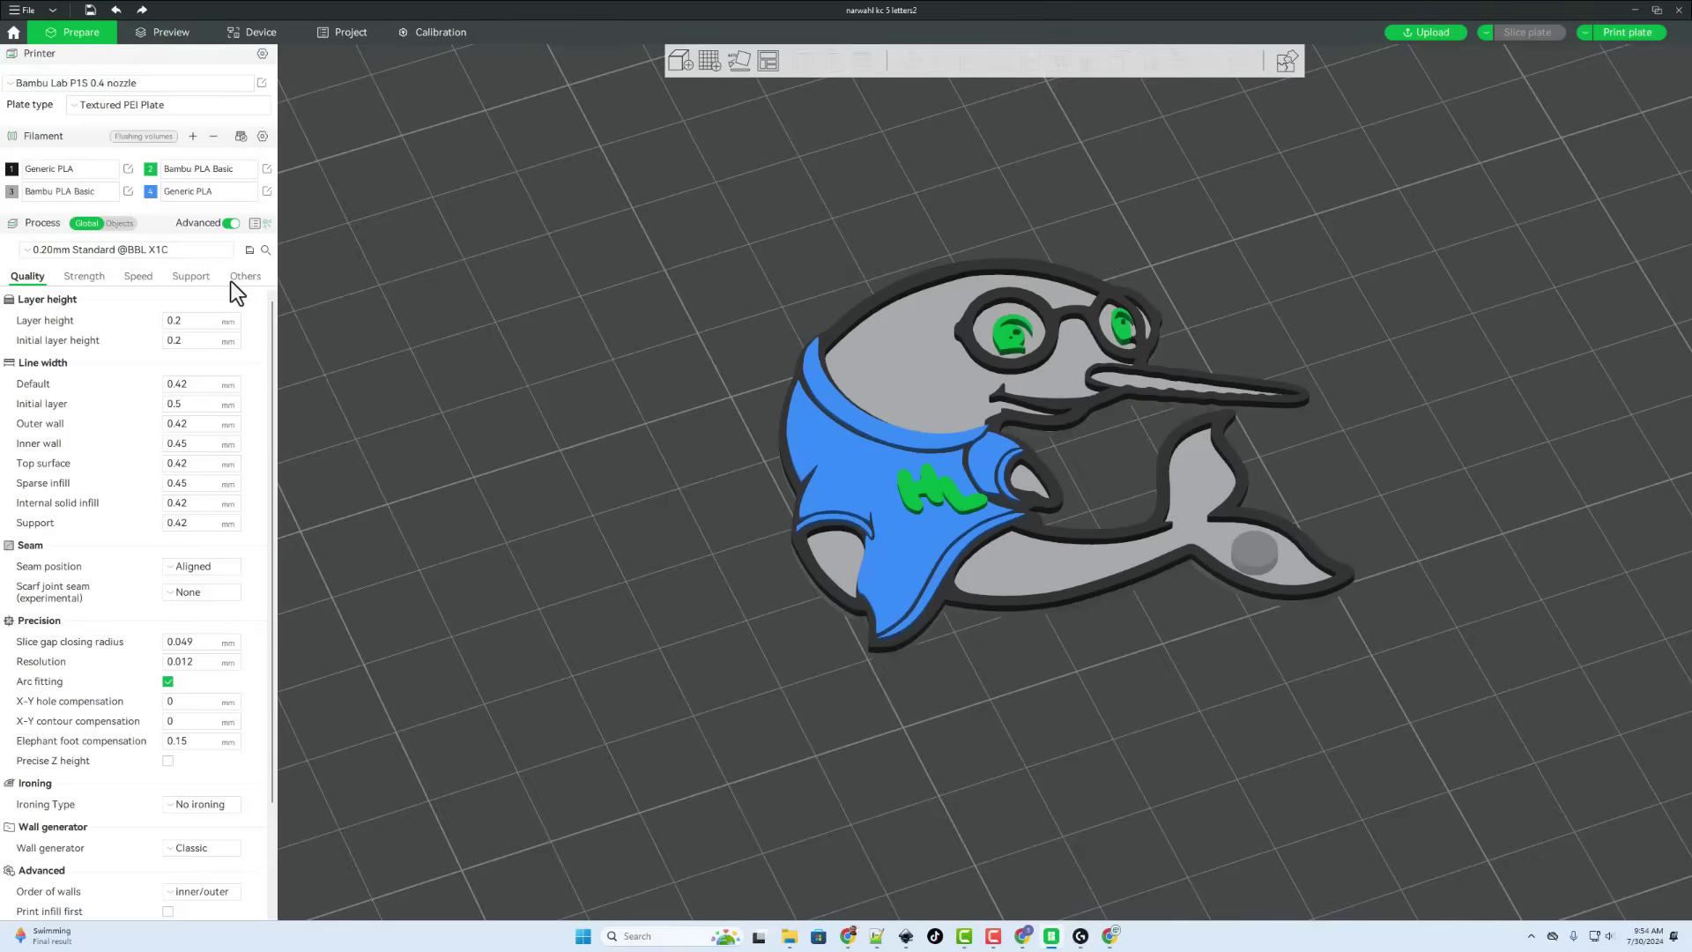
# Step: Send the sliced narwhal plate to the printer via Print plate and Send
pyautogui.click(1631, 34)
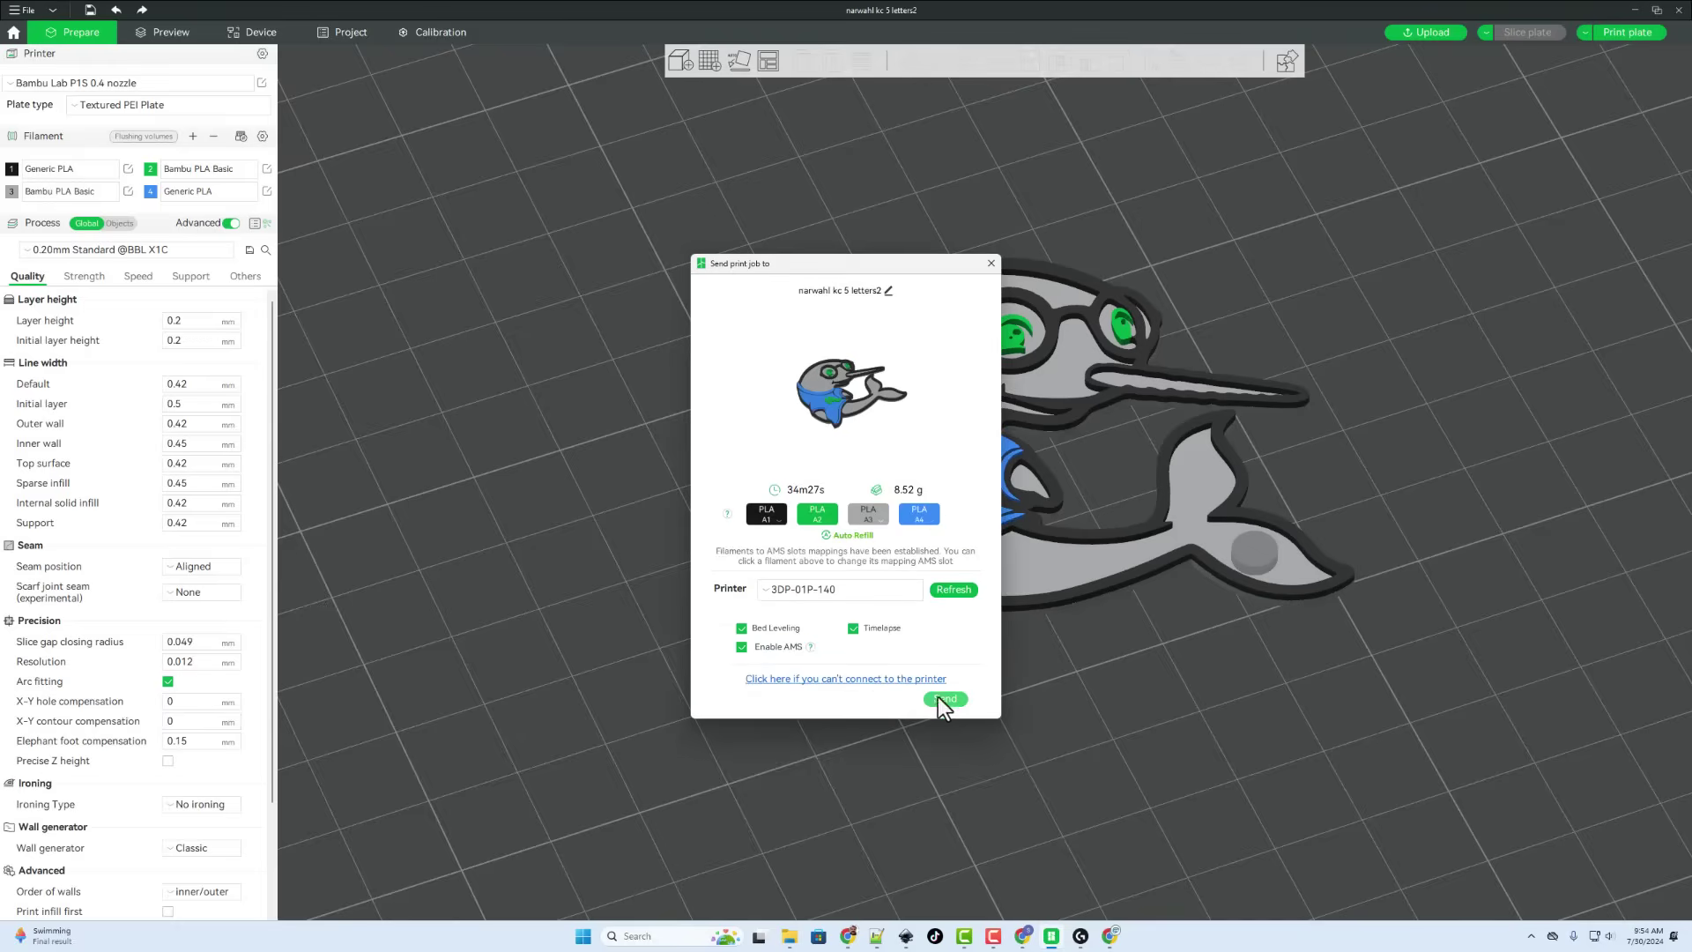
pyautogui.click(941, 704)
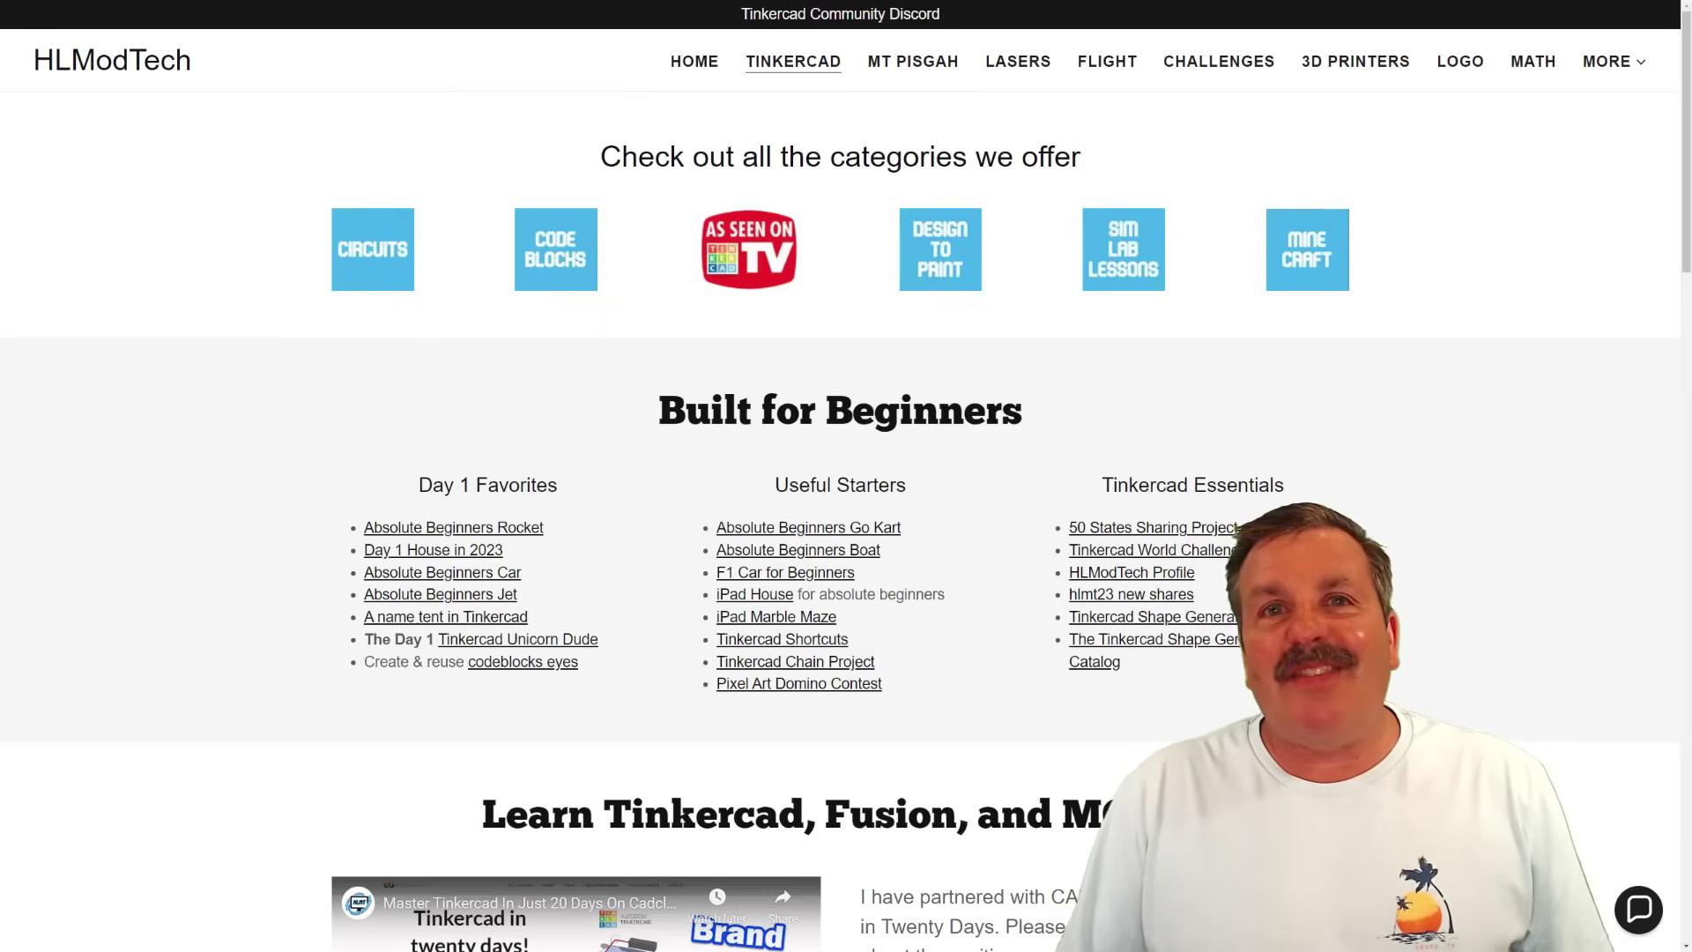
# Step: On the HLModTech page, open and close the contact chat, then open the Tinkercad Community Discord invite
pyautogui.scroll(-4, 846, 476)
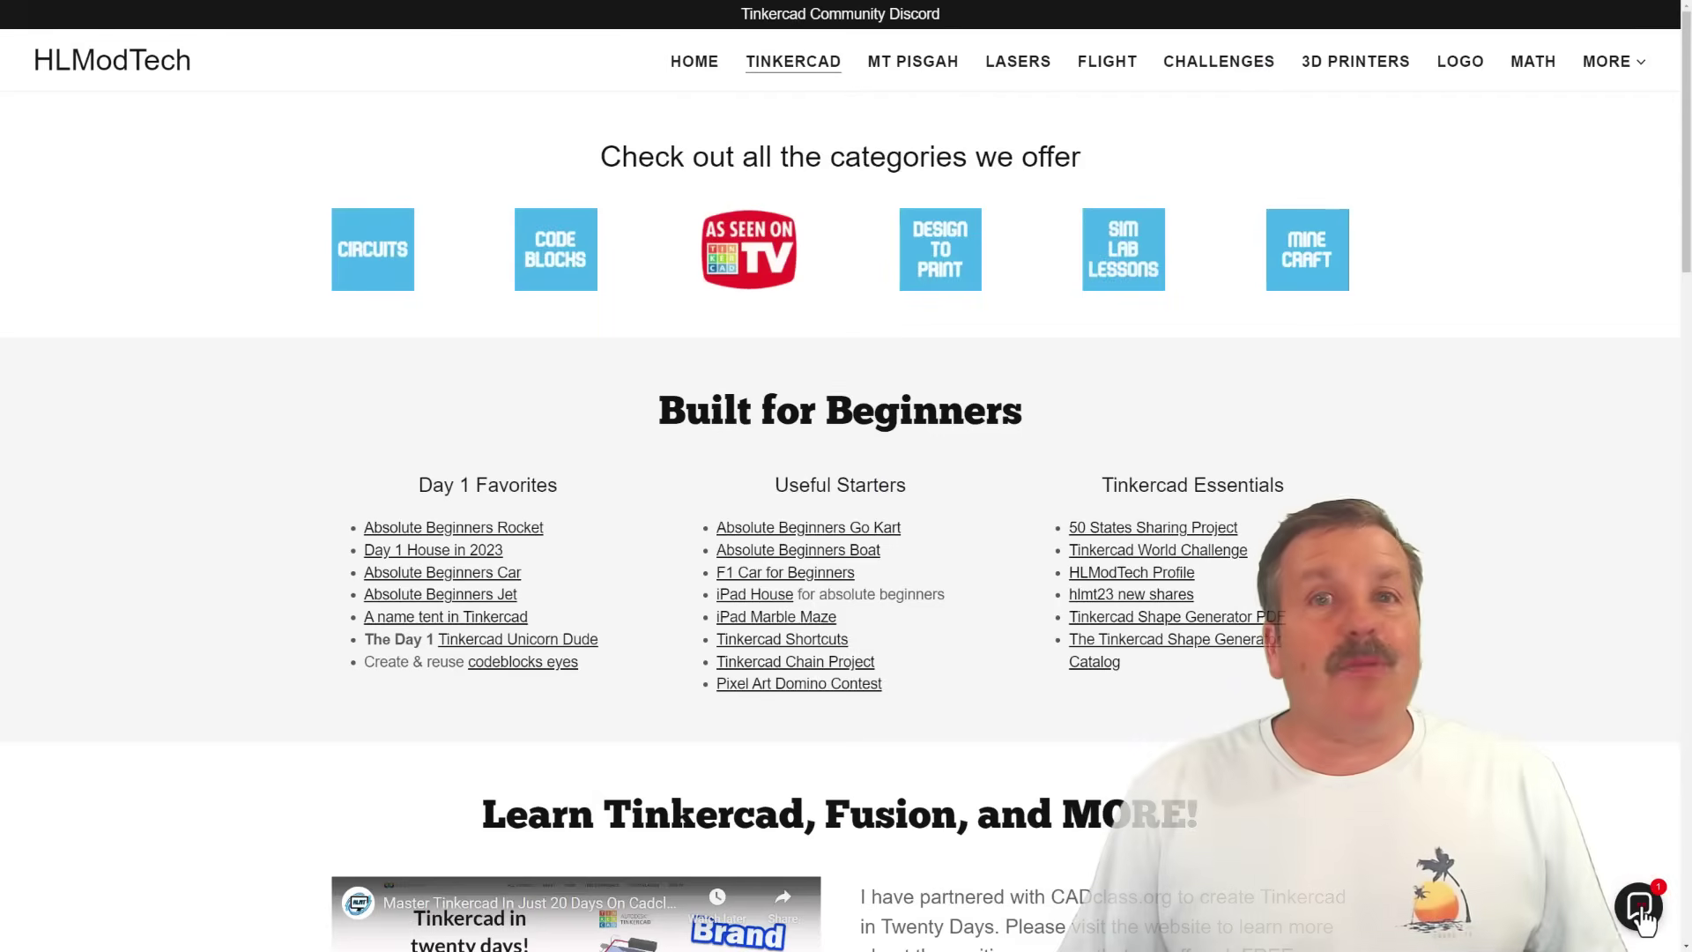
pyautogui.click(1638, 908)
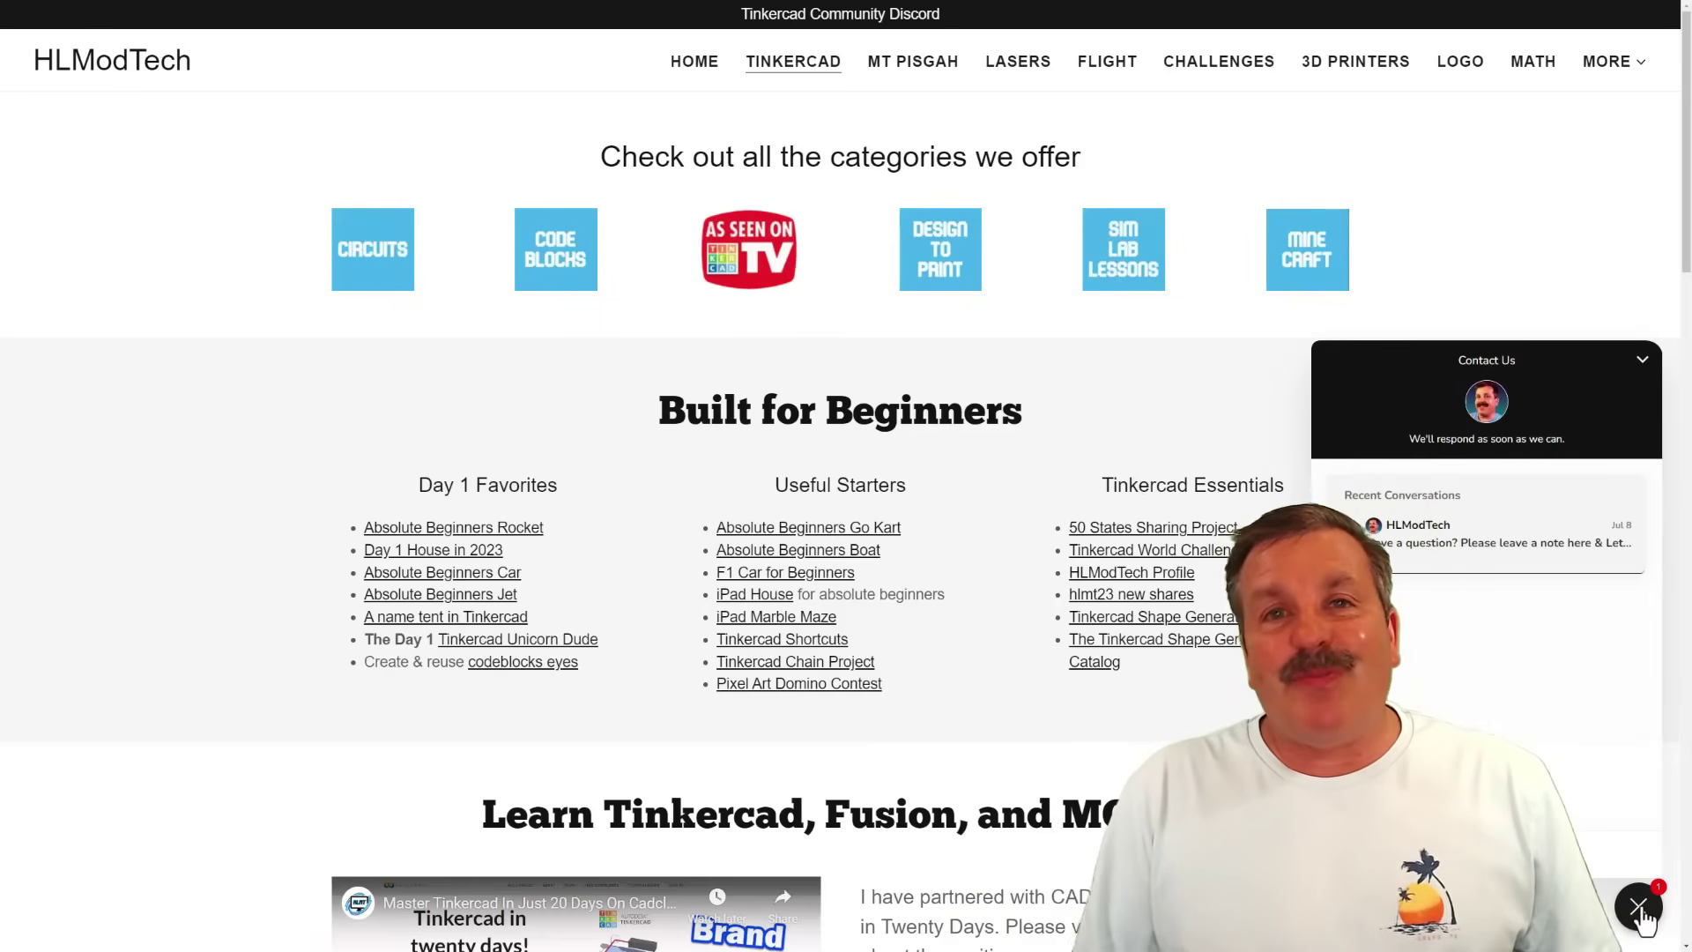
pyautogui.click(1642, 915)
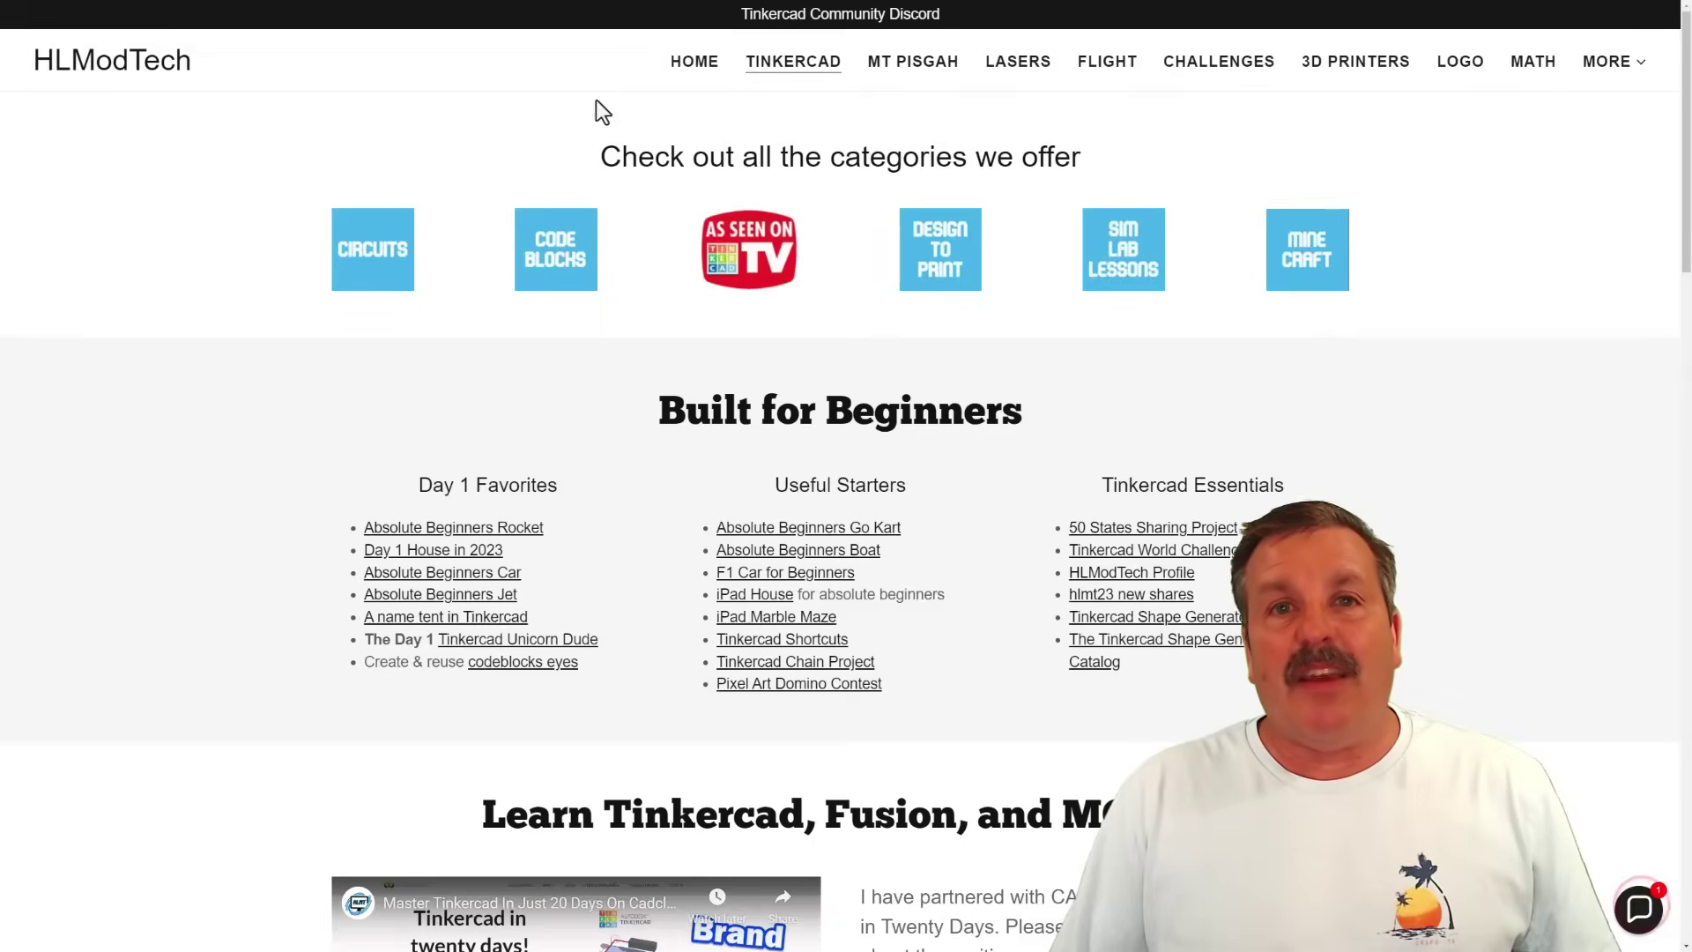
pyautogui.click(744, 13)
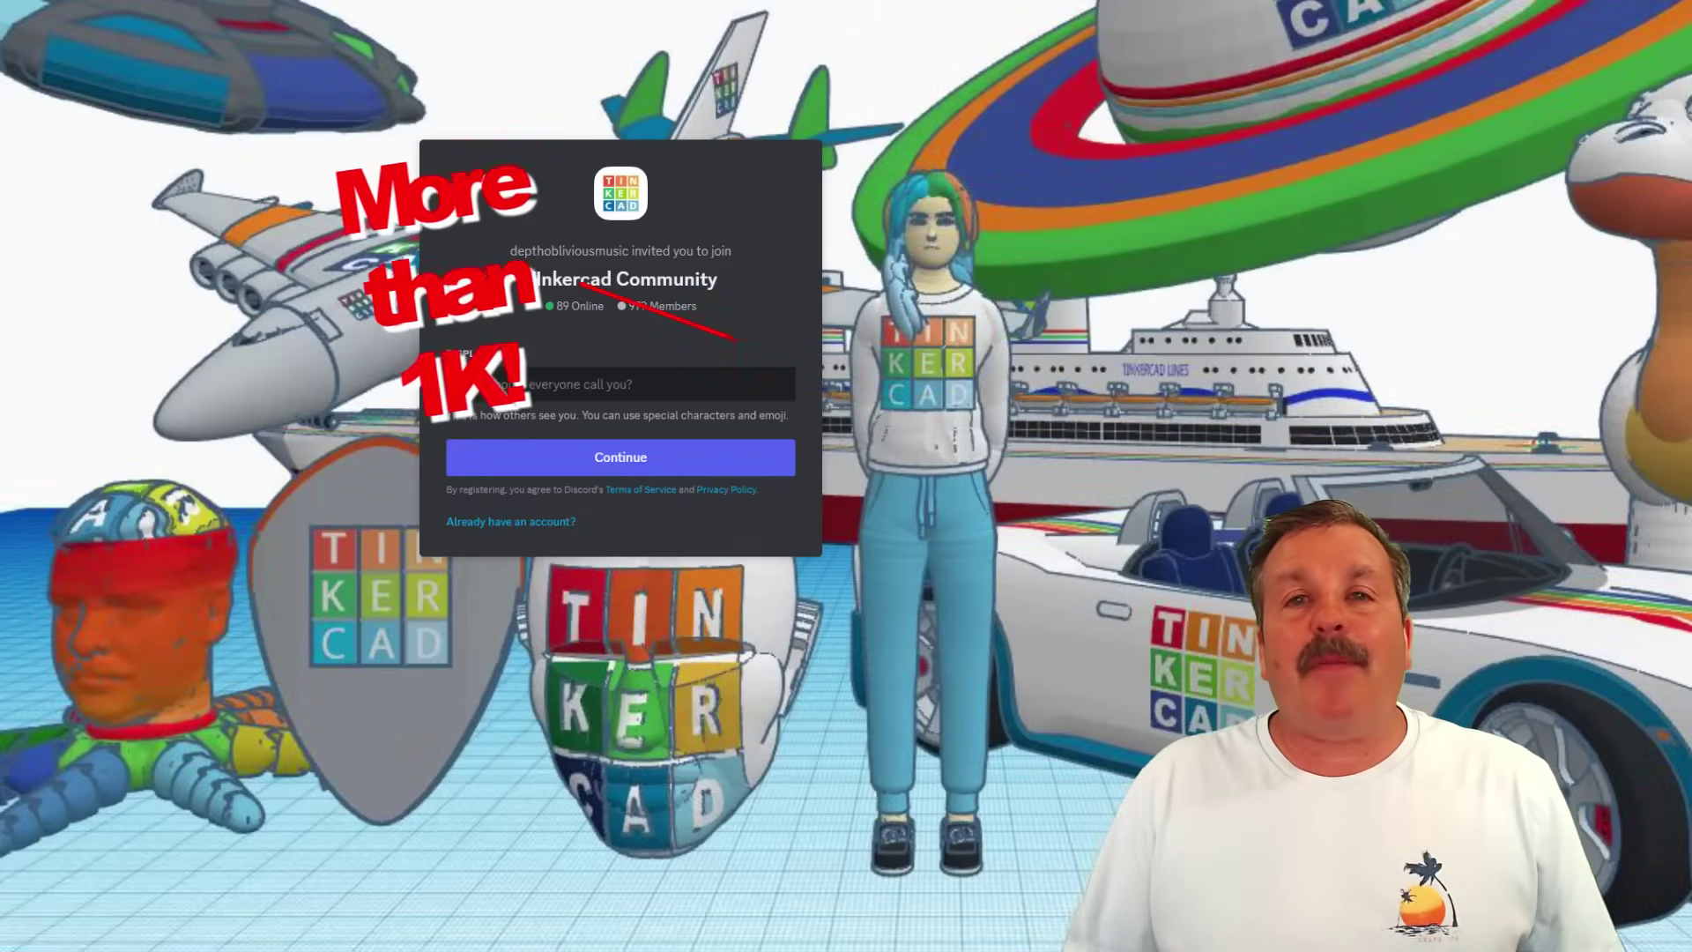